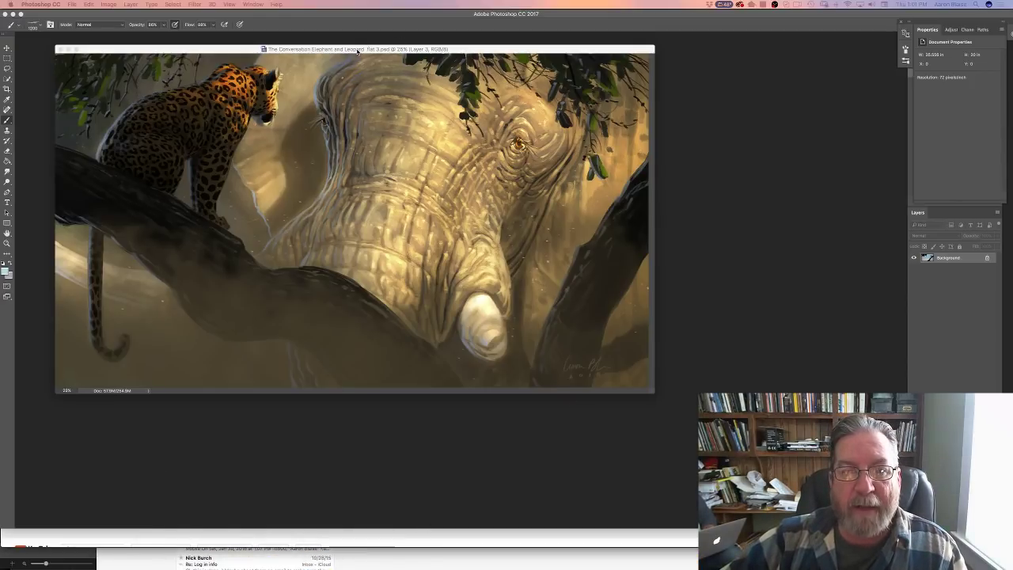
Step: Zoom the Photoshop painting to 33.3% and move it aside, then bring up TVPaint's Snow Bear Run In project
{"action": "left_click_drag", "start_coordinate": [356, 50], "coordinate": [406, 70]}
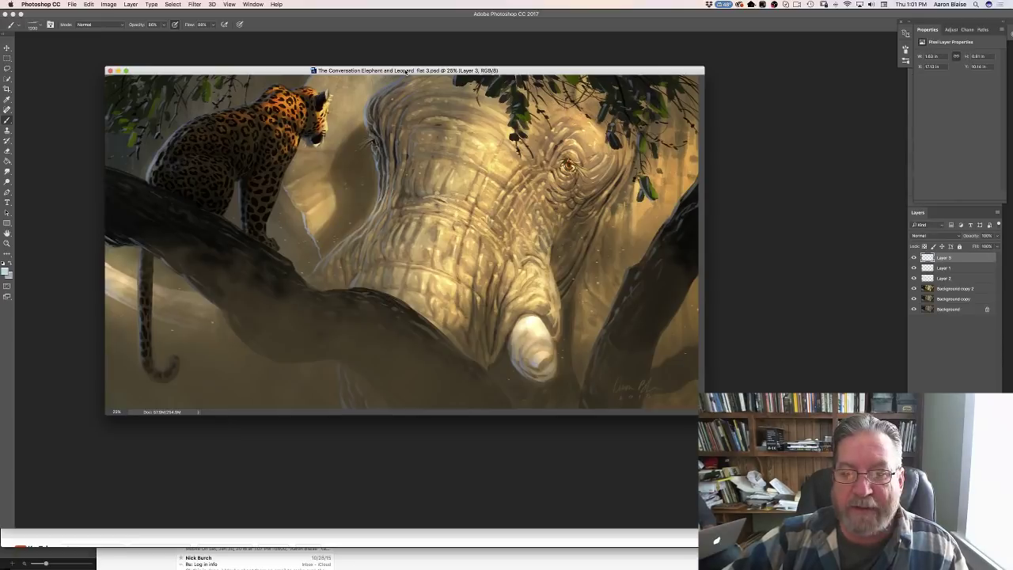
{"action": "key", "text": "super+equal"}
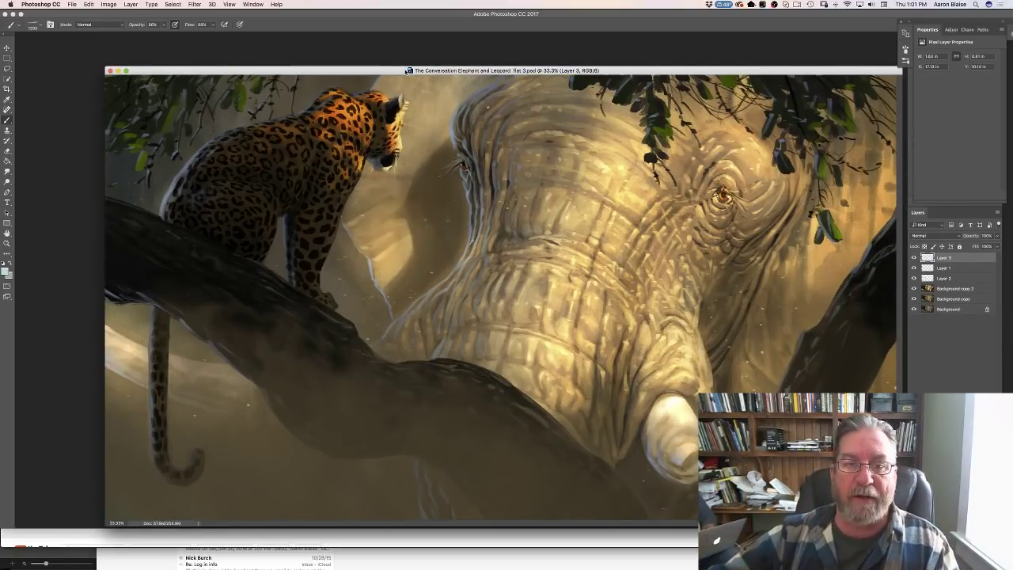
{"action": "left_click_drag", "start_coordinate": [378, 74], "coordinate": [295, 44]}
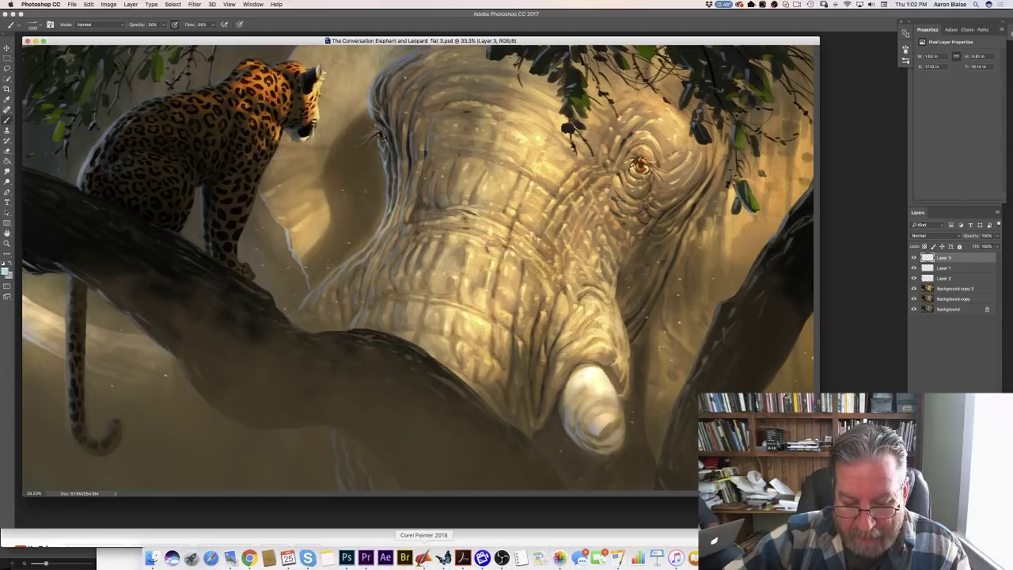
{"action": "left_click", "coordinate": [442, 559]}
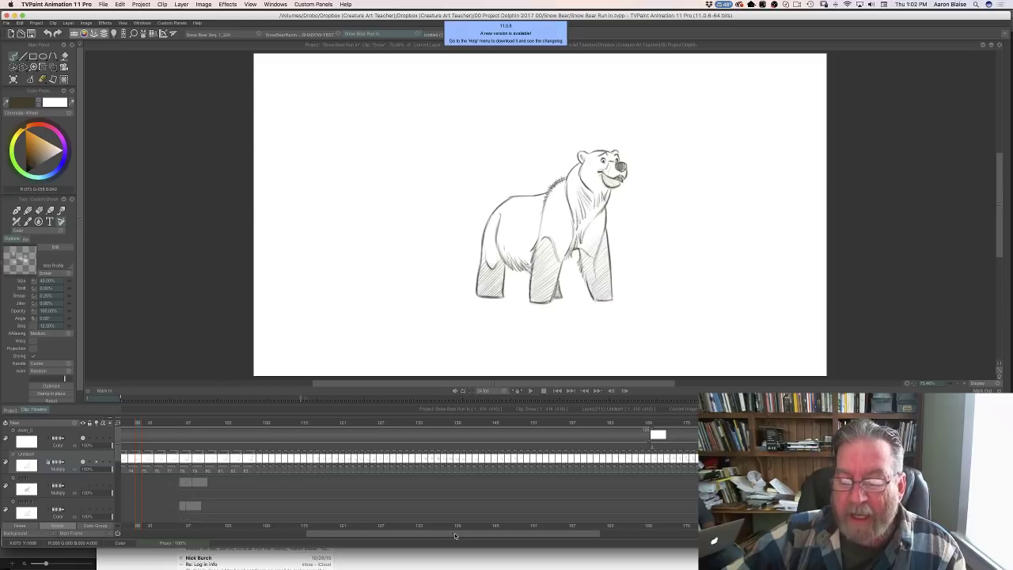
{"action": "left_click_drag", "start_coordinate": [455, 536], "coordinate": [497, 516]}
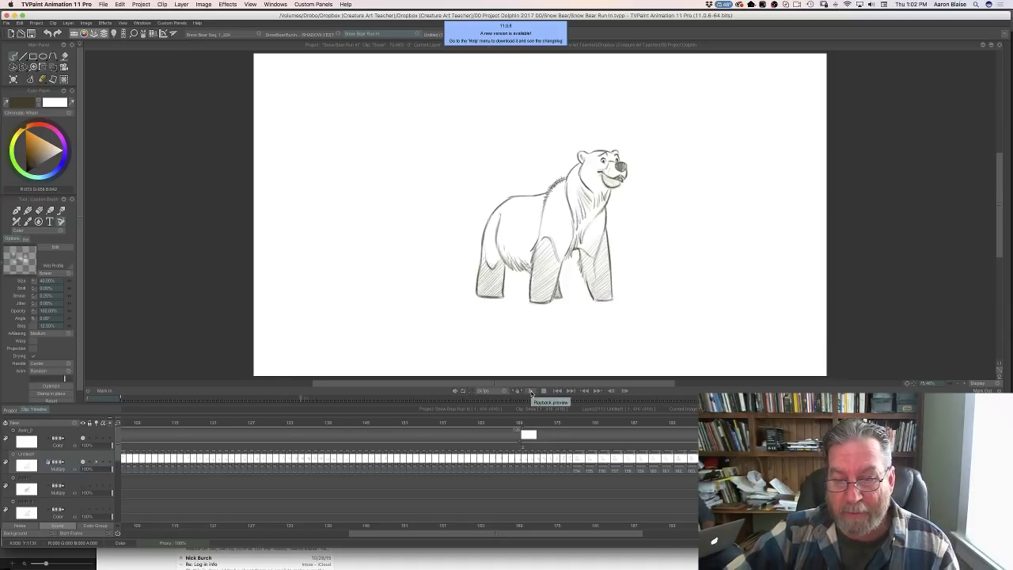
Step: Hide the timeline and play a preview of the Snow Bear Run In bear animation
{"action": "left_click", "coordinate": [641, 386]}
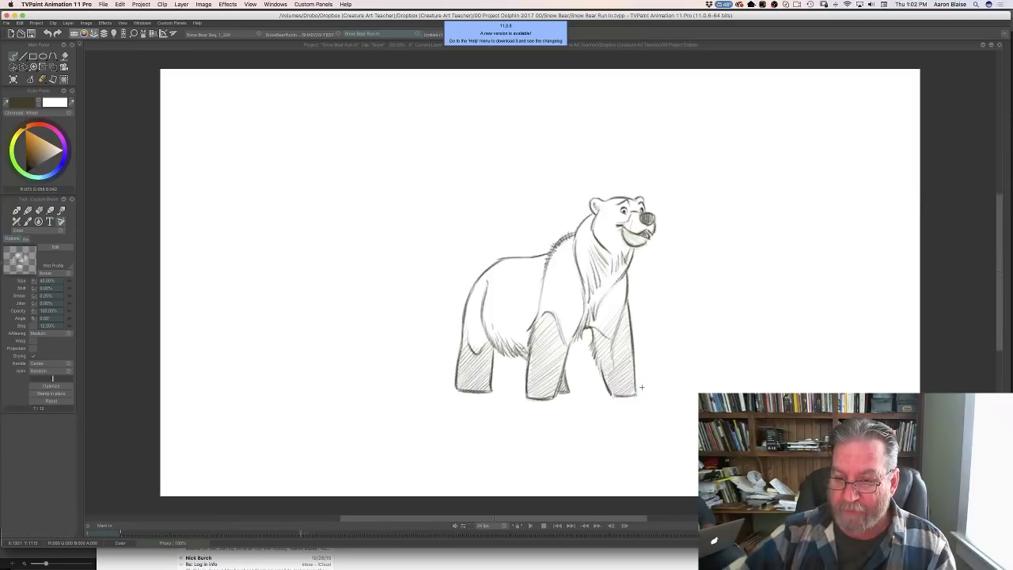
{"action": "left_click", "coordinate": [531, 526]}
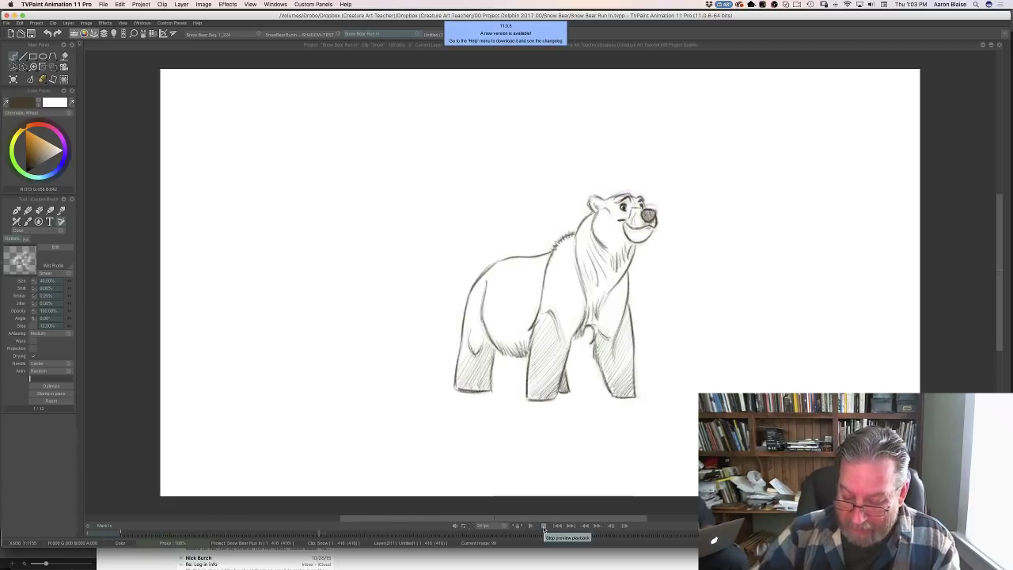
Step: Stop the preview, make the BG 3 snowy background layer visible, and play then stop the run
{"action": "left_click", "coordinate": [544, 527]}
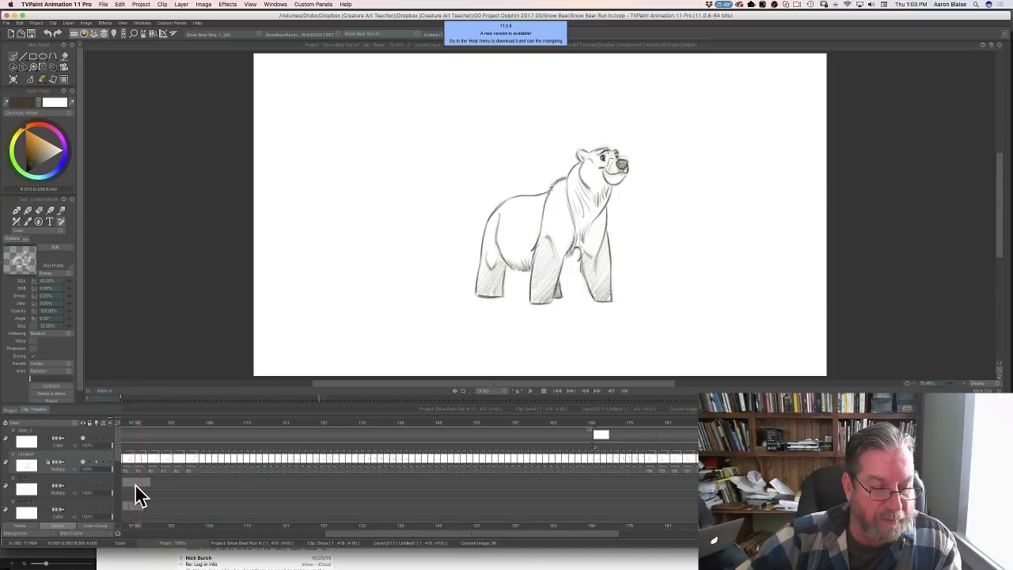
{"action": "scroll", "coordinate": [120, 475], "scroll_direction": "down", "scroll_amount": 5}
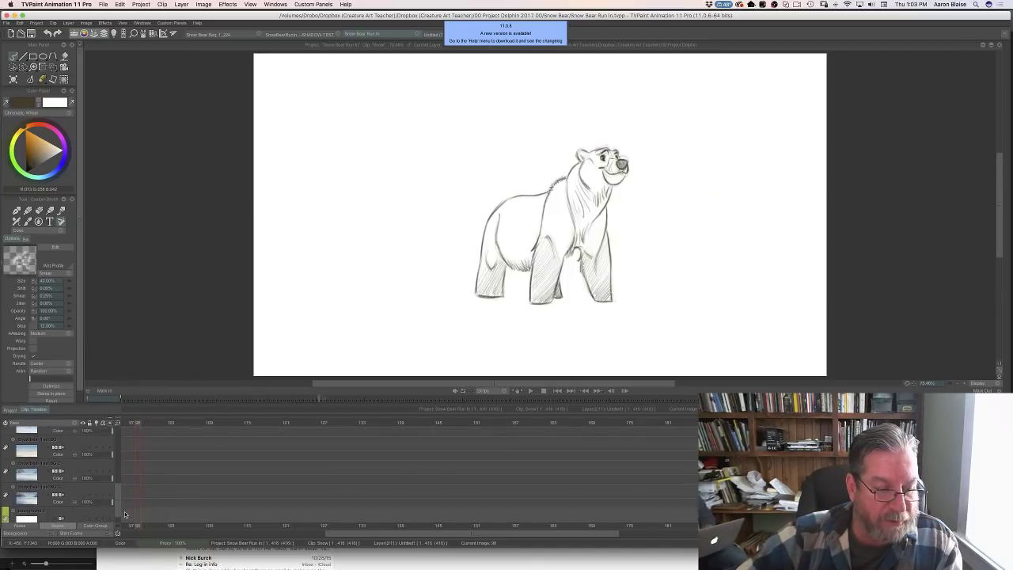
{"action": "left_click", "coordinate": [81, 484]}
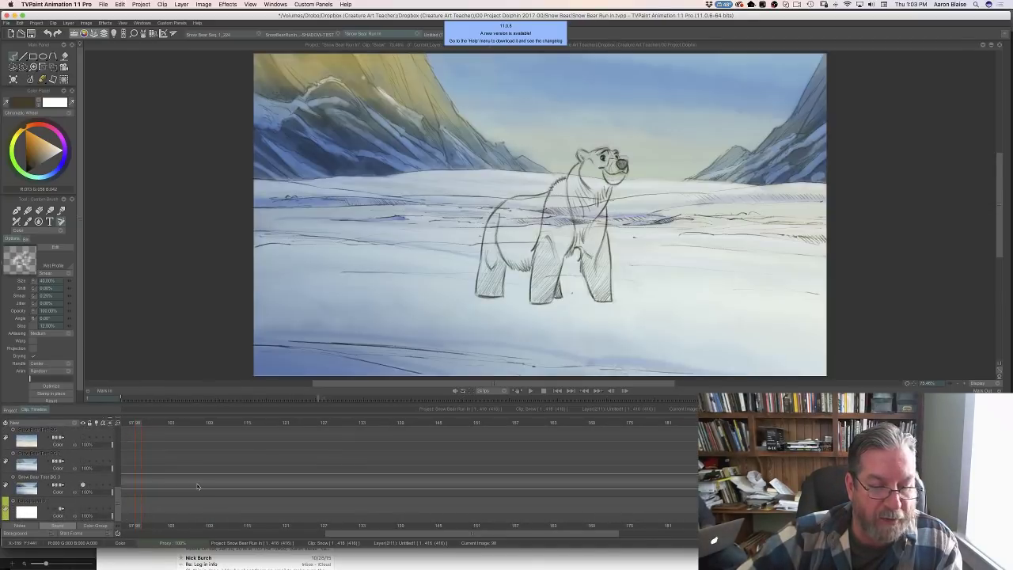
{"action": "left_click", "coordinate": [532, 391]}
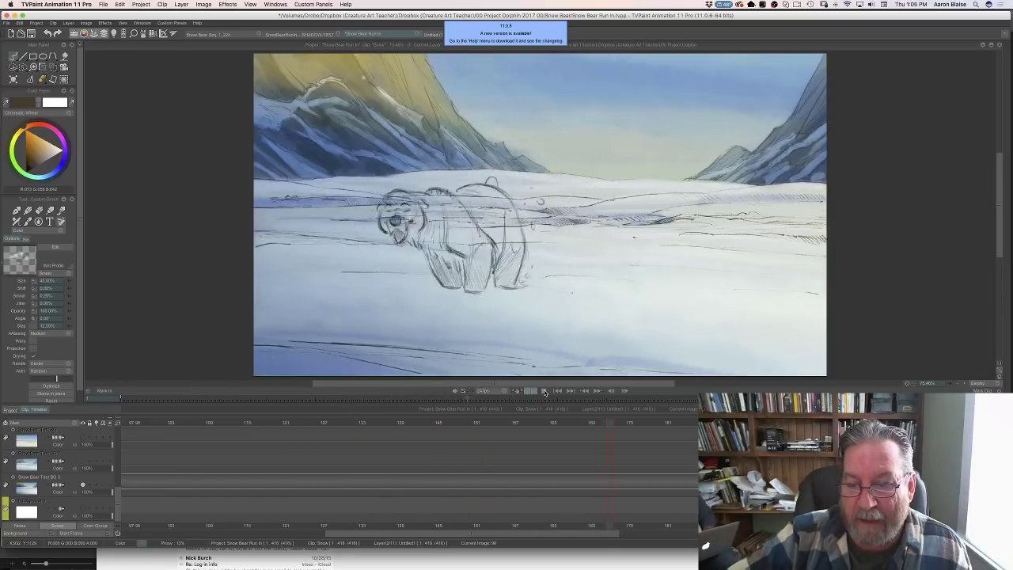
{"action": "left_click", "coordinate": [544, 393]}
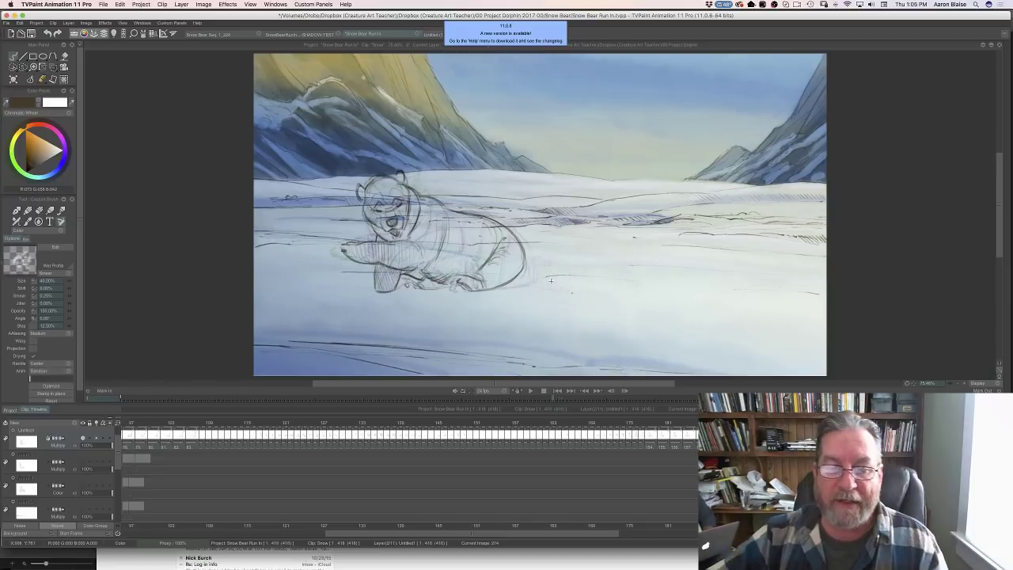
Step: Switch back to Photoshop, zoom the painting out to 12.5% and drag it out of view
{"action": "mouse_move", "coordinate": [422, 562]}
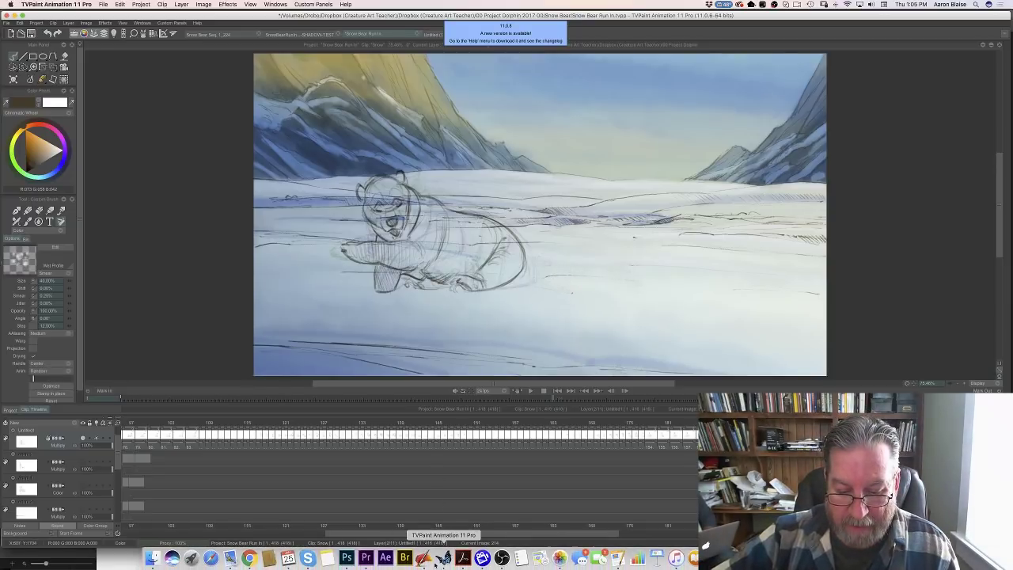
{"action": "left_click", "coordinate": [347, 558]}
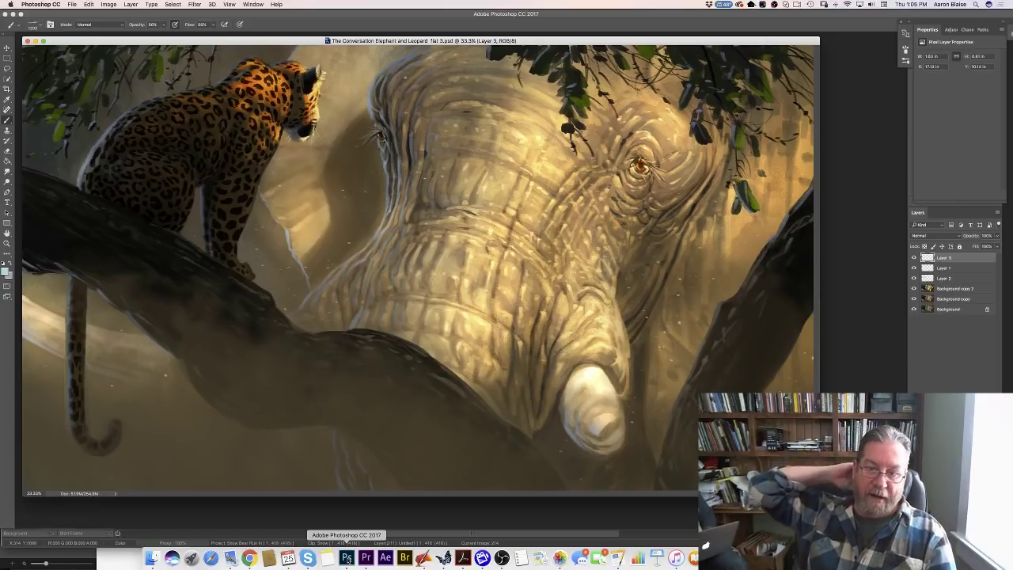
{"action": "key", "text": "super+minus"}
{"action": "key", "text": "super+minus"}
{"action": "key", "text": "super+minus"}
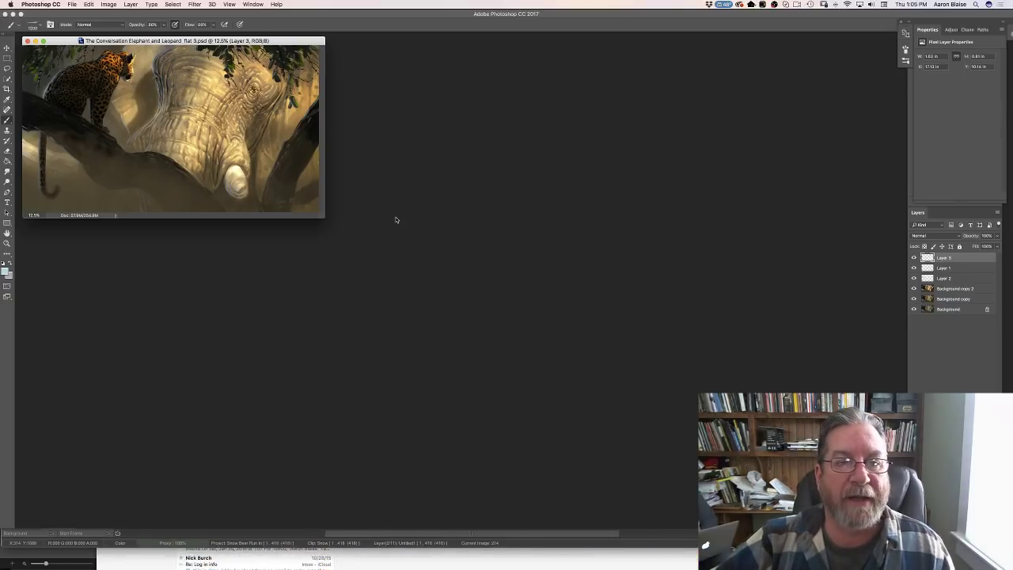
{"action": "left_click_drag", "start_coordinate": [279, 42], "coordinate": [443, 2]}
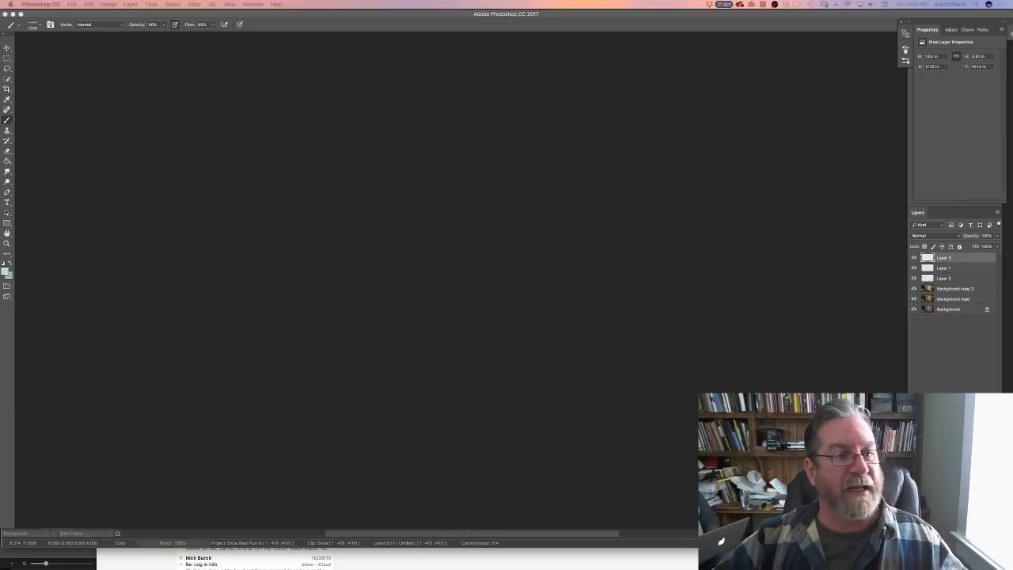
Step: Create a new 20 × 16 inch, 300 ppi document, zoom out, and go full-screen
{"action": "left_click", "coordinate": [72, 4]}
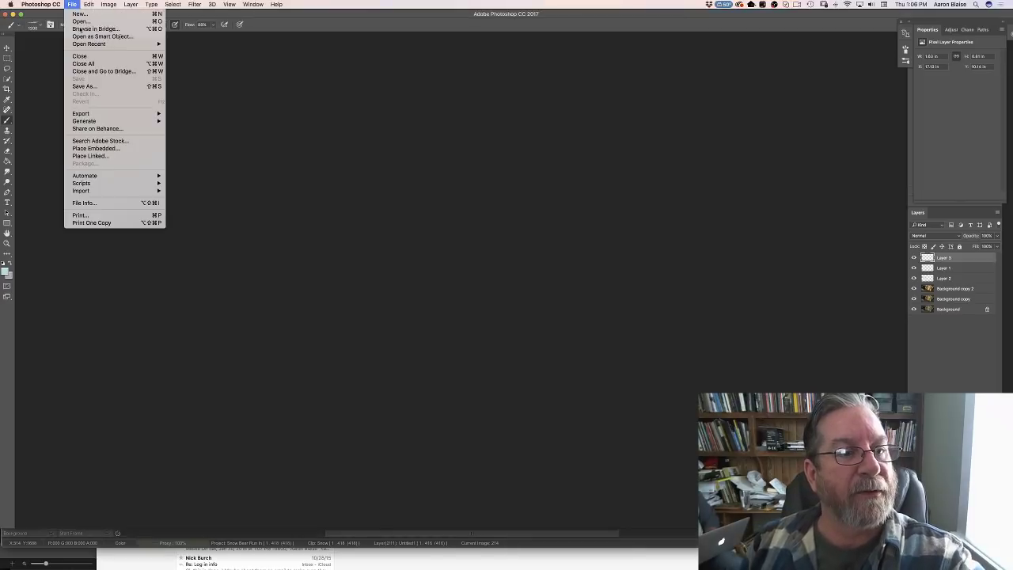
{"action": "left_click", "coordinate": [77, 15]}
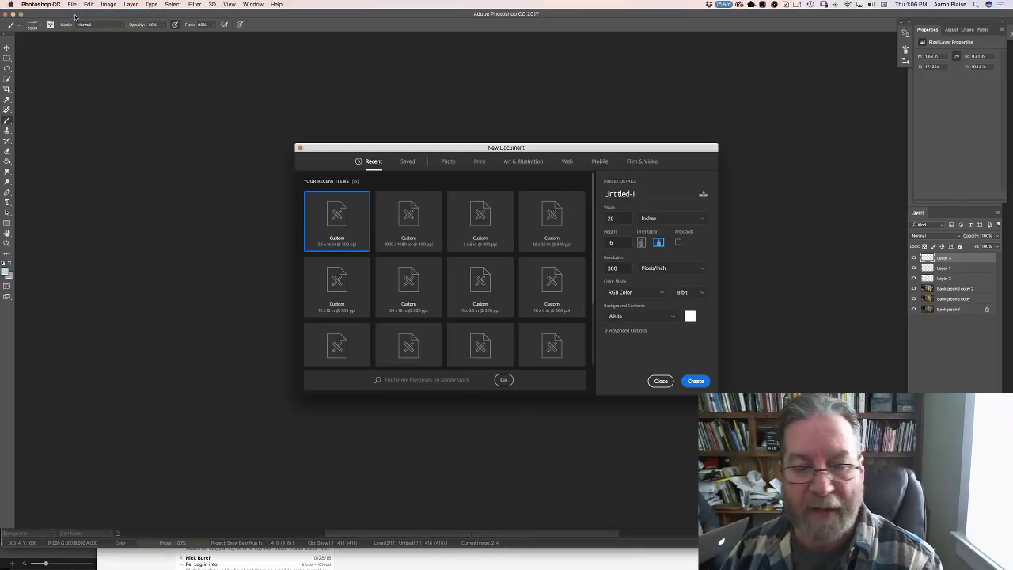
{"action": "left_click", "coordinate": [695, 381]}
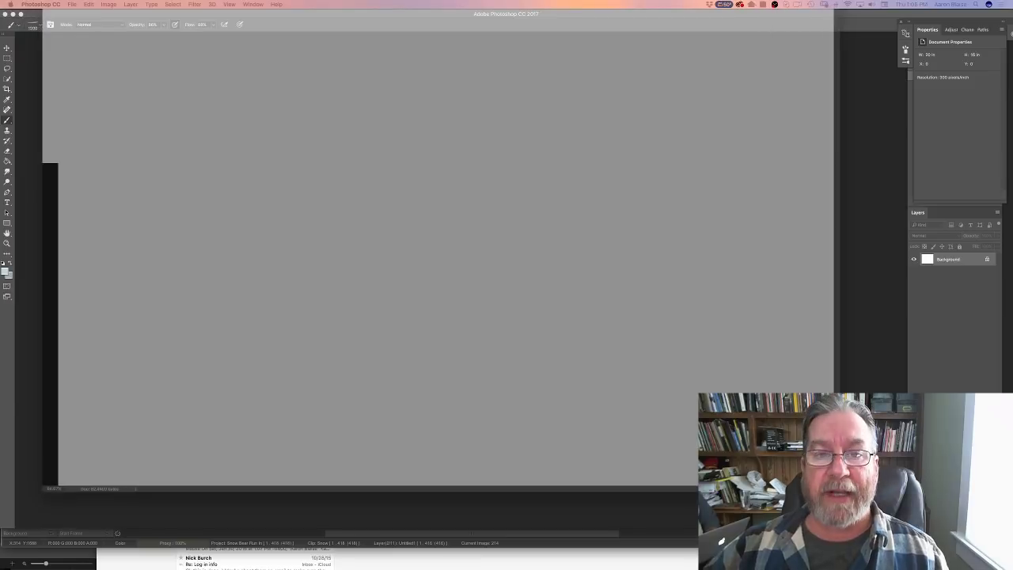
{"action": "key", "text": "super+minus"}
{"action": "key", "text": "super+minus"}
{"action": "key", "text": "super+minus"}
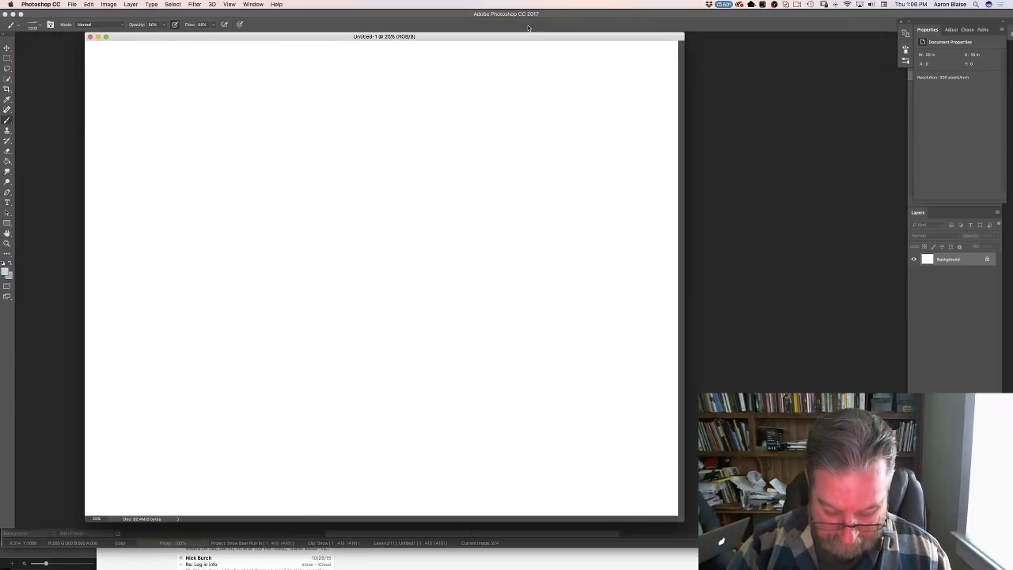
{"action": "key", "text": "f"}
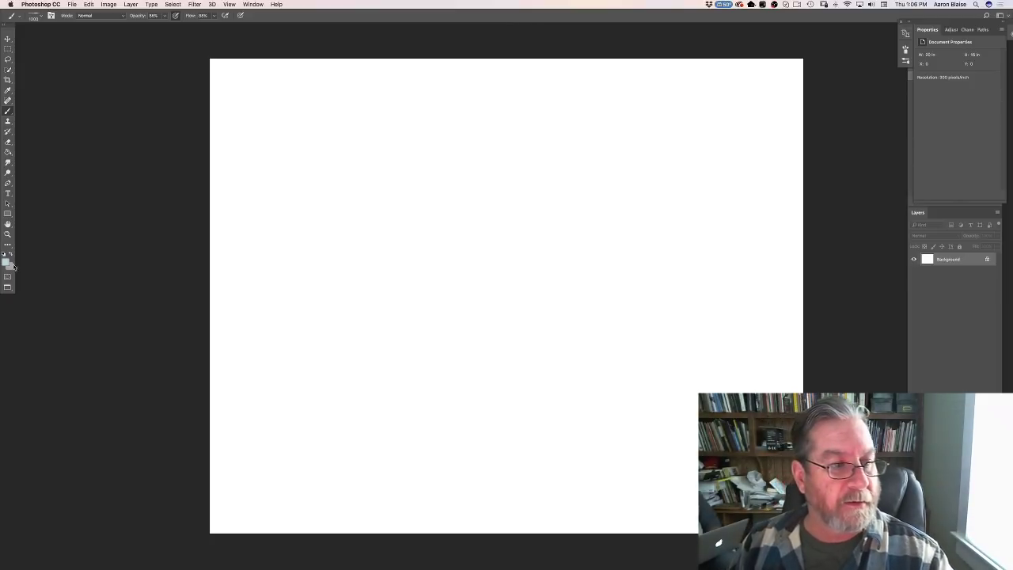
Step: Fill the white canvas with a muted grey-blue using the Paint Bucket
{"action": "left_click", "coordinate": [8, 152]}
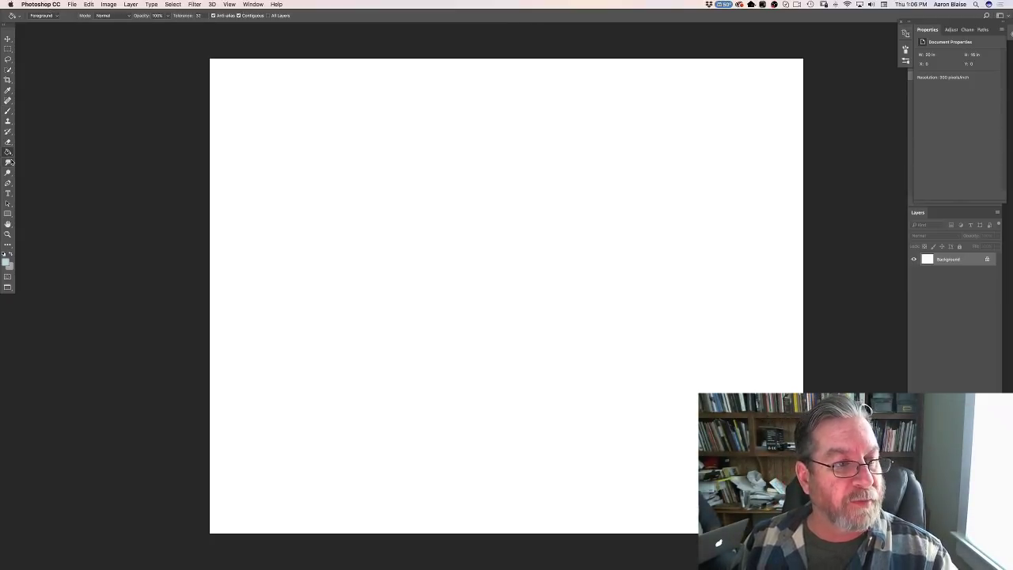
{"action": "left_click", "coordinate": [6, 262]}
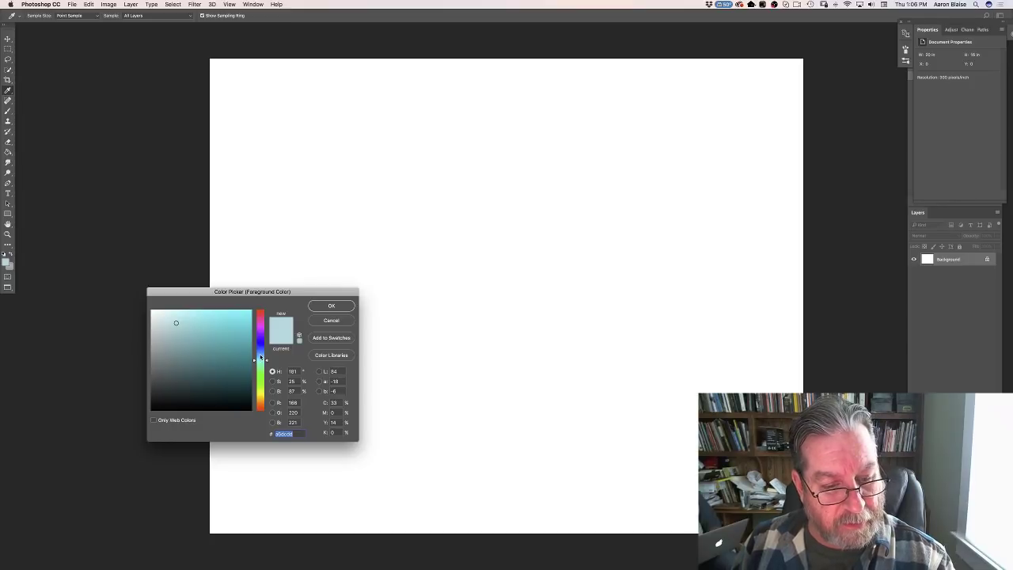
{"action": "left_click_drag", "start_coordinate": [261, 358], "coordinate": [261, 355]}
{"action": "left_click", "coordinate": [159, 354]}
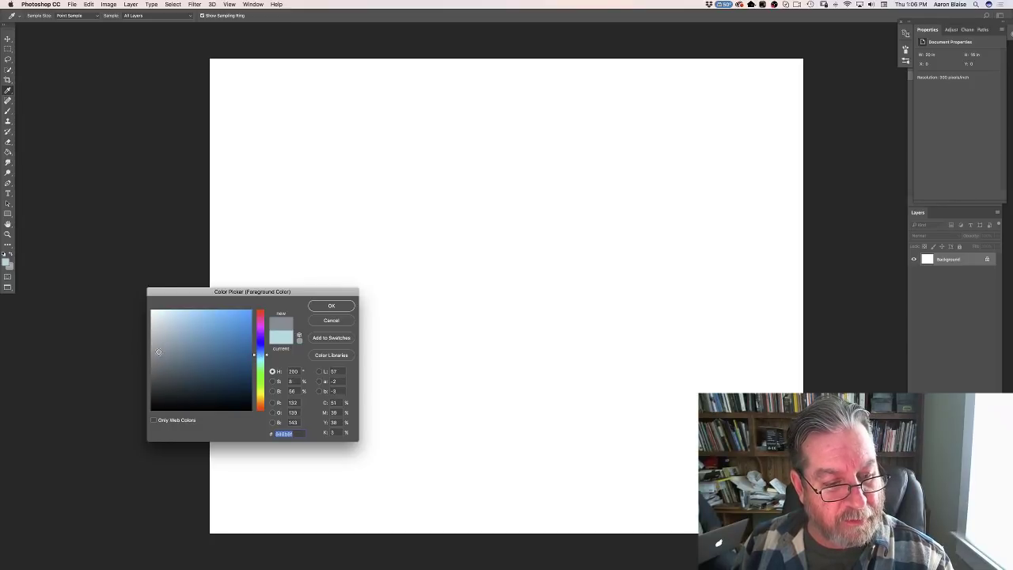
{"action": "left_click", "coordinate": [330, 305]}
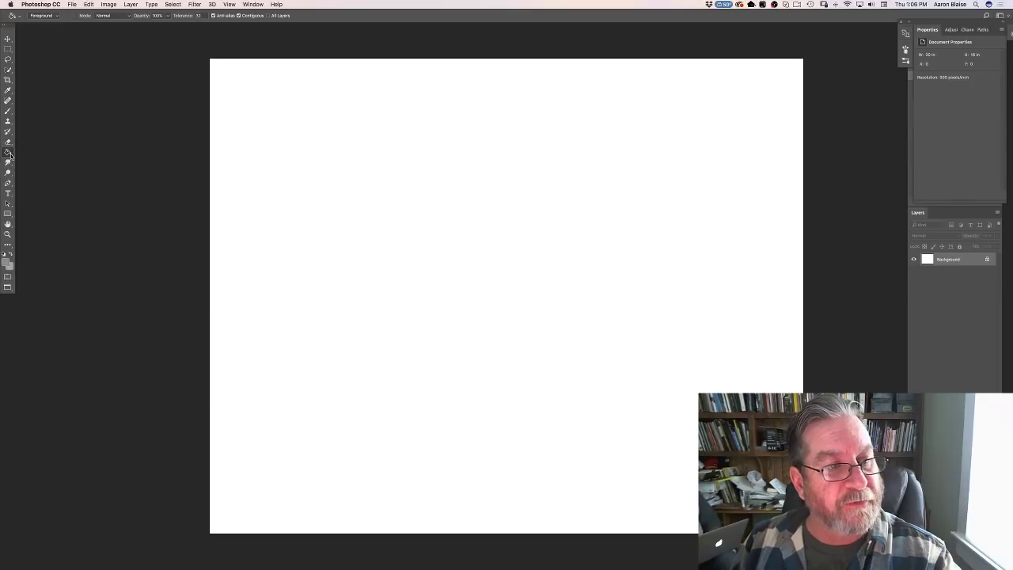
{"action": "left_click", "coordinate": [429, 307]}
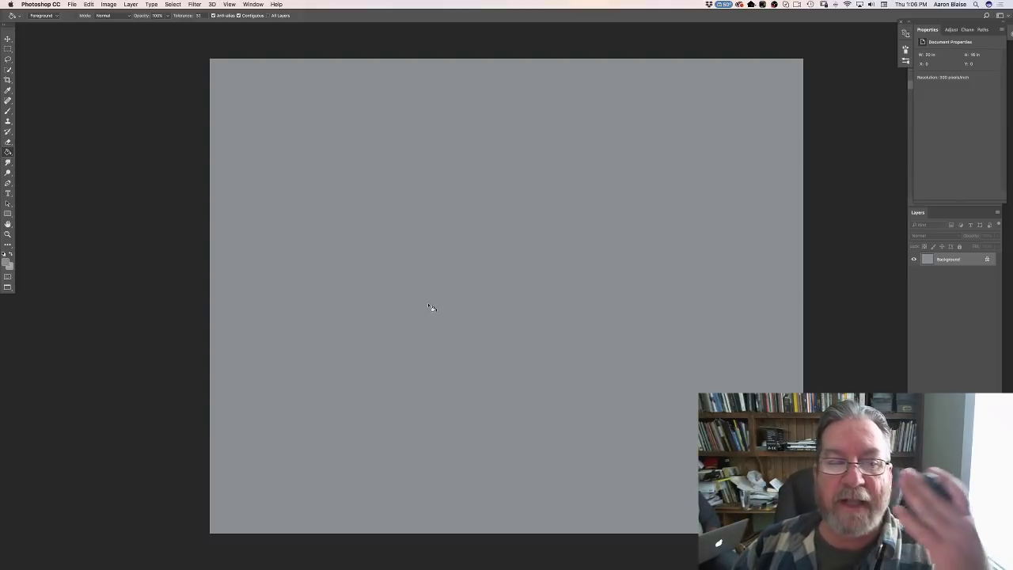
Step: Refill the canvas with a bluer slate blue-grey foreground colour
{"action": "left_click", "coordinate": [7, 263]}
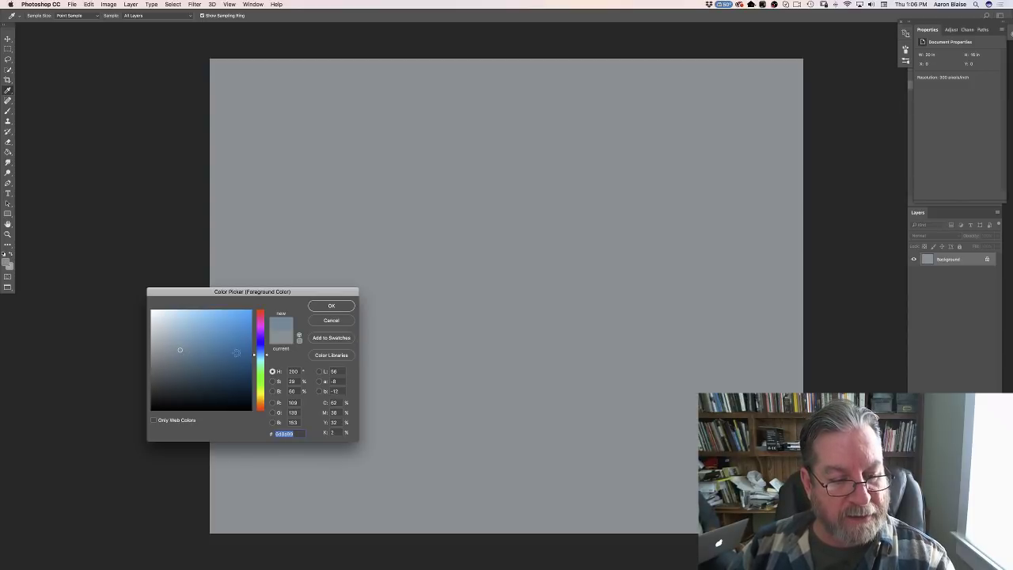
{"action": "left_click_drag", "start_coordinate": [262, 354], "coordinate": [245, 349]}
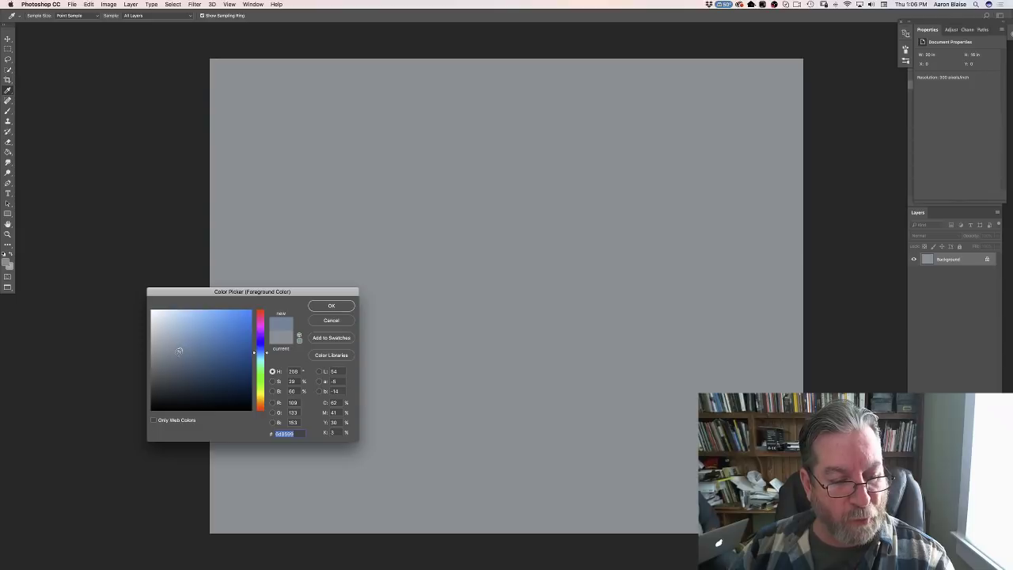
{"action": "left_click_drag", "start_coordinate": [260, 354], "coordinate": [188, 355]}
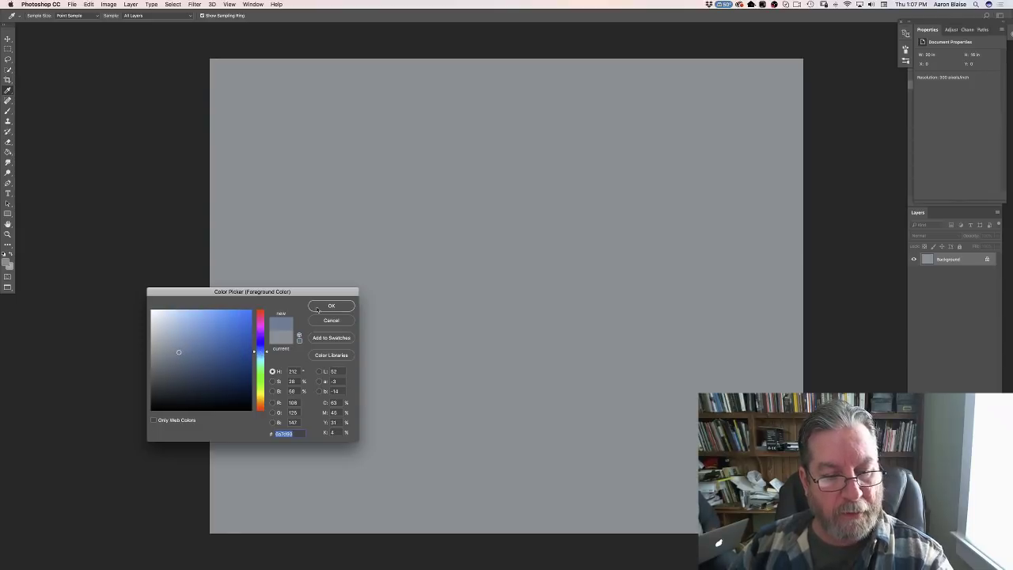
{"action": "left_click", "coordinate": [317, 308]}
{"action": "key", "text": "g"}
{"action": "left_click", "coordinate": [410, 292]}
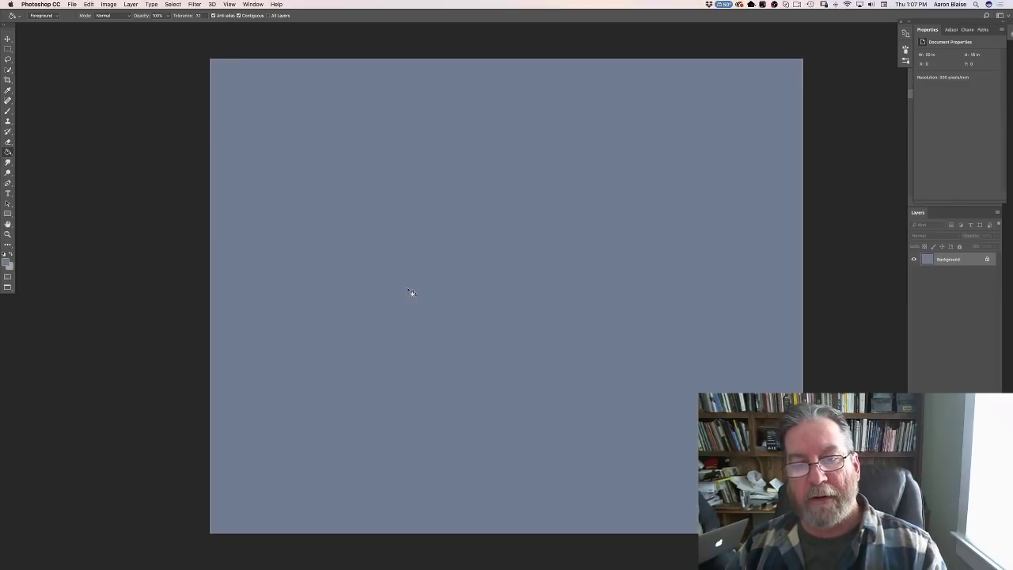
Step: Show History, add a new empty layer above the background, and bring up the brush presets
{"action": "left_click", "coordinate": [905, 49]}
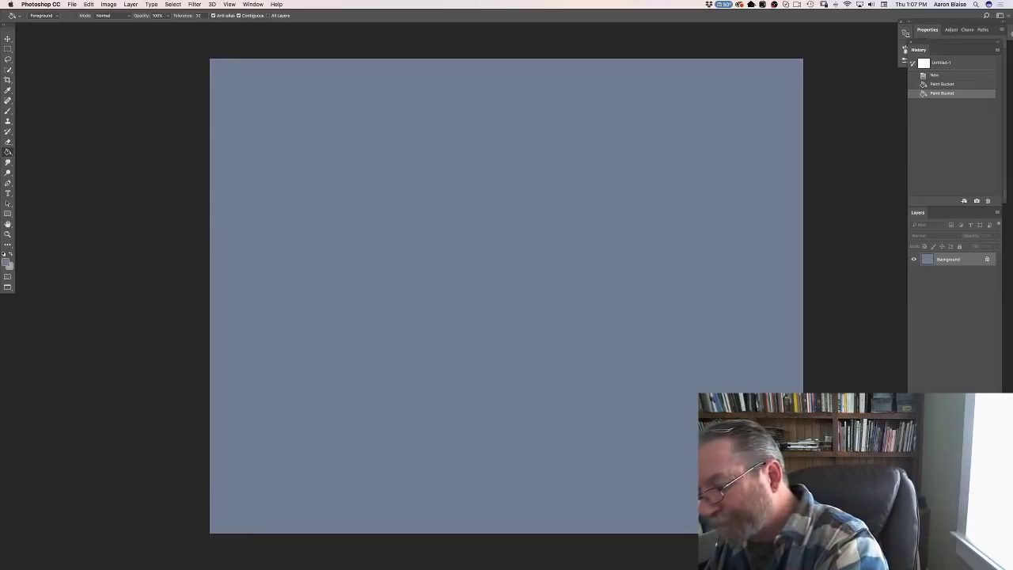
{"action": "key", "text": "super+shift+alt+n"}
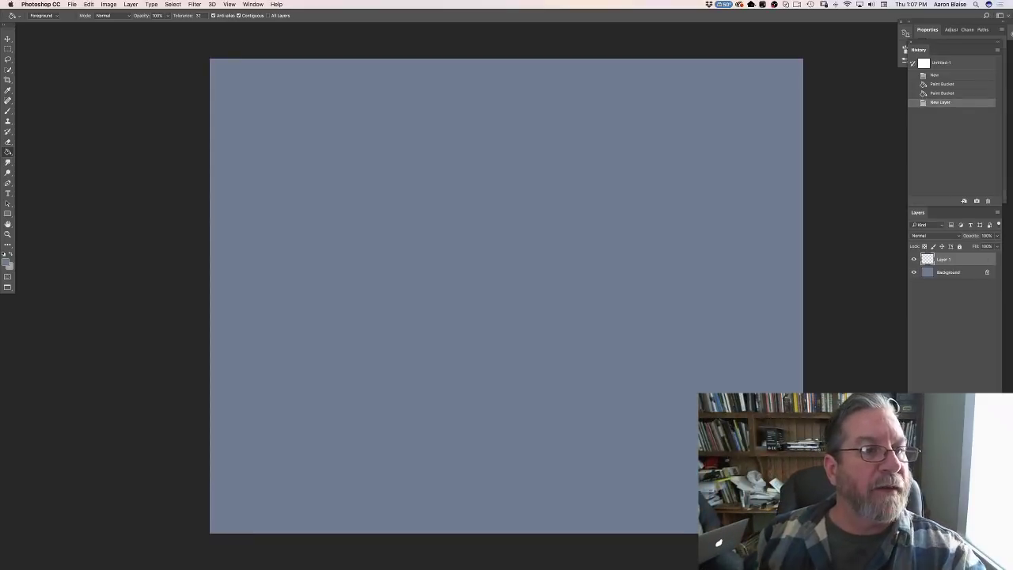
{"action": "key", "text": "b"}
{"action": "left_click", "coordinate": [35, 17]}
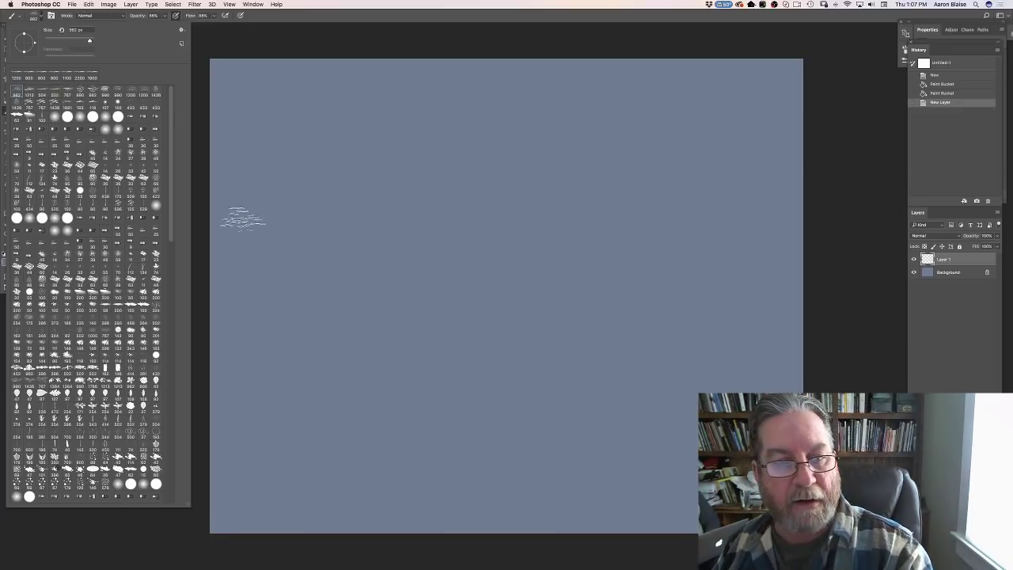
Step: Choose the scatter brush preset and paint two test strokes on Layer 1
{"action": "left_click", "coordinate": [261, 225]}
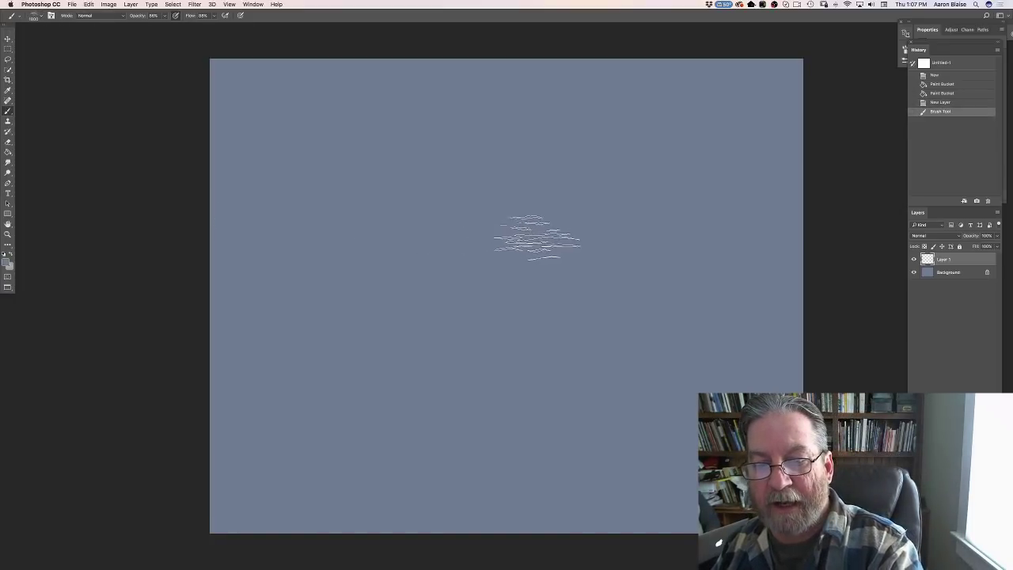
{"action": "left_click_drag", "start_coordinate": [593, 222], "coordinate": [335, 203]}
{"action": "left_click_drag", "start_coordinate": [443, 224], "coordinate": [474, 283]}
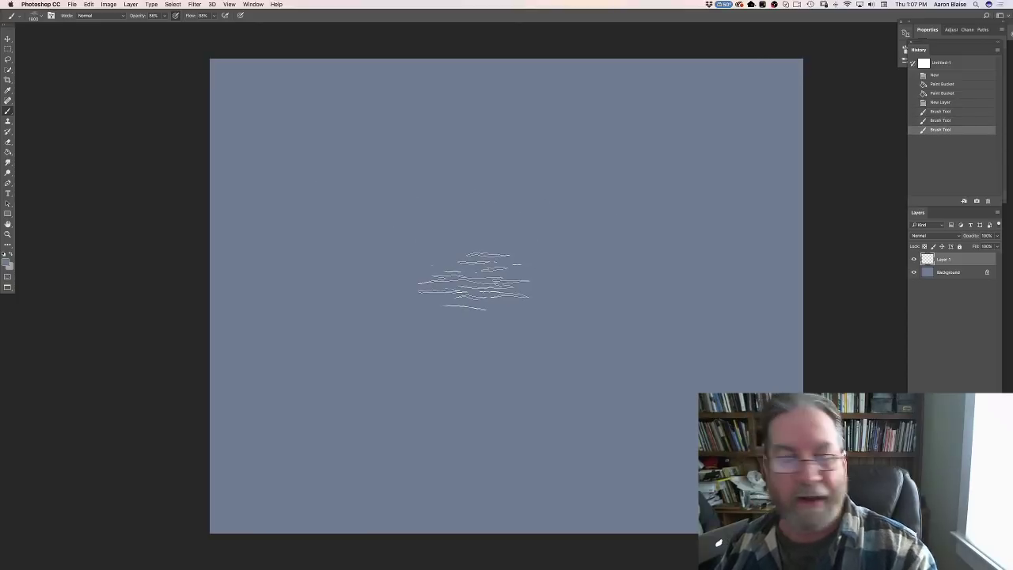
{"action": "left_click", "coordinate": [6, 262]}
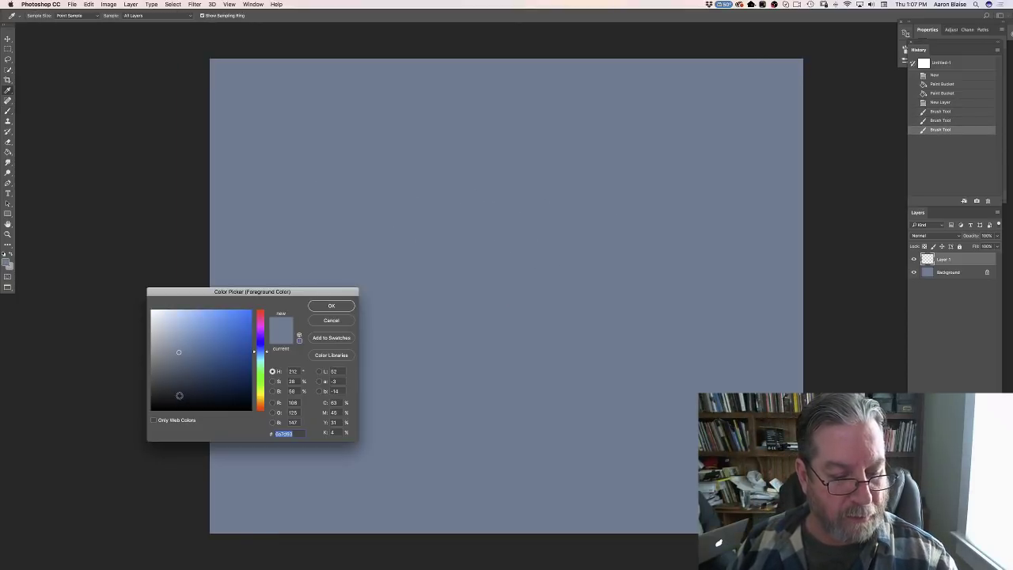
Step: Pick a dark blue and paint five dark scatter-brush streaks across the canvas
{"action": "left_click", "coordinate": [179, 395]}
{"action": "left_click", "coordinate": [331, 305]}
{"action": "mouse_move", "coordinate": [625, 206]}
{"action": "left_mouse_down"}
{"action": "mouse_move", "coordinate": [424, 178]}
{"action": "mouse_move", "coordinate": [305, 177]}
{"action": "mouse_move", "coordinate": [655, 261]}
{"action": "left_mouse_up"}
{"action": "mouse_move", "coordinate": [380, 235]}
{"action": "left_mouse_down"}
{"action": "mouse_move", "coordinate": [327, 238]}
{"action": "mouse_move", "coordinate": [488, 279]}
{"action": "left_mouse_up"}
{"action": "left_click_drag", "start_coordinate": [269, 281], "coordinate": [641, 368]}
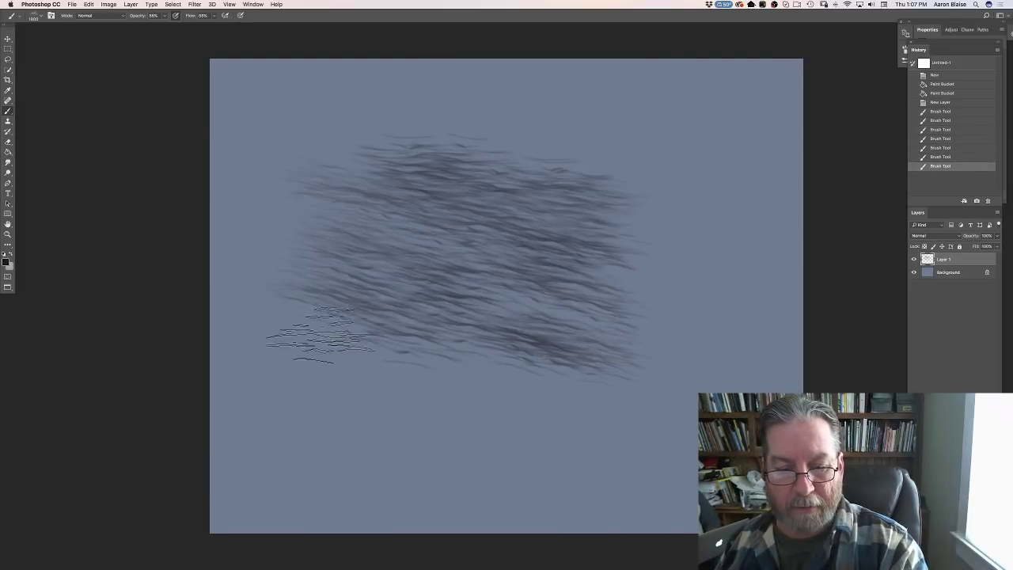
{"action": "left_click_drag", "start_coordinate": [319, 335], "coordinate": [633, 420]}
{"action": "left_click_drag", "start_coordinate": [293, 384], "coordinate": [617, 481]}
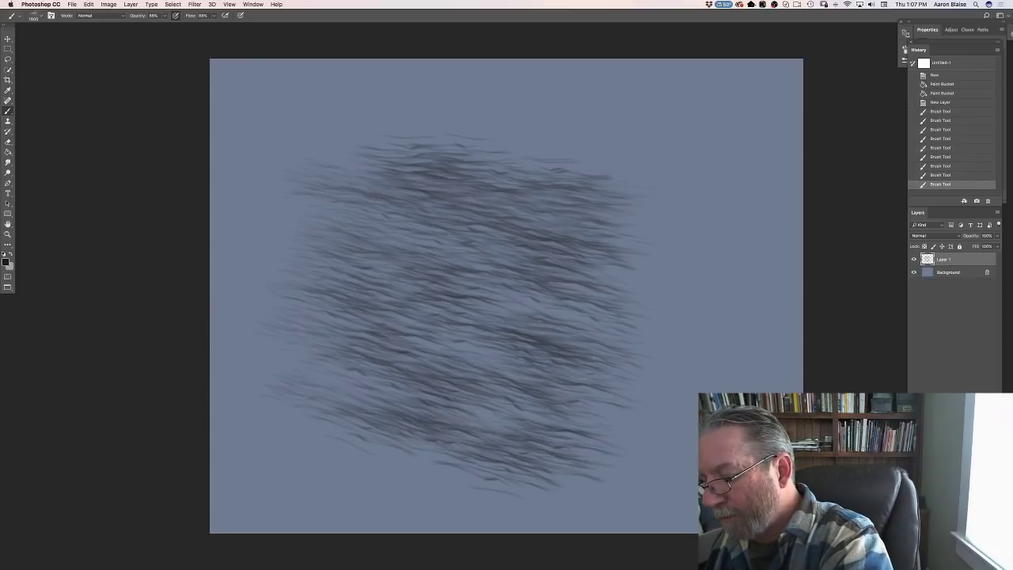
Step: Delete the layer with the dark strokes and create a fresh empty layer
{"action": "key", "text": "Delete"}
{"action": "key", "text": "super+shift+alt+n"}
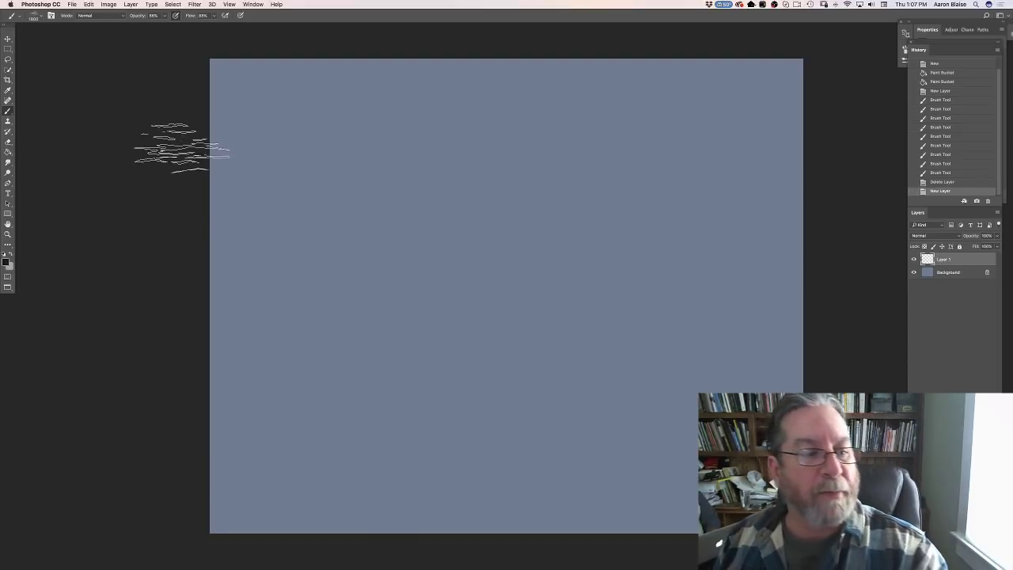
{"action": "left_click", "coordinate": [5, 261]}
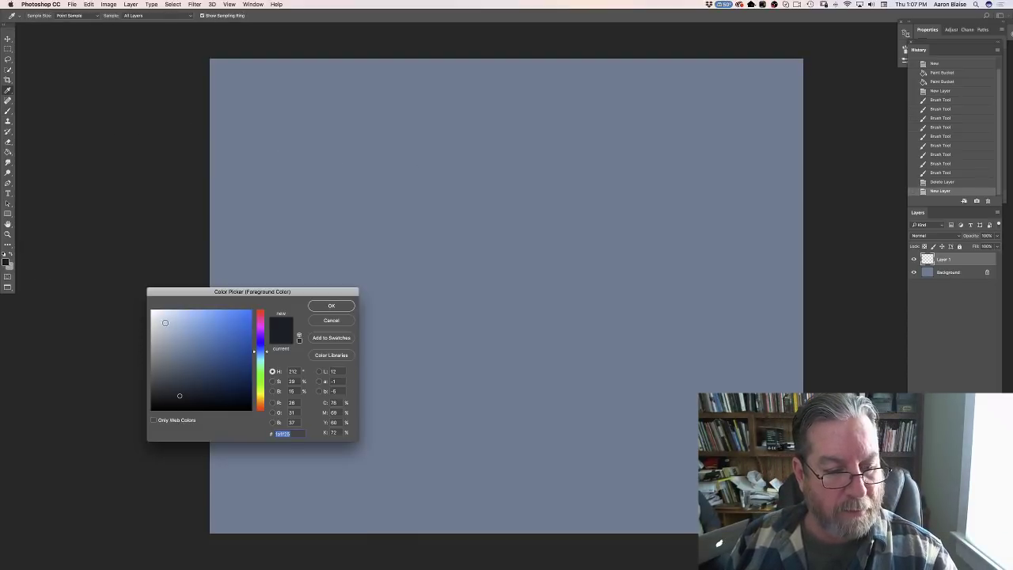
Step: Pick a pale blue-grey and paint six pale water streaks across the top, middle and lower canvas
{"action": "left_click", "coordinate": [165, 322]}
{"action": "left_click", "coordinate": [332, 305]}
{"action": "mouse_move", "coordinate": [331, 127]}
{"action": "left_mouse_down"}
{"action": "mouse_move", "coordinate": [351, 148]}
{"action": "mouse_move", "coordinate": [660, 170]}
{"action": "mouse_move", "coordinate": [684, 190]}
{"action": "mouse_move", "coordinate": [308, 208]}
{"action": "mouse_move", "coordinate": [701, 272]}
{"action": "left_mouse_up"}
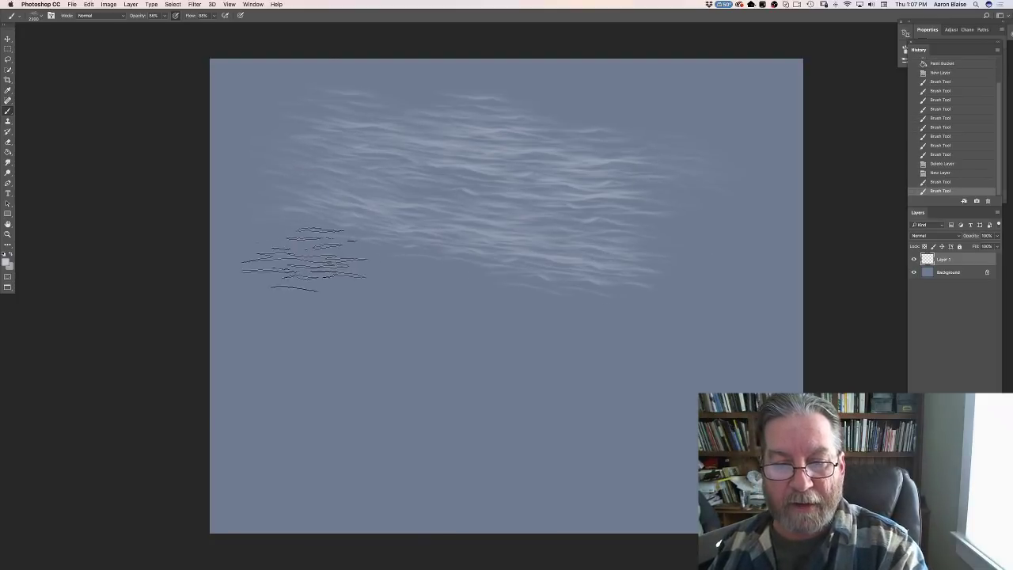
{"action": "mouse_move", "coordinate": [305, 257]}
{"action": "left_mouse_down"}
{"action": "mouse_move", "coordinate": [691, 316]}
{"action": "mouse_move", "coordinate": [297, 323]}
{"action": "mouse_move", "coordinate": [444, 355]}
{"action": "mouse_move", "coordinate": [646, 376]}
{"action": "mouse_move", "coordinate": [276, 385]}
{"action": "mouse_move", "coordinate": [434, 420]}
{"action": "mouse_move", "coordinate": [669, 439]}
{"action": "mouse_move", "coordinate": [554, 426]}
{"action": "left_mouse_up"}
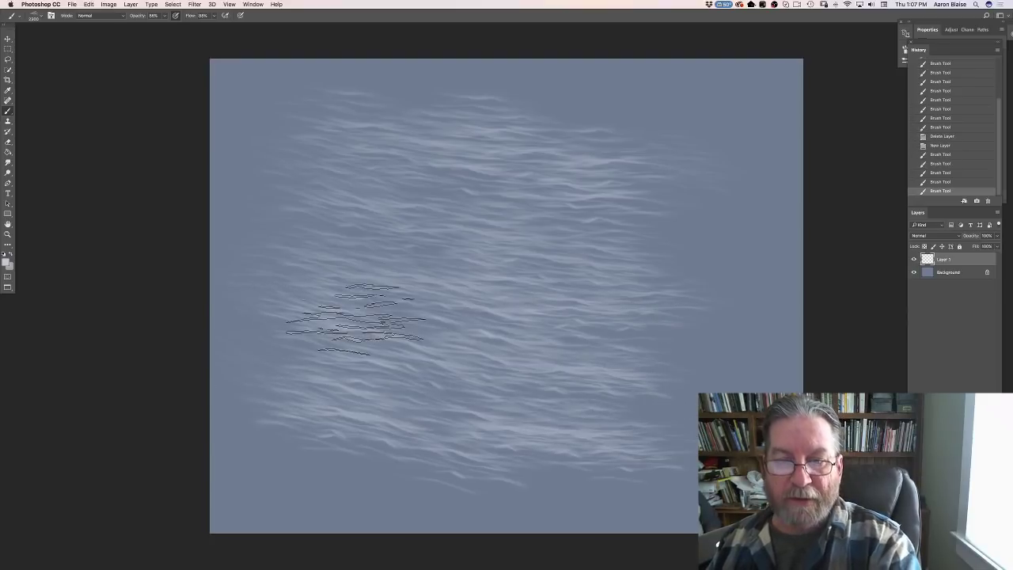
{"action": "left_click_drag", "start_coordinate": [451, 103], "coordinate": [787, 153]}
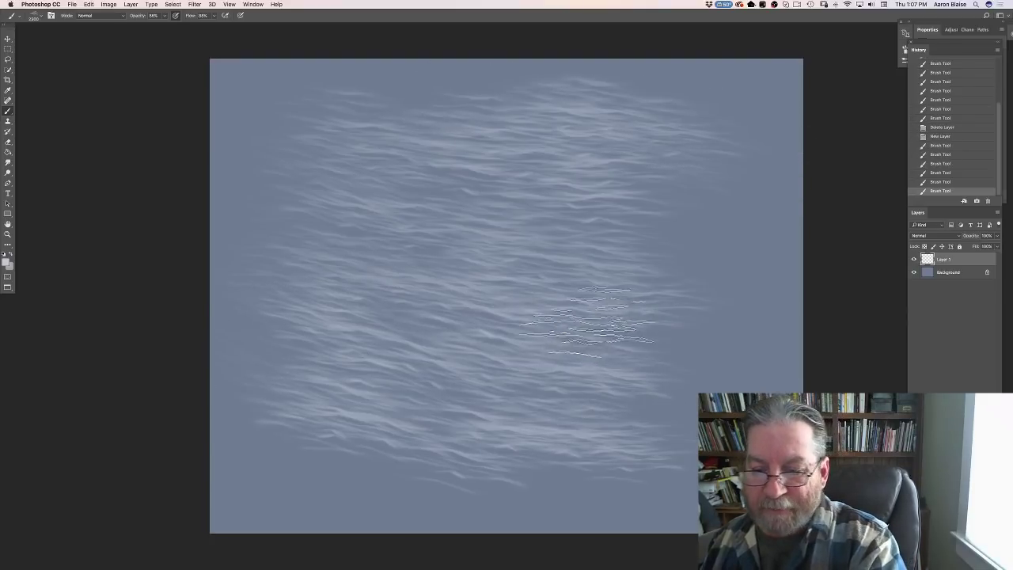
{"action": "left_click_drag", "start_coordinate": [586, 320], "coordinate": [746, 351]}
{"action": "left_click_drag", "start_coordinate": [261, 459], "coordinate": [510, 498]}
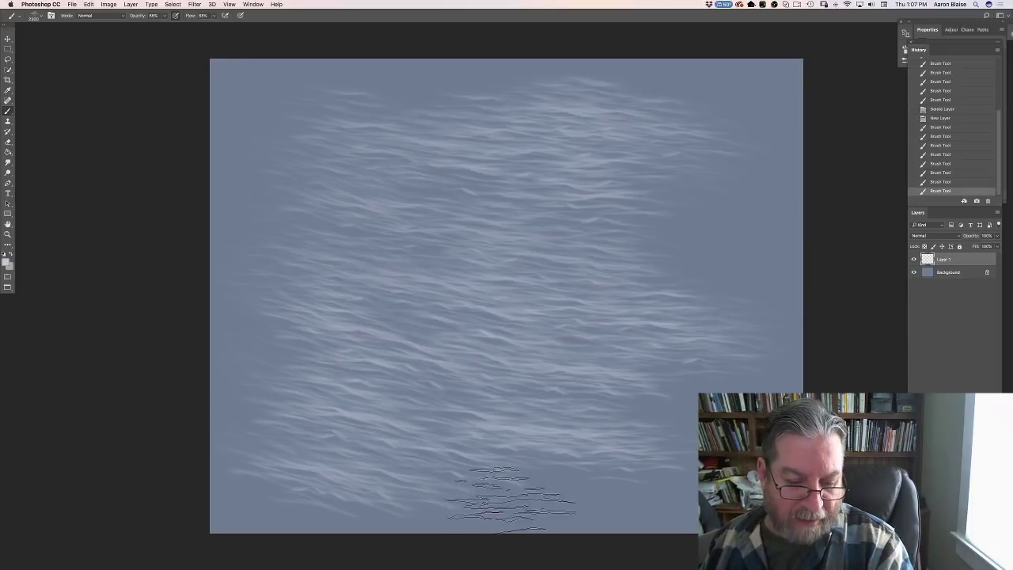
{"action": "left_click_drag", "start_coordinate": [266, 99], "coordinate": [467, 75]}
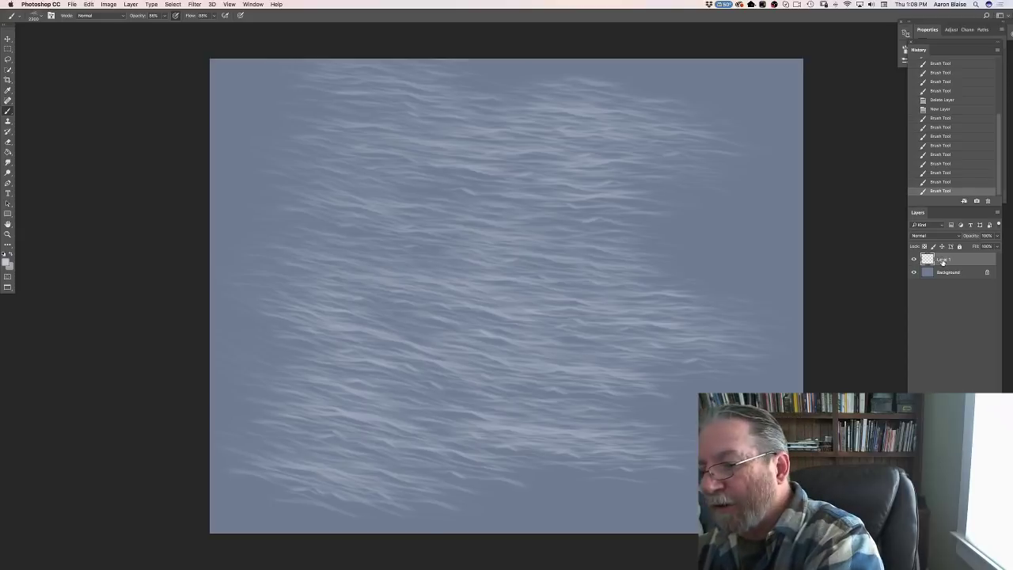
Step: Delete the pale-streak layer and switch to the 1213 brush preset with a test dab
{"action": "key", "text": "Delete"}
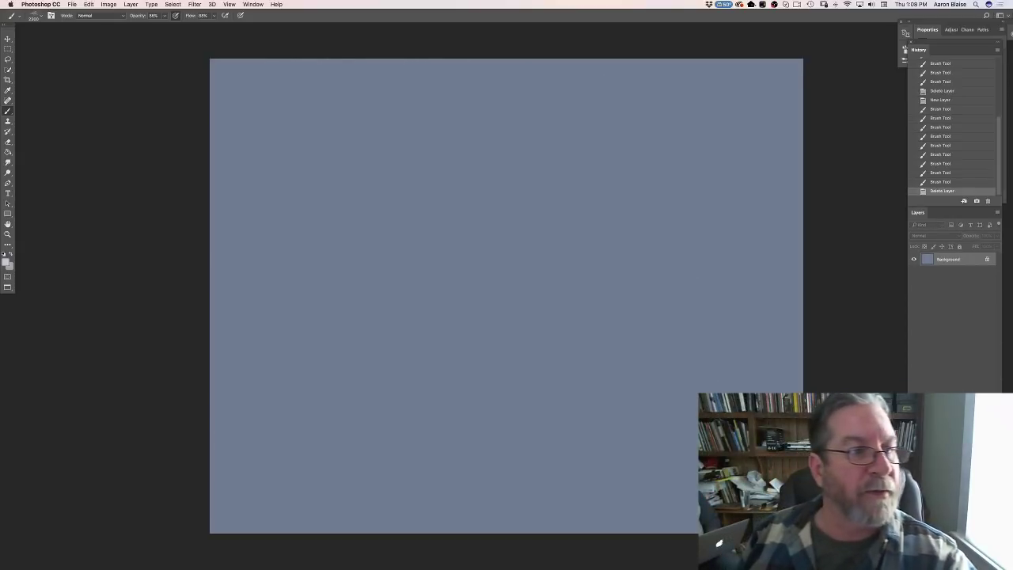
{"action": "left_click", "coordinate": [34, 16]}
{"action": "left_click", "coordinate": [28, 94]}
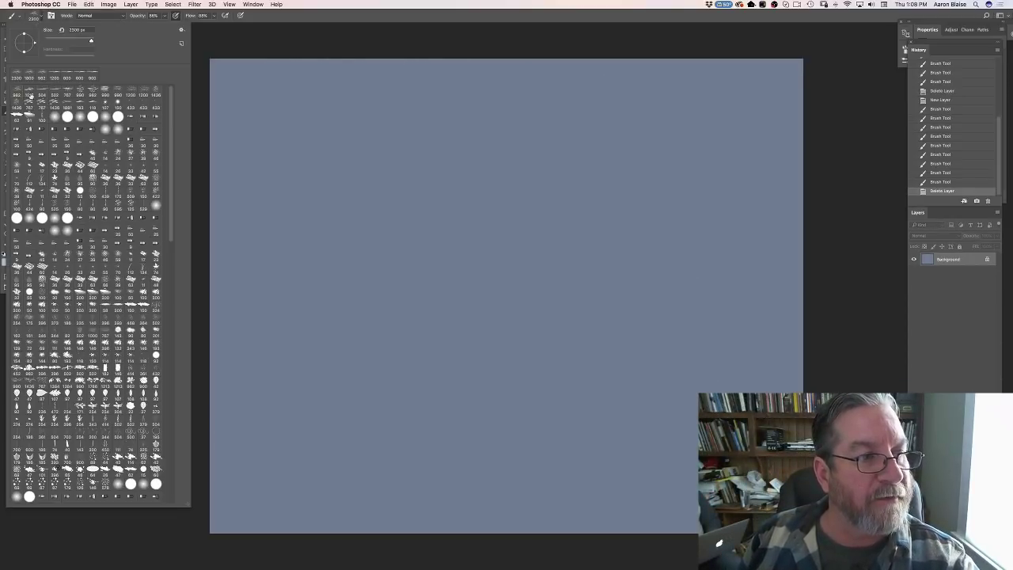
{"action": "key", "text": "Return"}
{"action": "left_click", "coordinate": [507, 295]}
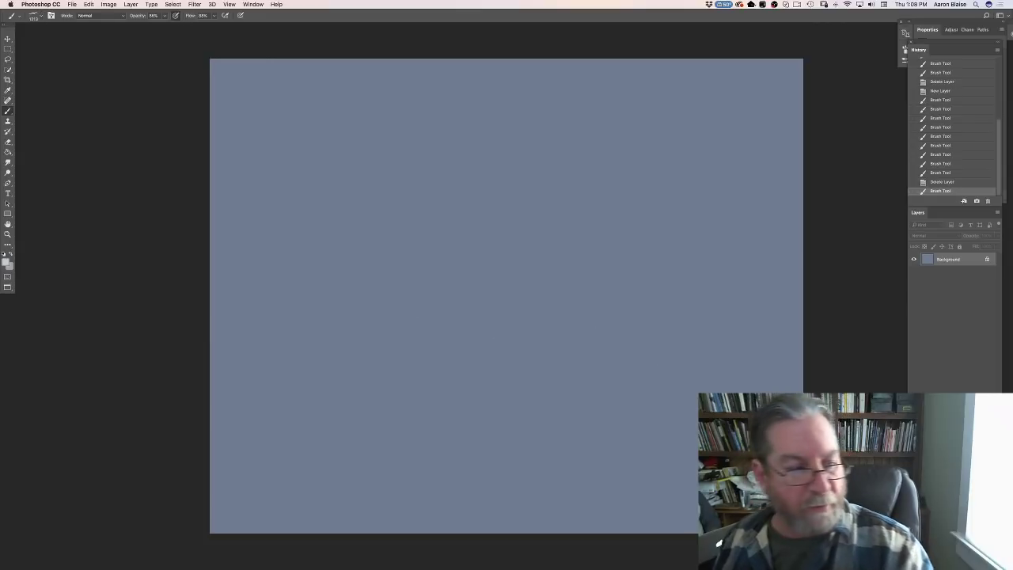
Step: Set a dark grey-green foreground colour and paint a few short strokes at the centre-left
{"action": "left_click", "coordinate": [5, 266]}
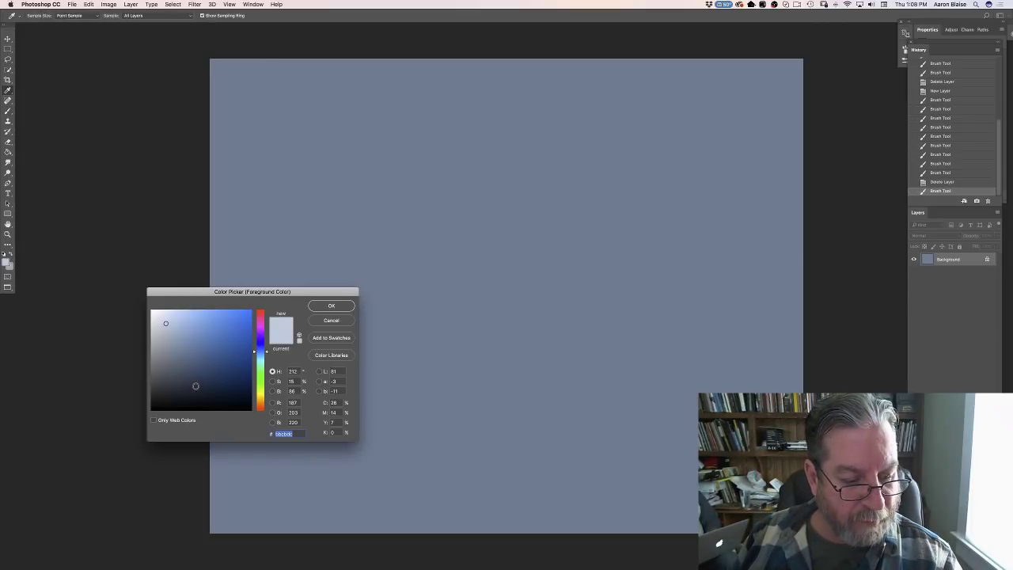
{"action": "left_click", "coordinate": [197, 386]}
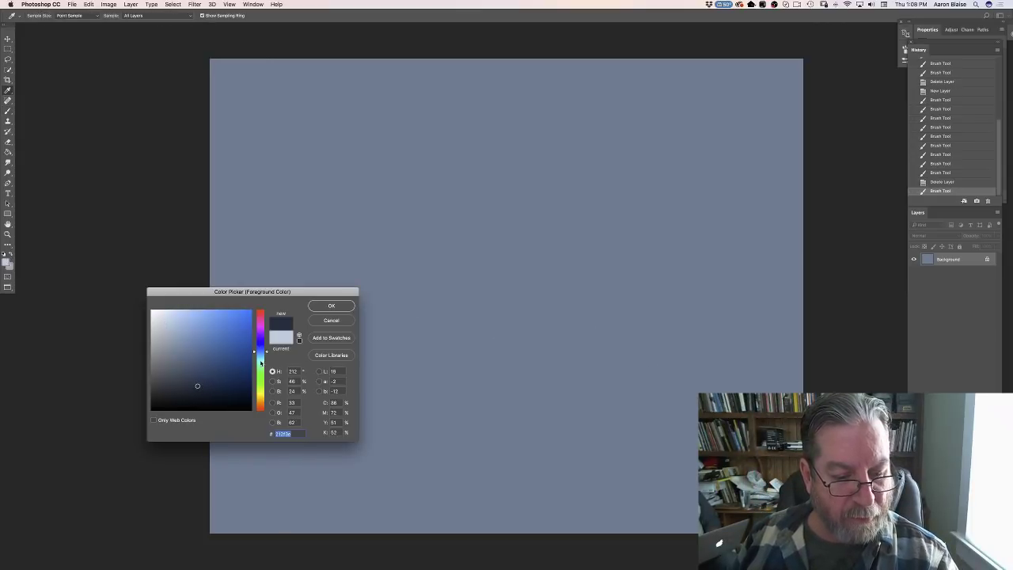
{"action": "left_click", "coordinate": [260, 361]}
{"action": "key", "text": "Return"}
{"action": "mouse_move", "coordinate": [277, 313]}
{"action": "left_mouse_down"}
{"action": "mouse_move", "coordinate": [372, 308]}
{"action": "mouse_move", "coordinate": [443, 285]}
{"action": "left_mouse_up"}
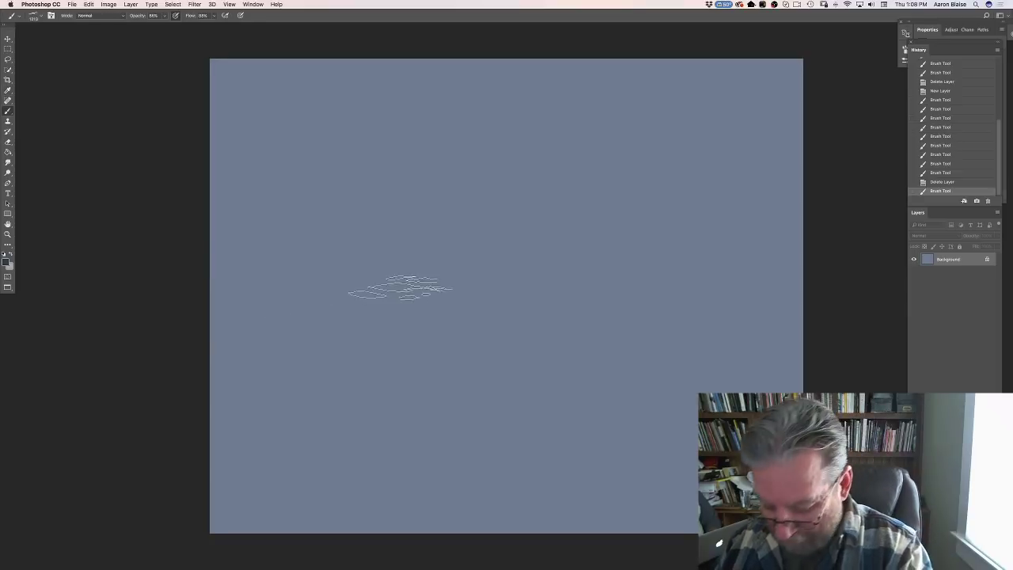
{"action": "left_click_drag", "start_coordinate": [372, 294], "coordinate": [463, 277]}
{"action": "left_click_drag", "start_coordinate": [336, 287], "coordinate": [463, 277]}
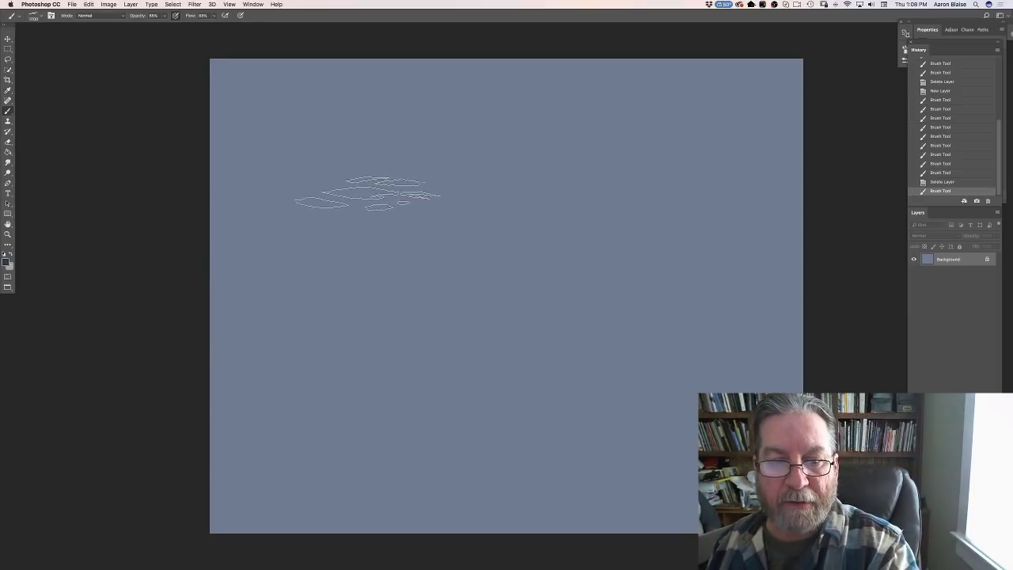
Step: Cover the canvas with rows of dark grey-green wave dabs from top to bottom
{"action": "left_click_drag", "start_coordinate": [367, 193], "coordinate": [681, 226]}
{"action": "mouse_move", "coordinate": [348, 230]}
{"action": "left_mouse_down"}
{"action": "mouse_move", "coordinate": [610, 267]}
{"action": "mouse_move", "coordinate": [736, 300]}
{"action": "left_mouse_up"}
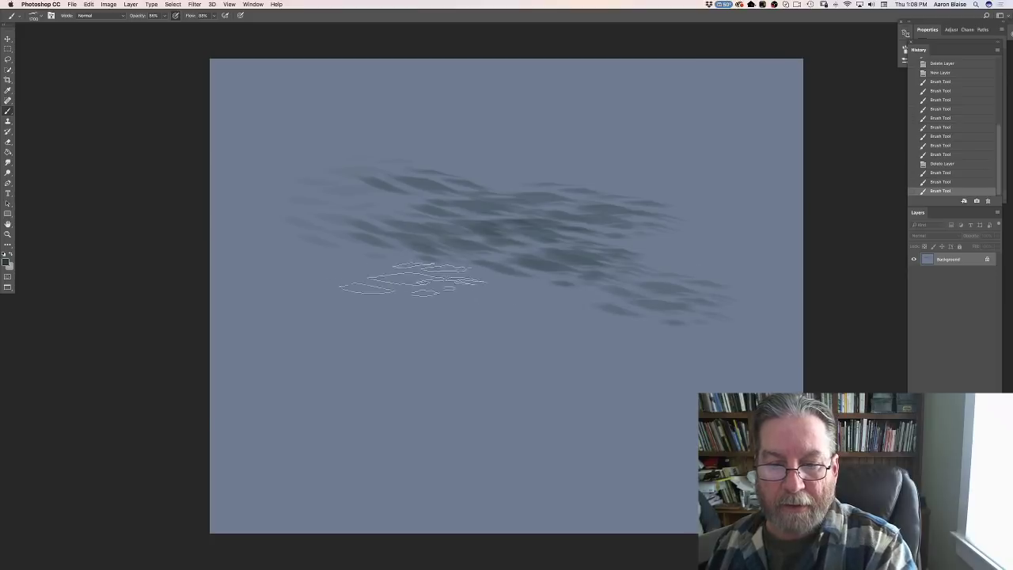
{"action": "left_click_drag", "start_coordinate": [357, 280], "coordinate": [752, 348]}
{"action": "left_click_drag", "start_coordinate": [304, 329], "coordinate": [744, 349]}
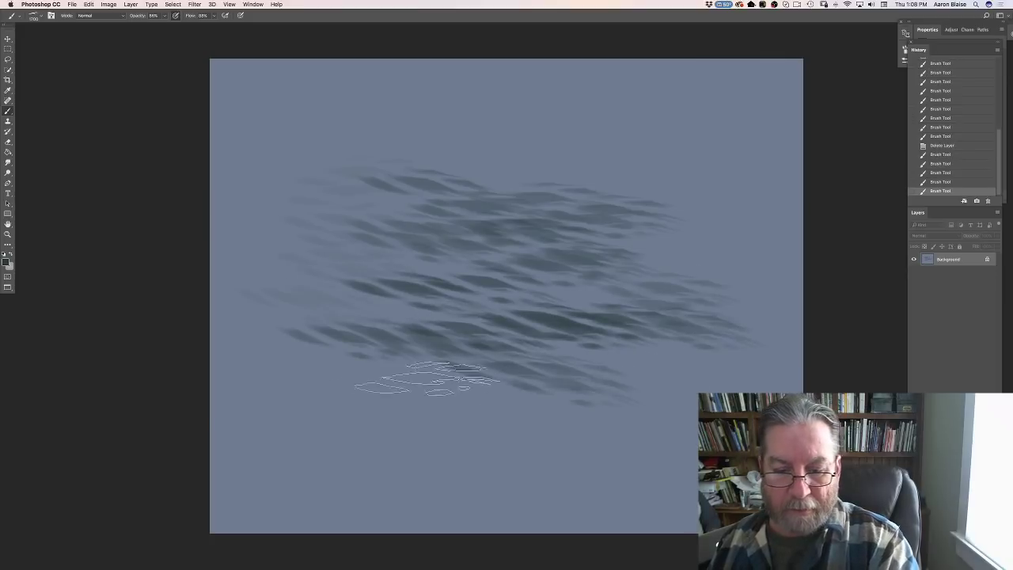
{"action": "mouse_move", "coordinate": [309, 360]}
{"action": "left_mouse_down"}
{"action": "mouse_move", "coordinate": [431, 392]}
{"action": "mouse_move", "coordinate": [546, 400]}
{"action": "left_mouse_up"}
{"action": "left_click_drag", "start_coordinate": [570, 361], "coordinate": [734, 368]}
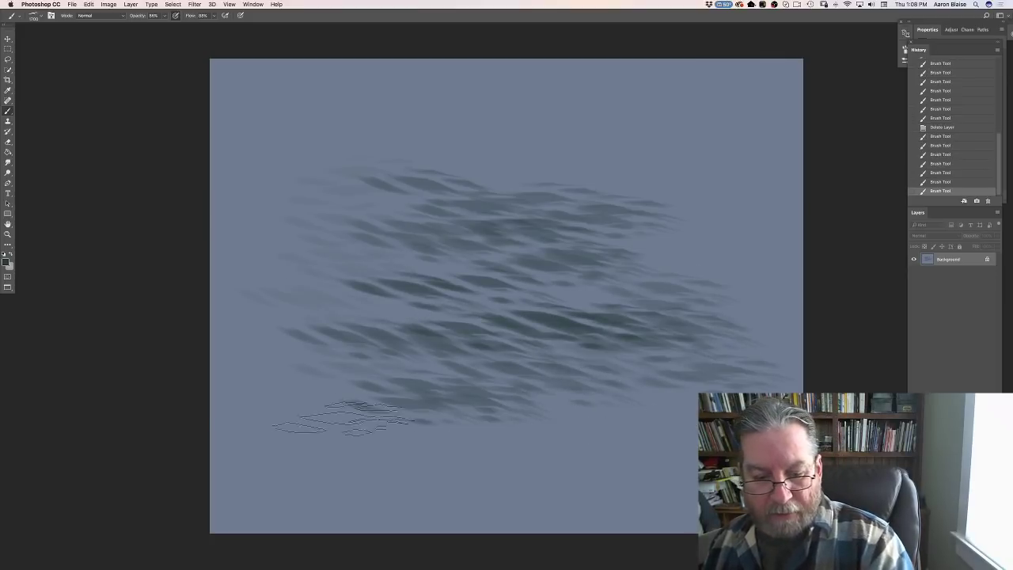
{"action": "left_click_drag", "start_coordinate": [269, 400], "coordinate": [554, 473]}
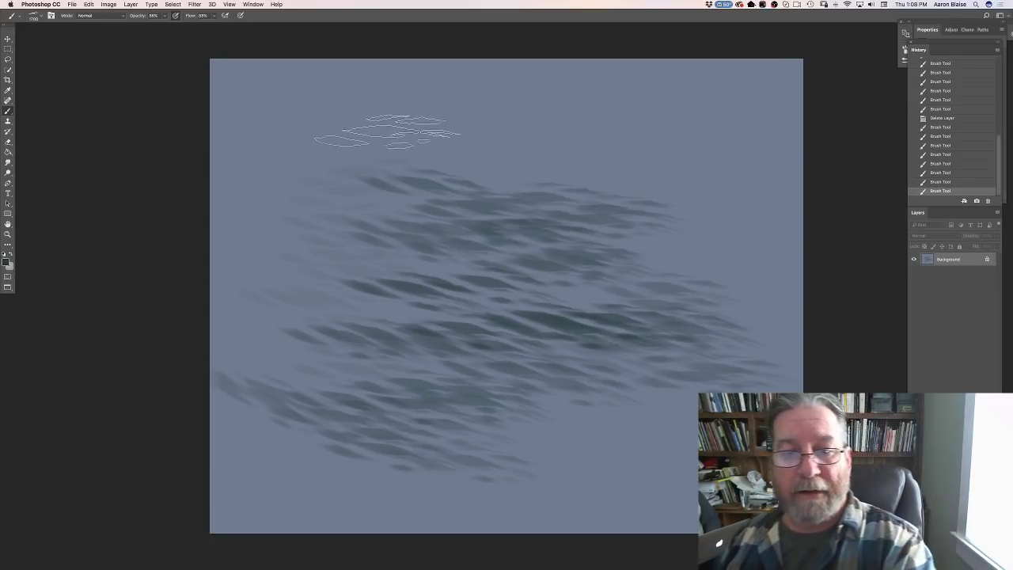
{"action": "left_click_drag", "start_coordinate": [373, 131], "coordinate": [644, 177]}
{"action": "mouse_move", "coordinate": [412, 434]}
{"action": "left_mouse_down"}
{"action": "mouse_move", "coordinate": [412, 482]}
{"action": "mouse_move", "coordinate": [602, 499]}
{"action": "left_mouse_up"}
{"action": "left_click_drag", "start_coordinate": [475, 432], "coordinate": [687, 469]}
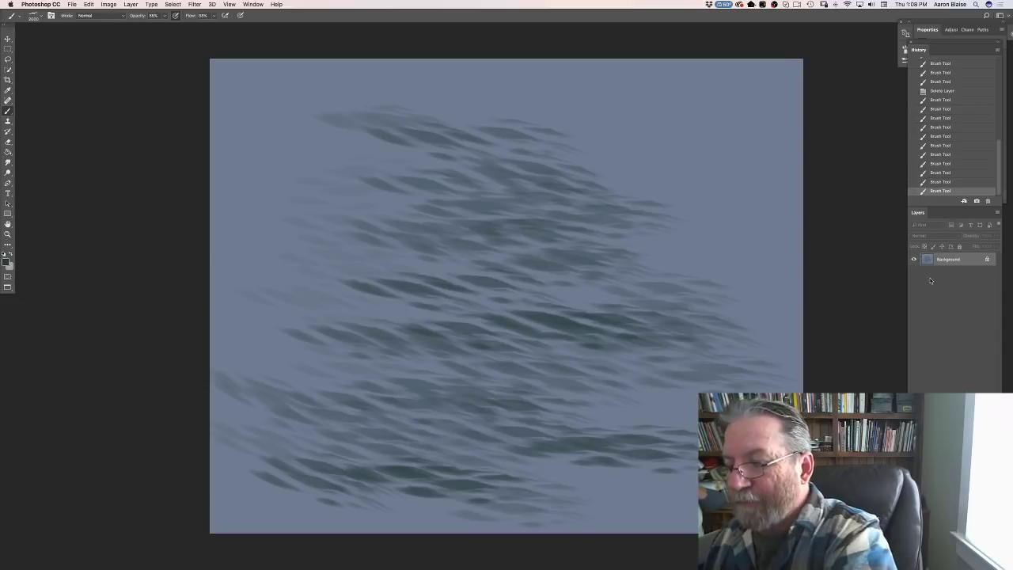
{"action": "left_click", "coordinate": [5, 262]}
Step: Sample the slate-blue background colour and Paint Bucket it over the practice wave strokes
{"action": "left_click", "coordinate": [238, 186]}
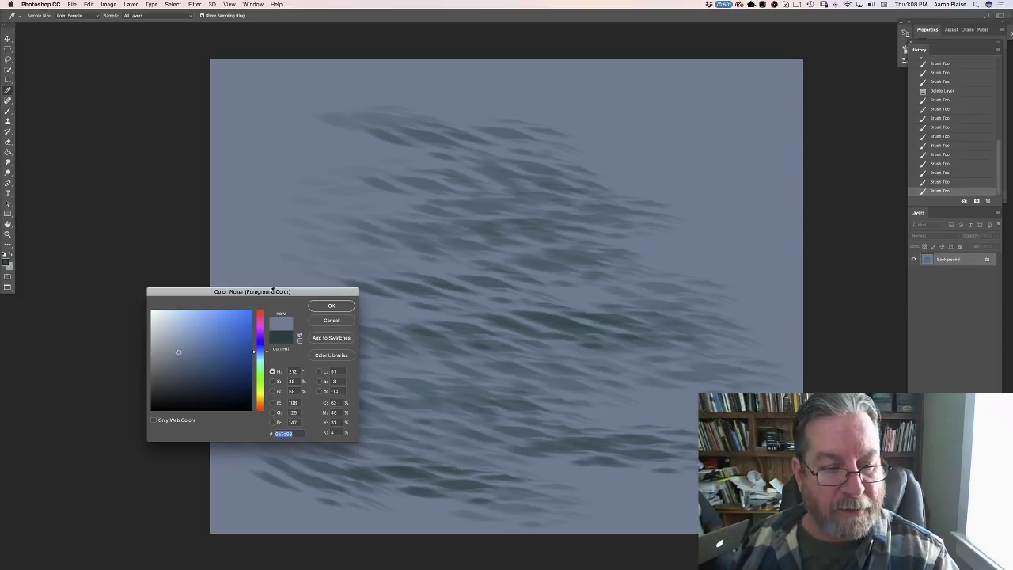
{"action": "key", "text": "Return"}
{"action": "key", "text": "g"}
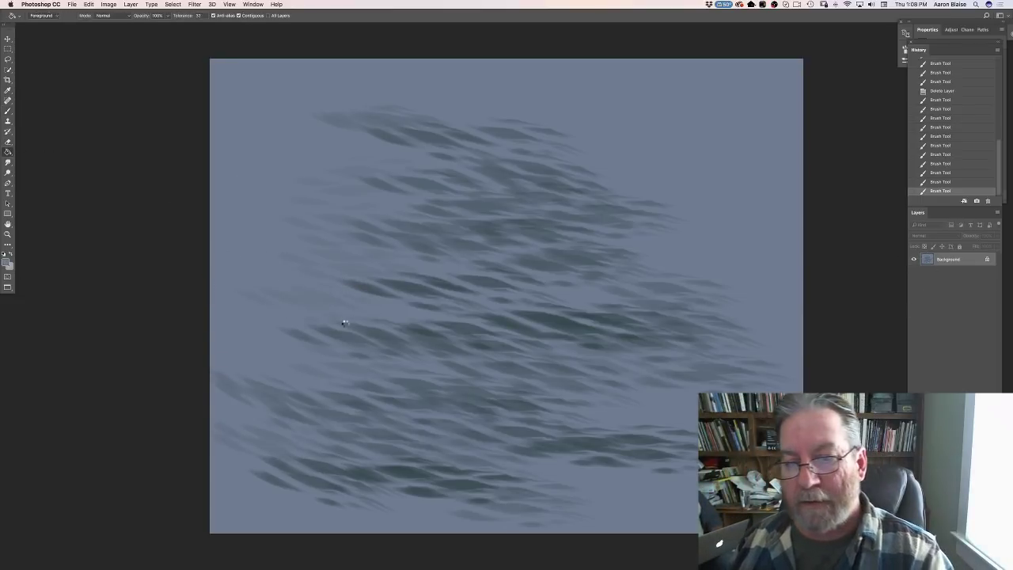
{"action": "left_click", "coordinate": [344, 323]}
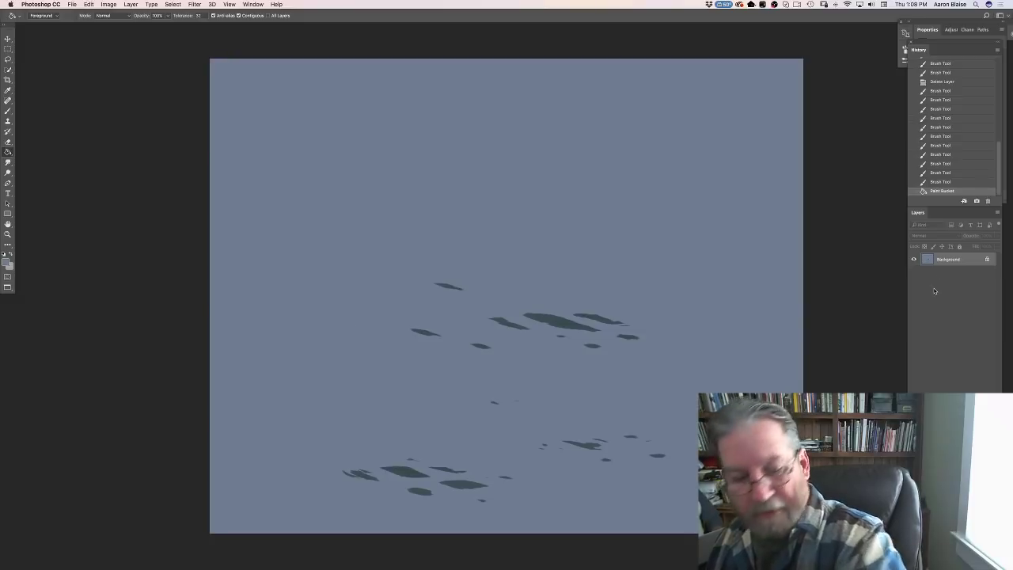
Step: Add a new layer filled with slate blue, then merge it into the Background with Merge Visible
{"action": "key", "text": "super+alt+shift+n"}
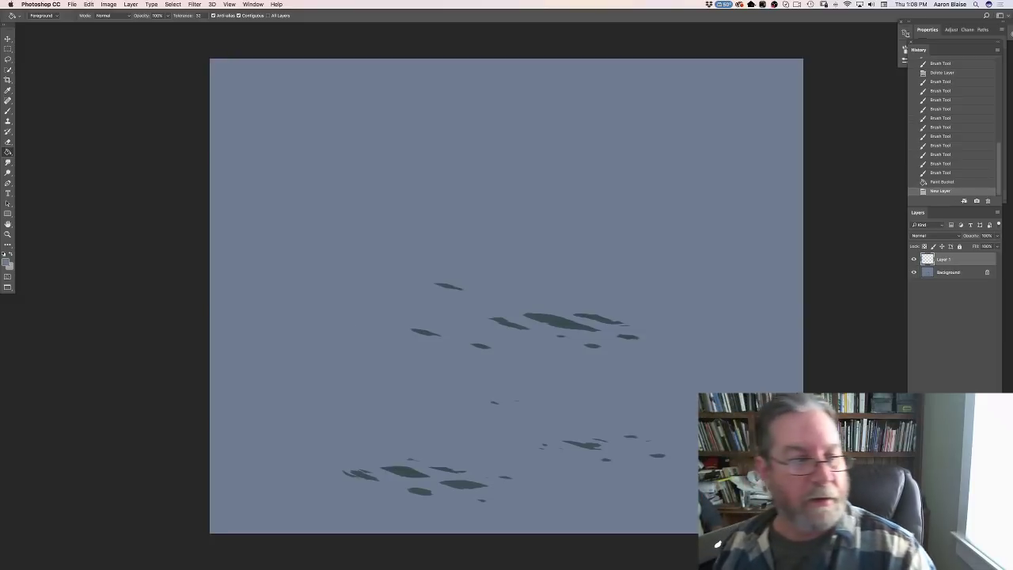
{"action": "left_click", "coordinate": [317, 252]}
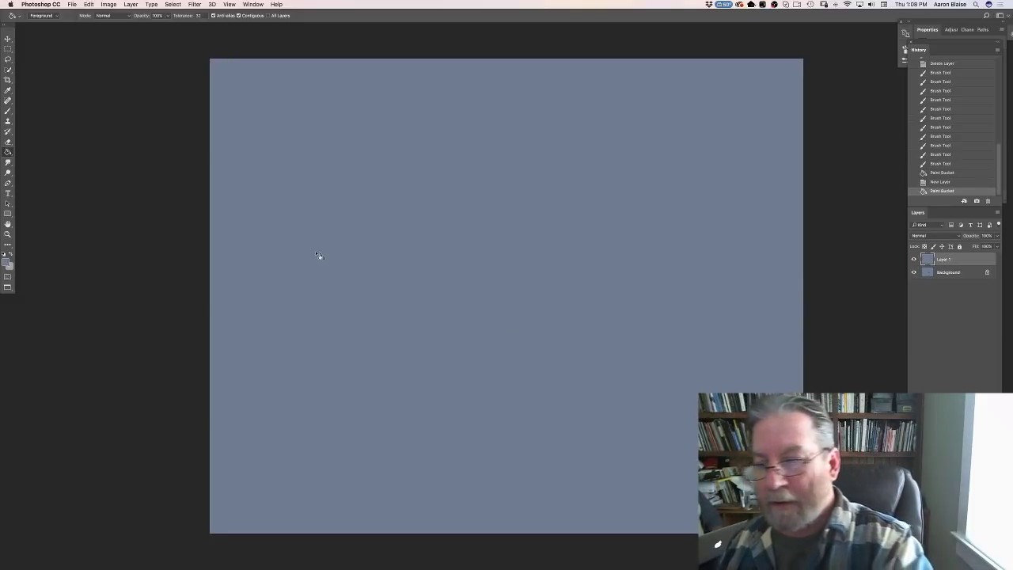
{"action": "left_click", "coordinate": [942, 277], "text": "shift"}
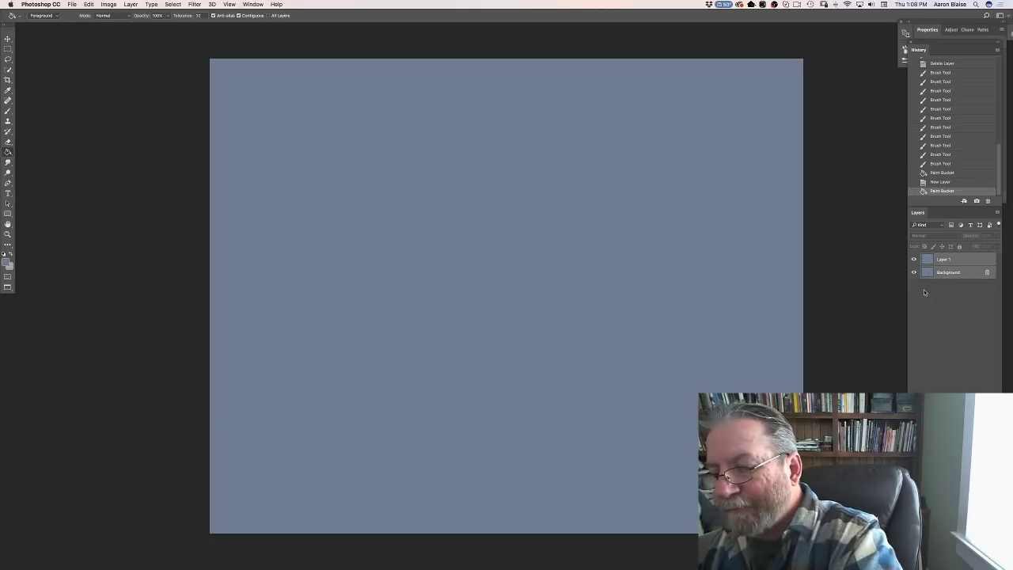
{"action": "left_click", "coordinate": [130, 5]}
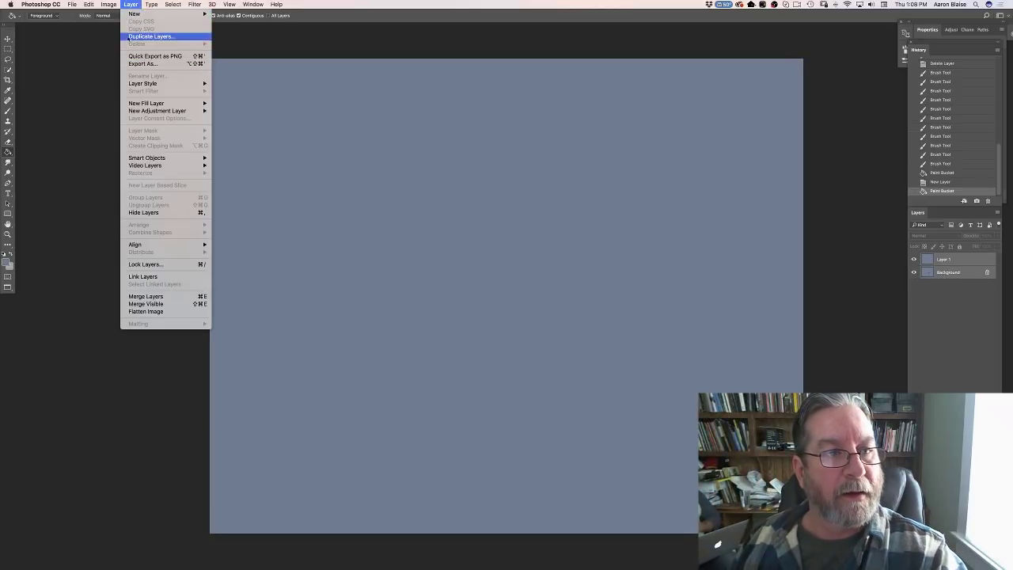
{"action": "left_click", "coordinate": [134, 305]}
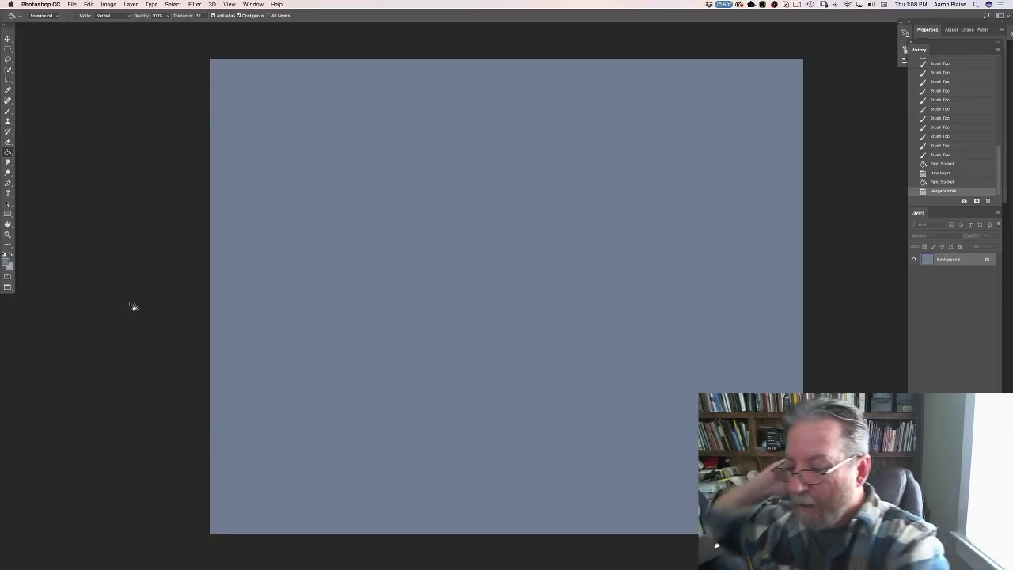
Step: Create an empty Layer 1 above the plain slate-blue Background with Shift+Cmd+N
{"action": "key", "text": "super+alt+shift+n"}
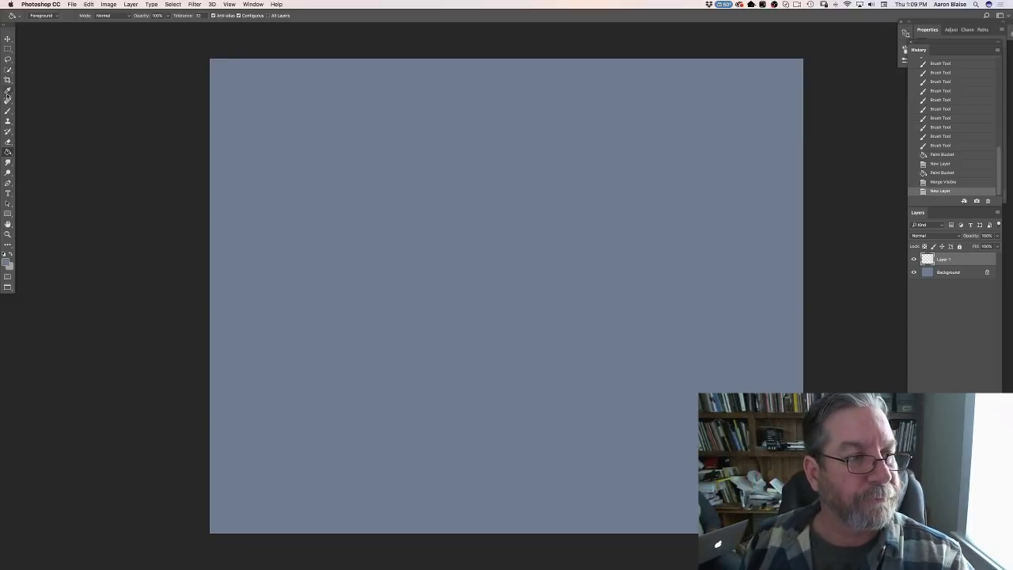
Step: Switch to the Brush tool and set the foreground colour to a dark blue-grey
{"action": "left_click", "coordinate": [8, 110]}
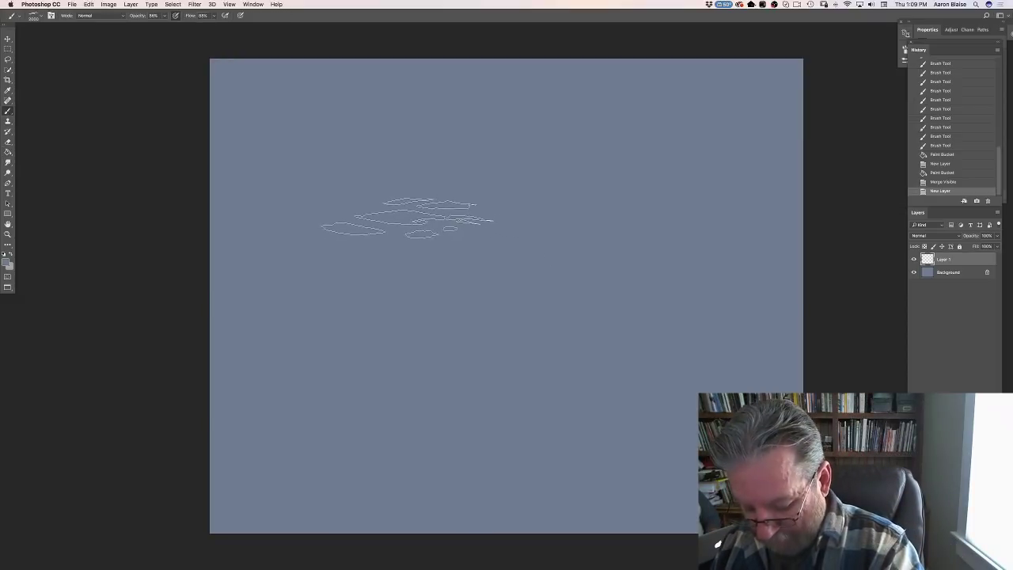
{"action": "left_click", "coordinate": [373, 176]}
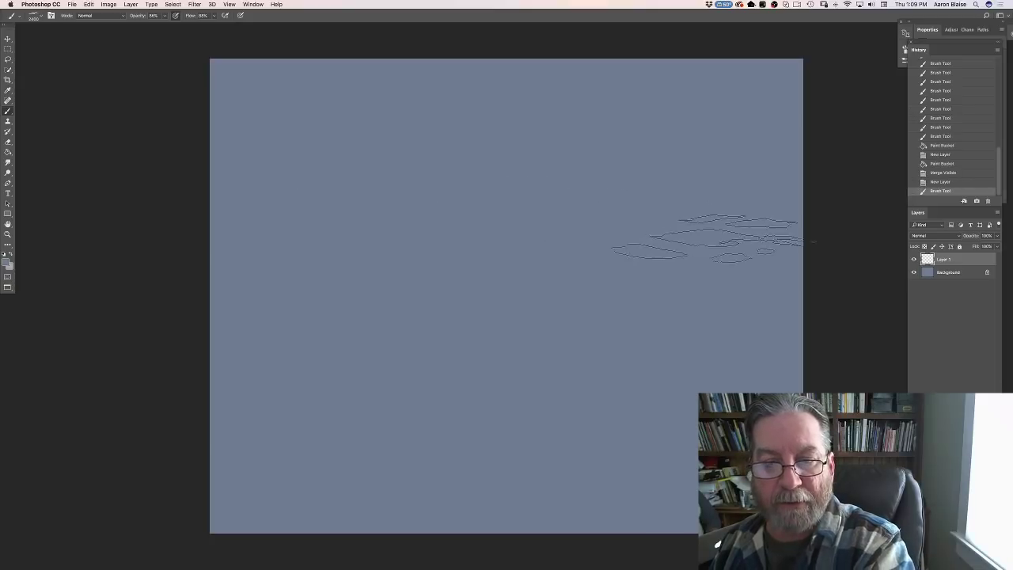
{"action": "left_click", "coordinate": [7, 263]}
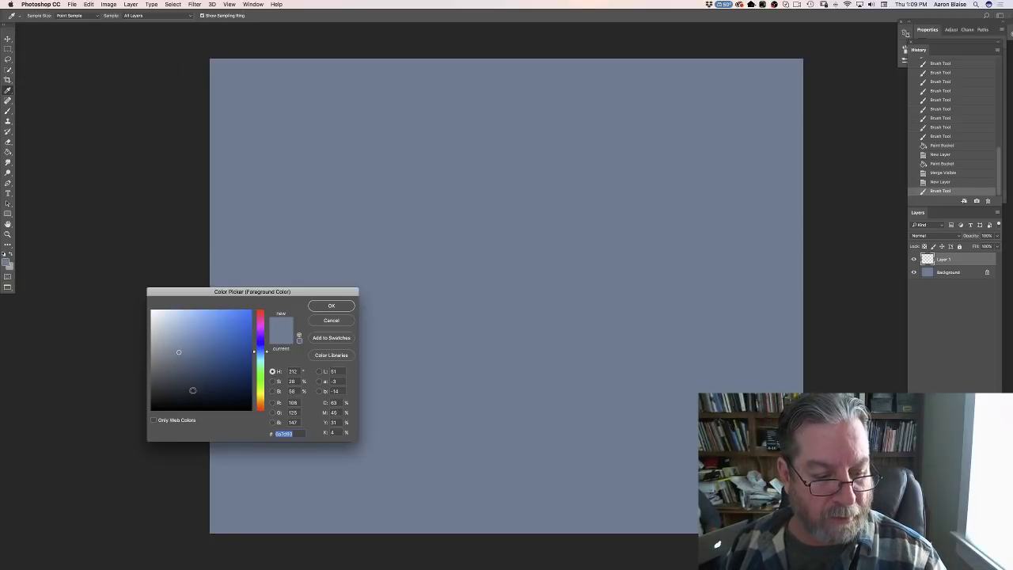
{"action": "left_click", "coordinate": [185, 392]}
{"action": "left_click", "coordinate": [260, 356]}
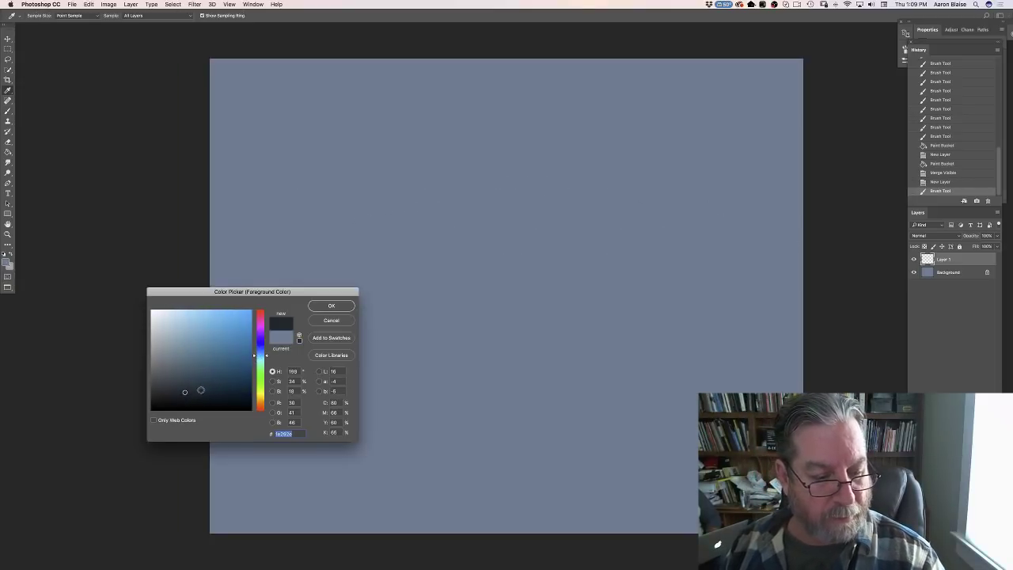
{"action": "left_click", "coordinate": [331, 307]}
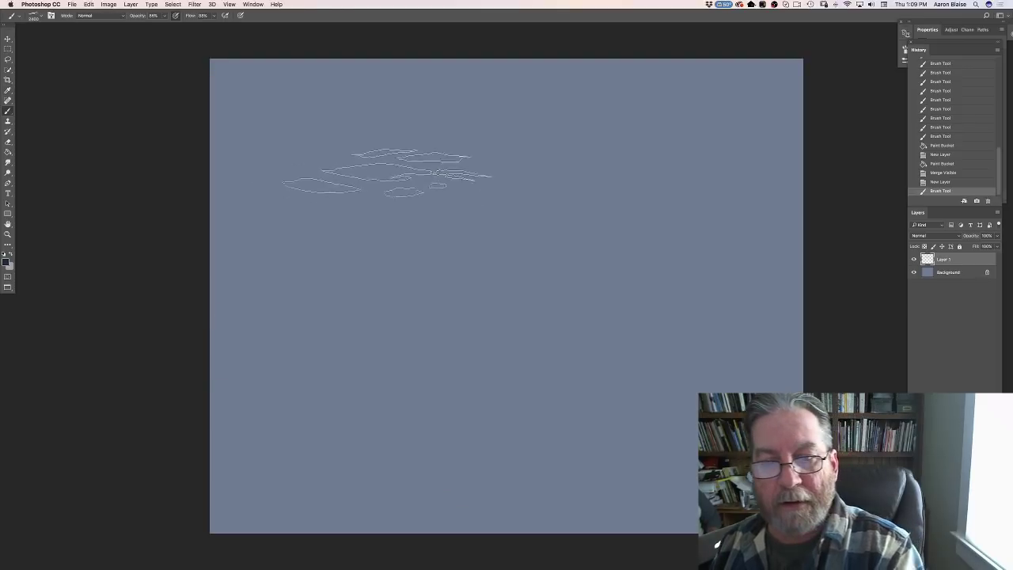
Step: Paint dark blue-grey test dabs across the canvas, then delete Layer 1 with its strokes
{"action": "mouse_move", "coordinate": [395, 169]}
{"action": "left_mouse_down"}
{"action": "mouse_move", "coordinate": [587, 204]}
{"action": "mouse_move", "coordinate": [667, 227]}
{"action": "left_mouse_up"}
{"action": "left_click_drag", "start_coordinate": [313, 216], "coordinate": [673, 285]}
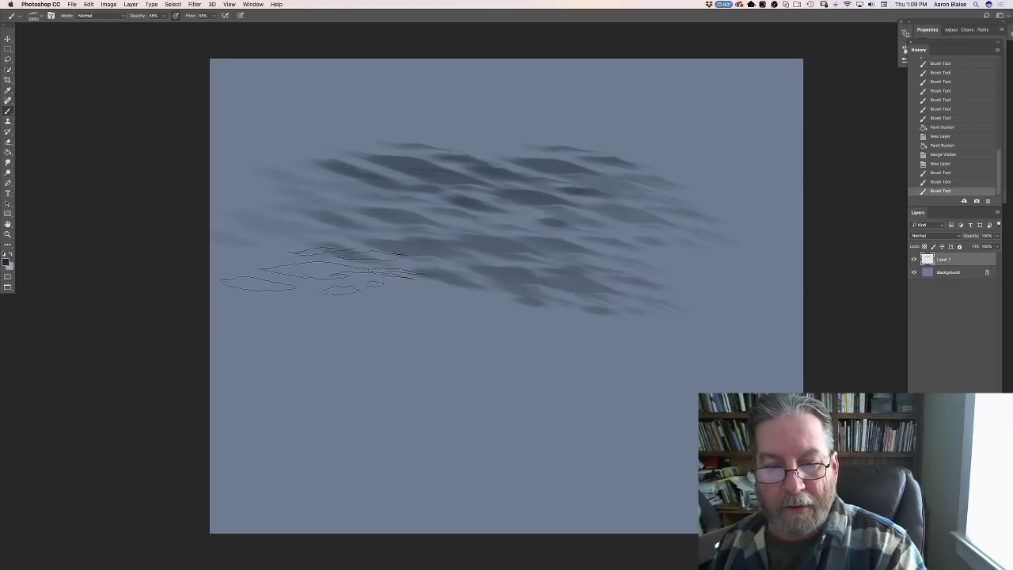
{"action": "mouse_move", "coordinate": [300, 283]}
{"action": "left_mouse_down"}
{"action": "mouse_move", "coordinate": [538, 316]}
{"action": "mouse_move", "coordinate": [546, 344]}
{"action": "left_mouse_up"}
{"action": "left_click_drag", "start_coordinate": [443, 354], "coordinate": [554, 339]}
{"action": "left_click_drag", "start_coordinate": [443, 316], "coordinate": [665, 387]}
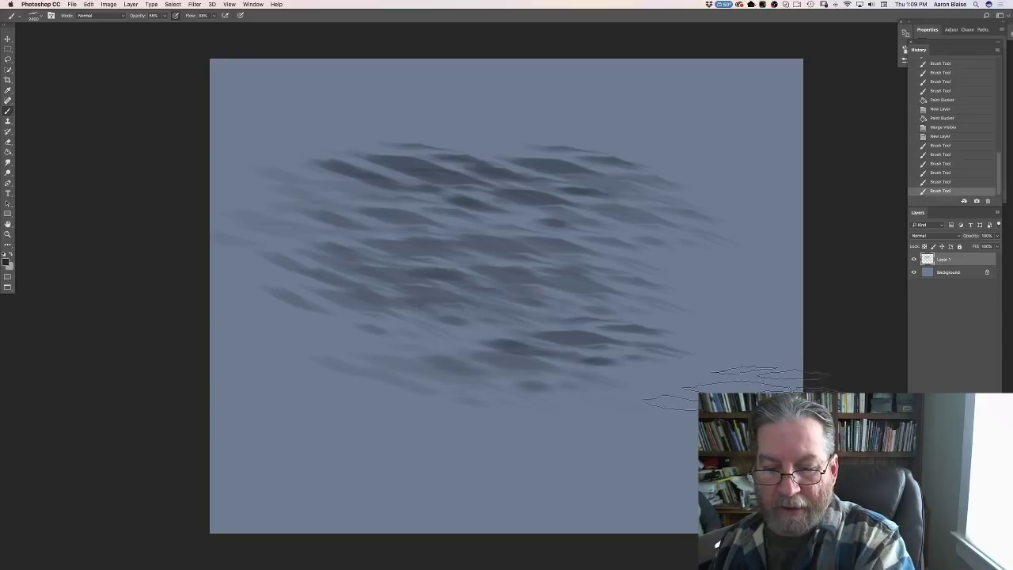
{"action": "left_click_drag", "start_coordinate": [333, 387], "coordinate": [562, 441]}
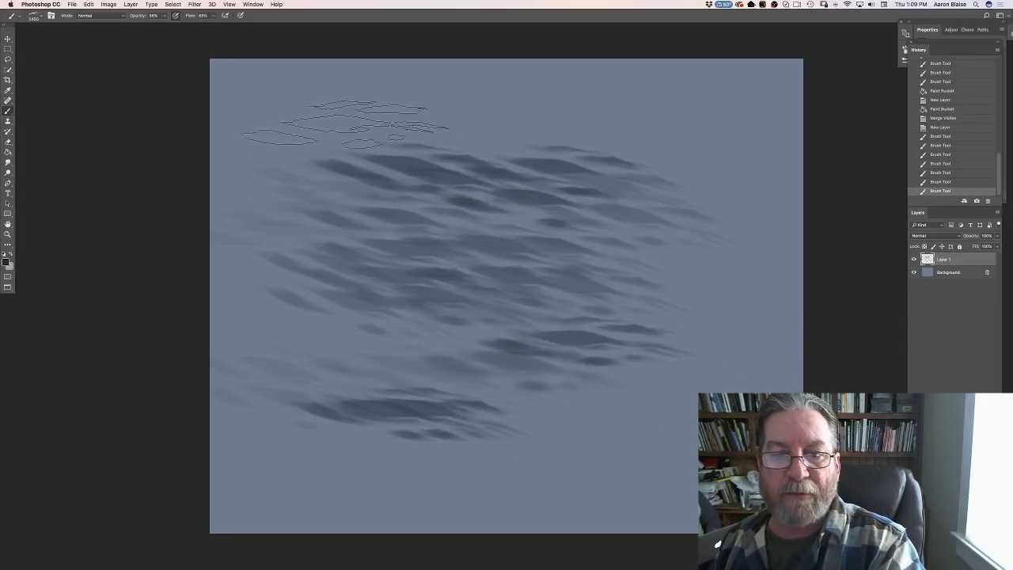
{"action": "mouse_move", "coordinate": [371, 107]}
{"action": "left_mouse_down"}
{"action": "mouse_move", "coordinate": [479, 133]}
{"action": "mouse_move", "coordinate": [661, 169]}
{"action": "left_mouse_up"}
{"action": "left_click_drag", "start_coordinate": [618, 119], "coordinate": [681, 135]}
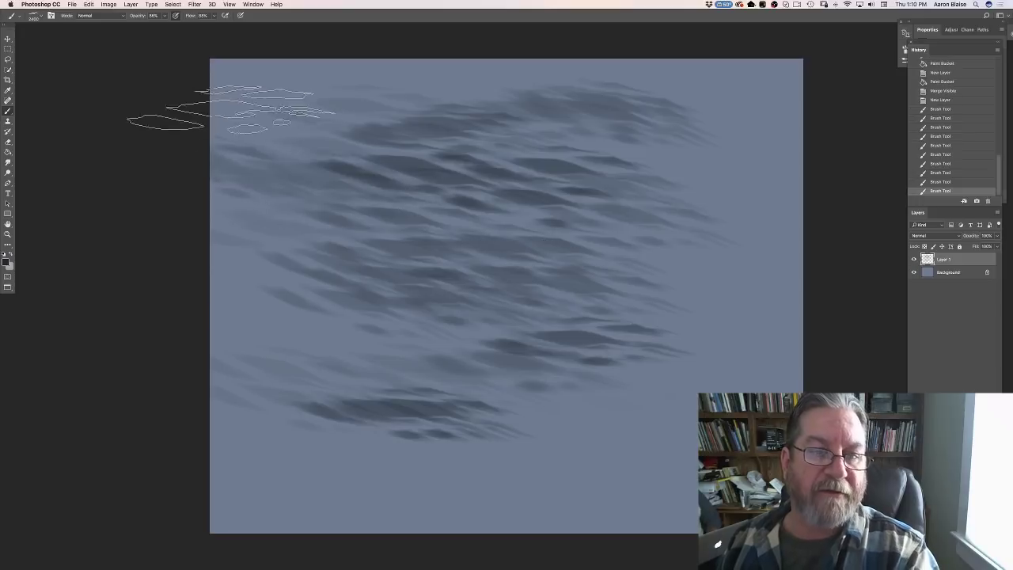
{"action": "left_click_drag", "start_coordinate": [221, 118], "coordinate": [348, 131]}
{"action": "left_click_drag", "start_coordinate": [237, 151], "coordinate": [372, 162]}
{"action": "left_click_drag", "start_coordinate": [297, 76], "coordinate": [427, 79]}
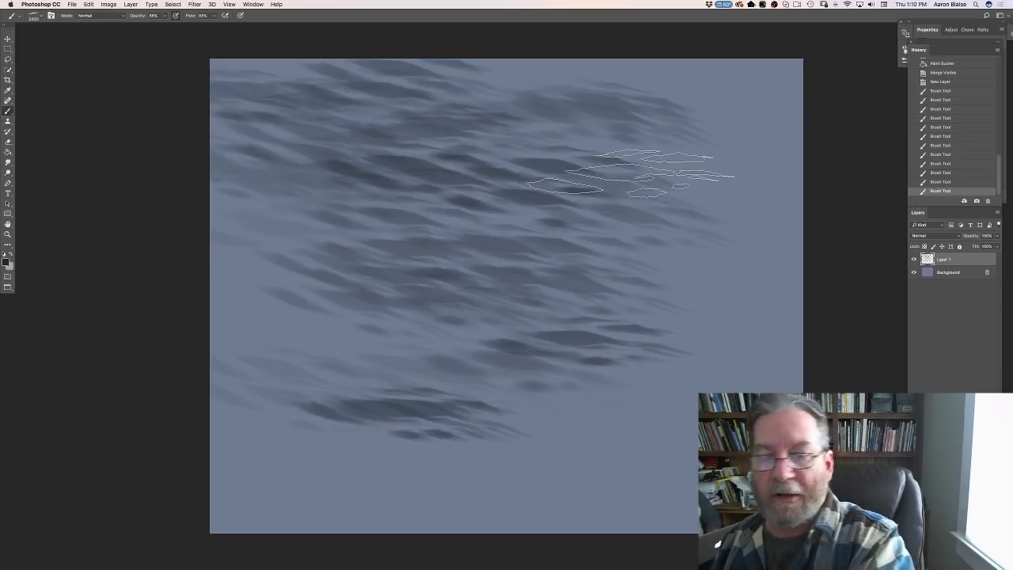
{"action": "left_click_drag", "start_coordinate": [942, 261], "coordinate": [987, 546]}
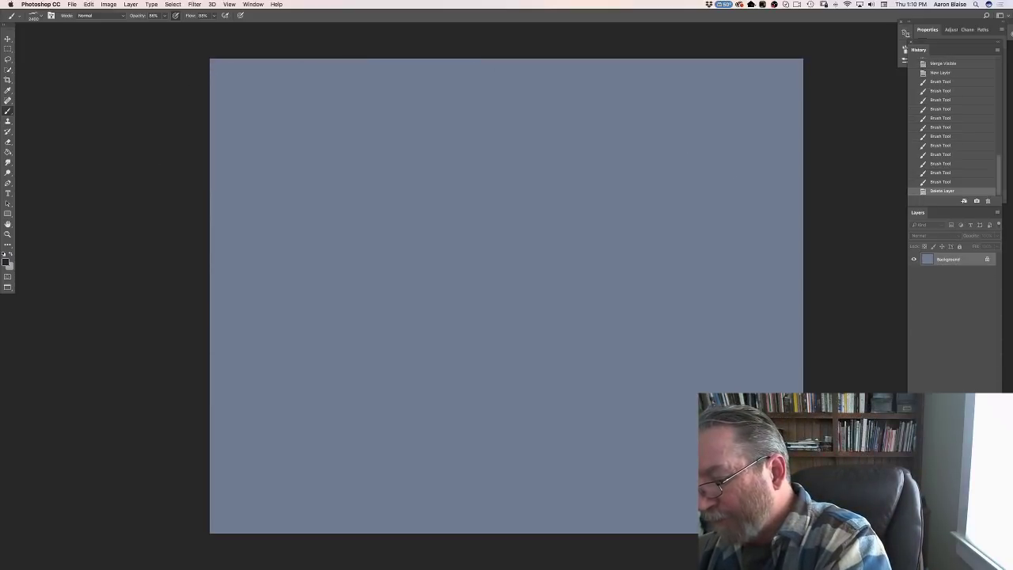
Step: Create a fresh empty Layer 1 above the Background for the distant-wave painting
{"action": "key", "text": "super+shift+alt+n"}
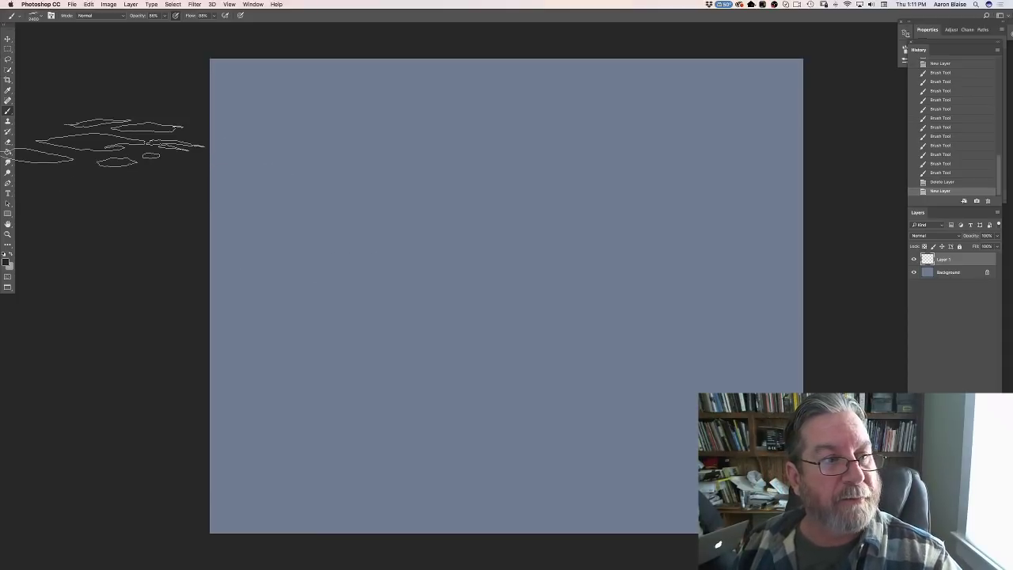
Step: Pick a new brush tip from the Brush Preset picker for the distant waves
{"action": "left_click", "coordinate": [33, 15]}
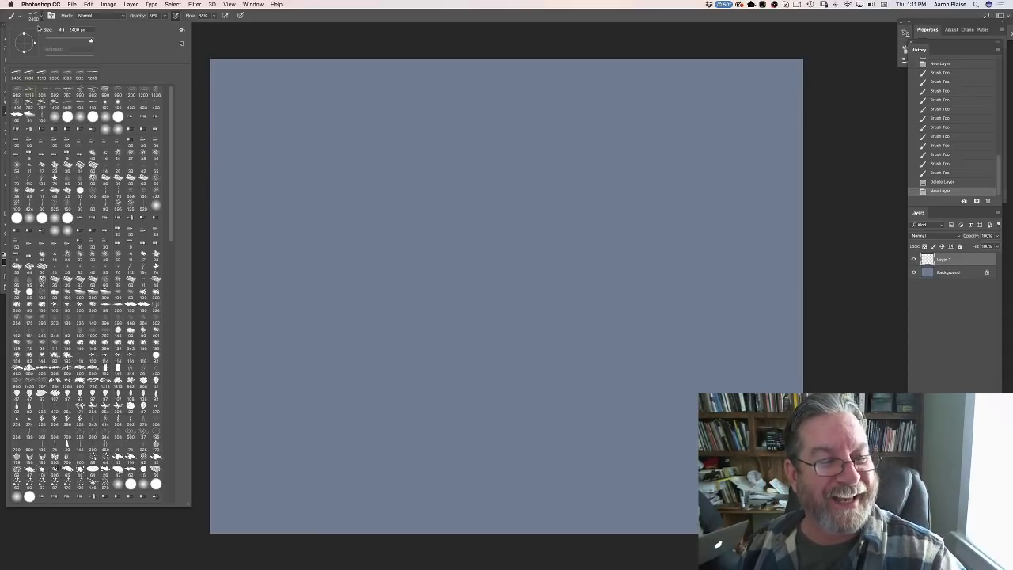
{"action": "left_click", "coordinate": [202, 236]}
{"action": "left_click", "coordinate": [597, 259]}
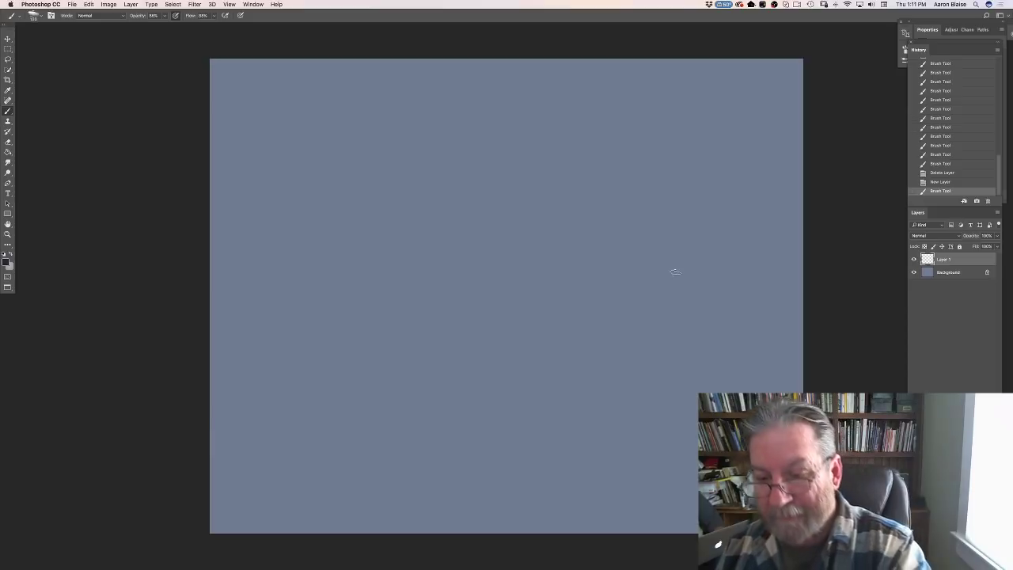
Step: Enlarge the brush and paint dark wave strokes from the right edge leftward across the middle
{"action": "key", "text": "bracketright"}
{"action": "key", "text": "bracketright"}
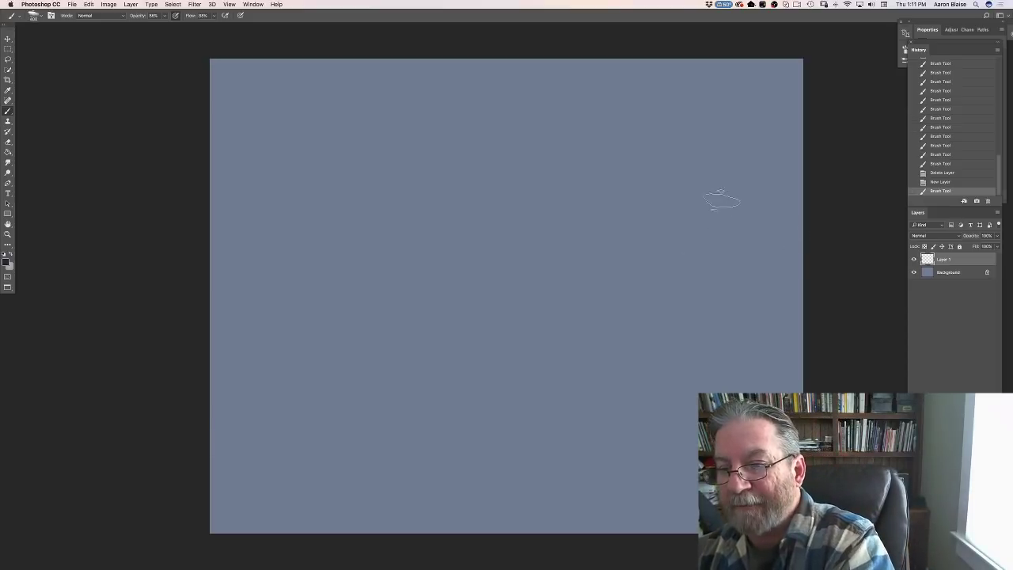
{"action": "left_click_drag", "start_coordinate": [818, 233], "coordinate": [715, 217]}
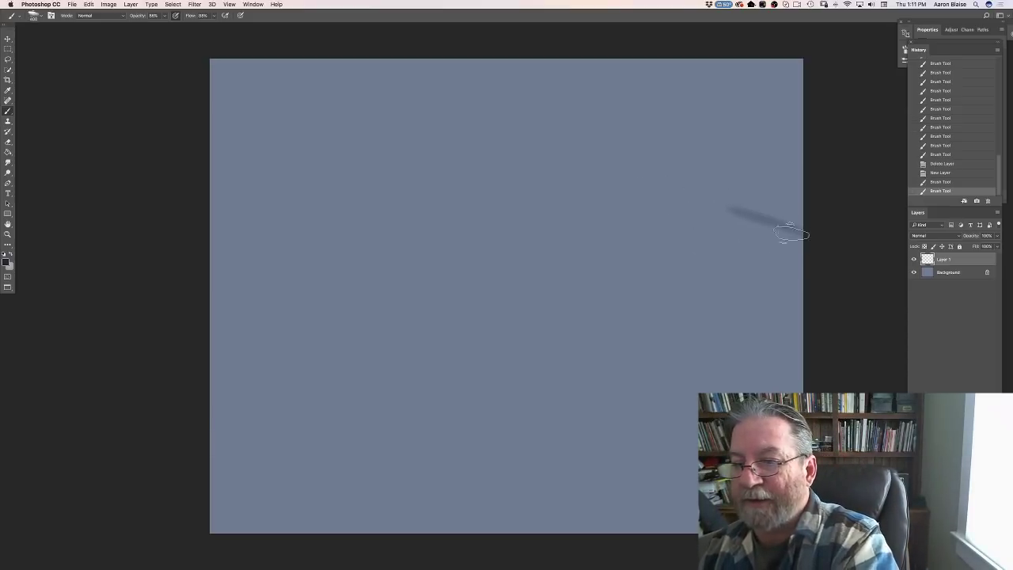
{"action": "mouse_move", "coordinate": [791, 232]}
{"action": "left_mouse_down"}
{"action": "mouse_move", "coordinate": [767, 210]}
{"action": "mouse_move", "coordinate": [743, 210]}
{"action": "mouse_move", "coordinate": [805, 228]}
{"action": "mouse_move", "coordinate": [690, 190]}
{"action": "mouse_move", "coordinate": [820, 226]}
{"action": "mouse_move", "coordinate": [622, 172]}
{"action": "left_mouse_up"}
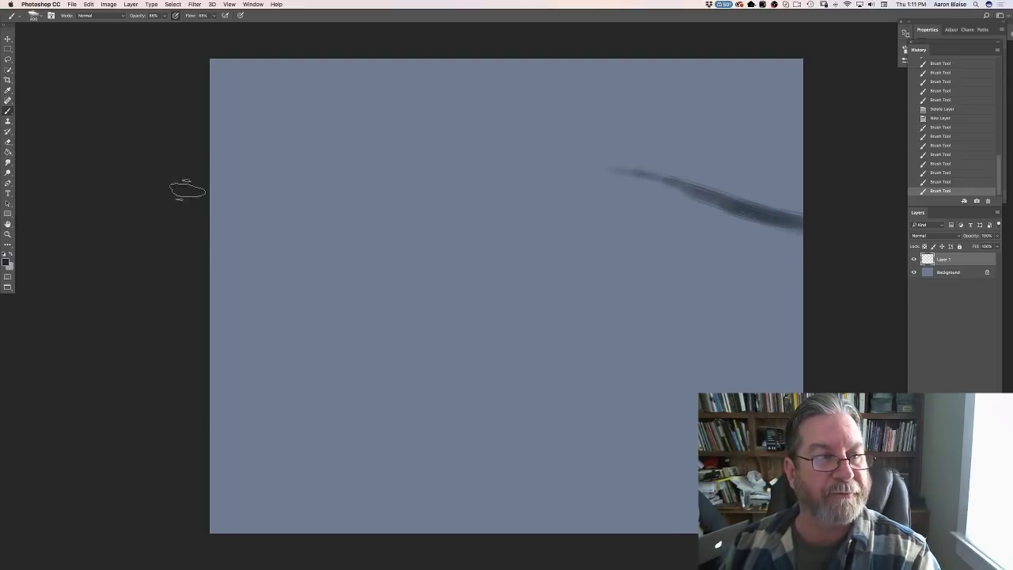
{"action": "left_click_drag", "start_coordinate": [769, 198], "coordinate": [799, 196]}
{"action": "mouse_move", "coordinate": [796, 197]}
{"action": "left_mouse_down"}
{"action": "mouse_move", "coordinate": [747, 185]}
{"action": "mouse_move", "coordinate": [801, 190]}
{"action": "mouse_move", "coordinate": [720, 204]}
{"action": "mouse_move", "coordinate": [593, 174]}
{"action": "mouse_move", "coordinate": [501, 217]}
{"action": "mouse_move", "coordinate": [452, 227]}
{"action": "mouse_move", "coordinate": [419, 208]}
{"action": "mouse_move", "coordinate": [294, 231]}
{"action": "left_mouse_up"}
{"action": "mouse_move", "coordinate": [514, 197]}
{"action": "left_mouse_down"}
{"action": "mouse_move", "coordinate": [450, 202]}
{"action": "mouse_move", "coordinate": [342, 188]}
{"action": "mouse_move", "coordinate": [232, 224]}
{"action": "mouse_move", "coordinate": [337, 210]}
{"action": "mouse_move", "coordinate": [514, 221]}
{"action": "mouse_move", "coordinate": [344, 224]}
{"action": "mouse_move", "coordinate": [547, 232]}
{"action": "mouse_move", "coordinate": [645, 223]}
{"action": "mouse_move", "coordinate": [310, 307]}
{"action": "left_mouse_up"}
Step: Paint the left wave ridge and scumble a dark wave mass across the left-middle
{"action": "left_click_drag", "start_coordinate": [400, 271], "coordinate": [254, 277]}
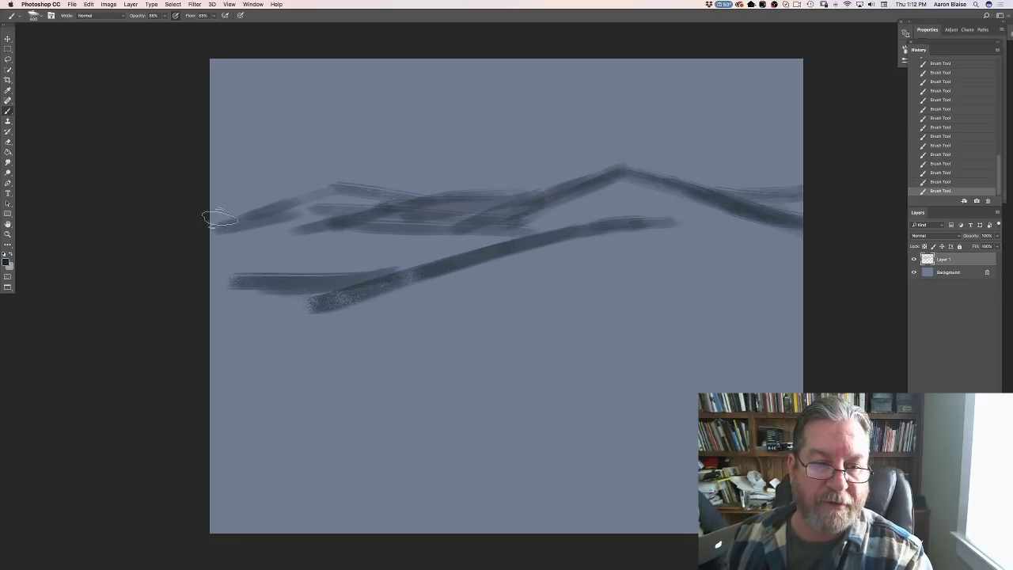
{"action": "mouse_move", "coordinate": [212, 215]}
{"action": "left_mouse_down"}
{"action": "mouse_move", "coordinate": [372, 176]}
{"action": "mouse_move", "coordinate": [439, 194]}
{"action": "mouse_move", "coordinate": [261, 236]}
{"action": "mouse_move", "coordinate": [514, 181]}
{"action": "mouse_move", "coordinate": [447, 187]}
{"action": "left_mouse_up"}
{"action": "left_click_drag", "start_coordinate": [366, 187], "coordinate": [244, 204]}
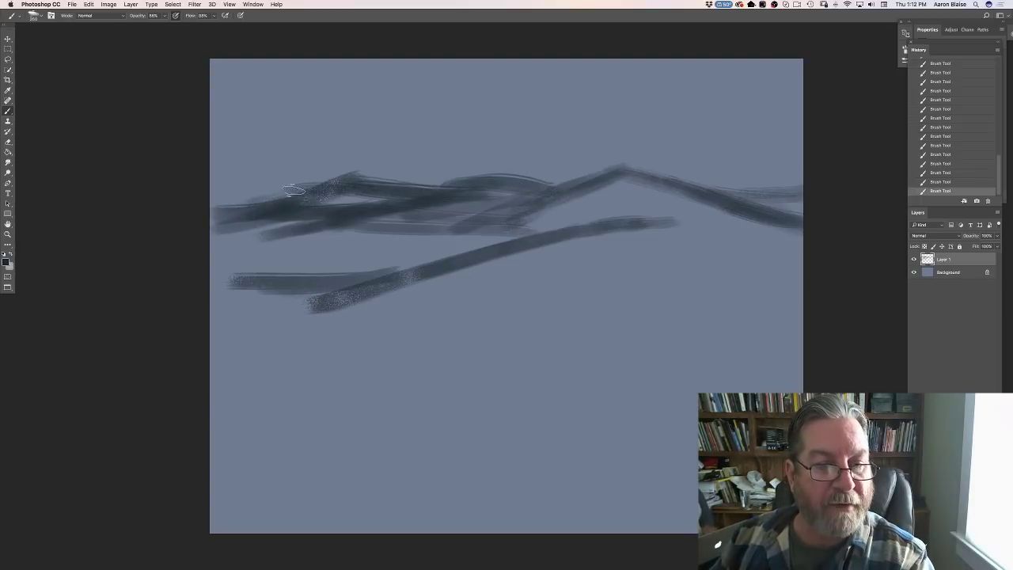
{"action": "mouse_move", "coordinate": [293, 191]}
{"action": "left_mouse_down"}
{"action": "mouse_move", "coordinate": [235, 209]}
{"action": "mouse_move", "coordinate": [358, 186]}
{"action": "mouse_move", "coordinate": [298, 194]}
{"action": "mouse_move", "coordinate": [341, 186]}
{"action": "mouse_move", "coordinate": [422, 186]}
{"action": "mouse_move", "coordinate": [369, 182]}
{"action": "mouse_move", "coordinate": [460, 194]}
{"action": "mouse_move", "coordinate": [526, 182]}
{"action": "mouse_move", "coordinate": [434, 192]}
{"action": "mouse_move", "coordinate": [520, 180]}
{"action": "mouse_move", "coordinate": [553, 191]}
{"action": "mouse_move", "coordinate": [727, 188]}
{"action": "mouse_move", "coordinate": [696, 186]}
{"action": "mouse_move", "coordinate": [808, 154]}
{"action": "mouse_move", "coordinate": [646, 213]}
{"action": "mouse_move", "coordinate": [515, 224]}
{"action": "mouse_move", "coordinate": [415, 212]}
{"action": "mouse_move", "coordinate": [706, 193]}
{"action": "mouse_move", "coordinate": [765, 168]}
{"action": "mouse_move", "coordinate": [709, 188]}
{"action": "left_mouse_up"}
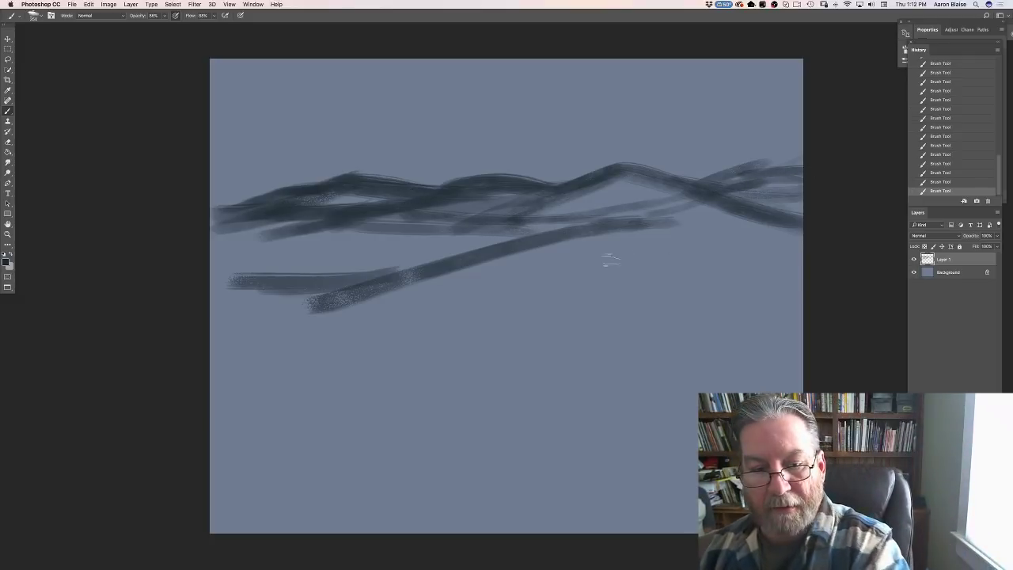
{"action": "mouse_move", "coordinate": [610, 259]}
{"action": "left_mouse_down"}
{"action": "mouse_move", "coordinate": [201, 319]}
{"action": "mouse_move", "coordinate": [404, 328]}
{"action": "mouse_move", "coordinate": [716, 374]}
{"action": "mouse_move", "coordinate": [365, 323]}
{"action": "mouse_move", "coordinate": [697, 330]}
{"action": "mouse_move", "coordinate": [277, 272]}
{"action": "left_mouse_up"}
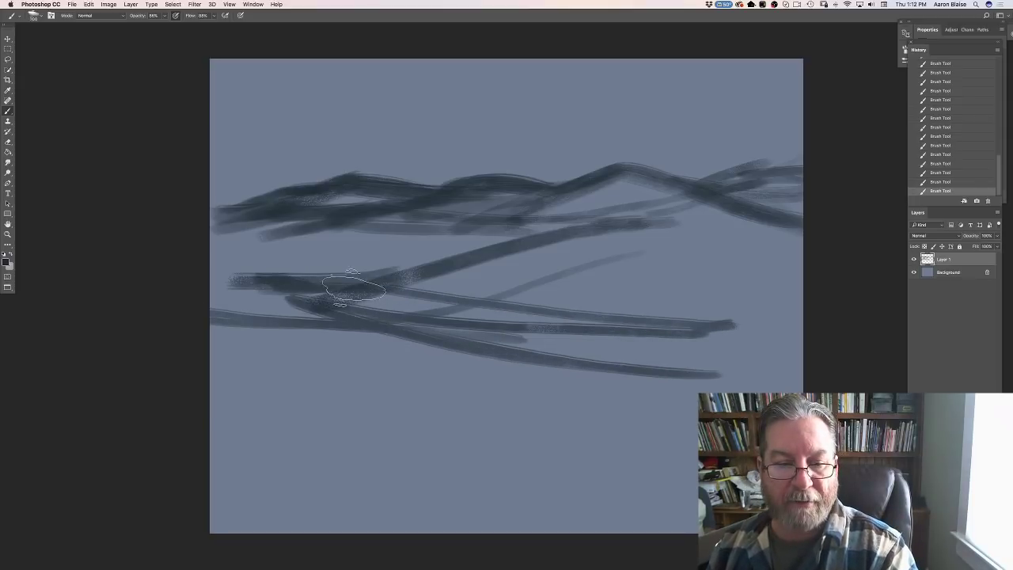
{"action": "mouse_move", "coordinate": [348, 289]}
{"action": "left_mouse_down"}
{"action": "mouse_move", "coordinate": [443, 262]}
{"action": "mouse_move", "coordinate": [342, 253]}
{"action": "mouse_move", "coordinate": [243, 263]}
{"action": "mouse_move", "coordinate": [202, 245]}
{"action": "mouse_move", "coordinate": [352, 211]}
{"action": "mouse_move", "coordinate": [456, 227]}
{"action": "mouse_move", "coordinate": [510, 221]}
{"action": "mouse_move", "coordinate": [502, 204]}
{"action": "mouse_move", "coordinate": [571, 190]}
{"action": "mouse_move", "coordinate": [452, 210]}
{"action": "mouse_move", "coordinate": [513, 195]}
{"action": "mouse_move", "coordinate": [640, 207]}
{"action": "mouse_move", "coordinate": [553, 207]}
{"action": "mouse_move", "coordinate": [633, 192]}
{"action": "mouse_move", "coordinate": [654, 170]}
{"action": "mouse_move", "coordinate": [580, 208]}
{"action": "mouse_move", "coordinate": [670, 173]}
{"action": "mouse_move", "coordinate": [614, 189]}
{"action": "mouse_move", "coordinate": [709, 199]}
{"action": "mouse_move", "coordinate": [584, 176]}
{"action": "left_mouse_up"}
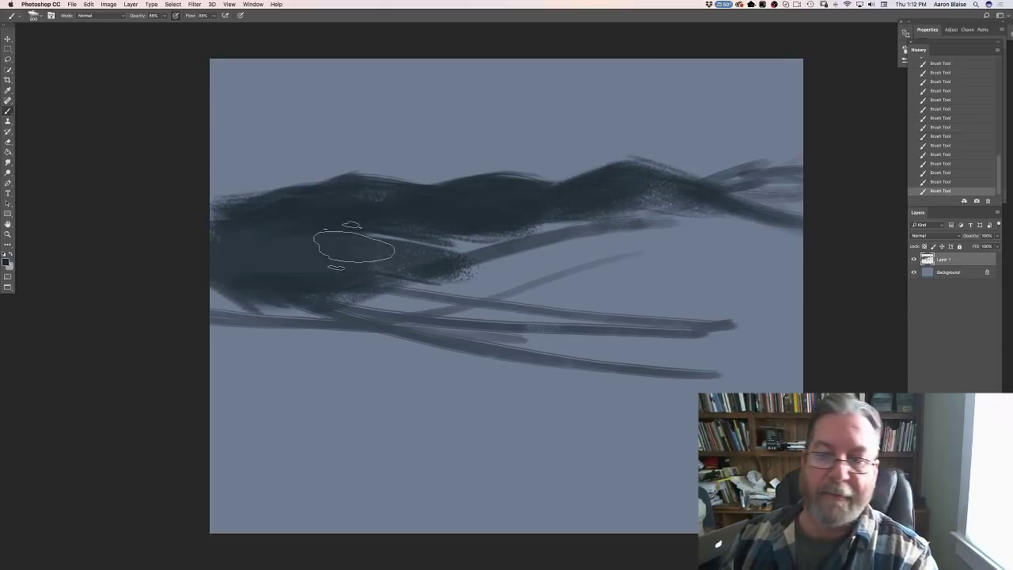
{"action": "mouse_move", "coordinate": [350, 237]}
{"action": "left_mouse_down"}
{"action": "mouse_move", "coordinate": [454, 351]}
{"action": "mouse_move", "coordinate": [519, 300]}
{"action": "mouse_move", "coordinate": [597, 312]}
{"action": "mouse_move", "coordinate": [641, 300]}
{"action": "mouse_move", "coordinate": [650, 254]}
{"action": "mouse_move", "coordinate": [683, 242]}
{"action": "mouse_move", "coordinate": [691, 205]}
{"action": "mouse_move", "coordinate": [734, 213]}
{"action": "mouse_move", "coordinate": [760, 207]}
{"action": "left_mouse_up"}
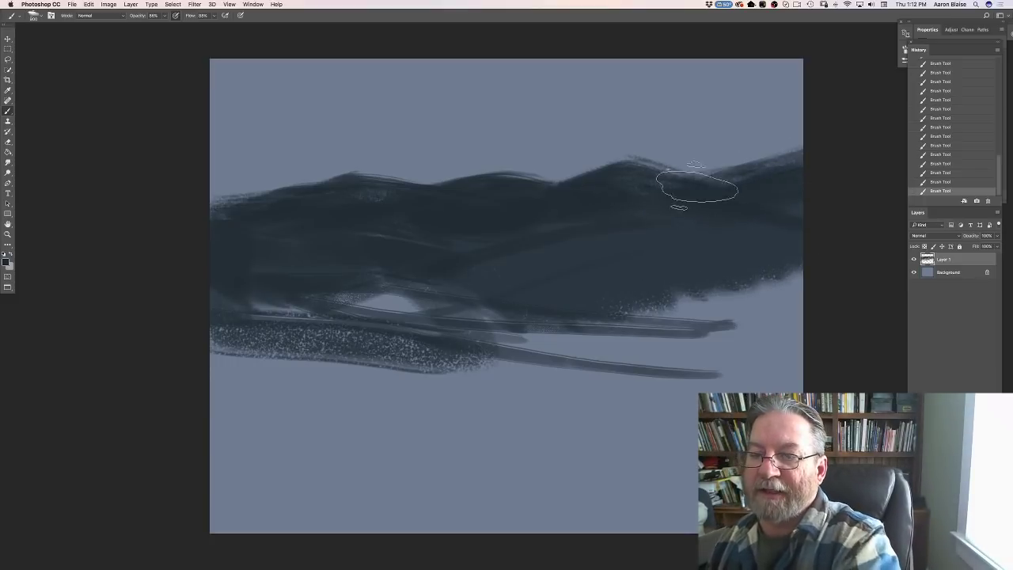
Step: Brush dark slate over the light patches and lower band until the sea is solid
{"action": "mouse_move", "coordinate": [601, 312]}
{"action": "left_mouse_down"}
{"action": "mouse_move", "coordinate": [779, 320]}
{"action": "mouse_move", "coordinate": [769, 271]}
{"action": "mouse_move", "coordinate": [672, 301]}
{"action": "mouse_move", "coordinate": [633, 396]}
{"action": "mouse_move", "coordinate": [760, 332]}
{"action": "mouse_move", "coordinate": [689, 451]}
{"action": "mouse_move", "coordinate": [680, 511]}
{"action": "mouse_move", "coordinate": [606, 384]}
{"action": "mouse_move", "coordinate": [590, 400]}
{"action": "left_mouse_up"}
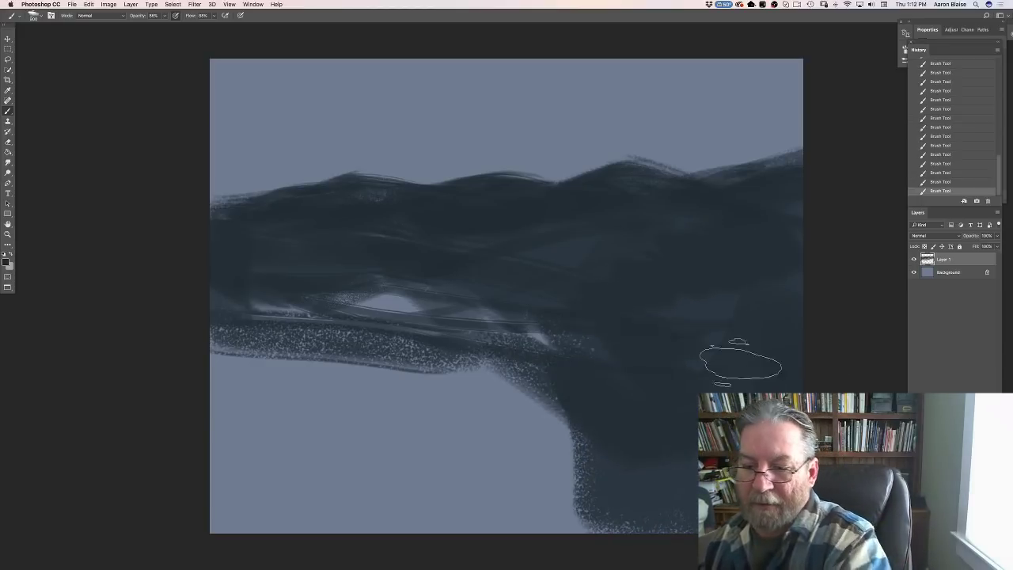
{"action": "mouse_move", "coordinate": [655, 315]}
{"action": "left_mouse_down"}
{"action": "mouse_move", "coordinate": [623, 306]}
{"action": "mouse_move", "coordinate": [804, 220]}
{"action": "mouse_move", "coordinate": [457, 333]}
{"action": "mouse_move", "coordinate": [669, 245]}
{"action": "mouse_move", "coordinate": [312, 340]}
{"action": "mouse_move", "coordinate": [427, 311]}
{"action": "mouse_move", "coordinate": [357, 338]}
{"action": "mouse_move", "coordinate": [215, 328]}
{"action": "mouse_move", "coordinate": [476, 306]}
{"action": "mouse_move", "coordinate": [501, 282]}
{"action": "left_mouse_up"}
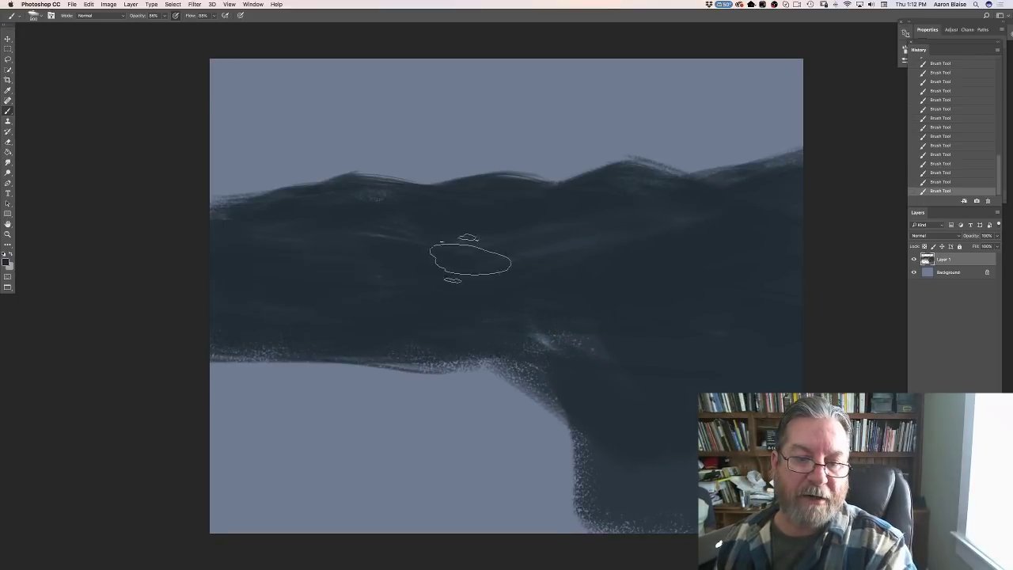
{"action": "mouse_move", "coordinate": [512, 340]}
{"action": "left_mouse_down"}
{"action": "mouse_move", "coordinate": [550, 364]}
{"action": "mouse_move", "coordinate": [397, 348]}
{"action": "mouse_move", "coordinate": [561, 405]}
{"action": "mouse_move", "coordinate": [274, 348]}
{"action": "mouse_move", "coordinate": [530, 419]}
{"action": "mouse_move", "coordinate": [226, 358]}
{"action": "mouse_move", "coordinate": [455, 446]}
{"action": "mouse_move", "coordinate": [228, 379]}
{"action": "mouse_move", "coordinate": [312, 460]}
{"action": "mouse_move", "coordinate": [281, 447]}
{"action": "mouse_move", "coordinate": [210, 365]}
{"action": "mouse_move", "coordinate": [472, 445]}
{"action": "mouse_move", "coordinate": [389, 395]}
{"action": "mouse_move", "coordinate": [542, 425]}
{"action": "left_mouse_up"}
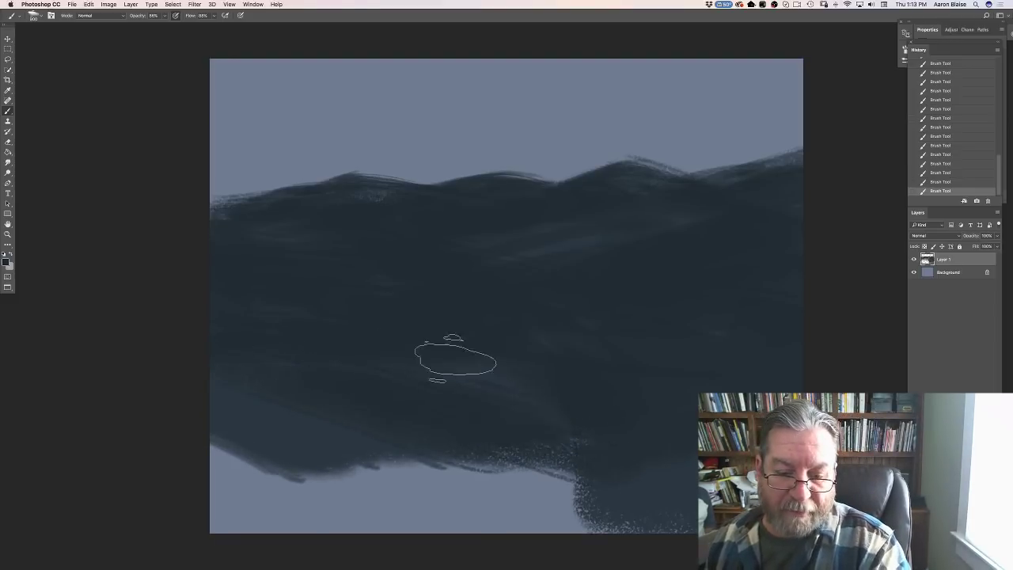
{"action": "mouse_move", "coordinate": [585, 471]}
{"action": "left_mouse_down"}
{"action": "mouse_move", "coordinate": [491, 475]}
{"action": "mouse_move", "coordinate": [452, 536]}
{"action": "mouse_move", "coordinate": [249, 486]}
{"action": "mouse_move", "coordinate": [219, 525]}
{"action": "mouse_move", "coordinate": [181, 406]}
{"action": "mouse_move", "coordinate": [361, 470]}
{"action": "mouse_move", "coordinate": [414, 446]}
{"action": "mouse_move", "coordinate": [376, 492]}
{"action": "mouse_move", "coordinate": [543, 516]}
{"action": "mouse_move", "coordinate": [498, 486]}
{"action": "mouse_move", "coordinate": [607, 482]}
{"action": "mouse_move", "coordinate": [596, 439]}
{"action": "left_mouse_up"}
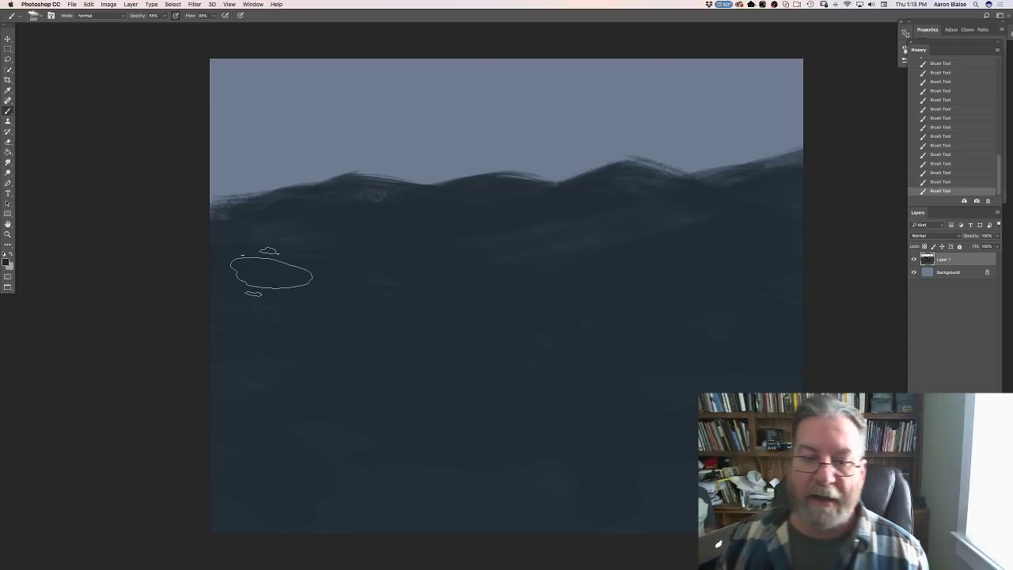
Step: Apply Hue/Saturation with Saturation +50 and Lightness +20 to lighten the sea to slate blue
{"action": "left_click", "coordinate": [108, 4]}
{"action": "mouse_move", "coordinate": [119, 26]}
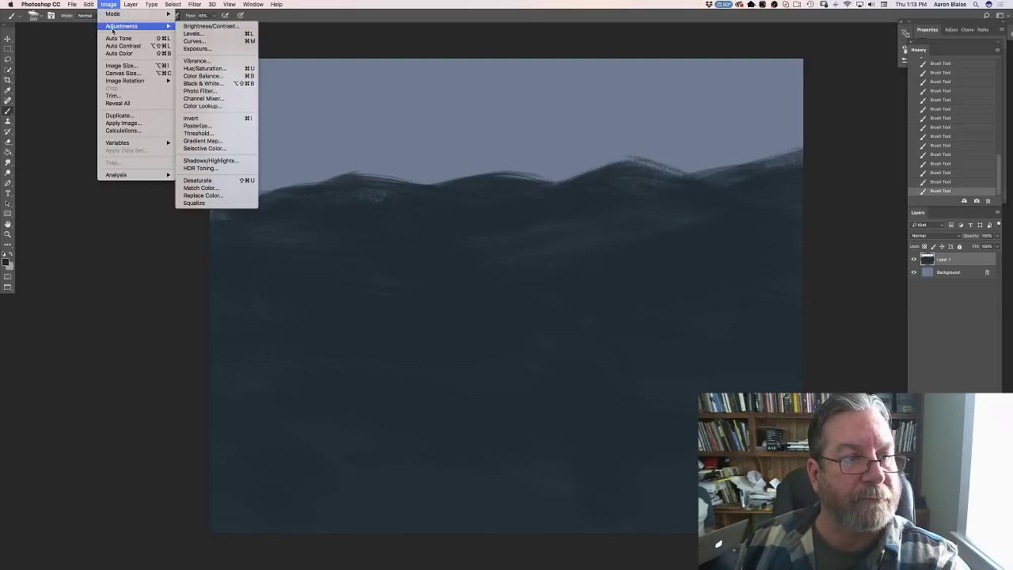
{"action": "left_click", "coordinate": [190, 69]}
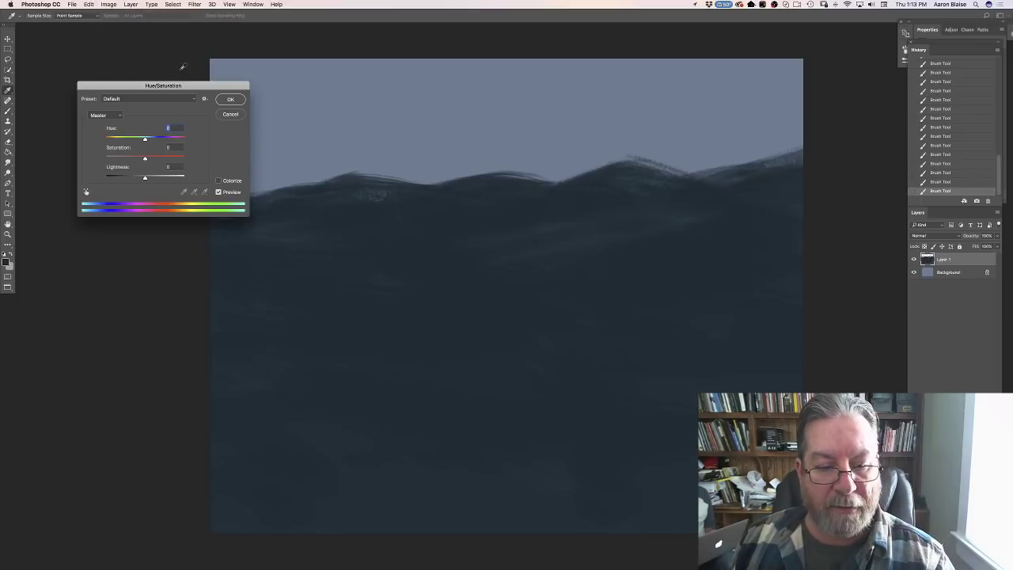
{"action": "left_click_drag", "start_coordinate": [144, 179], "coordinate": [171, 163]}
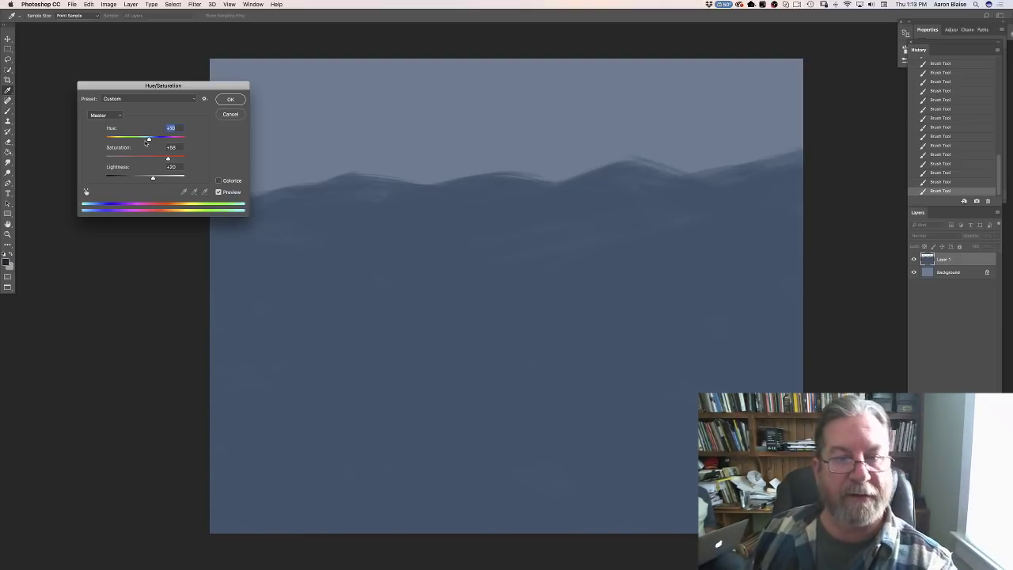
{"action": "left_click", "coordinate": [231, 100]}
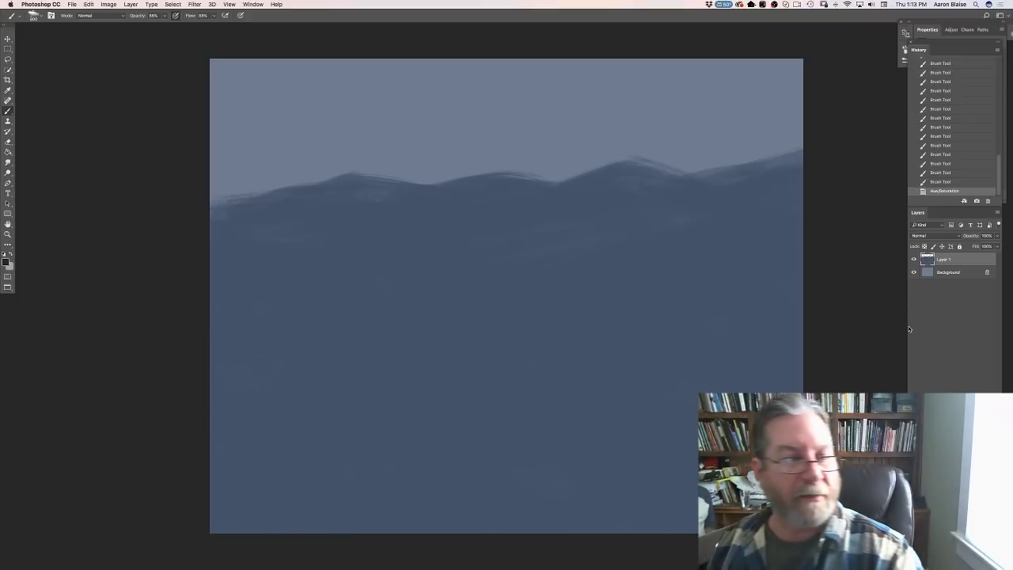
Step: Repaint the crest with a taller peak right of centre, lighter right edge and a left shelf
{"action": "left_click", "coordinate": [5, 262]}
{"action": "left_click", "coordinate": [321, 309]}
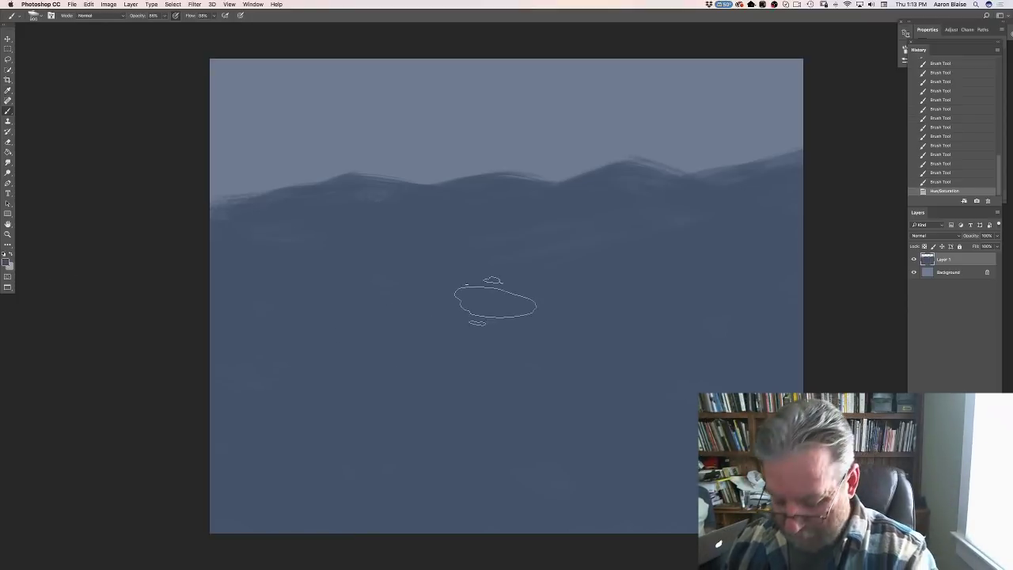
{"action": "mouse_move", "coordinate": [477, 194]}
{"action": "left_mouse_down"}
{"action": "mouse_move", "coordinate": [520, 158]}
{"action": "mouse_move", "coordinate": [438, 184]}
{"action": "mouse_move", "coordinate": [580, 144]}
{"action": "mouse_move", "coordinate": [532, 154]}
{"action": "mouse_move", "coordinate": [612, 150]}
{"action": "mouse_move", "coordinate": [705, 182]}
{"action": "mouse_move", "coordinate": [617, 156]}
{"action": "mouse_move", "coordinate": [733, 171]}
{"action": "mouse_move", "coordinate": [574, 139]}
{"action": "mouse_move", "coordinate": [487, 167]}
{"action": "mouse_move", "coordinate": [566, 133]}
{"action": "mouse_move", "coordinate": [734, 163]}
{"action": "mouse_move", "coordinate": [537, 141]}
{"action": "mouse_move", "coordinate": [442, 184]}
{"action": "mouse_move", "coordinate": [552, 154]}
{"action": "mouse_move", "coordinate": [660, 152]}
{"action": "mouse_move", "coordinate": [681, 164]}
{"action": "mouse_move", "coordinate": [591, 144]}
{"action": "mouse_move", "coordinate": [611, 176]}
{"action": "mouse_move", "coordinate": [502, 167]}
{"action": "left_mouse_up"}
{"action": "mouse_move", "coordinate": [650, 160]}
{"action": "left_mouse_down"}
{"action": "mouse_move", "coordinate": [640, 145]}
{"action": "mouse_move", "coordinate": [758, 163]}
{"action": "mouse_move", "coordinate": [678, 163]}
{"action": "mouse_move", "coordinate": [702, 159]}
{"action": "mouse_move", "coordinate": [689, 158]}
{"action": "left_mouse_up"}
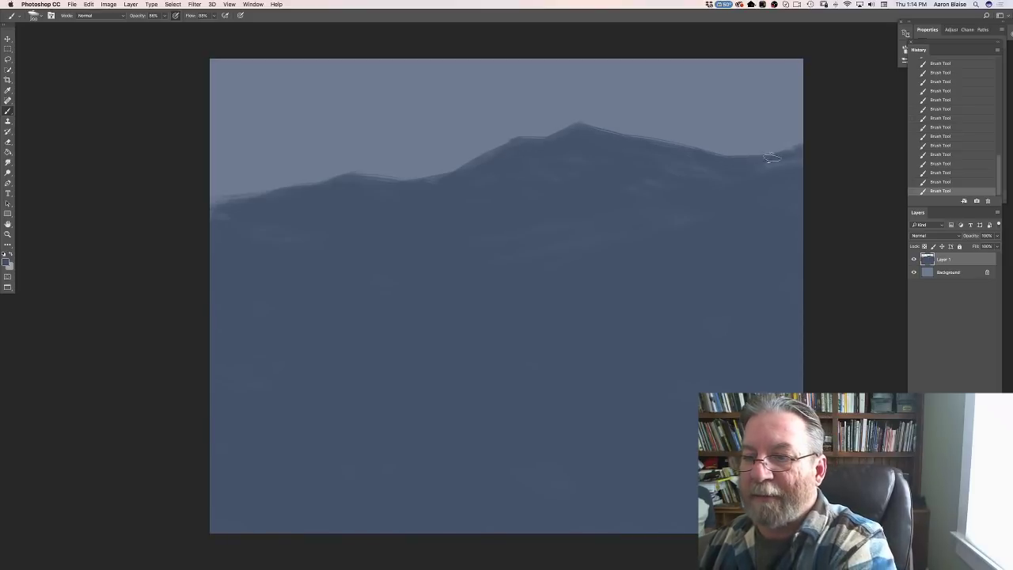
{"action": "left_click_drag", "start_coordinate": [765, 151], "coordinate": [713, 164]}
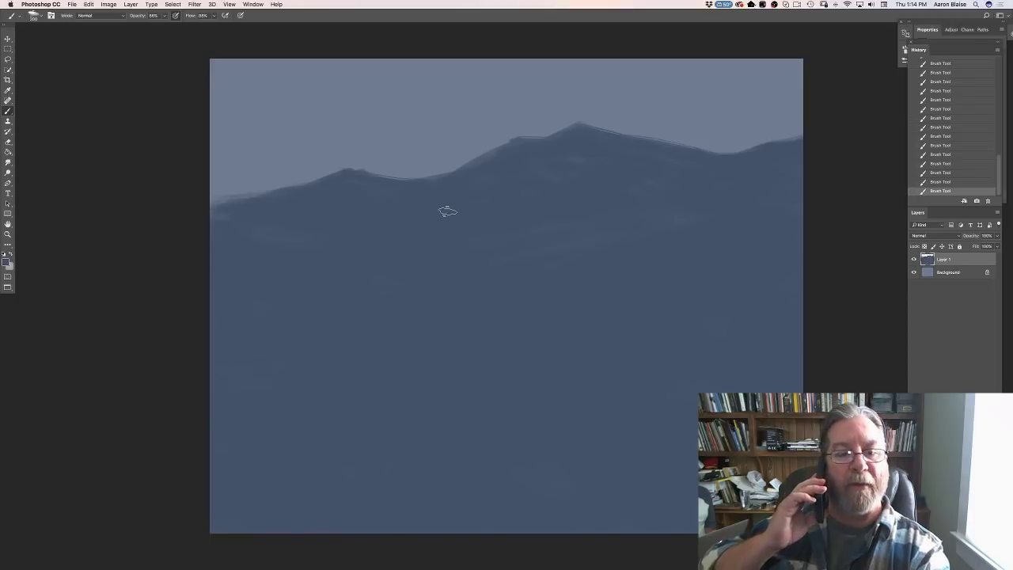
{"action": "mouse_move", "coordinate": [362, 184]}
{"action": "left_mouse_down"}
{"action": "mouse_move", "coordinate": [340, 174]}
{"action": "mouse_move", "coordinate": [231, 205]}
{"action": "left_mouse_up"}
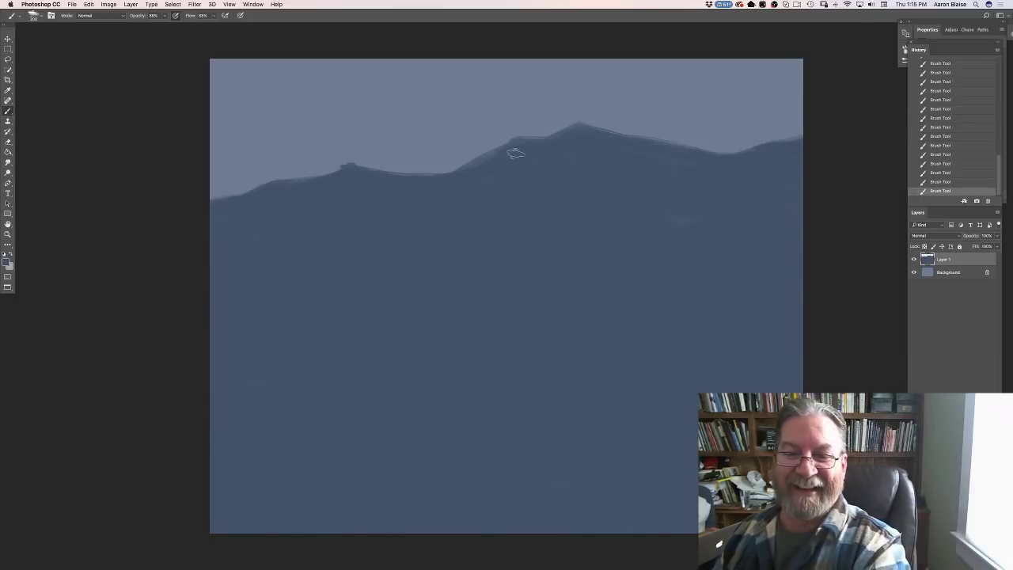
Step: Smooth the ridge edge near the centre, then bring up Image > Adjustments
{"action": "left_click_drag", "start_coordinate": [475, 161], "coordinate": [427, 174]}
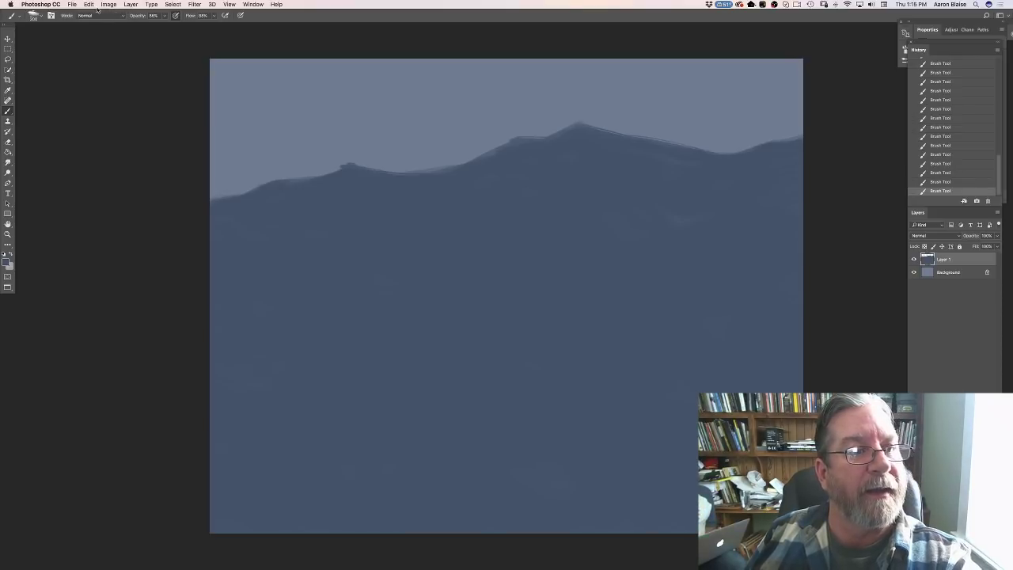
{"action": "left_click", "coordinate": [107, 5]}
{"action": "mouse_move", "coordinate": [126, 26]}
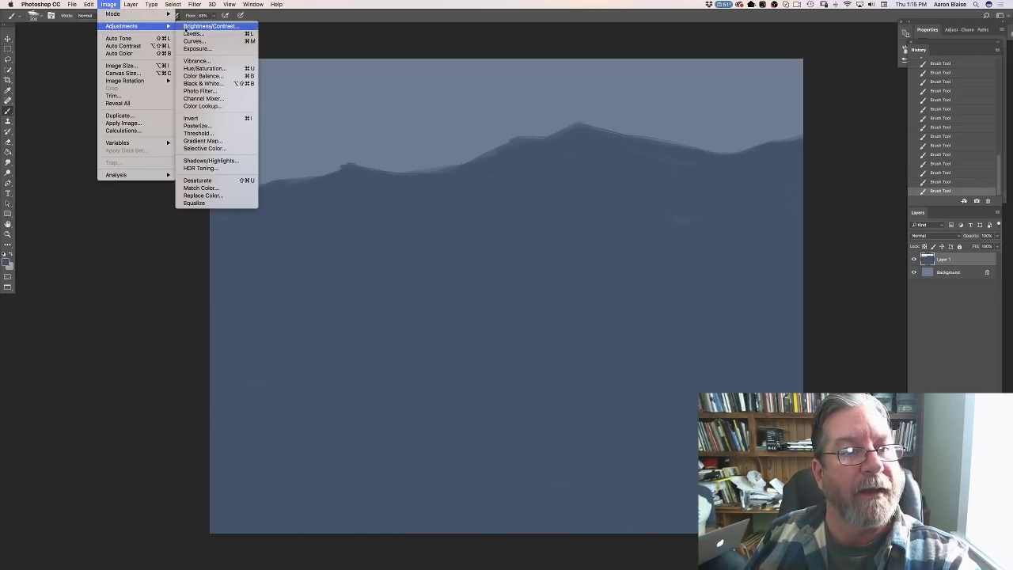
Step: Raise the Hue/Saturation Lightness slightly on the slate-blue sea and apply it
{"action": "left_click", "coordinate": [190, 70]}
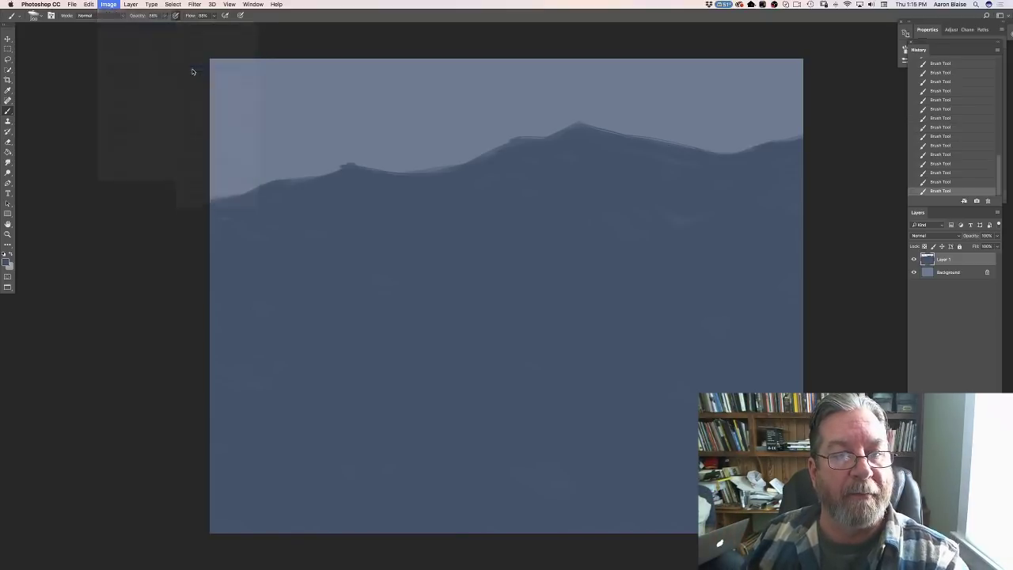
{"action": "left_click_drag", "start_coordinate": [146, 179], "coordinate": [145, 180]}
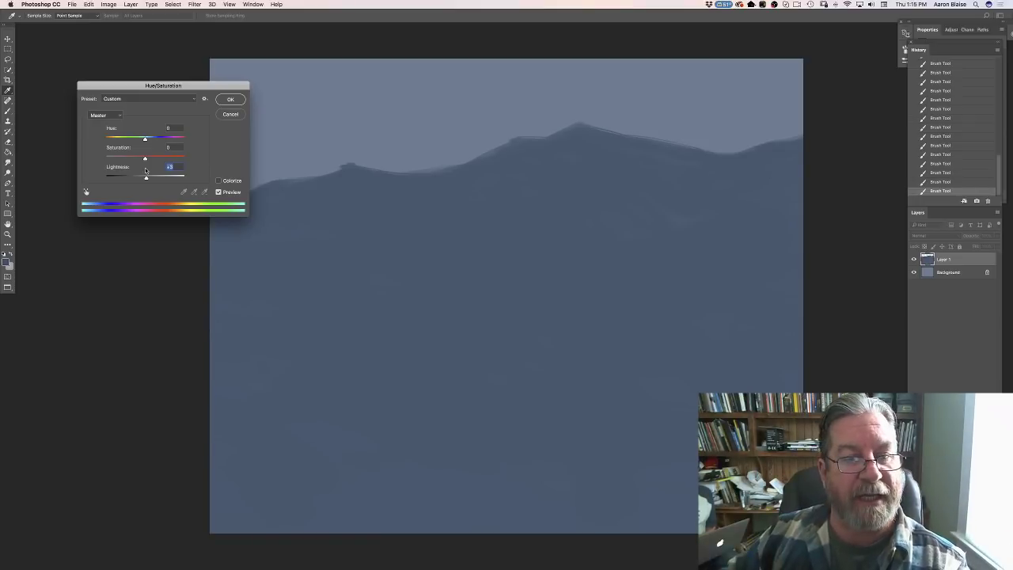
{"action": "left_click", "coordinate": [230, 100]}
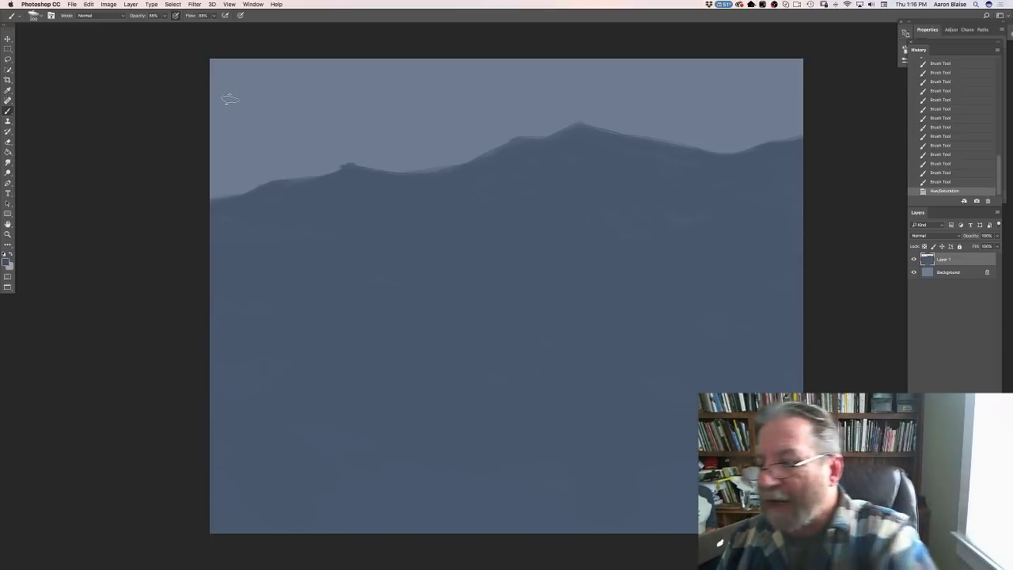
Step: Lock Layer 1's transparency and set a pale light blue foreground colour
{"action": "left_click", "coordinate": [924, 247]}
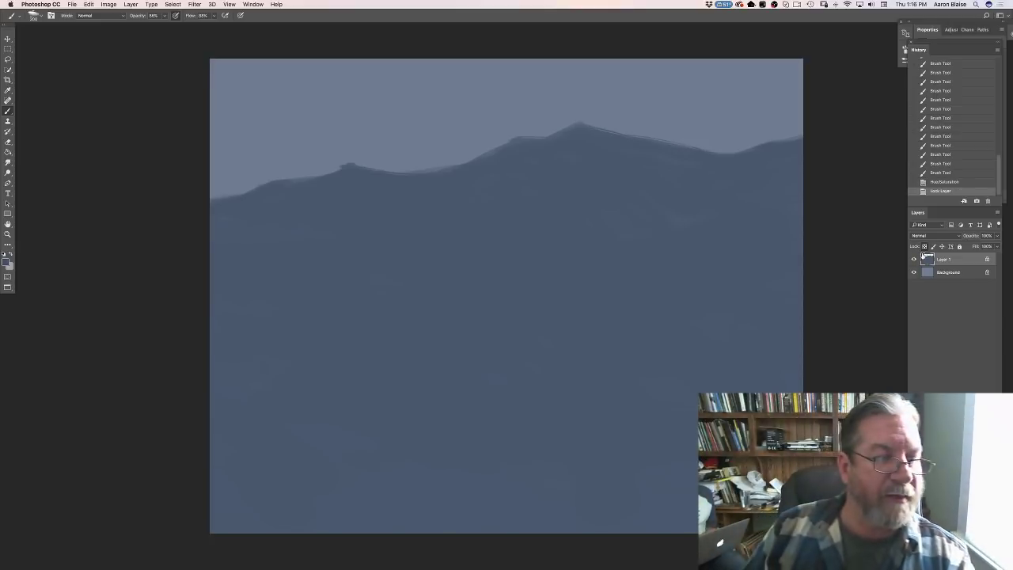
{"action": "left_click", "coordinate": [6, 262]}
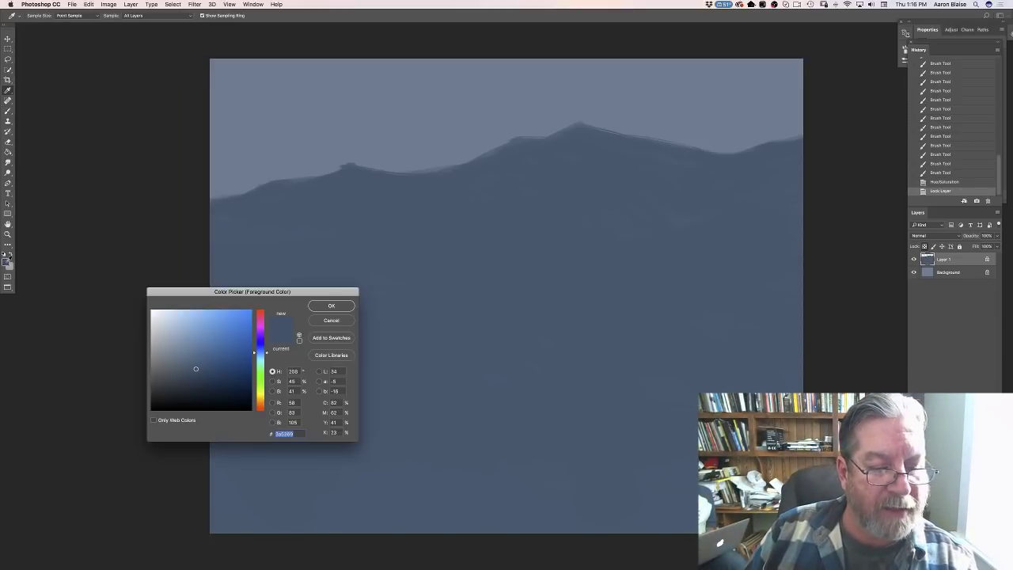
{"action": "left_click", "coordinate": [176, 333]}
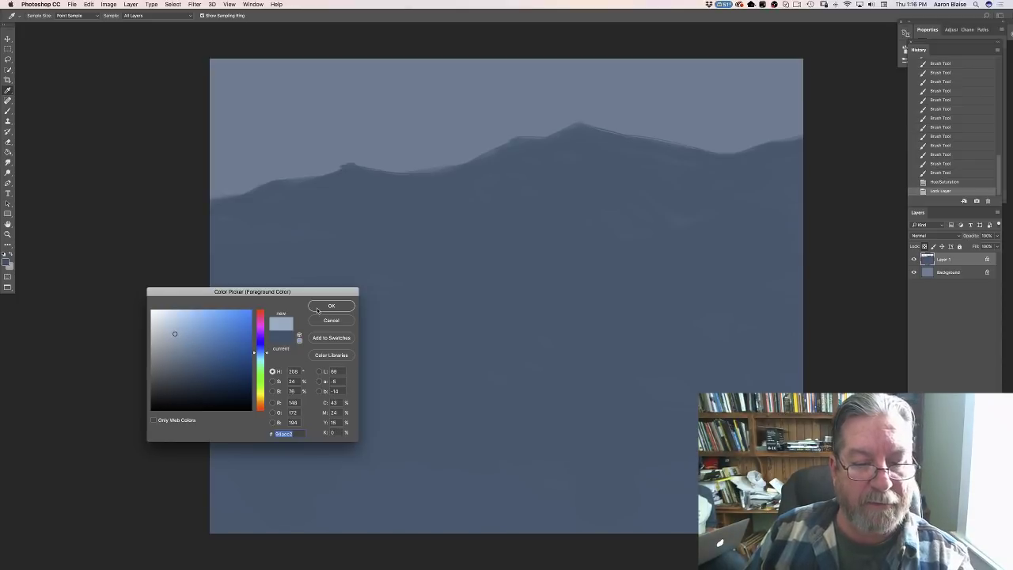
{"action": "left_click", "coordinate": [319, 308]}
Step: Paint pale water streaks below the left ridge with a streaky water brush preset
{"action": "left_click", "coordinate": [34, 17]}
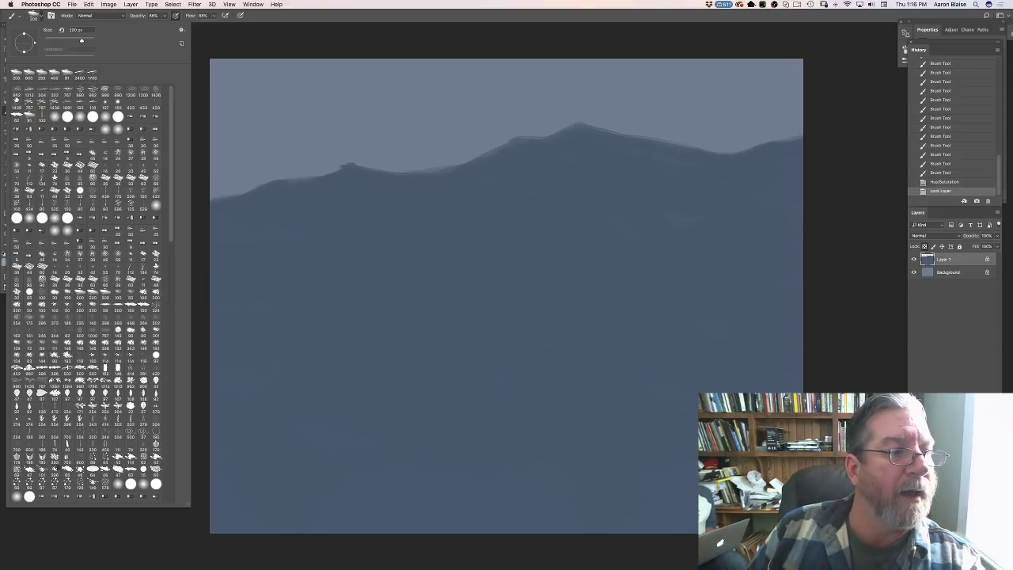
{"action": "double_click", "coordinate": [160, 125]}
{"action": "mouse_move", "coordinate": [269, 221]}
{"action": "left_mouse_down"}
{"action": "mouse_move", "coordinate": [320, 215]}
{"action": "mouse_move", "coordinate": [297, 266]}
{"action": "mouse_move", "coordinate": [264, 229]}
{"action": "mouse_move", "coordinate": [316, 226]}
{"action": "mouse_move", "coordinate": [221, 217]}
{"action": "mouse_move", "coordinate": [535, 205]}
{"action": "left_mouse_up"}
Step: Add more pale streaks across the upper water near the ridge, undoing a too-strong diagonal band
{"action": "mouse_move", "coordinate": [425, 238]}
{"action": "left_mouse_down"}
{"action": "mouse_move", "coordinate": [398, 235]}
{"action": "mouse_move", "coordinate": [392, 222]}
{"action": "mouse_move", "coordinate": [581, 226]}
{"action": "mouse_move", "coordinate": [433, 186]}
{"action": "mouse_move", "coordinate": [571, 144]}
{"action": "mouse_move", "coordinate": [493, 181]}
{"action": "left_mouse_up"}
{"action": "left_click_drag", "start_coordinate": [694, 199], "coordinate": [633, 188]}
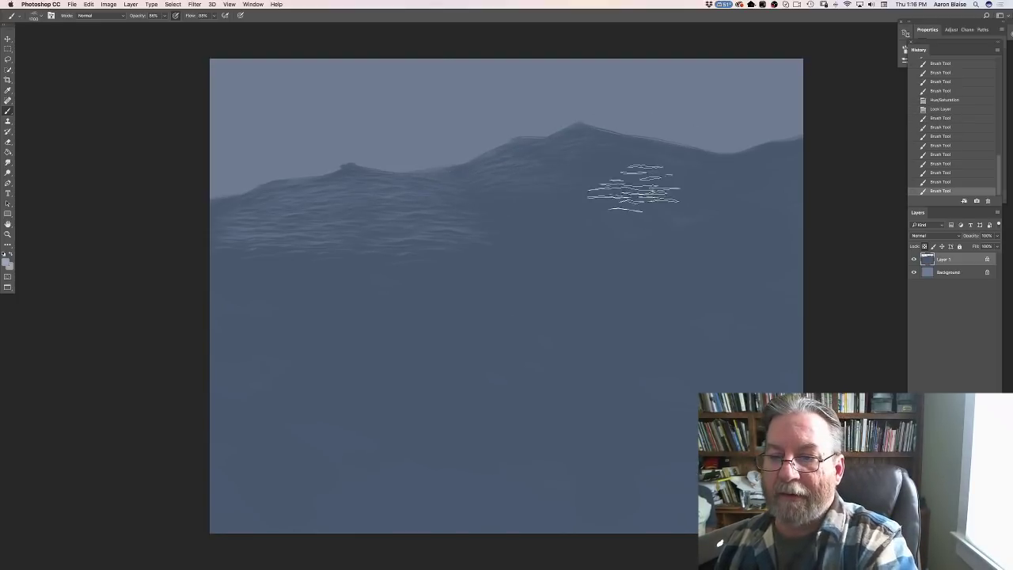
{"action": "mouse_move", "coordinate": [321, 299]}
{"action": "left_mouse_down"}
{"action": "mouse_move", "coordinate": [472, 270]}
{"action": "mouse_move", "coordinate": [806, 168]}
{"action": "left_mouse_up"}
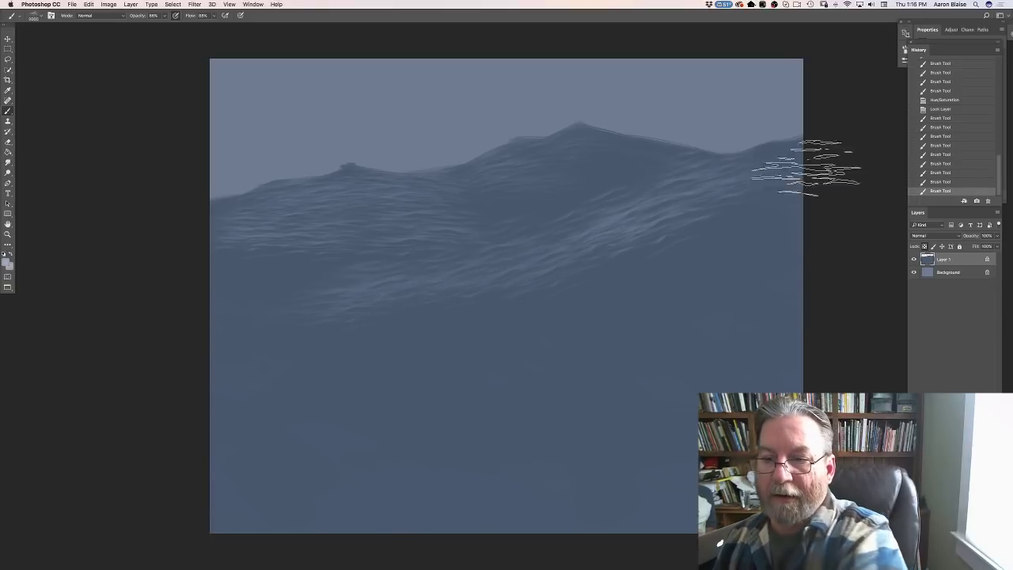
{"action": "key", "text": "super+z"}
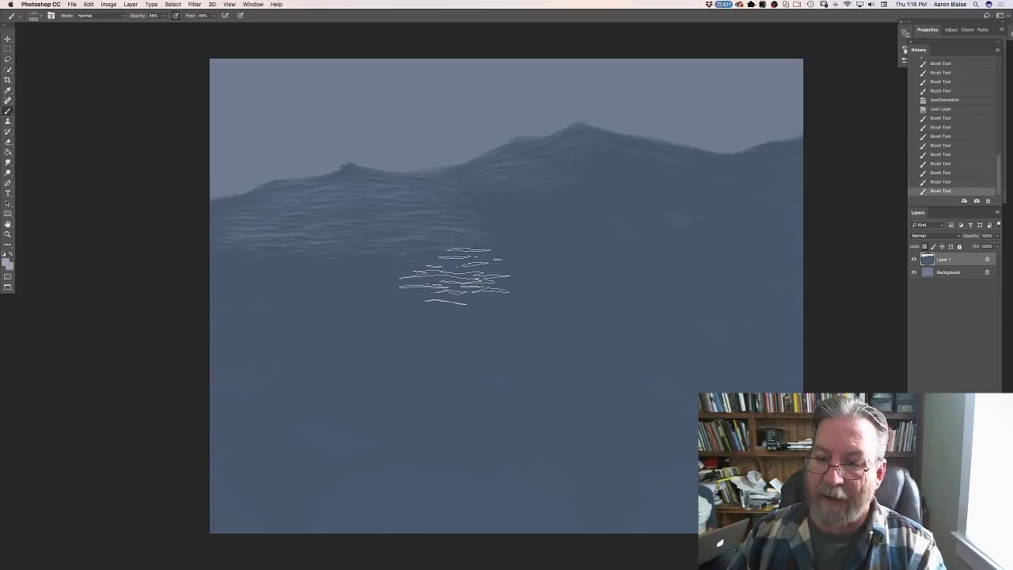
Step: Adjust brush opacity, add faint ripple streaks over the lower sea, then view full screen
{"action": "left_click", "coordinate": [164, 16]}
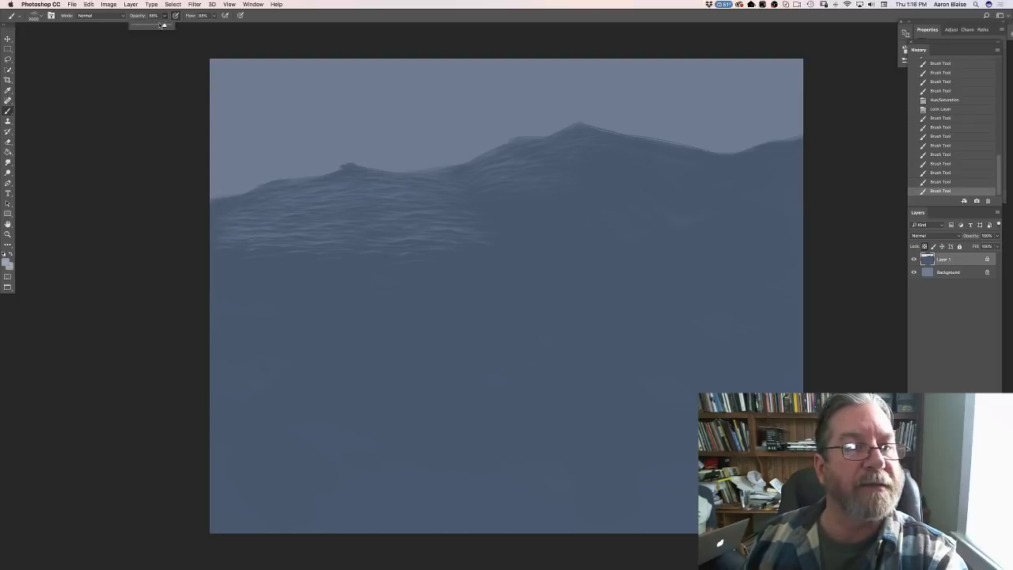
{"action": "mouse_move", "coordinate": [321, 277]}
{"action": "left_mouse_down"}
{"action": "mouse_move", "coordinate": [408, 301]}
{"action": "mouse_move", "coordinate": [332, 316]}
{"action": "mouse_move", "coordinate": [361, 329]}
{"action": "mouse_move", "coordinate": [839, 198]}
{"action": "left_mouse_up"}
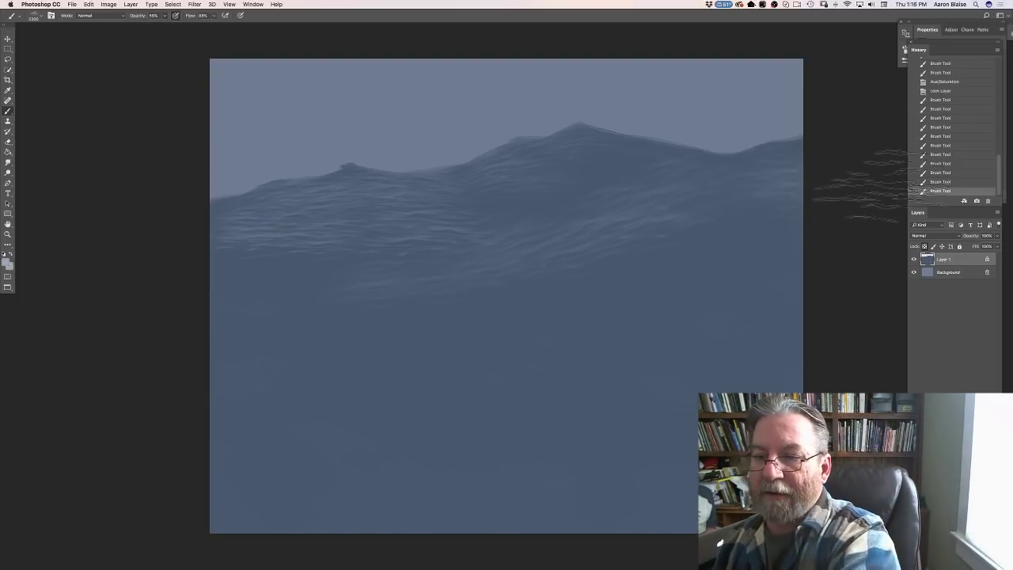
{"action": "left_click_drag", "start_coordinate": [622, 271], "coordinate": [746, 289]}
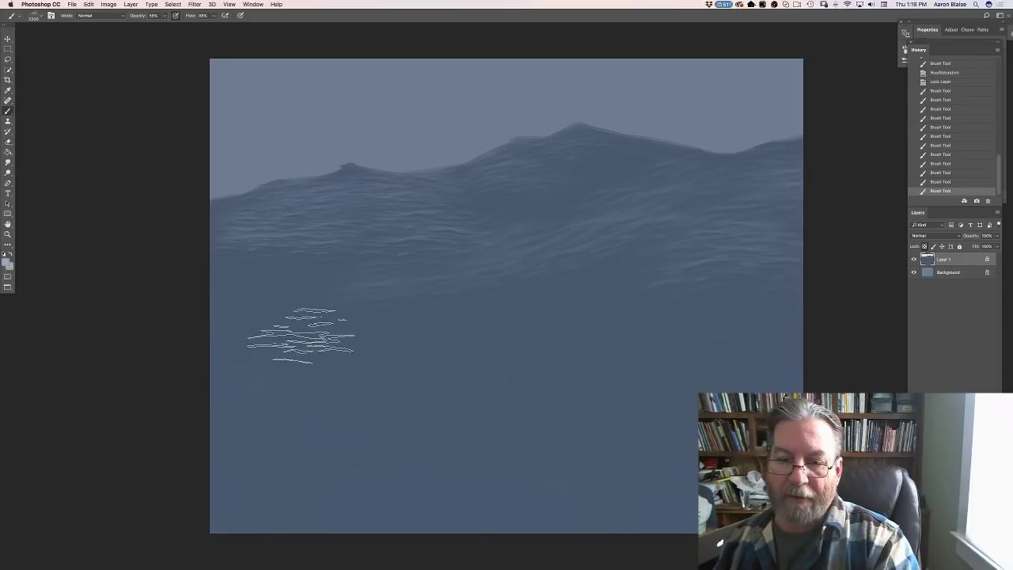
{"action": "mouse_move", "coordinate": [300, 336]}
{"action": "left_mouse_down"}
{"action": "mouse_move", "coordinate": [457, 313]}
{"action": "mouse_move", "coordinate": [696, 305]}
{"action": "left_mouse_up"}
{"action": "left_click_drag", "start_coordinate": [158, 293], "coordinate": [269, 349]}
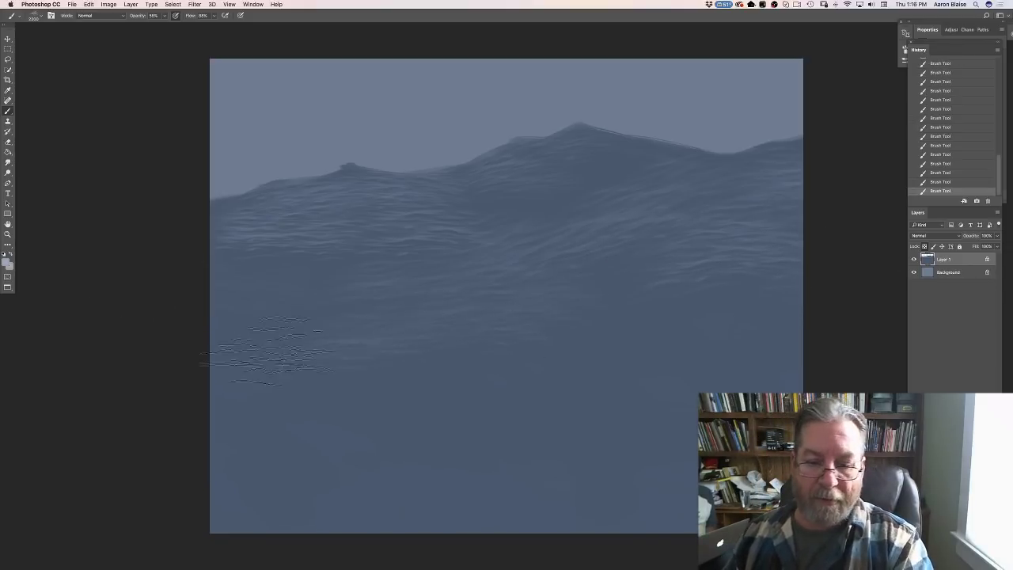
{"action": "left_click_drag", "start_coordinate": [483, 368], "coordinate": [602, 416]}
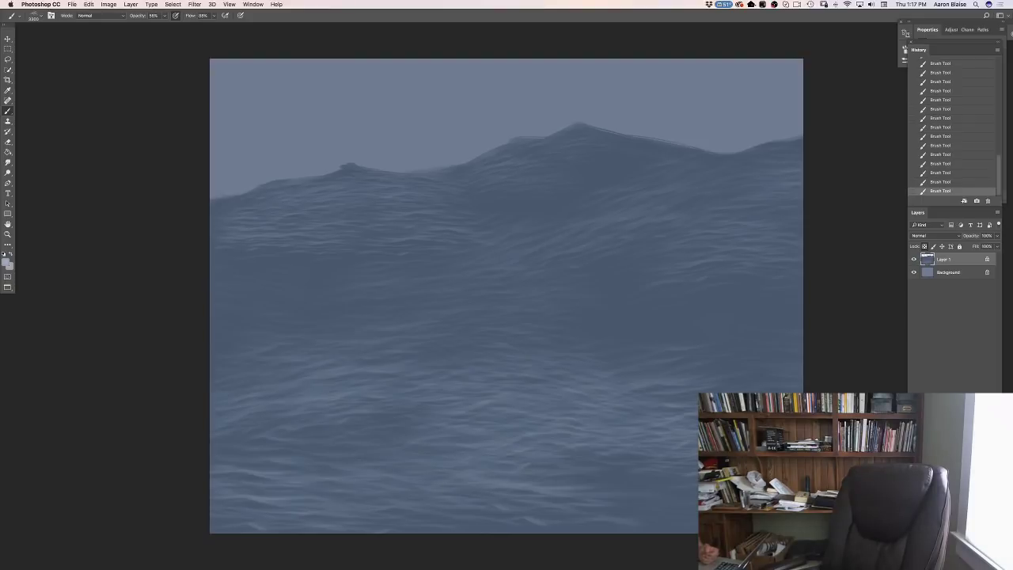
{"action": "key", "text": "f"}
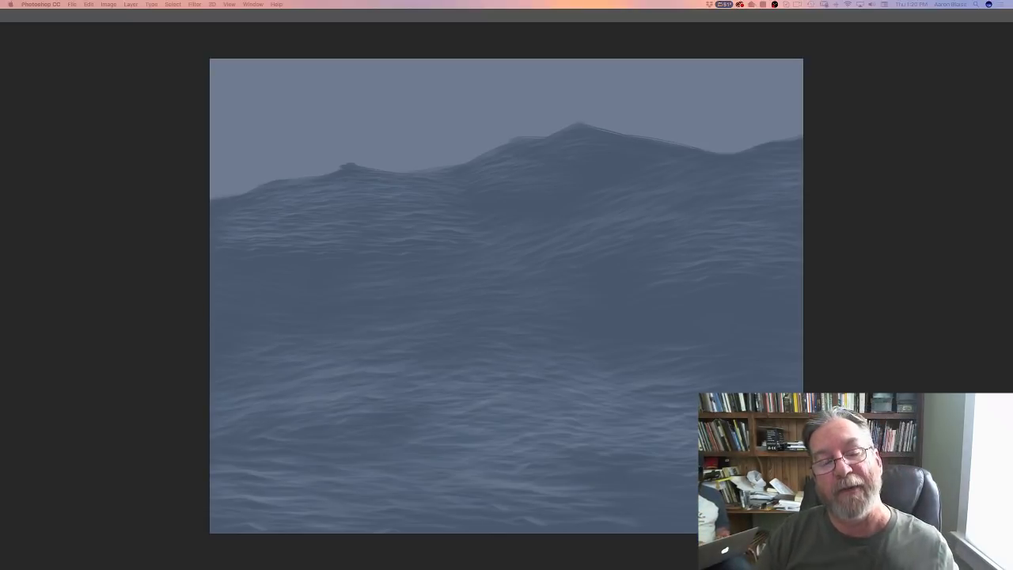
Step: Restore the toolbar, options bar and panels around the seascape
{"action": "key", "text": "Tab"}
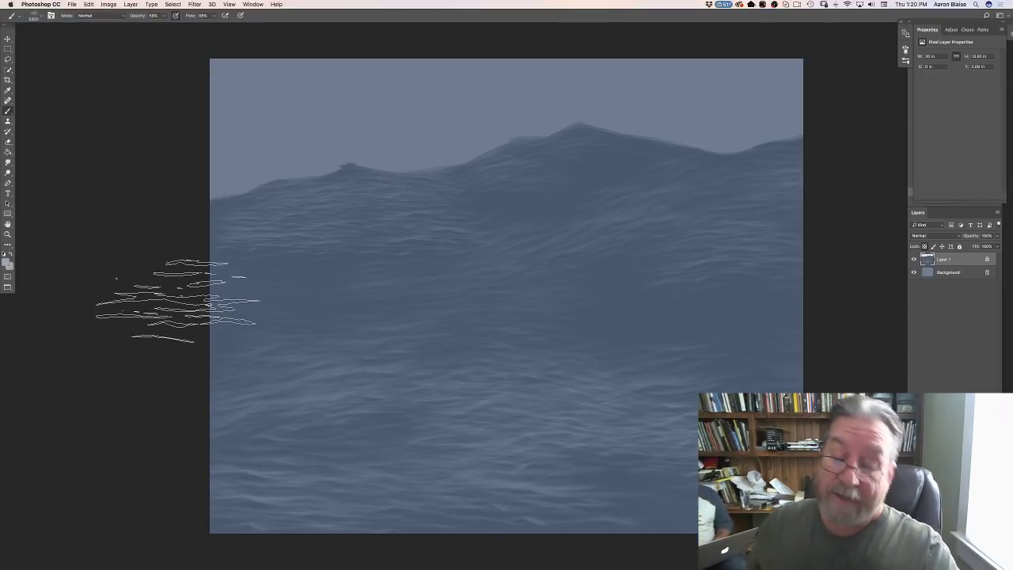
Step: Create a new empty Layer 2 and pick a cooler blue-grey foreground colour
{"action": "key", "text": "ctrl+shift+alt+n"}
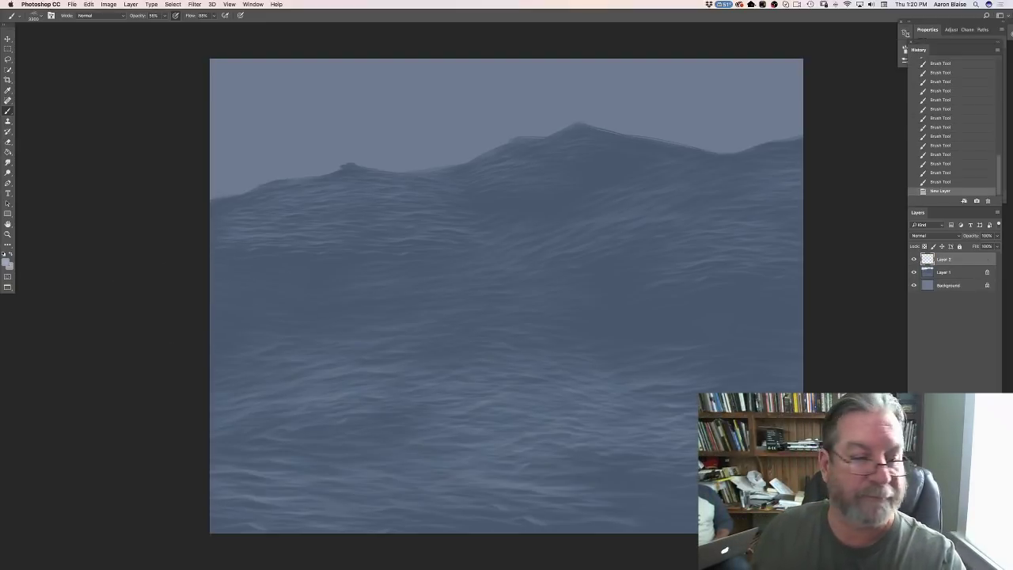
{"action": "left_click", "coordinate": [6, 264]}
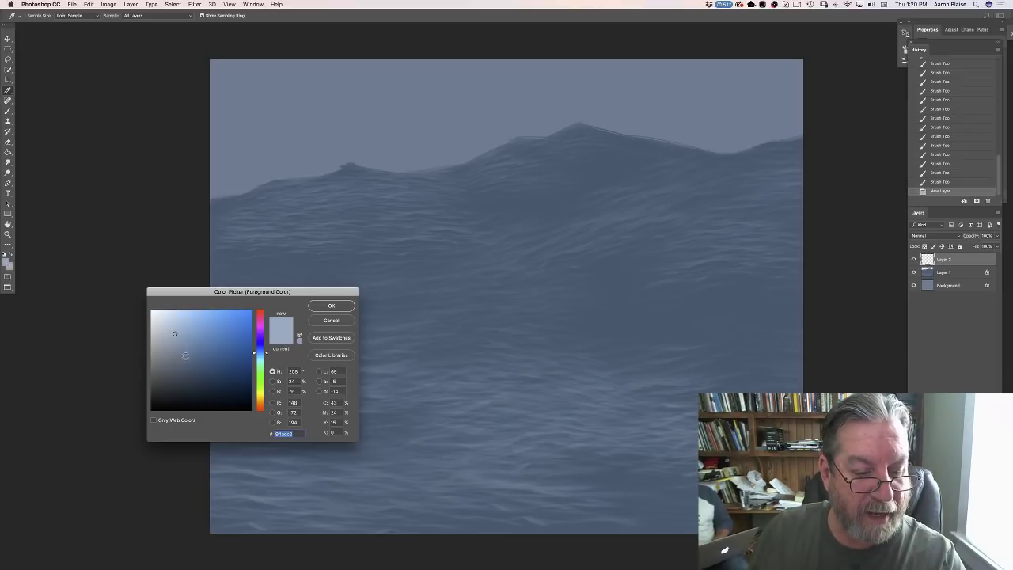
{"action": "left_click", "coordinate": [261, 357]}
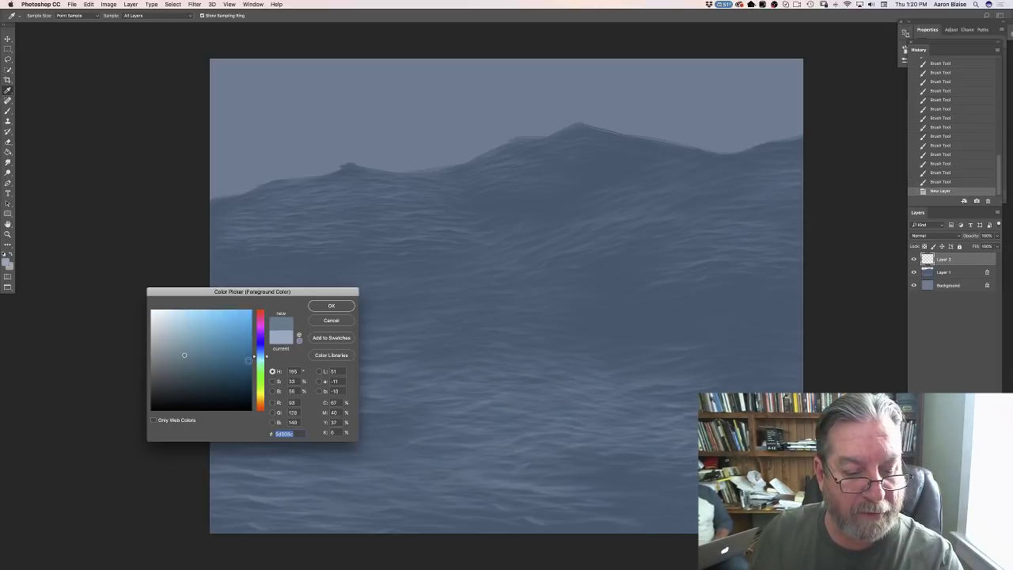
{"action": "left_click", "coordinate": [325, 307]}
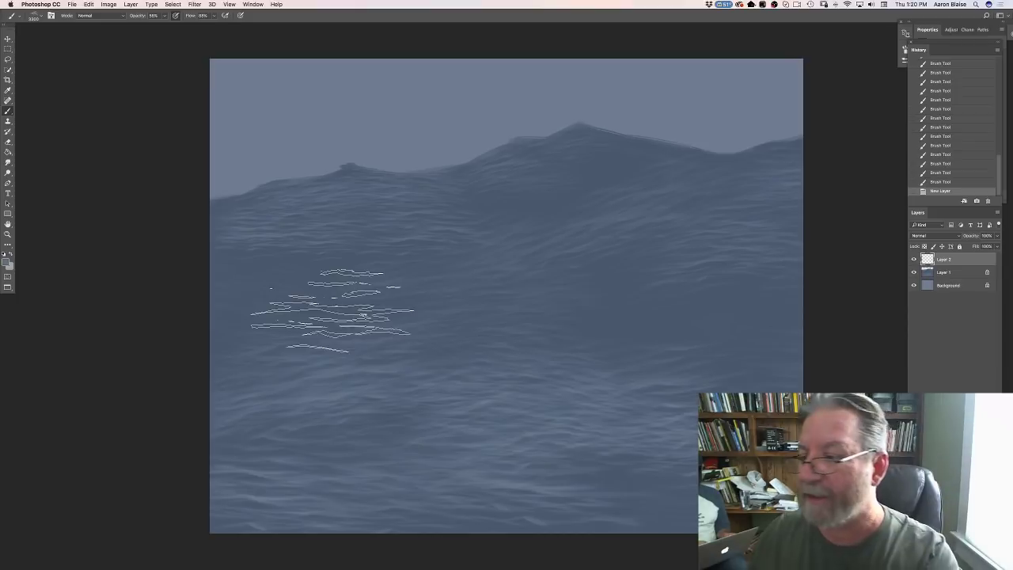
Step: Set Layer 2 to Multiply blending and duplicate Layer 1
{"action": "left_click", "coordinate": [924, 236]}
{"action": "left_click", "coordinate": [918, 258]}
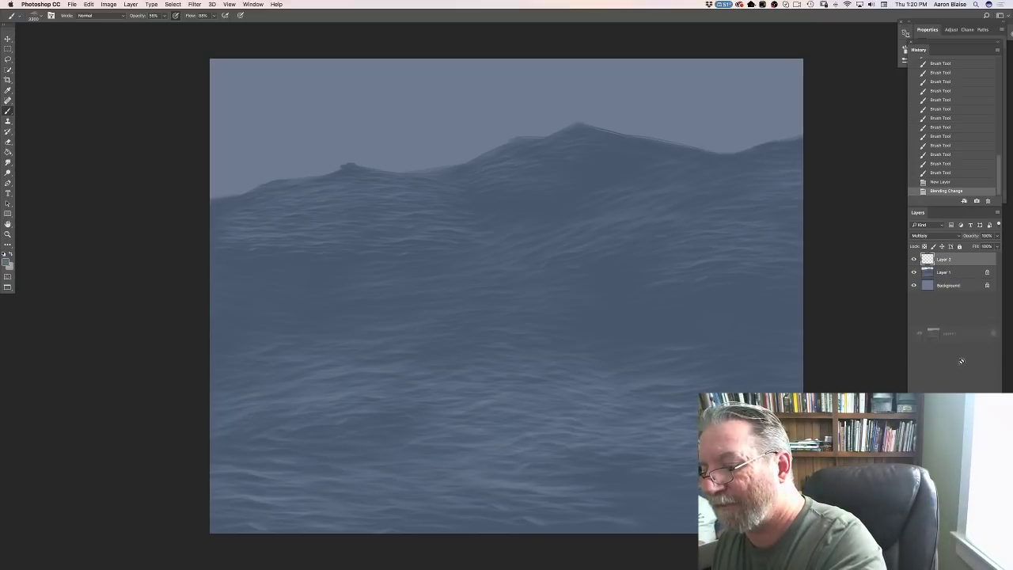
{"action": "left_click", "coordinate": [944, 273]}
{"action": "key", "text": "super+j"}
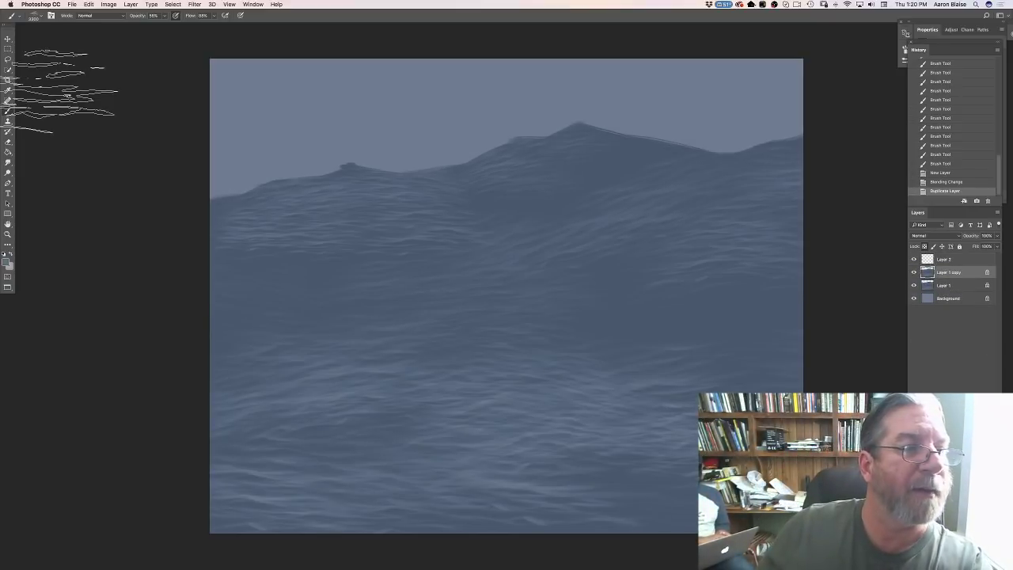
Step: Set the brush to Multiply mode, enlarge it to about 2000 px, and dab darker tones on the lower sea
{"action": "left_click", "coordinate": [96, 16]}
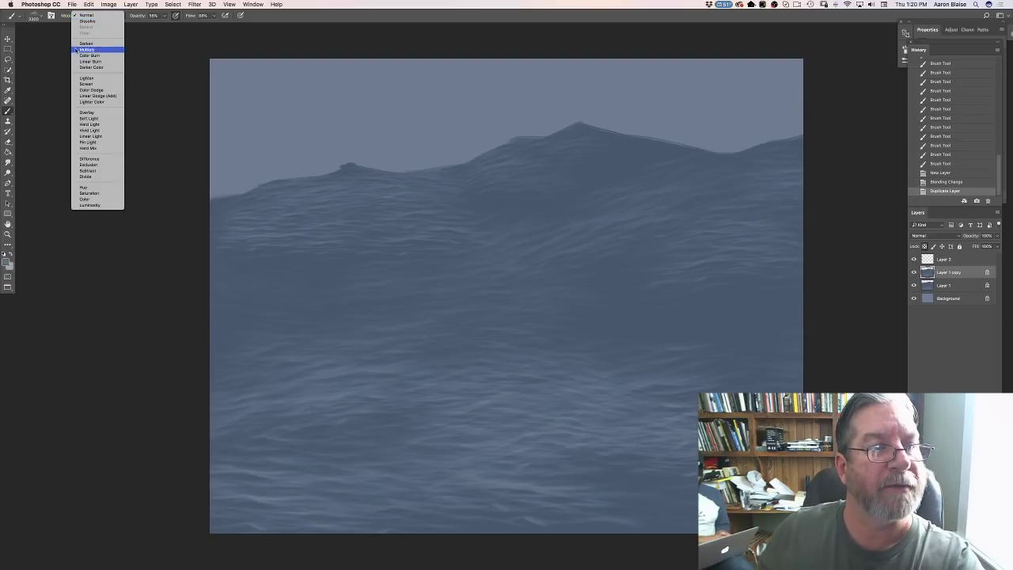
{"action": "left_click", "coordinate": [86, 49]}
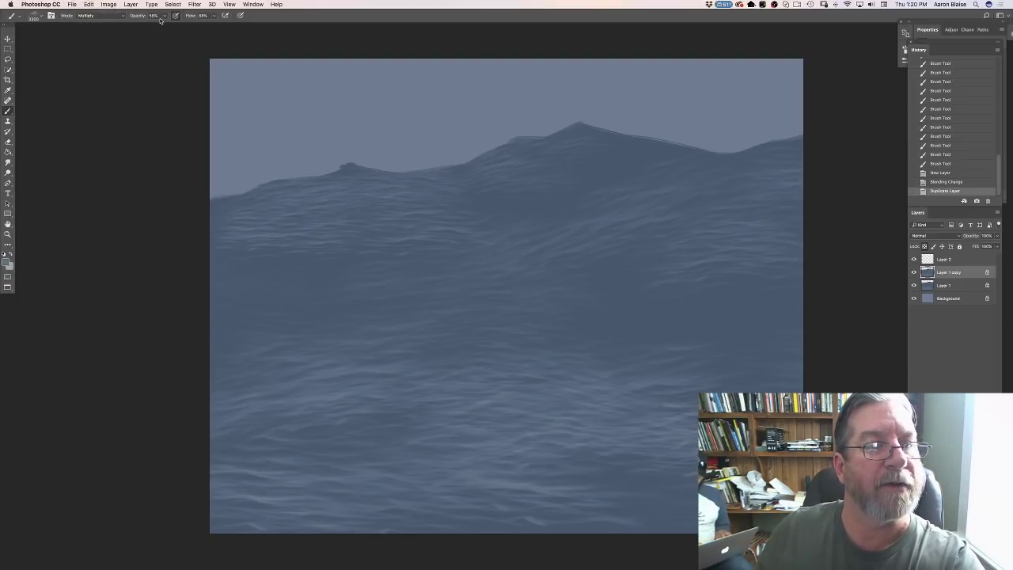
{"action": "left_click", "coordinate": [30, 17]}
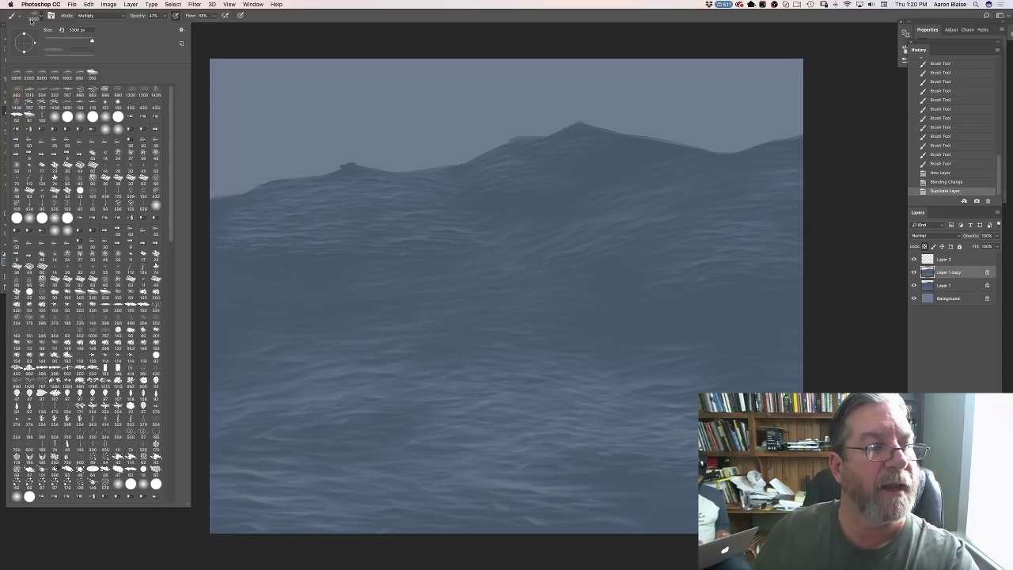
{"action": "left_click", "coordinate": [229, 40]}
{"action": "key", "text": "bracketright"}
{"action": "key", "text": "bracketright"}
{"action": "key", "text": "bracketright"}
{"action": "key", "text": "bracketright"}
{"action": "key", "text": "bracketright"}
{"action": "key", "text": "bracketright"}
{"action": "key", "text": "bracketright"}
{"action": "key", "text": "bracketright"}
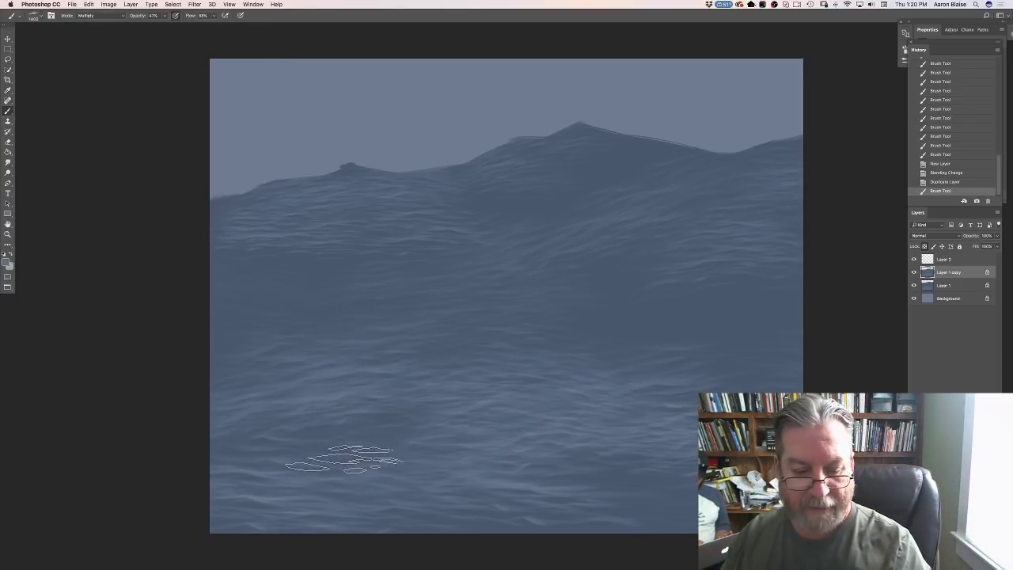
{"action": "key", "text": "bracketright"}
{"action": "key", "text": "bracketright"}
{"action": "key", "text": "bracketright"}
{"action": "key", "text": "bracketright"}
{"action": "key", "text": "bracketright"}
{"action": "key", "text": "bracketright"}
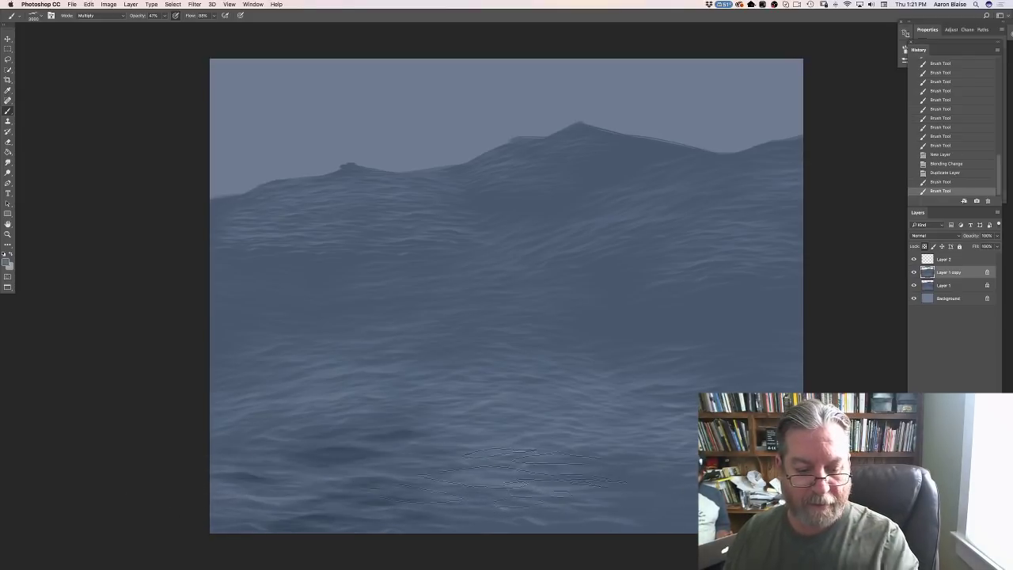
{"action": "left_click", "coordinate": [444, 471]}
{"action": "left_click", "coordinate": [617, 489]}
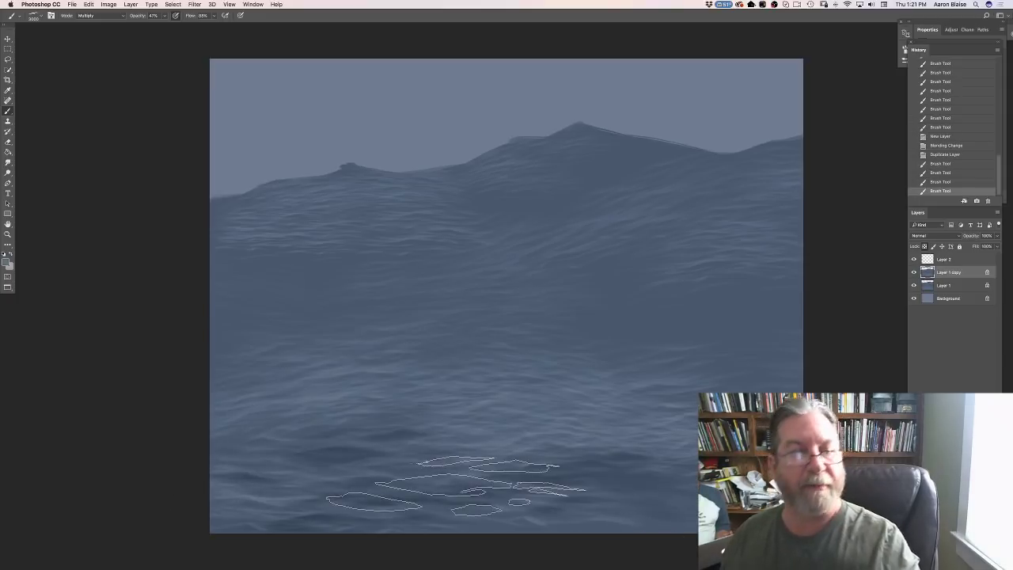
Step: Raise brush opacity to about 88% and paint darker strokes across the lower sea
{"action": "left_click", "coordinate": [164, 15]}
{"action": "left_click_drag", "start_coordinate": [171, 26], "coordinate": [177, 26]}
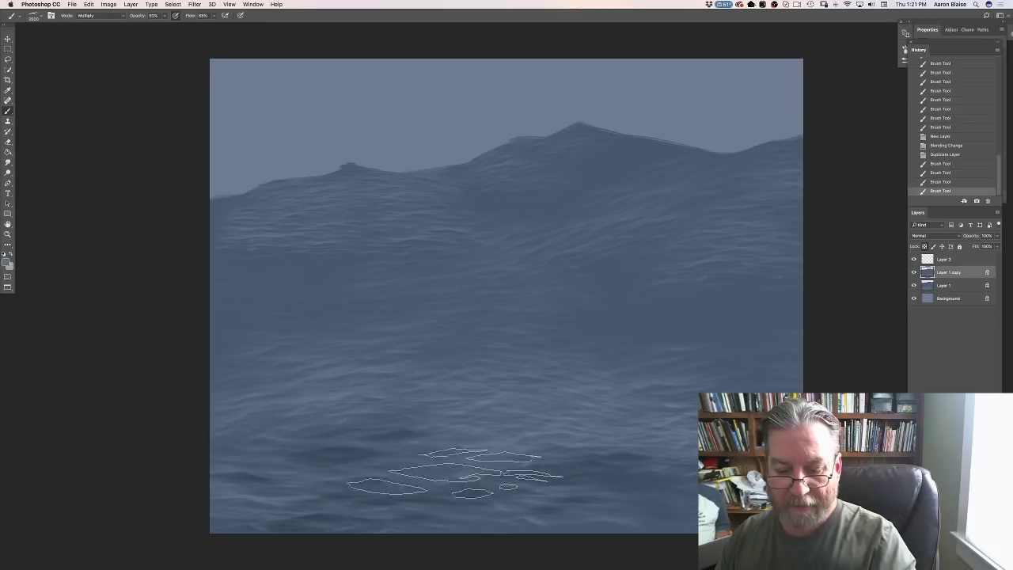
{"action": "left_click_drag", "start_coordinate": [441, 446], "coordinate": [633, 475]}
{"action": "left_click_drag", "start_coordinate": [455, 514], "coordinate": [656, 536]}
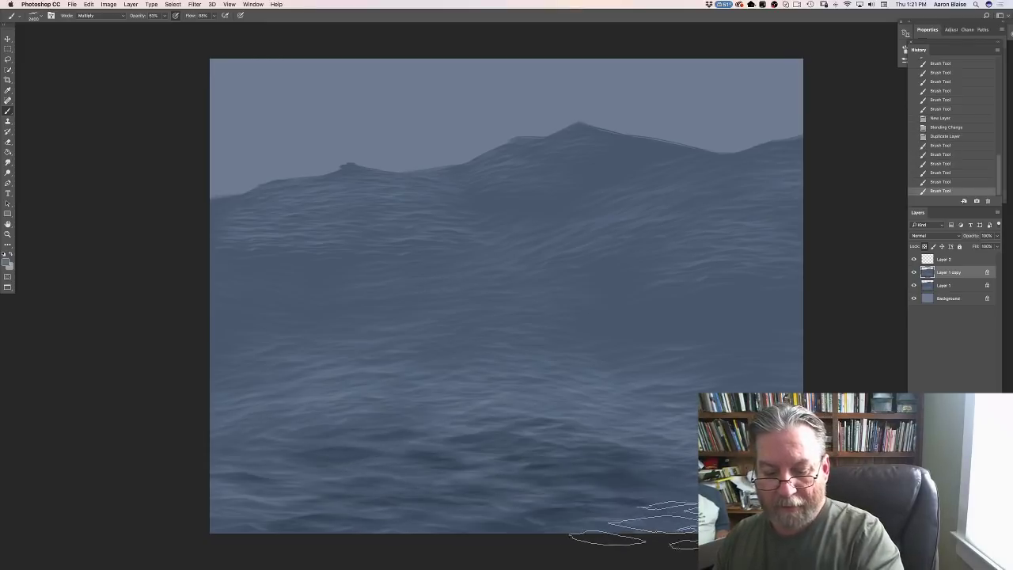
{"action": "left_click_drag", "start_coordinate": [554, 526], "coordinate": [688, 522]}
Step: Paint faint dark wave marks across the middle of the sea
{"action": "mouse_move", "coordinate": [588, 343]}
{"action": "left_mouse_down"}
{"action": "mouse_move", "coordinate": [742, 319]}
{"action": "mouse_move", "coordinate": [792, 339]}
{"action": "left_mouse_up"}
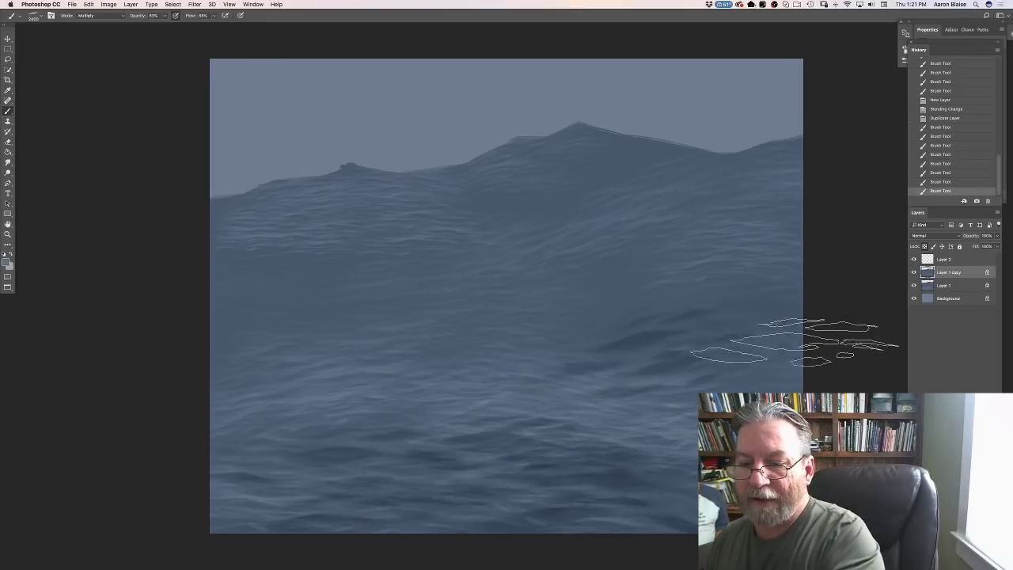
{"action": "left_click_drag", "start_coordinate": [667, 317], "coordinate": [792, 348]}
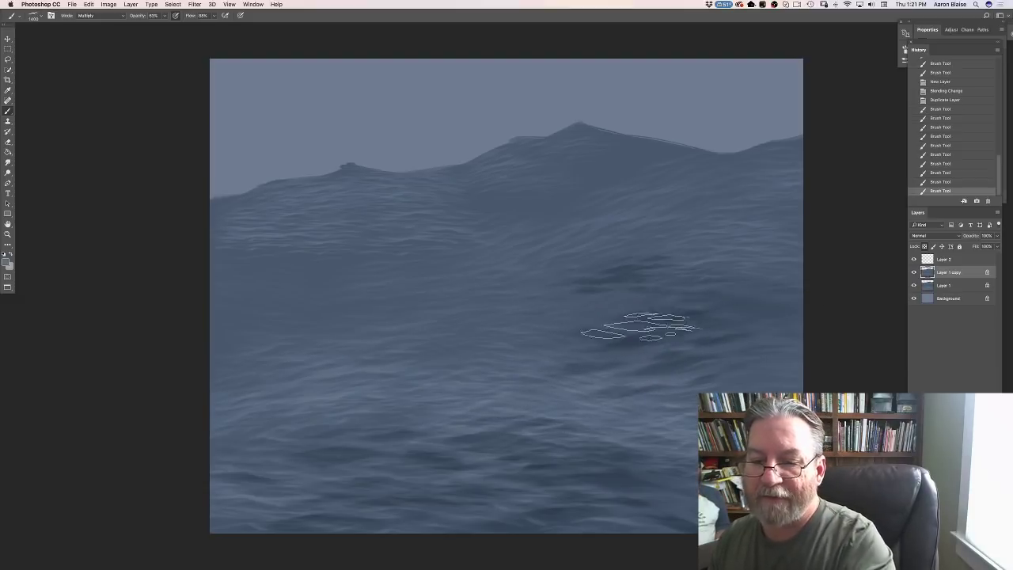
{"action": "mouse_move", "coordinate": [644, 328]}
{"action": "left_mouse_down"}
{"action": "mouse_move", "coordinate": [543, 316]}
{"action": "mouse_move", "coordinate": [746, 323]}
{"action": "left_mouse_up"}
{"action": "left_click_drag", "start_coordinate": [372, 338], "coordinate": [601, 340]}
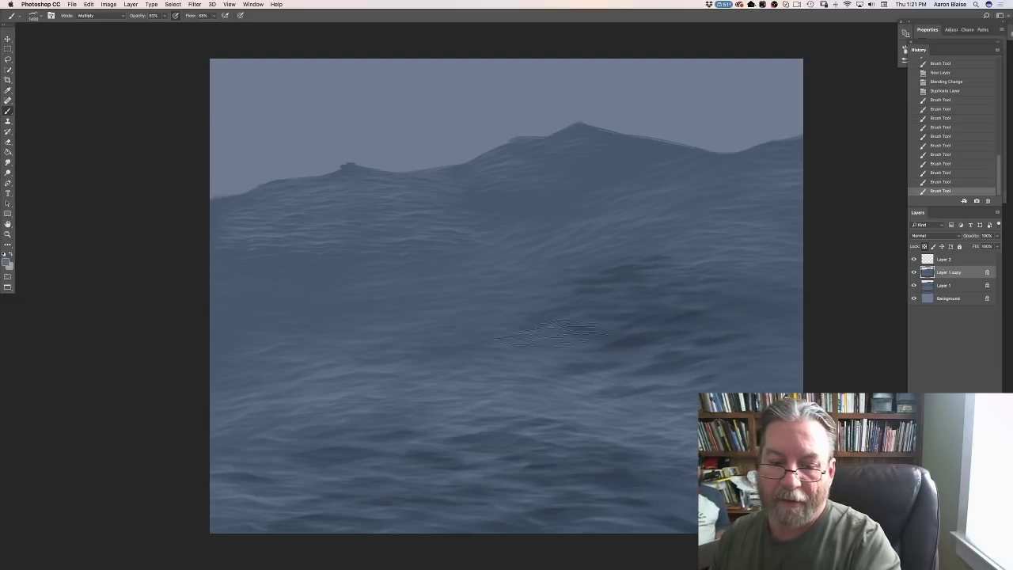
{"action": "mouse_move", "coordinate": [475, 348]}
{"action": "left_mouse_down"}
{"action": "mouse_move", "coordinate": [520, 368]}
{"action": "mouse_move", "coordinate": [704, 383]}
{"action": "left_mouse_up"}
{"action": "left_click_drag", "start_coordinate": [689, 417], "coordinate": [677, 372]}
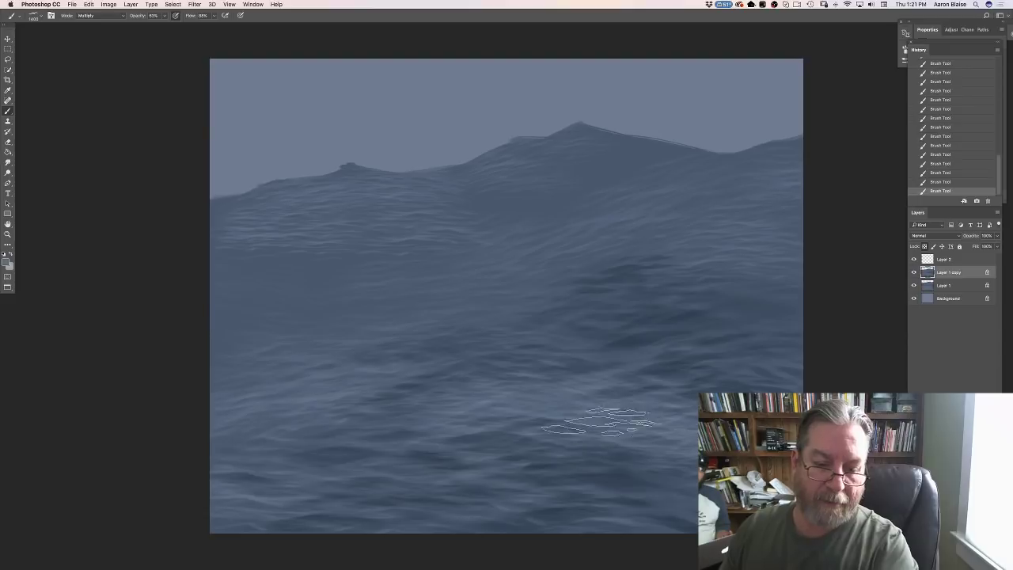
Step: Paint dark troughs on the left and right middle sea, resizing the brush, then unlock Layer 1 copy
{"action": "left_click_drag", "start_coordinate": [220, 276], "coordinate": [459, 266]}
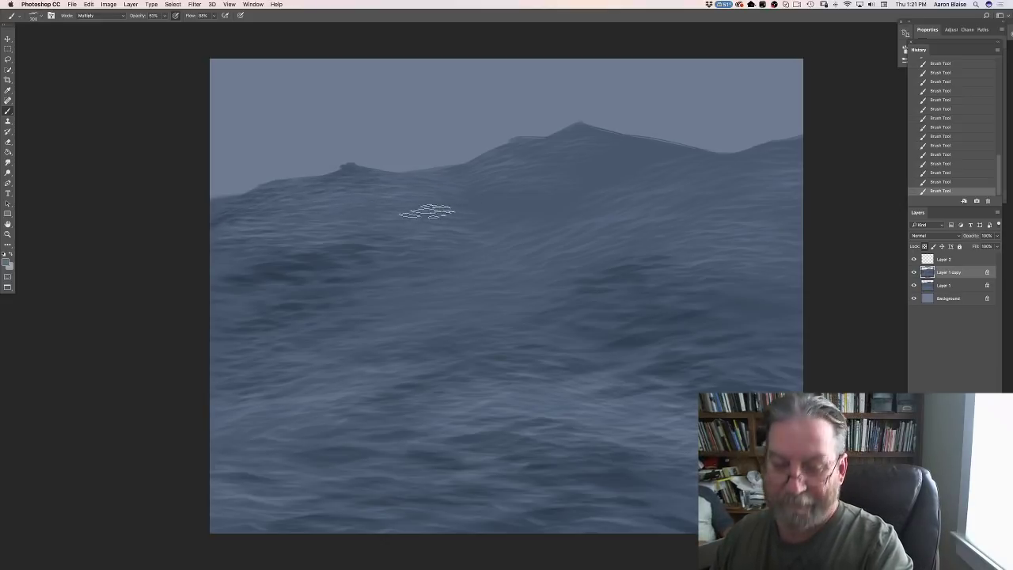
{"action": "left_click_drag", "start_coordinate": [475, 203], "coordinate": [554, 204]}
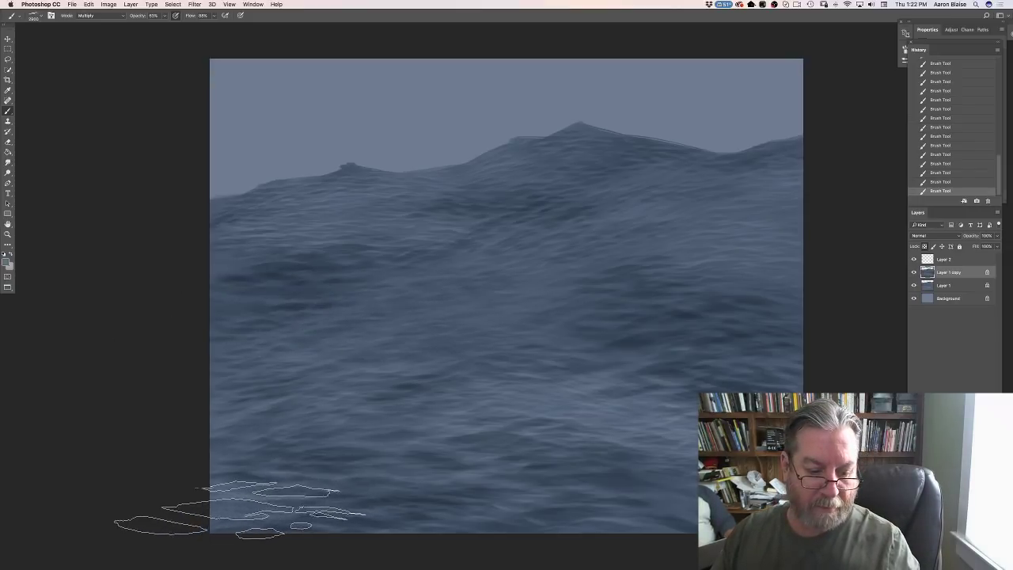
{"action": "key", "text": "bracketright"}
{"action": "key", "text": "bracketright"}
{"action": "key", "text": "bracketright"}
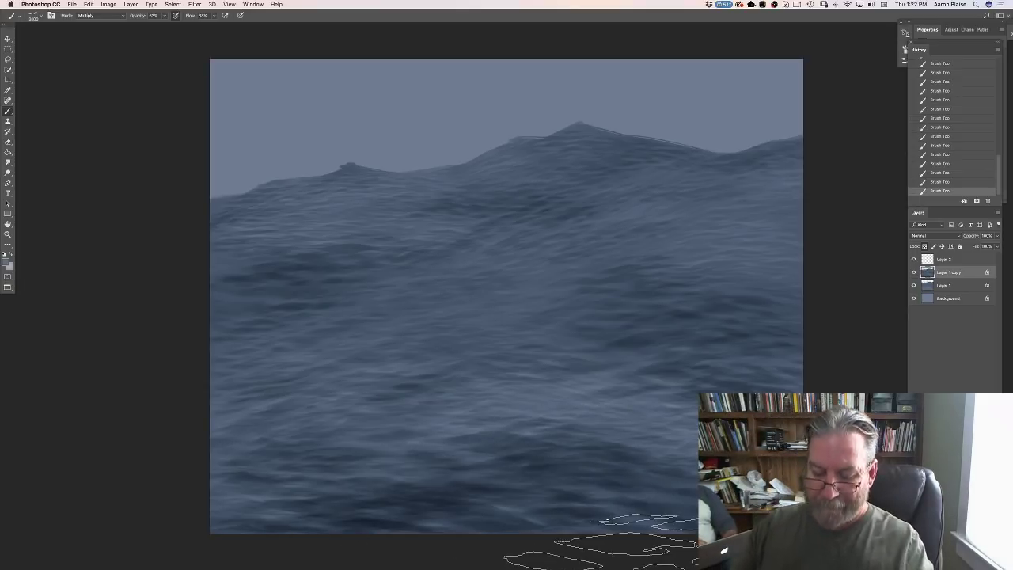
{"action": "key", "text": "bracketleft"}
{"action": "key", "text": "bracketleft"}
{"action": "key", "text": "bracketleft"}
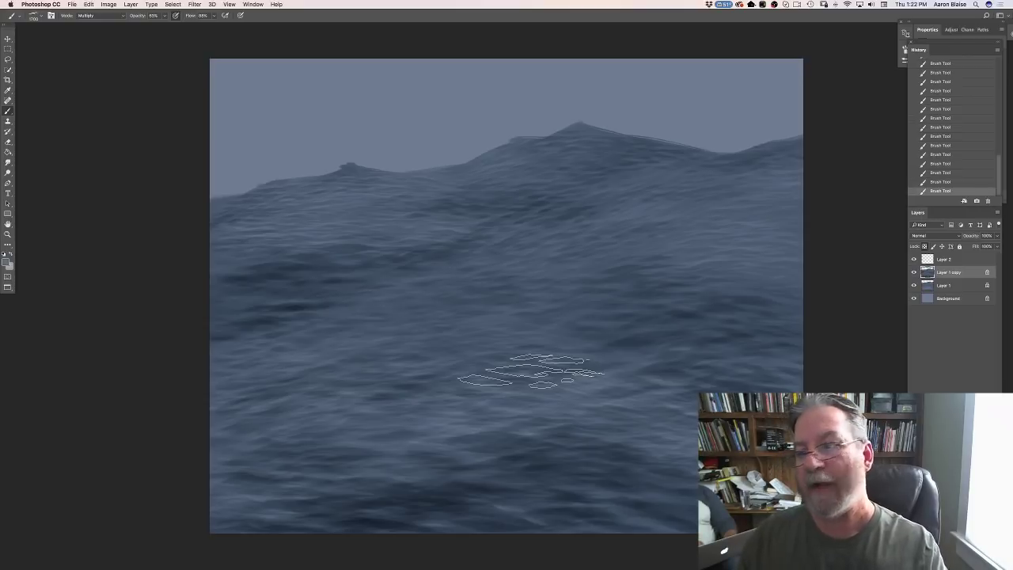
{"action": "left_click", "coordinate": [987, 272]}
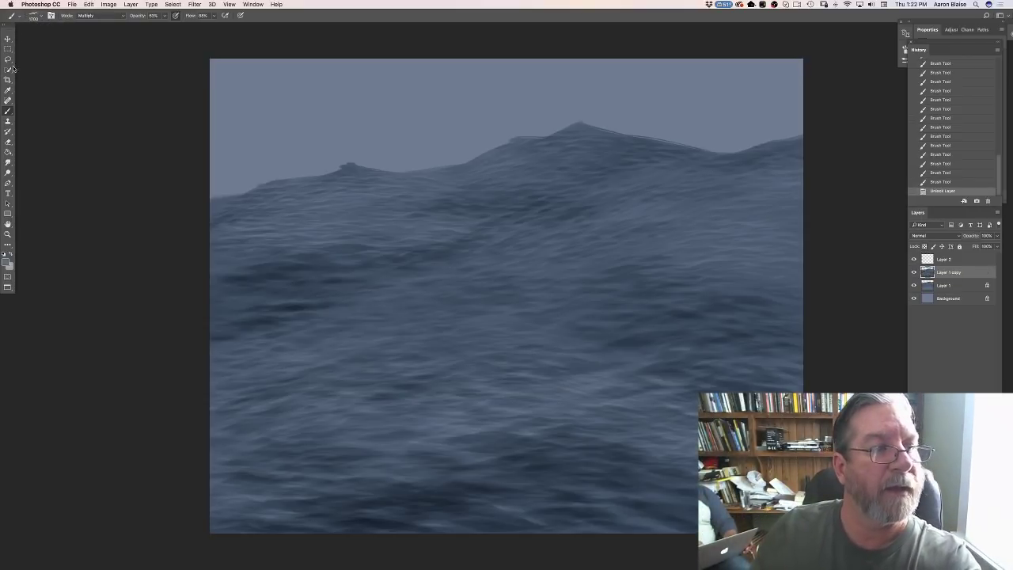
Step: Switch to the Eraser and remove a stray mark from the sky
{"action": "left_click", "coordinate": [8, 140]}
{"action": "left_click", "coordinate": [33, 16]}
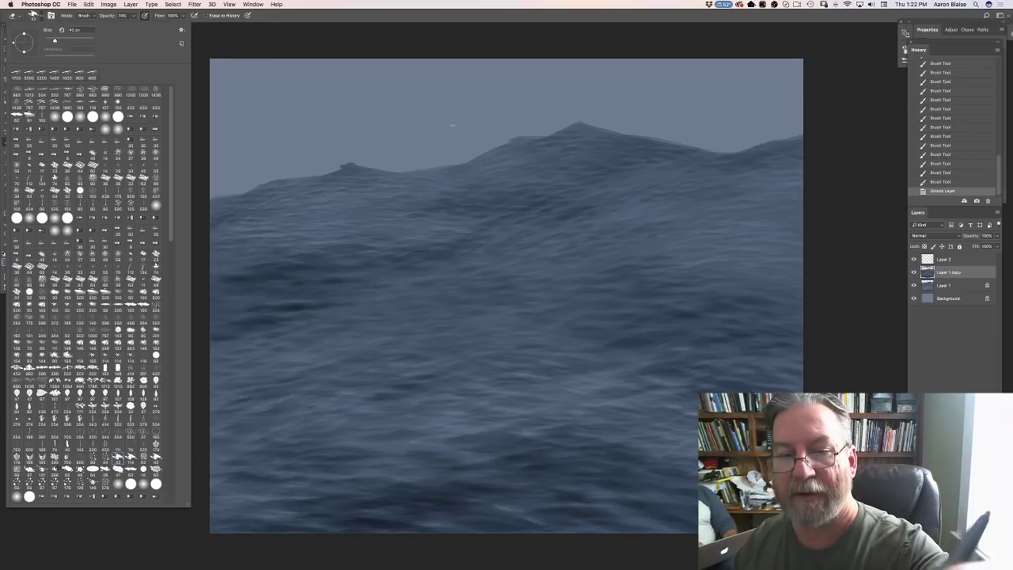
{"action": "left_click", "coordinate": [573, 110]}
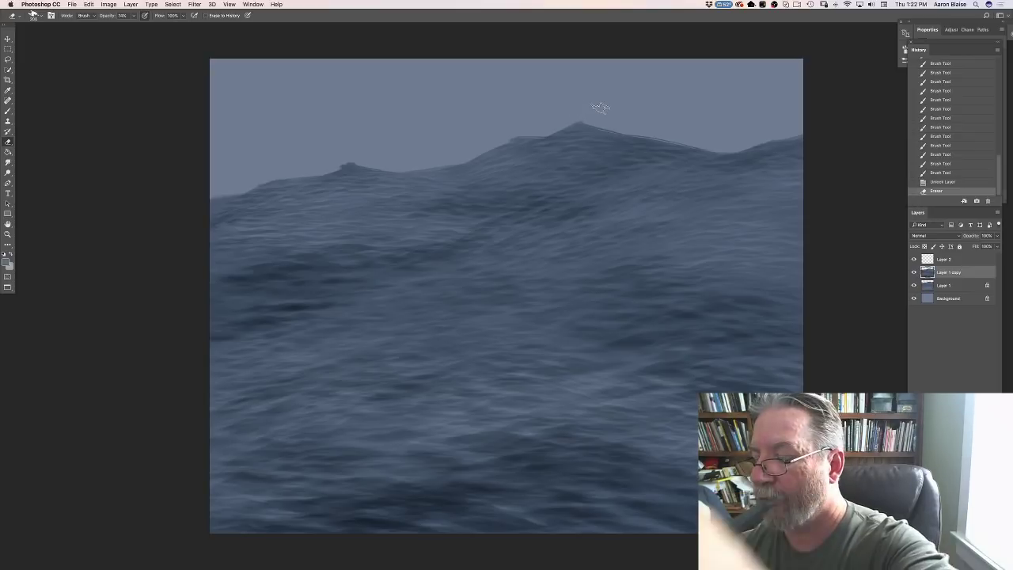
Step: Duplicate the wave layer and erase along the crest to soften its edge against the sky
{"action": "key", "text": "ctrl+j"}
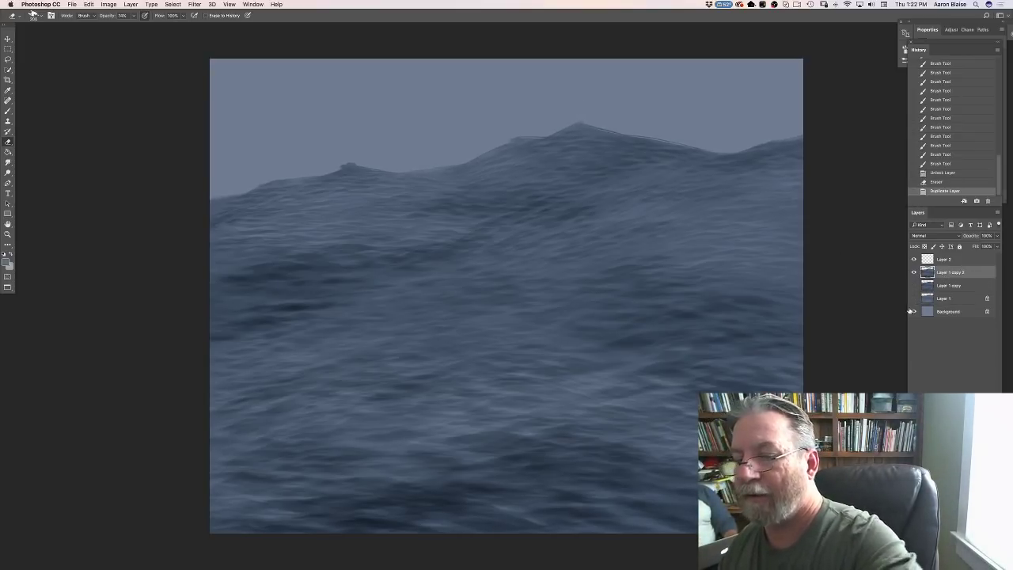
{"action": "left_click_drag", "start_coordinate": [590, 111], "coordinate": [514, 140]}
{"action": "left_click_drag", "start_coordinate": [513, 140], "coordinate": [507, 142]}
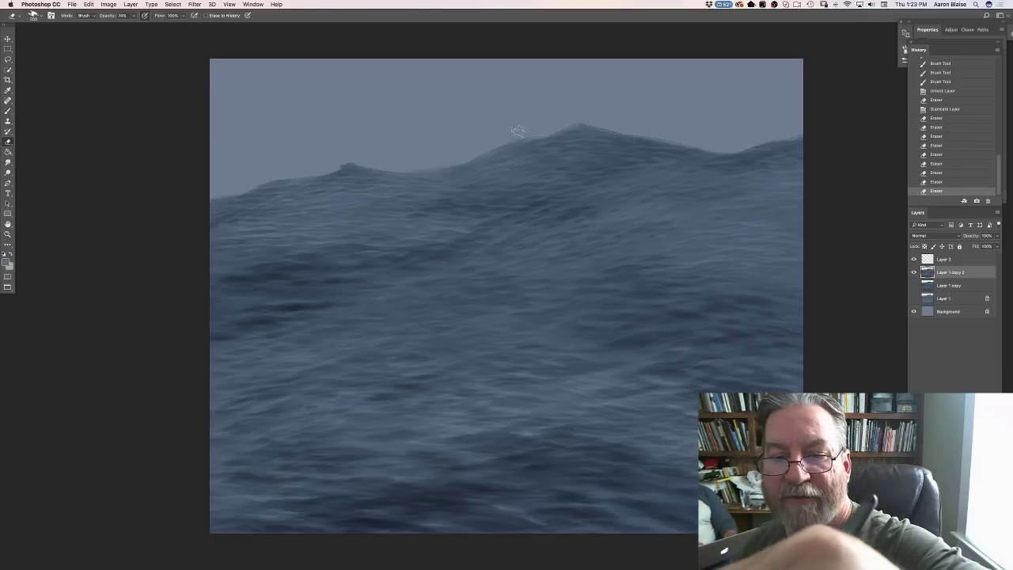
{"action": "mouse_move", "coordinate": [491, 146]}
{"action": "left_mouse_down"}
{"action": "mouse_move", "coordinate": [411, 167]}
{"action": "mouse_move", "coordinate": [470, 160]}
{"action": "mouse_move", "coordinate": [326, 173]}
{"action": "left_mouse_up"}
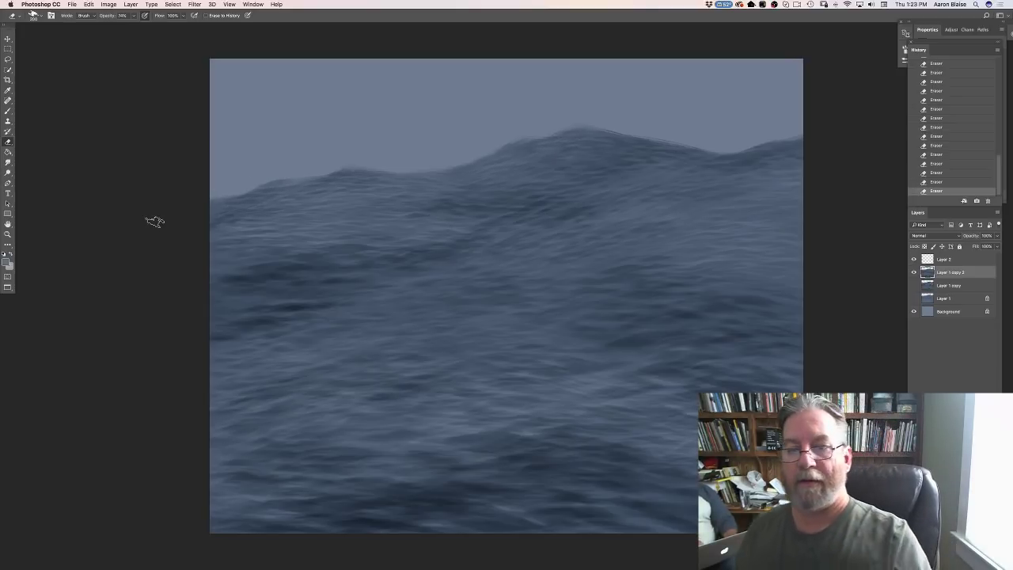
Step: Add a new empty layer above Background and set a cyan-shifted blue-grey foreground colour
{"action": "key", "text": "super+shift+alt+n"}
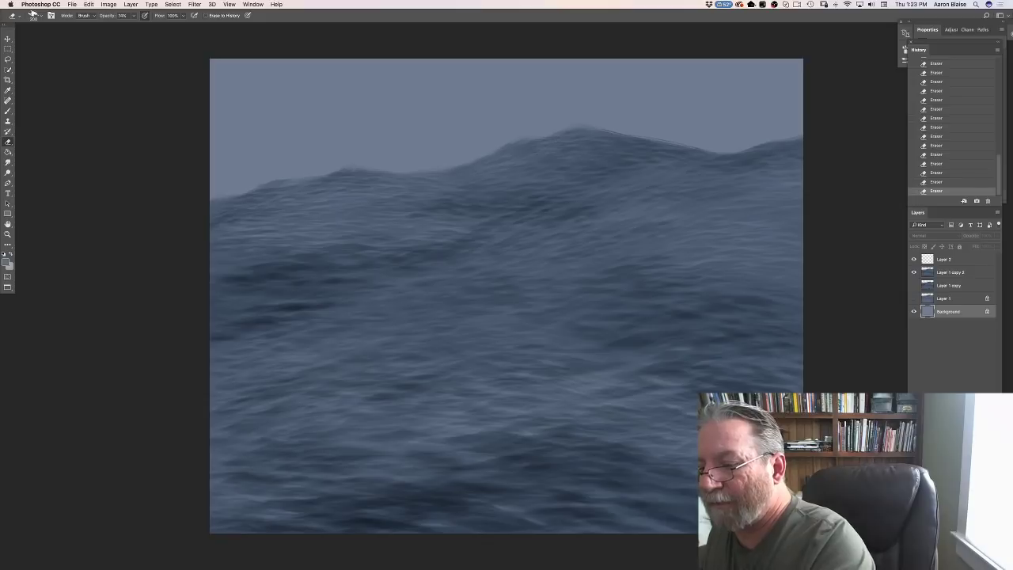
{"action": "left_click", "coordinate": [7, 263]}
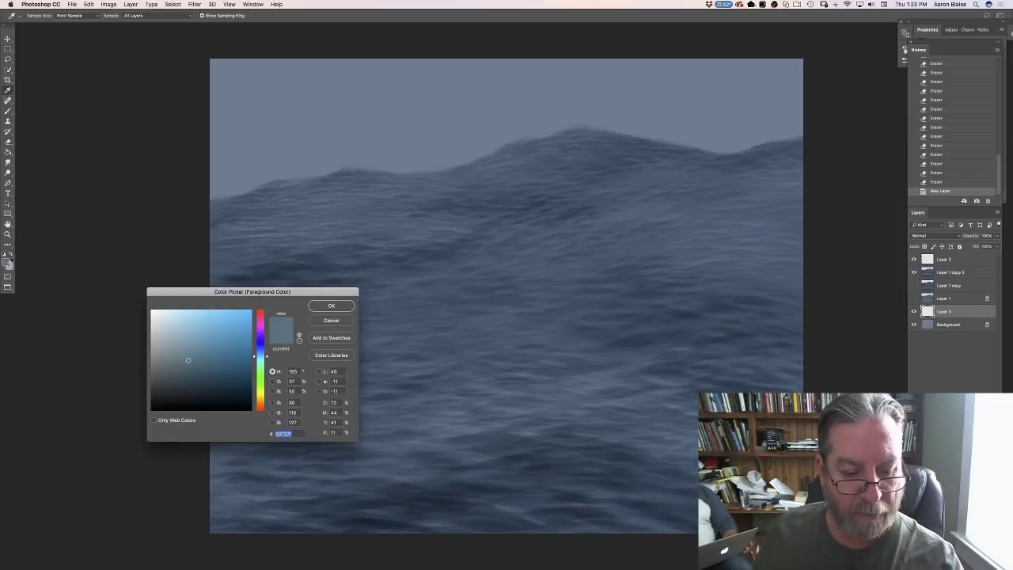
{"action": "left_click", "coordinate": [247, 159]}
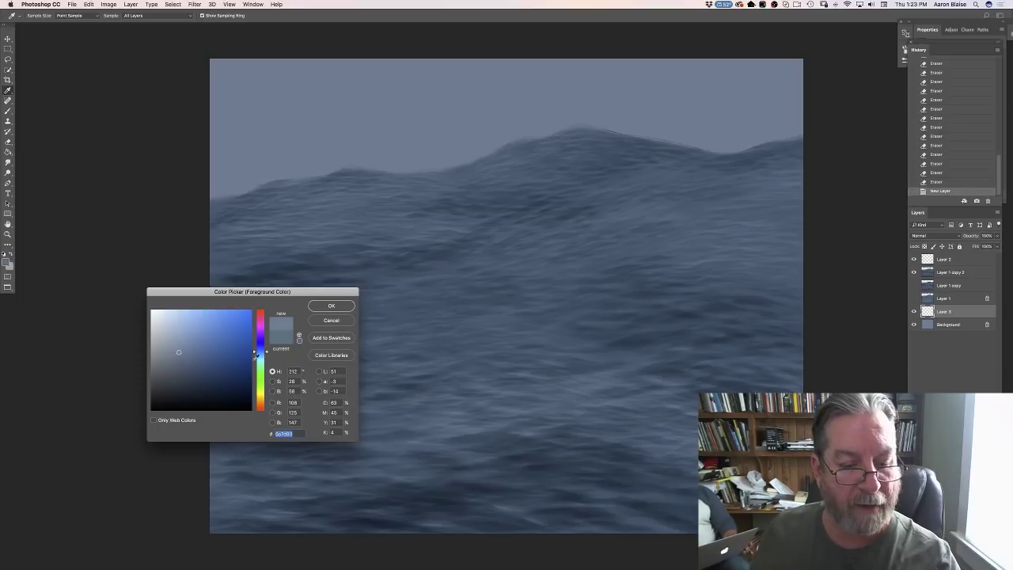
{"action": "left_click", "coordinate": [260, 359]}
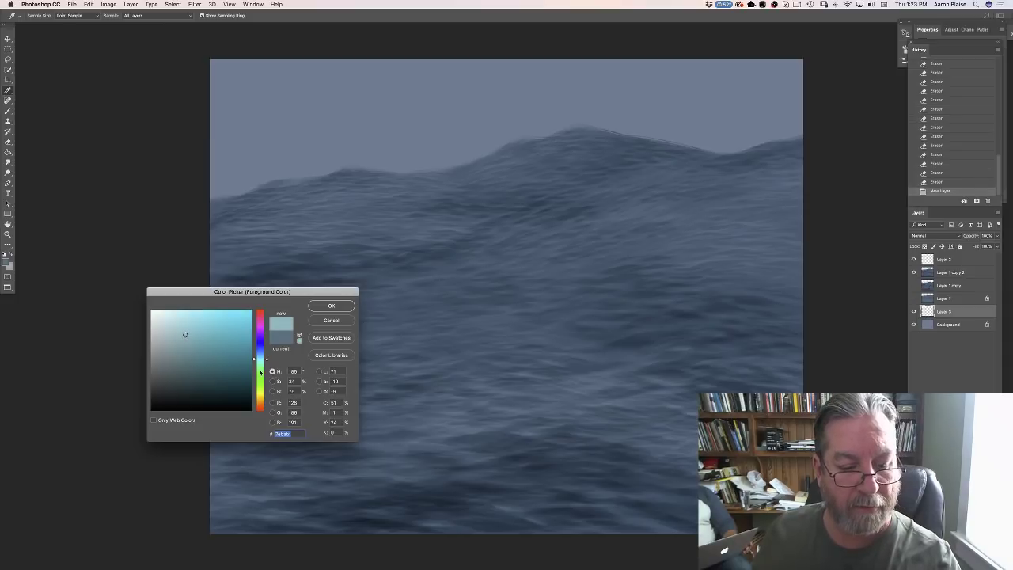
{"action": "left_click", "coordinate": [317, 309]}
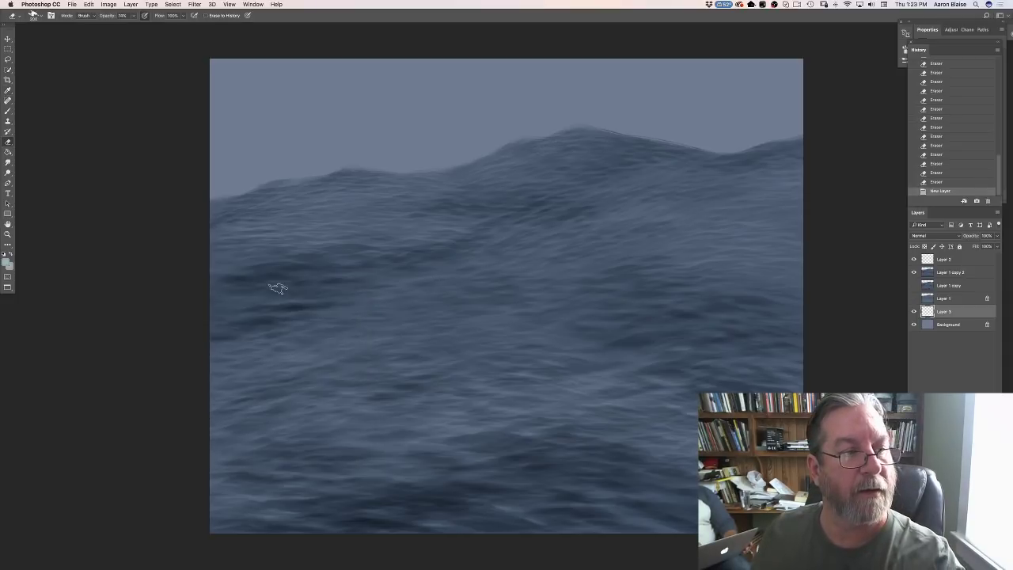
Step: Draw a soft teal gradient from the horizon up into the sky at 47% opacity
{"action": "left_click", "coordinate": [8, 153]}
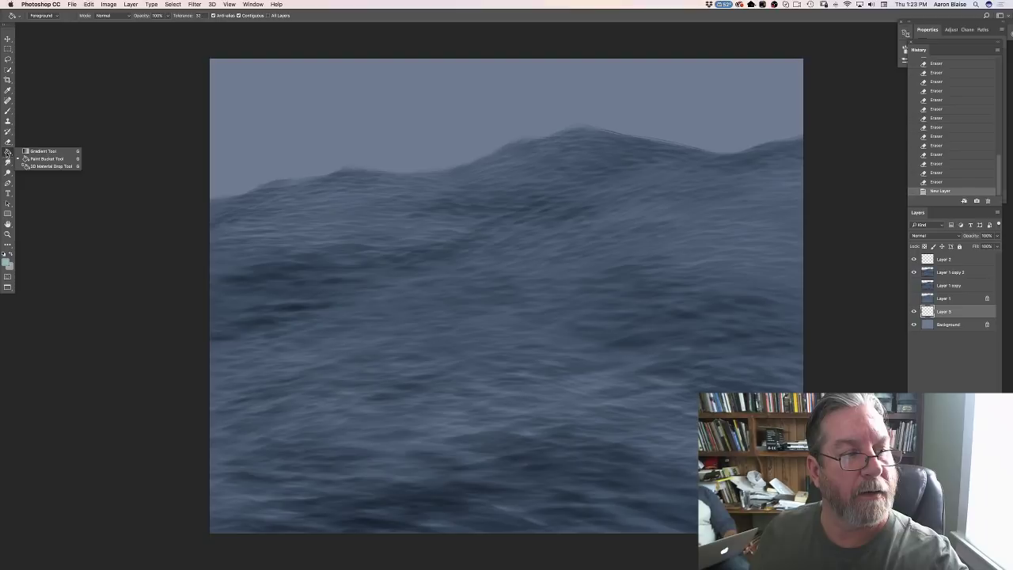
{"action": "left_click", "coordinate": [78, 150]}
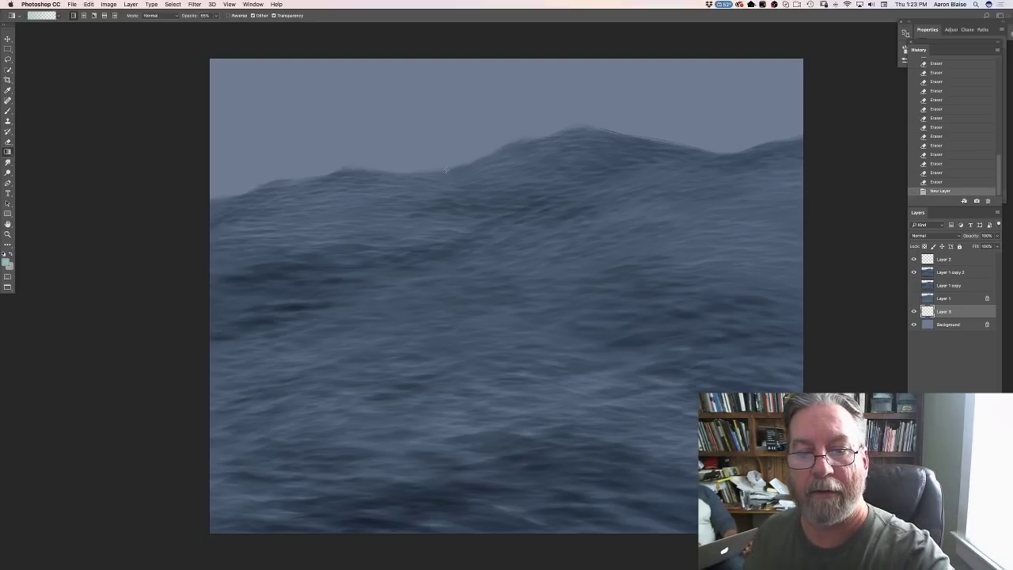
{"action": "left_click_drag", "start_coordinate": [447, 76], "coordinate": [448, 75]}
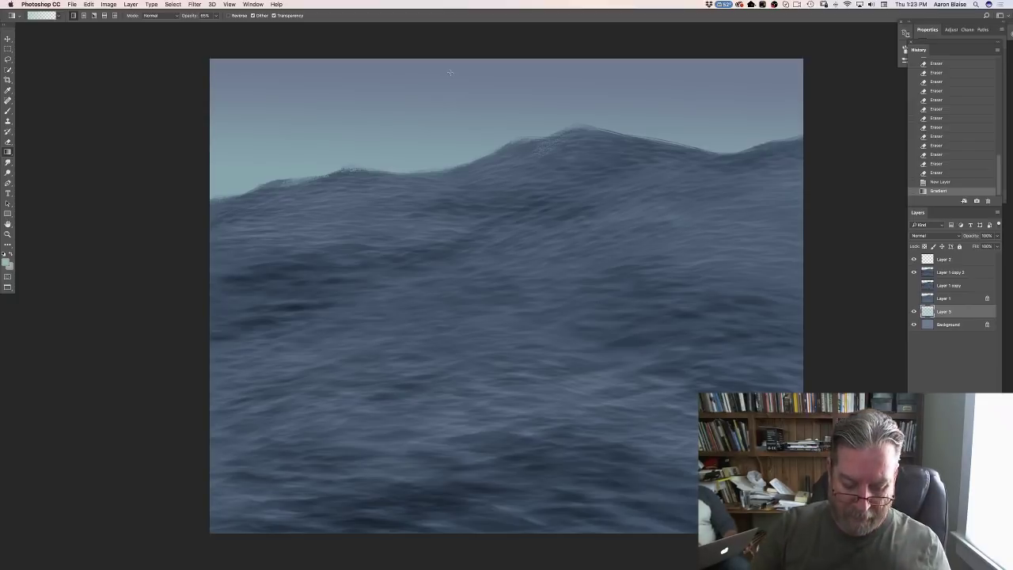
{"action": "key", "text": "super+z"}
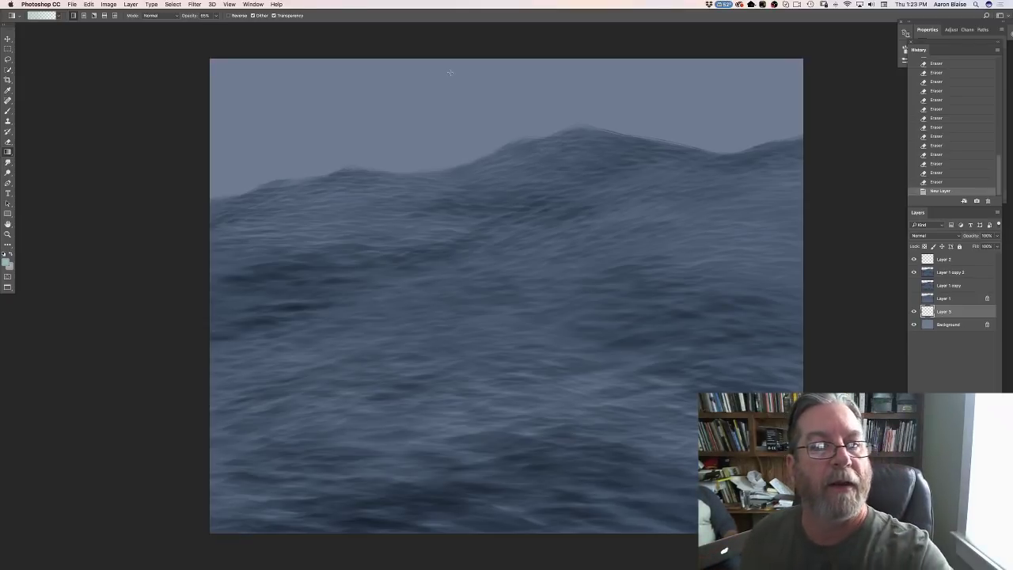
{"action": "left_click", "coordinate": [215, 16]}
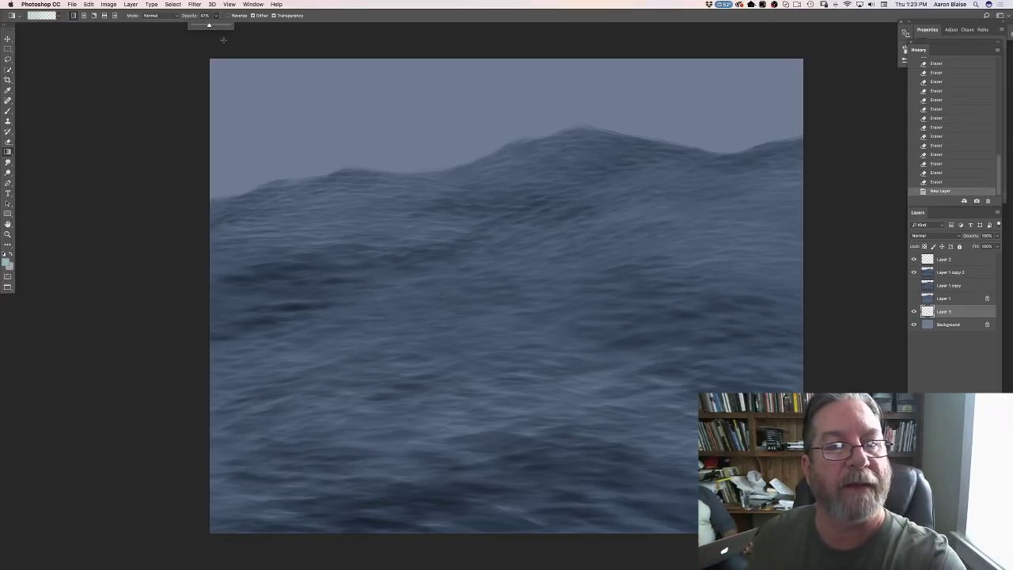
{"action": "left_click_drag", "start_coordinate": [494, 219], "coordinate": [494, 63]}
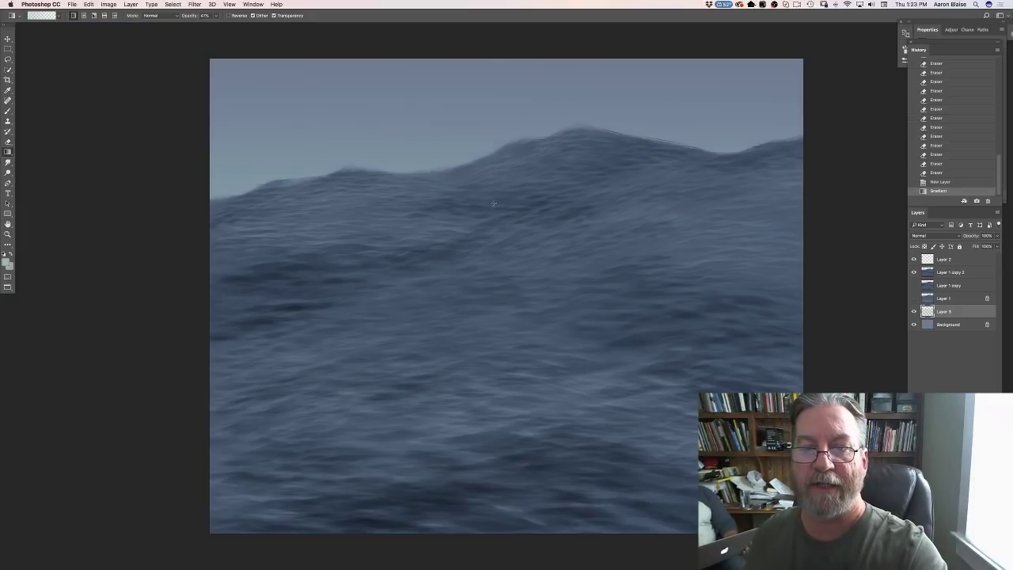
{"action": "left_click_drag", "start_coordinate": [494, 203], "coordinate": [494, 57]}
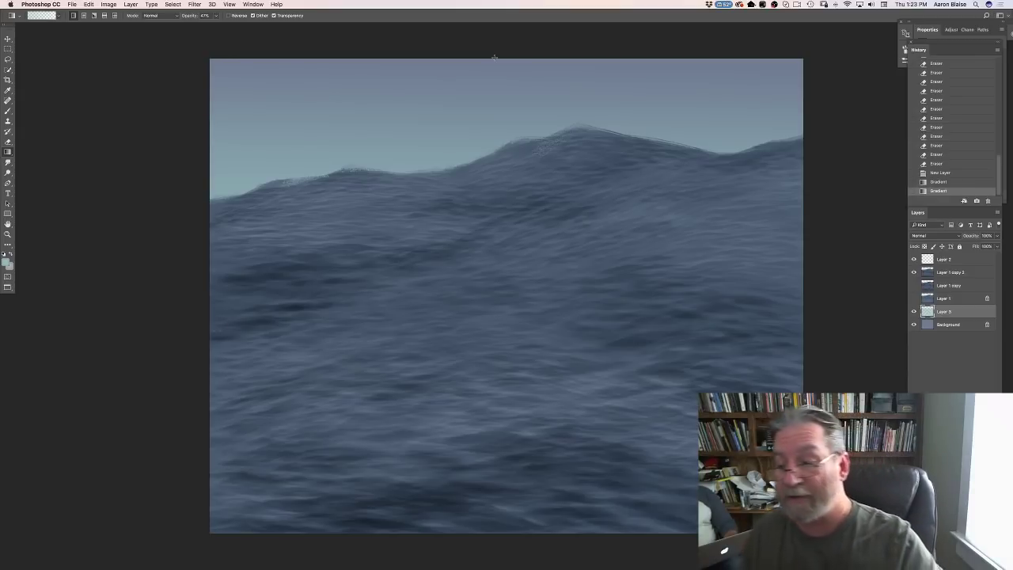
{"action": "left_click", "coordinate": [950, 259]}
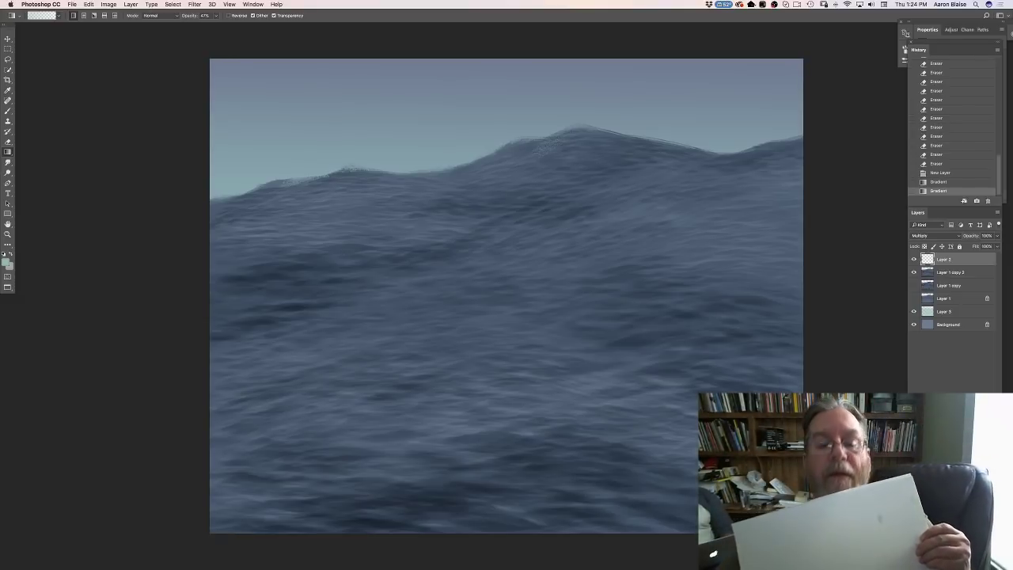
{"action": "mouse_move", "coordinate": [792, 566]}
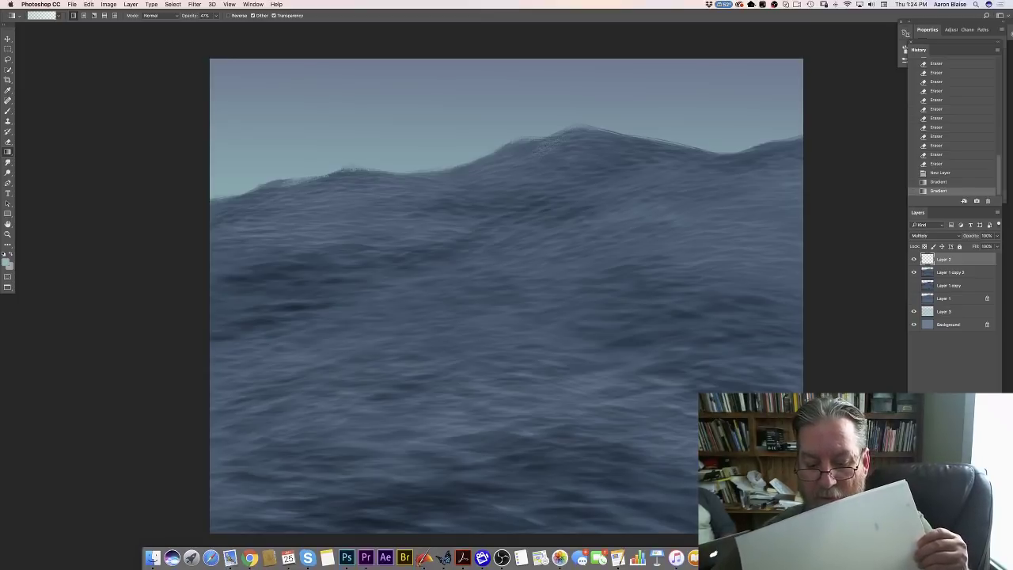
{"action": "left_click", "coordinate": [502, 558]}
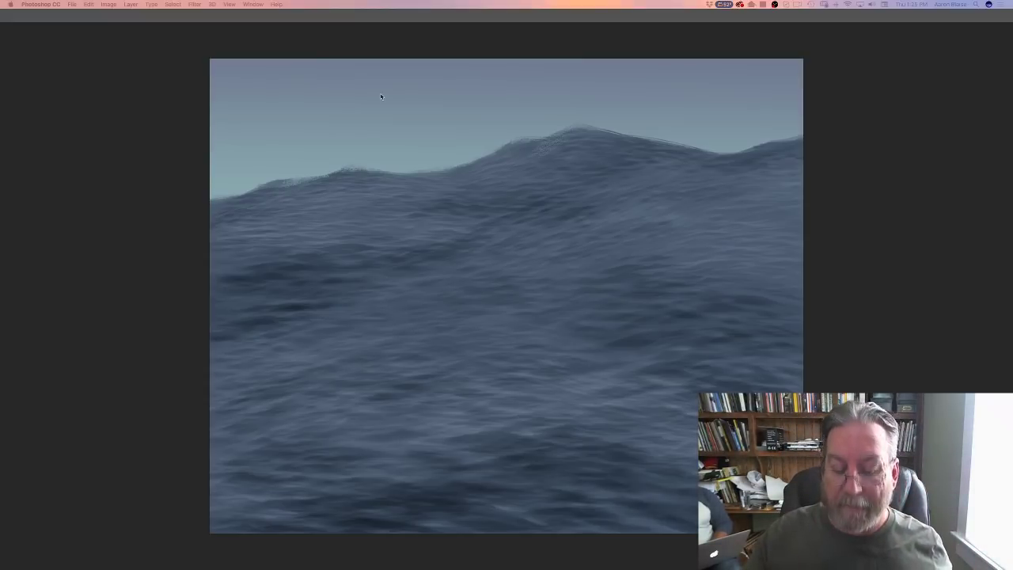
Step: Bring the panels back and add a new empty layer above Layer 1 copy
{"action": "key", "text": "Tab"}
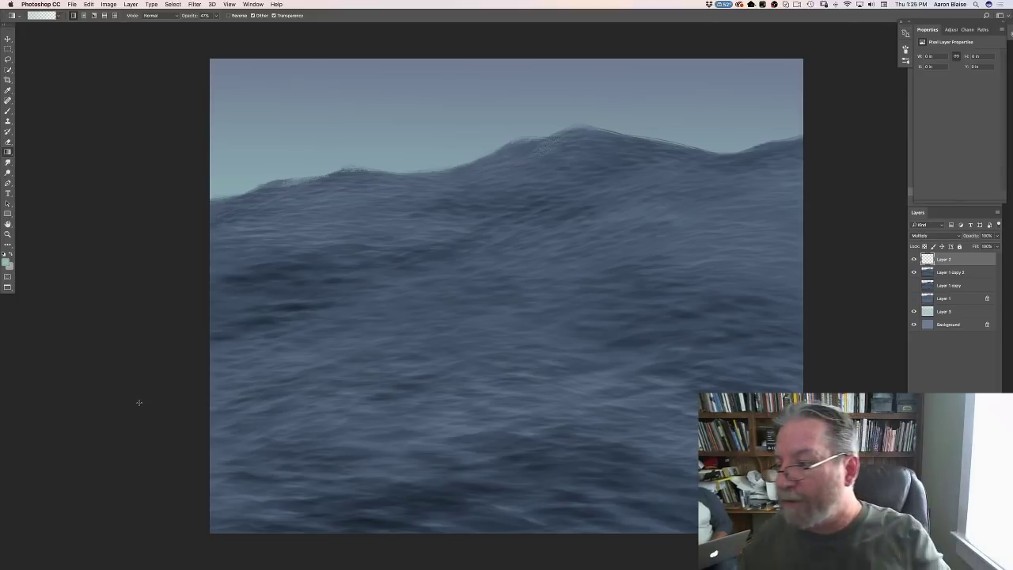
{"action": "left_click", "coordinate": [905, 49]}
{"action": "left_click", "coordinate": [950, 284]}
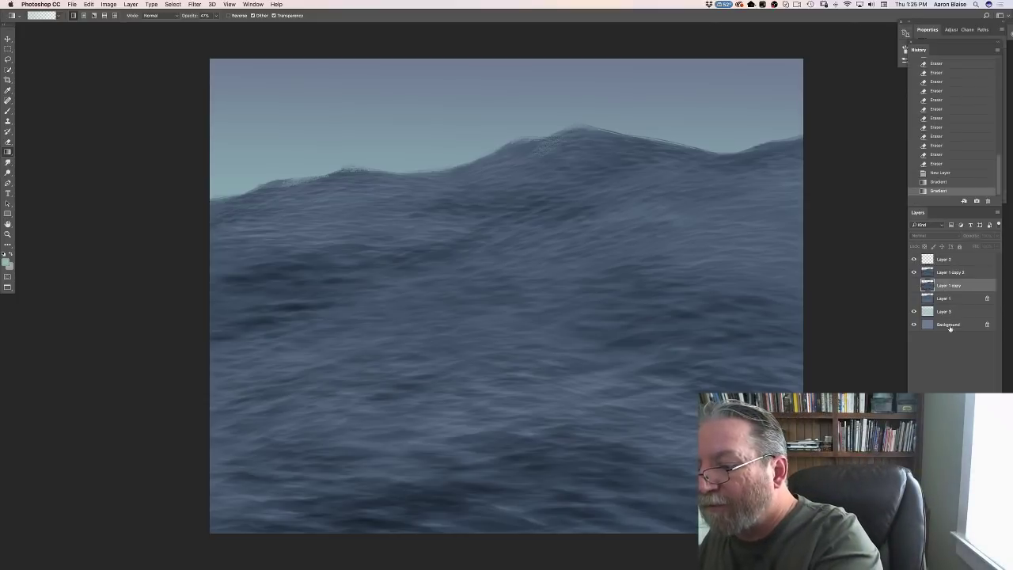
{"action": "key", "text": "ctrl+shift+alt+n"}
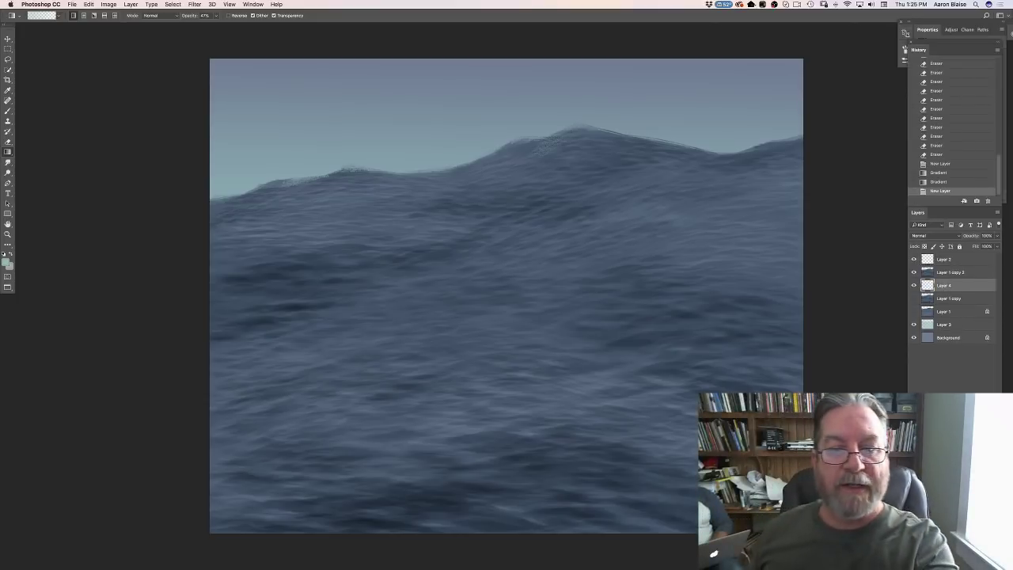
Step: Choose a lighter, muted cyan-shifted slate-blue paint colour and ready the Brush tool's tips
{"action": "left_click", "coordinate": [7, 265]}
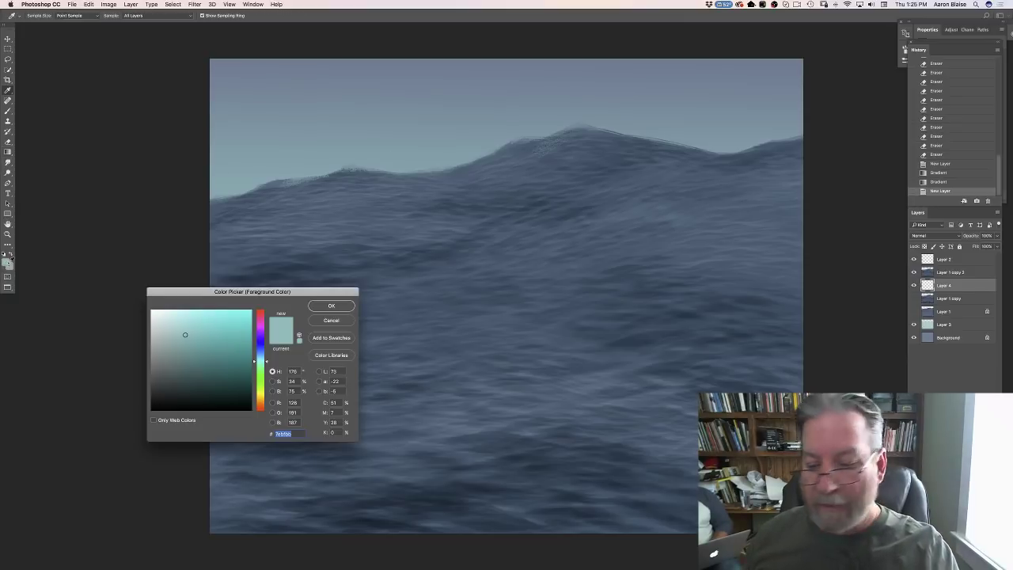
{"action": "left_click", "coordinate": [591, 323]}
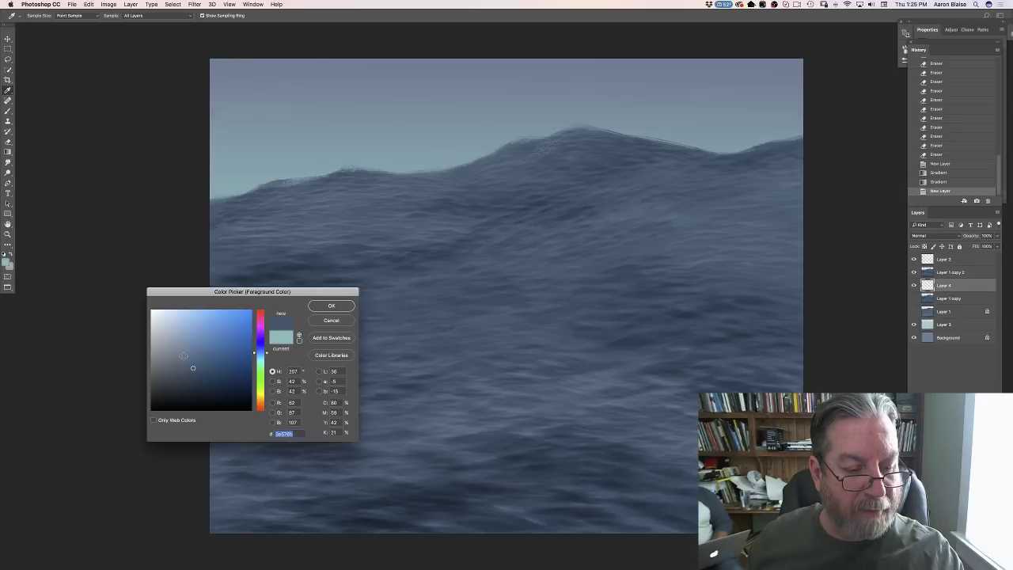
{"action": "left_click", "coordinate": [260, 358]}
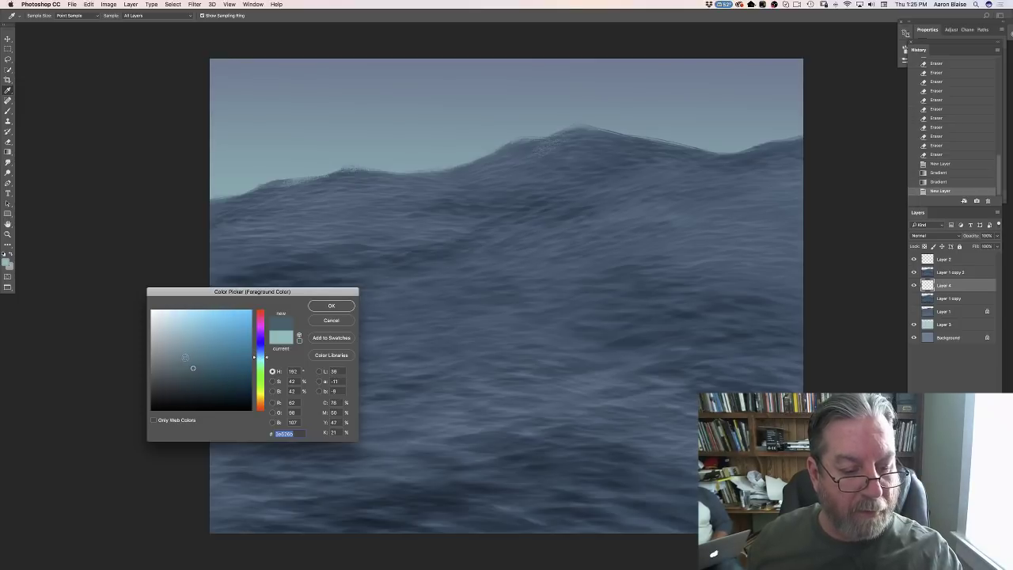
{"action": "left_click", "coordinate": [185, 357]}
{"action": "left_click", "coordinate": [322, 305]}
{"action": "key", "text": "g"}
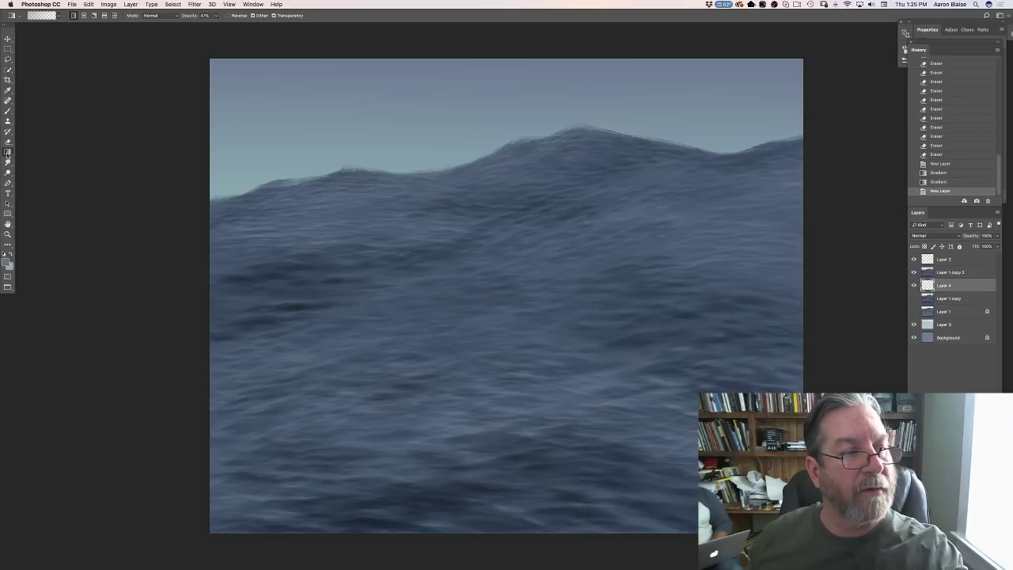
{"action": "left_click", "coordinate": [8, 111]}
{"action": "left_click", "coordinate": [31, 16]}
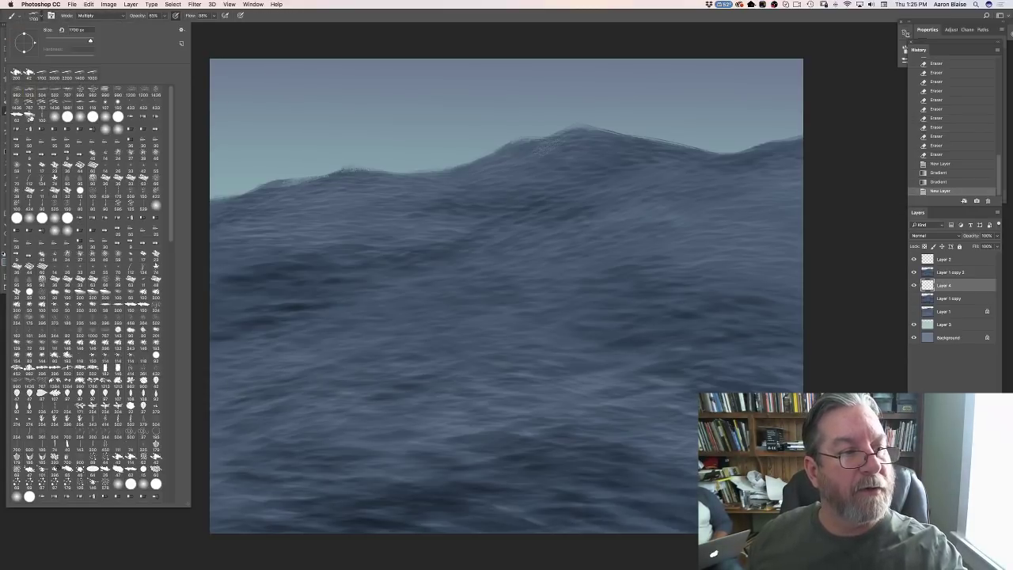
Step: Paint faint trial distant-wave strokes along the crest and right horizon on Layer 4
{"action": "left_click", "coordinate": [260, 178]}
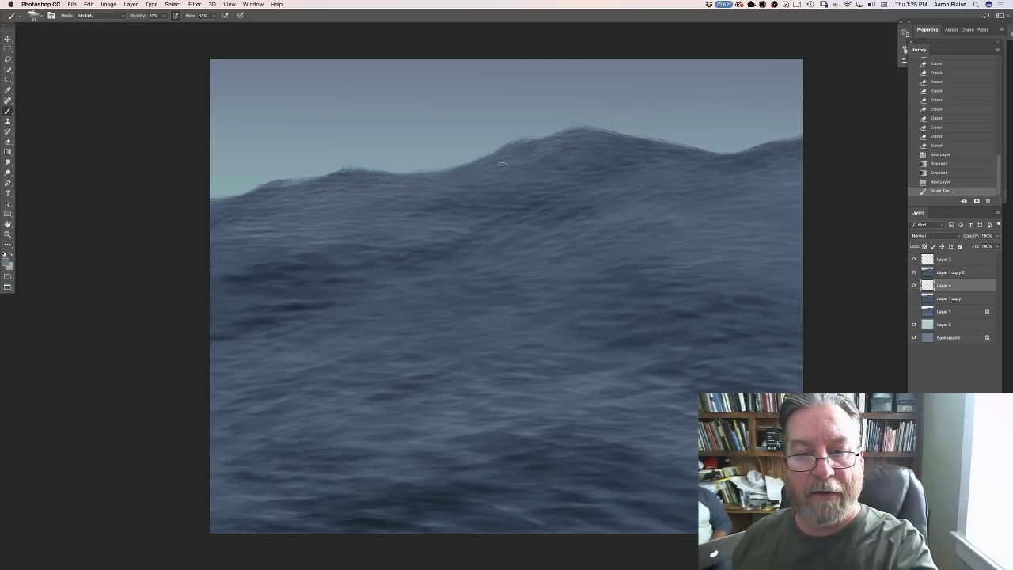
{"action": "left_click", "coordinate": [445, 158]}
{"action": "left_click", "coordinate": [411, 149], "text": "shift"}
{"action": "left_click", "coordinate": [358, 156]}
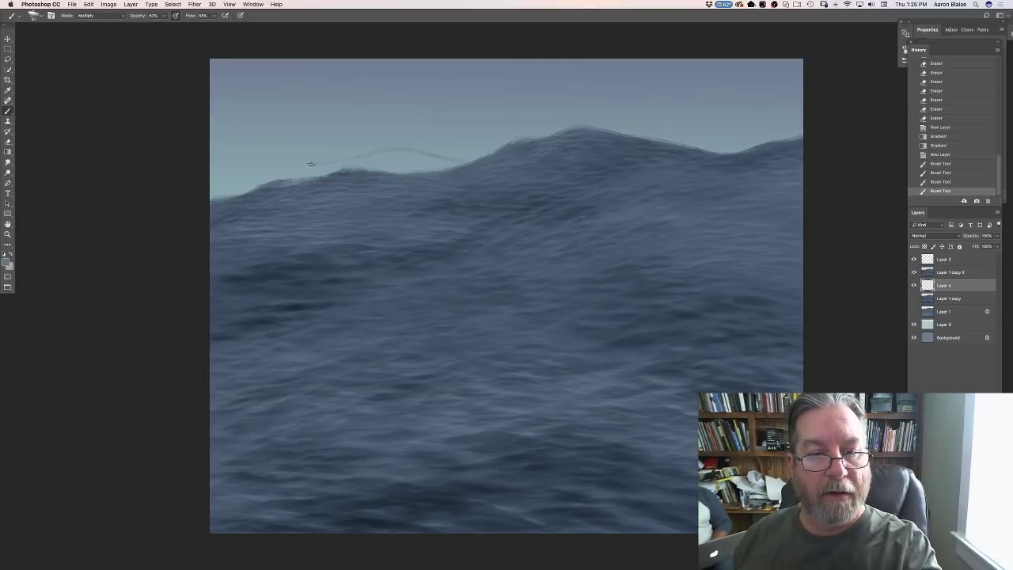
{"action": "left_click", "coordinate": [230, 175]}
{"action": "mouse_move", "coordinate": [660, 141]}
{"action": "left_mouse_down"}
{"action": "mouse_move", "coordinate": [795, 136]}
{"action": "mouse_move", "coordinate": [756, 133]}
{"action": "mouse_move", "coordinate": [716, 148]}
{"action": "mouse_move", "coordinate": [691, 138]}
{"action": "left_mouse_up"}
{"action": "left_click", "coordinate": [766, 156]}
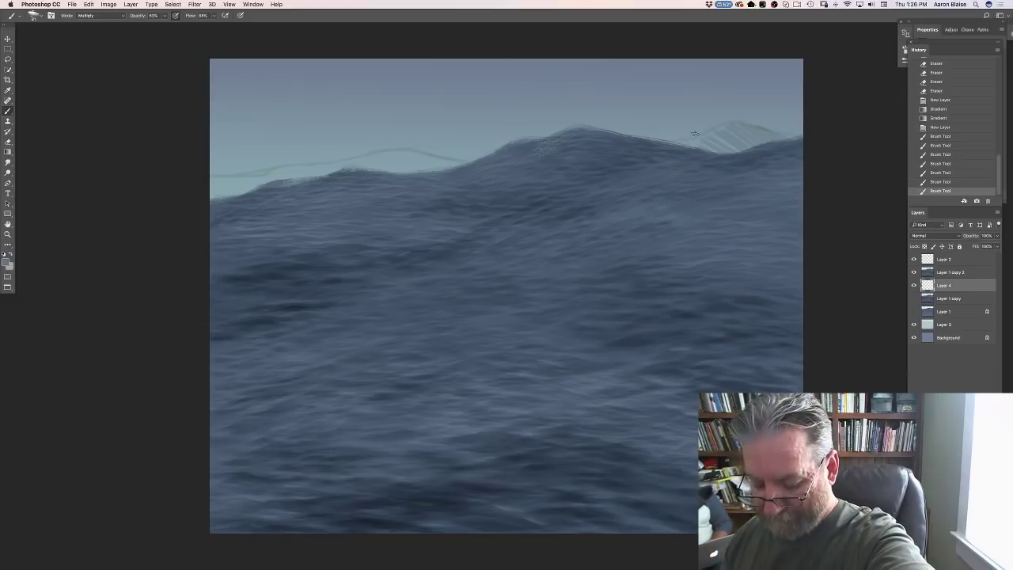
Step: Reset the brush to 100% opacity and Normal mode, then delete Layer 4
{"action": "left_click", "coordinate": [164, 16]}
{"action": "left_click_drag", "start_coordinate": [159, 25], "coordinate": [184, 26]}
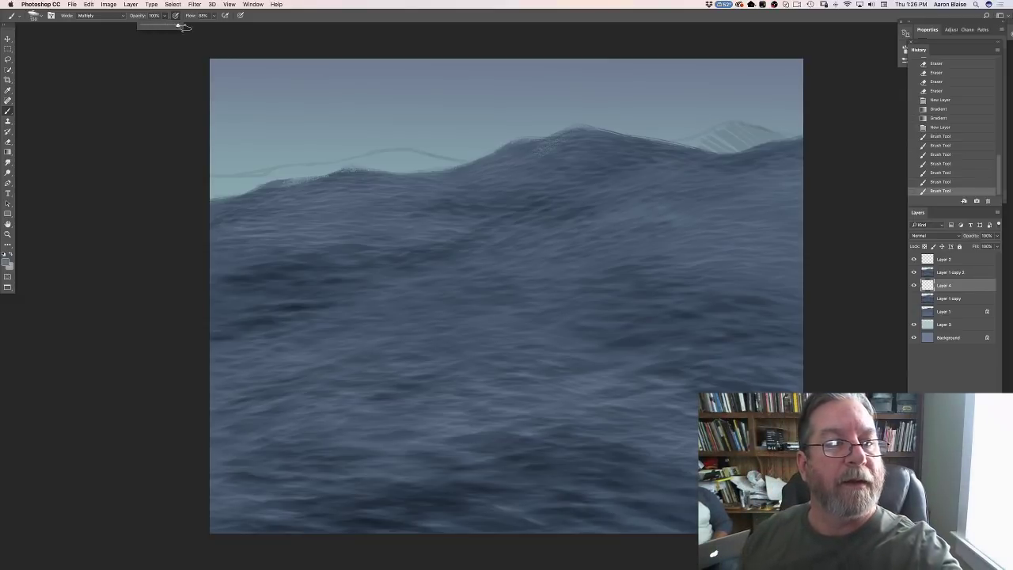
{"action": "mouse_move", "coordinate": [714, 127]}
{"action": "left_mouse_down"}
{"action": "mouse_move", "coordinate": [696, 143]}
{"action": "mouse_move", "coordinate": [671, 141]}
{"action": "mouse_move", "coordinate": [710, 144]}
{"action": "mouse_move", "coordinate": [691, 150]}
{"action": "mouse_move", "coordinate": [711, 158]}
{"action": "left_mouse_up"}
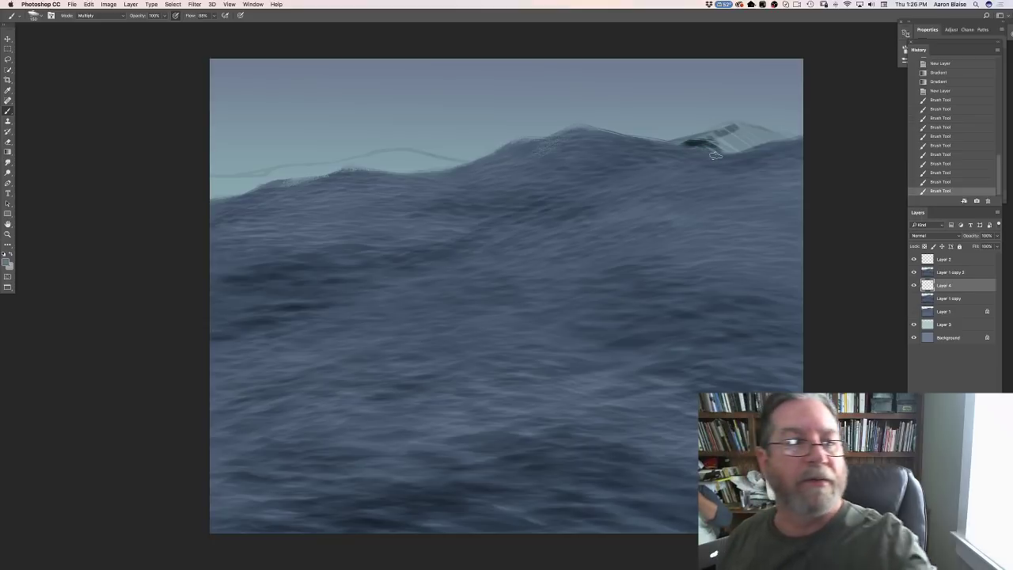
{"action": "left_click", "coordinate": [89, 15]}
{"action": "left_click", "coordinate": [83, 9]}
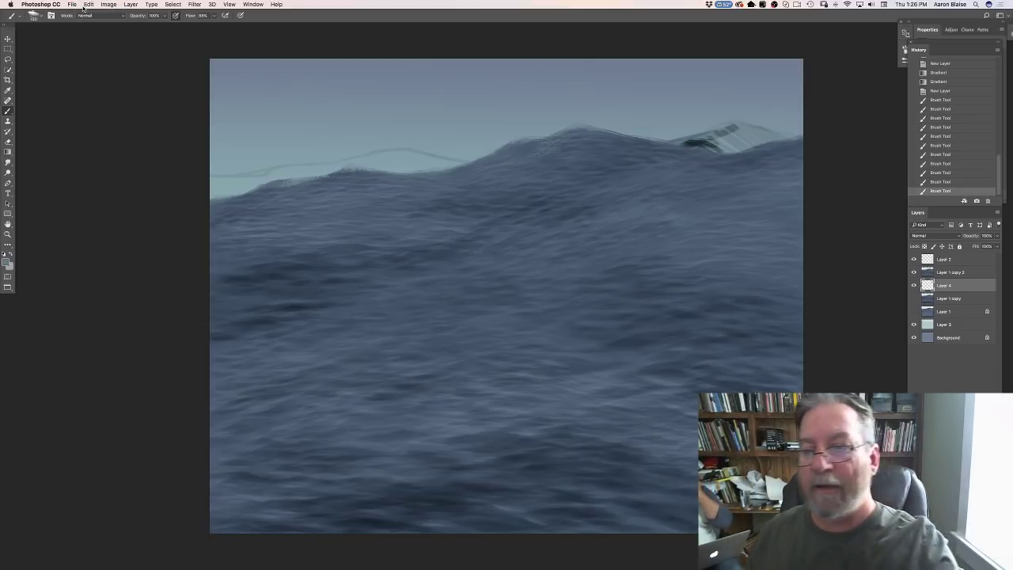
{"action": "left_click_drag", "start_coordinate": [943, 286], "coordinate": [986, 412]}
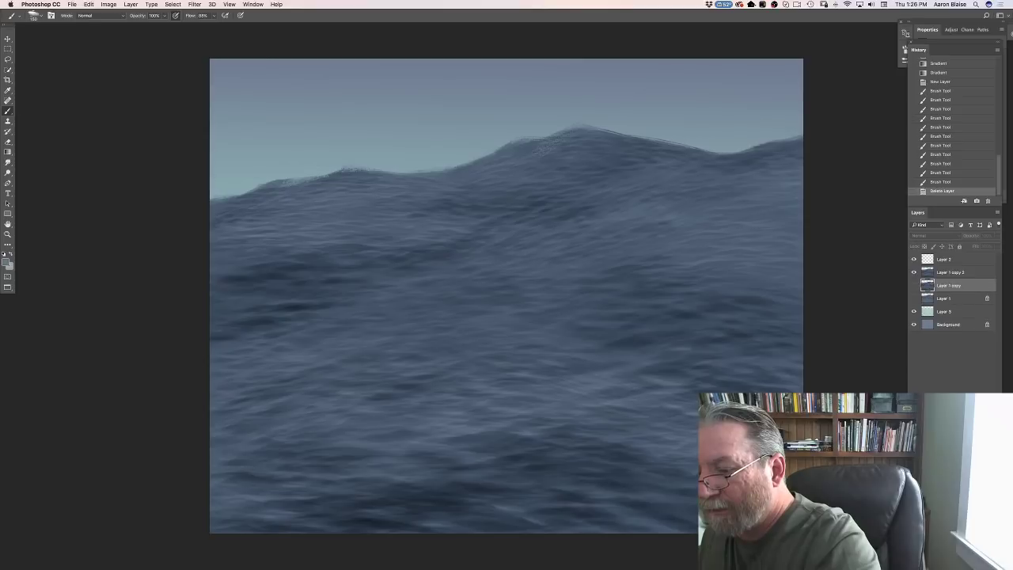
Step: Add a new layer, sketch distant wave outlines behind the crest, then discard them
{"action": "key", "text": "ctrl+shift+alt+n"}
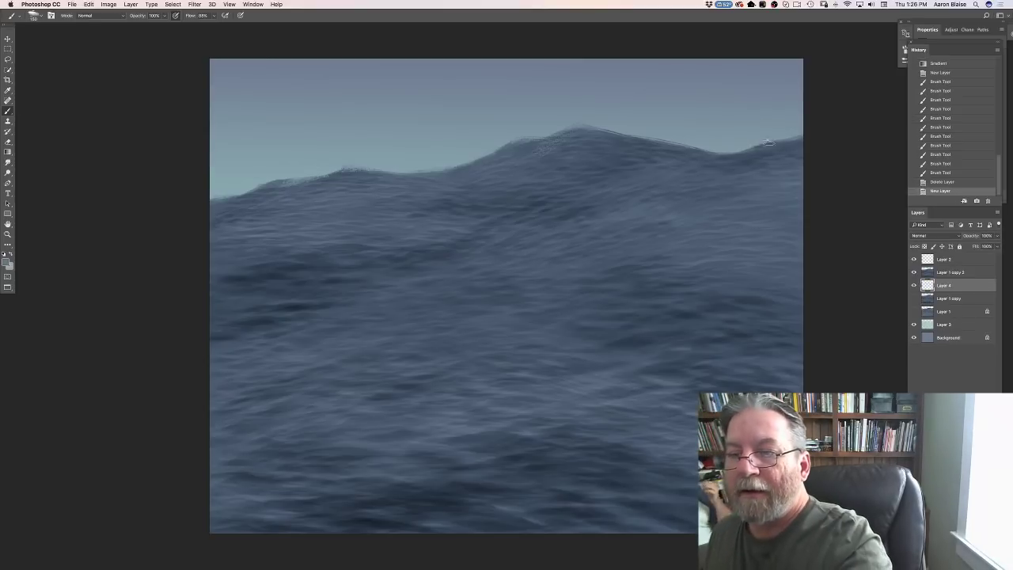
{"action": "mouse_move", "coordinate": [809, 130]}
{"action": "left_mouse_down"}
{"action": "mouse_move", "coordinate": [755, 121]}
{"action": "mouse_move", "coordinate": [677, 145]}
{"action": "mouse_move", "coordinate": [761, 123]}
{"action": "mouse_move", "coordinate": [659, 139]}
{"action": "mouse_move", "coordinate": [747, 123]}
{"action": "mouse_move", "coordinate": [784, 131]}
{"action": "mouse_move", "coordinate": [741, 126]}
{"action": "mouse_move", "coordinate": [745, 144]}
{"action": "mouse_move", "coordinate": [685, 148]}
{"action": "left_mouse_up"}
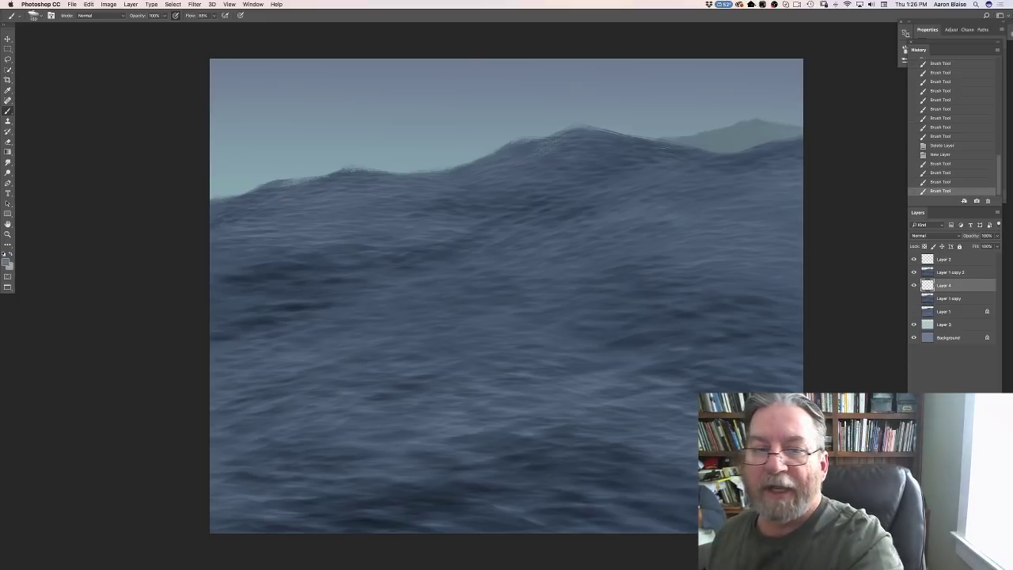
{"action": "mouse_move", "coordinate": [529, 154]}
{"action": "left_mouse_down"}
{"action": "mouse_move", "coordinate": [201, 175]}
{"action": "mouse_move", "coordinate": [264, 161]}
{"action": "mouse_move", "coordinate": [418, 158]}
{"action": "mouse_move", "coordinate": [334, 152]}
{"action": "mouse_move", "coordinate": [215, 172]}
{"action": "mouse_move", "coordinate": [310, 158]}
{"action": "mouse_move", "coordinate": [242, 151]}
{"action": "mouse_move", "coordinate": [191, 163]}
{"action": "mouse_move", "coordinate": [234, 152]}
{"action": "mouse_move", "coordinate": [471, 162]}
{"action": "mouse_move", "coordinate": [432, 155]}
{"action": "mouse_move", "coordinate": [445, 170]}
{"action": "mouse_move", "coordinate": [316, 160]}
{"action": "mouse_move", "coordinate": [306, 171]}
{"action": "mouse_move", "coordinate": [247, 163]}
{"action": "mouse_move", "coordinate": [271, 180]}
{"action": "mouse_move", "coordinate": [216, 193]}
{"action": "left_mouse_up"}
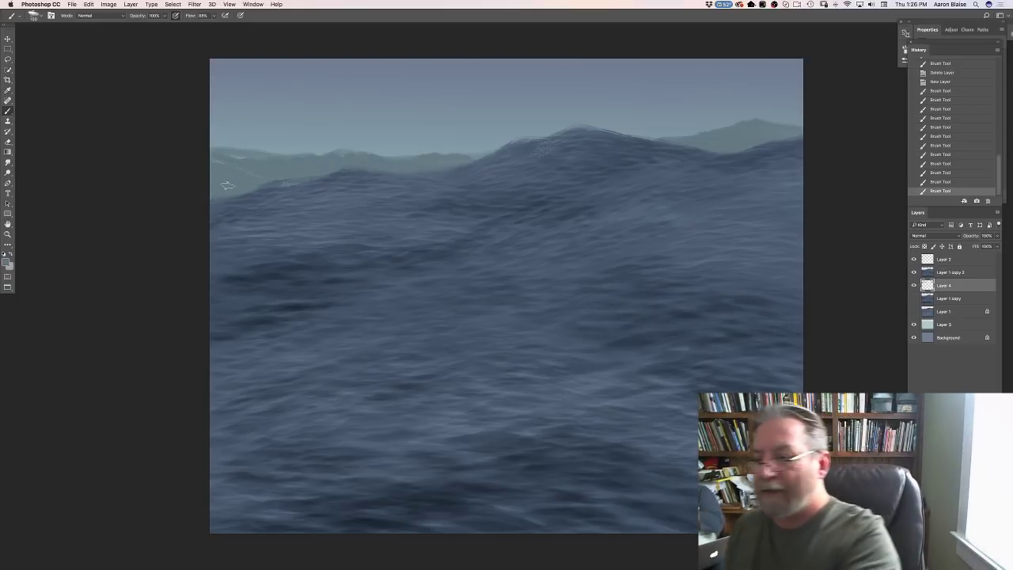
{"action": "key", "text": "Delete"}
Step: On a fresh layer, paint grey-green wave silhouettes along the left and right horizon
{"action": "key", "text": "super+shift+alt+n"}
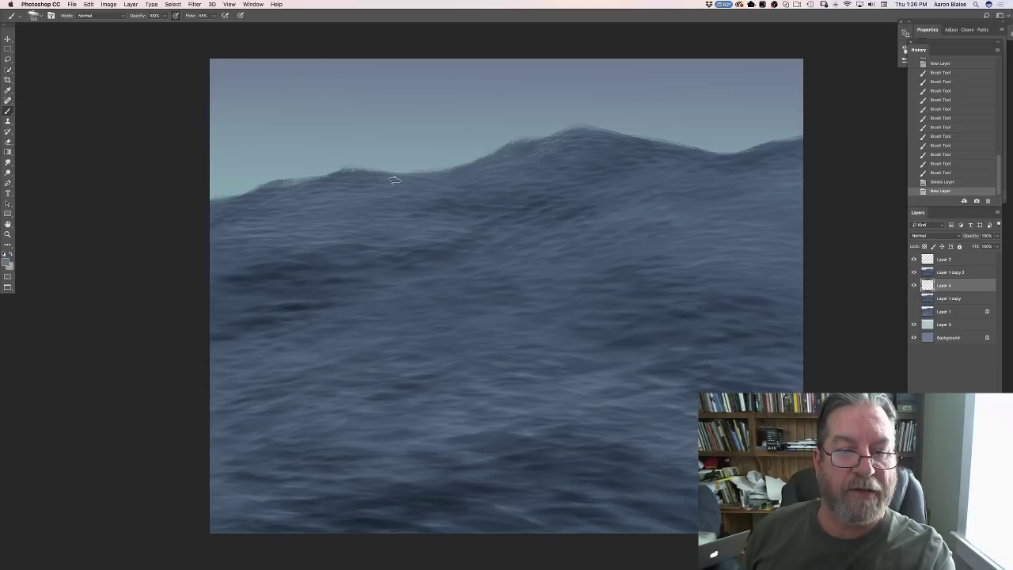
{"action": "mouse_move", "coordinate": [447, 169]}
{"action": "left_mouse_down"}
{"action": "mouse_move", "coordinate": [356, 151]}
{"action": "mouse_move", "coordinate": [266, 157]}
{"action": "mouse_move", "coordinate": [197, 137]}
{"action": "left_mouse_up"}
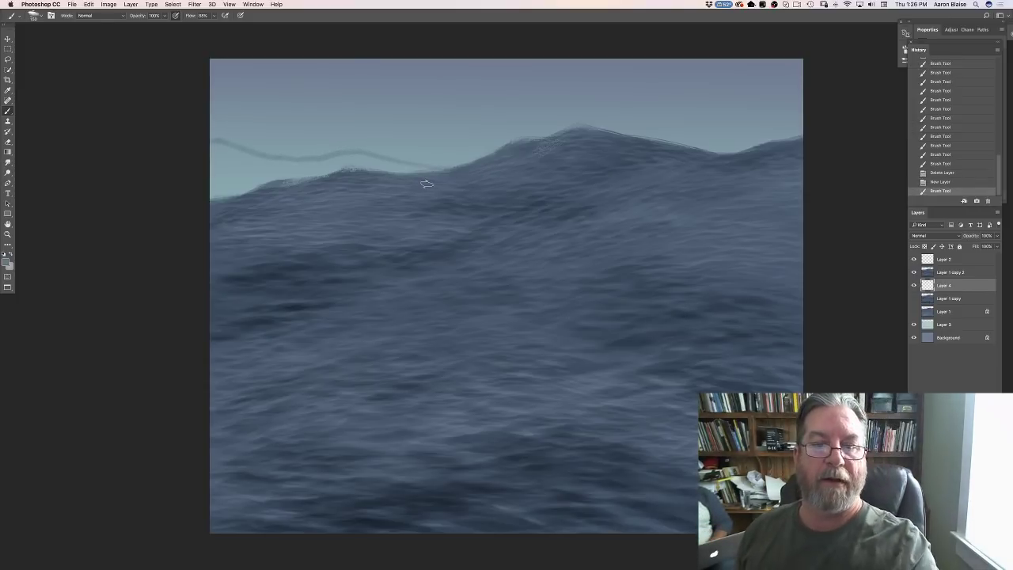
{"action": "mouse_move", "coordinate": [426, 184]}
{"action": "left_mouse_down"}
{"action": "mouse_move", "coordinate": [355, 154]}
{"action": "mouse_move", "coordinate": [355, 166]}
{"action": "mouse_move", "coordinate": [301, 162]}
{"action": "mouse_move", "coordinate": [309, 177]}
{"action": "mouse_move", "coordinate": [257, 162]}
{"action": "mouse_move", "coordinate": [261, 185]}
{"action": "mouse_move", "coordinate": [214, 144]}
{"action": "mouse_move", "coordinate": [218, 179]}
{"action": "mouse_move", "coordinate": [203, 210]}
{"action": "left_mouse_up"}
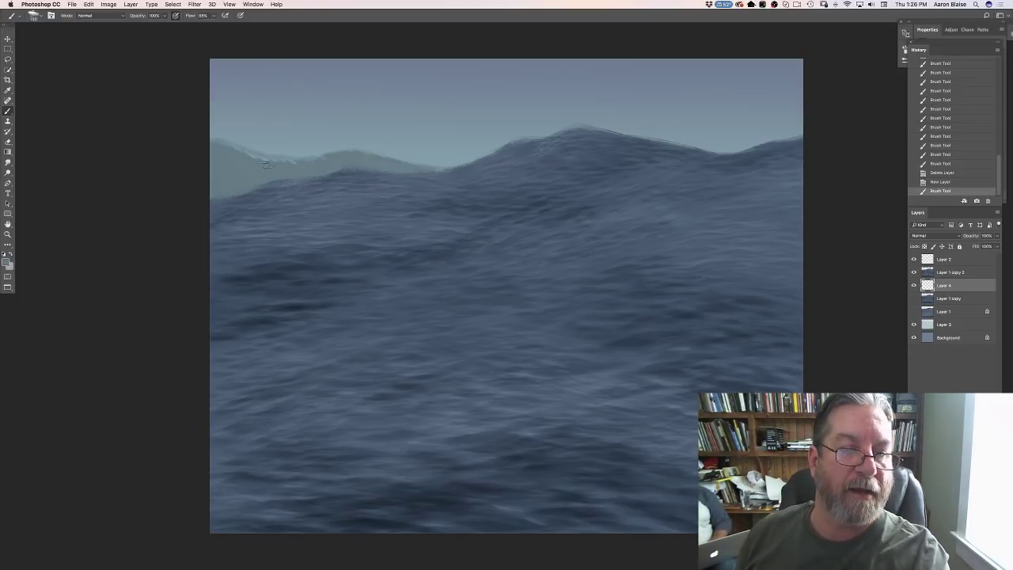
{"action": "mouse_move", "coordinate": [238, 147]}
{"action": "left_mouse_down"}
{"action": "mouse_move", "coordinate": [212, 136]}
{"action": "mouse_move", "coordinate": [279, 159]}
{"action": "mouse_move", "coordinate": [380, 156]}
{"action": "left_mouse_up"}
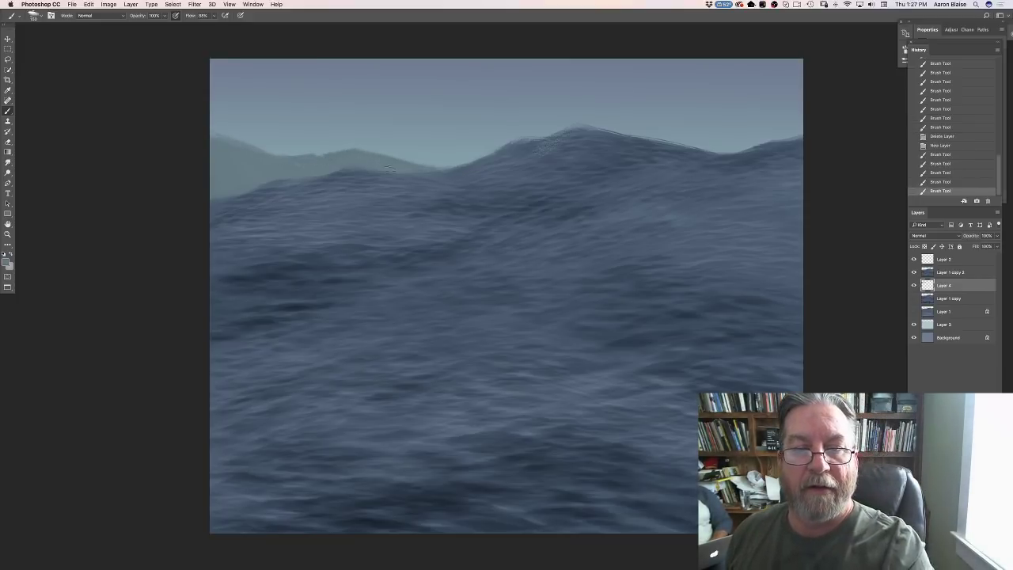
{"action": "left_click_drag", "start_coordinate": [290, 164], "coordinate": [230, 159]}
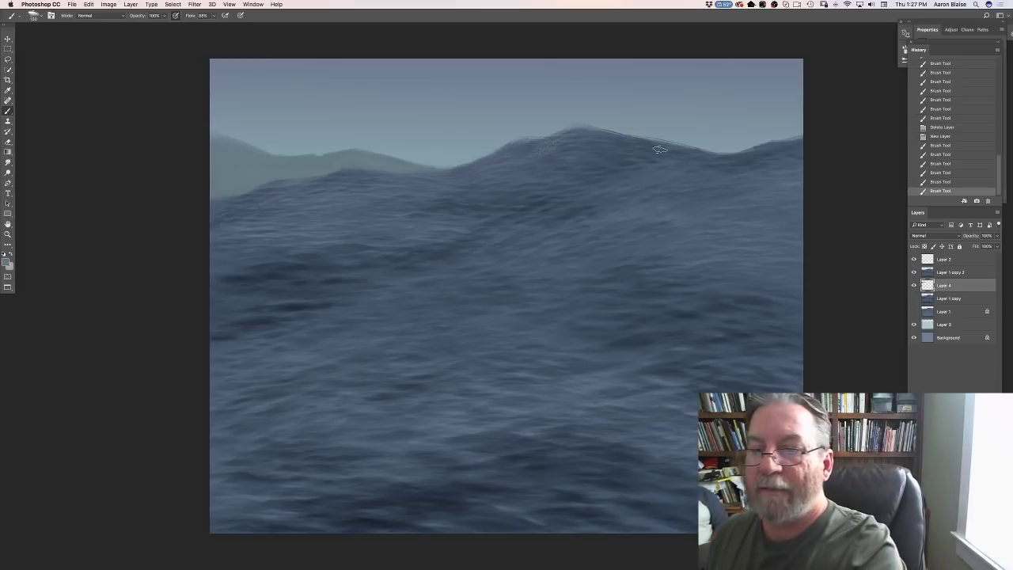
{"action": "left_click_drag", "start_coordinate": [669, 147], "coordinate": [740, 151]}
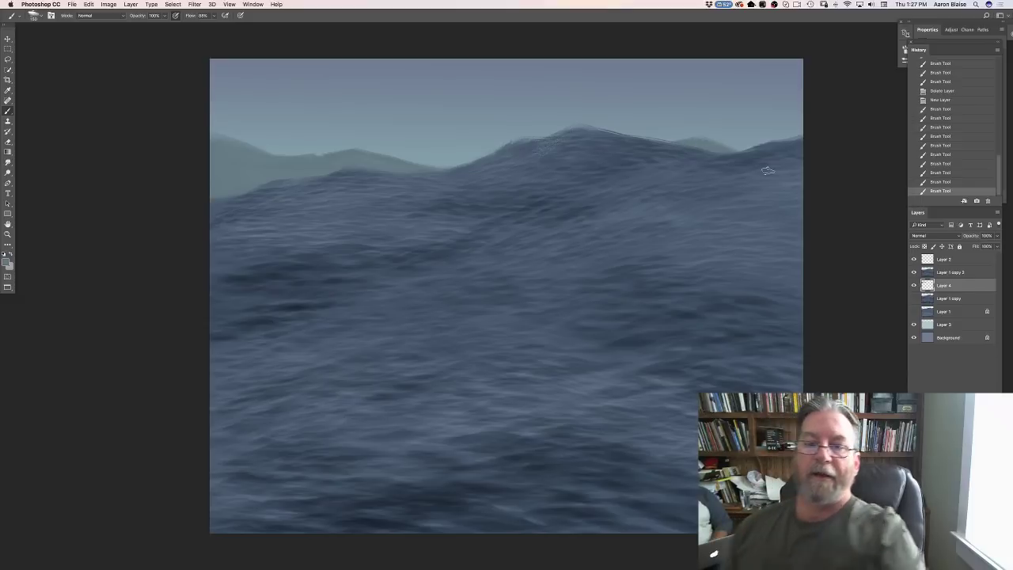
{"action": "mouse_move", "coordinate": [224, 150]}
{"action": "left_mouse_down"}
{"action": "mouse_move", "coordinate": [302, 160]}
{"action": "mouse_move", "coordinate": [364, 153]}
{"action": "left_mouse_up"}
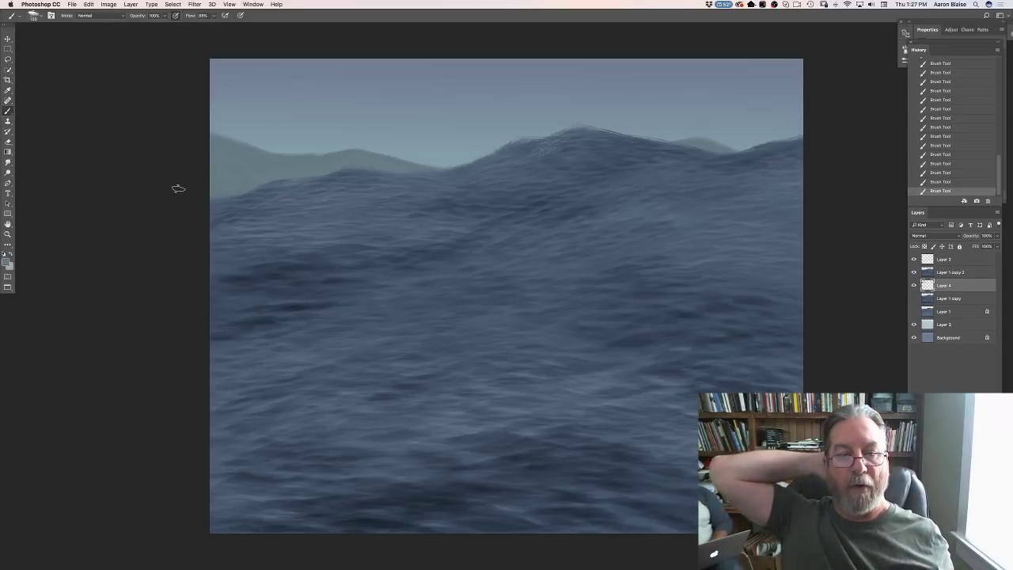
Step: Choose a bluer grey foreground colour and lock Layer 4's transparent pixels
{"action": "left_click", "coordinate": [7, 262]}
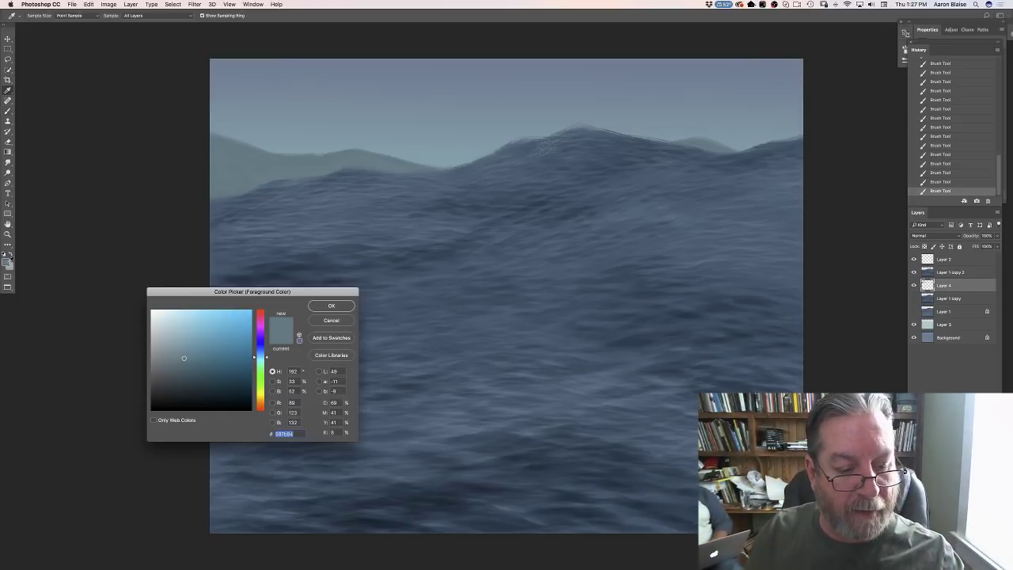
{"action": "left_click_drag", "start_coordinate": [253, 365], "coordinate": [255, 354]}
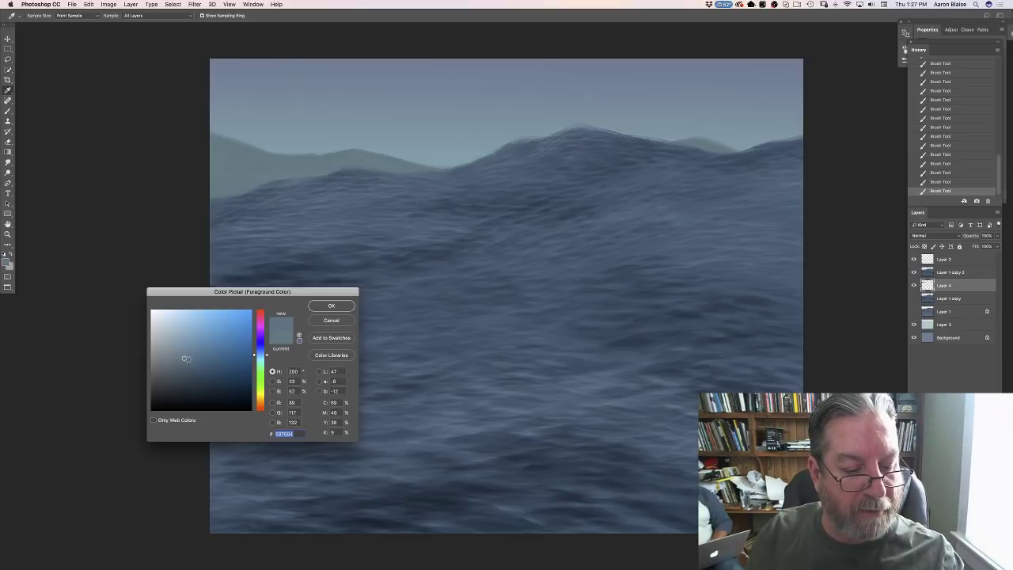
{"action": "left_click", "coordinate": [315, 306]}
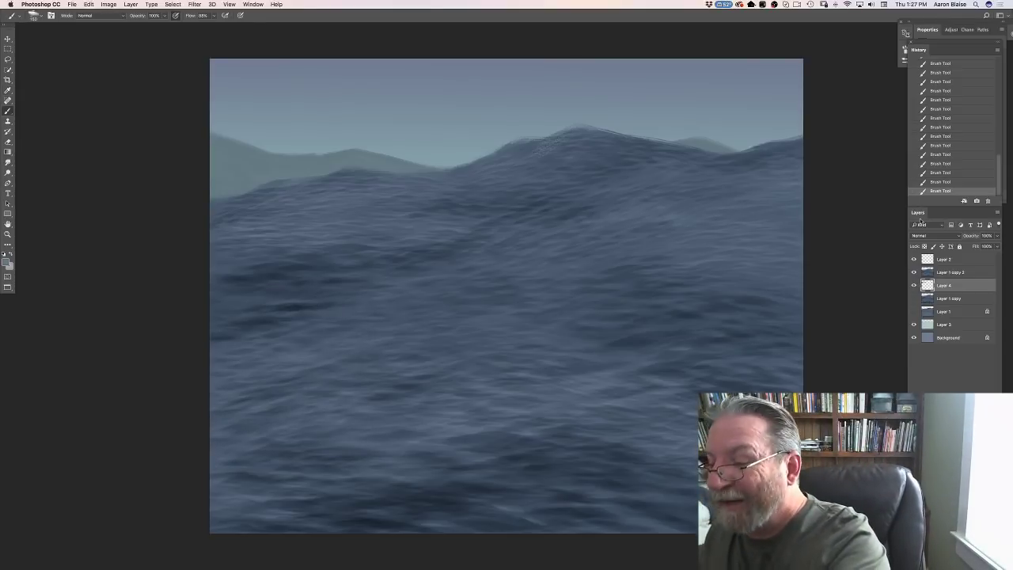
{"action": "left_click", "coordinate": [925, 246]}
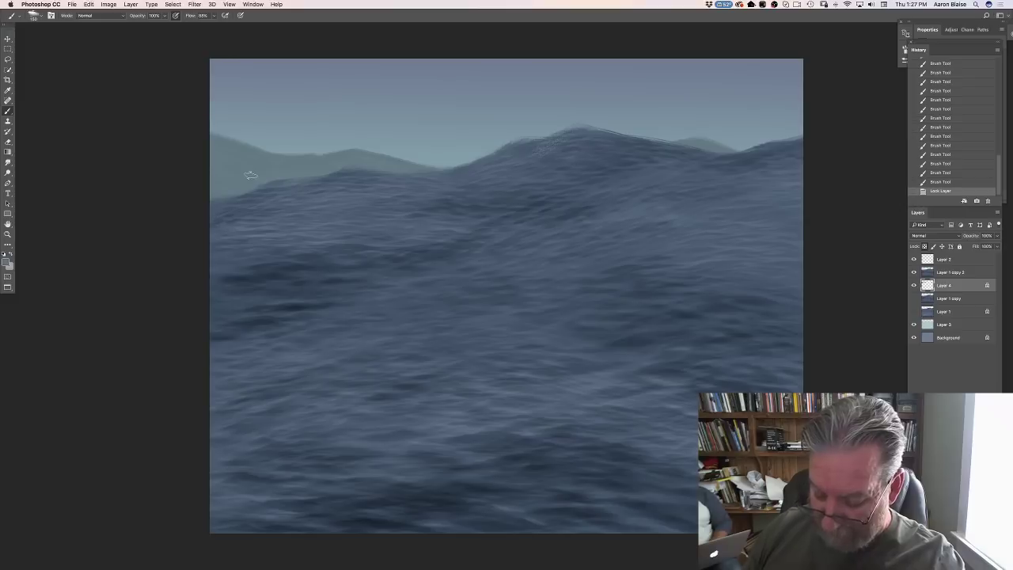
Step: Brush blue-grey shading over the left hill ridge and the distant wave on the right
{"action": "left_click_drag", "start_coordinate": [250, 175], "coordinate": [207, 140]}
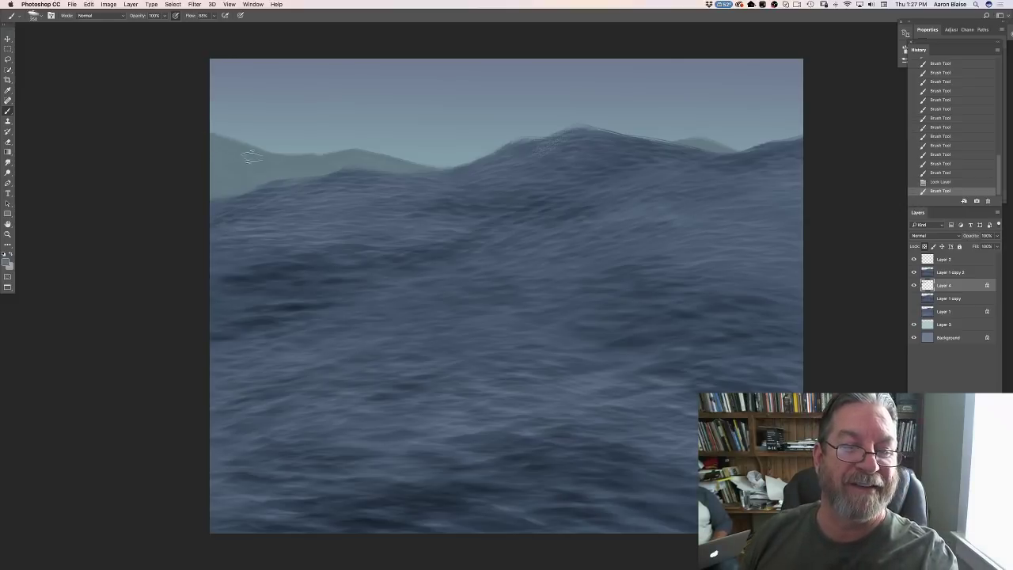
{"action": "left_click_drag", "start_coordinate": [283, 165], "coordinate": [196, 135]}
{"action": "left_click_drag", "start_coordinate": [319, 177], "coordinate": [194, 151]}
{"action": "mouse_move", "coordinate": [289, 166]}
{"action": "left_mouse_down"}
{"action": "mouse_move", "coordinate": [190, 154]}
{"action": "mouse_move", "coordinate": [212, 172]}
{"action": "mouse_move", "coordinate": [203, 187]}
{"action": "left_mouse_up"}
{"action": "mouse_move", "coordinate": [333, 178]}
{"action": "left_mouse_down"}
{"action": "mouse_move", "coordinate": [299, 159]}
{"action": "mouse_move", "coordinate": [261, 156]}
{"action": "left_mouse_up"}
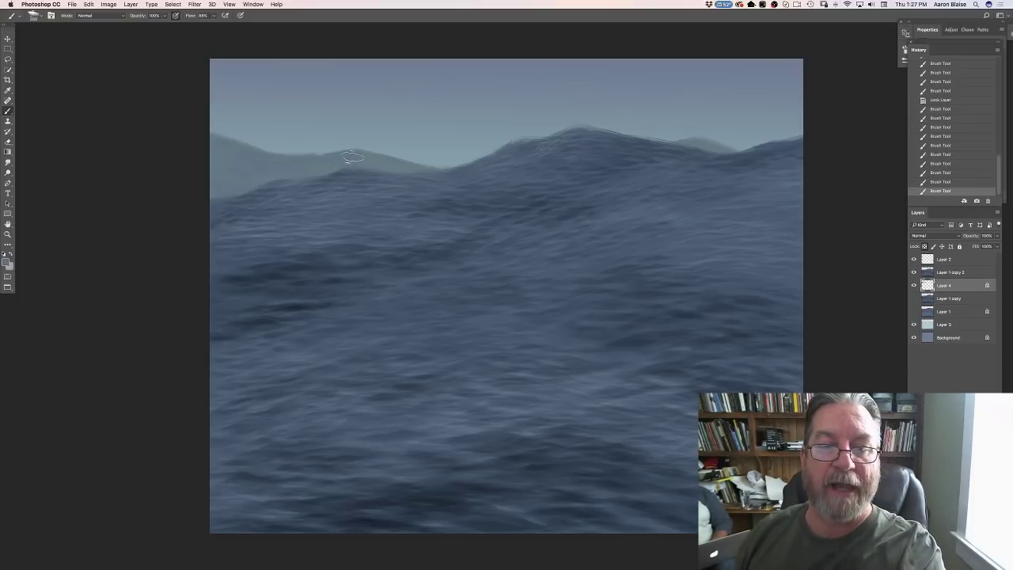
{"action": "mouse_move", "coordinate": [355, 158]}
{"action": "left_mouse_down"}
{"action": "mouse_move", "coordinate": [285, 162]}
{"action": "mouse_move", "coordinate": [221, 137]}
{"action": "left_mouse_up"}
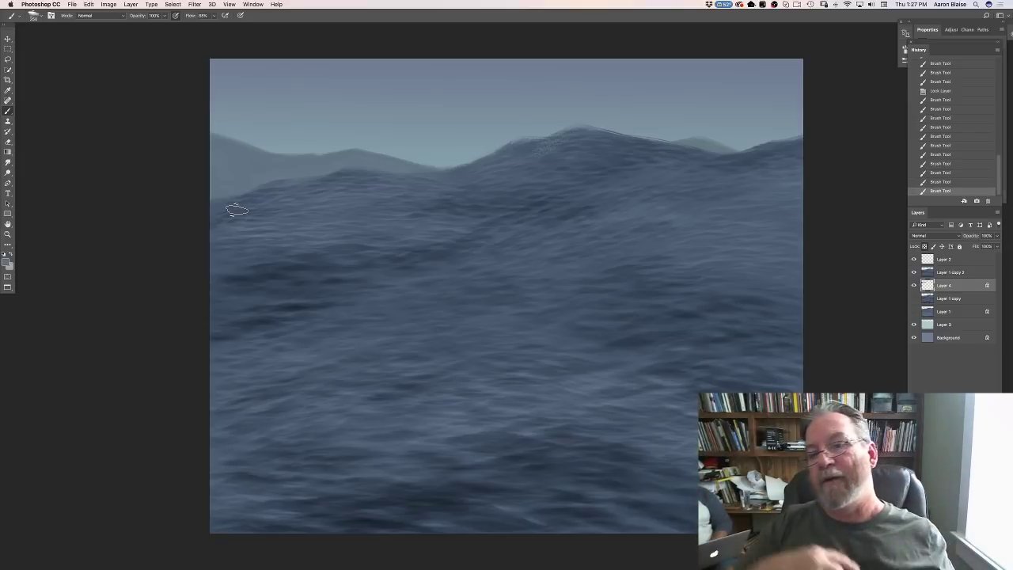
{"action": "mouse_move", "coordinate": [673, 142]}
{"action": "left_mouse_down"}
{"action": "mouse_move", "coordinate": [669, 154]}
{"action": "mouse_move", "coordinate": [712, 152]}
{"action": "left_mouse_up"}
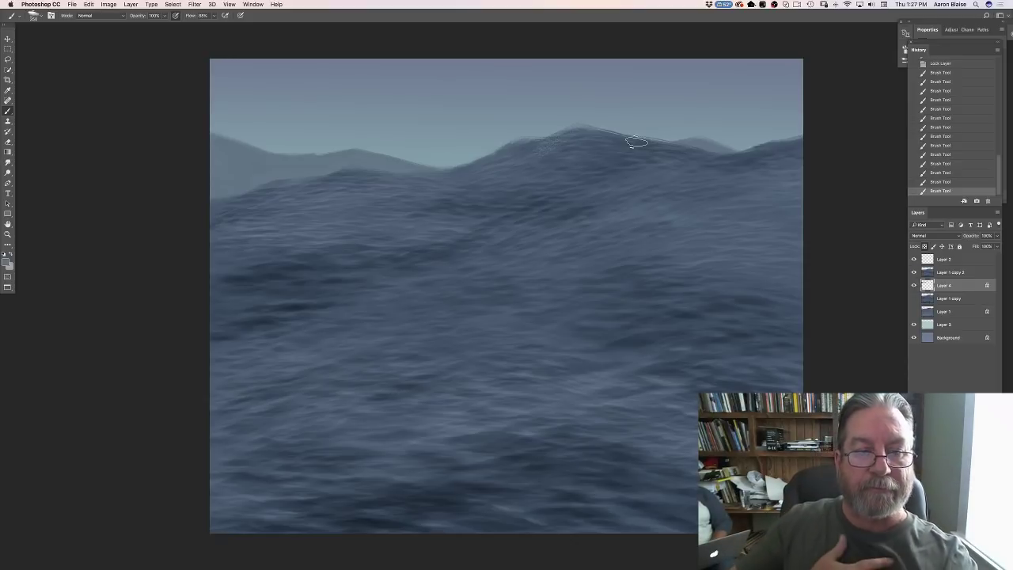
{"action": "left_click_drag", "start_coordinate": [266, 165], "coordinate": [274, 199]}
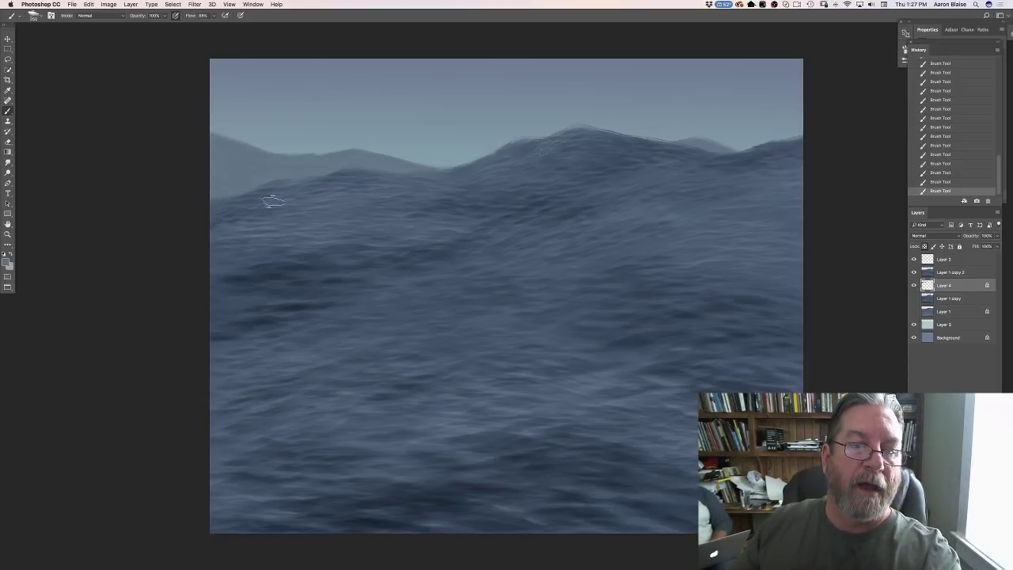
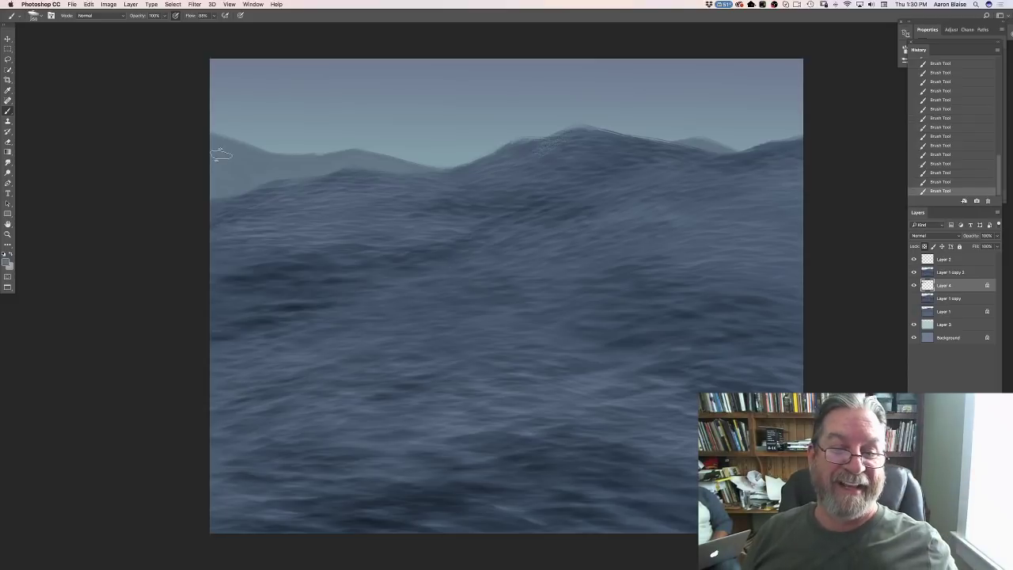
Step: Set the foreground colour to a lighter blue-grey
{"action": "left_click", "coordinate": [6, 262]}
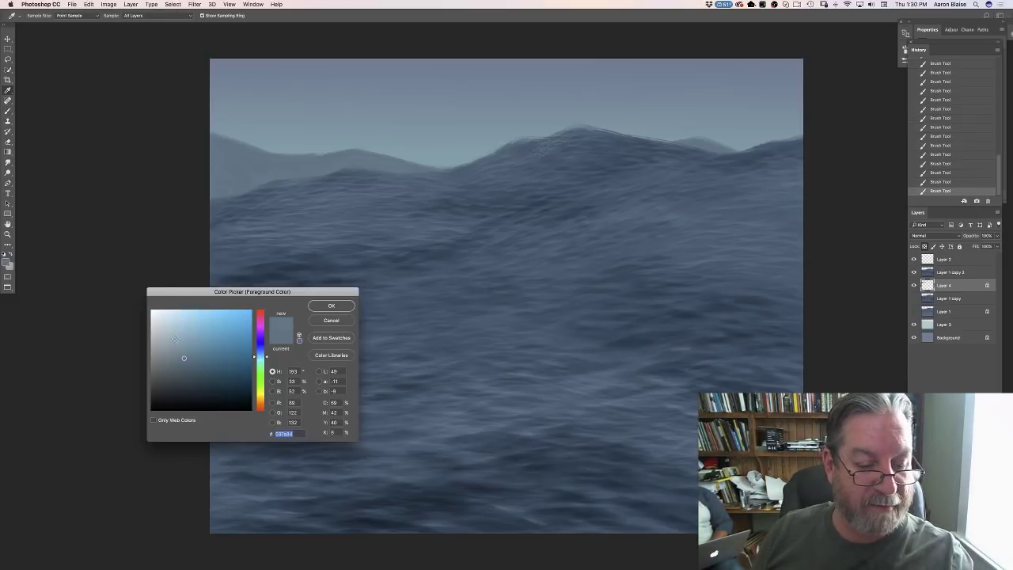
{"action": "left_click", "coordinate": [176, 334]}
{"action": "left_click", "coordinate": [326, 308]}
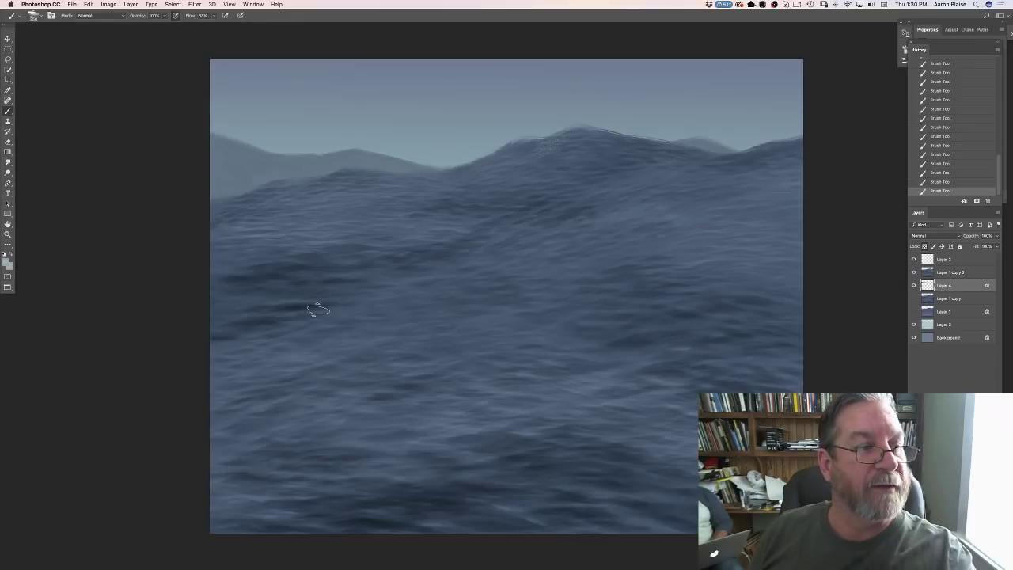
Step: Load a textured brush preset and zoom out to see the whole painting
{"action": "left_click", "coordinate": [33, 16]}
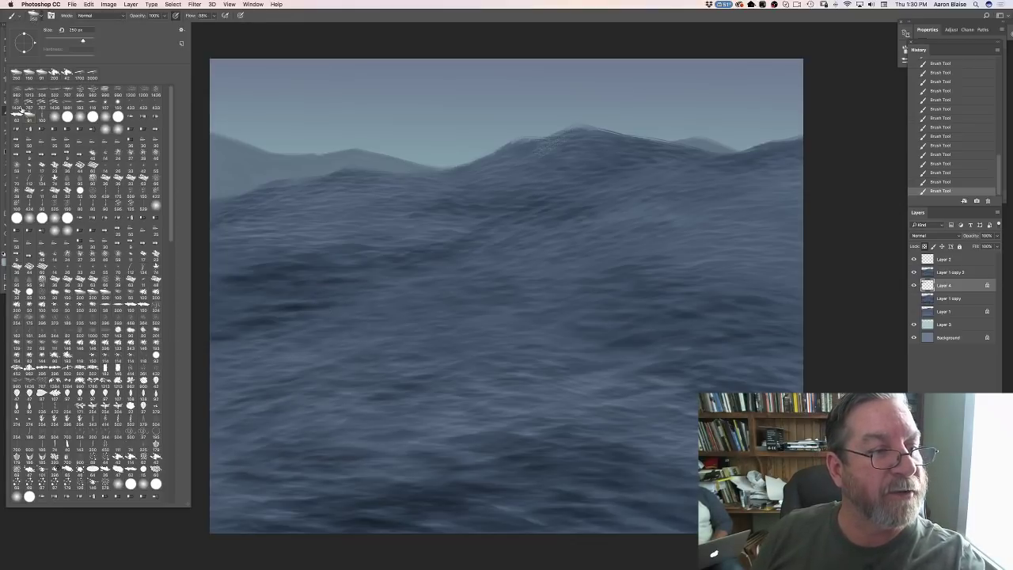
{"action": "left_click", "coordinate": [17, 93]}
{"action": "left_click", "coordinate": [243, 42]}
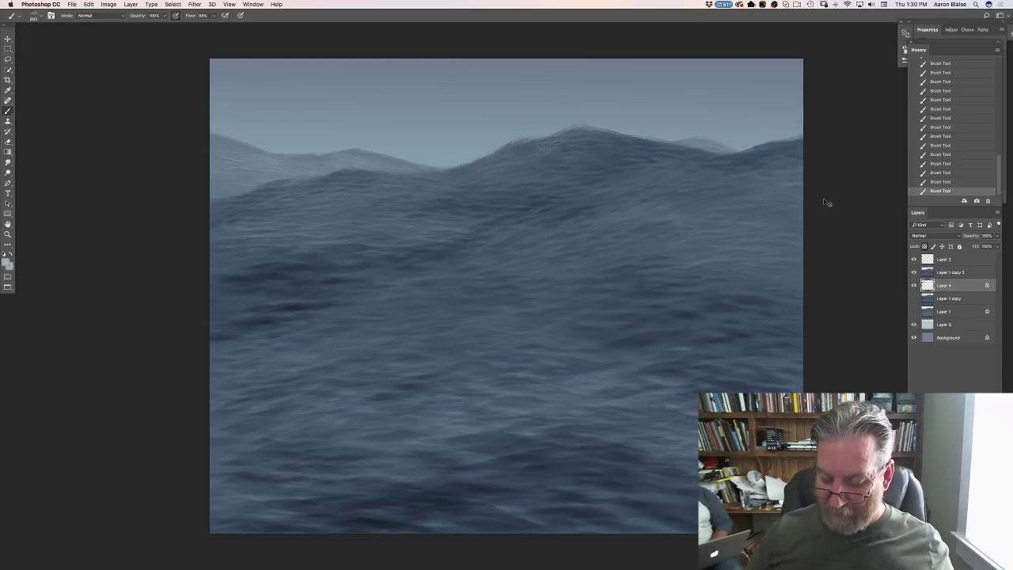
{"action": "key", "text": "super+minus"}
{"action": "key", "text": "super+minus"}
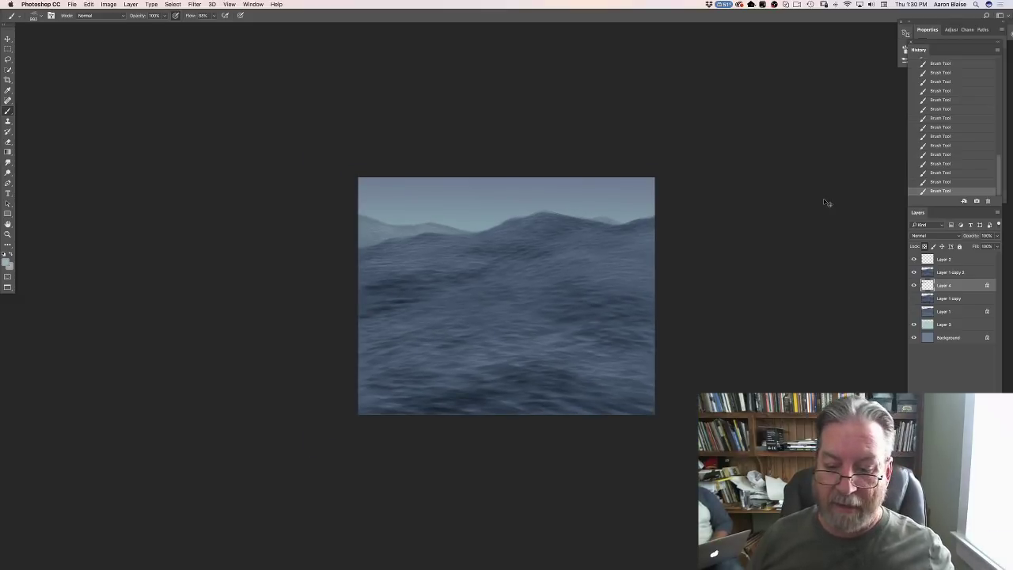
{"action": "key", "text": "super+plus"}
{"action": "key", "text": "super+plus"}
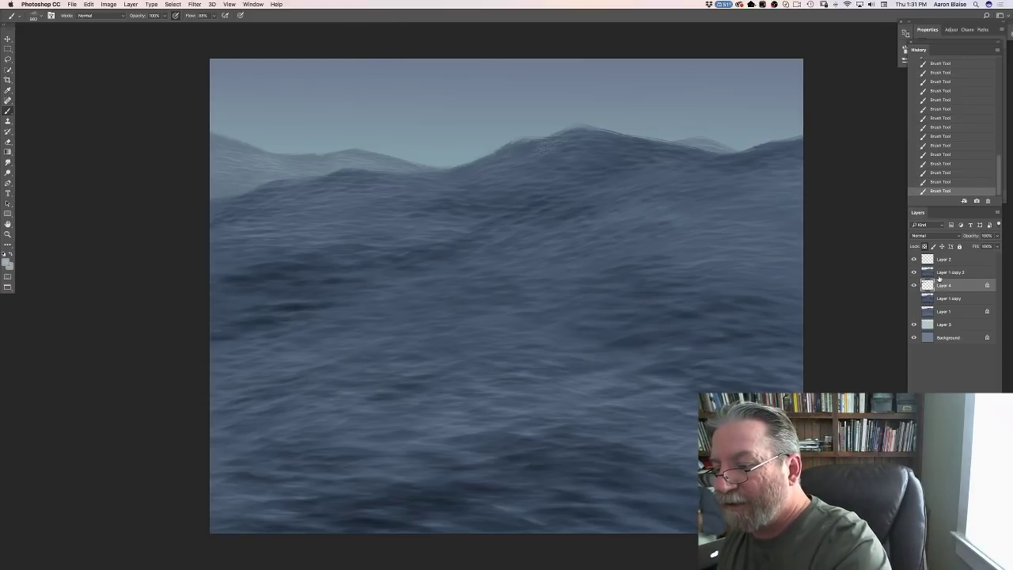
Step: Add Layer 5 above Layer 3, set a pale yellow foreground, and choose the Radial Gradient
{"action": "left_click", "coordinate": [946, 324]}
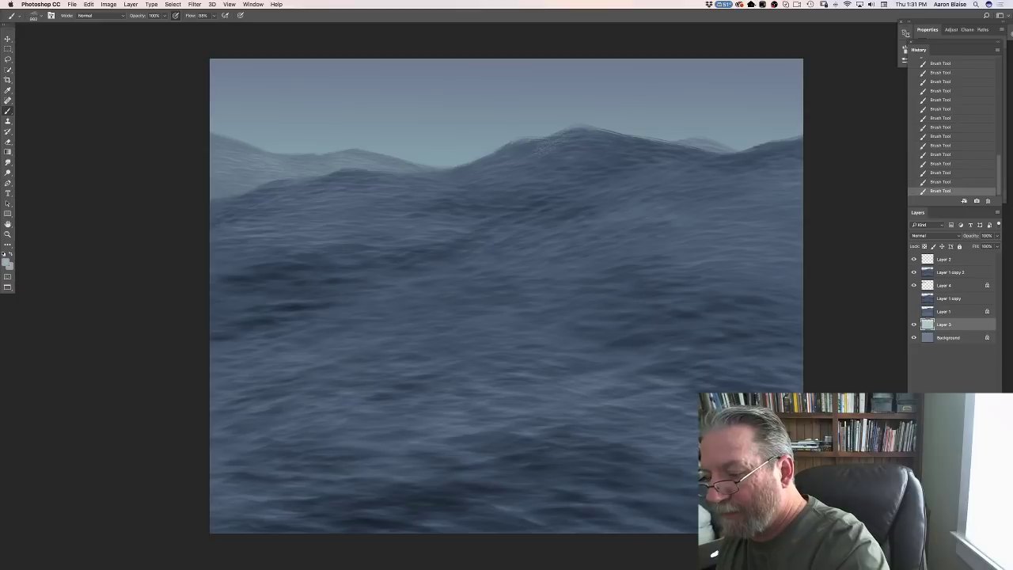
{"action": "key", "text": "super+shift+alt+n"}
{"action": "left_click", "coordinate": [7, 260]}
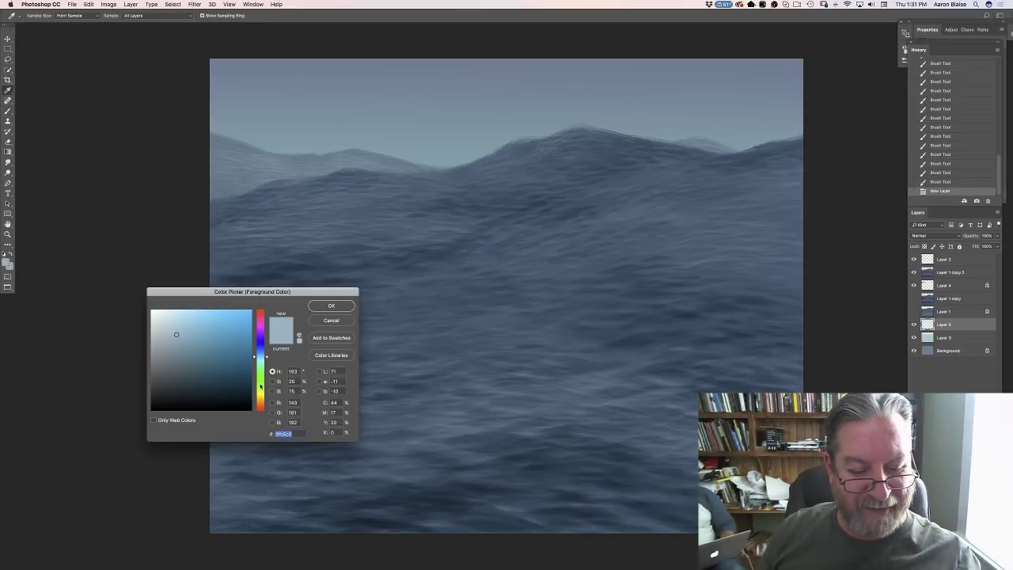
{"action": "left_click", "coordinate": [261, 396]}
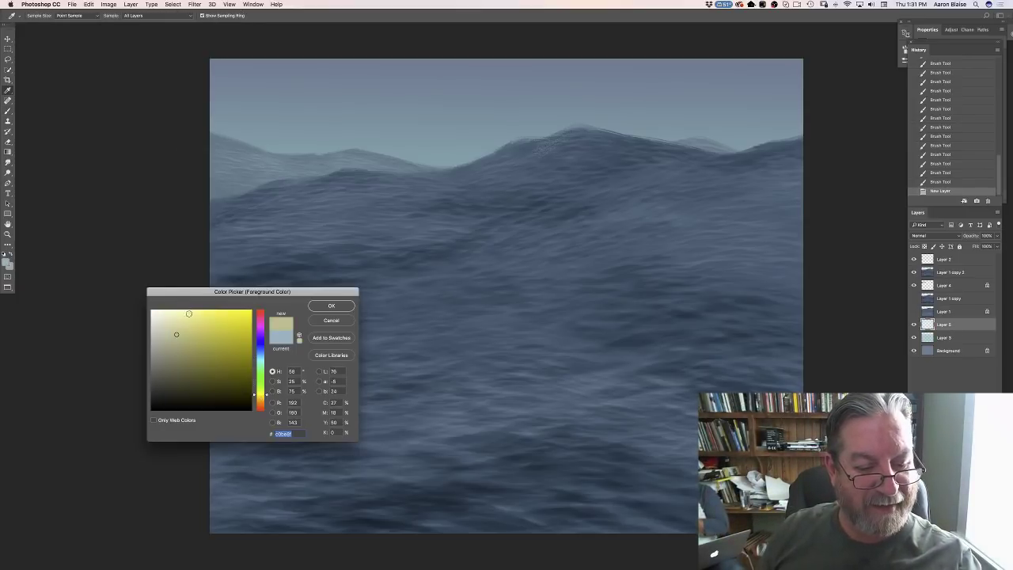
{"action": "left_click_drag", "start_coordinate": [261, 395], "coordinate": [260, 397]}
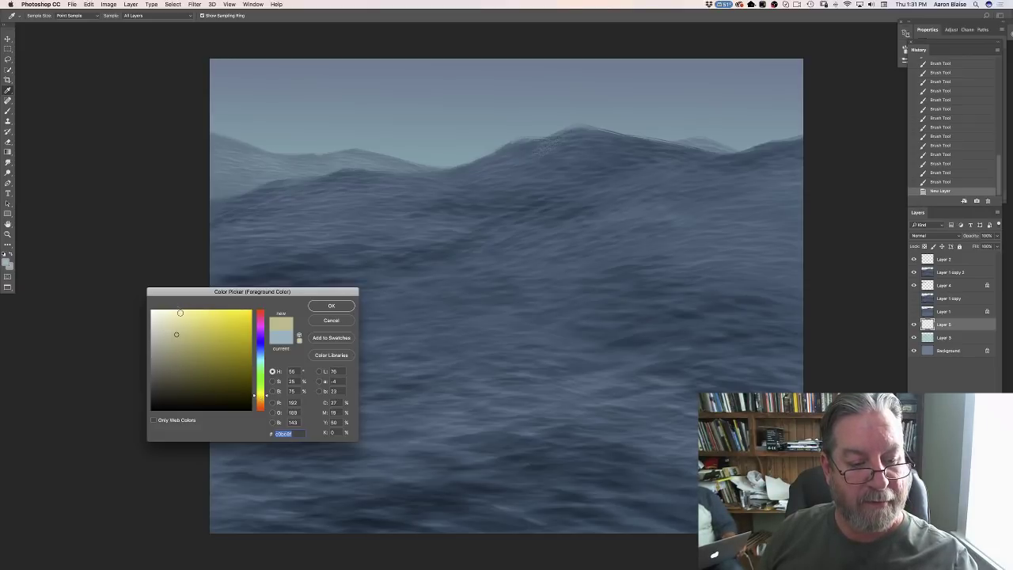
{"action": "left_click", "coordinate": [182, 311]}
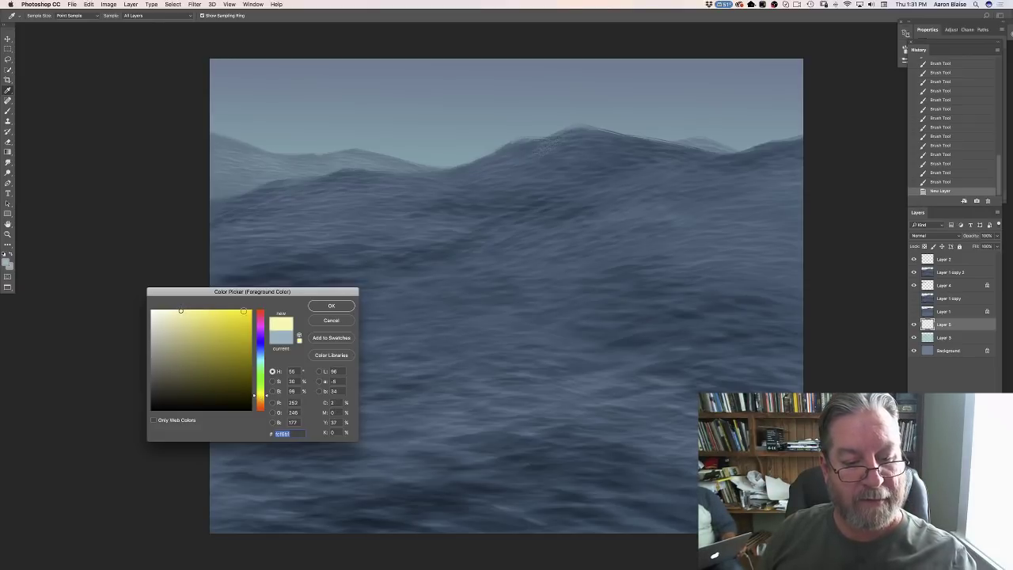
{"action": "left_click", "coordinate": [332, 306]}
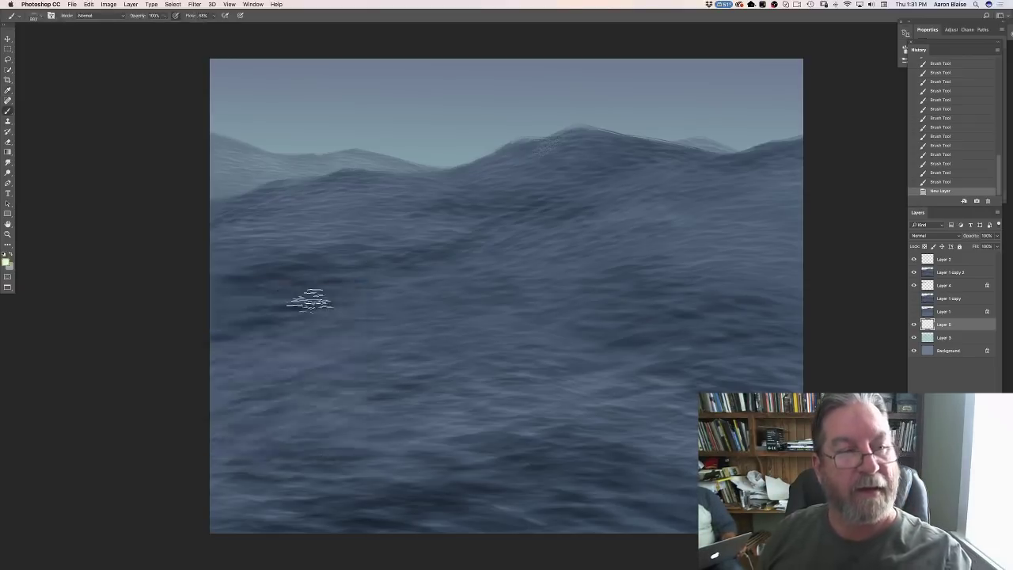
{"action": "left_click", "coordinate": [8, 151]}
{"action": "left_click", "coordinate": [83, 16]}
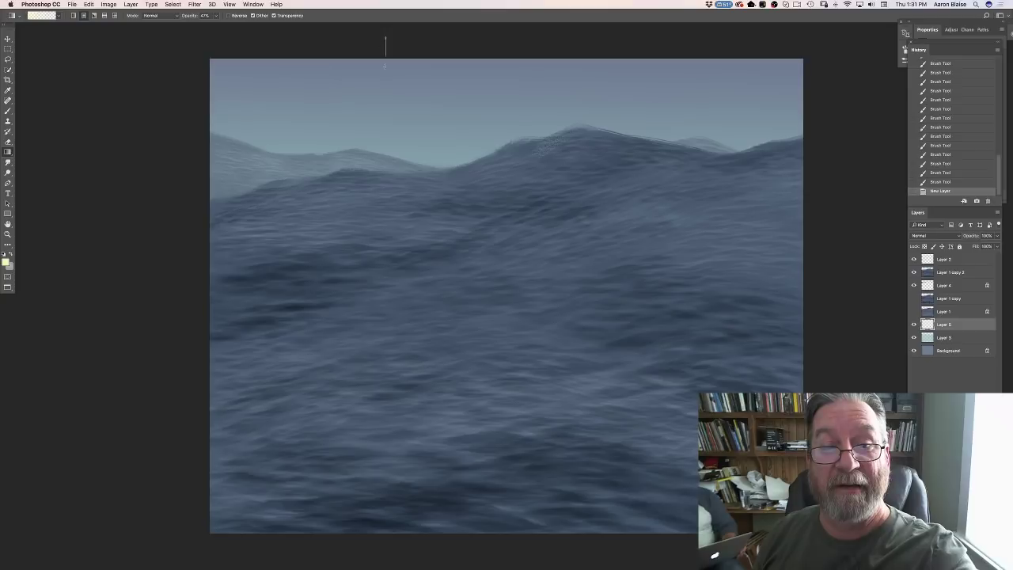
Step: Drag two radial gradients from the upper sky for the sun glow, then add Layer 6 on top
{"action": "left_click_drag", "start_coordinate": [385, 66], "coordinate": [387, 200]}
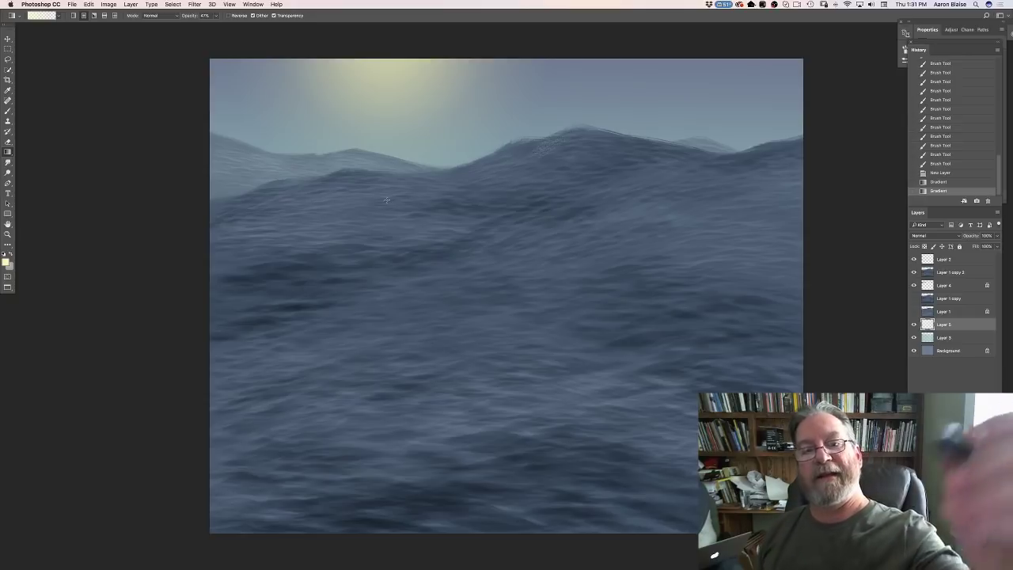
{"action": "left_click_drag", "start_coordinate": [399, 34], "coordinate": [552, 162]}
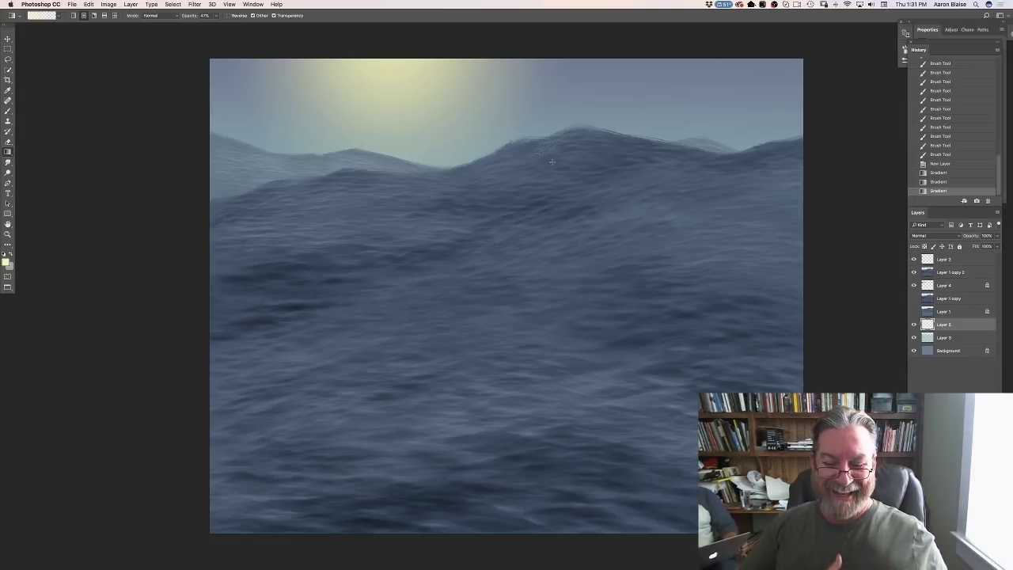
{"action": "key", "text": "alt+period"}
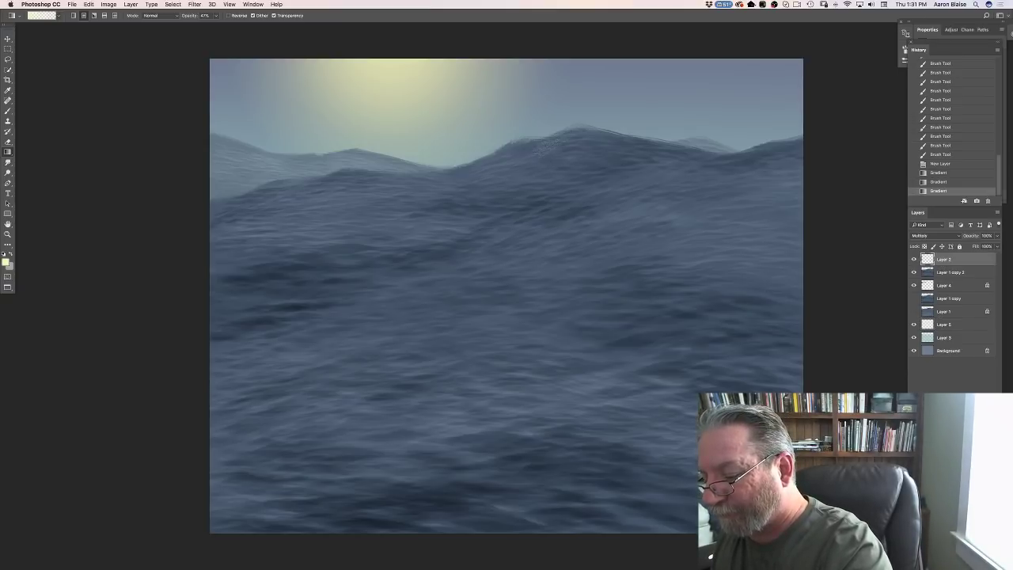
{"action": "key", "text": "ctrl+shift+alt+n"}
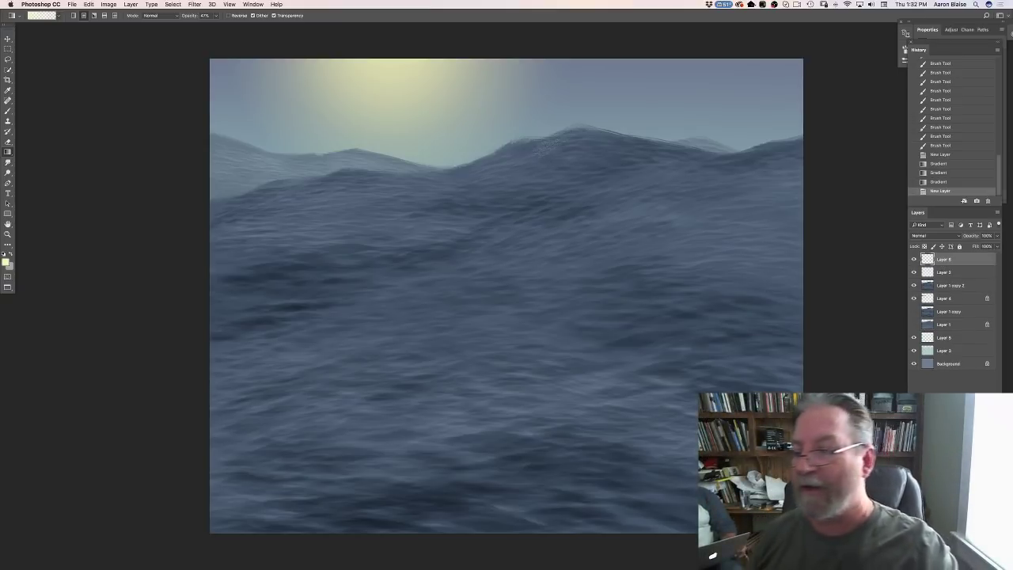
Step: Set Layer 6 to Overlay blending and switch to the Reflected Gradient style, undoing a trial streak
{"action": "left_click", "coordinate": [922, 235]}
{"action": "left_click", "coordinate": [915, 321]}
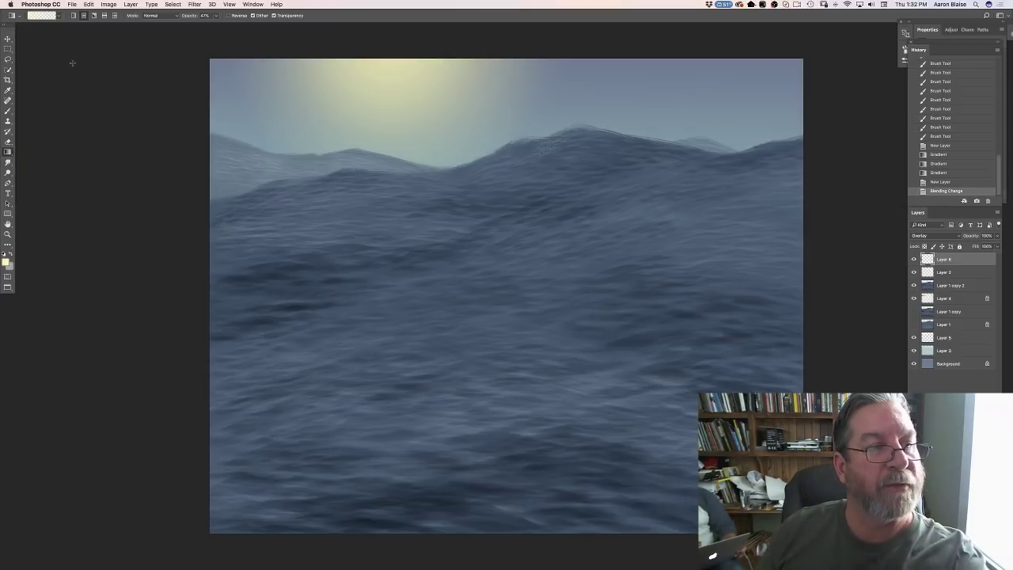
{"action": "left_click", "coordinate": [104, 16]}
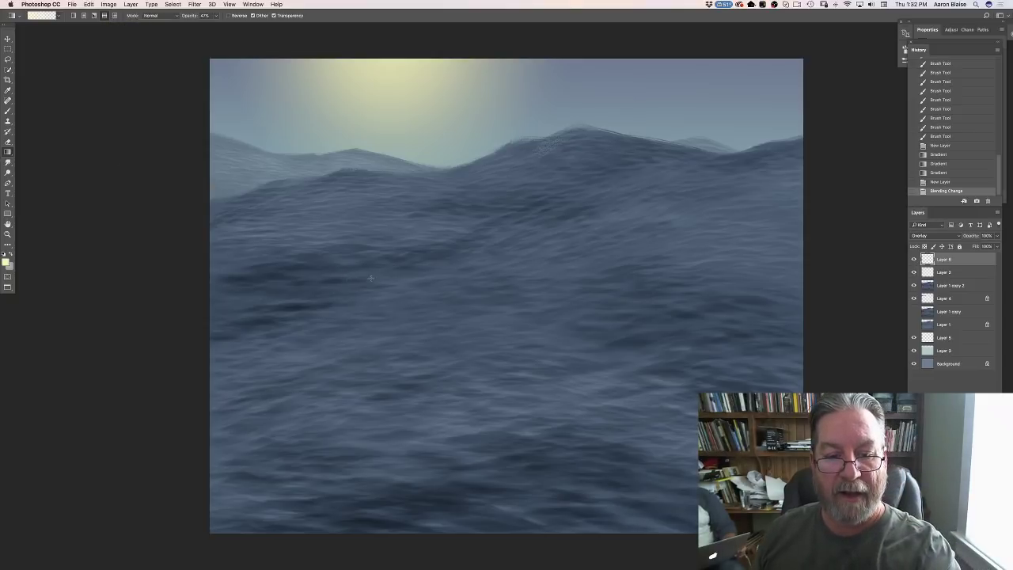
{"action": "left_click_drag", "start_coordinate": [393, 292], "coordinate": [501, 292]}
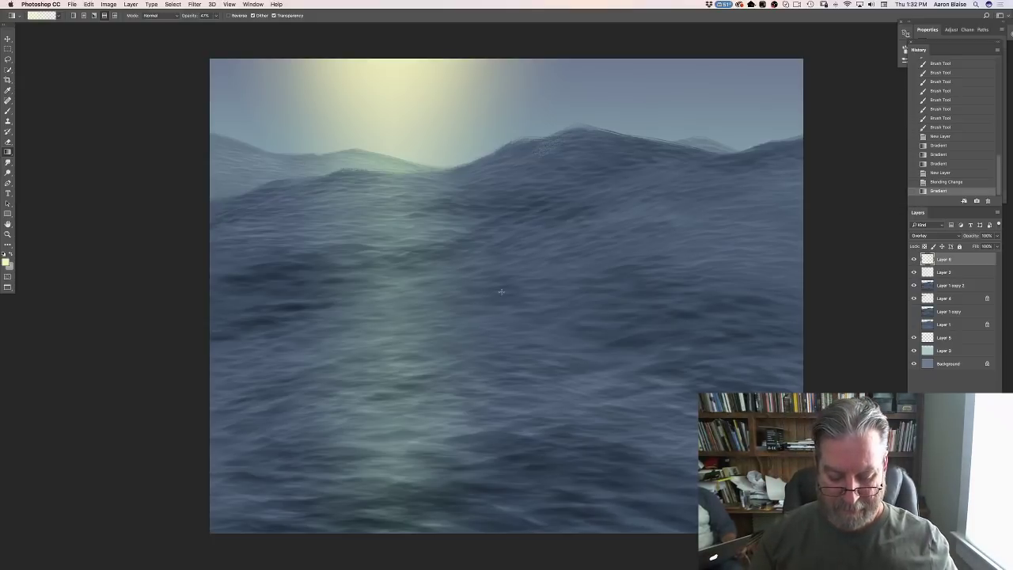
{"action": "key", "text": "super+z"}
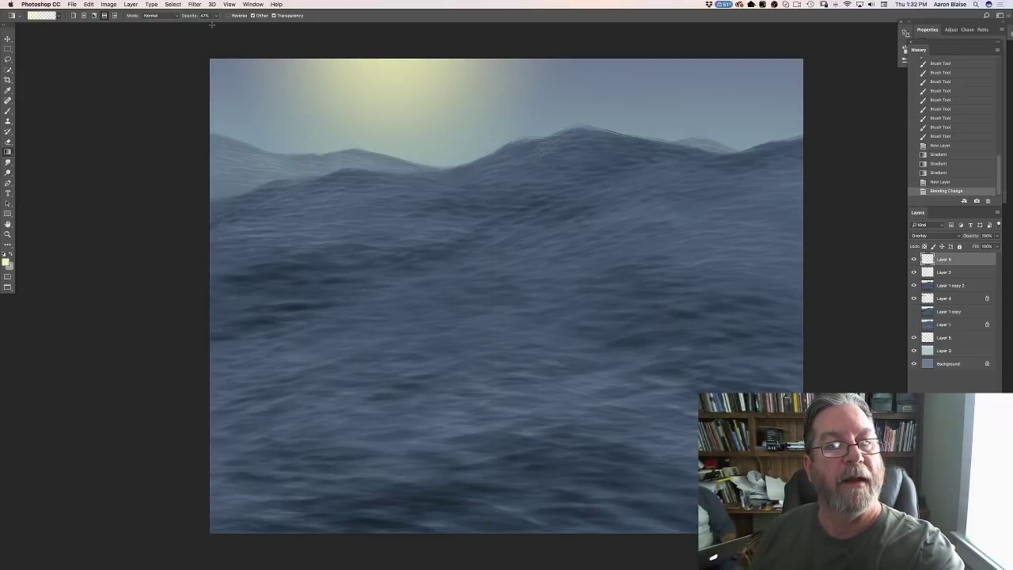
Step: Lower gradient opacity to 55% and drag reflected yellow glows across the lower and middle water
{"action": "left_click", "coordinate": [216, 16]}
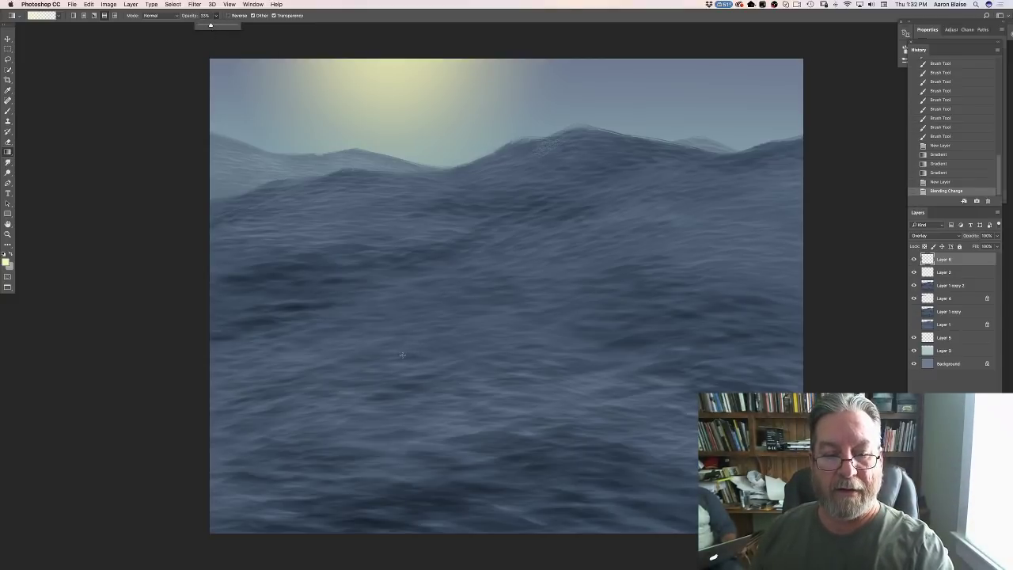
{"action": "left_click_drag", "start_coordinate": [402, 355], "coordinate": [579, 357]}
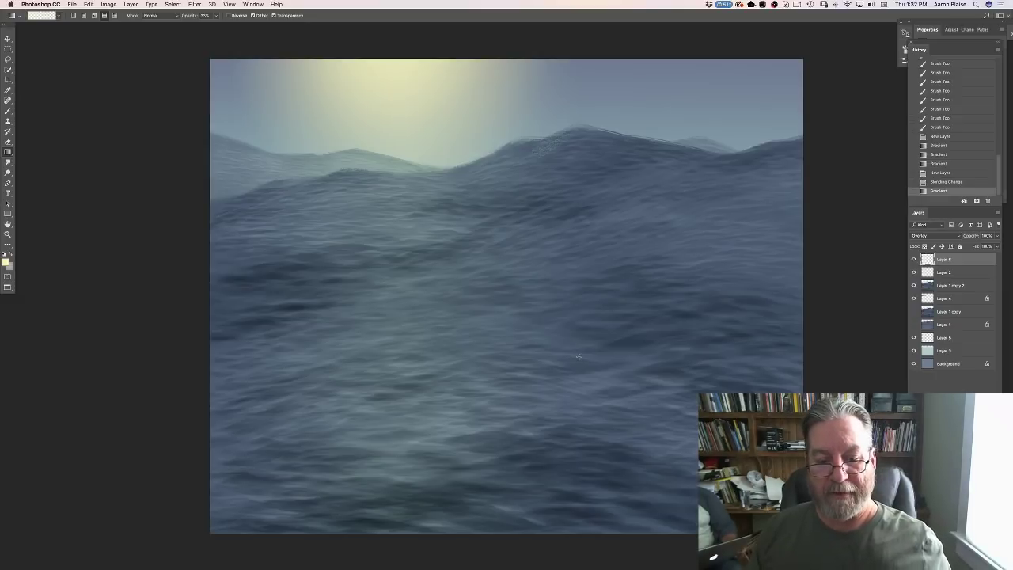
{"action": "left_click_drag", "start_coordinate": [404, 306], "coordinate": [660, 308]}
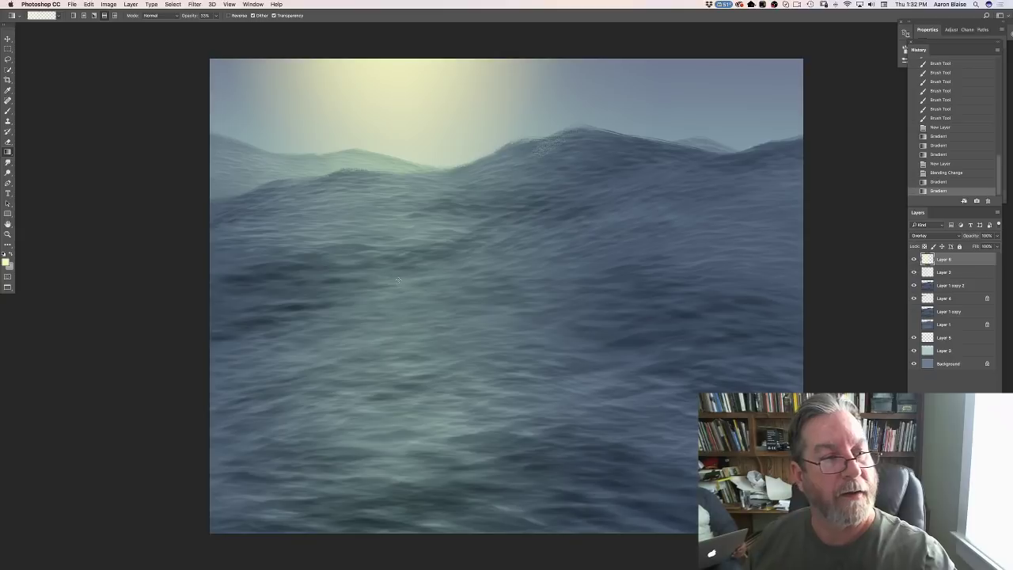
{"action": "key", "text": "b"}
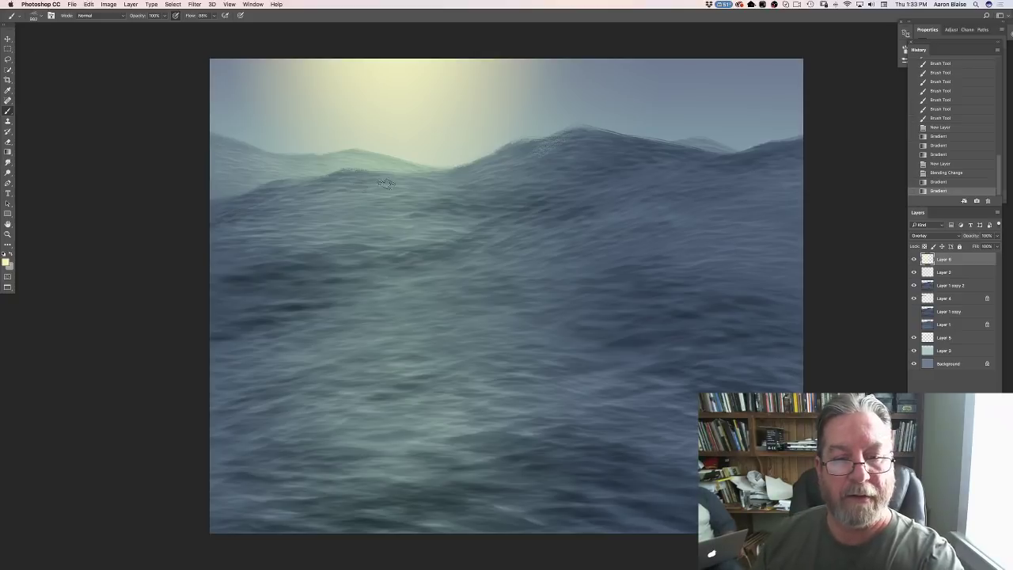
Step: Discard two eraser strokes on the wave crest by reverting to the later Gradient history state
{"action": "left_click_drag", "start_coordinate": [385, 184], "coordinate": [392, 179]}
{"action": "left_click_drag", "start_coordinate": [284, 190], "coordinate": [262, 188]}
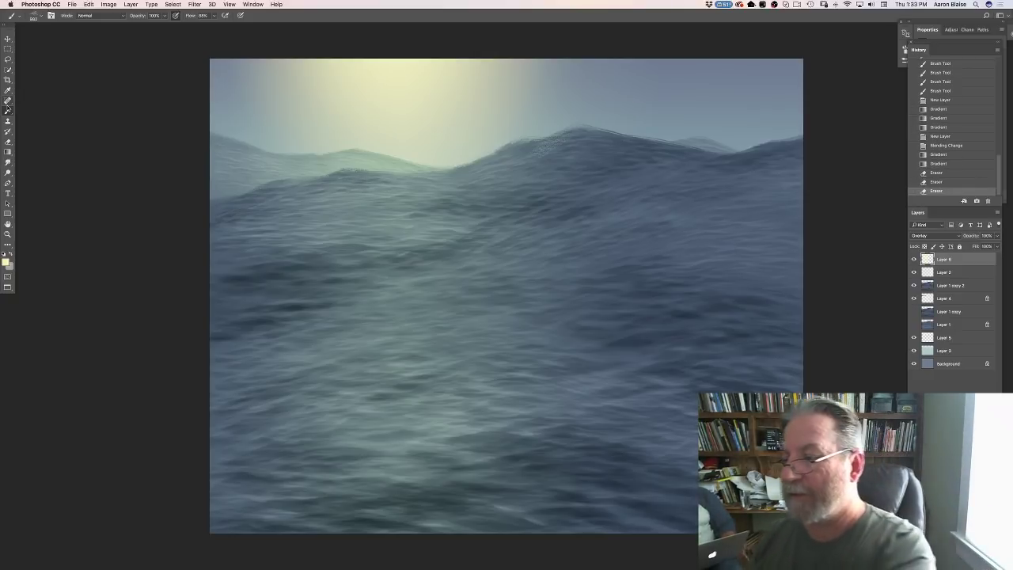
{"action": "scroll", "coordinate": [979, 194], "scroll_direction": "up", "scroll_amount": 2}
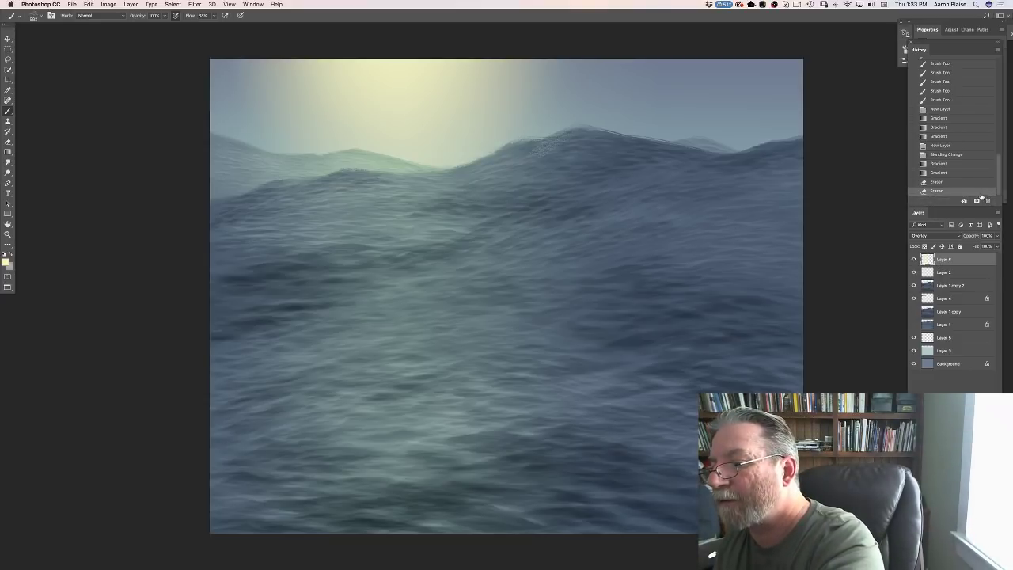
{"action": "scroll", "coordinate": [983, 193], "scroll_direction": "up", "scroll_amount": 2}
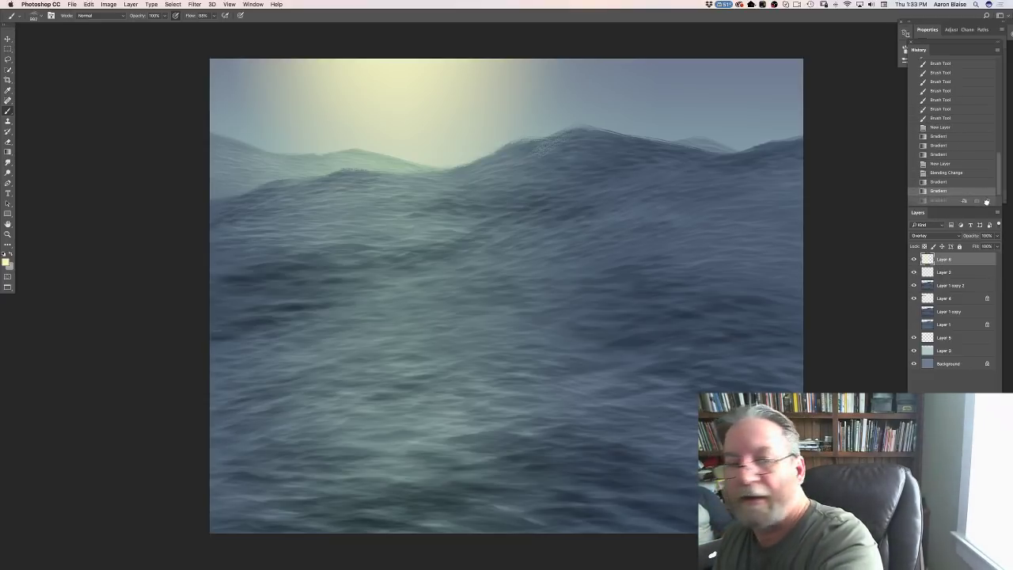
{"action": "left_click", "coordinate": [979, 191]}
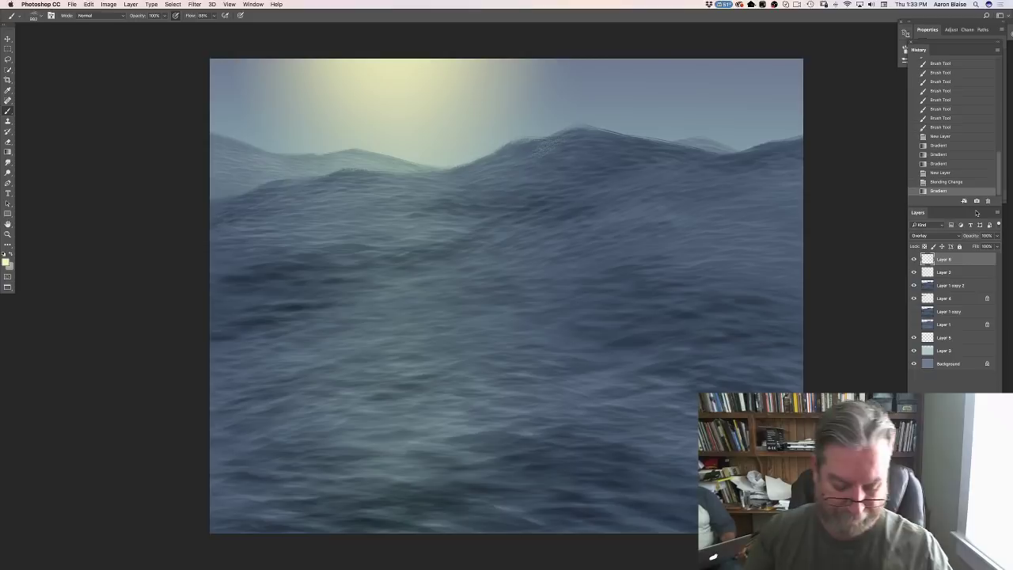
{"action": "key", "text": "super+shift+z"}
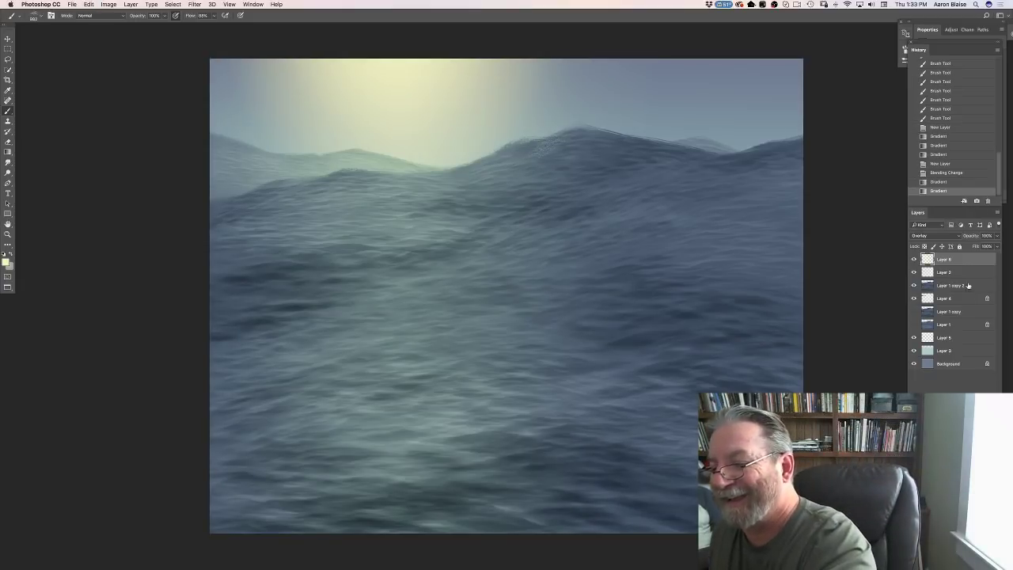
Step: Duplicate Layer 6, hide the original, and pick a soft round brush at 0% hardness
{"action": "key", "text": "super+j"}
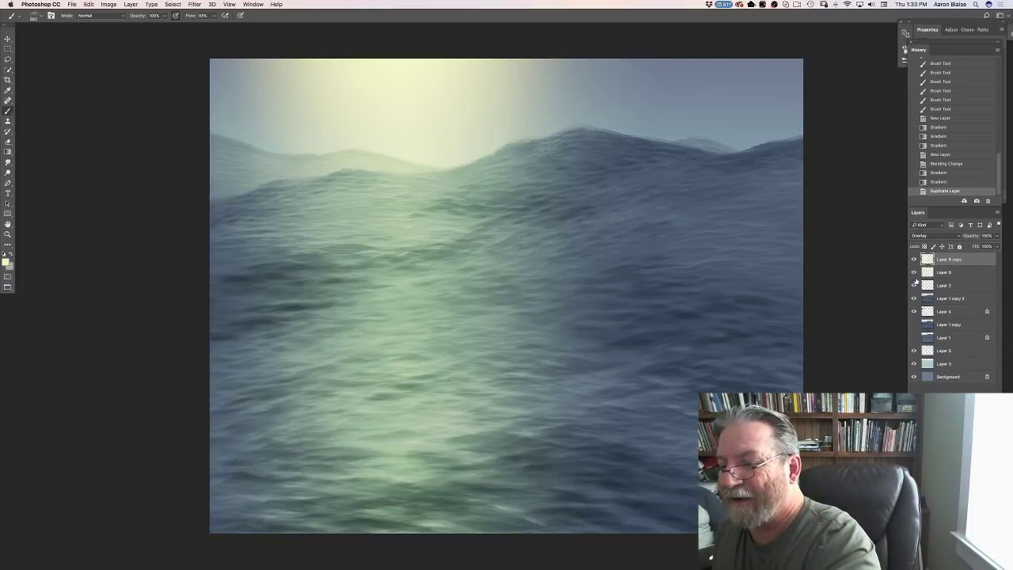
{"action": "left_click", "coordinate": [914, 272]}
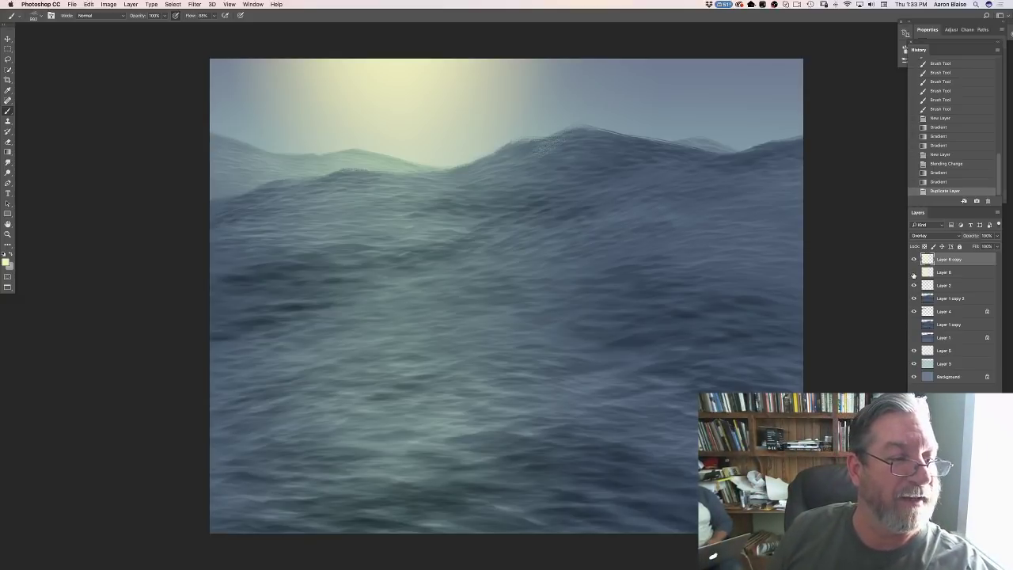
{"action": "left_click", "coordinate": [35, 18]}
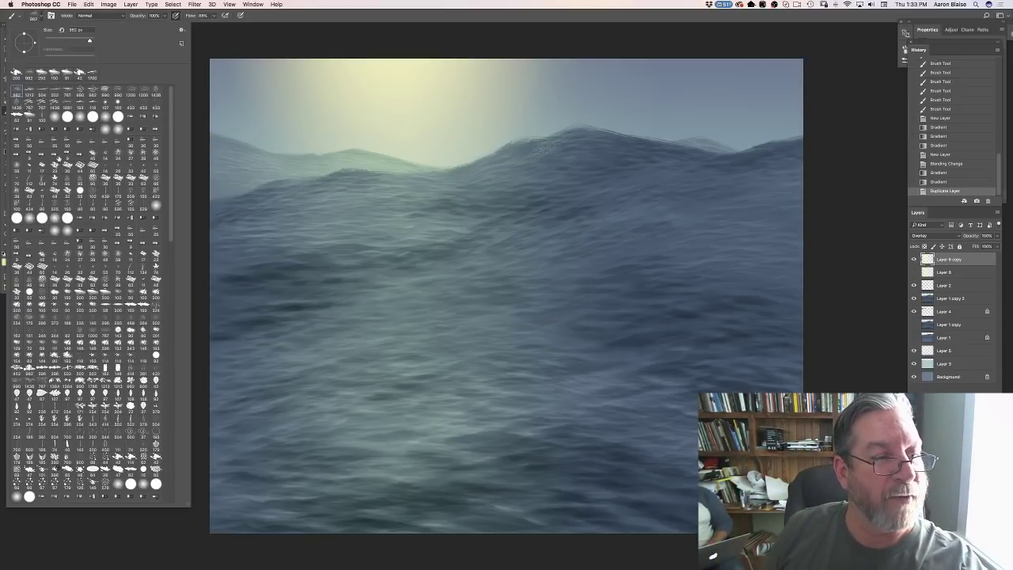
{"action": "left_click", "coordinate": [57, 118]}
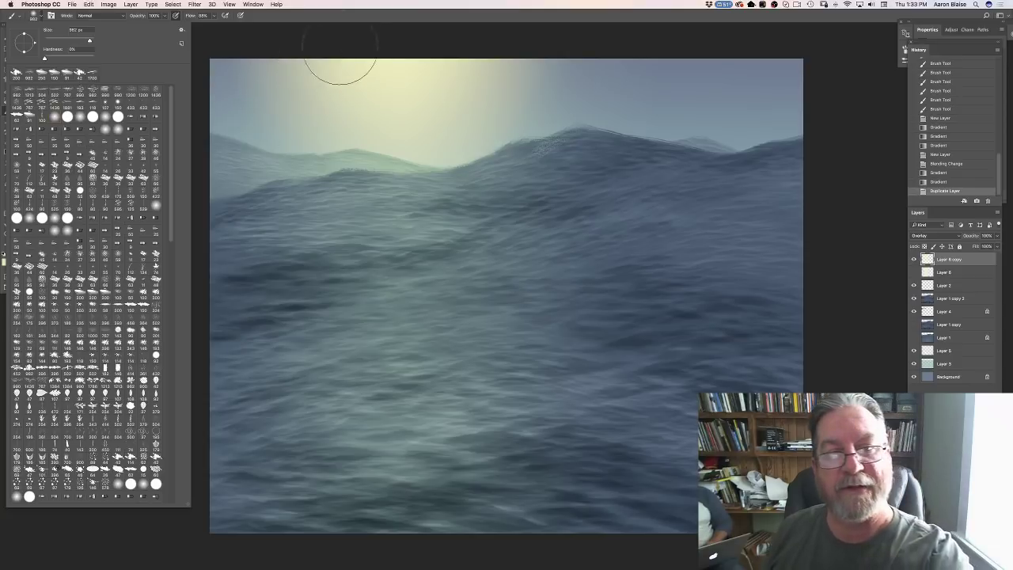
{"action": "left_click", "coordinate": [272, 45]}
Step: Paint faint soft light strokes across the middle waves with a smaller brush
{"action": "left_click_drag", "start_coordinate": [271, 45], "coordinate": [267, 70]}
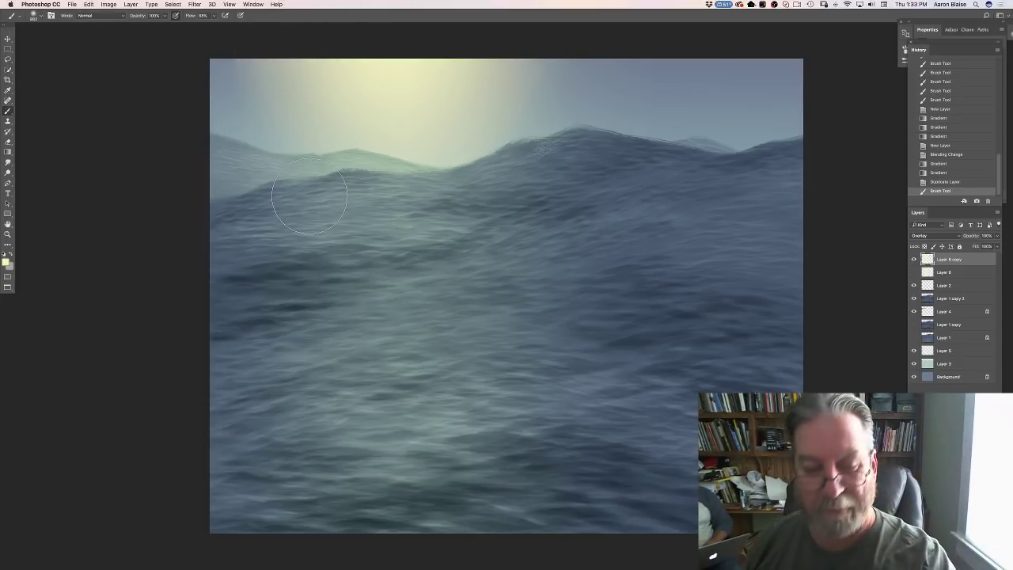
{"action": "key", "text": "bracketleft"}
{"action": "key", "text": "bracketleft"}
{"action": "key", "text": "bracketleft"}
{"action": "key", "text": "bracketleft"}
{"action": "key", "text": "bracketleft"}
{"action": "key", "text": "bracketleft"}
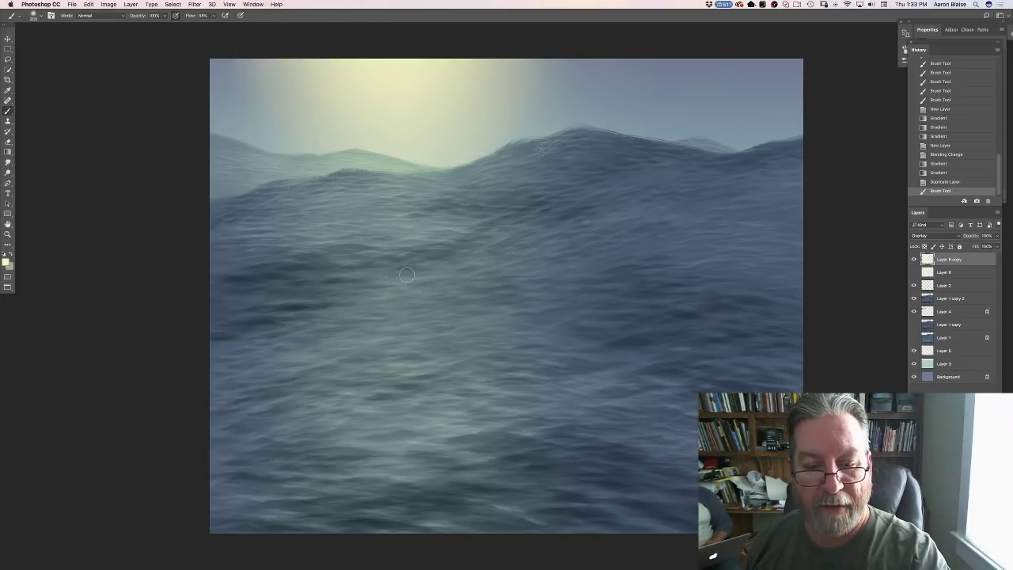
{"action": "mouse_move", "coordinate": [406, 274]}
{"action": "left_mouse_down"}
{"action": "mouse_move", "coordinate": [419, 272]}
{"action": "mouse_move", "coordinate": [378, 270]}
{"action": "mouse_move", "coordinate": [372, 279]}
{"action": "left_mouse_up"}
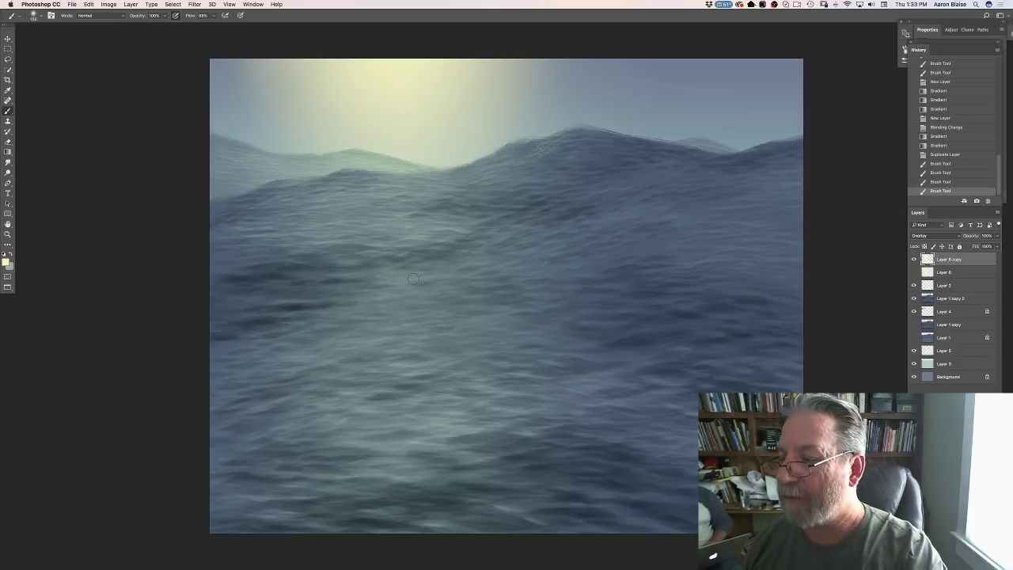
{"action": "left_click", "coordinate": [9, 142]}
{"action": "left_click", "coordinate": [32, 17]}
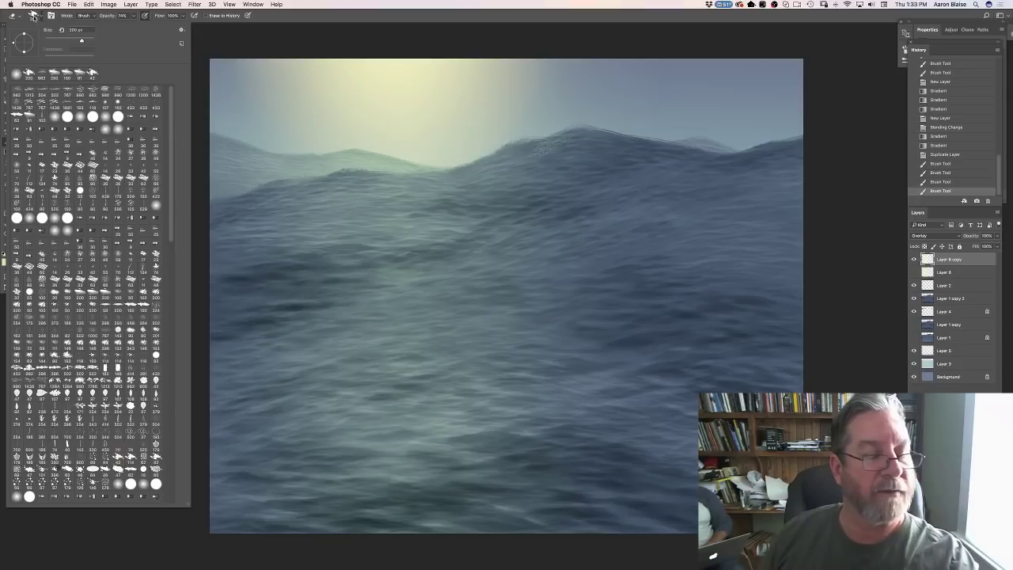
Step: Erase parts of the light strokes on the middle waves with a soft round eraser
{"action": "left_click", "coordinate": [53, 118]}
{"action": "left_click", "coordinate": [258, 66]}
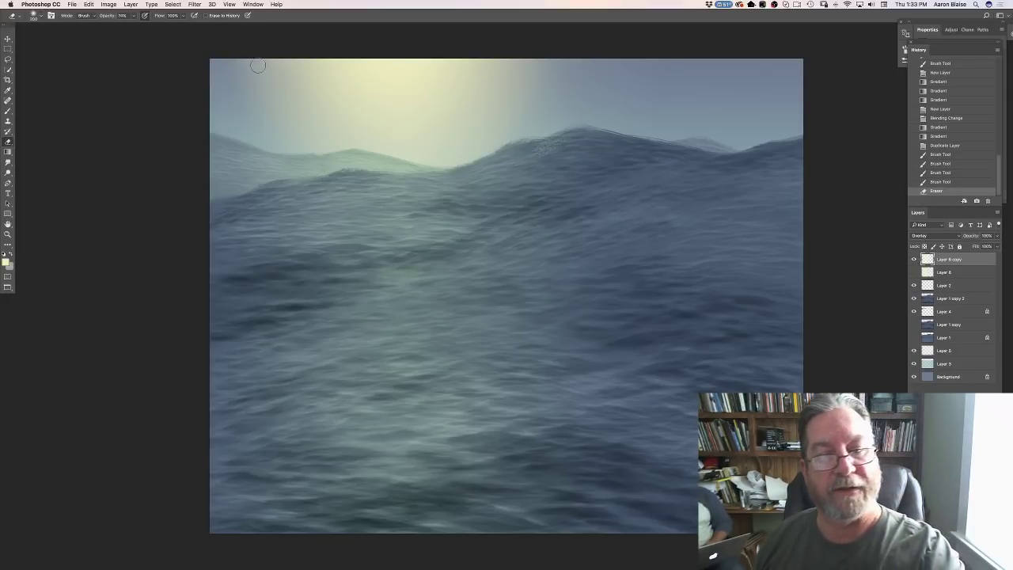
{"action": "left_click", "coordinate": [414, 270]}
{"action": "left_click", "coordinate": [411, 273]}
{"action": "left_click", "coordinate": [361, 274]}
{"action": "left_click", "coordinate": [345, 286]}
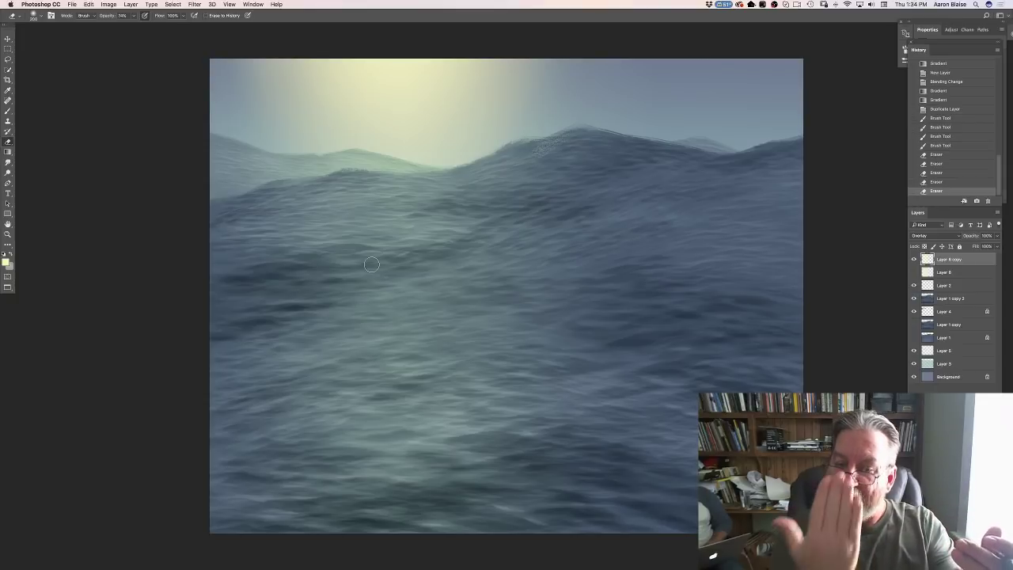
{"action": "mouse_move", "coordinate": [360, 274]}
{"action": "left_mouse_down"}
{"action": "mouse_move", "coordinate": [388, 276]}
{"action": "mouse_move", "coordinate": [341, 280]}
{"action": "left_mouse_up"}
{"action": "mouse_move", "coordinate": [376, 273]}
{"action": "left_mouse_down"}
{"action": "mouse_move", "coordinate": [339, 290]}
{"action": "mouse_move", "coordinate": [411, 275]}
{"action": "mouse_move", "coordinate": [372, 271]}
{"action": "left_mouse_up"}
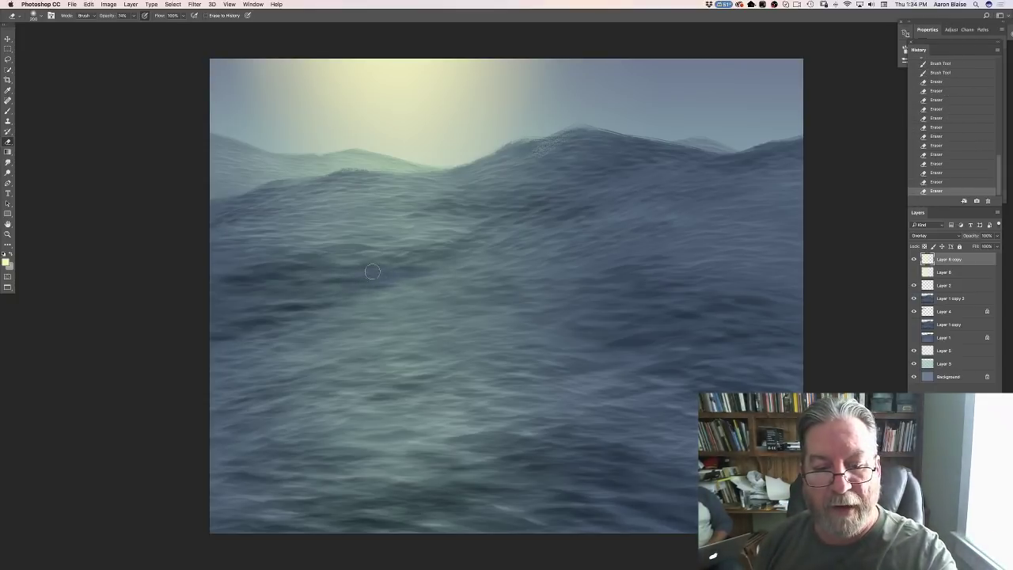
{"action": "left_click_drag", "start_coordinate": [438, 259], "coordinate": [357, 259]}
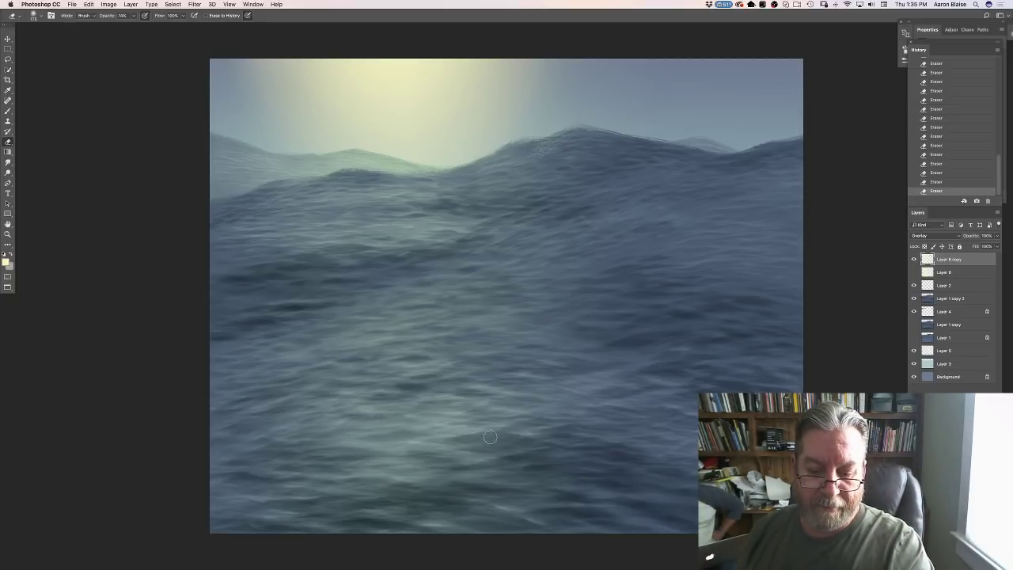
Step: Set eraser opacity to 74% and erase a band of light across the lower water
{"action": "key", "text": "7"}
{"action": "key", "text": "4"}
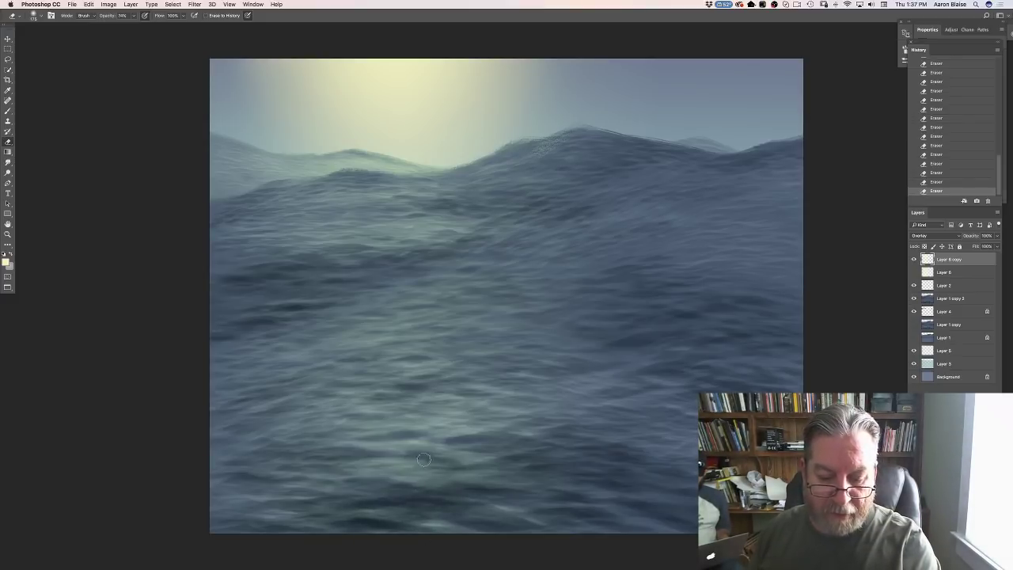
{"action": "left_click_drag", "start_coordinate": [442, 472], "coordinate": [368, 467]}
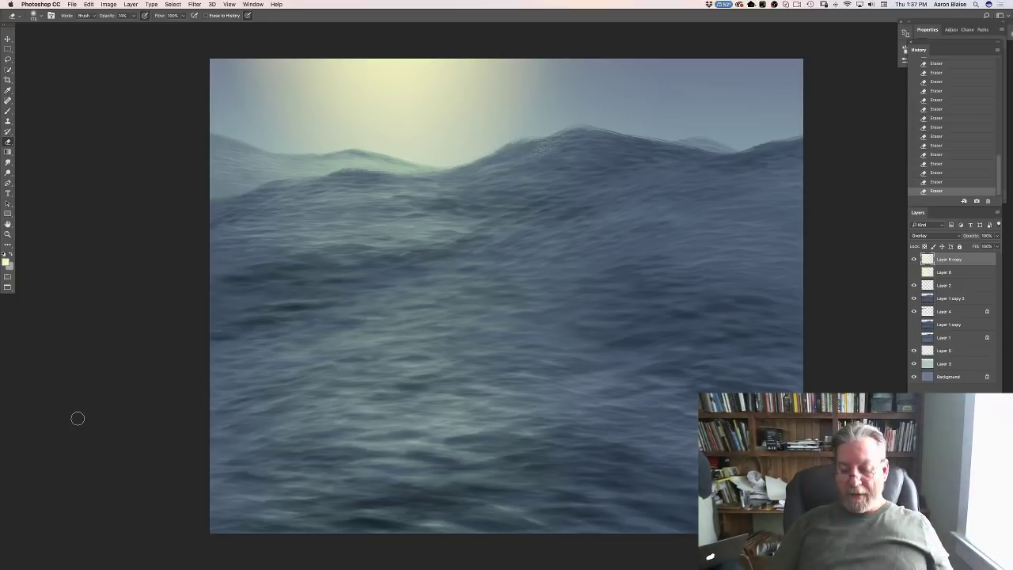
{"action": "key", "text": "super+minus"}
{"action": "key", "text": "super+minus"}
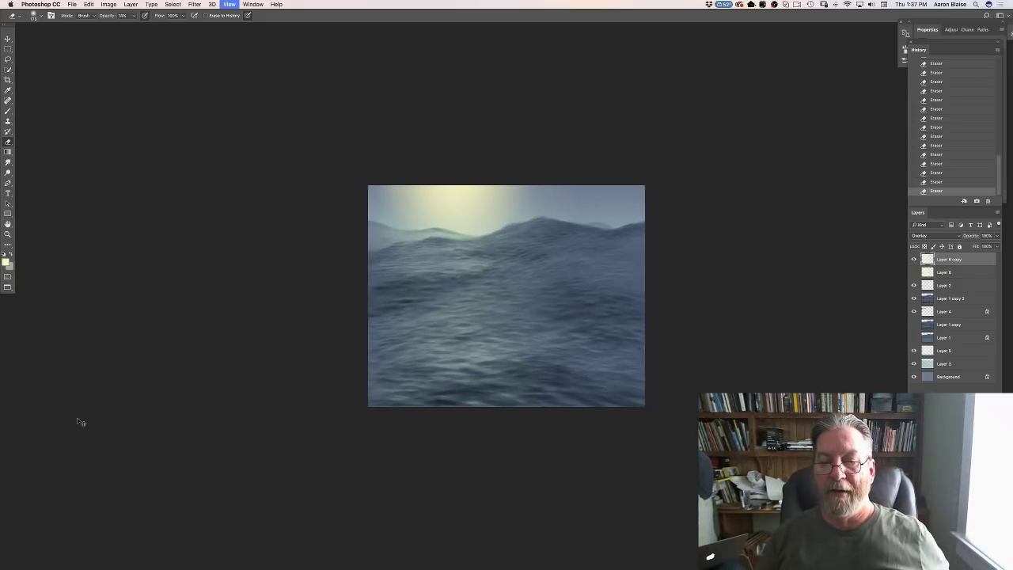
{"action": "key", "text": "super+plus"}
{"action": "key", "text": "super+plus"}
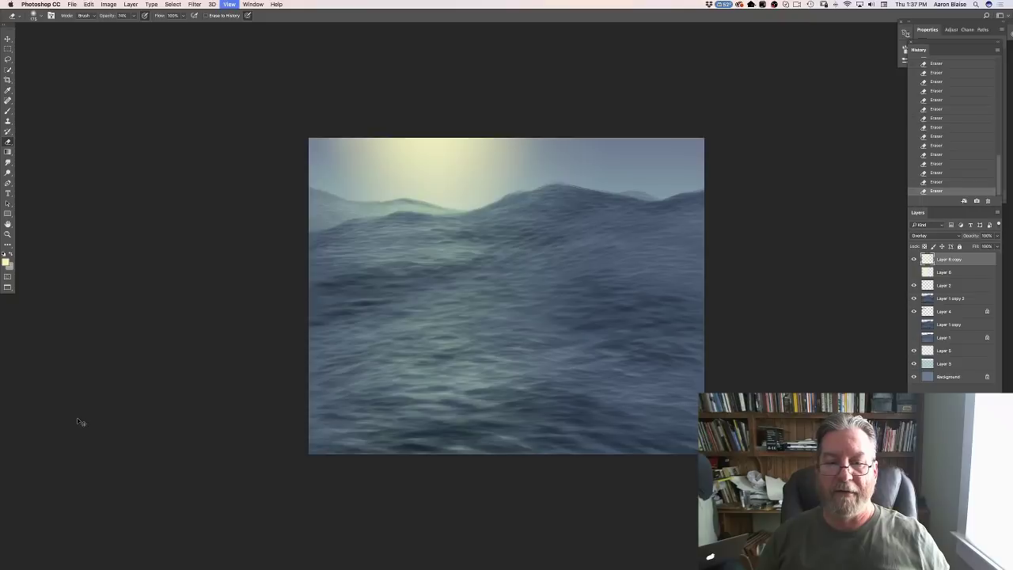
{"action": "key", "text": "super+plus"}
{"action": "key", "text": "super+minus"}
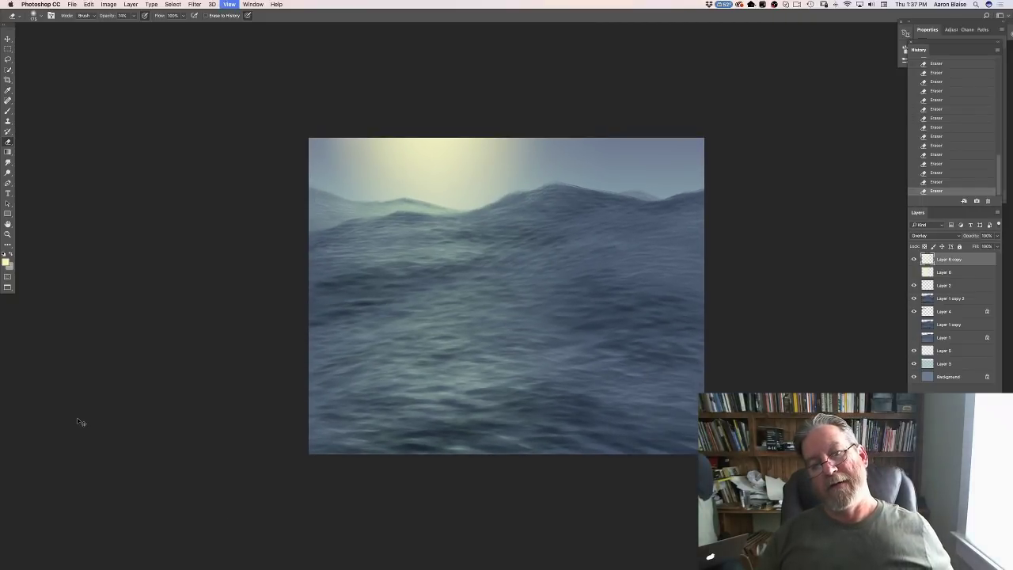
{"action": "key", "text": "super+plus"}
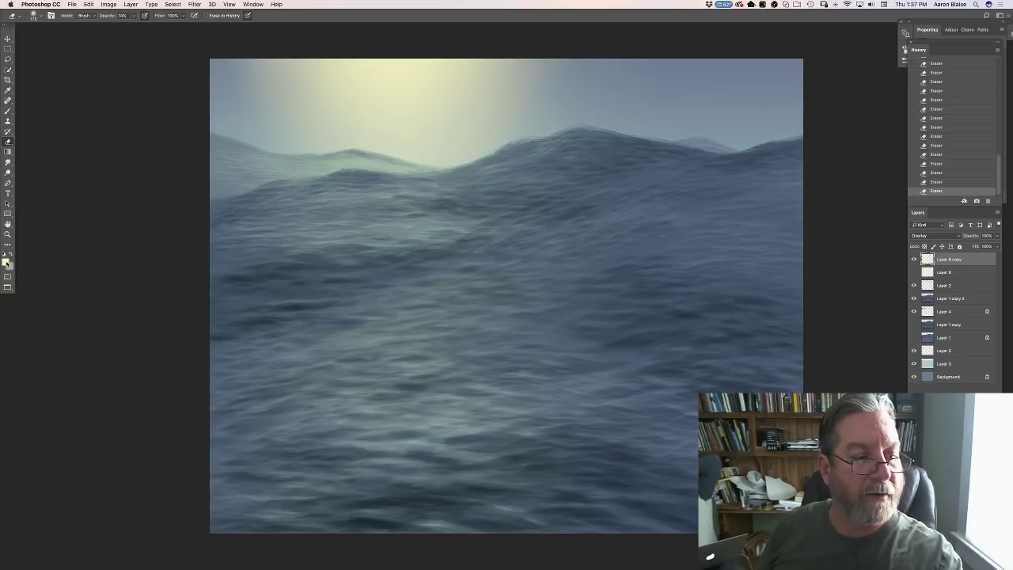
Step: Load a brush preset and paint faint light glints along the wave crest
{"action": "left_click", "coordinate": [8, 111]}
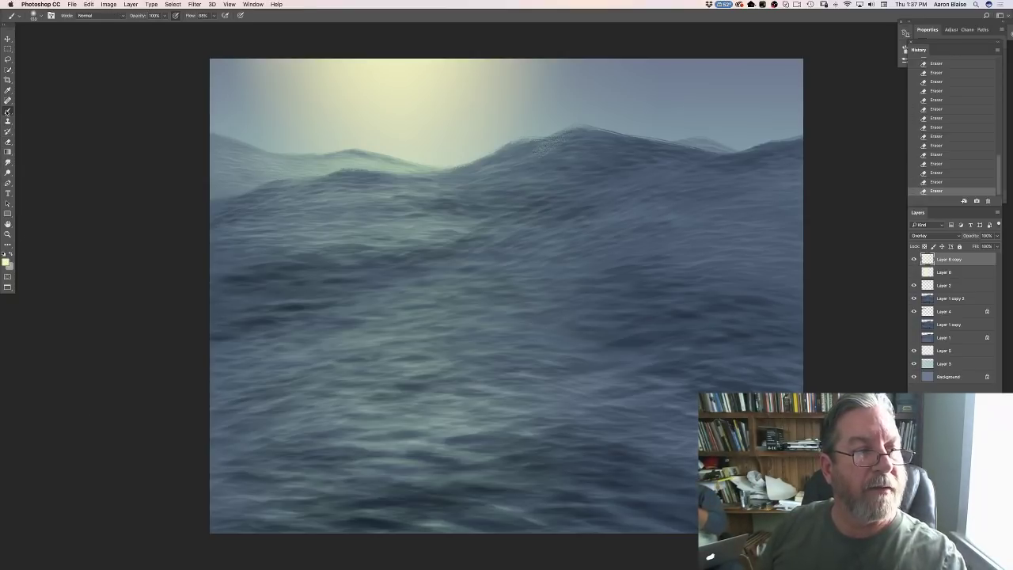
{"action": "left_click", "coordinate": [33, 16]}
{"action": "left_click", "coordinate": [210, 39]}
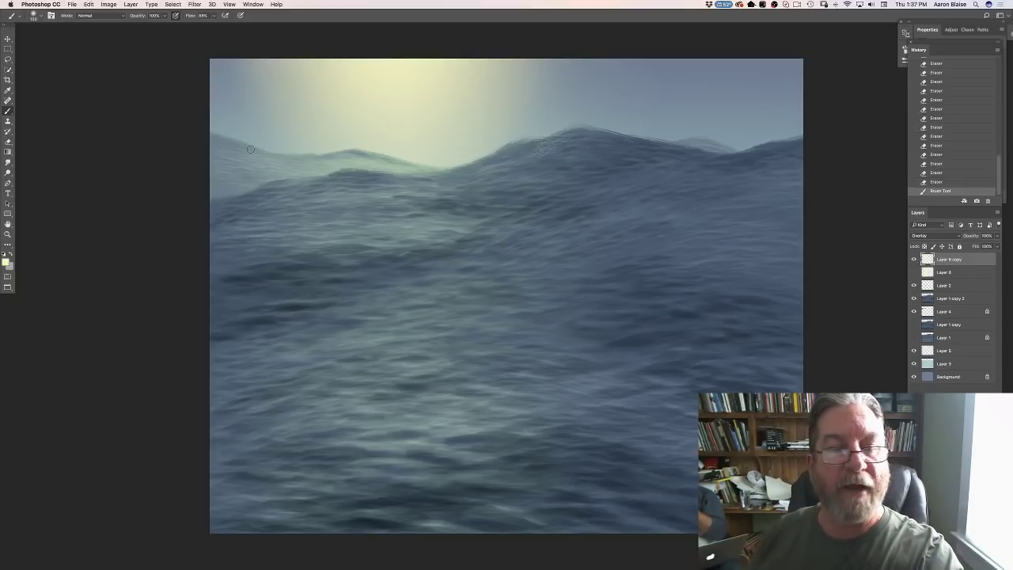
{"action": "mouse_move", "coordinate": [420, 265]}
{"action": "left_mouse_down"}
{"action": "mouse_move", "coordinate": [432, 266]}
{"action": "mouse_move", "coordinate": [407, 263]}
{"action": "mouse_move", "coordinate": [422, 264]}
{"action": "left_mouse_up"}
{"action": "mouse_move", "coordinate": [412, 263]}
{"action": "left_mouse_down"}
{"action": "mouse_move", "coordinate": [457, 265]}
{"action": "mouse_move", "coordinate": [421, 261]}
{"action": "left_mouse_up"}
{"action": "left_click_drag", "start_coordinate": [412, 260], "coordinate": [413, 246]}
Step: Lower brush opacity to 83% and add a tiny light glint on a distant crest
{"action": "left_click_drag", "start_coordinate": [159, 16], "coordinate": [161, 51]}
{"action": "left_click", "coordinate": [376, 255]}
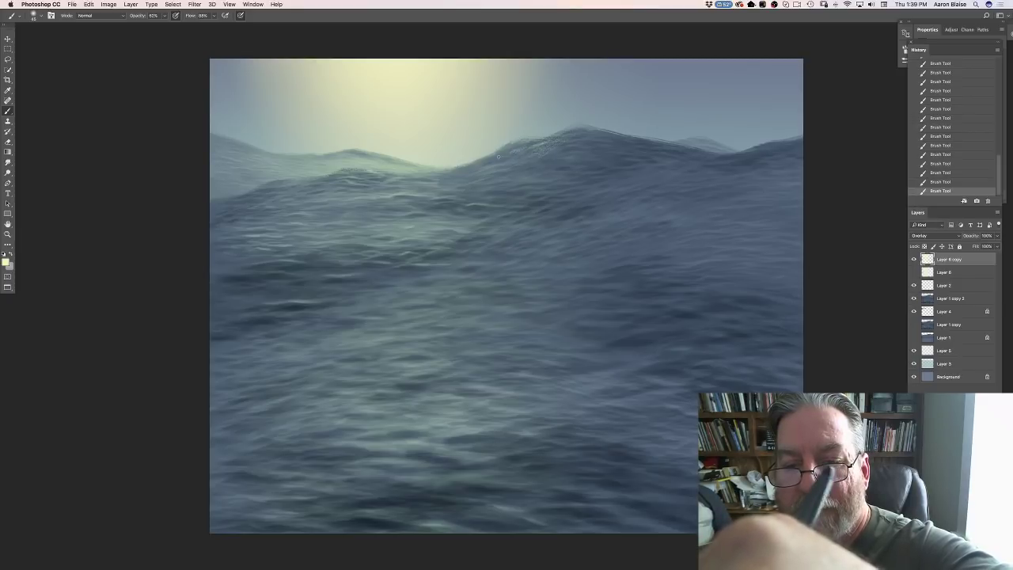
{"action": "left_click_drag", "start_coordinate": [559, 158], "coordinate": [568, 158]}
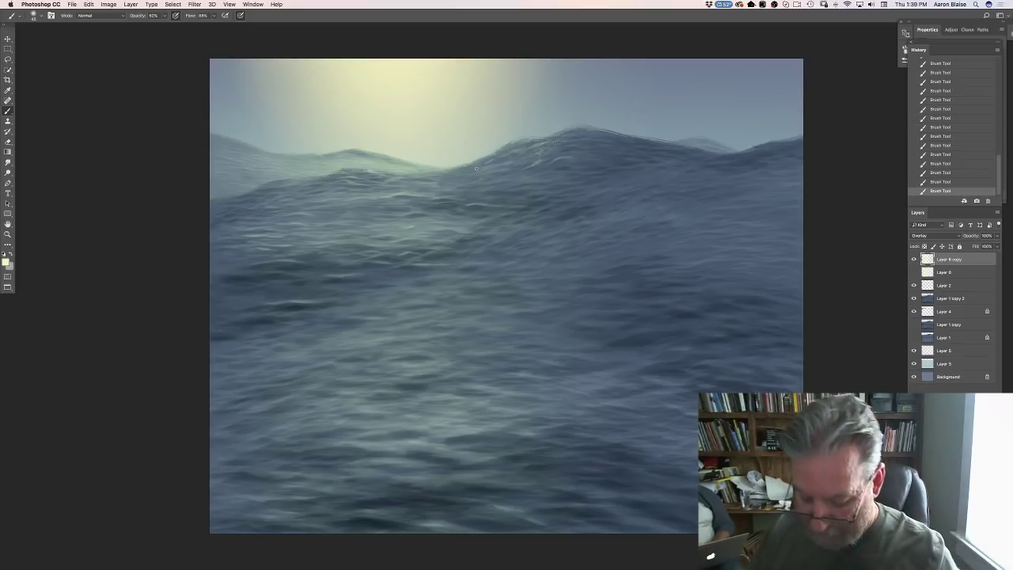
Step: Zoom in and erase some of the texture along the central wave crest
{"action": "key", "text": "super+plus"}
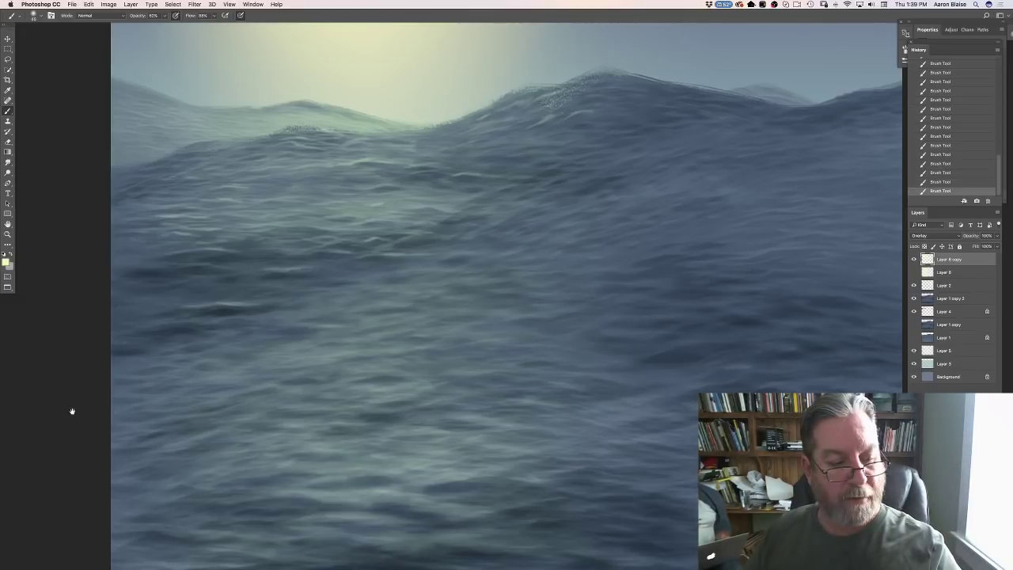
{"action": "scroll", "coordinate": [72, 409], "scroll_direction": "up", "scroll_amount": 3}
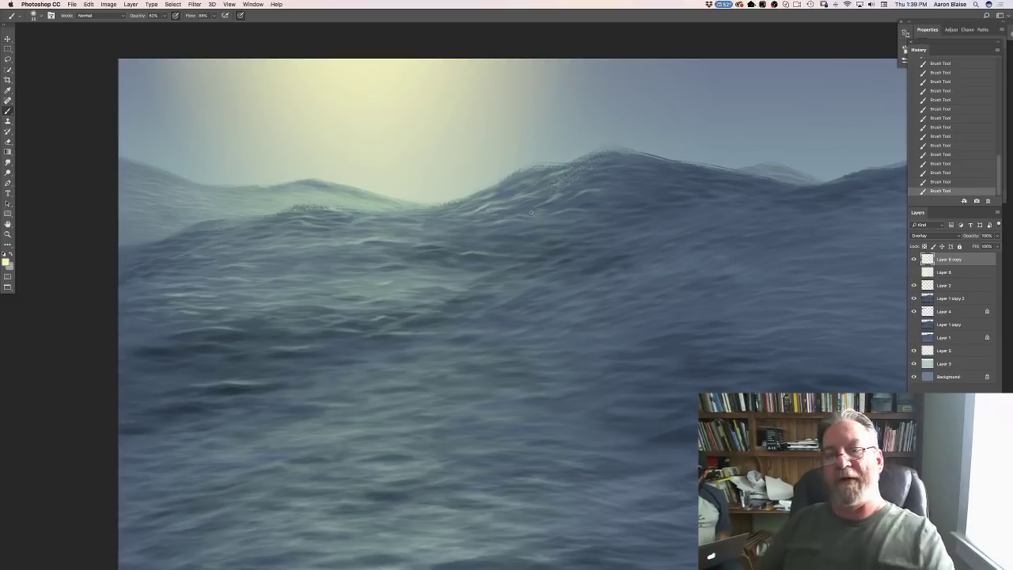
{"action": "key", "text": "e"}
{"action": "mouse_move", "coordinate": [554, 200]}
{"action": "left_mouse_down"}
{"action": "mouse_move", "coordinate": [592, 193]}
{"action": "mouse_move", "coordinate": [576, 190]}
{"action": "mouse_move", "coordinate": [524, 221]}
{"action": "mouse_move", "coordinate": [569, 198]}
{"action": "mouse_move", "coordinate": [583, 208]}
{"action": "mouse_move", "coordinate": [585, 182]}
{"action": "left_mouse_up"}
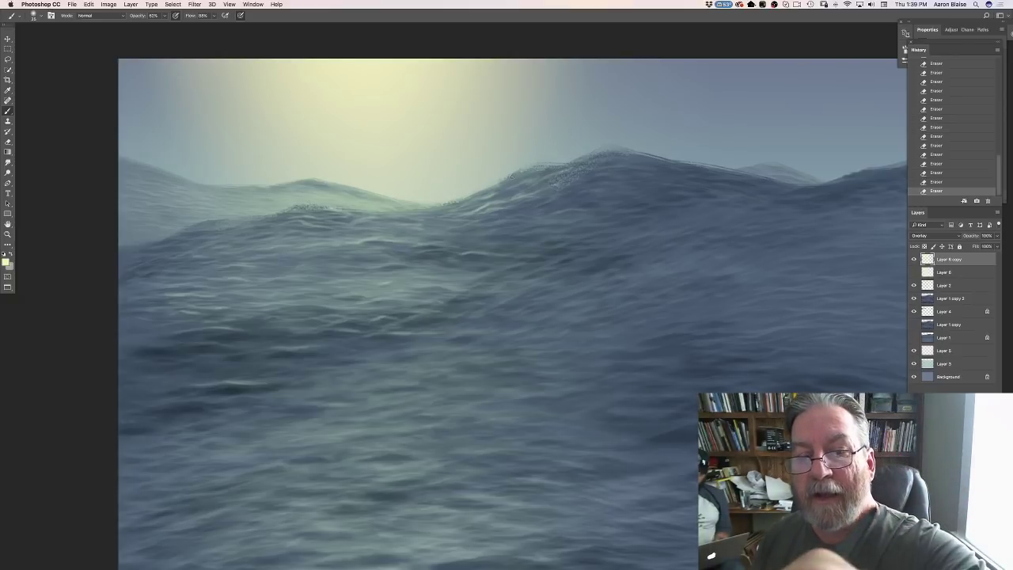
Step: Repaint several pale light strokes along the central wave crest
{"action": "left_click_drag", "start_coordinate": [506, 182], "coordinate": [487, 190]}
{"action": "left_click_drag", "start_coordinate": [505, 183], "coordinate": [486, 190]}
{"action": "left_click_drag", "start_coordinate": [500, 185], "coordinate": [486, 191]}
{"action": "left_click_drag", "start_coordinate": [504, 183], "coordinate": [486, 191]}
{"action": "left_click_drag", "start_coordinate": [501, 184], "coordinate": [485, 192]}
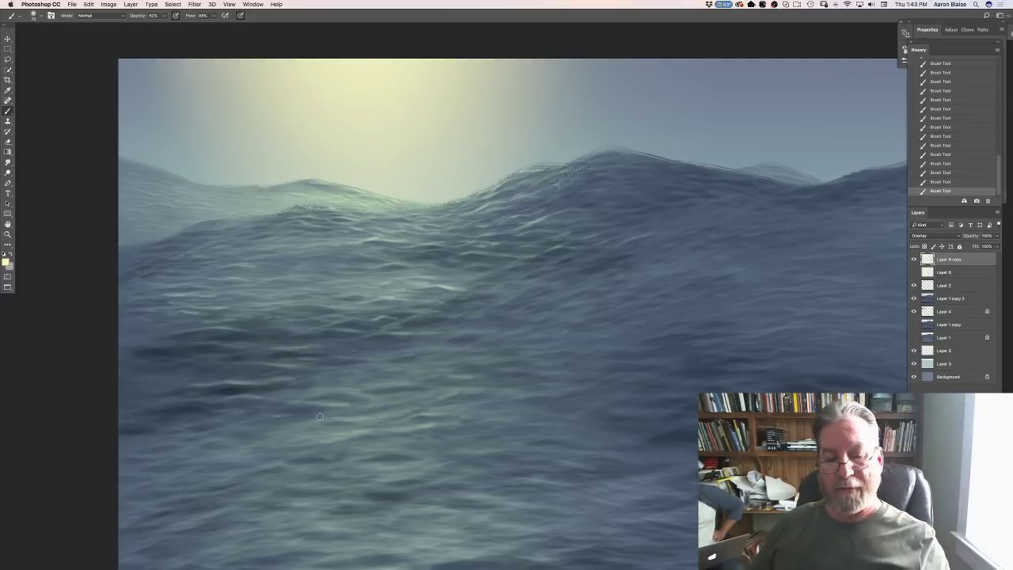
Step: Reduce the brush to 175 px and paint fine bright streaks across the rippling water
{"action": "key", "text": "super+minus"}
{"action": "key", "text": "super+minus"}
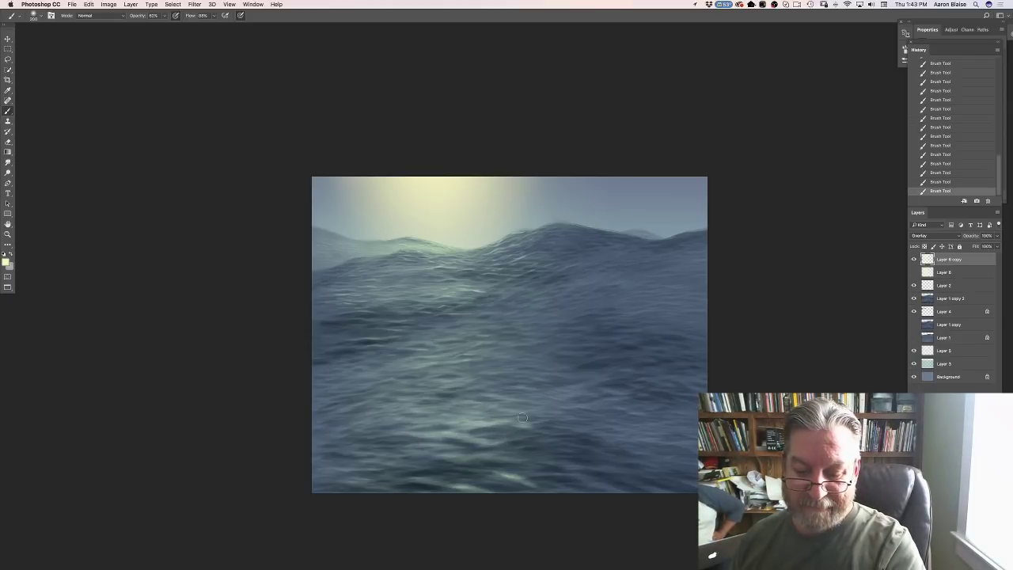
{"action": "key", "text": "bracketleft"}
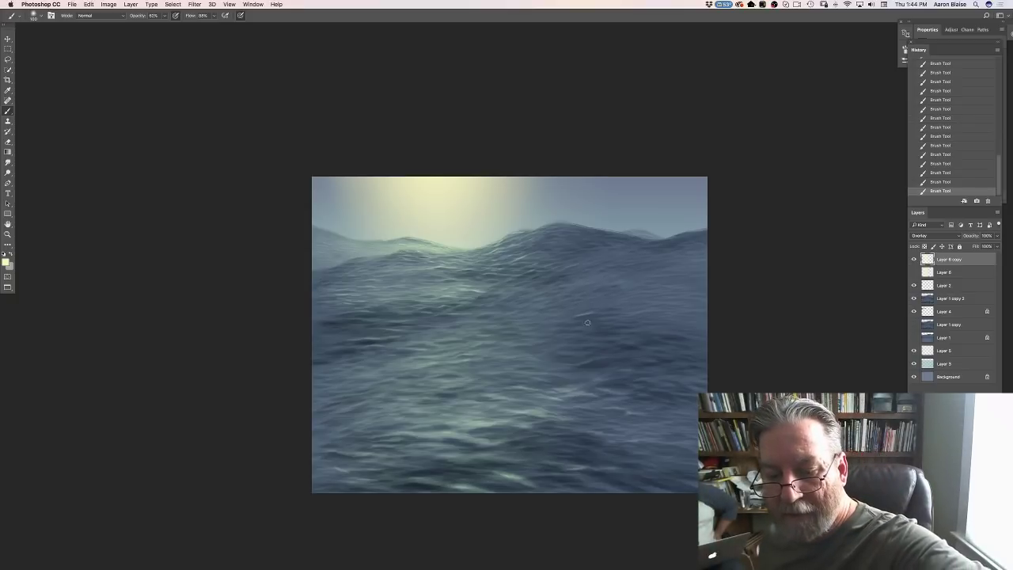
{"action": "key", "text": "ctrl+plus"}
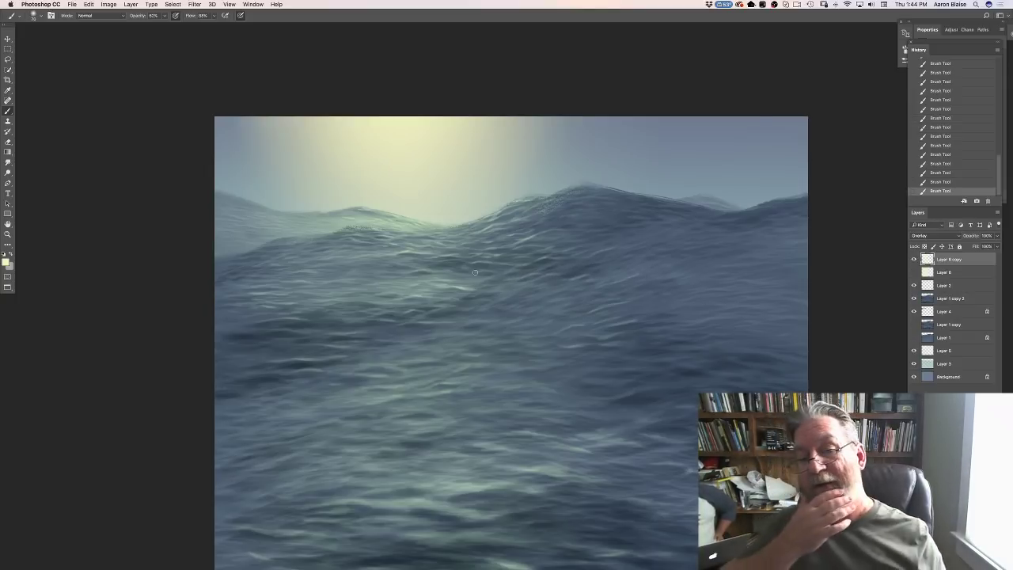
Step: Erase the texture along the right wave crest with a large eraser
{"action": "key", "text": "e"}
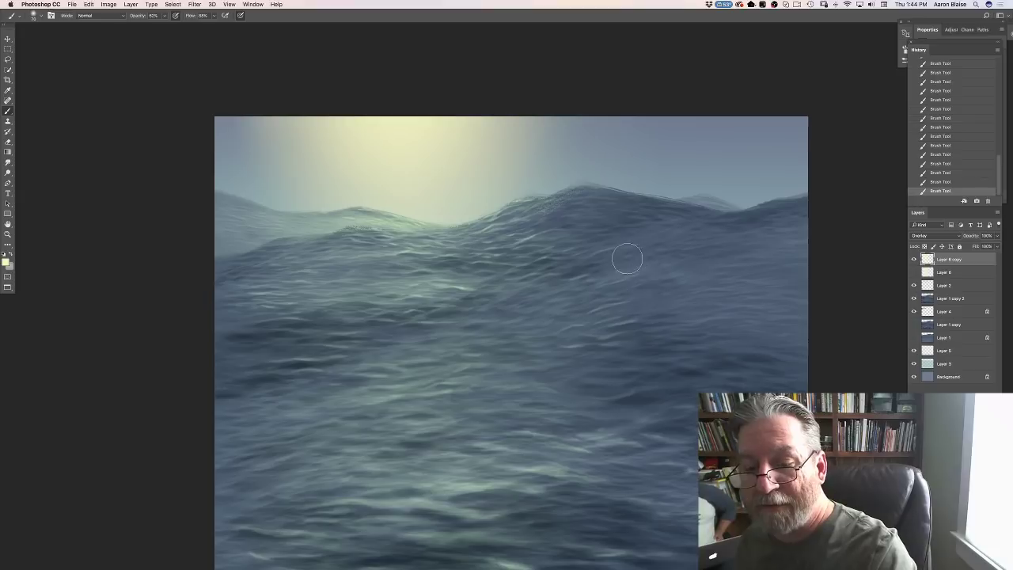
{"action": "mouse_move", "coordinate": [621, 241]}
{"action": "left_mouse_down"}
{"action": "mouse_move", "coordinate": [638, 294]}
{"action": "mouse_move", "coordinate": [632, 330]}
{"action": "mouse_move", "coordinate": [612, 291]}
{"action": "mouse_move", "coordinate": [474, 214]}
{"action": "left_mouse_up"}
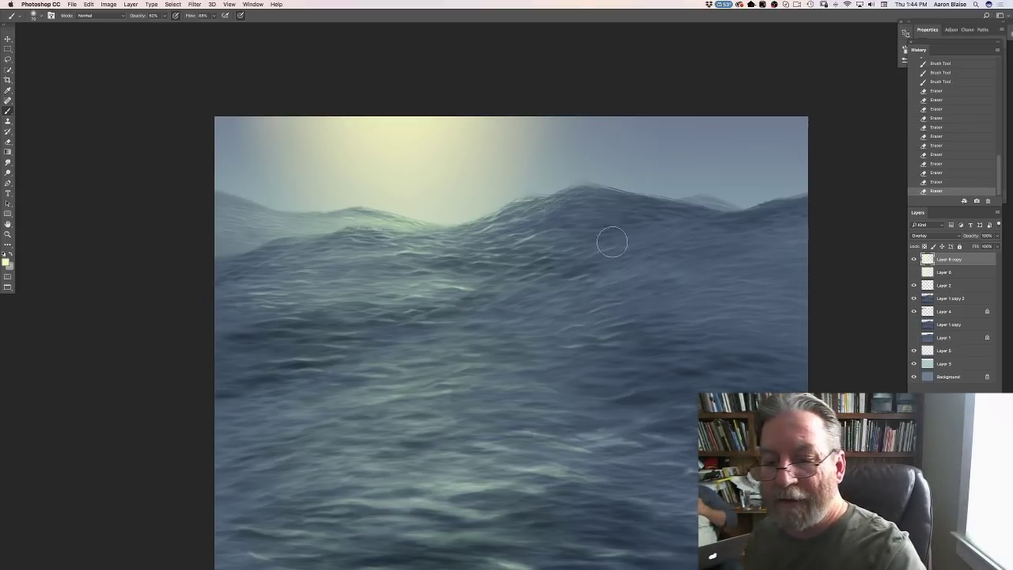
{"action": "mouse_move", "coordinate": [610, 235]}
{"action": "left_mouse_down"}
{"action": "mouse_move", "coordinate": [624, 261]}
{"action": "mouse_move", "coordinate": [589, 223]}
{"action": "left_mouse_up"}
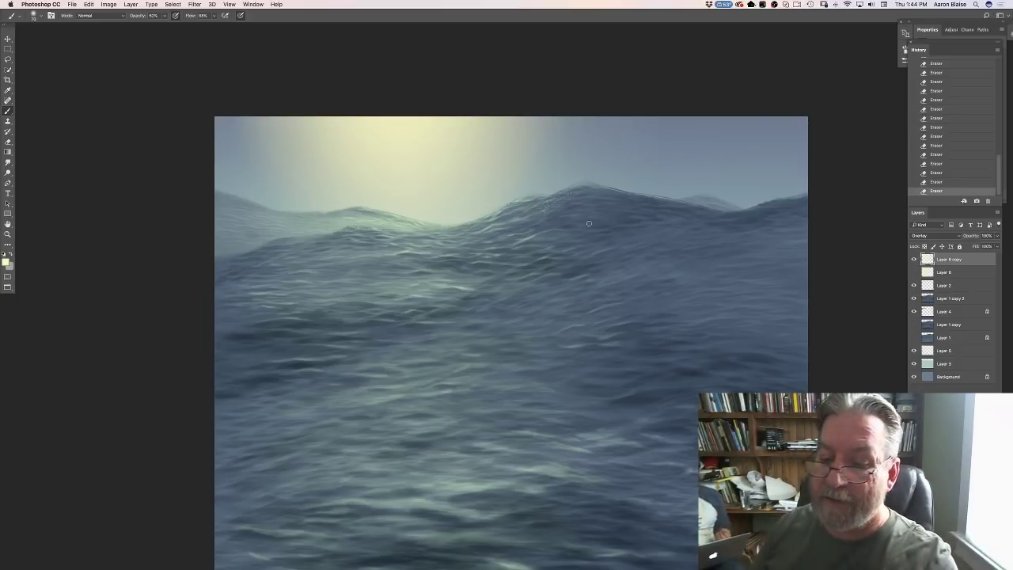
Step: Dab faint pale highlights onto the mid-water ripples below the horizon
{"action": "left_click", "coordinate": [558, 333]}
{"action": "left_click", "coordinate": [557, 333]}
{"action": "left_click", "coordinate": [556, 334]}
{"action": "left_click", "coordinate": [554, 336]}
{"action": "left_click", "coordinate": [551, 337]}
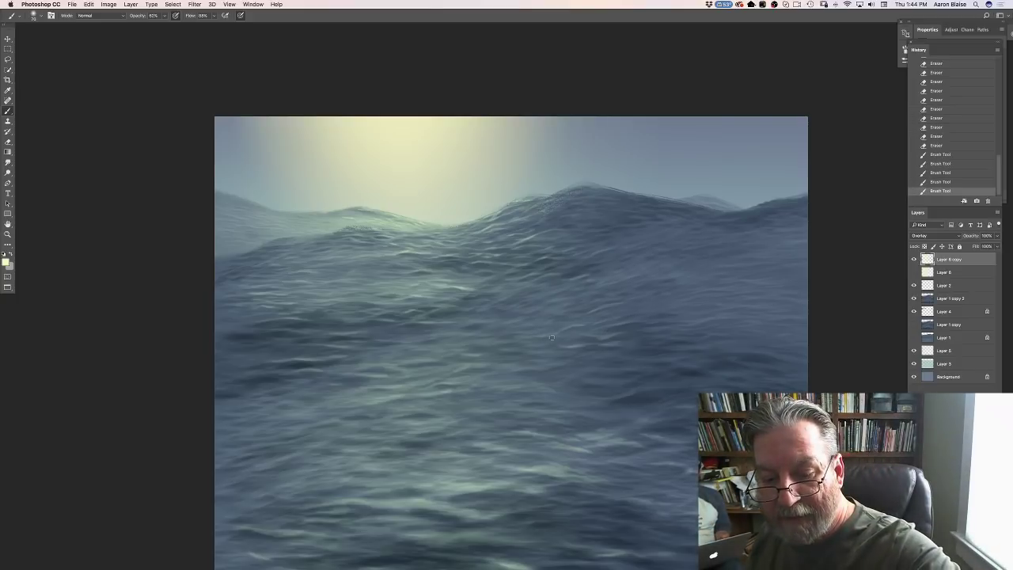
{"action": "left_click", "coordinate": [558, 341]}
{"action": "left_click", "coordinate": [556, 341]}
{"action": "left_click", "coordinate": [554, 339]}
{"action": "left_click", "coordinate": [552, 336]}
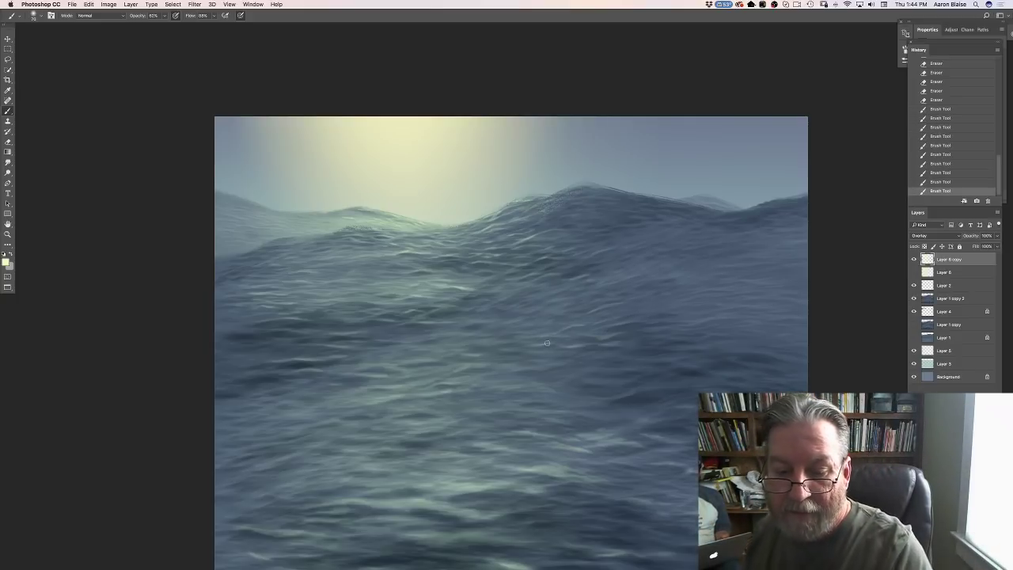
{"action": "left_click", "coordinate": [548, 334]}
{"action": "left_click", "coordinate": [546, 332]}
{"action": "left_click", "coordinate": [550, 323]}
{"action": "left_click", "coordinate": [547, 321]}
{"action": "left_click", "coordinate": [554, 321]}
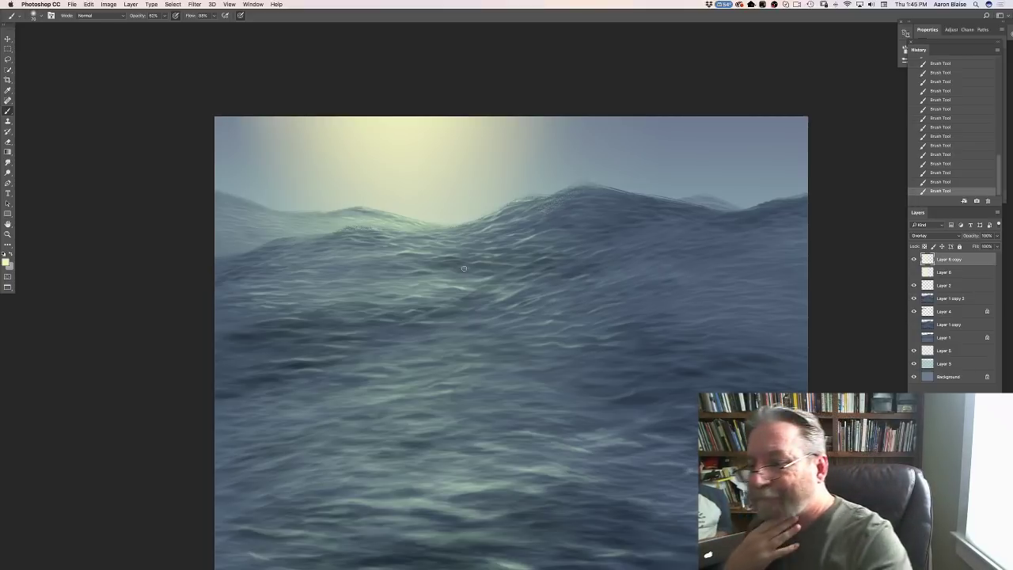
Step: Add Layer 7 above Layer 1 copy 2 and set the foreground to a dark muted blue
{"action": "left_click", "coordinate": [945, 298]}
{"action": "key", "text": "super+shift+alt+n"}
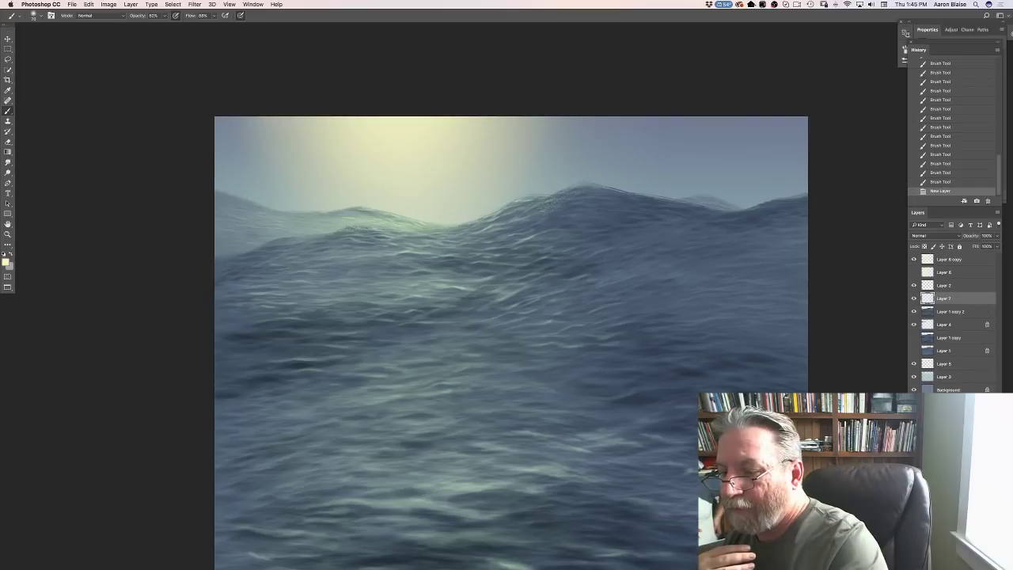
{"action": "key", "text": "i"}
{"action": "left_click", "coordinate": [6, 262]}
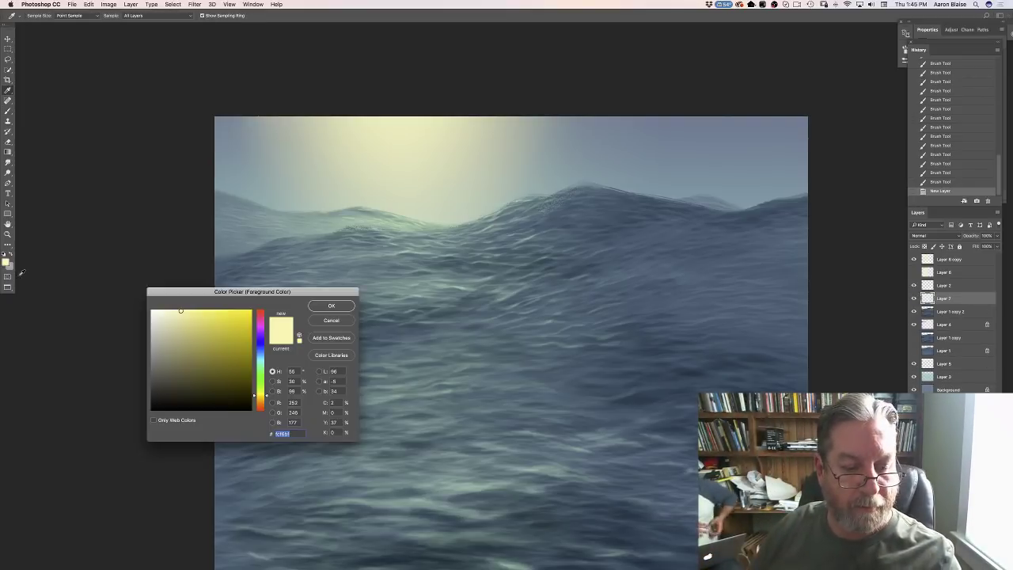
{"action": "left_click", "coordinate": [260, 351]}
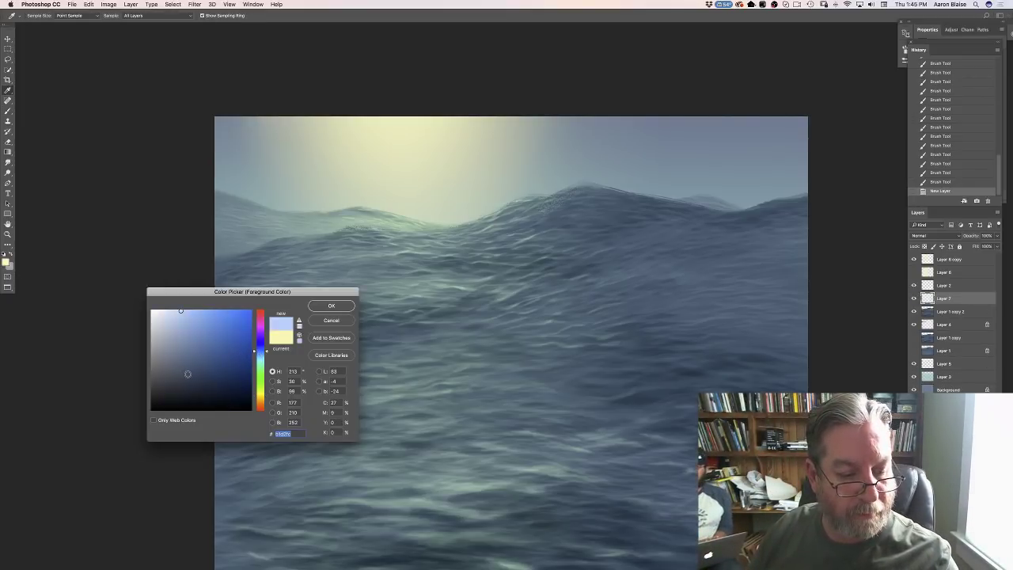
{"action": "left_click", "coordinate": [193, 365]}
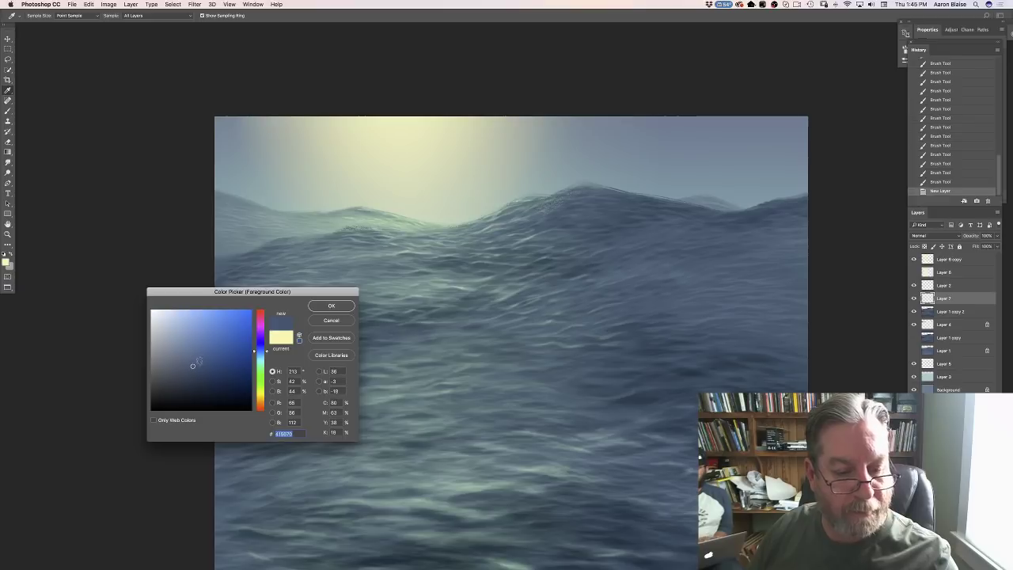
{"action": "left_click", "coordinate": [331, 306]}
Step: Switch to the Gradient tool with the ocean painting brought back to front
{"action": "key", "text": "b"}
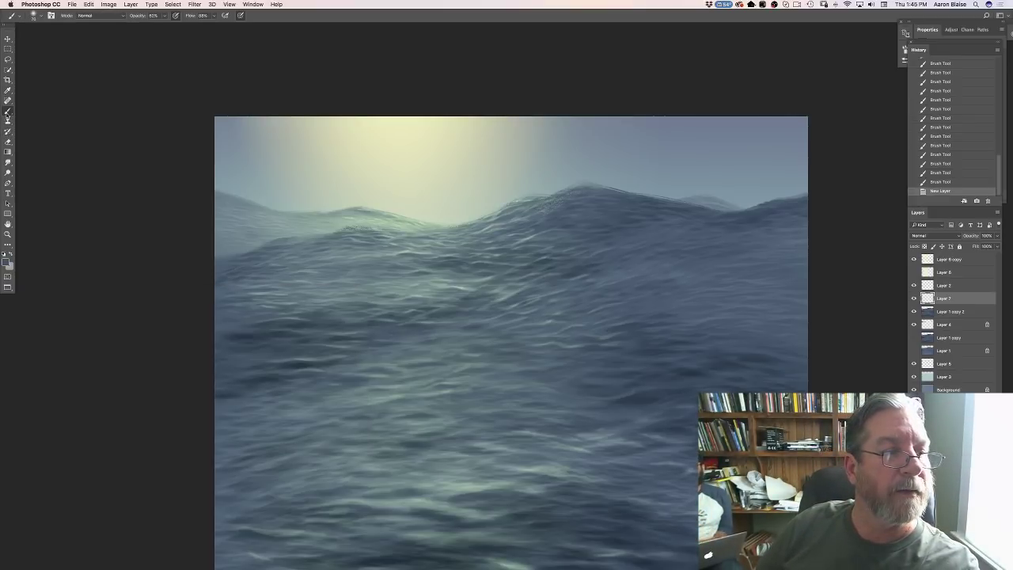
{"action": "left_click", "coordinate": [8, 151]}
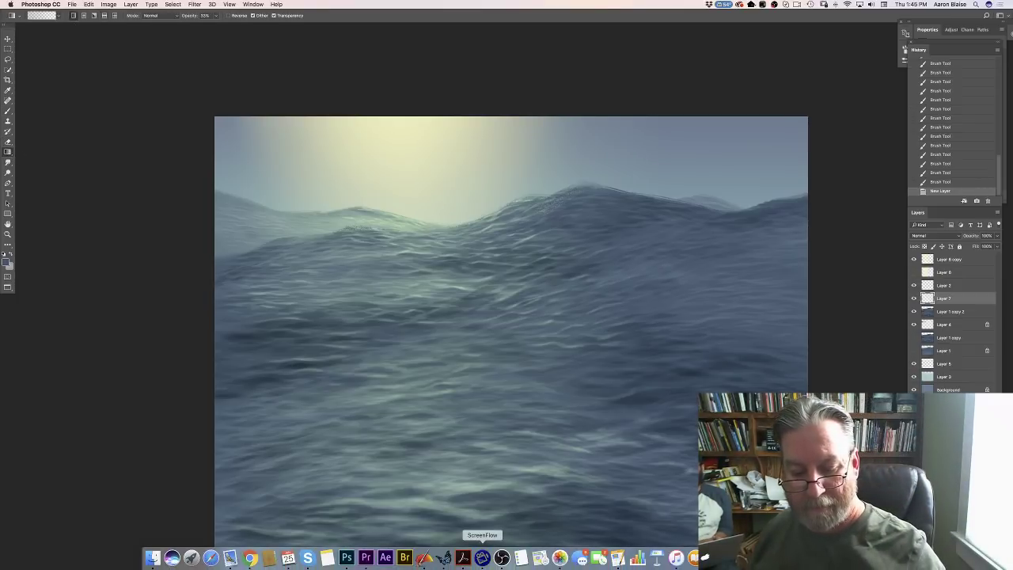
{"action": "left_click", "coordinate": [479, 556]}
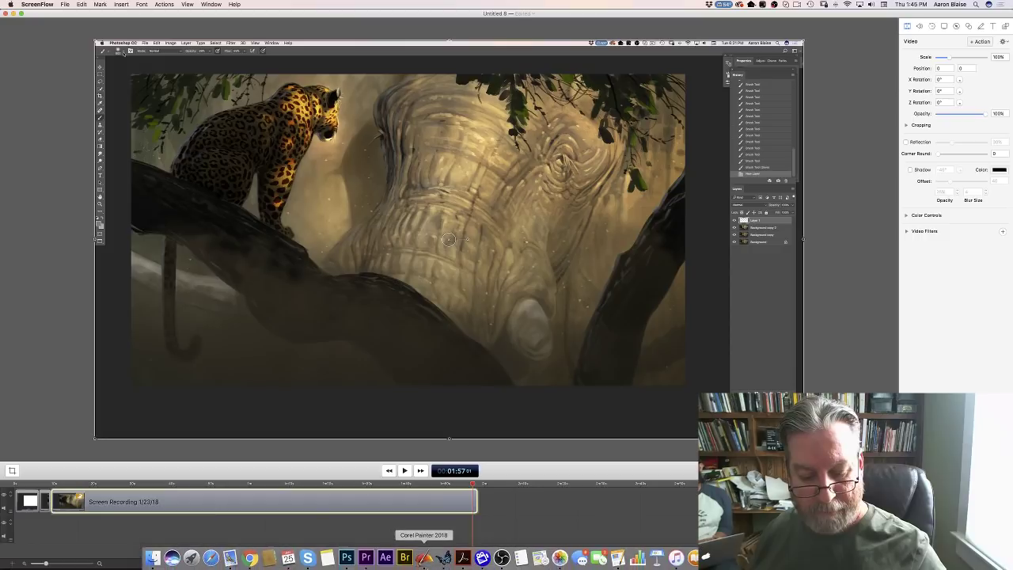
{"action": "left_click", "coordinate": [346, 557]}
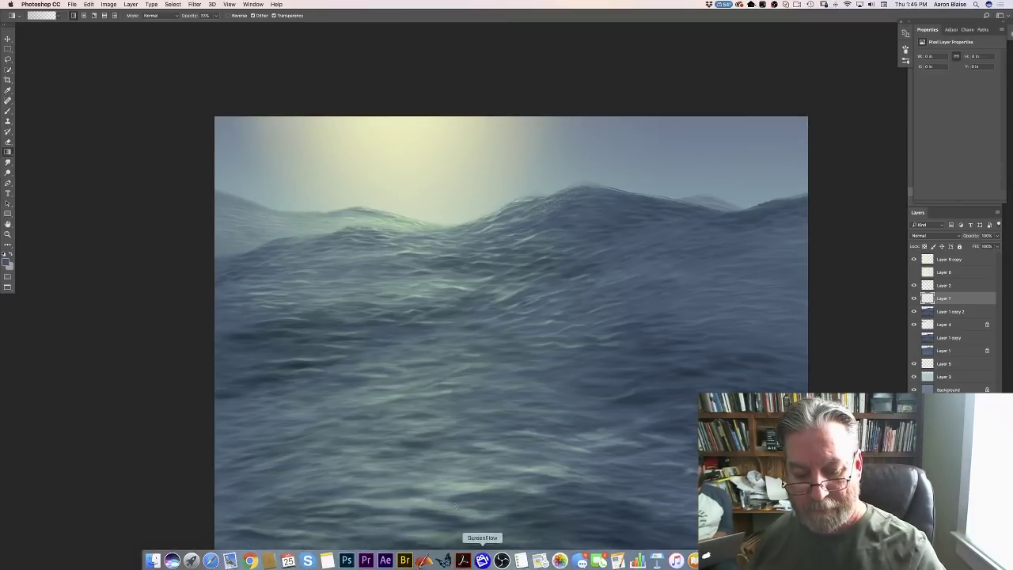
Step: Lay a dark blue gradient up from the bottom edge and set Layer 7 to Multiply
{"action": "mouse_move", "coordinate": [189, 303]}
{"action": "left_mouse_down"}
{"action": "mouse_move", "coordinate": [179, 214]}
{"action": "mouse_move", "coordinate": [188, 233]}
{"action": "left_mouse_up"}
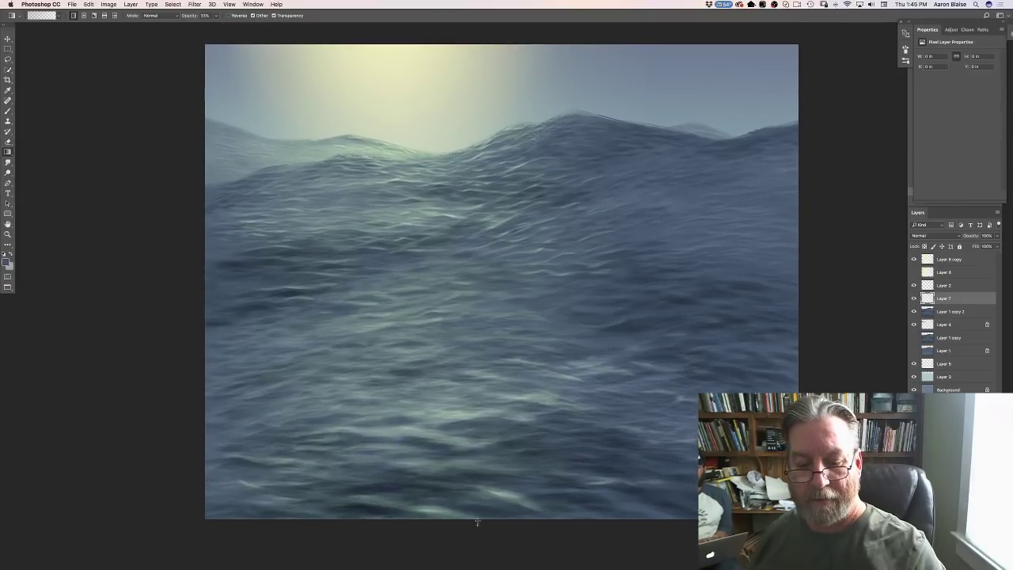
{"action": "left_click_drag", "start_coordinate": [477, 523], "coordinate": [478, 205]}
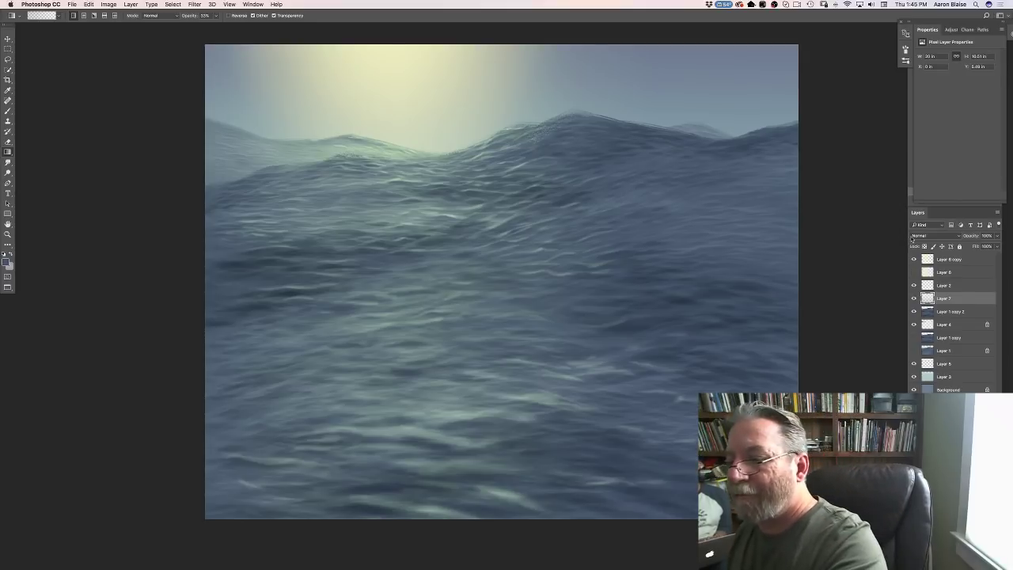
{"action": "left_click", "coordinate": [934, 235]}
{"action": "left_click", "coordinate": [914, 259]}
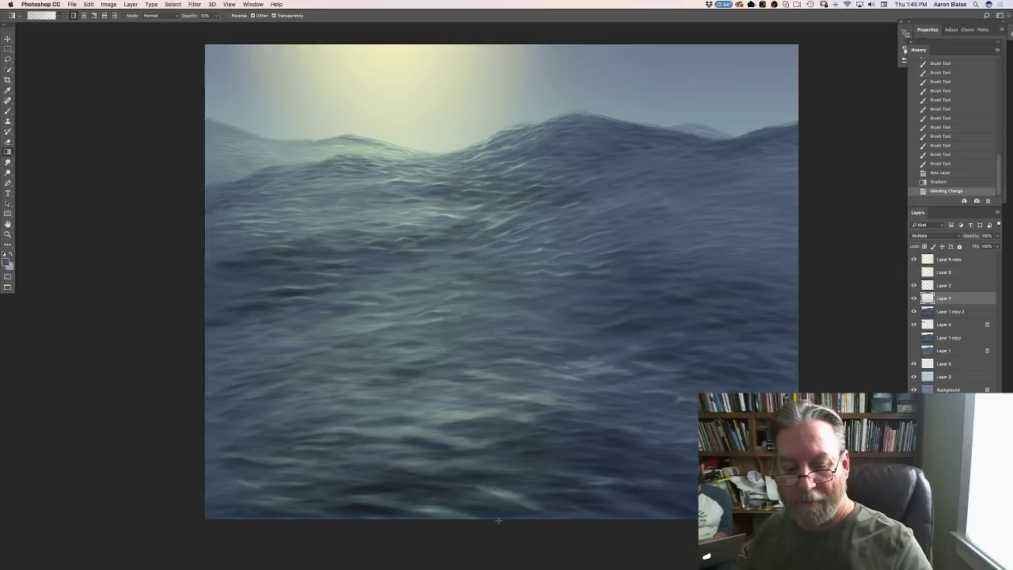
Step: Deepen the lower water with three more bottom-up gradients, then select Layer 6 copy
{"action": "left_click_drag", "start_coordinate": [497, 519], "coordinate": [489, 227]}
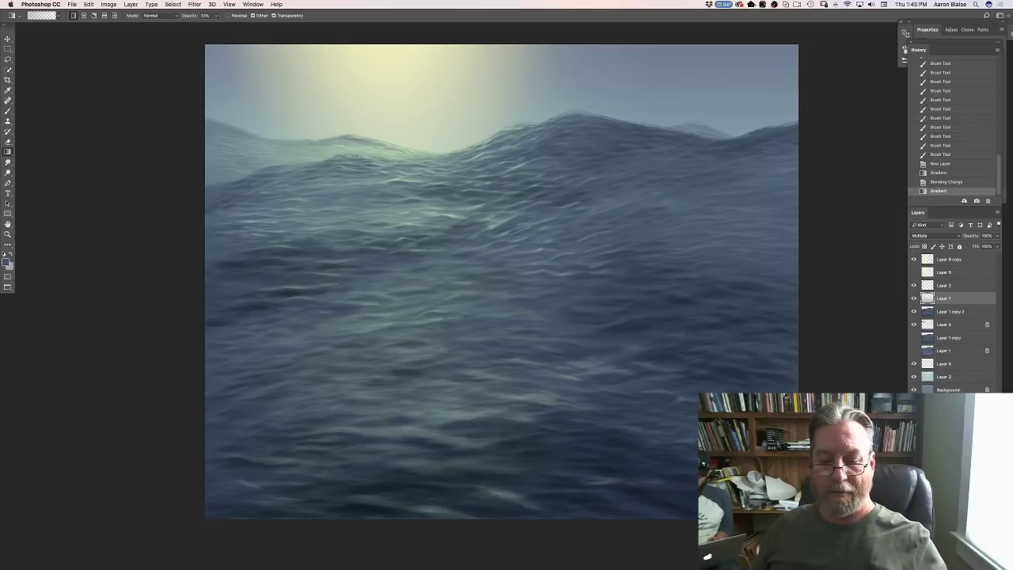
{"action": "left_click_drag", "start_coordinate": [471, 520], "coordinate": [470, 240]}
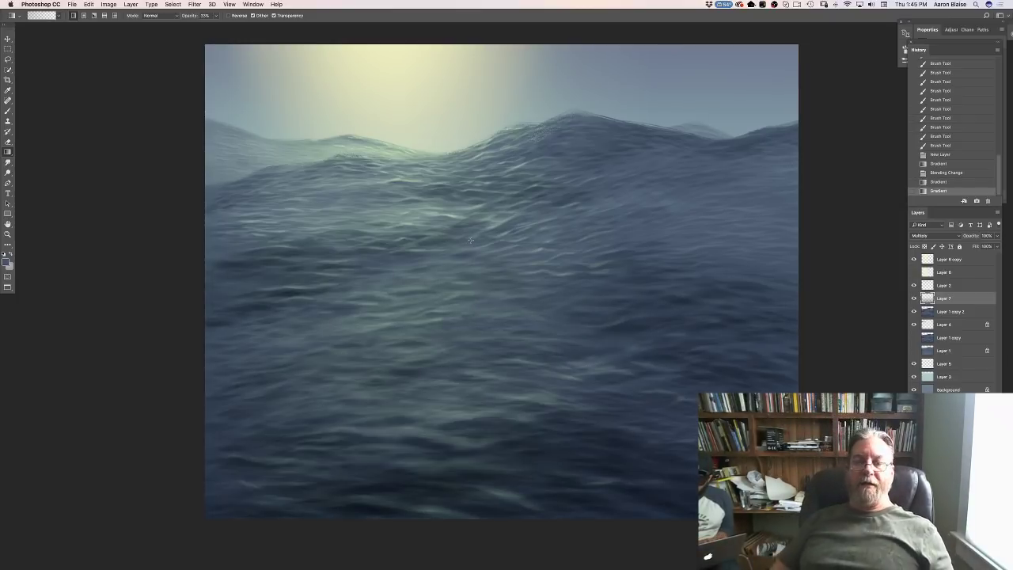
{"action": "left_click_drag", "start_coordinate": [488, 523], "coordinate": [479, 240]}
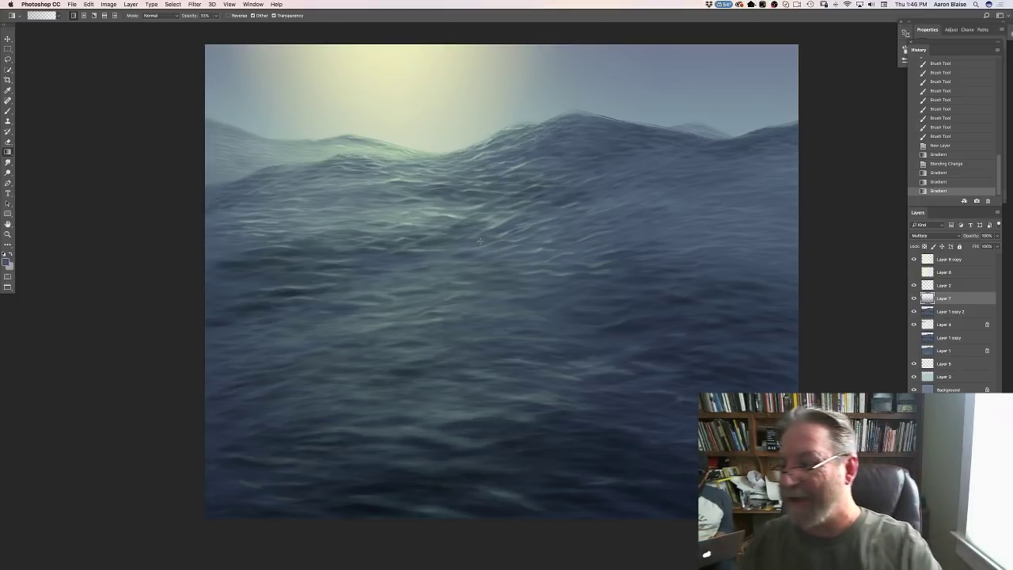
{"action": "left_click", "coordinate": [946, 260]}
Step: Add Layer 8 in Overlay mode and sample the sun glow's pale yellow as foreground
{"action": "key", "text": "super+shift+alt+n"}
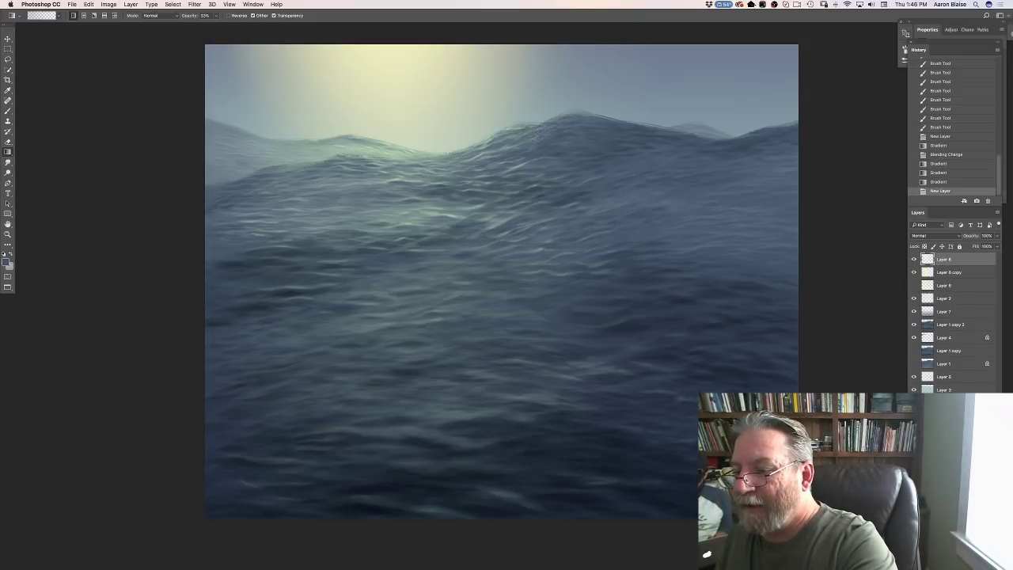
{"action": "left_click", "coordinate": [934, 235]}
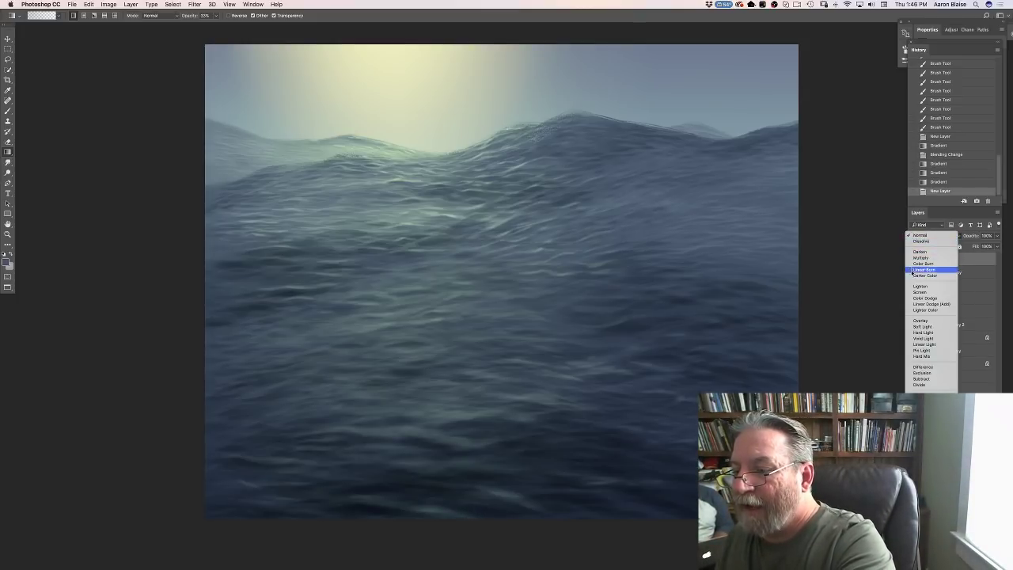
{"action": "left_click", "coordinate": [918, 321]}
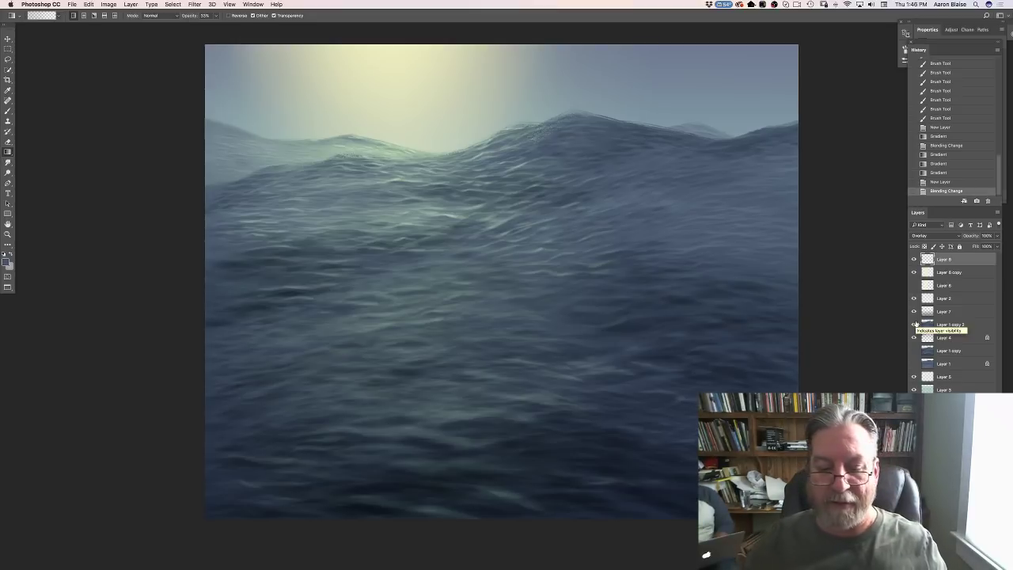
{"action": "left_click", "coordinate": [8, 258]}
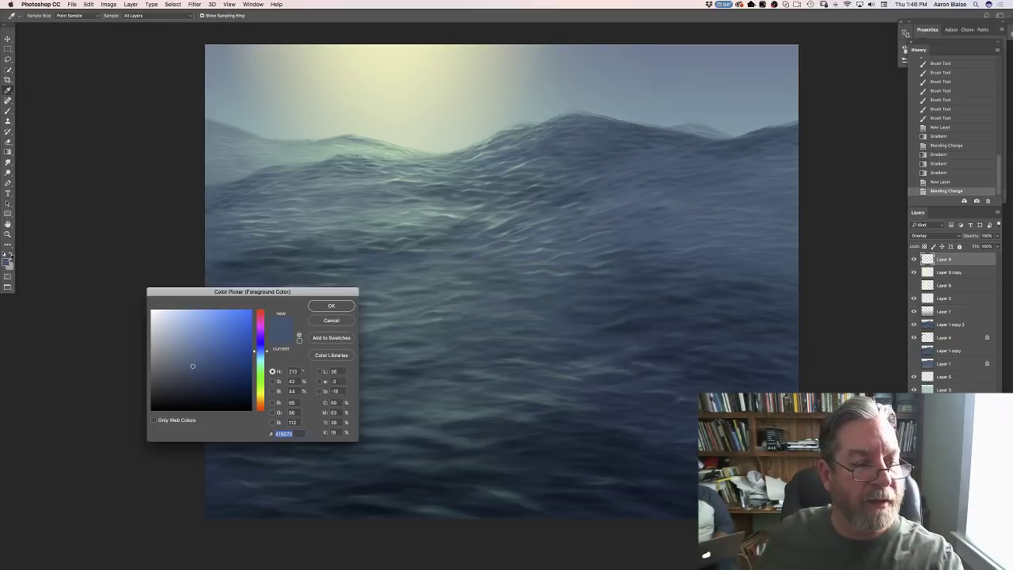
{"action": "left_click", "coordinate": [396, 50]}
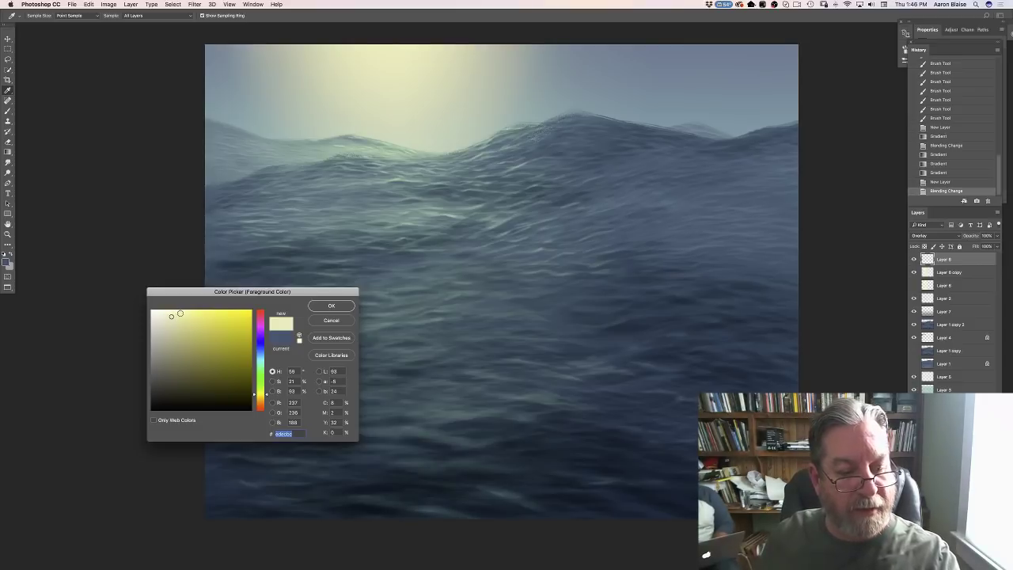
{"action": "left_click", "coordinate": [330, 306]}
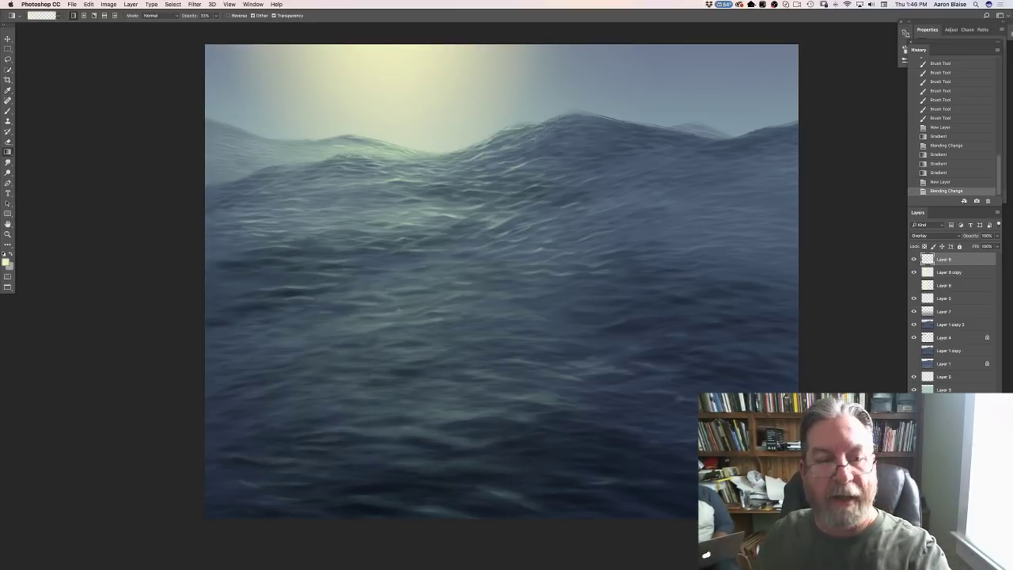
Step: Try reflected-gradient yellow light bands across the water, undoing each attempt
{"action": "left_click", "coordinate": [8, 151]}
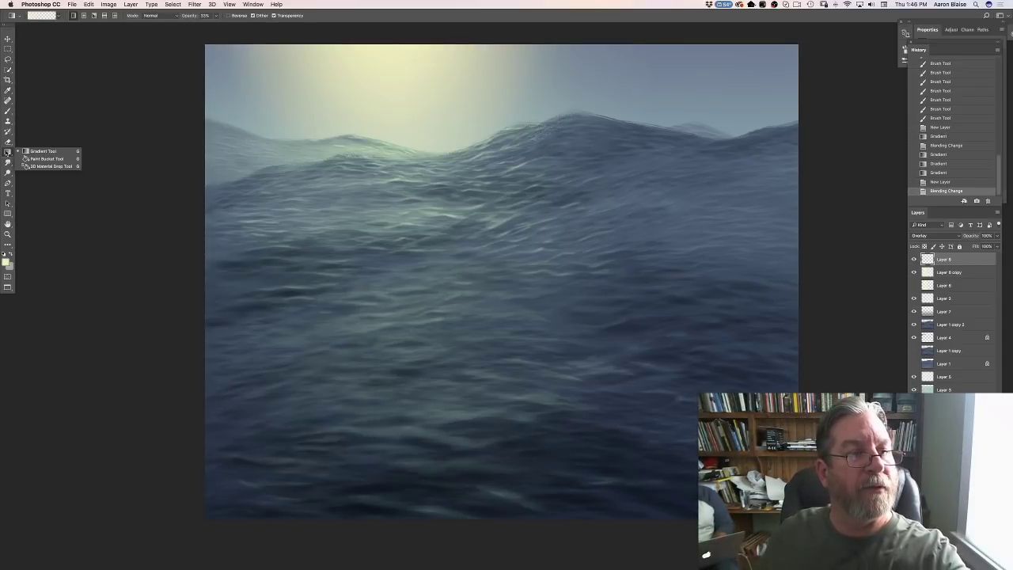
{"action": "left_click", "coordinate": [39, 151]}
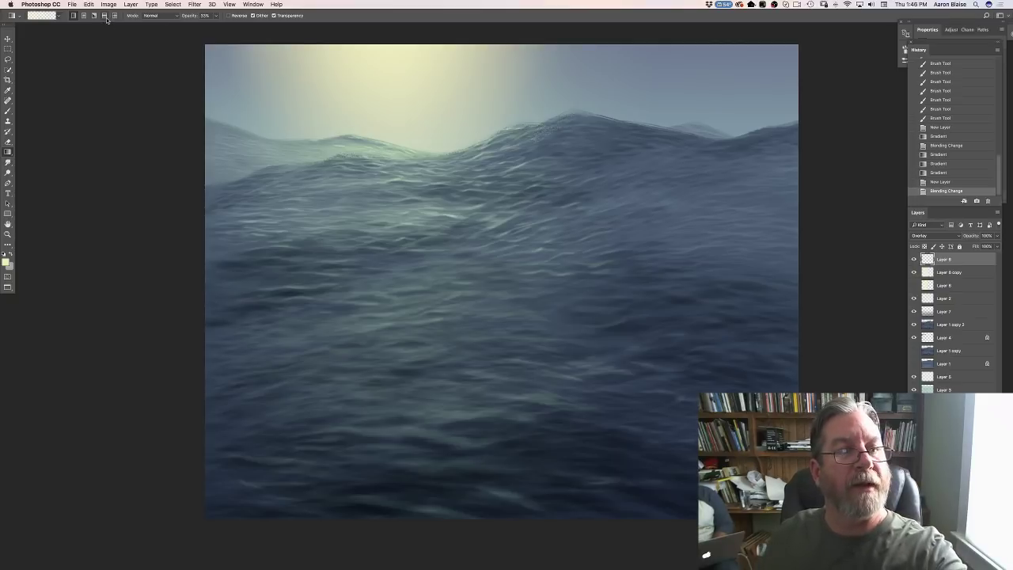
{"action": "left_click", "coordinate": [106, 15]}
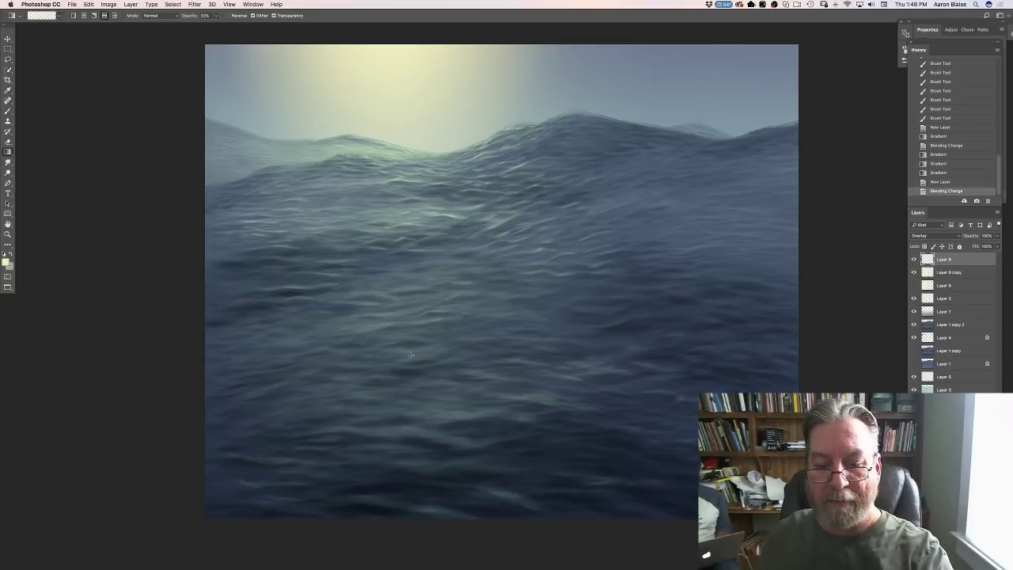
{"action": "left_click_drag", "start_coordinate": [411, 356], "coordinate": [305, 352]}
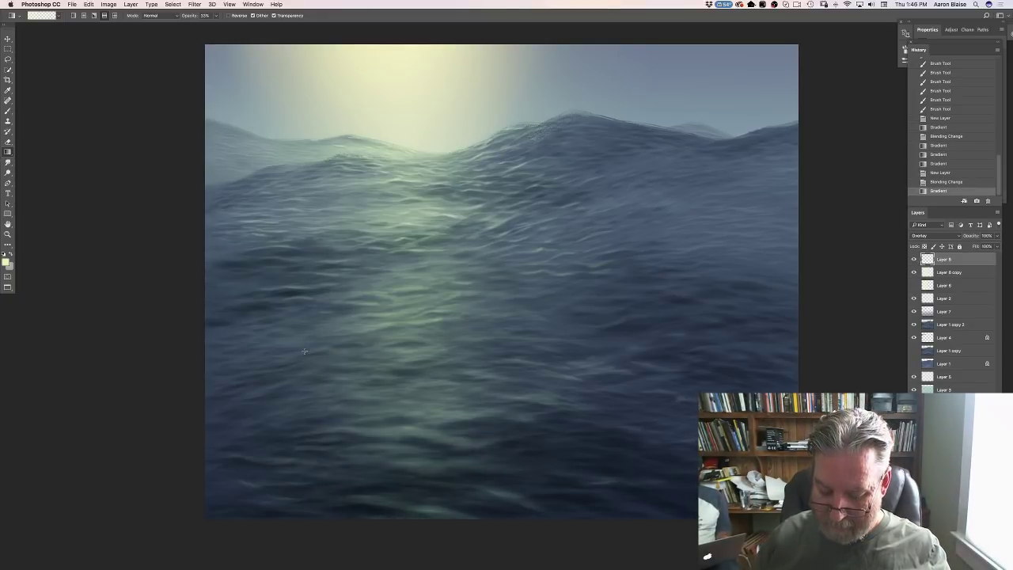
{"action": "key", "text": "super+z"}
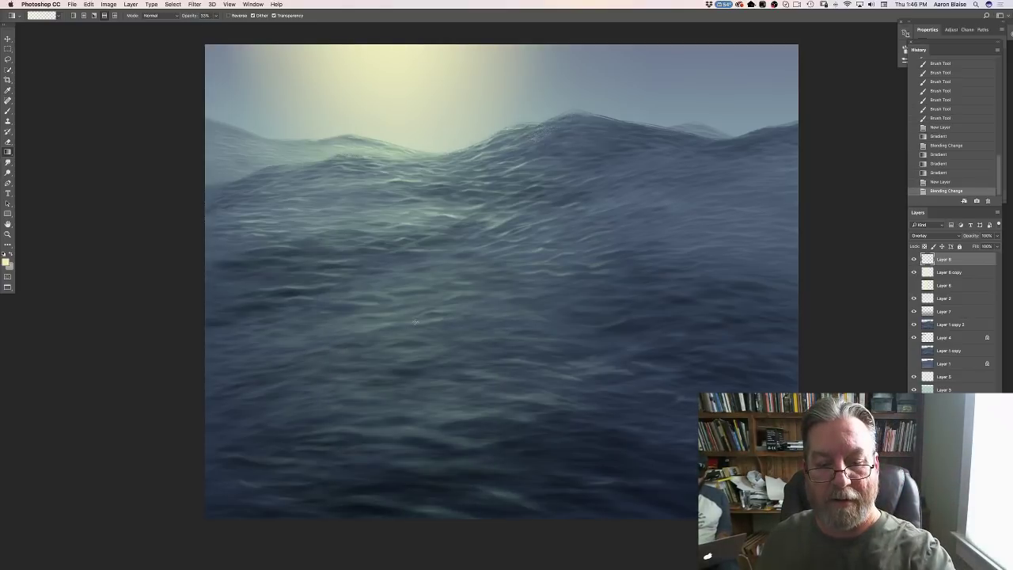
{"action": "left_click_drag", "start_coordinate": [407, 331], "coordinate": [231, 333]}
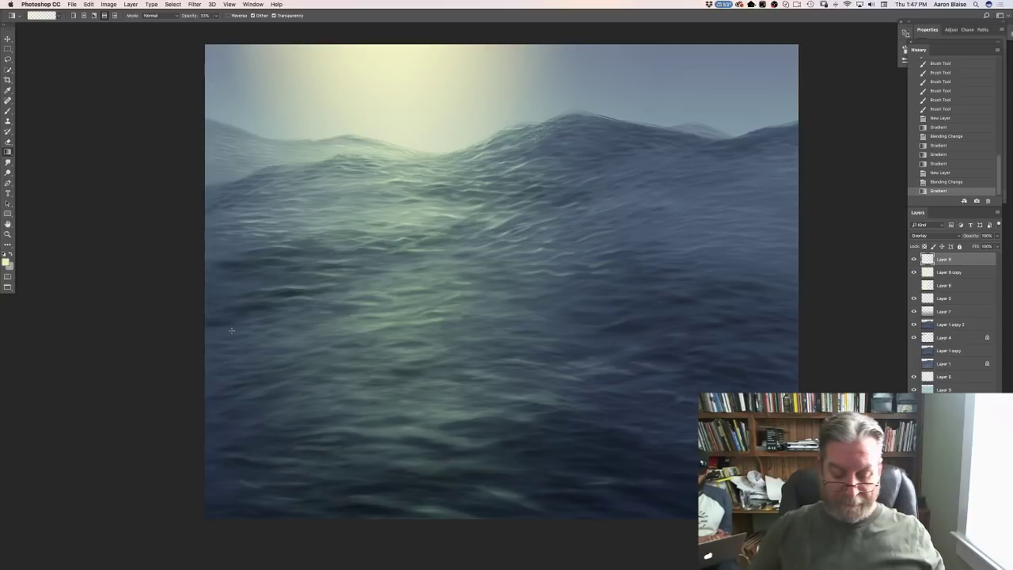
{"action": "key", "text": "shift+plus"}
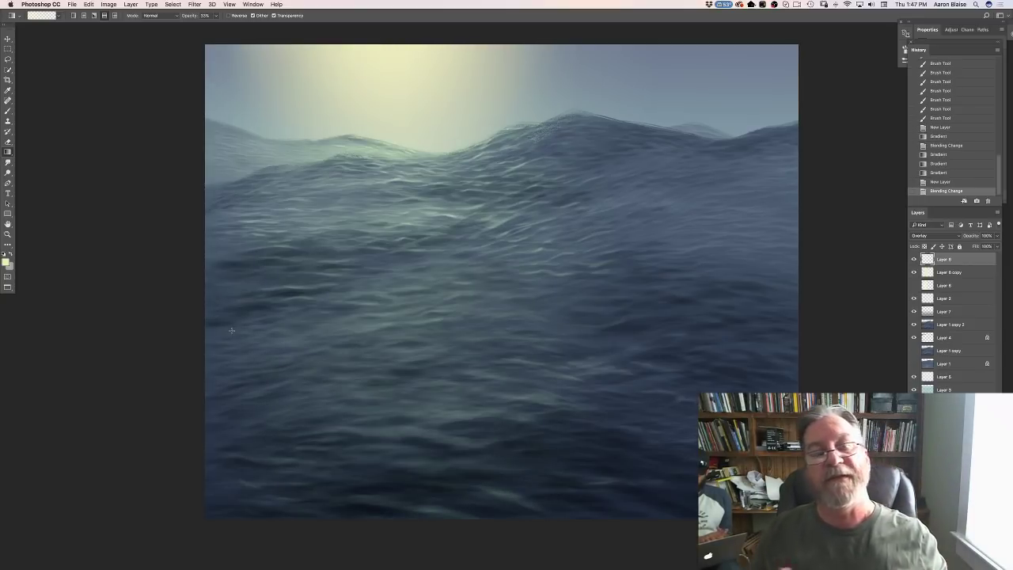
Step: Drop gradient opacity to 15% and drag faint yellow gradients from left and right across the water
{"action": "left_click", "coordinate": [216, 16]}
{"action": "left_click_drag", "start_coordinate": [225, 26], "coordinate": [211, 26]}
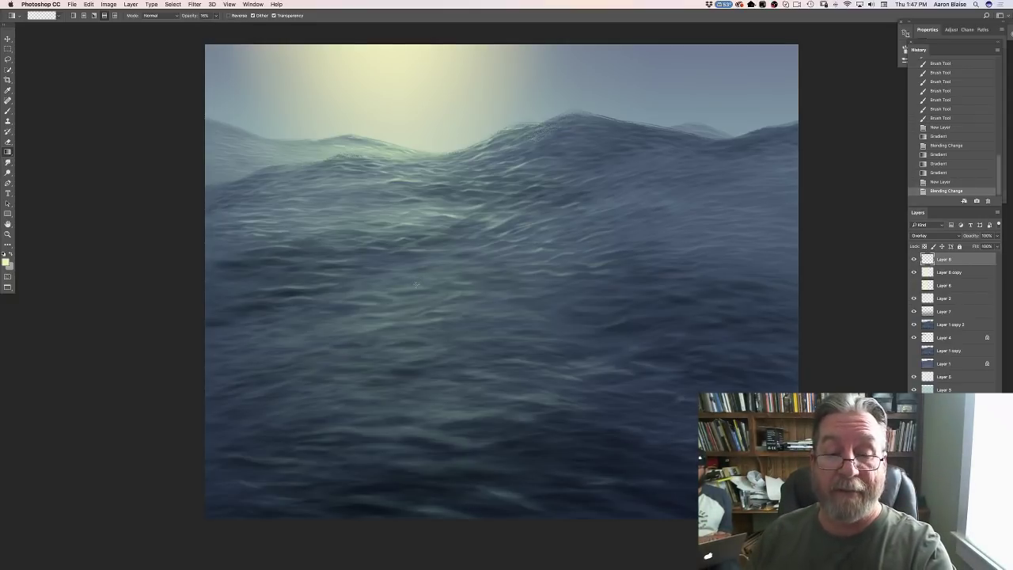
{"action": "left_click_drag", "start_coordinate": [415, 284], "coordinate": [670, 289]}
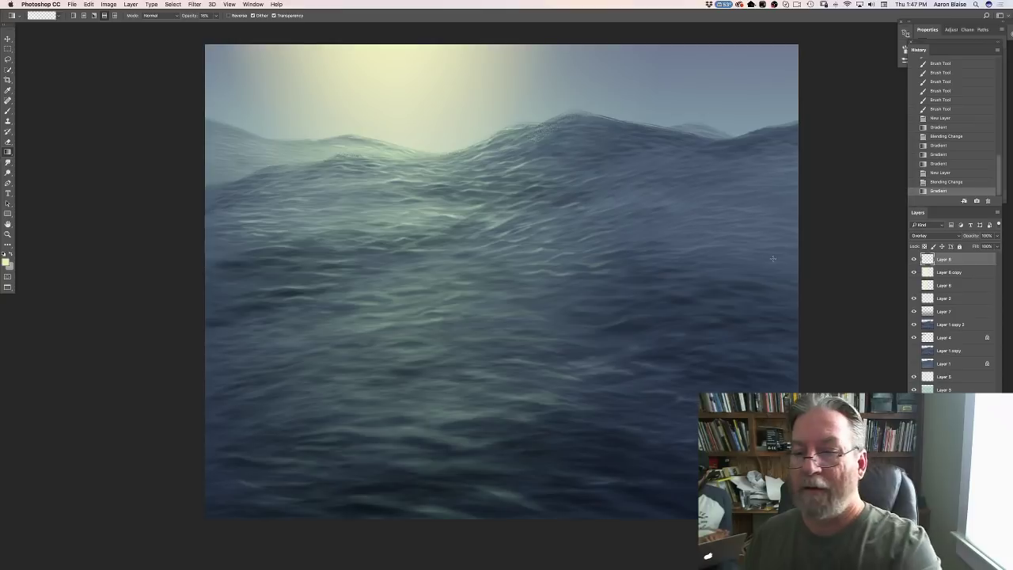
{"action": "left_click_drag", "start_coordinate": [785, 224], "coordinate": [554, 290]}
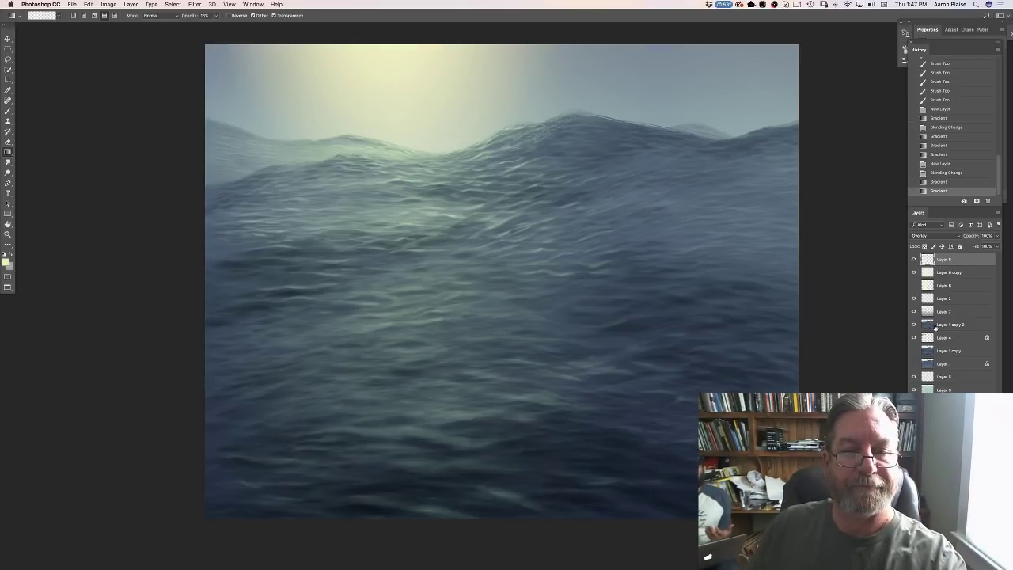
Step: Choose a soft round brush preset with 0% hardness
{"action": "key", "text": "b"}
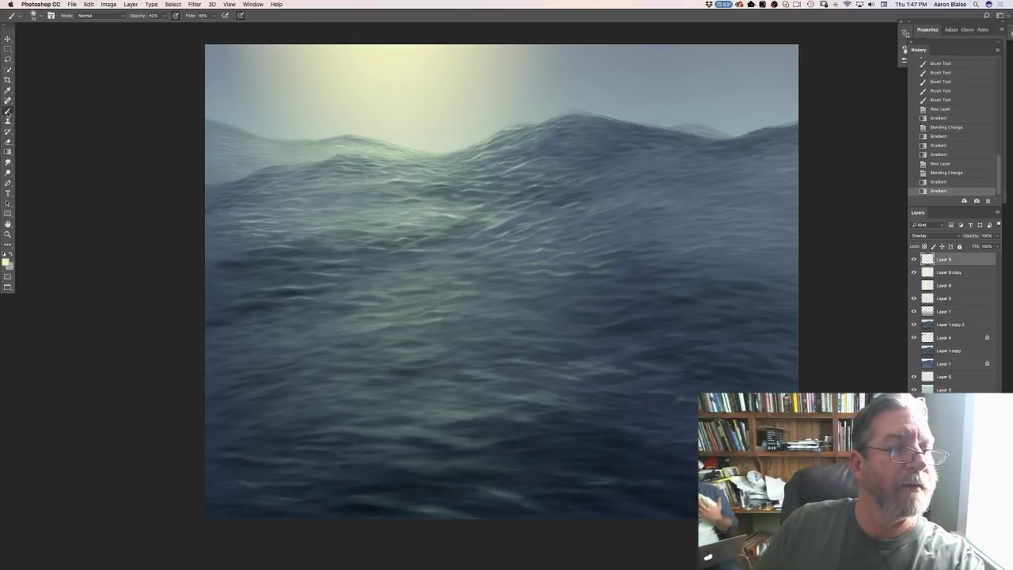
{"action": "left_click", "coordinate": [33, 17]}
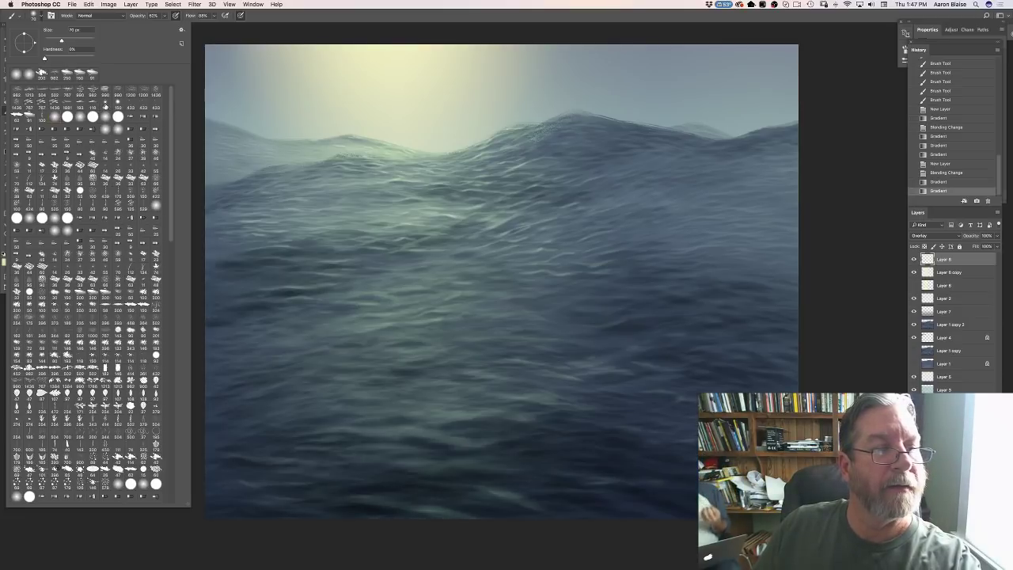
{"action": "left_click", "coordinate": [105, 105]}
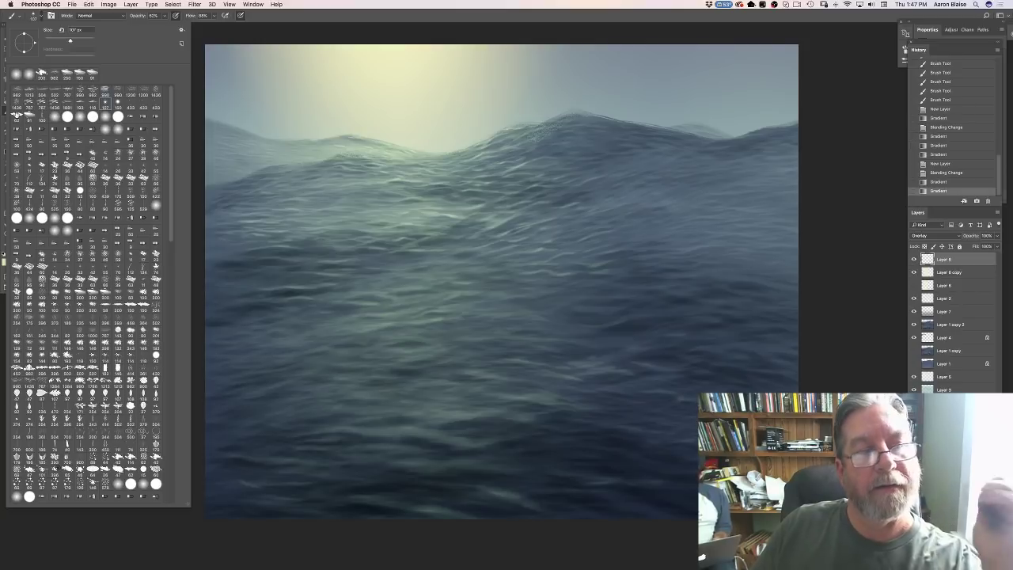
{"action": "left_click", "coordinate": [54, 117]}
{"action": "left_click", "coordinate": [306, 29]}
{"action": "left_click", "coordinate": [292, 54]}
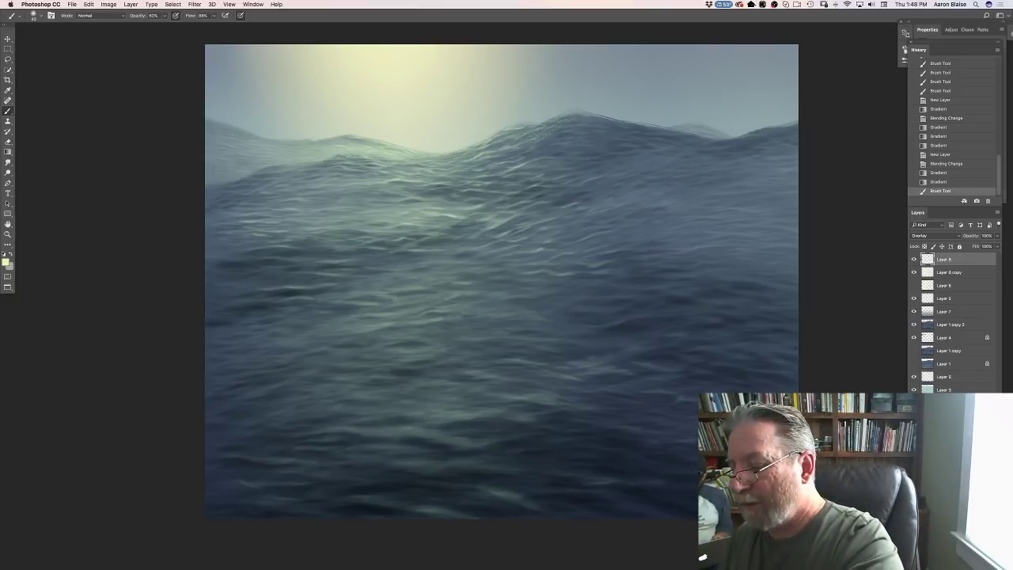
Step: Add Layer 9 with Normal blending and bring up the foreground Color Picker
{"action": "key", "text": "shift+super+alt+n"}
{"action": "left_click", "coordinate": [912, 235]}
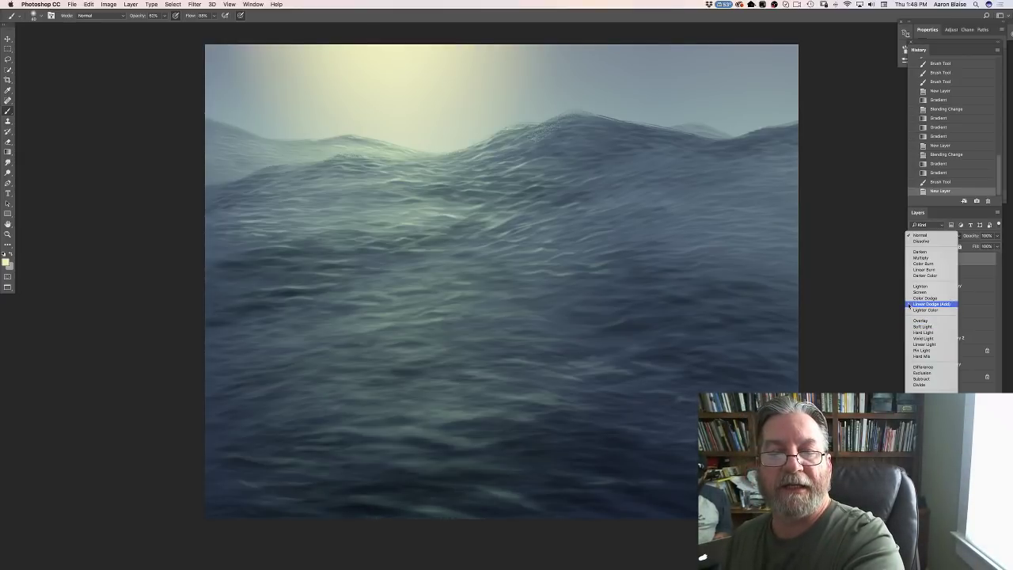
{"action": "left_click", "coordinate": [901, 235]}
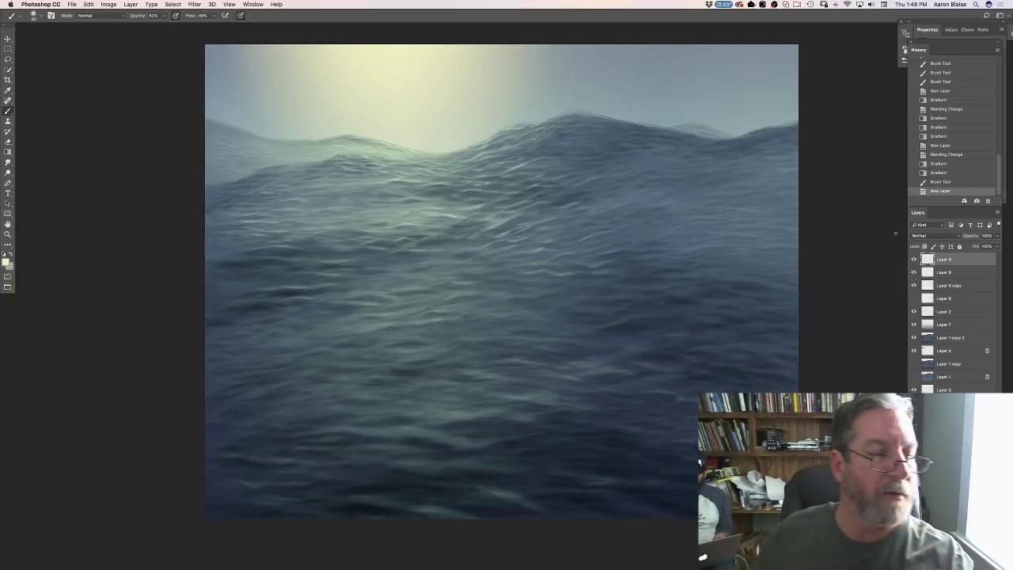
{"action": "left_click", "coordinate": [7, 261]}
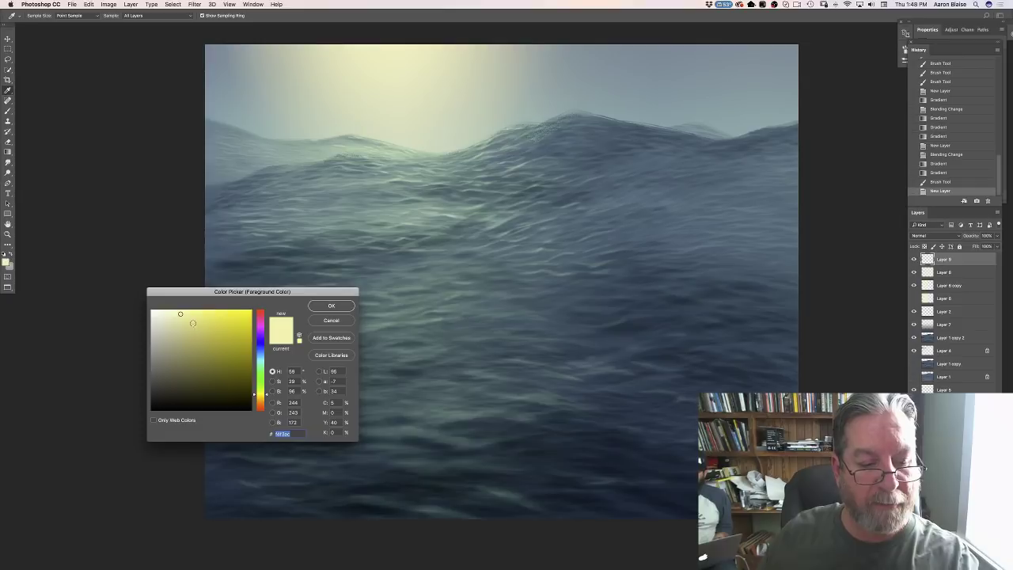
Step: Confirm a paler, near-white yellow as the foreground colour, checking the waves up close
{"action": "left_click", "coordinate": [162, 313]}
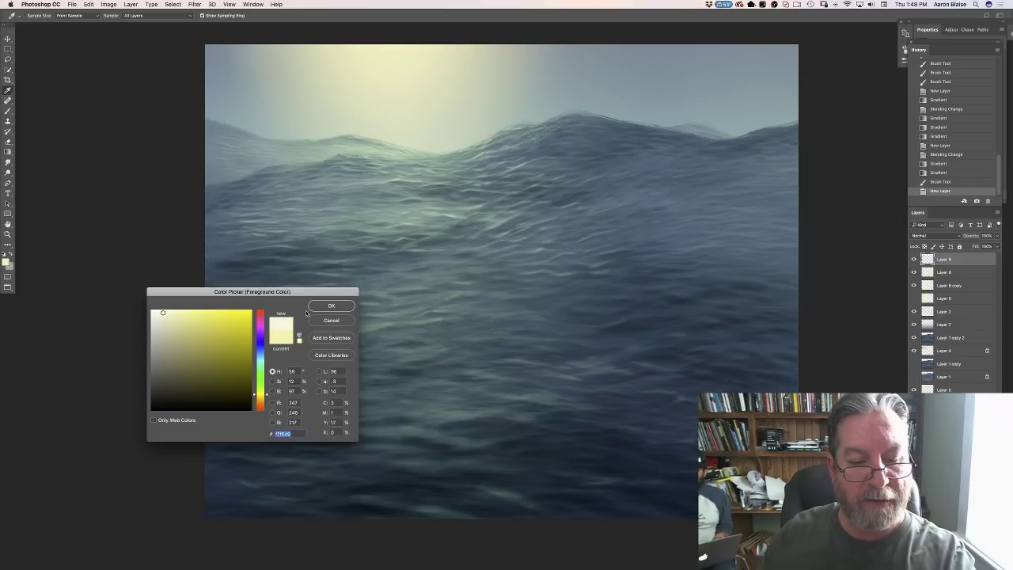
{"action": "left_click", "coordinate": [316, 308]}
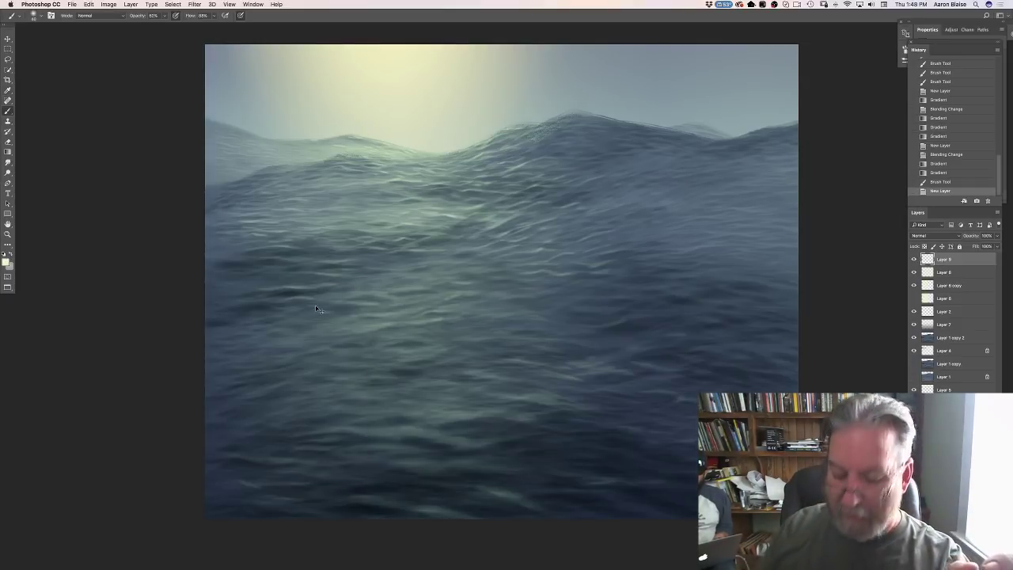
{"action": "key", "text": "super+plus"}
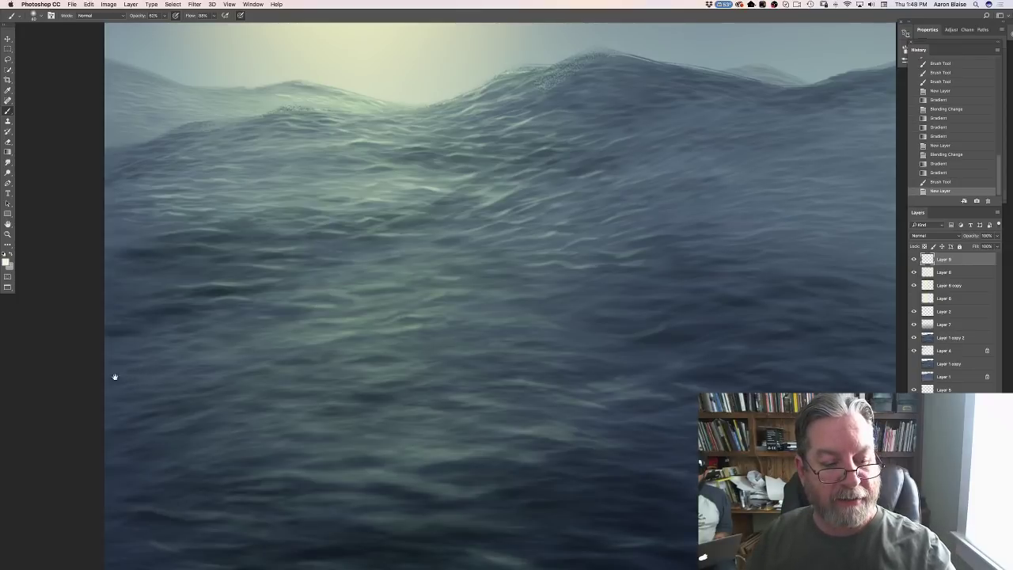
{"action": "key", "text": "super+minus"}
{"action": "key", "text": "super+minus"}
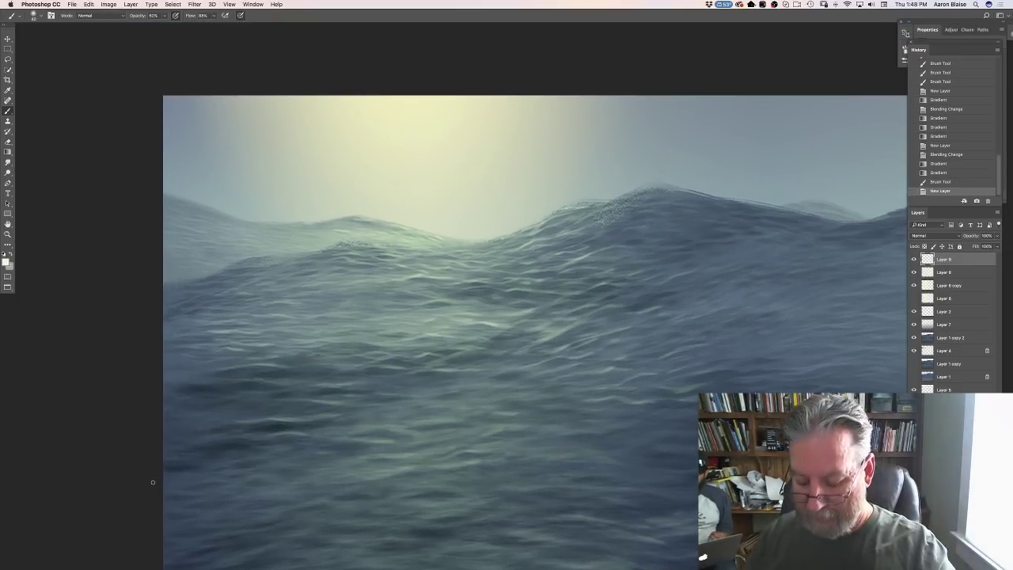
Step: Dab a run of small near-white glints along the central wave crest on Layer 9
{"action": "left_click", "coordinate": [501, 236]}
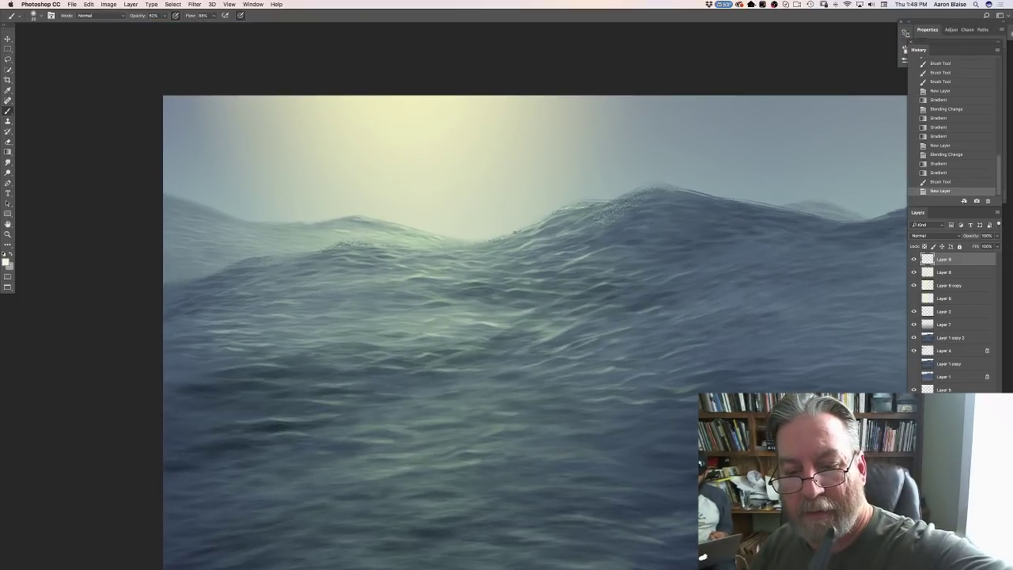
{"action": "left_click", "coordinate": [499, 236]}
{"action": "left_click", "coordinate": [497, 237]}
{"action": "left_click", "coordinate": [497, 237]}
{"action": "left_click", "coordinate": [498, 238]}
{"action": "left_click", "coordinate": [499, 239]}
{"action": "left_click", "coordinate": [499, 239]}
{"action": "left_click", "coordinate": [497, 240]}
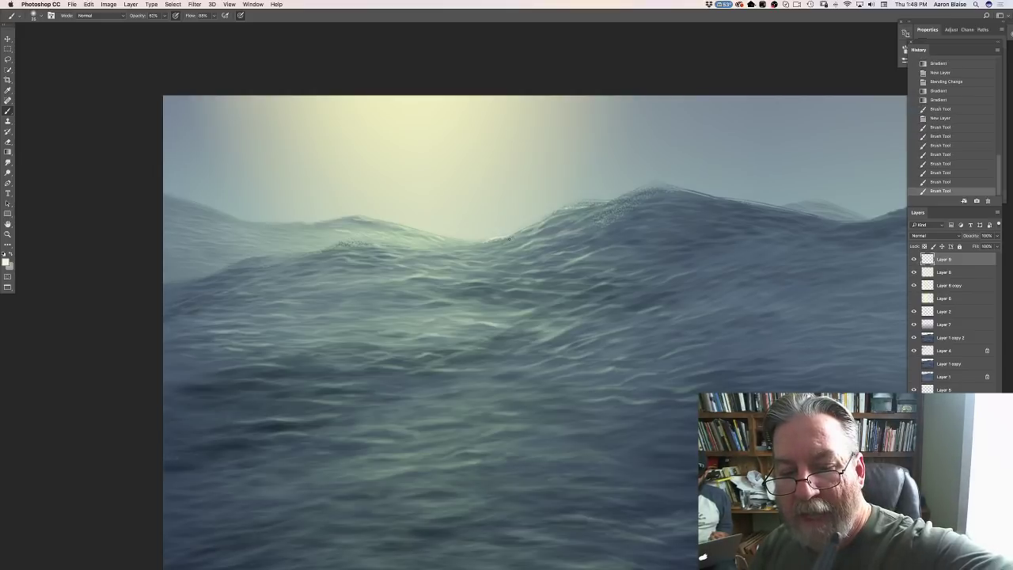
{"action": "left_click", "coordinate": [497, 239]}
{"action": "left_click", "coordinate": [496, 240]}
{"action": "left_click", "coordinate": [494, 241]}
{"action": "left_click", "coordinate": [494, 242]}
{"action": "left_click", "coordinate": [492, 242]}
{"action": "left_click", "coordinate": [490, 243]}
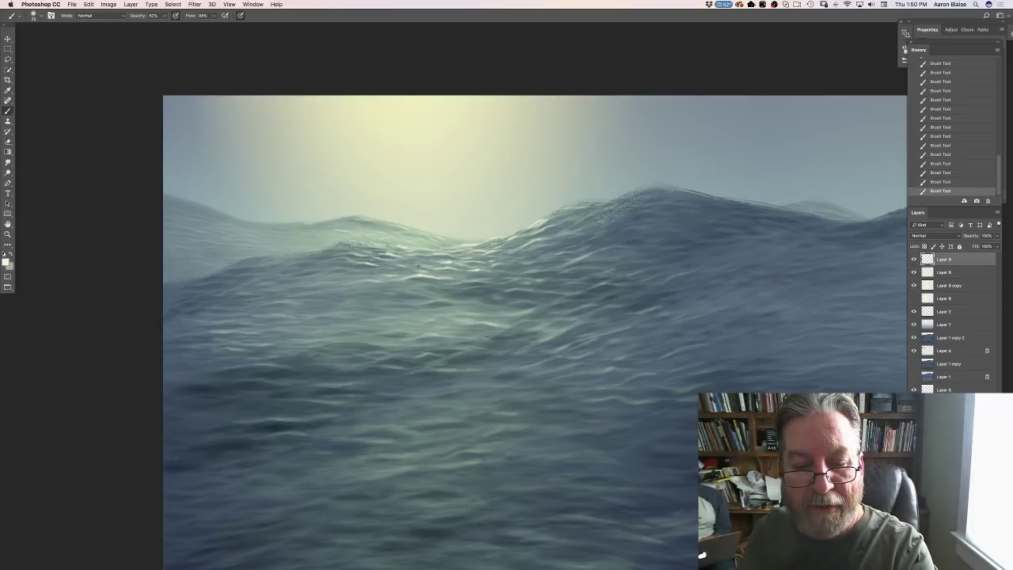
Step: Paint near-white highlight strokes along the wave crest, checking them against the whole painting
{"action": "key", "text": "super+minus"}
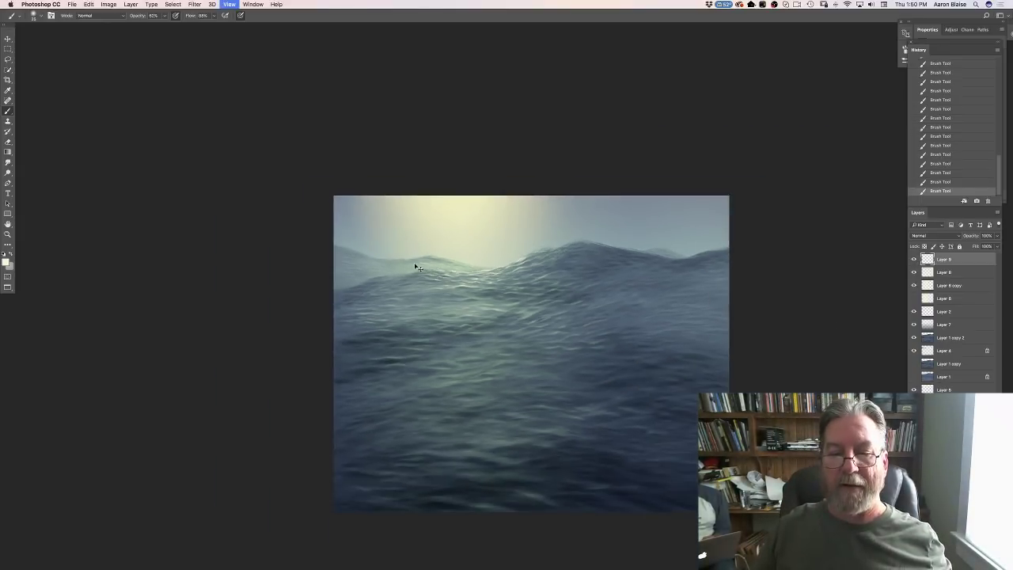
{"action": "key", "text": "super+equal"}
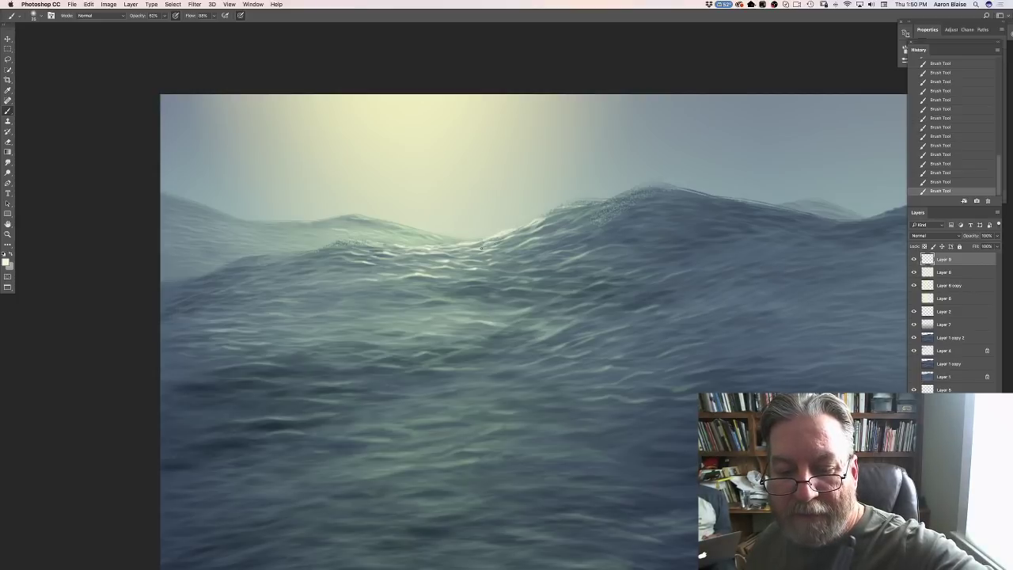
{"action": "mouse_move", "coordinate": [567, 217]}
{"action": "left_mouse_down"}
{"action": "mouse_move", "coordinate": [547, 226]}
{"action": "mouse_move", "coordinate": [580, 224]}
{"action": "left_mouse_up"}
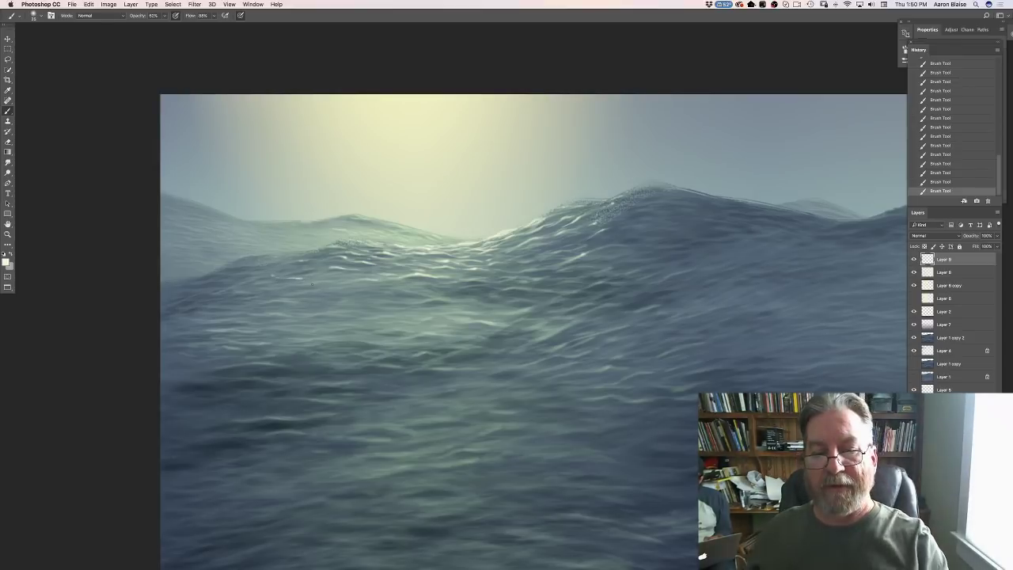
{"action": "key", "text": "super+minus"}
{"action": "key", "text": "super+minus"}
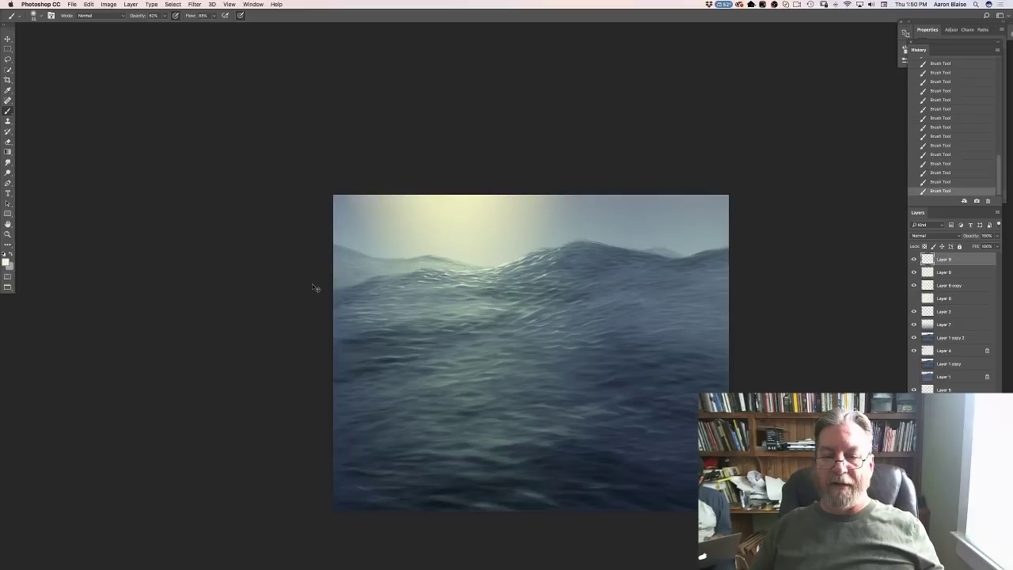
{"action": "key", "text": "super+equal"}
{"action": "key", "text": "super+equal"}
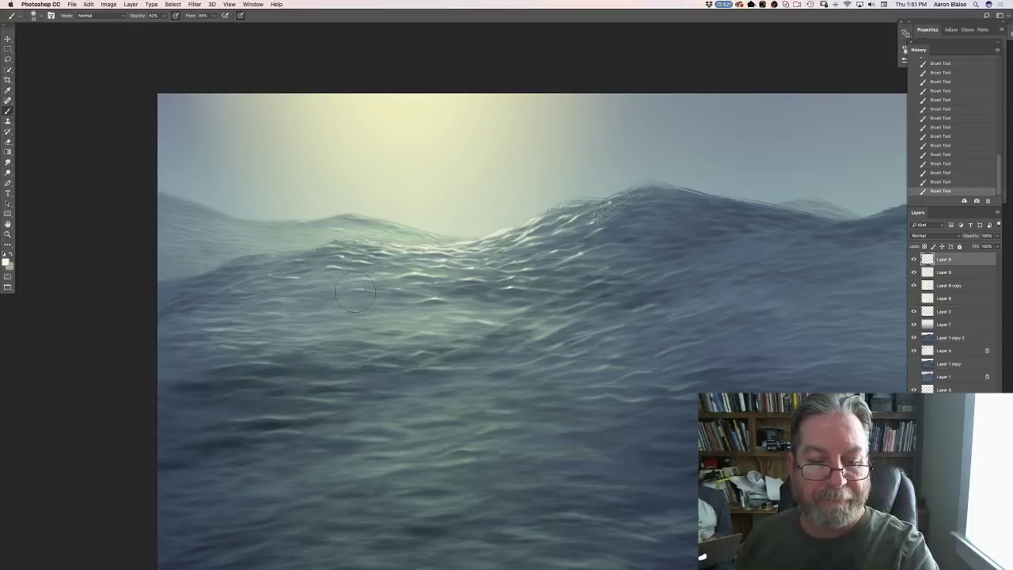
Step: Erase the overly strong highlight strokes and faint marks below the wave crest
{"action": "key", "text": "e"}
{"action": "left_click_drag", "start_coordinate": [348, 277], "coordinate": [372, 307]}
{"action": "left_click_drag", "start_coordinate": [352, 317], "coordinate": [372, 293]}
{"action": "left_click_drag", "start_coordinate": [376, 342], "coordinate": [404, 312]}
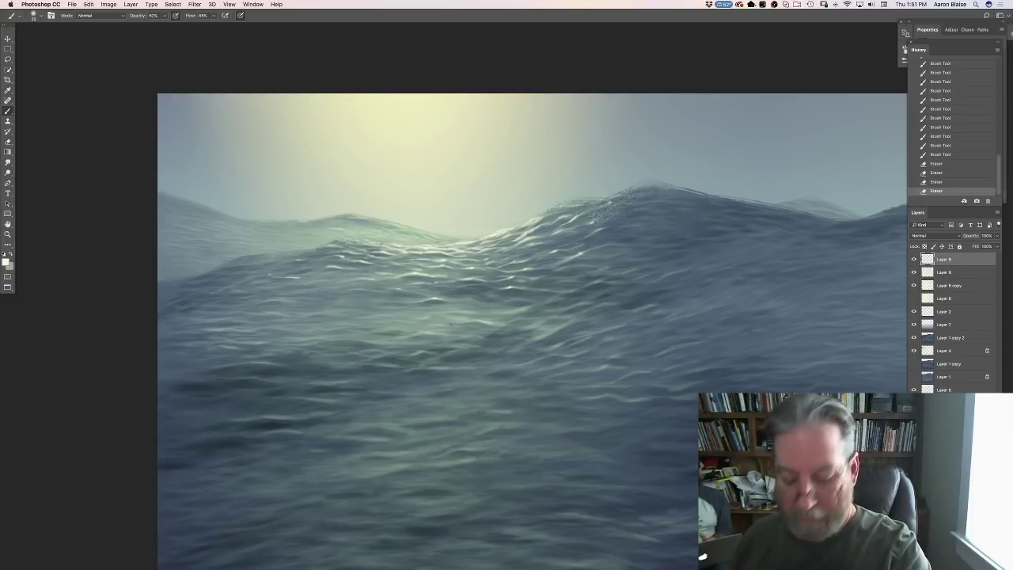
Step: Dab a row of faint glints onto the water below the crest
{"action": "left_click", "coordinate": [435, 316]}
{"action": "left_click", "coordinate": [435, 315]}
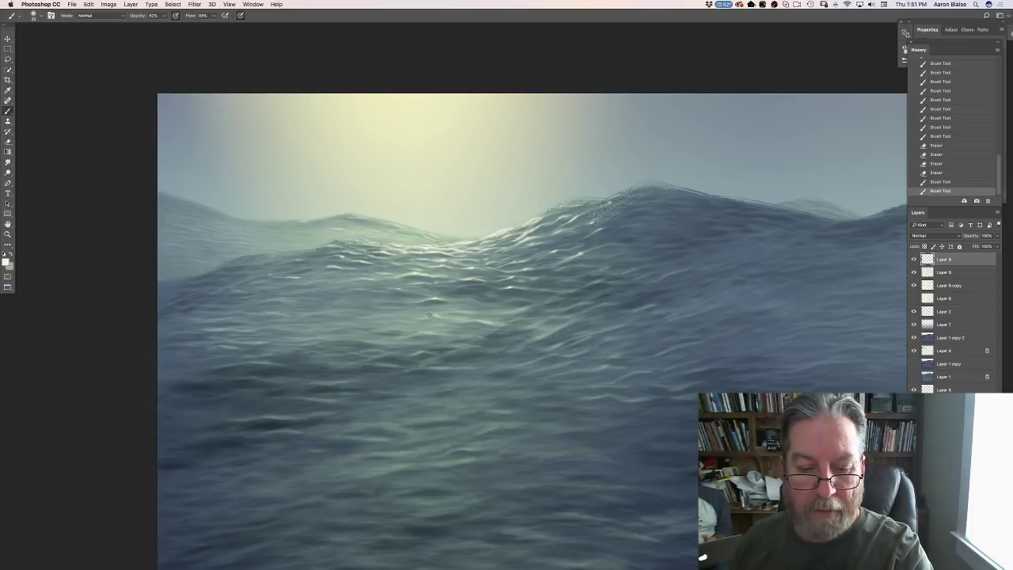
{"action": "left_click", "coordinate": [435, 315]}
{"action": "left_click", "coordinate": [436, 315]}
{"action": "left_click", "coordinate": [436, 315]}
{"action": "left_click", "coordinate": [437, 314]}
{"action": "left_click", "coordinate": [438, 314]}
{"action": "left_click", "coordinate": [454, 313]}
{"action": "left_click", "coordinate": [456, 314]}
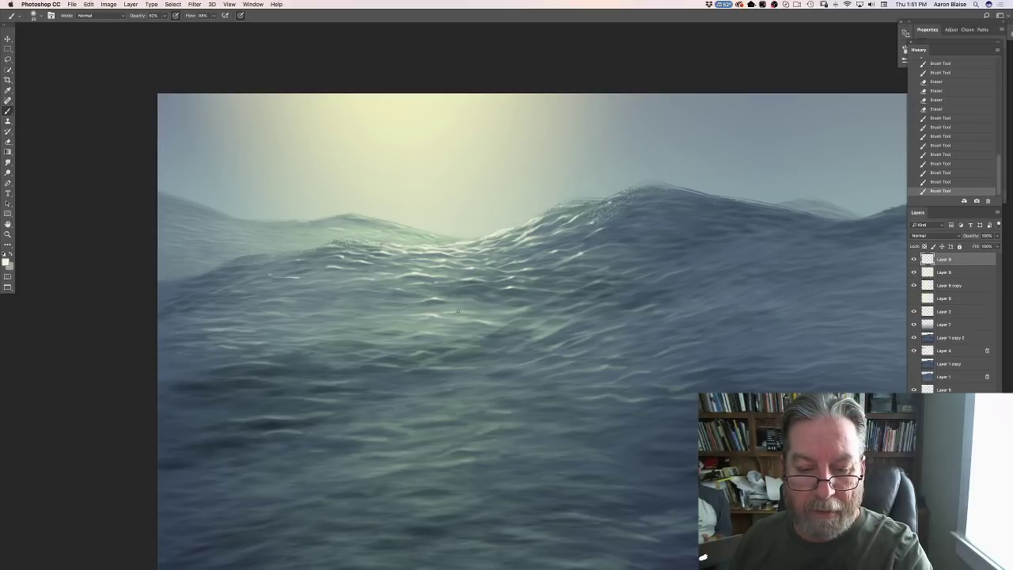
{"action": "left_click", "coordinate": [464, 316]}
{"action": "left_click", "coordinate": [465, 318]}
{"action": "left_click", "coordinate": [468, 319]}
{"action": "left_click", "coordinate": [469, 319]}
{"action": "left_click", "coordinate": [470, 319]}
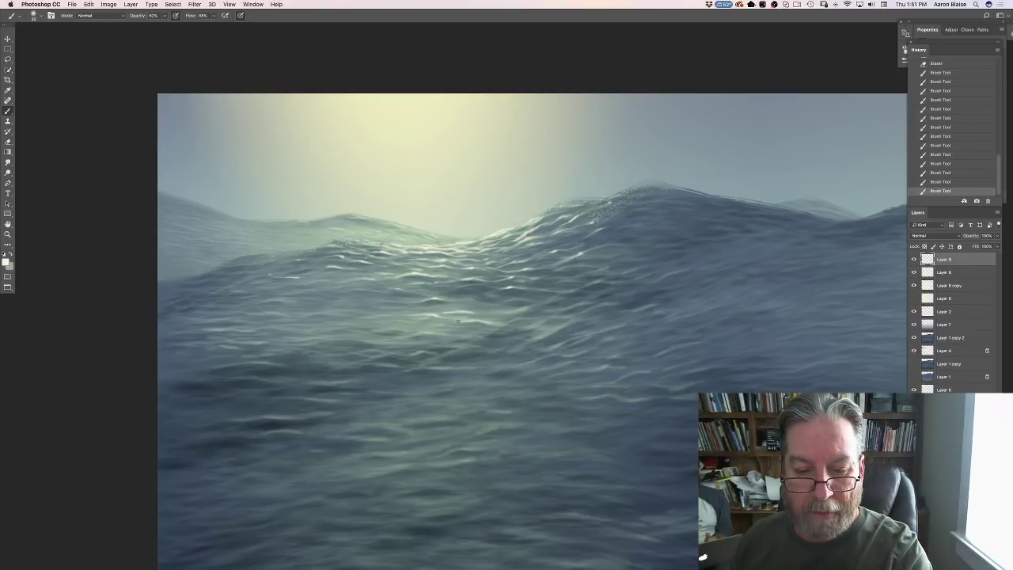
{"action": "left_click", "coordinate": [456, 317]}
Step: Brighten the nearby ripples with a few more faint dabs, then zoom in on the crest
{"action": "left_click", "coordinate": [431, 311]}
{"action": "left_click", "coordinate": [449, 311]}
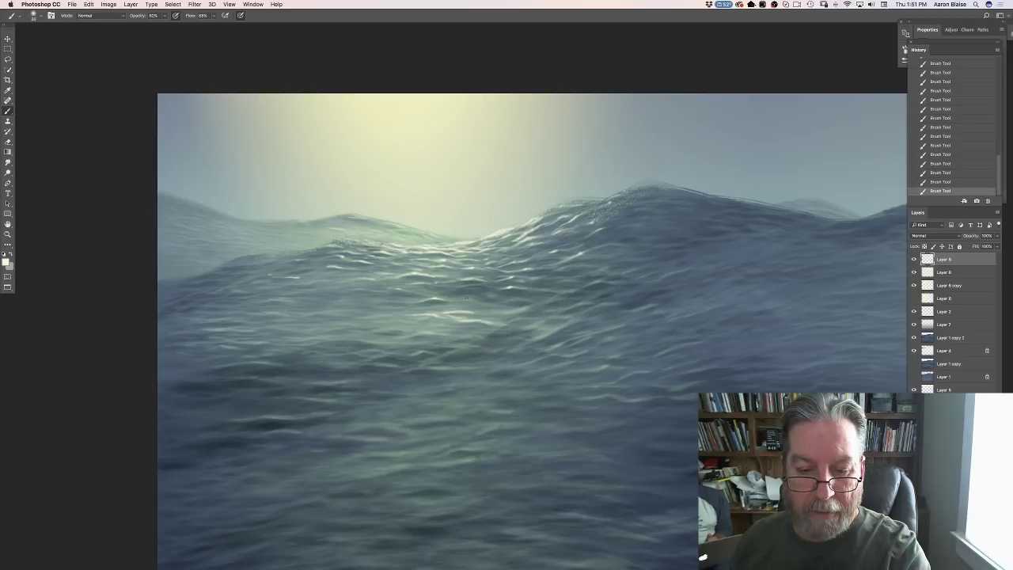
{"action": "left_click", "coordinate": [462, 300]}
{"action": "left_click", "coordinate": [463, 300]}
{"action": "left_click", "coordinate": [473, 302]}
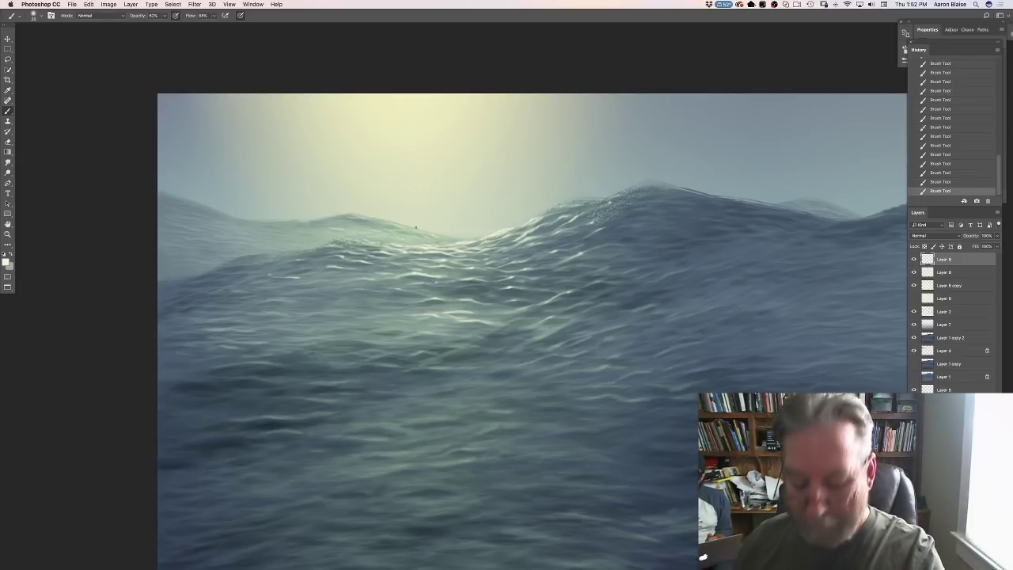
{"action": "key", "text": "super+equal"}
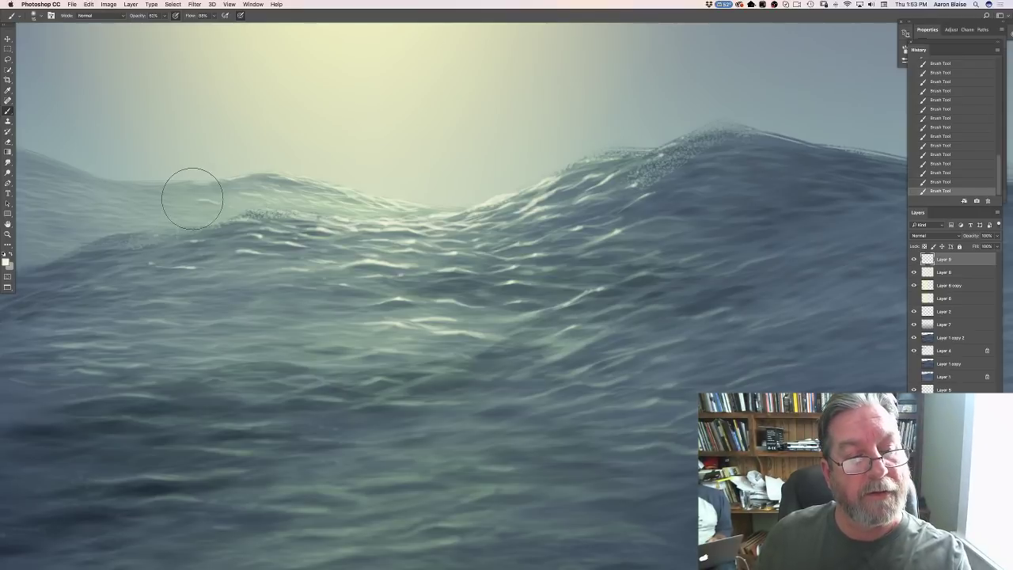
Step: Erase the stray highlight marks near the left wave crest
{"action": "key", "text": "e"}
{"action": "left_click", "coordinate": [193, 198]}
{"action": "left_click", "coordinate": [197, 199]}
{"action": "left_click", "coordinate": [190, 204]}
{"action": "left_click", "coordinate": [187, 208]}
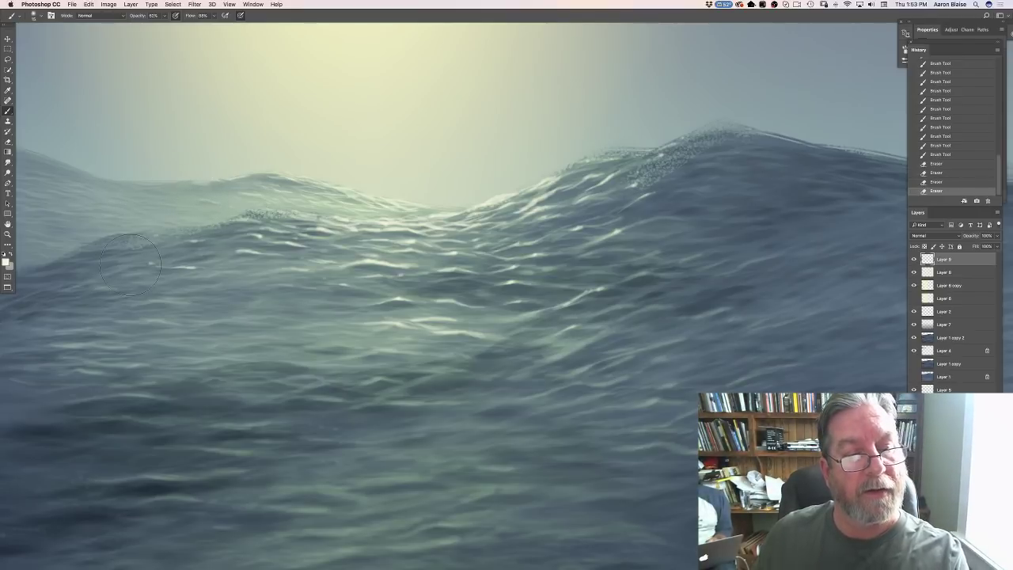
{"action": "left_click", "coordinate": [189, 200]}
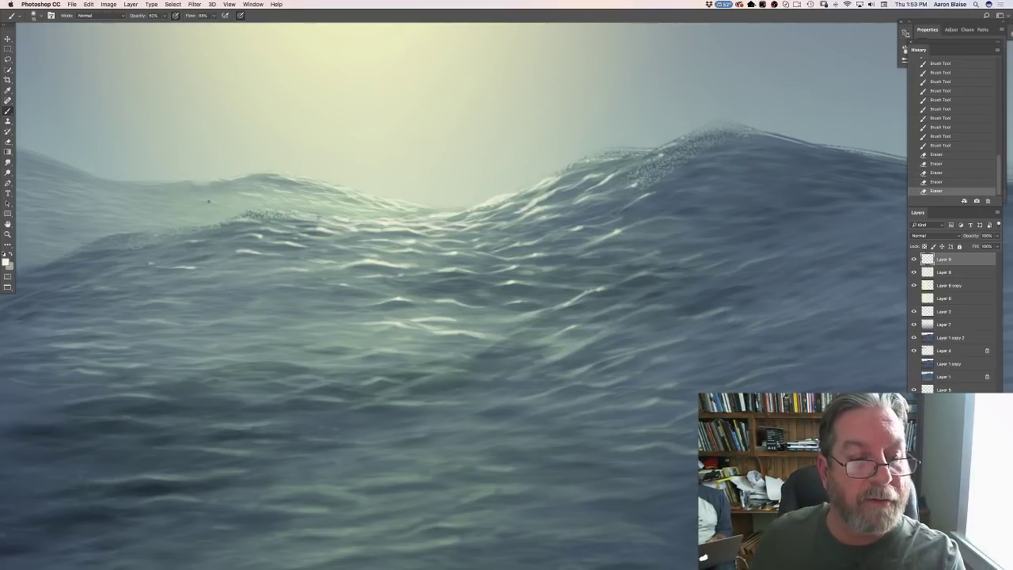
Step: Repaint small near-white glints along the left wave crest with the Brush Tool
{"action": "key", "text": "b"}
{"action": "left_click", "coordinate": [209, 199]}
{"action": "left_click", "coordinate": [211, 197]}
{"action": "left_click", "coordinate": [214, 195]}
{"action": "left_click", "coordinate": [215, 192]}
{"action": "left_click", "coordinate": [218, 190]}
{"action": "left_click", "coordinate": [220, 188]}
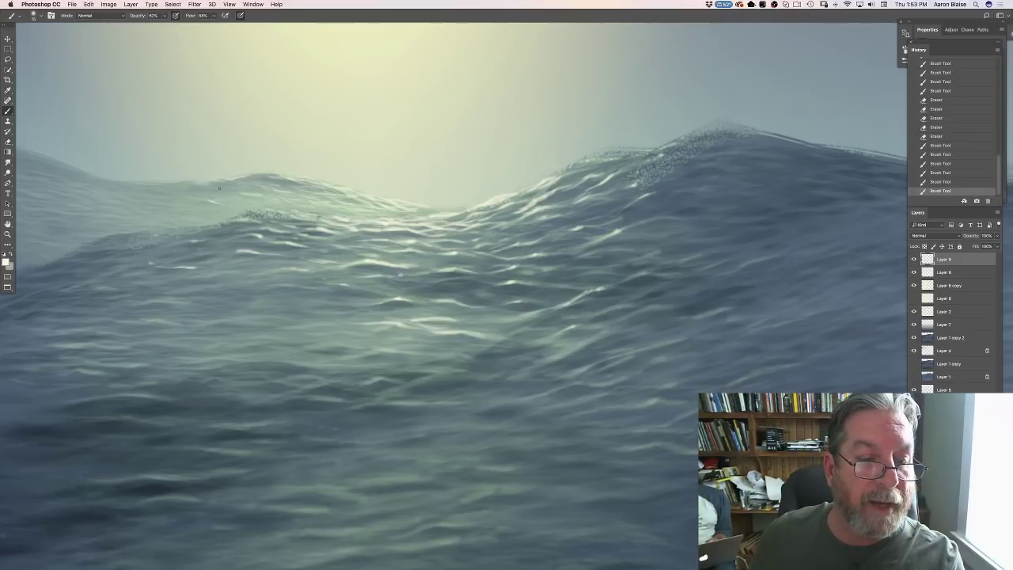
{"action": "left_click", "coordinate": [219, 187]}
{"action": "left_click", "coordinate": [217, 186]}
{"action": "left_click", "coordinate": [216, 185]}
{"action": "left_click", "coordinate": [214, 185]}
{"action": "left_click", "coordinate": [213, 183]}
{"action": "left_click", "coordinate": [212, 183]}
{"action": "left_click", "coordinate": [211, 182]}
{"action": "left_click", "coordinate": [210, 181]}
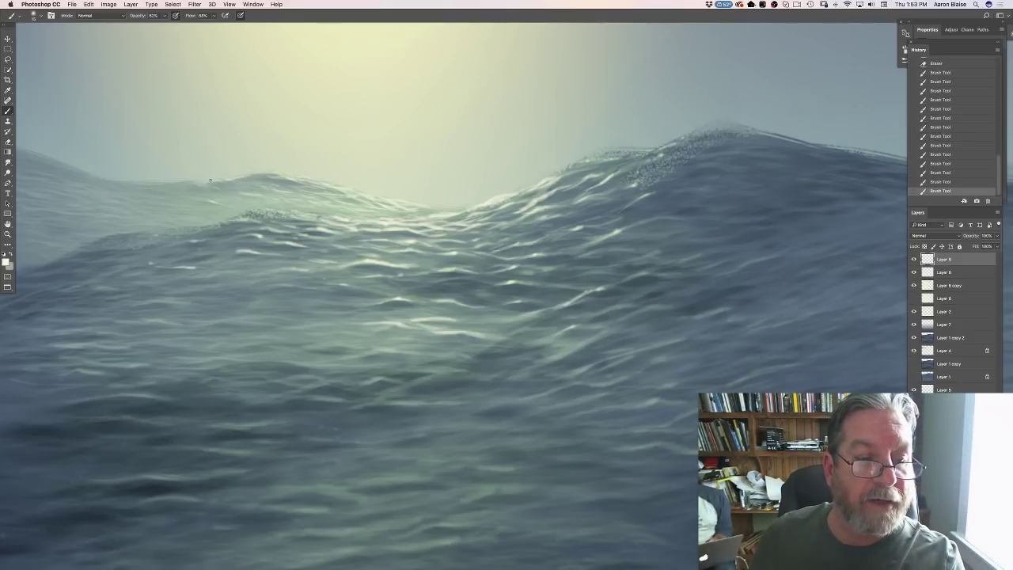
{"action": "left_click", "coordinate": [197, 182]}
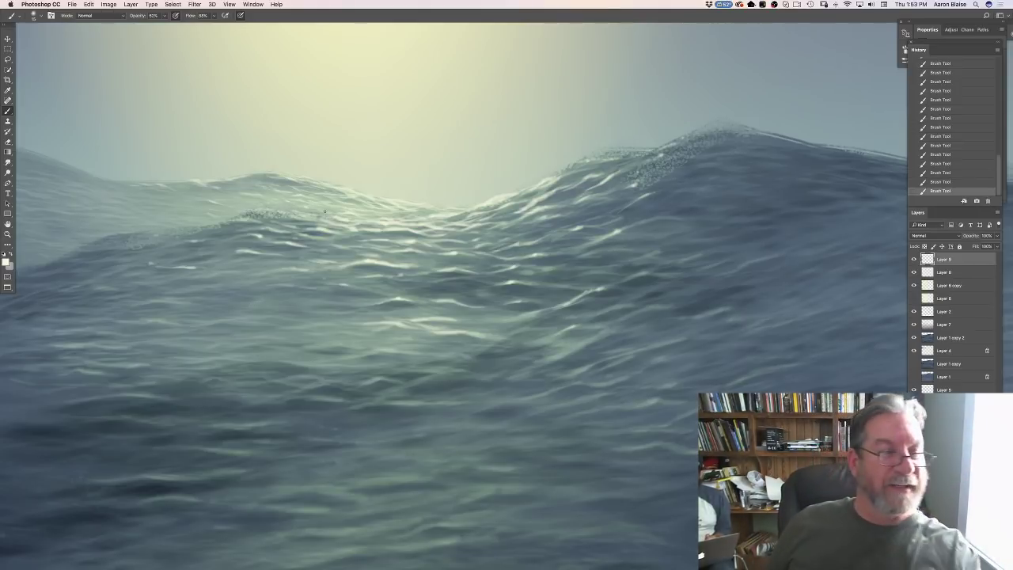
Step: Paint a bright stroke on the far-left crest, then erase part of it
{"action": "left_click_drag", "start_coordinate": [65, 186], "coordinate": [77, 183]}
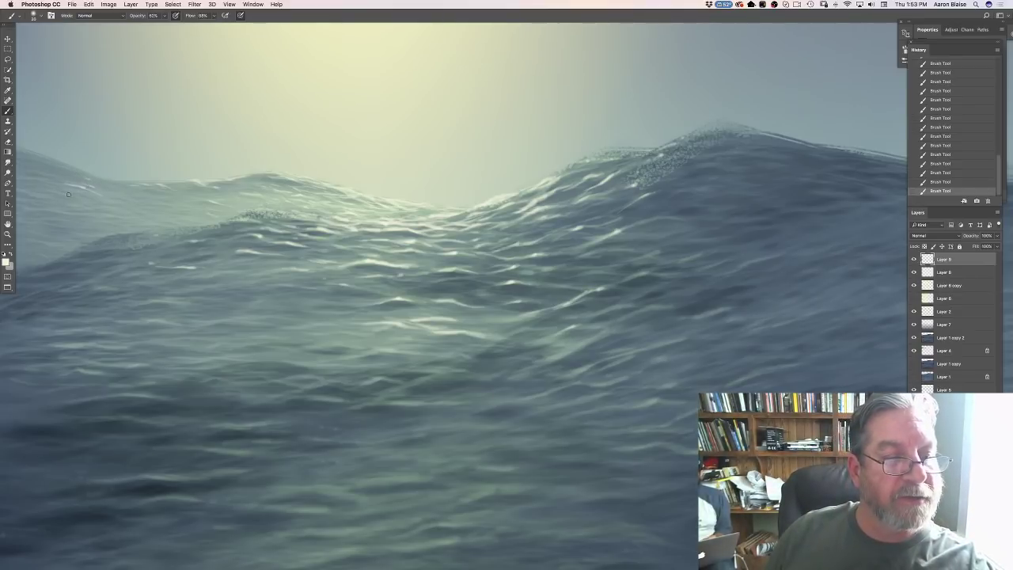
{"action": "key", "text": "e"}
{"action": "left_click_drag", "start_coordinate": [59, 179], "coordinate": [46, 171]}
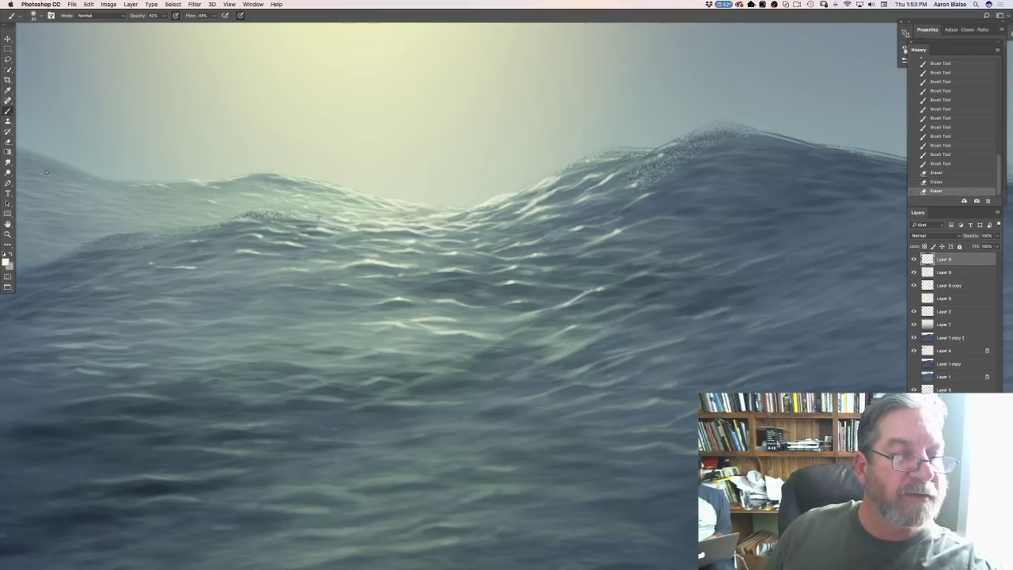
Step: Touch up the highlights along the far-left wave crest with small brush dabs
{"action": "key", "text": "b"}
{"action": "left_click", "coordinate": [84, 189]}
{"action": "left_click", "coordinate": [84, 188]}
{"action": "left_click", "coordinate": [85, 186]}
{"action": "left_click", "coordinate": [86, 186]}
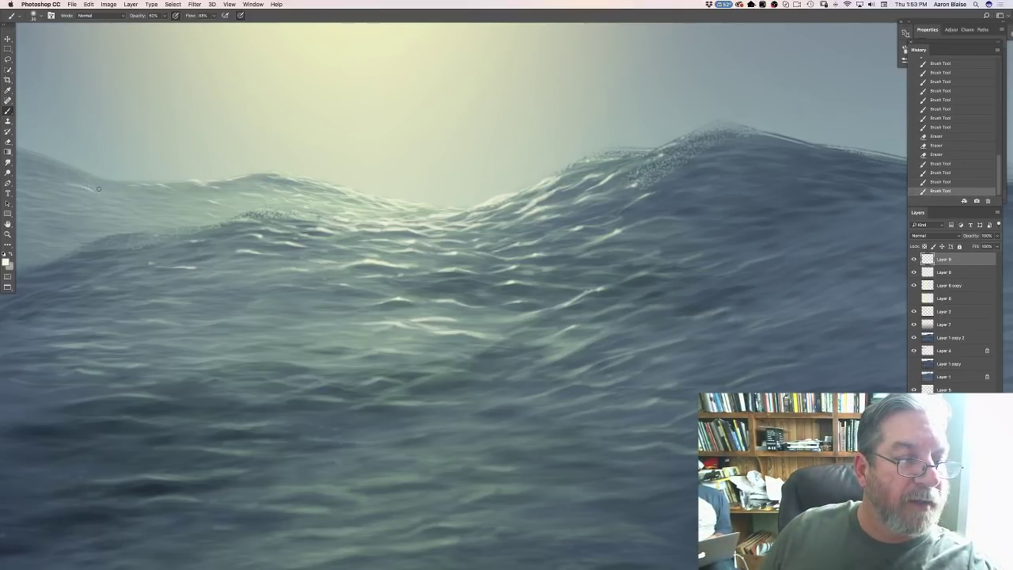
{"action": "left_click", "coordinate": [86, 185]}
{"action": "left_click", "coordinate": [87, 185]}
{"action": "left_click", "coordinate": [76, 180]}
{"action": "left_click", "coordinate": [79, 178]}
{"action": "left_click", "coordinate": [110, 189]}
{"action": "left_click", "coordinate": [107, 187]}
{"action": "left_click", "coordinate": [95, 180]}
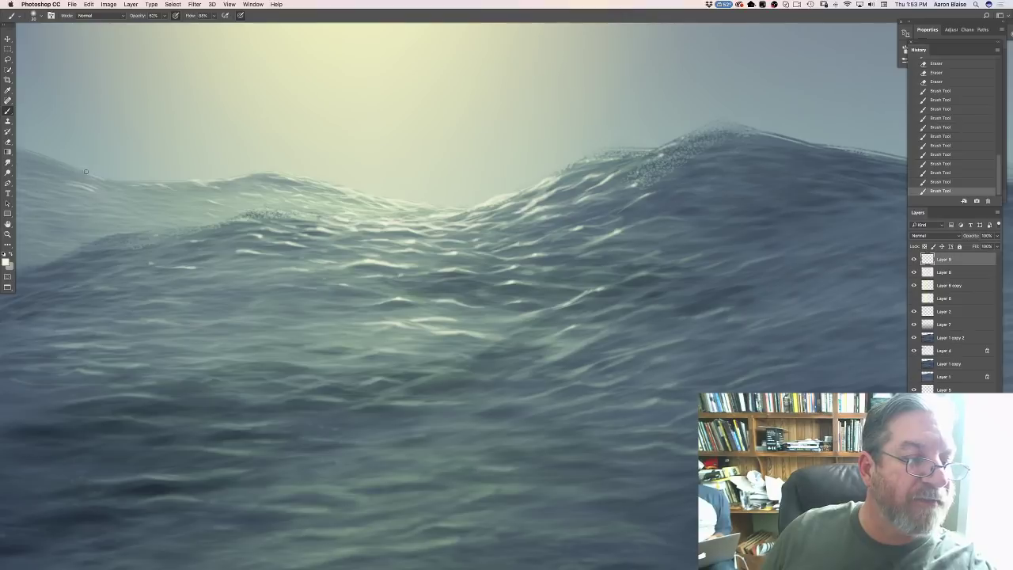
{"action": "left_click", "coordinate": [83, 171]}
{"action": "left_click", "coordinate": [71, 169]}
{"action": "left_click", "coordinate": [62, 168]}
{"action": "left_click", "coordinate": [60, 165]}
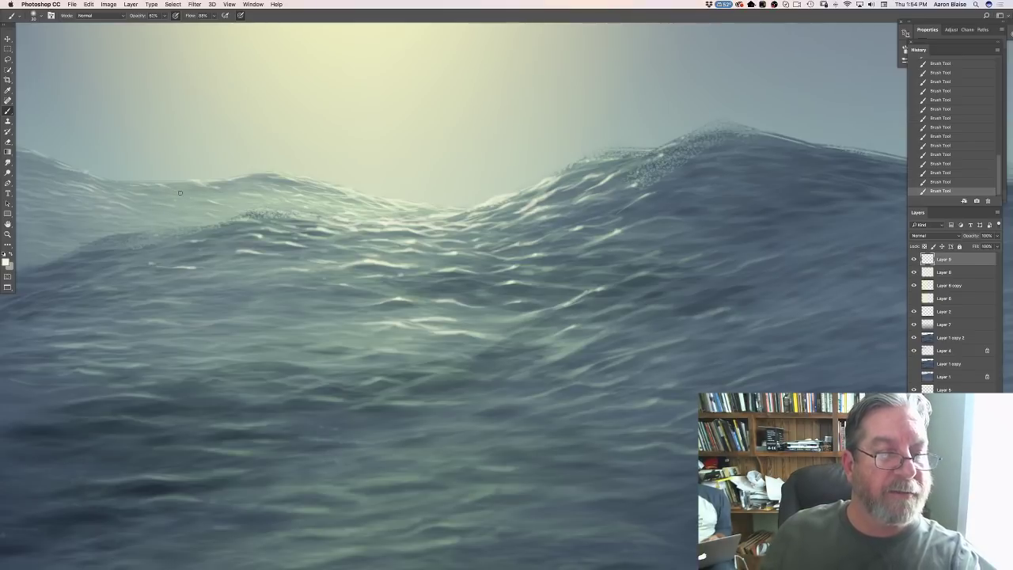
Step: Zoom out to review the whole painting, then zoom back in on the waves
{"action": "key", "text": "super+minus"}
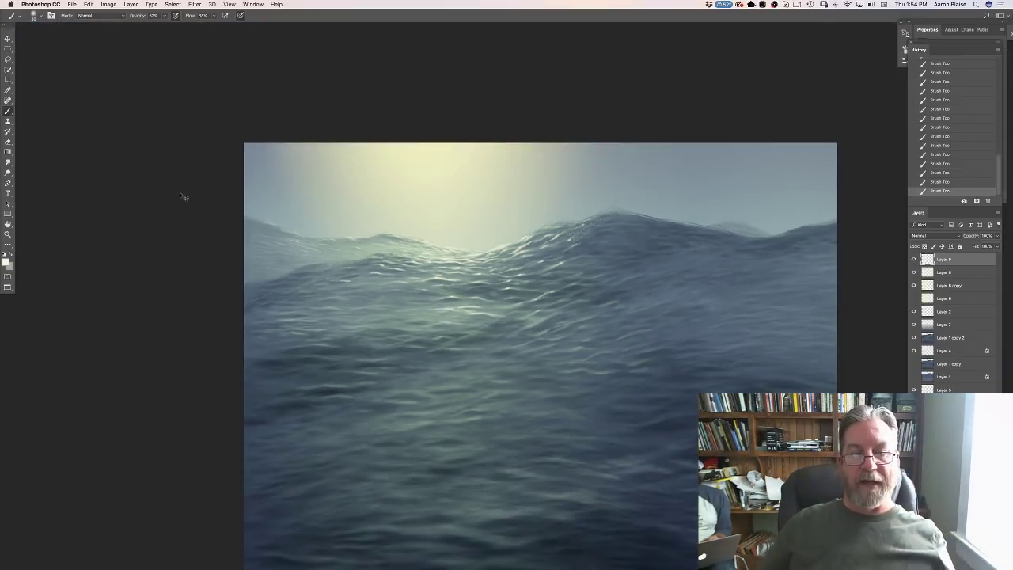
{"action": "key", "text": "super+plus"}
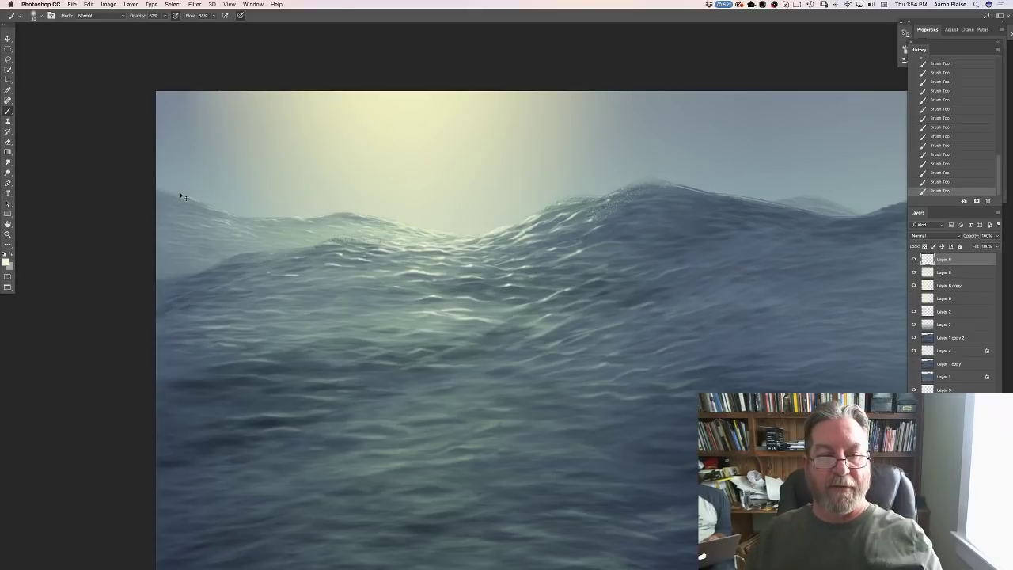
{"action": "key", "text": "super+plus"}
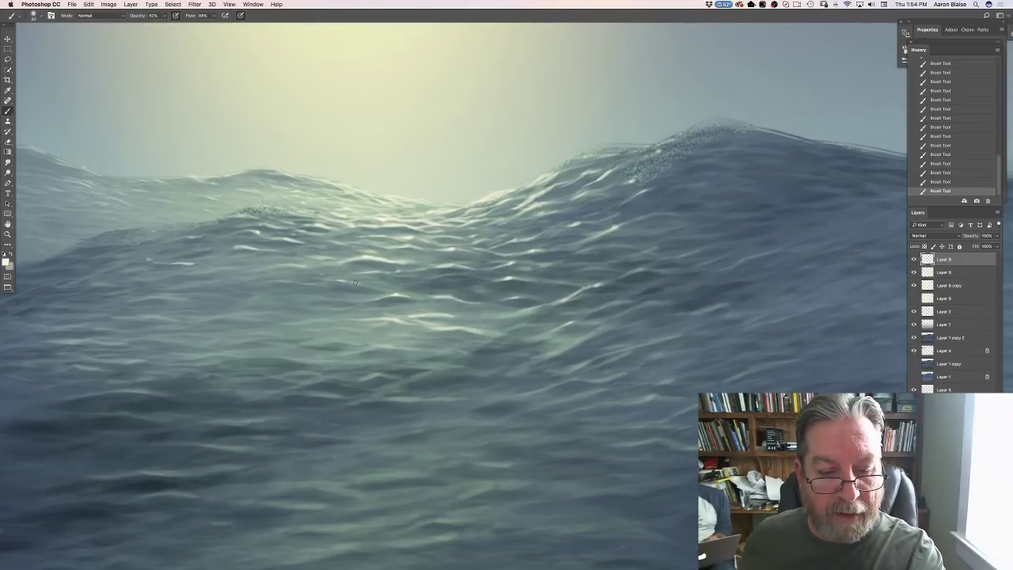
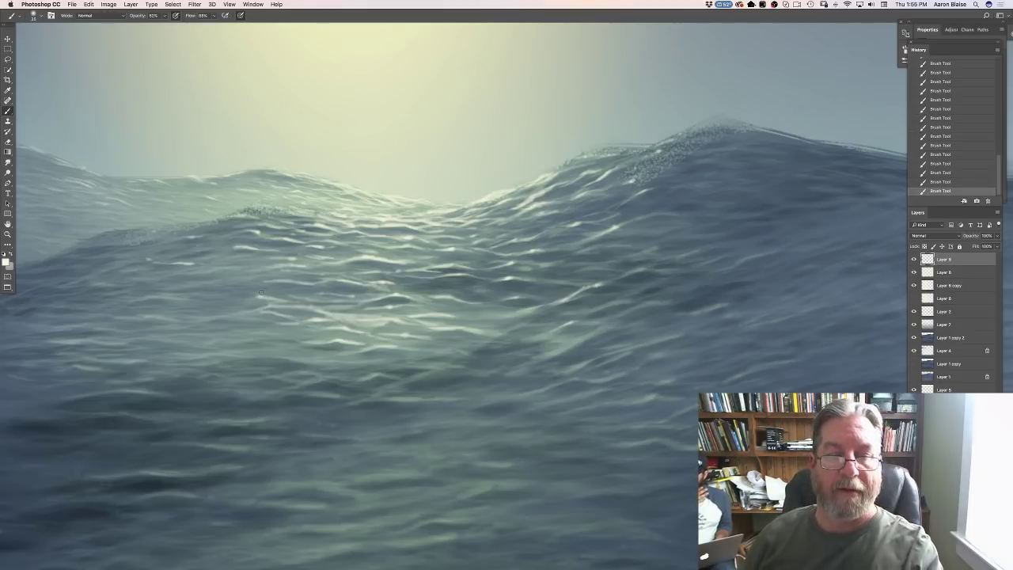
Step: Zoom the painting out and back in, then bring the Photos app to the front
{"action": "key", "text": "super+minus"}
{"action": "key", "text": "super+minus"}
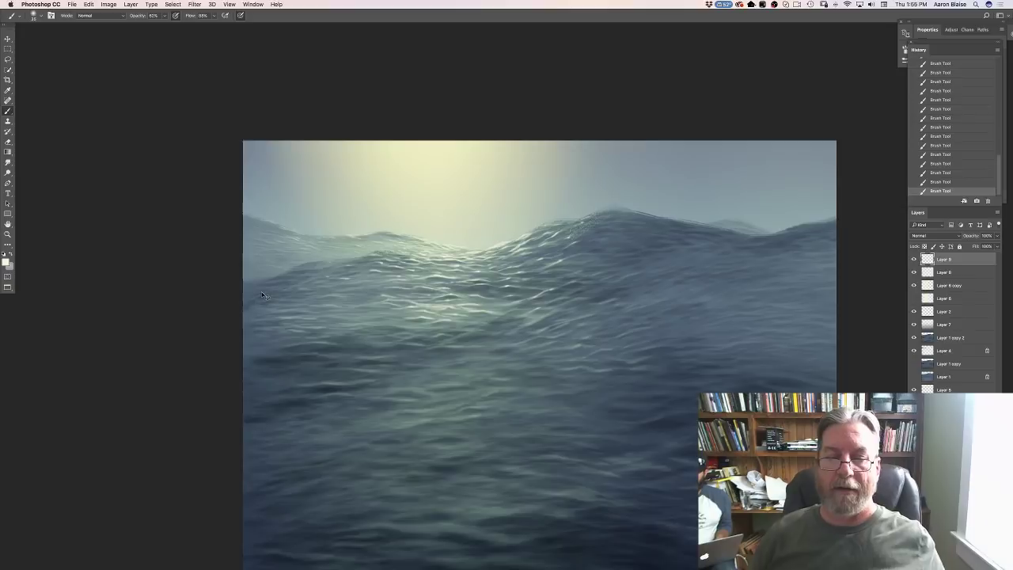
{"action": "key", "text": "super+plus"}
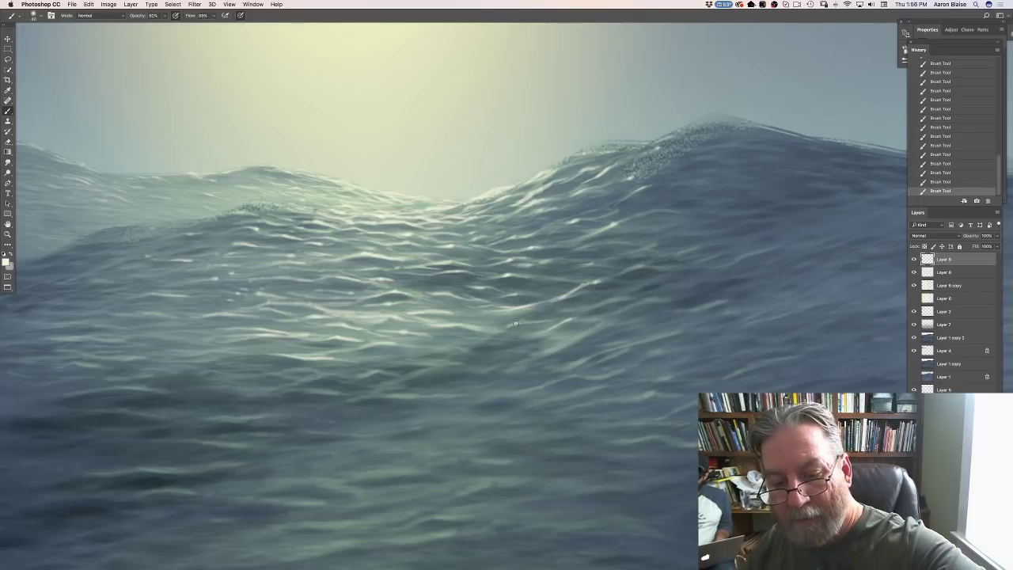
{"action": "mouse_move", "coordinate": [365, 565]}
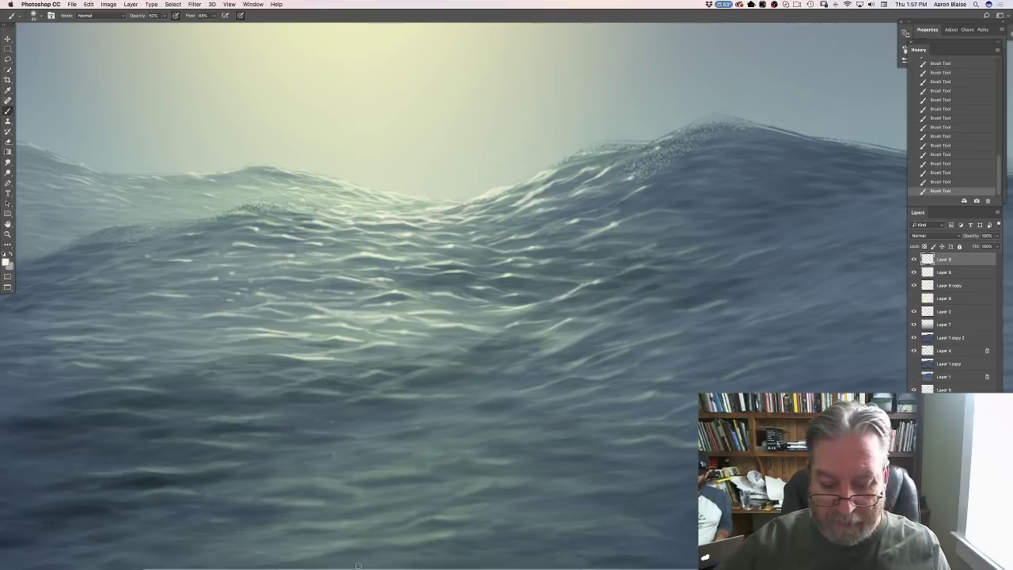
{"action": "left_click", "coordinate": [560, 558]}
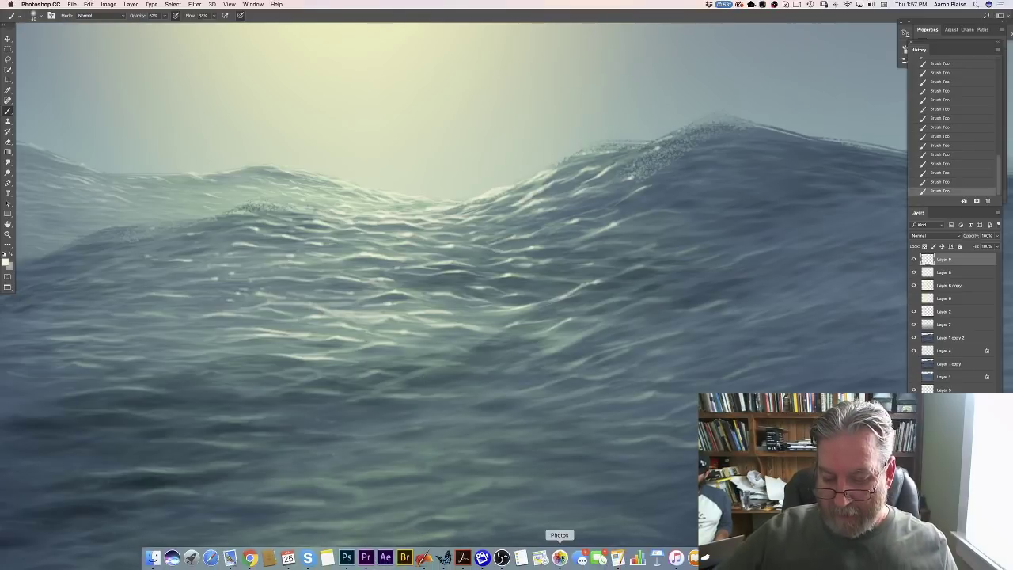
Step: Browse the leopard photo's memories and open the October 23 memory
{"action": "scroll", "coordinate": [436, 335], "scroll_direction": "down", "scroll_amount": 4}
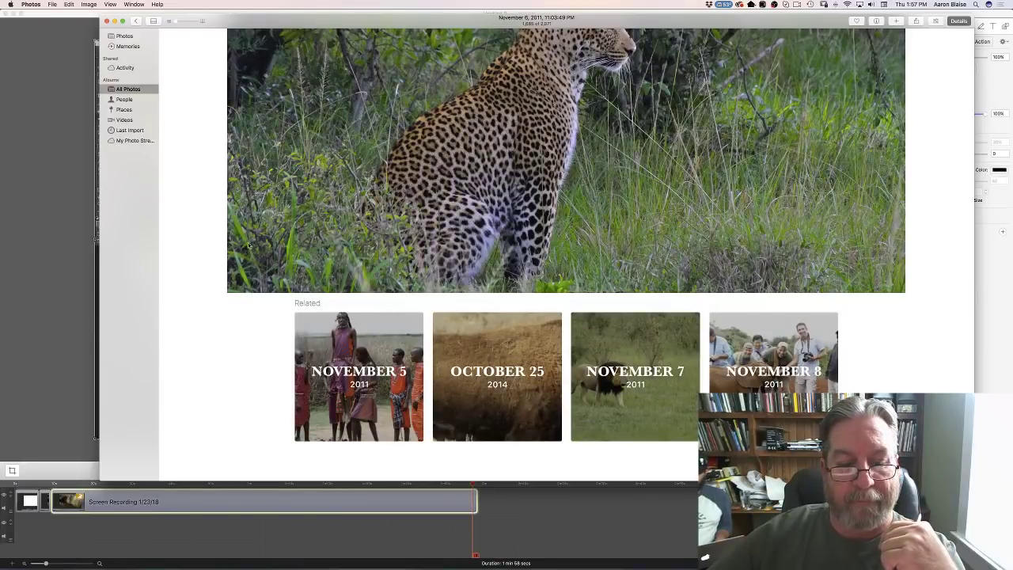
{"action": "scroll", "coordinate": [260, 183], "scroll_direction": "up", "scroll_amount": 4}
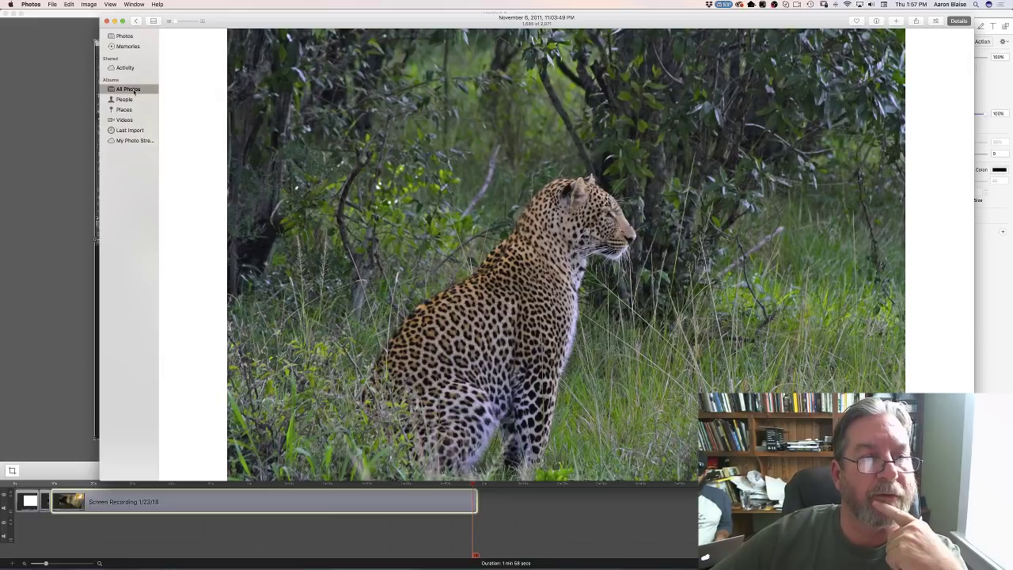
{"action": "left_click_drag", "start_coordinate": [260, 24], "coordinate": [235, 20]}
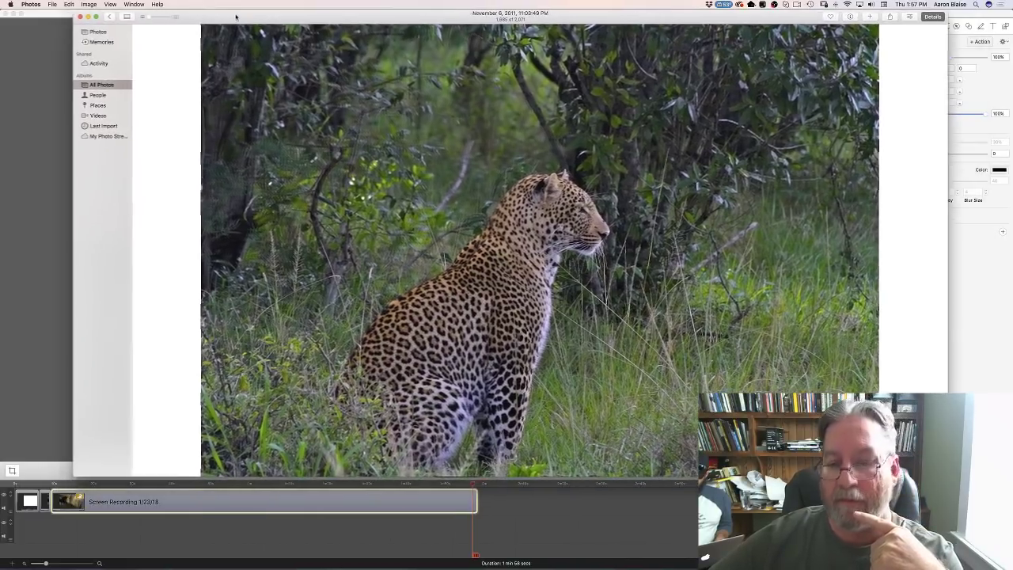
{"action": "scroll", "coordinate": [538, 237], "scroll_direction": "down", "scroll_amount": 5}
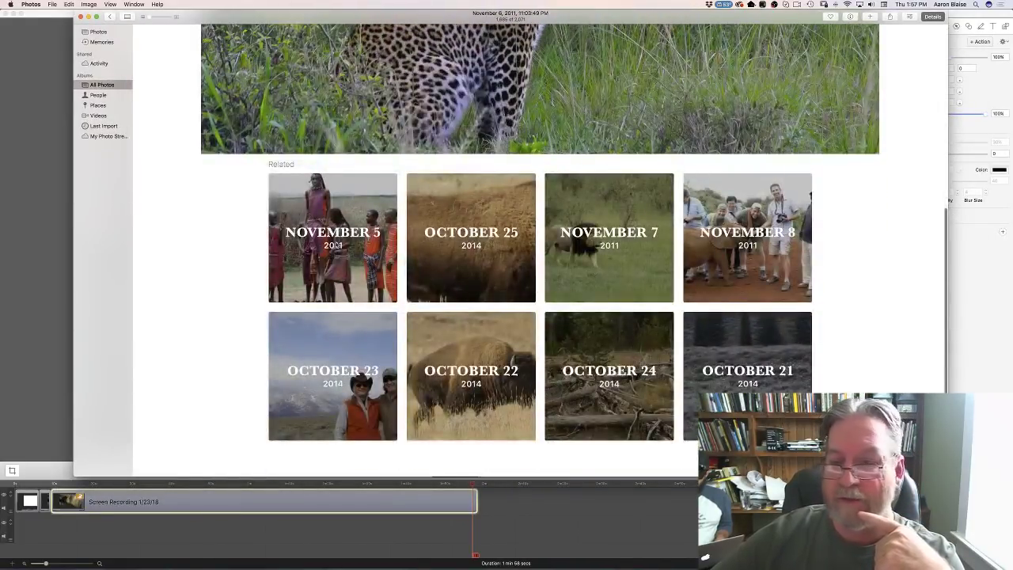
{"action": "scroll", "coordinate": [525, 278], "scroll_direction": "down", "scroll_amount": 1}
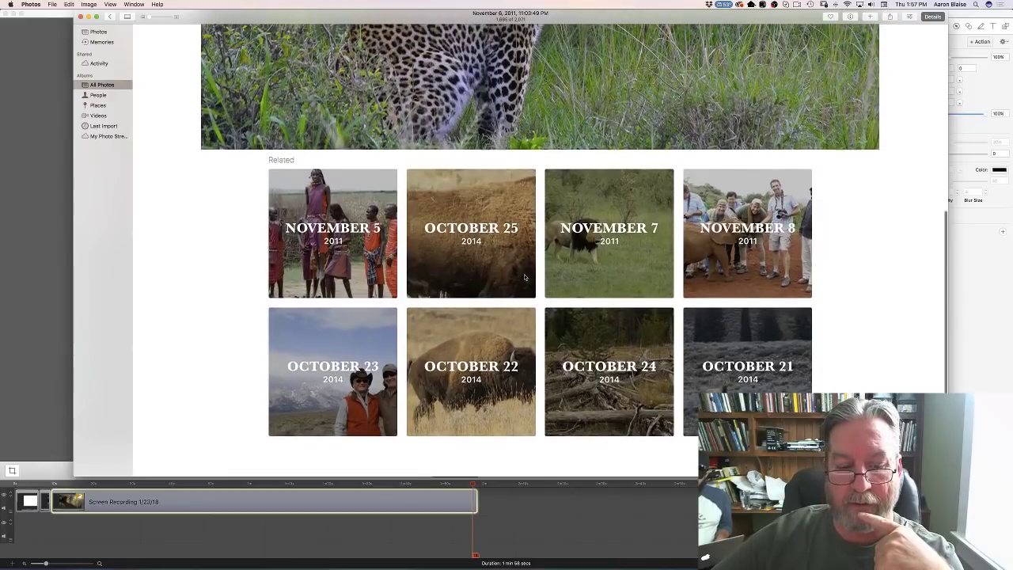
{"action": "left_click", "coordinate": [368, 357]}
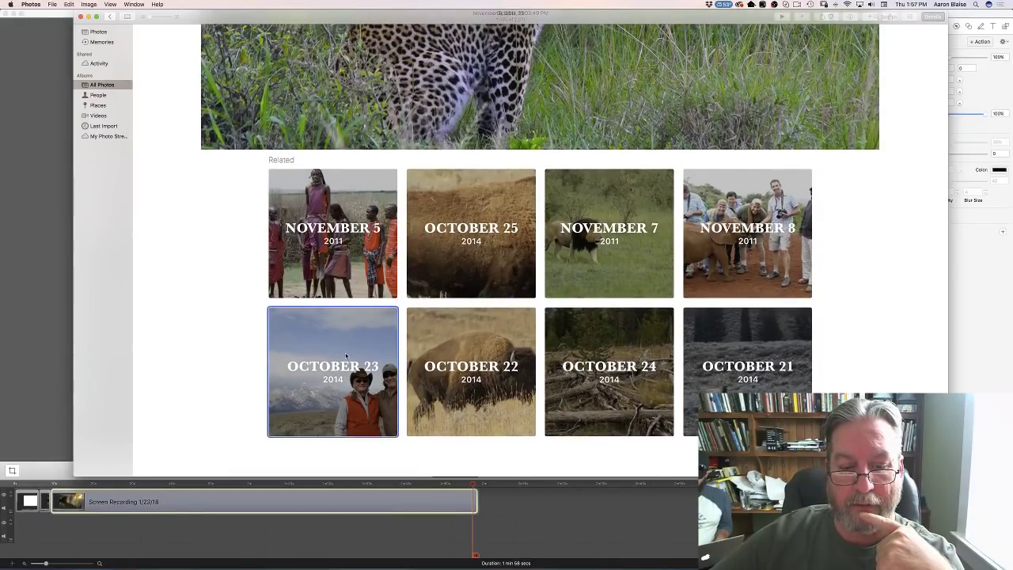
{"action": "scroll", "coordinate": [380, 341], "scroll_direction": "down", "scroll_amount": 15}
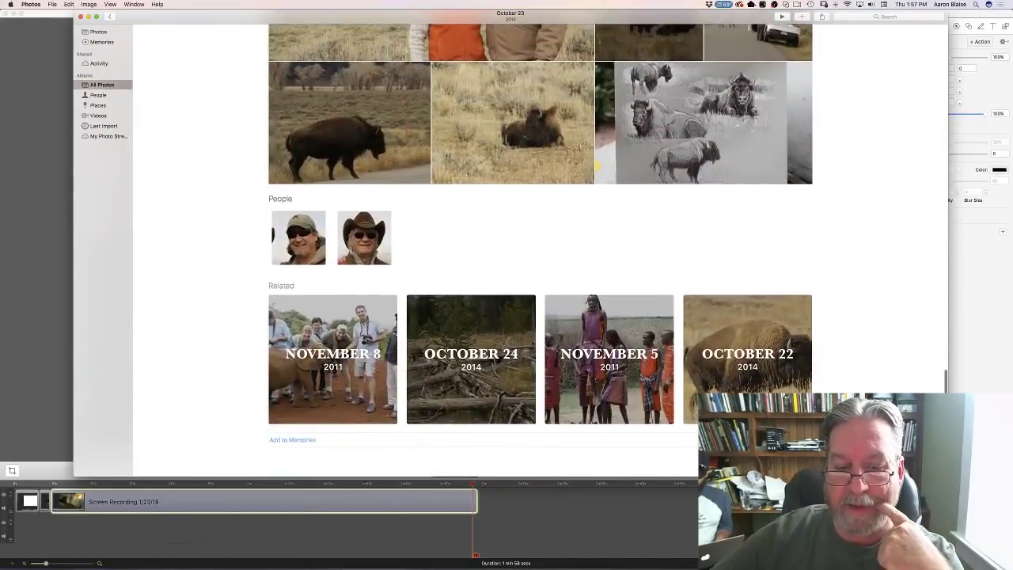
Step: View the related November 8 memory, then show the whole library as Moments
{"action": "left_click", "coordinate": [360, 358]}
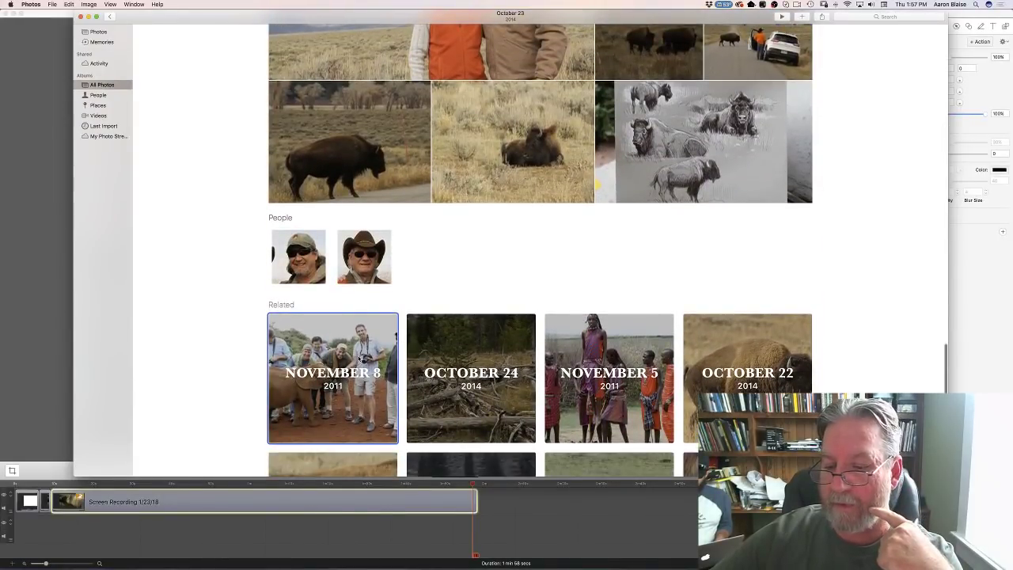
{"action": "scroll", "coordinate": [396, 348], "scroll_direction": "down", "scroll_amount": 5}
{"action": "scroll", "coordinate": [412, 338], "scroll_direction": "up", "scroll_amount": 10}
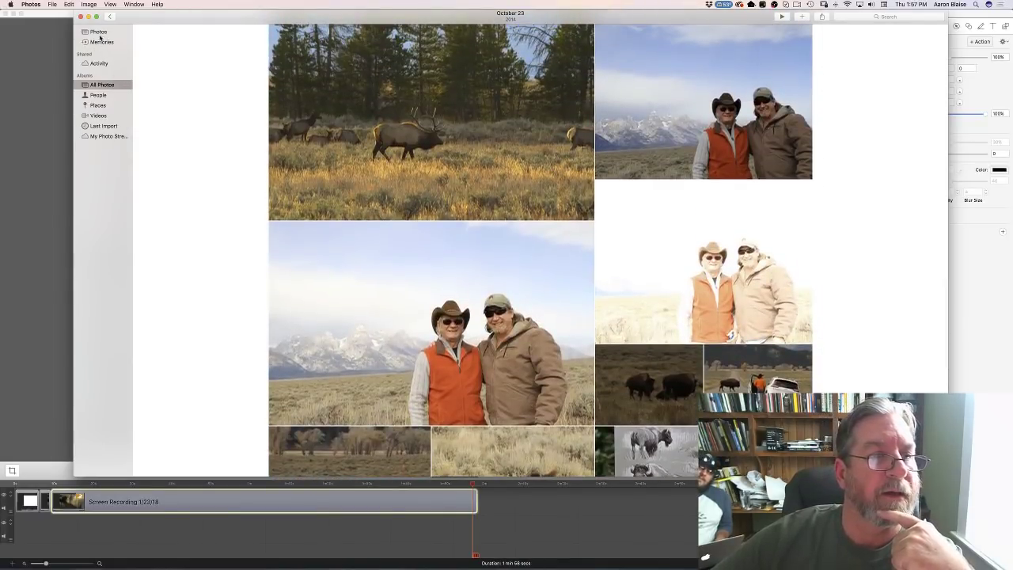
{"action": "left_click", "coordinate": [99, 33]}
Step: Scroll the Moments grid and view the seated lioness photo full size
{"action": "scroll", "coordinate": [229, 111], "scroll_direction": "up", "scroll_amount": 2}
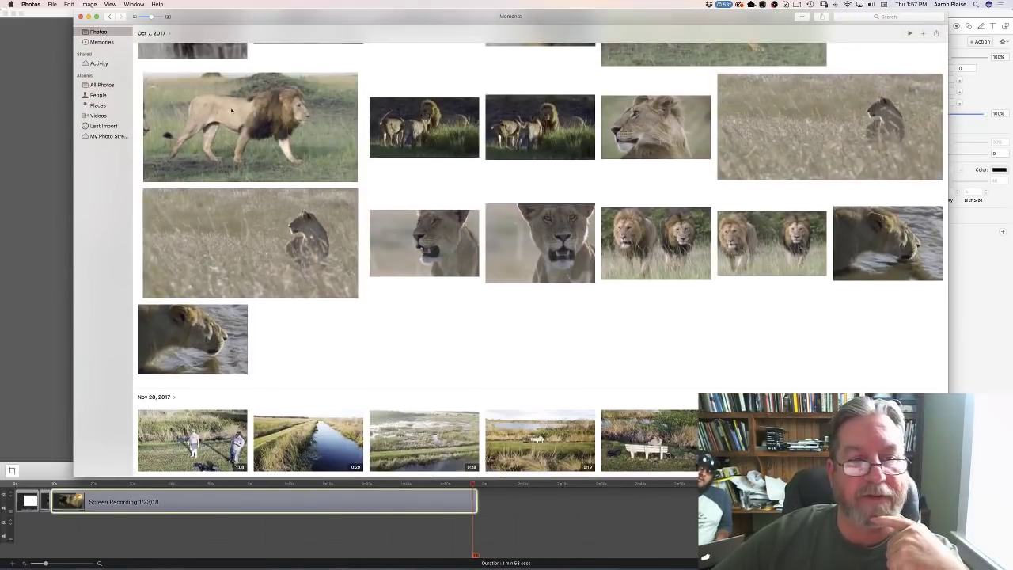
{"action": "scroll", "coordinate": [231, 113], "scroll_direction": "down", "scroll_amount": 3}
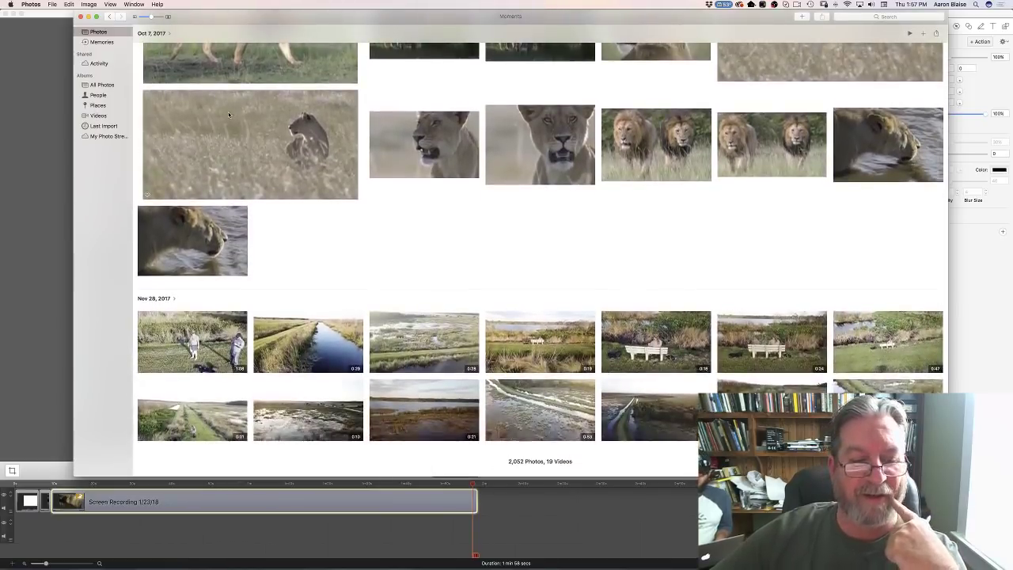
{"action": "scroll", "coordinate": [228, 112], "scroll_direction": "up", "scroll_amount": 2}
{"action": "scroll", "coordinate": [302, 114], "scroll_direction": "up", "scroll_amount": 5}
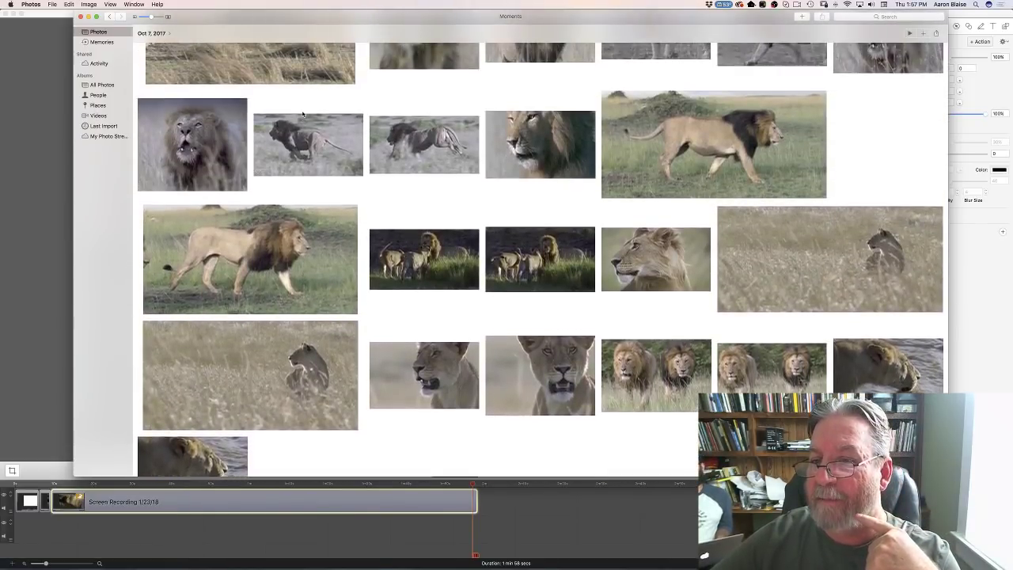
{"action": "scroll", "coordinate": [301, 114], "scroll_direction": "up", "scroll_amount": 5}
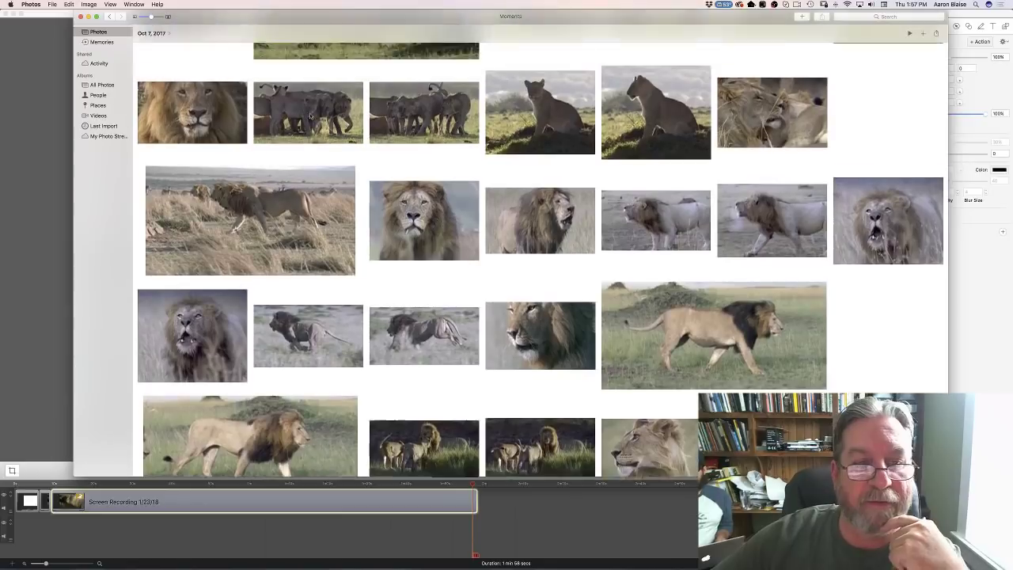
{"action": "scroll", "coordinate": [311, 119], "scroll_direction": "up", "scroll_amount": 1}
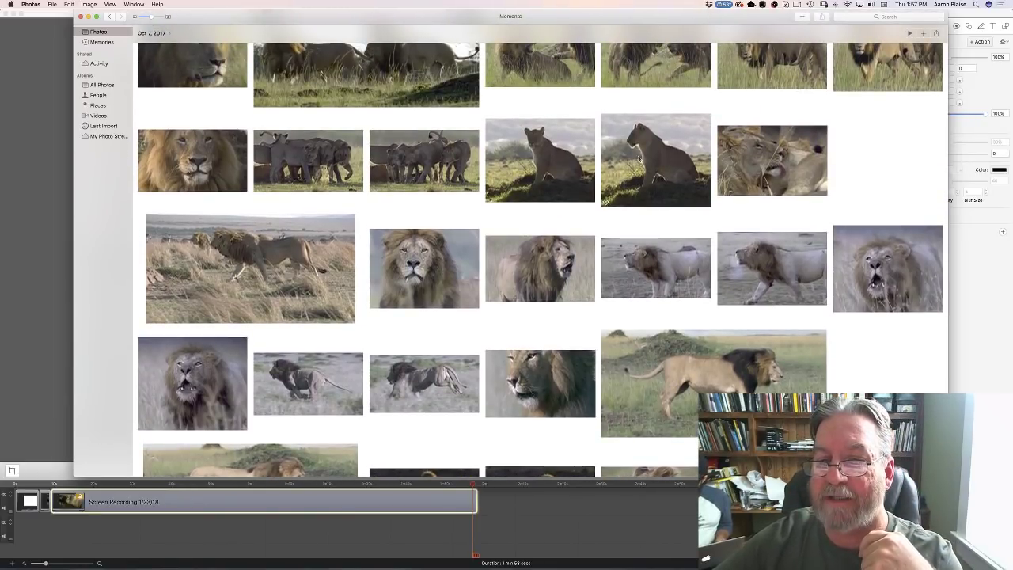
{"action": "double_click", "coordinate": [549, 157]}
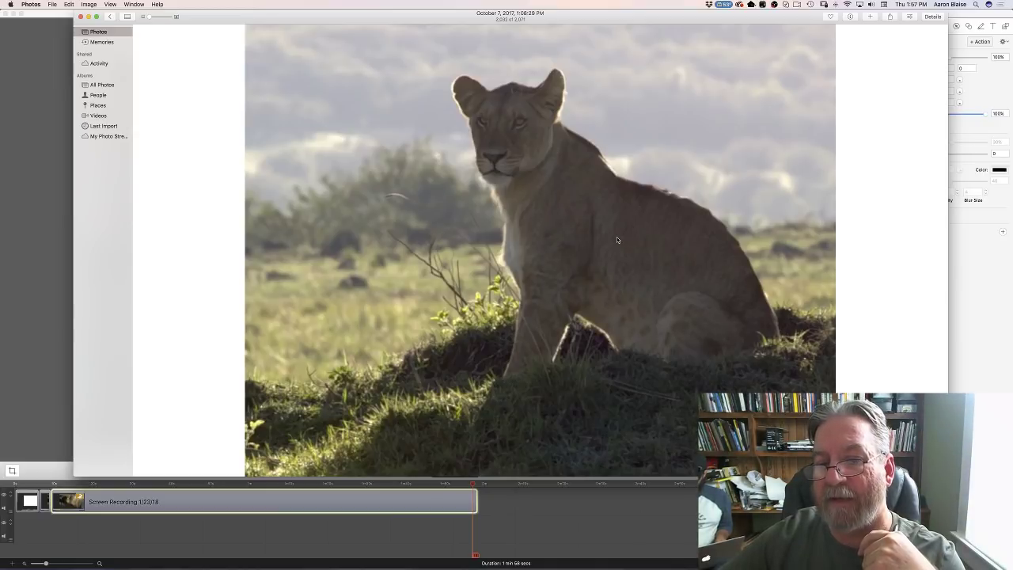
{"action": "key", "text": "Escape"}
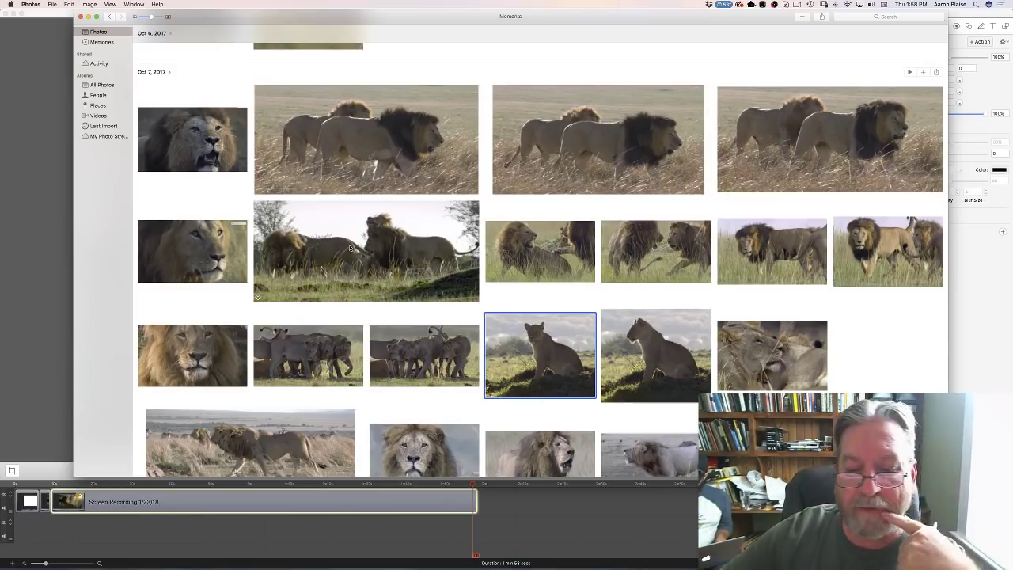
Step: Scroll further and view the walking black-maned lion photo full size
{"action": "scroll", "coordinate": [456, 249], "scroll_direction": "up", "scroll_amount": 5}
{"action": "scroll", "coordinate": [455, 249], "scroll_direction": "up", "scroll_amount": 6}
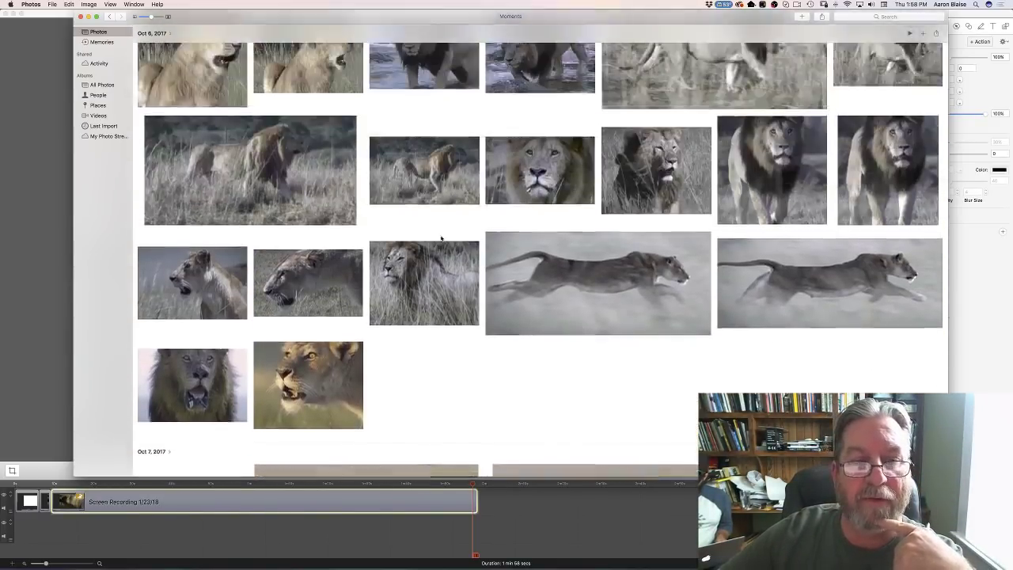
{"action": "scroll", "coordinate": [441, 238], "scroll_direction": "up", "scroll_amount": 2}
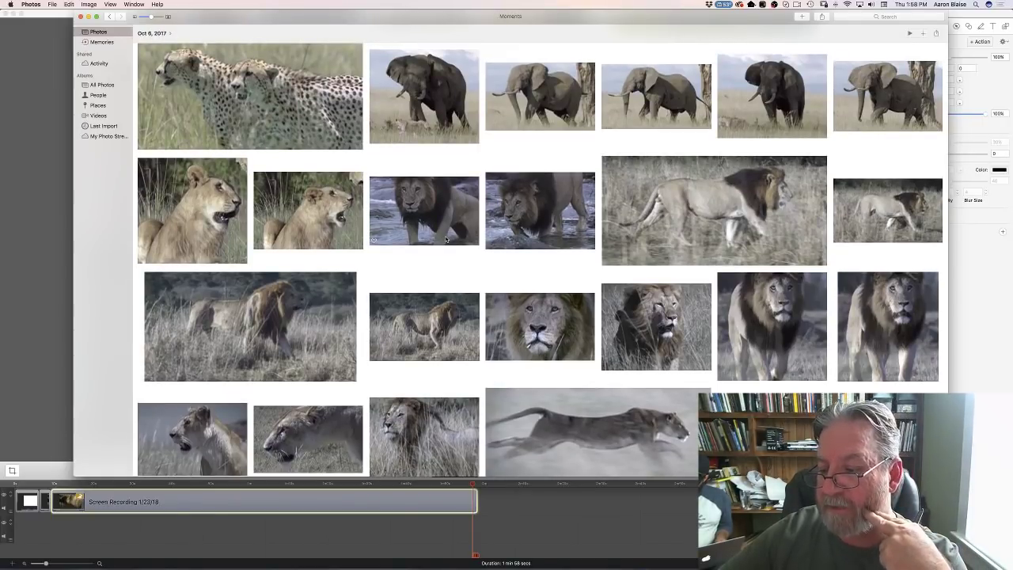
{"action": "scroll", "coordinate": [801, 346], "scroll_direction": "up", "scroll_amount": 15}
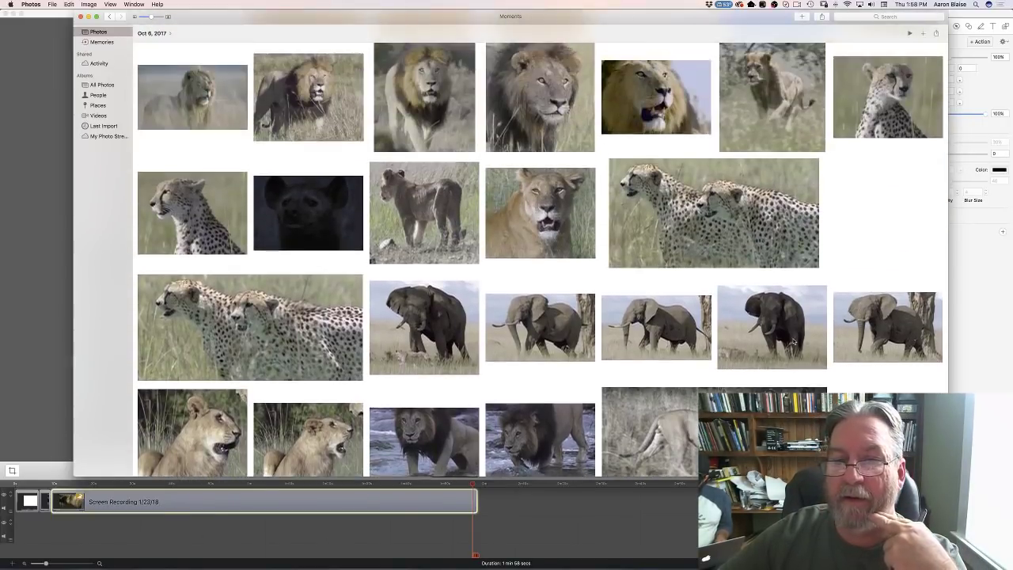
{"action": "scroll", "coordinate": [794, 341], "scroll_direction": "down", "scroll_amount": 5}
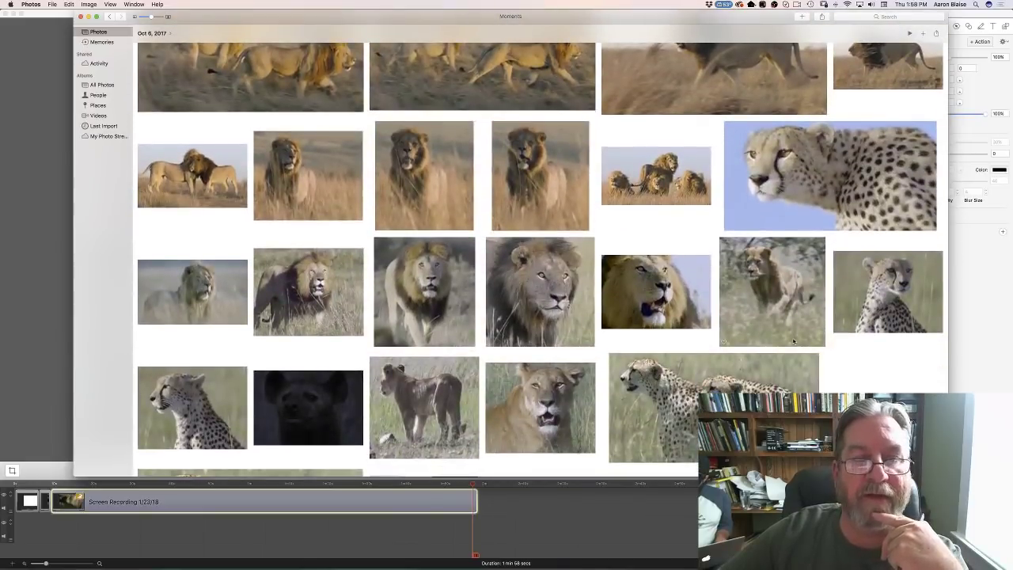
{"action": "scroll", "coordinate": [794, 341], "scroll_direction": "up", "scroll_amount": 2}
{"action": "scroll", "coordinate": [794, 342], "scroll_direction": "up", "scroll_amount": 6}
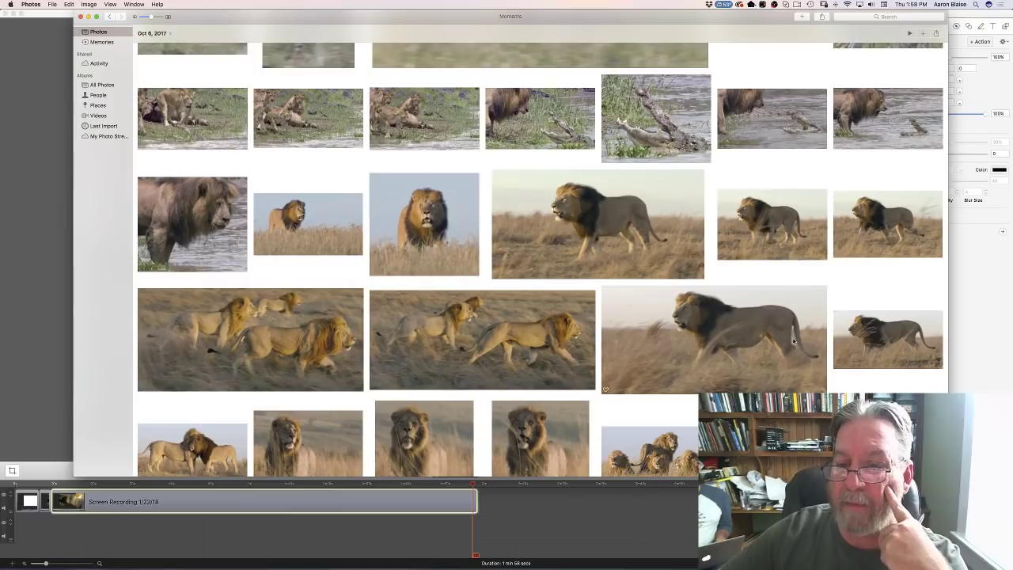
{"action": "double_click", "coordinate": [692, 233]}
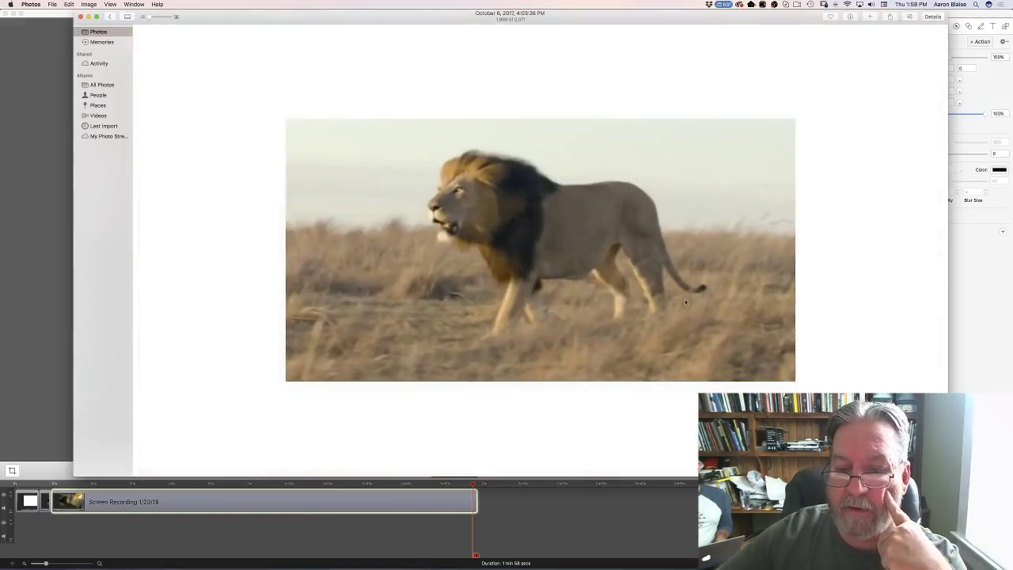
{"action": "double_click", "coordinate": [685, 297]}
Step: Preview the lion cub photo full size, then close it
{"action": "scroll", "coordinate": [615, 292], "scroll_direction": "up", "scroll_amount": 5}
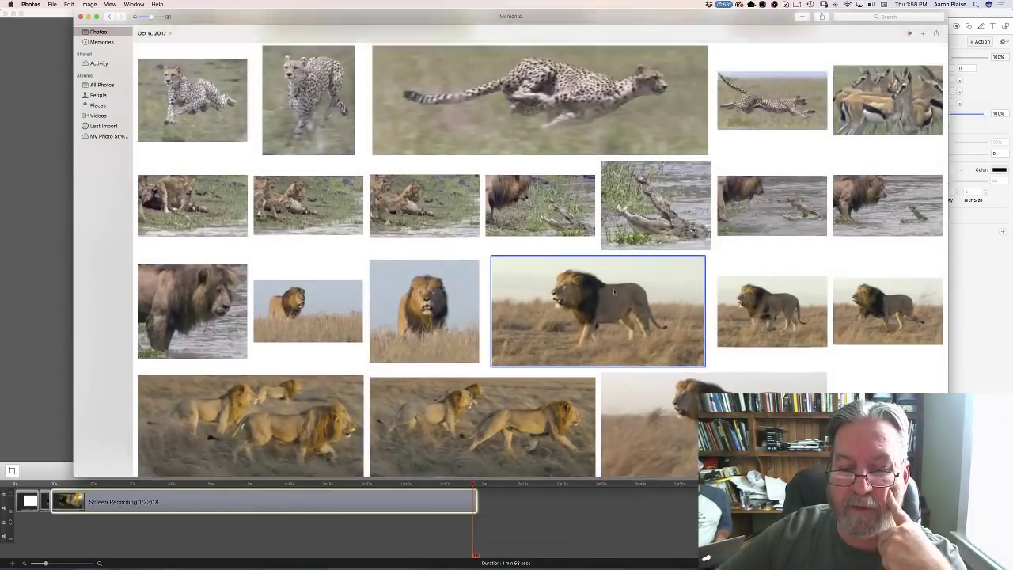
{"action": "scroll", "coordinate": [614, 292], "scroll_direction": "up", "scroll_amount": 4}
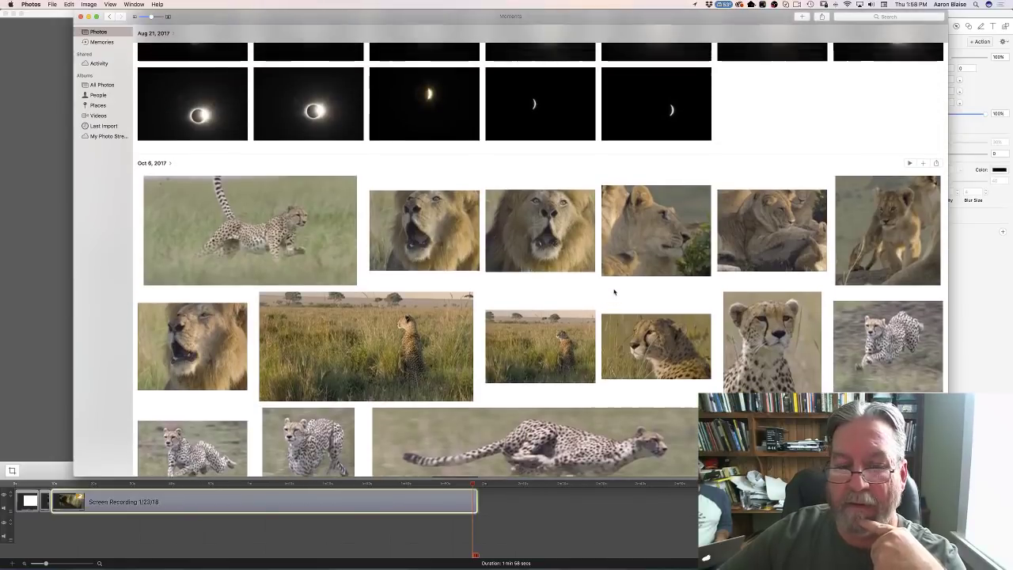
{"action": "scroll", "coordinate": [614, 292], "scroll_direction": "down", "scroll_amount": 6}
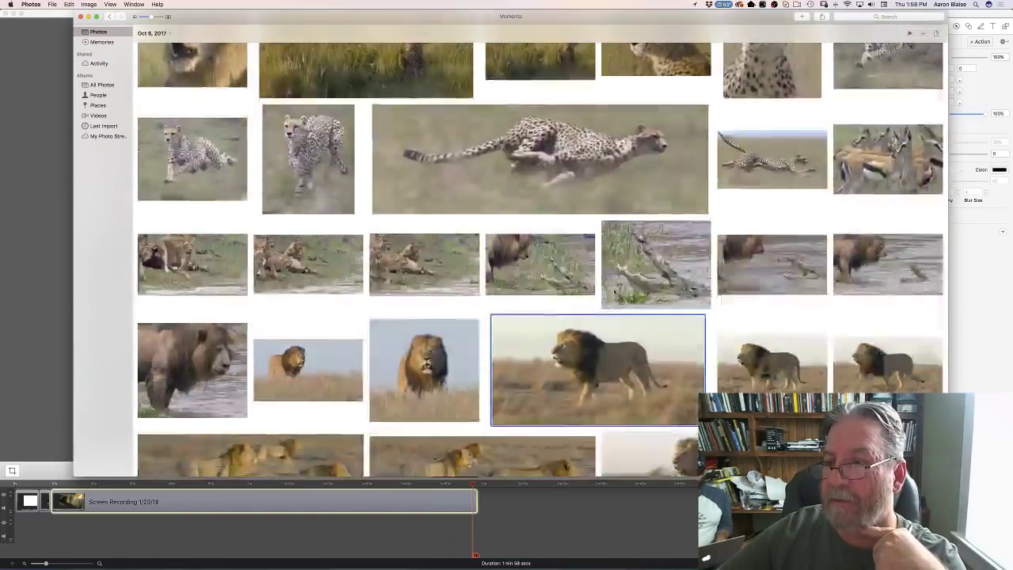
{"action": "scroll", "coordinate": [614, 292], "scroll_direction": "up", "scroll_amount": 3}
{"action": "key", "text": "space"}
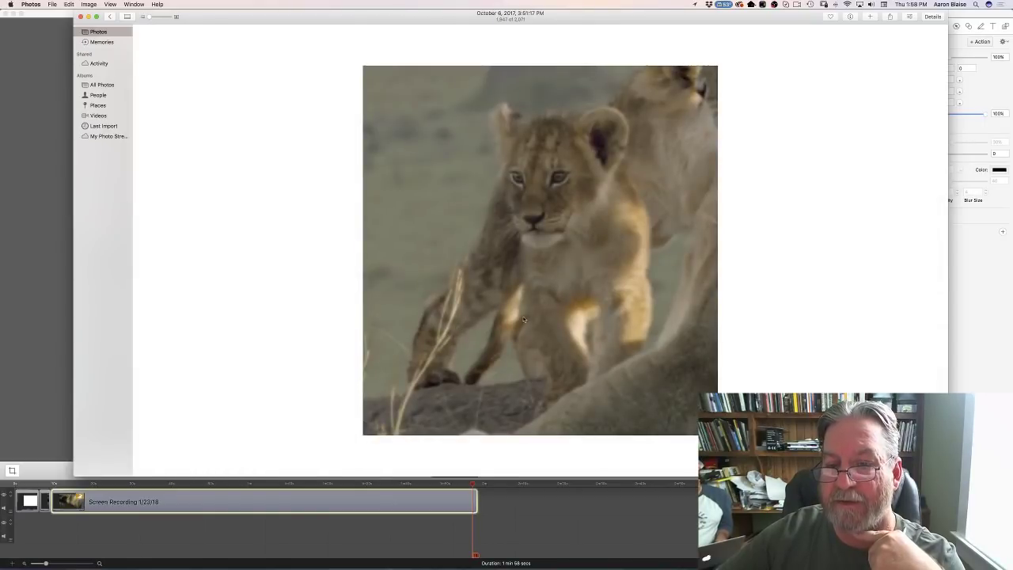
{"action": "key", "text": "space"}
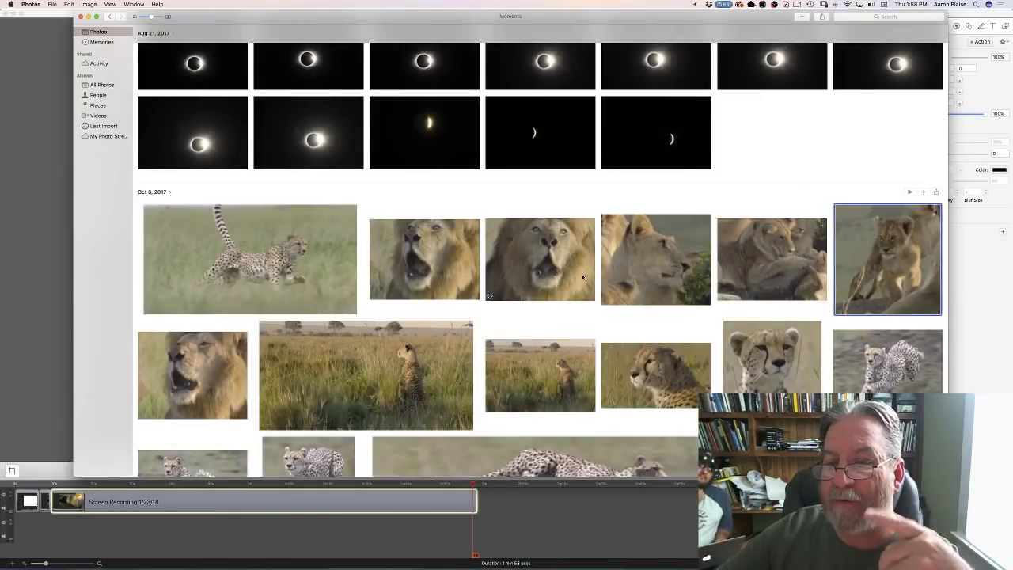
Step: Scroll the grid back to the Oct 7, 2017 male lion photos
{"action": "scroll", "coordinate": [585, 277], "scroll_direction": "down", "scroll_amount": 10}
{"action": "scroll", "coordinate": [586, 277], "scroll_direction": "down", "scroll_amount": 15}
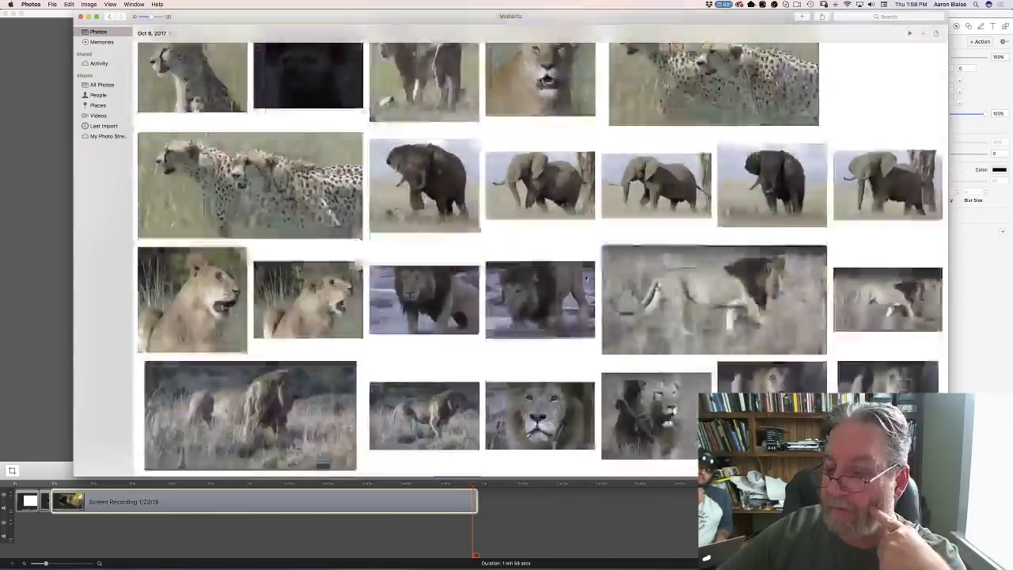
{"action": "scroll", "coordinate": [586, 277], "scroll_direction": "down", "scroll_amount": 10}
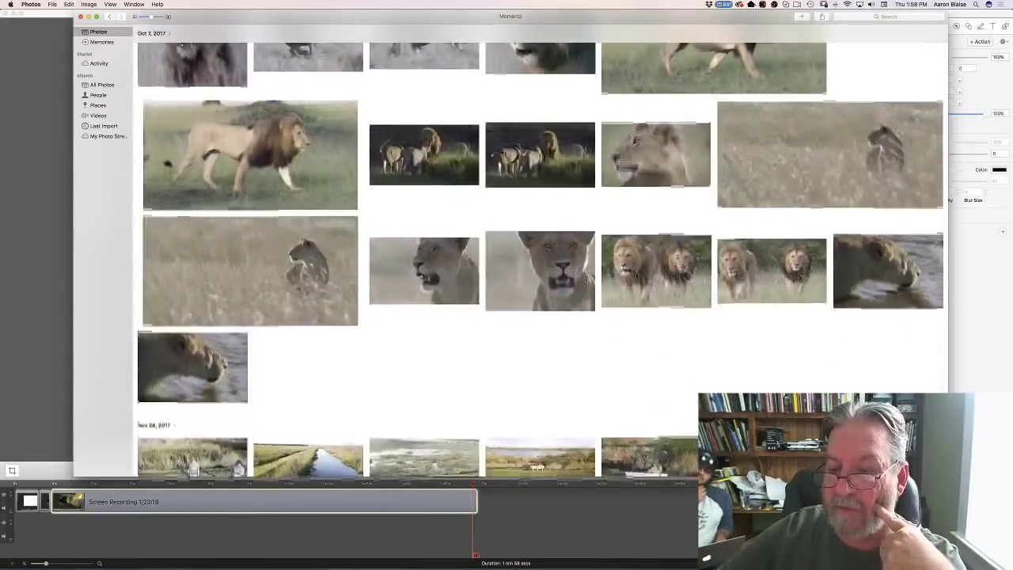
{"action": "scroll", "coordinate": [585, 277], "scroll_direction": "up", "scroll_amount": 5}
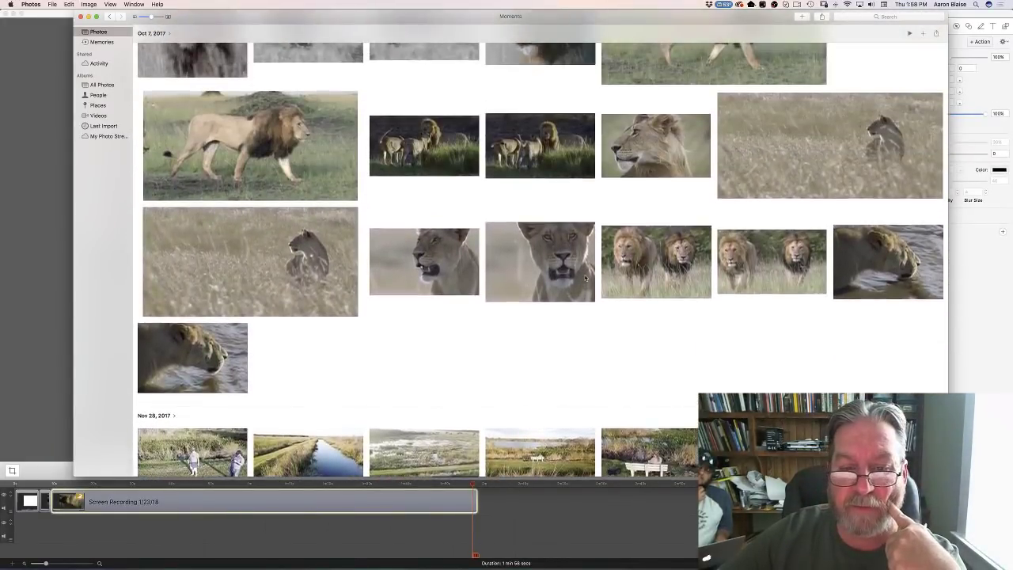
{"action": "scroll", "coordinate": [585, 277], "scroll_direction": "up", "scroll_amount": 4}
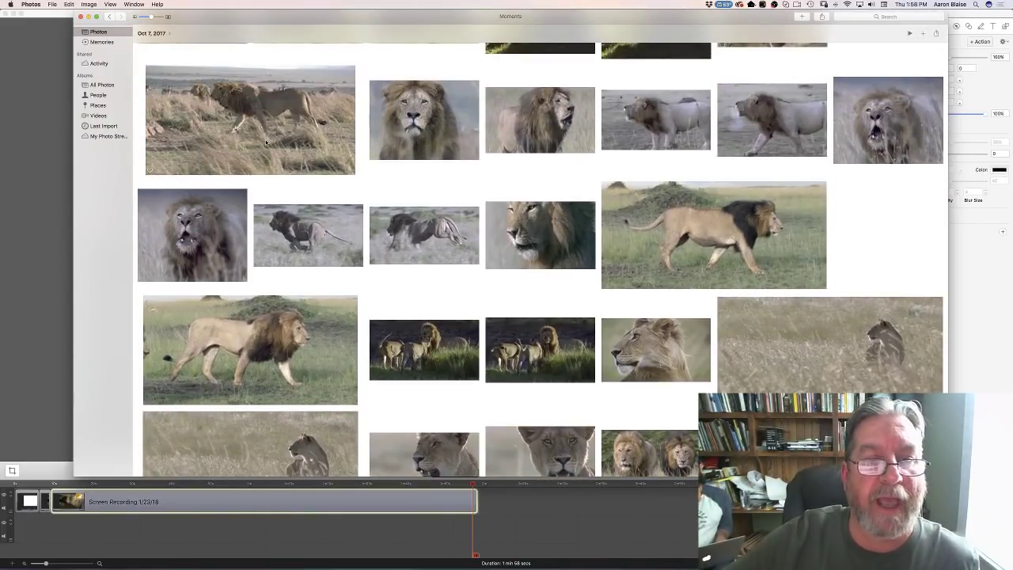
Step: Open the Oct 7, 2017 photo of two maned lions walking through tall grass at full size
{"action": "double_click", "coordinate": [300, 162]}
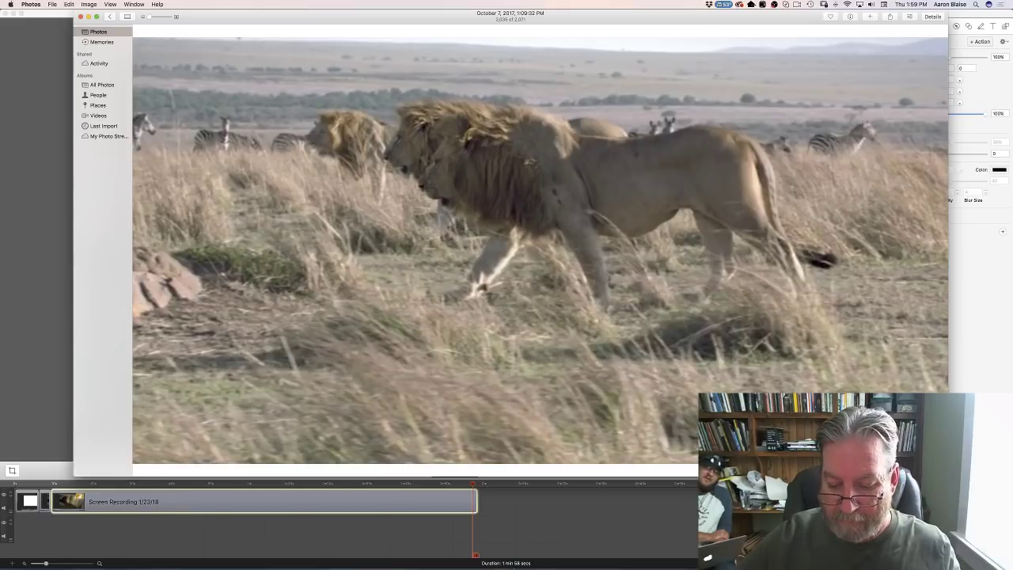
{"action": "mouse_move", "coordinate": [501, 557]}
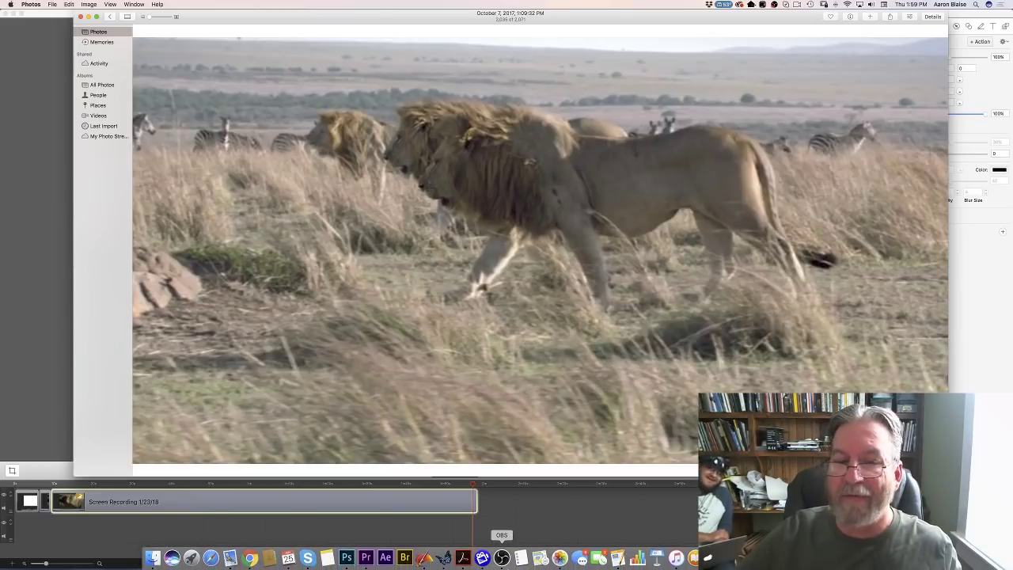
Step: Return to the Photoshop ocean painting, paint a first water stroke, and zoom out
{"action": "left_click", "coordinate": [346, 558]}
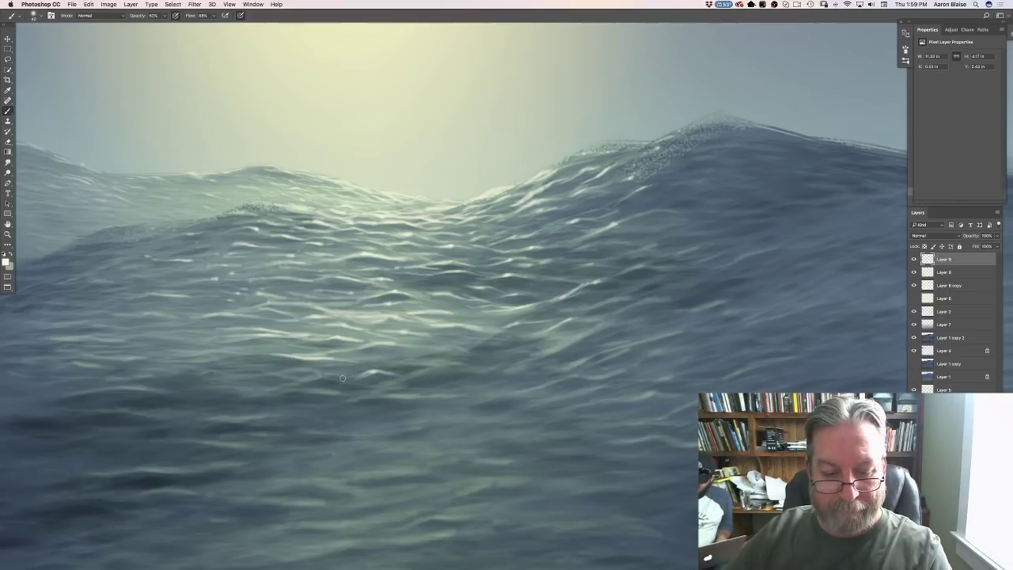
{"action": "left_click_drag", "start_coordinate": [343, 378], "coordinate": [283, 367]}
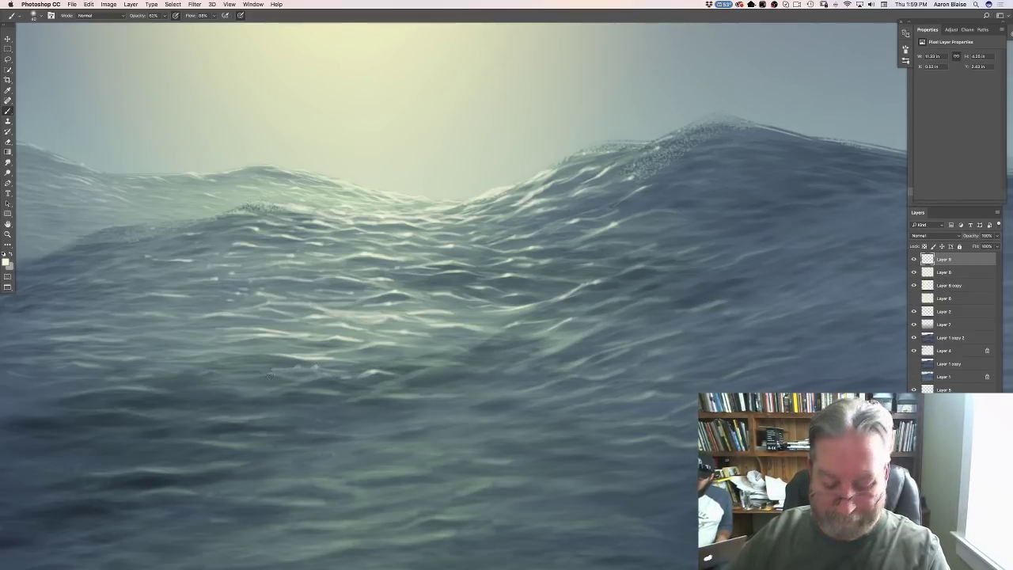
{"action": "key", "text": "super+minus"}
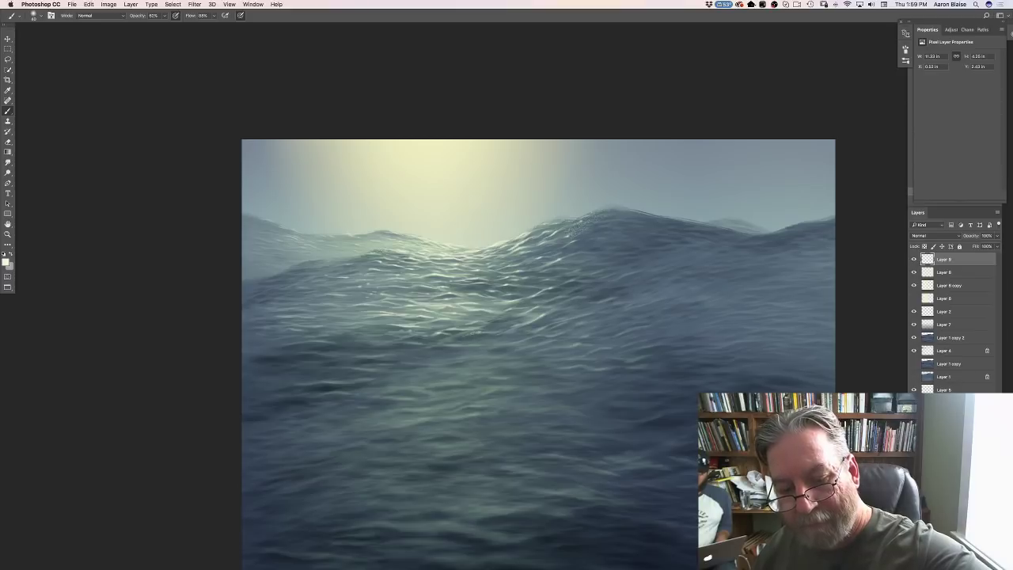
{"action": "left_click", "coordinate": [444, 340]}
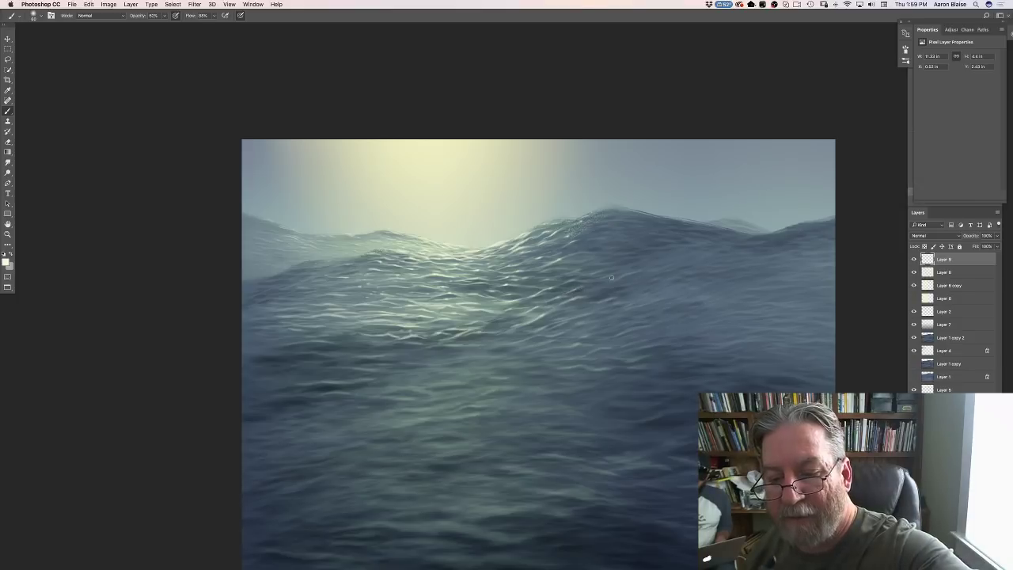
Step: Paint short faint and bright glint strokes across the sunlit water
{"action": "left_click_drag", "start_coordinate": [602, 282], "coordinate": [623, 275]}
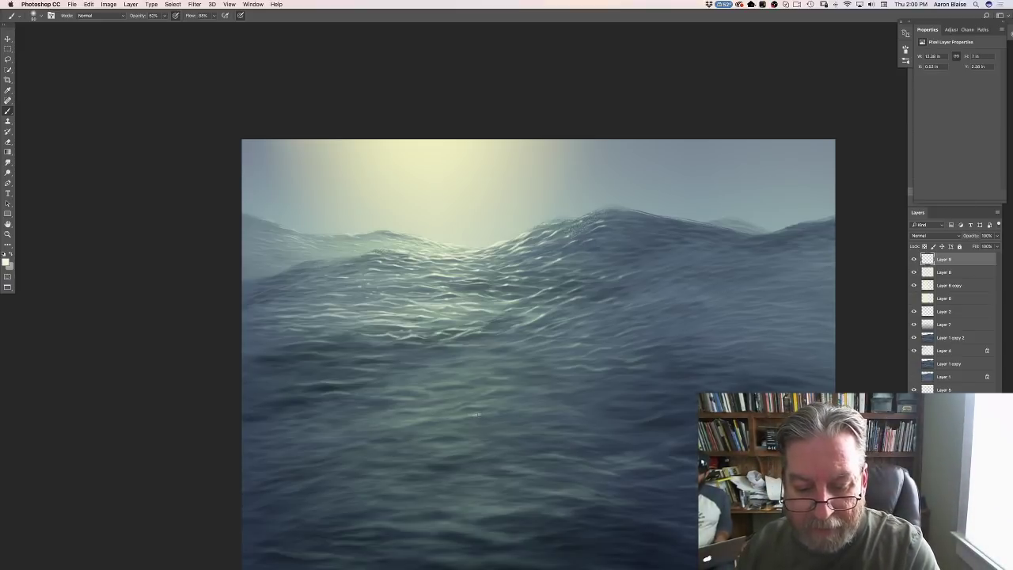
{"action": "left_click_drag", "start_coordinate": [478, 414], "coordinate": [464, 414]}
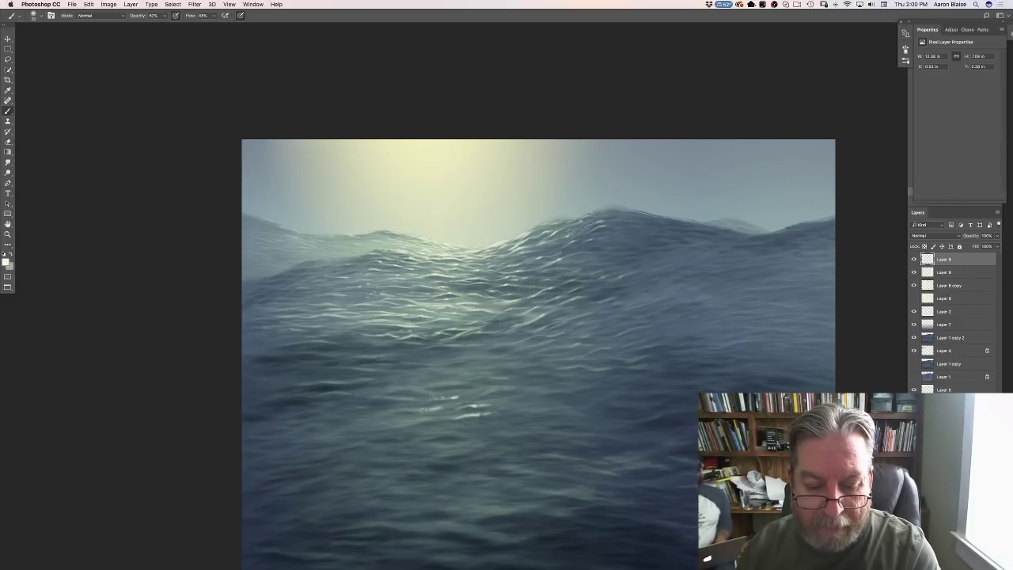
{"action": "mouse_move", "coordinate": [436, 408]}
{"action": "left_mouse_down"}
{"action": "mouse_move", "coordinate": [385, 410]}
{"action": "mouse_move", "coordinate": [424, 417]}
{"action": "mouse_move", "coordinate": [409, 422]}
{"action": "mouse_move", "coordinate": [389, 415]}
{"action": "mouse_move", "coordinate": [440, 417]}
{"action": "mouse_move", "coordinate": [431, 414]}
{"action": "mouse_move", "coordinate": [450, 406]}
{"action": "mouse_move", "coordinate": [383, 396]}
{"action": "left_mouse_up"}
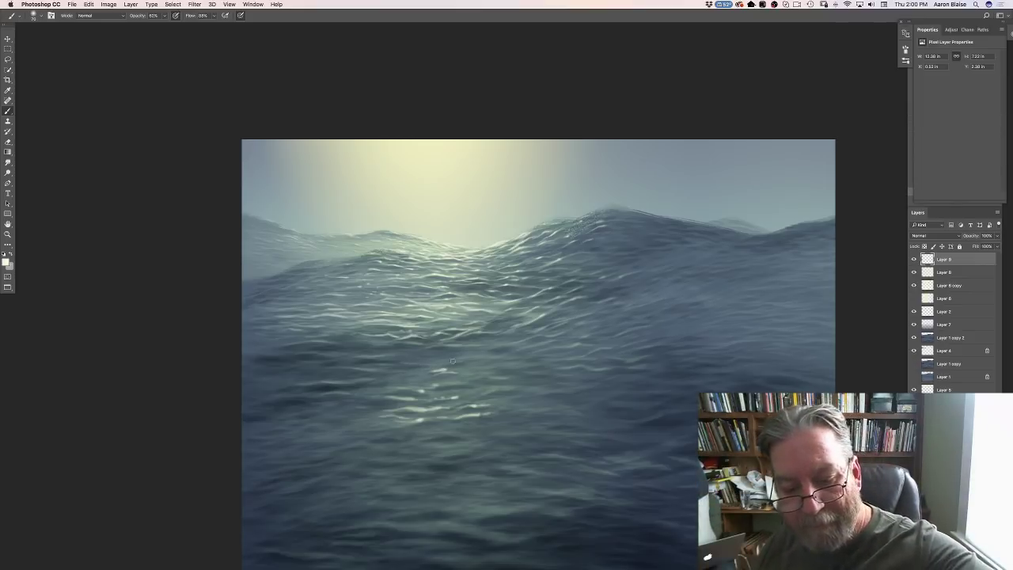
{"action": "left_click_drag", "start_coordinate": [436, 369], "coordinate": [448, 370]}
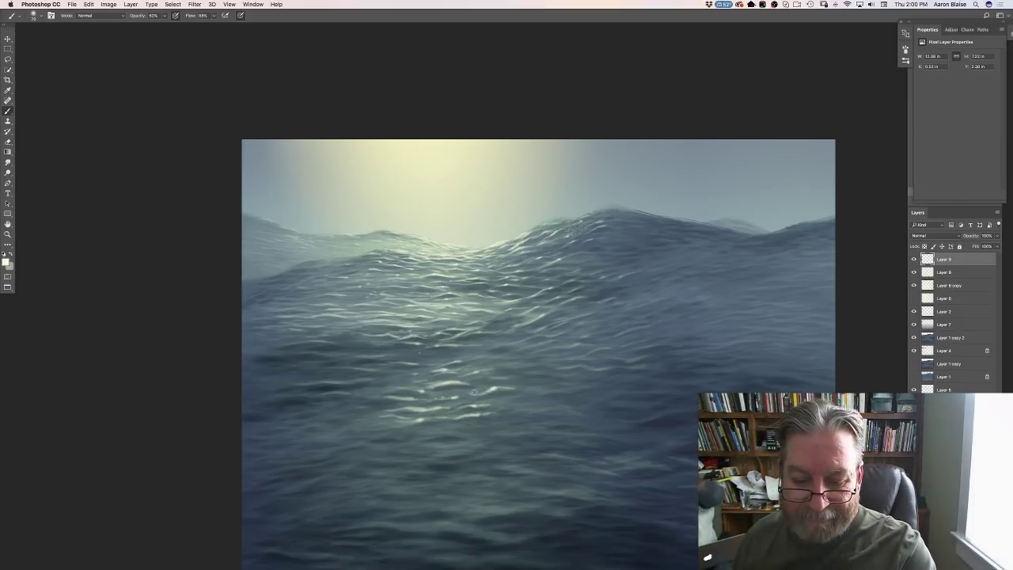
{"action": "left_click_drag", "start_coordinate": [499, 377], "coordinate": [515, 376]}
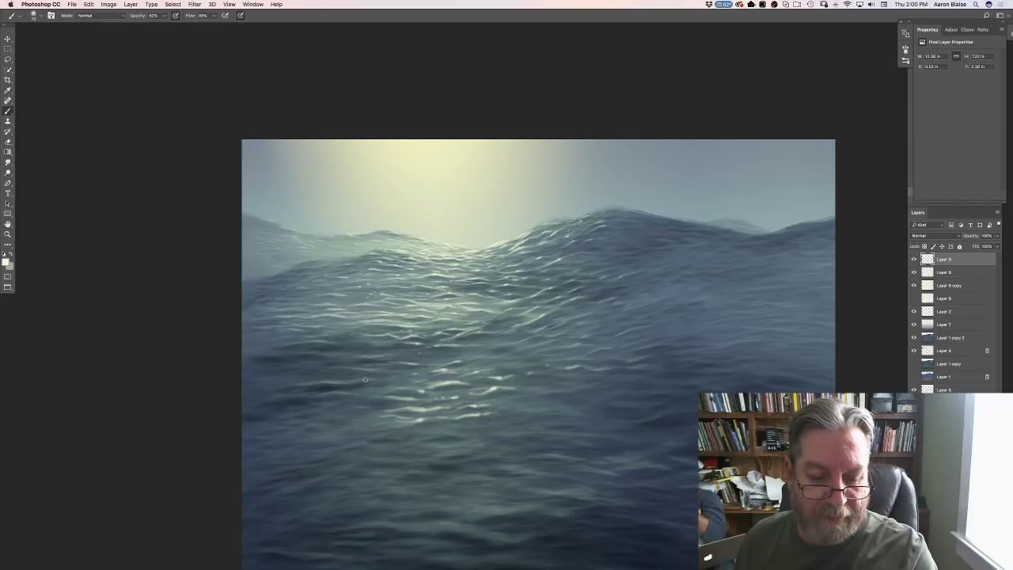
Step: Add glints on the left and lower water, then start lowering brush opacity to 53%
{"action": "left_click_drag", "start_coordinate": [348, 384], "coordinate": [329, 391]}
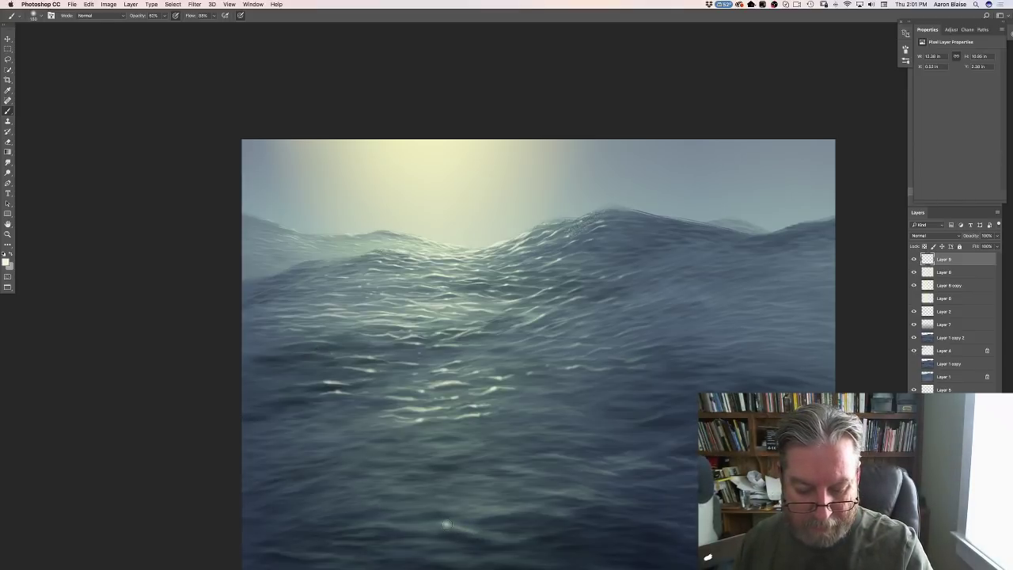
{"action": "left_click_drag", "start_coordinate": [456, 525], "coordinate": [366, 522]}
{"action": "left_click_drag", "start_coordinate": [507, 508], "coordinate": [440, 510]}
{"action": "left_click", "coordinate": [164, 16]}
Step: Set brush opacity to 53% and paint glint streaks along the bottom water
{"action": "left_click_drag", "start_coordinate": [176, 25], "coordinate": [161, 26]}
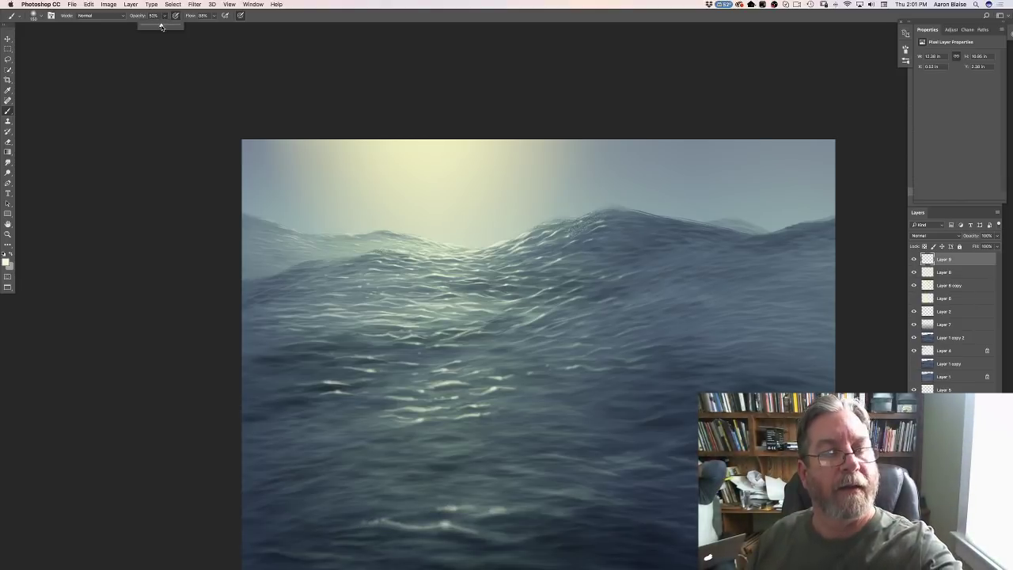
{"action": "scroll", "coordinate": [165, 423], "scroll_direction": "down", "scroll_amount": 5}
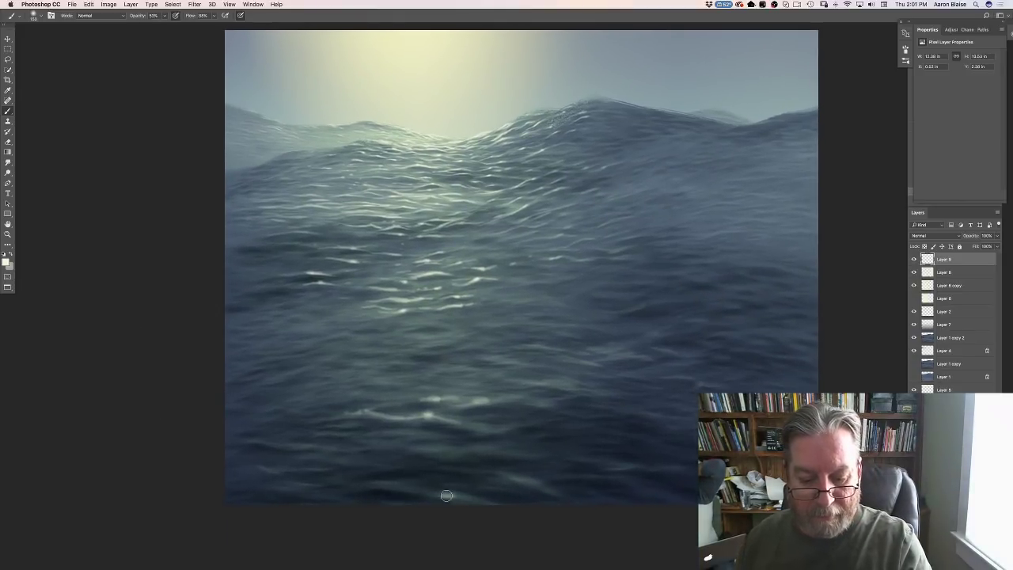
{"action": "mouse_move", "coordinate": [431, 494]}
{"action": "left_mouse_down"}
{"action": "mouse_move", "coordinate": [459, 495]}
{"action": "mouse_move", "coordinate": [385, 482]}
{"action": "mouse_move", "coordinate": [348, 489]}
{"action": "mouse_move", "coordinate": [527, 481]}
{"action": "mouse_move", "coordinate": [427, 465]}
{"action": "left_mouse_up"}
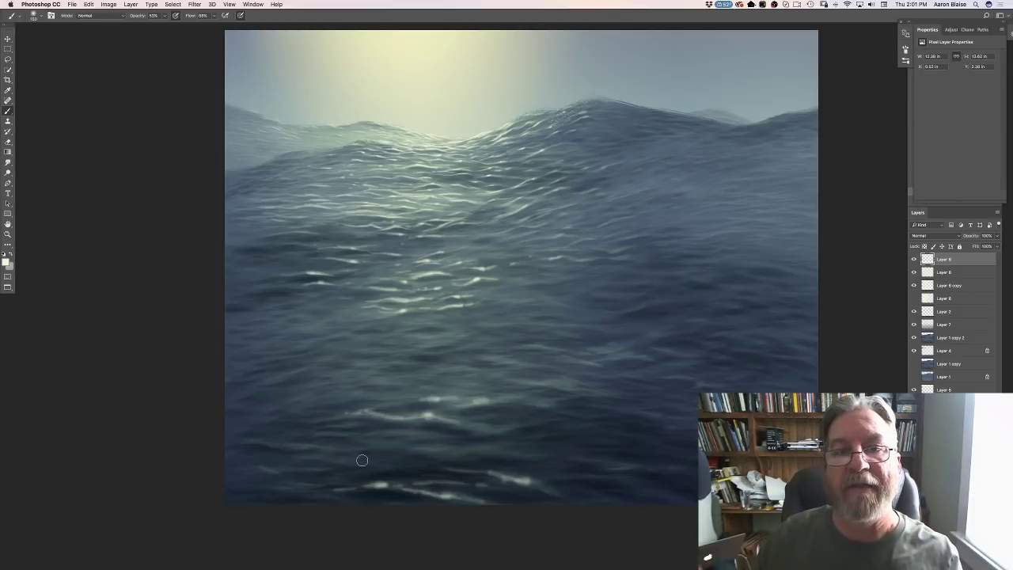
{"action": "mouse_move", "coordinate": [304, 494]}
{"action": "left_mouse_down"}
{"action": "mouse_move", "coordinate": [354, 503]}
{"action": "mouse_move", "coordinate": [266, 479]}
{"action": "mouse_move", "coordinate": [264, 497]}
{"action": "mouse_move", "coordinate": [354, 507]}
{"action": "mouse_move", "coordinate": [310, 498]}
{"action": "left_mouse_up"}
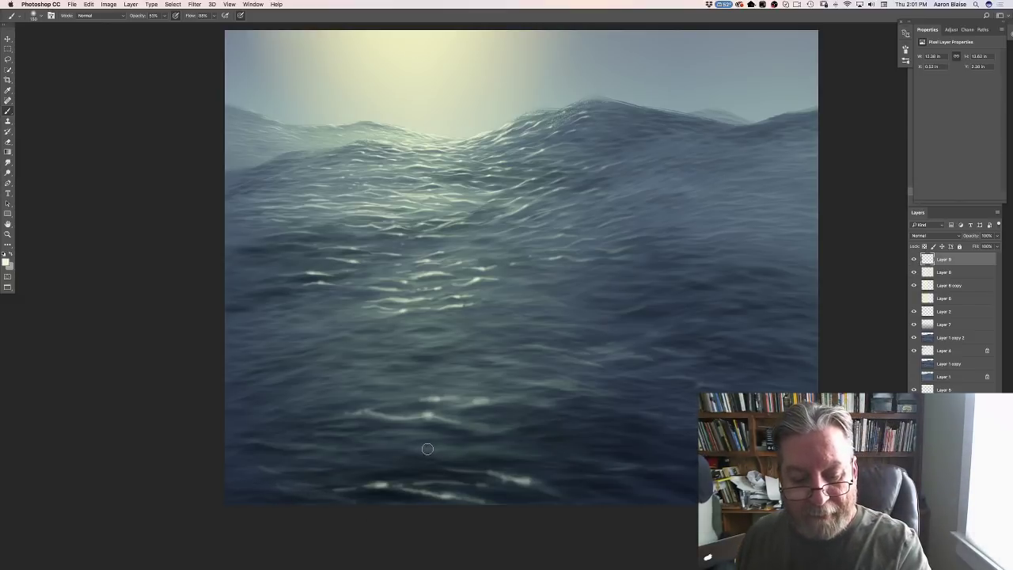
{"action": "mouse_move", "coordinate": [427, 449]}
{"action": "left_mouse_down"}
{"action": "mouse_move", "coordinate": [398, 443]}
{"action": "mouse_move", "coordinate": [494, 449]}
{"action": "mouse_move", "coordinate": [408, 457]}
{"action": "mouse_move", "coordinate": [387, 452]}
{"action": "mouse_move", "coordinate": [399, 448]}
{"action": "mouse_move", "coordinate": [395, 434]}
{"action": "mouse_move", "coordinate": [340, 433]}
{"action": "left_mouse_up"}
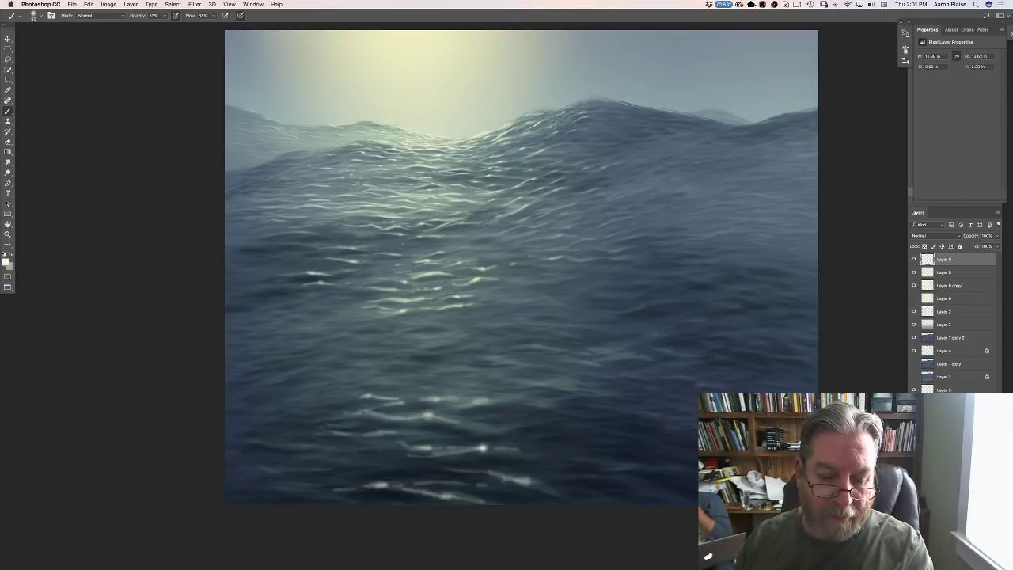
{"action": "left_click_drag", "start_coordinate": [401, 398], "coordinate": [424, 392]}
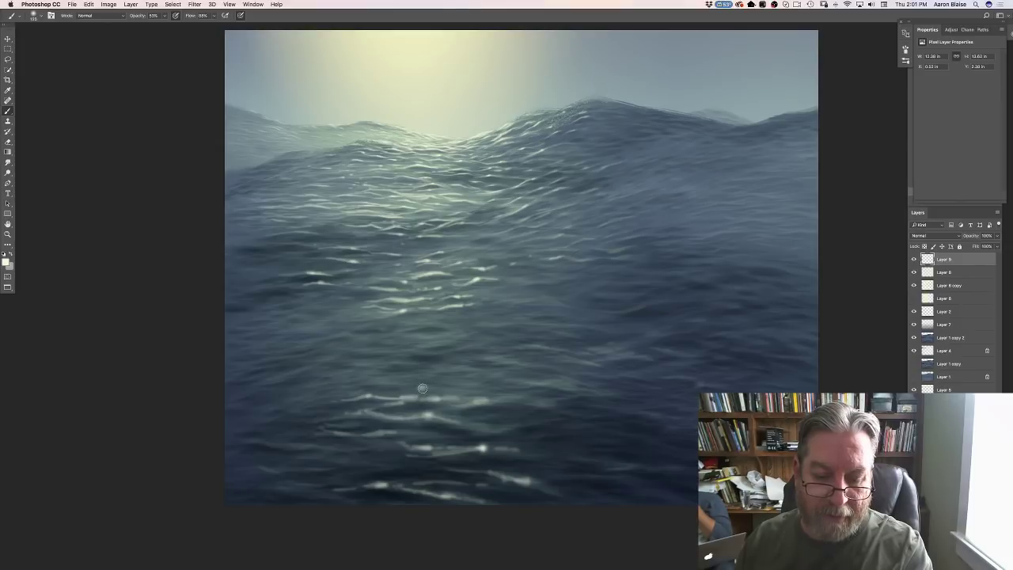
Step: Add small dabs, thin light strokes and sparkle trails across the lower water
{"action": "left_click", "coordinate": [387, 463]}
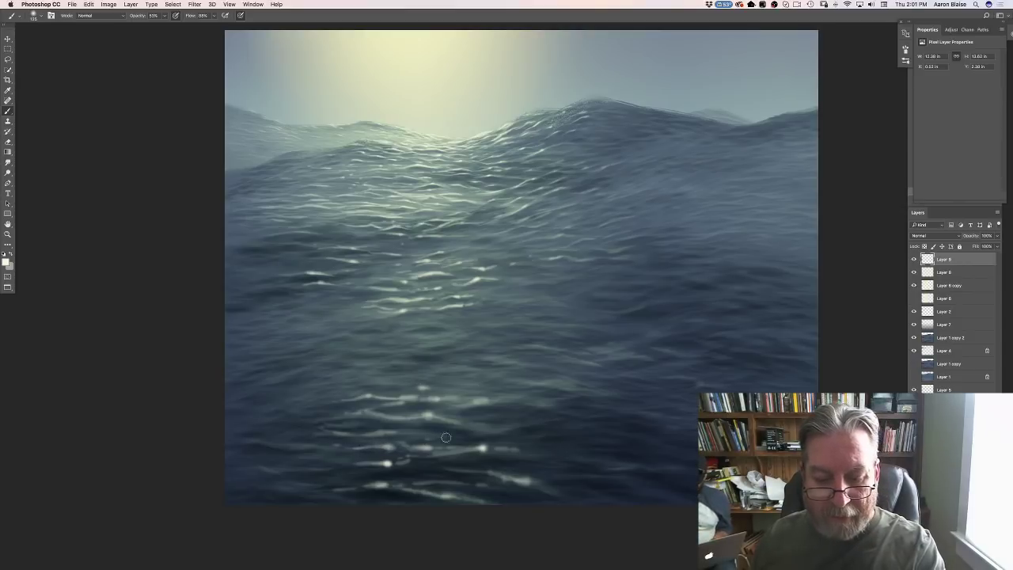
{"action": "left_click_drag", "start_coordinate": [468, 428], "coordinate": [497, 428]}
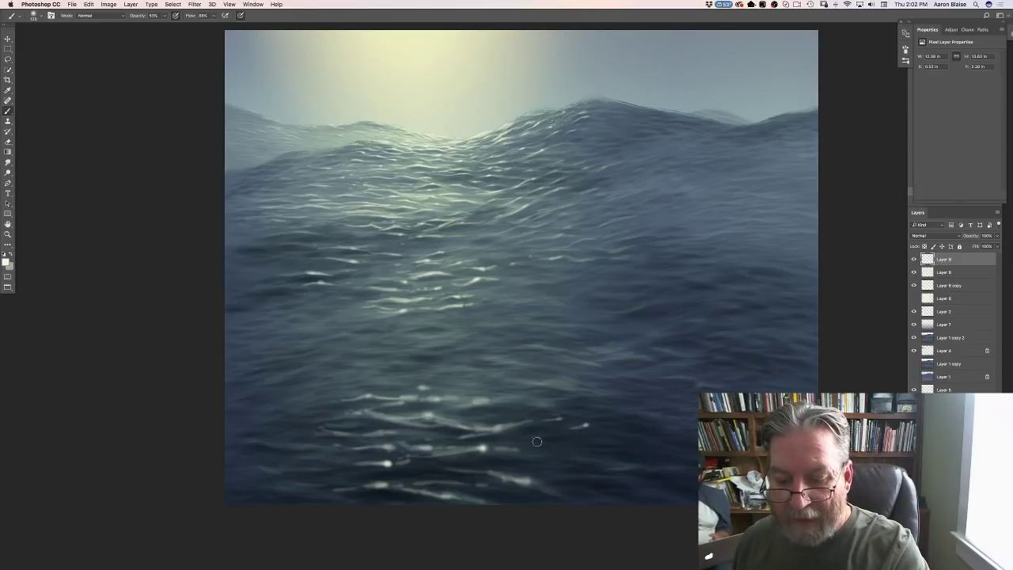
{"action": "left_click_drag", "start_coordinate": [633, 468], "coordinate": [564, 459]}
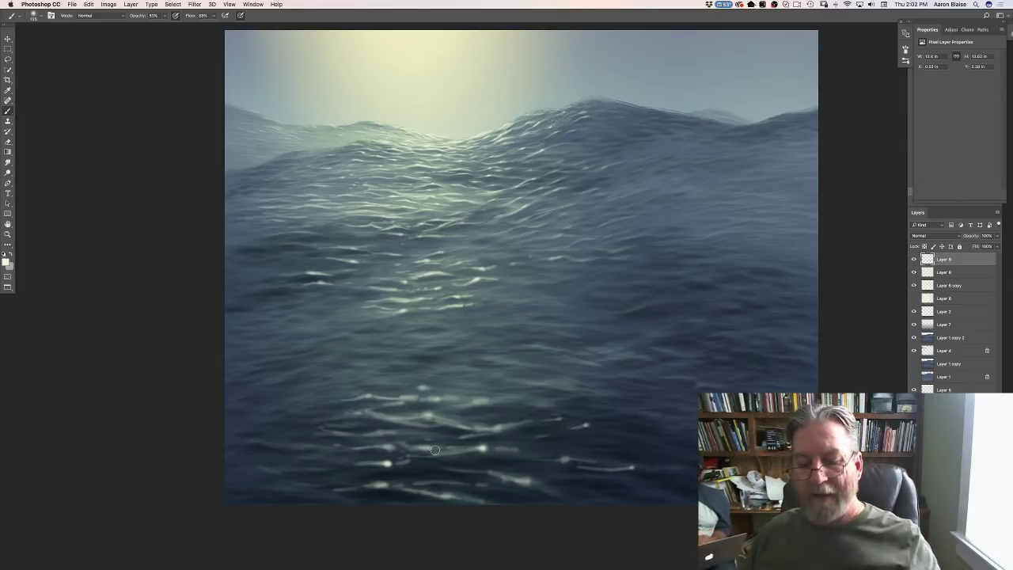
{"action": "left_click_drag", "start_coordinate": [633, 468], "coordinate": [653, 467]}
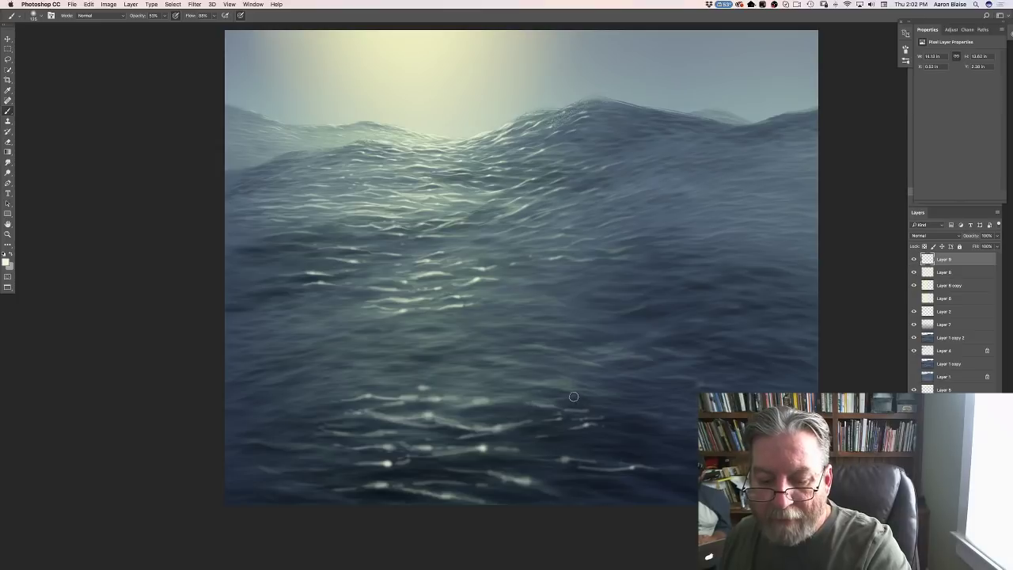
{"action": "mouse_move", "coordinate": [573, 396]}
{"action": "left_mouse_down"}
{"action": "mouse_move", "coordinate": [514, 379]}
{"action": "mouse_move", "coordinate": [561, 380]}
{"action": "mouse_move", "coordinate": [461, 368]}
{"action": "left_mouse_up"}
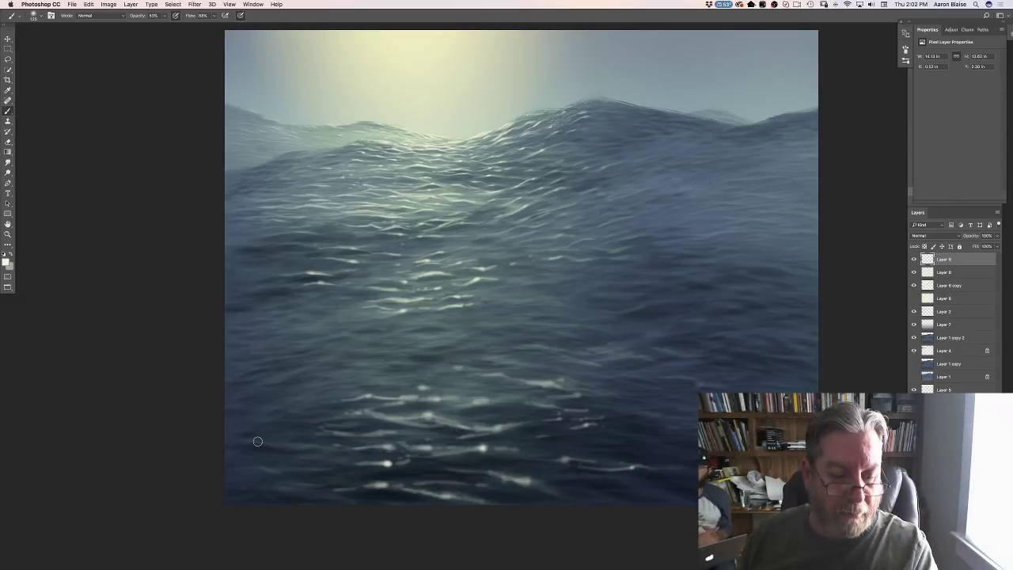
{"action": "left_click_drag", "start_coordinate": [243, 438], "coordinate": [316, 452]}
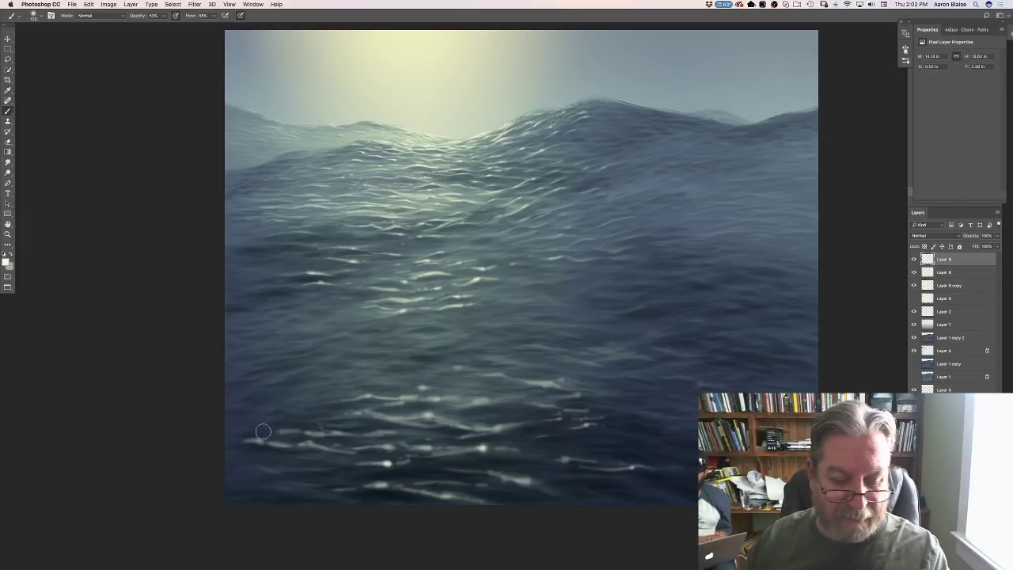
{"action": "key", "text": "bracketright"}
{"action": "key", "text": "bracketright"}
{"action": "key", "text": "bracketright"}
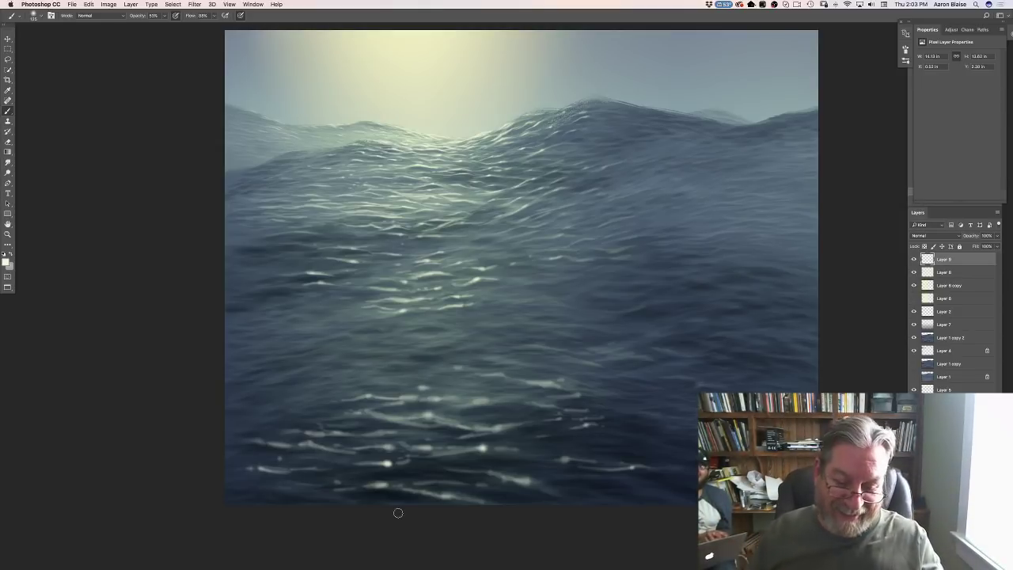
Step: Paint light highlight strokes along the bottom water and on the right-side water
{"action": "left_click_drag", "start_coordinate": [361, 505], "coordinate": [282, 494]}
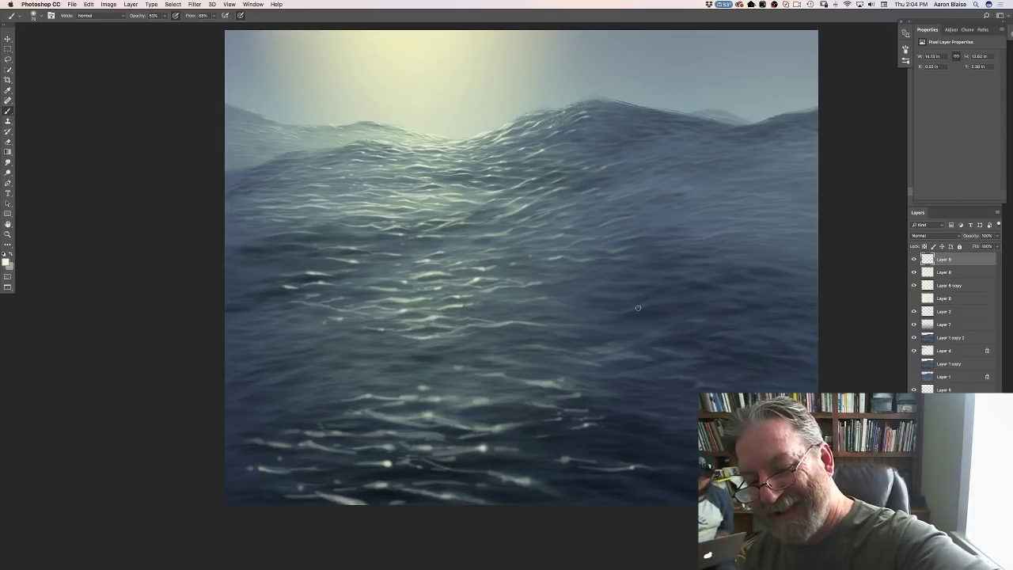
{"action": "mouse_move", "coordinate": [642, 306]}
{"action": "left_mouse_down"}
{"action": "mouse_move", "coordinate": [597, 311]}
{"action": "mouse_move", "coordinate": [570, 324]}
{"action": "left_mouse_up"}
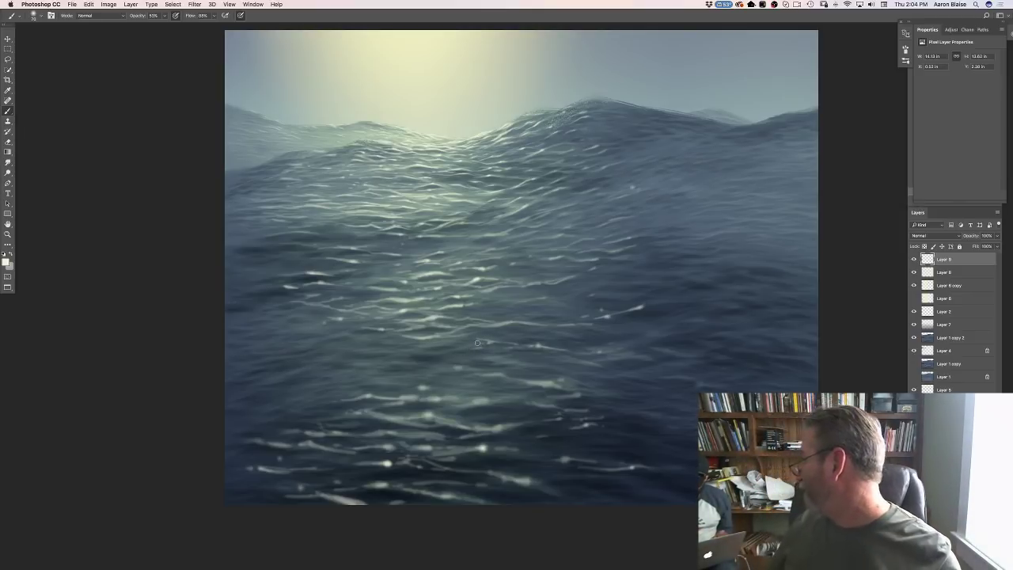
Step: With a tiny brush tip, dot sparkles across the middle water, then raise opacity to 71%
{"action": "key", "text": "bracketright"}
{"action": "key", "text": "bracketright"}
{"action": "key", "text": "bracketright"}
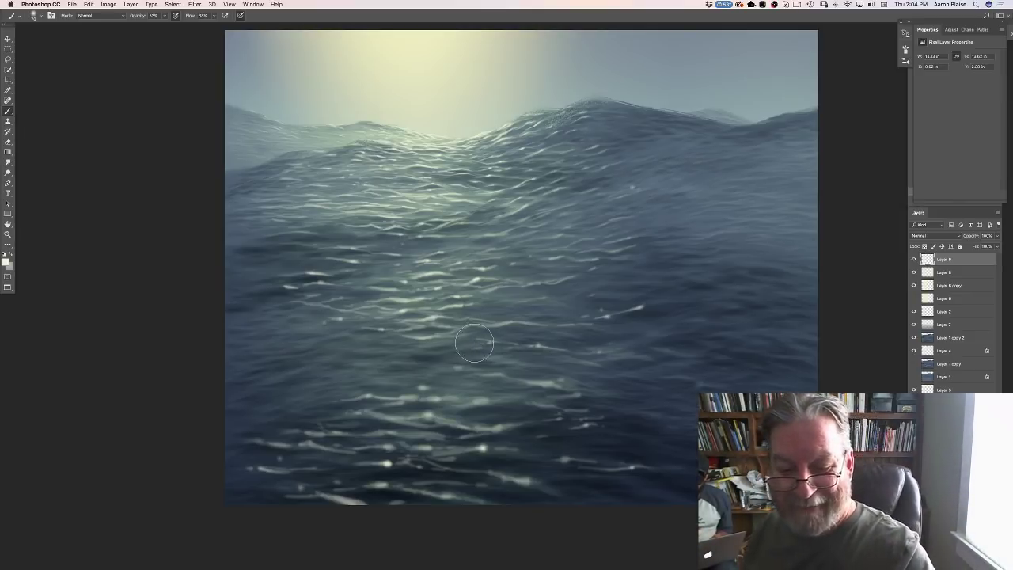
{"action": "key", "text": "bracketleft"}
{"action": "key", "text": "bracketleft"}
{"action": "key", "text": "bracketleft"}
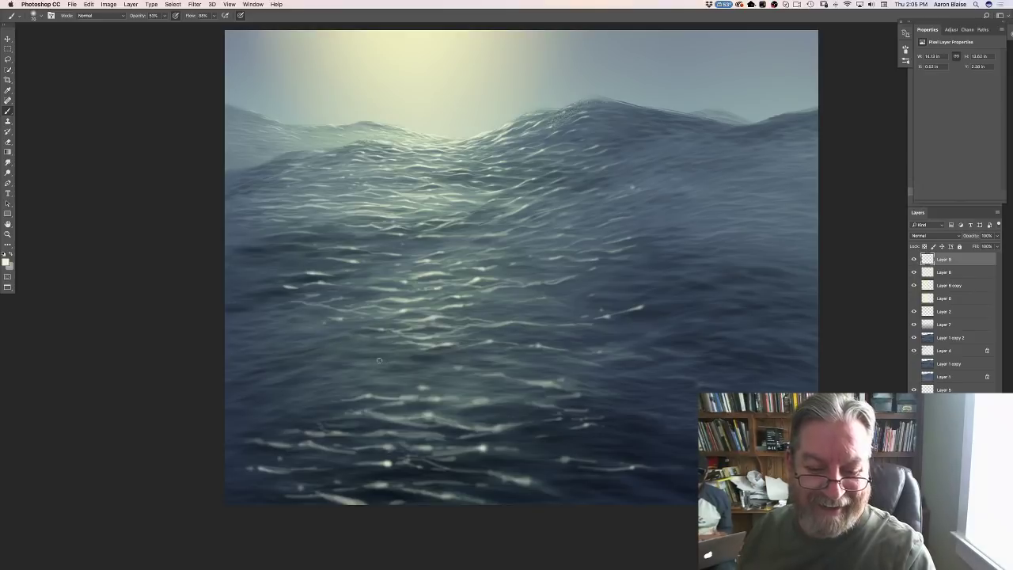
{"action": "mouse_move", "coordinate": [406, 363]}
{"action": "left_mouse_down"}
{"action": "mouse_move", "coordinate": [372, 364]}
{"action": "mouse_move", "coordinate": [420, 364]}
{"action": "mouse_move", "coordinate": [364, 365]}
{"action": "left_mouse_up"}
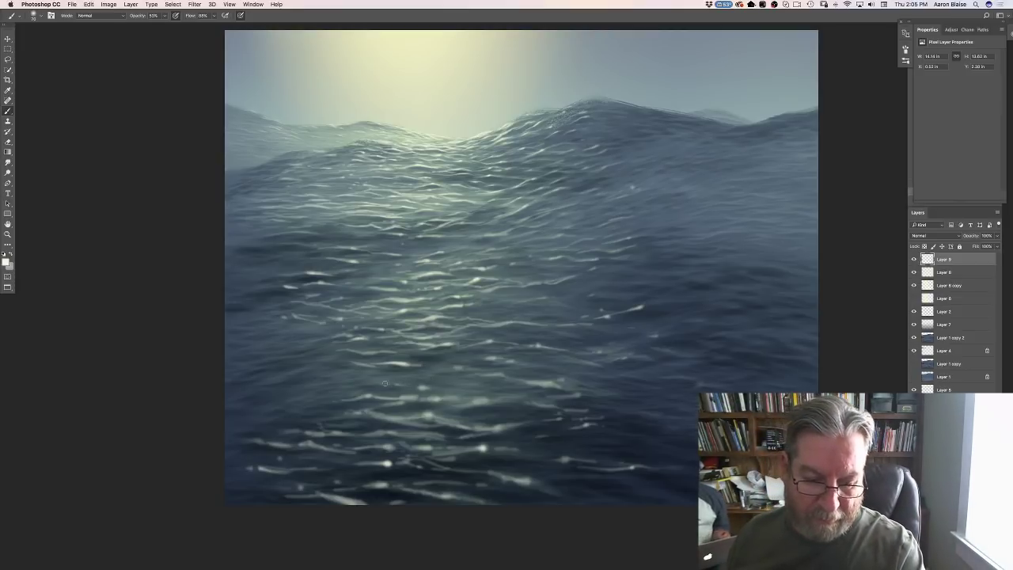
{"action": "mouse_move", "coordinate": [378, 384]}
{"action": "left_mouse_down"}
{"action": "mouse_move", "coordinate": [394, 380]}
{"action": "mouse_move", "coordinate": [375, 377]}
{"action": "mouse_move", "coordinate": [413, 375]}
{"action": "mouse_move", "coordinate": [341, 374]}
{"action": "mouse_move", "coordinate": [418, 372]}
{"action": "left_mouse_up"}
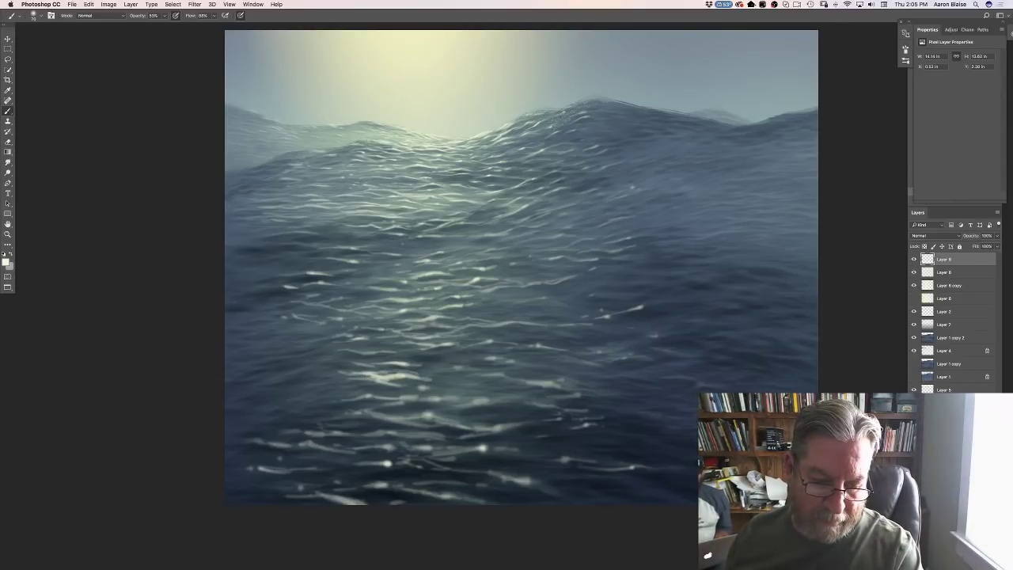
{"action": "mouse_move", "coordinate": [338, 373]}
{"action": "left_mouse_down"}
{"action": "mouse_move", "coordinate": [348, 372]}
{"action": "mouse_move", "coordinate": [313, 360]}
{"action": "left_mouse_up"}
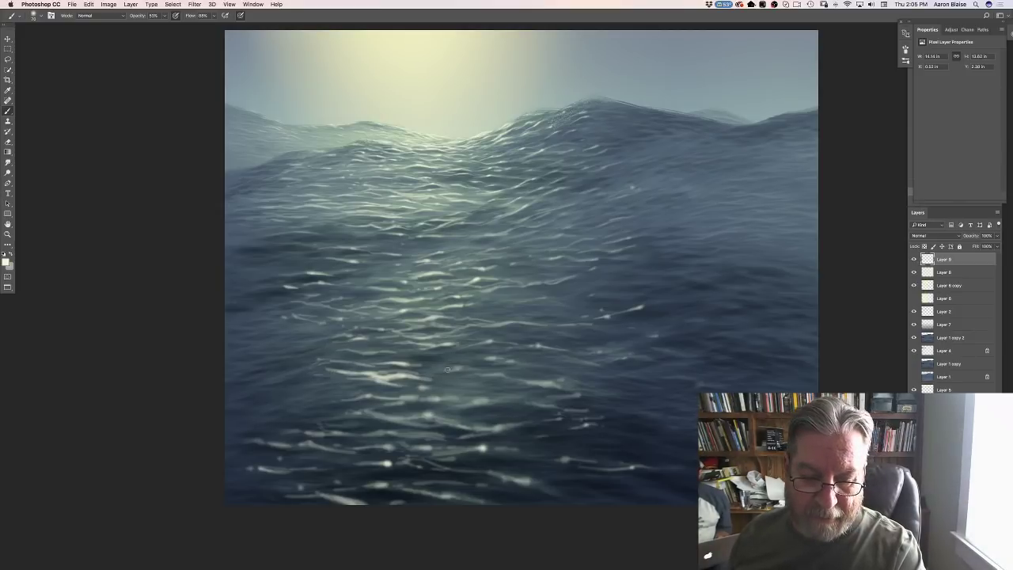
{"action": "mouse_move", "coordinate": [448, 370]}
{"action": "left_mouse_down"}
{"action": "mouse_move", "coordinate": [473, 370]}
{"action": "mouse_move", "coordinate": [406, 353]}
{"action": "mouse_move", "coordinate": [430, 352]}
{"action": "mouse_move", "coordinate": [390, 358]}
{"action": "left_mouse_up"}
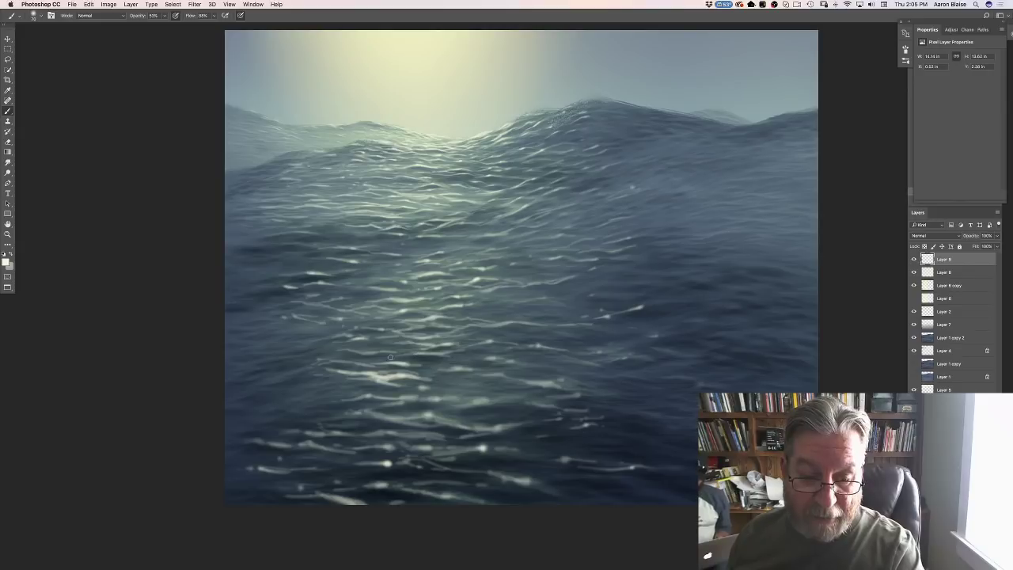
{"action": "left_click", "coordinate": [499, 312]}
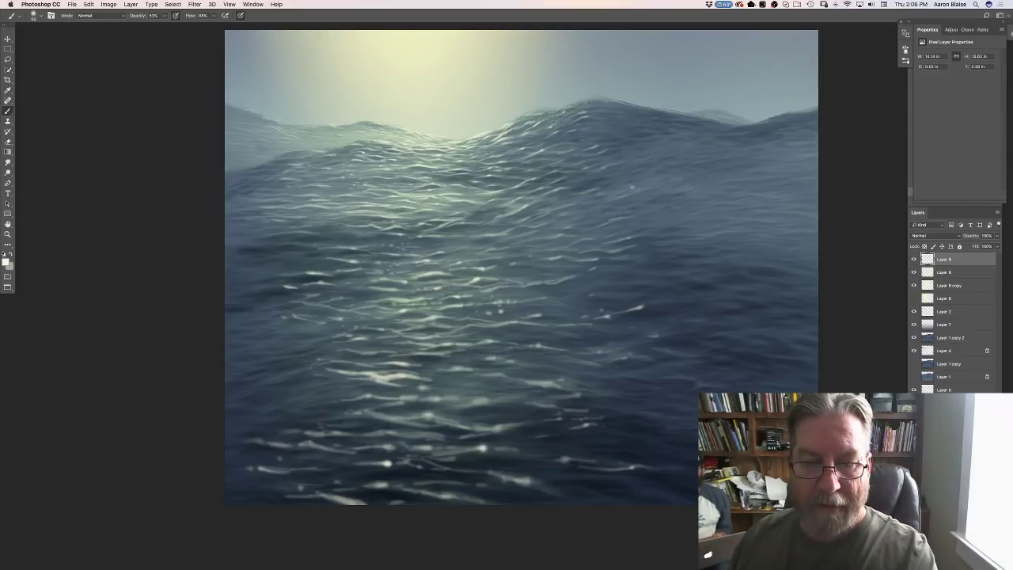
{"action": "left_click", "coordinate": [164, 15]}
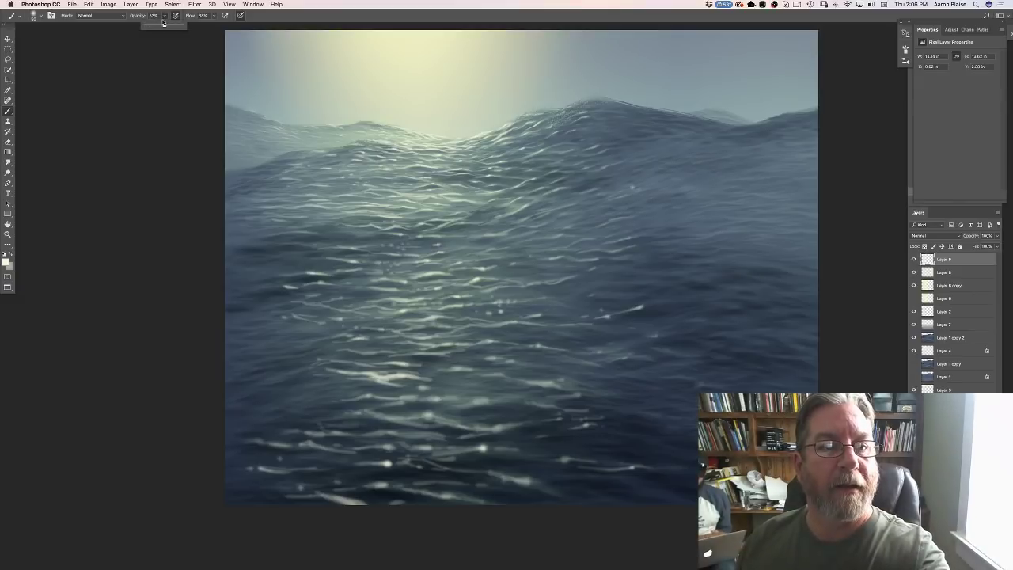
{"action": "left_click_drag", "start_coordinate": [165, 26], "coordinate": [172, 37]}
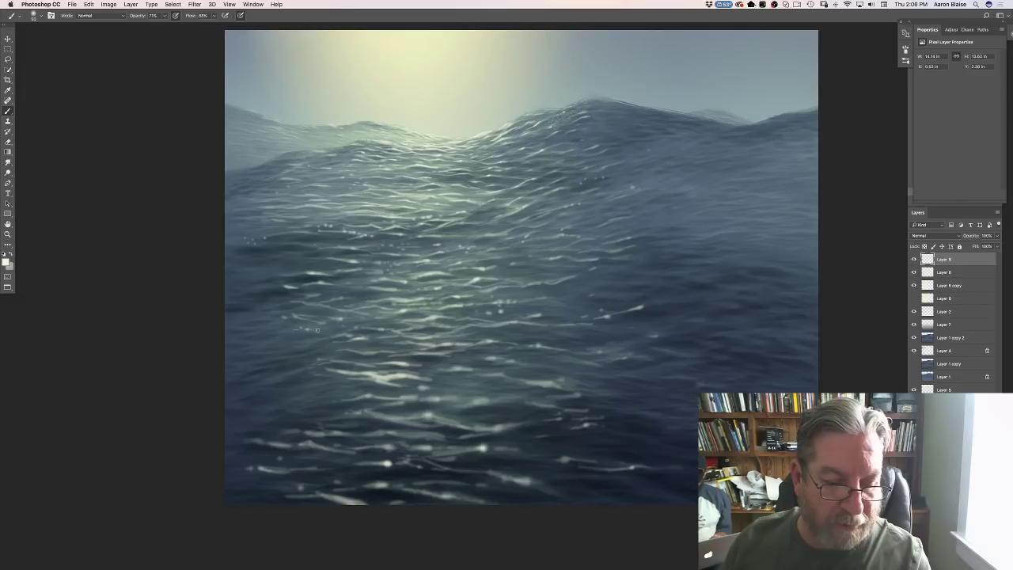
Step: Paint highlight streaks on the lower and right water and dab sparkles on the lower-left and centre
{"action": "left_click_drag", "start_coordinate": [318, 329], "coordinate": [267, 329]}
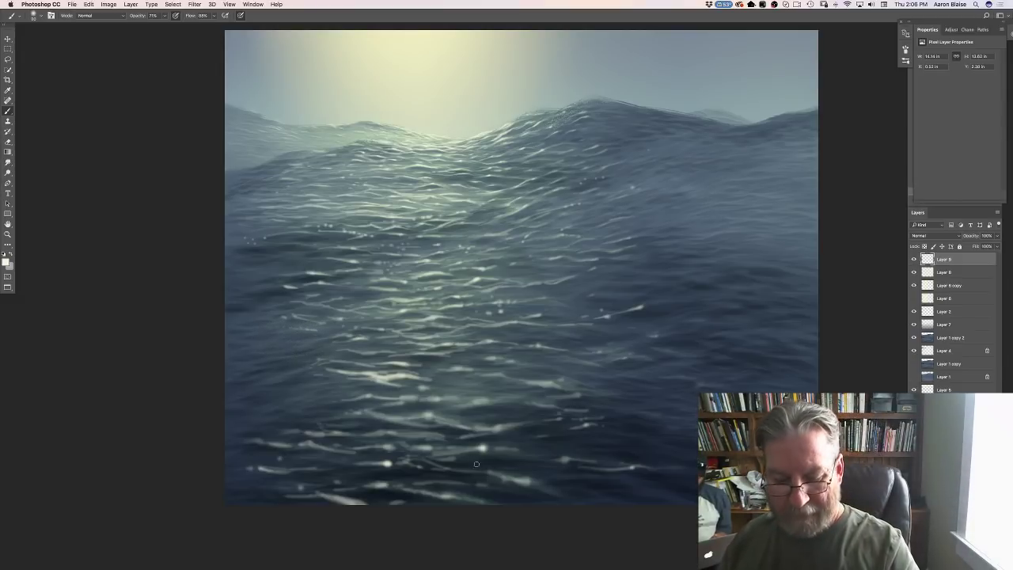
{"action": "mouse_move", "coordinate": [488, 473]}
{"action": "left_mouse_down"}
{"action": "mouse_move", "coordinate": [456, 469]}
{"action": "mouse_move", "coordinate": [533, 469]}
{"action": "left_mouse_up"}
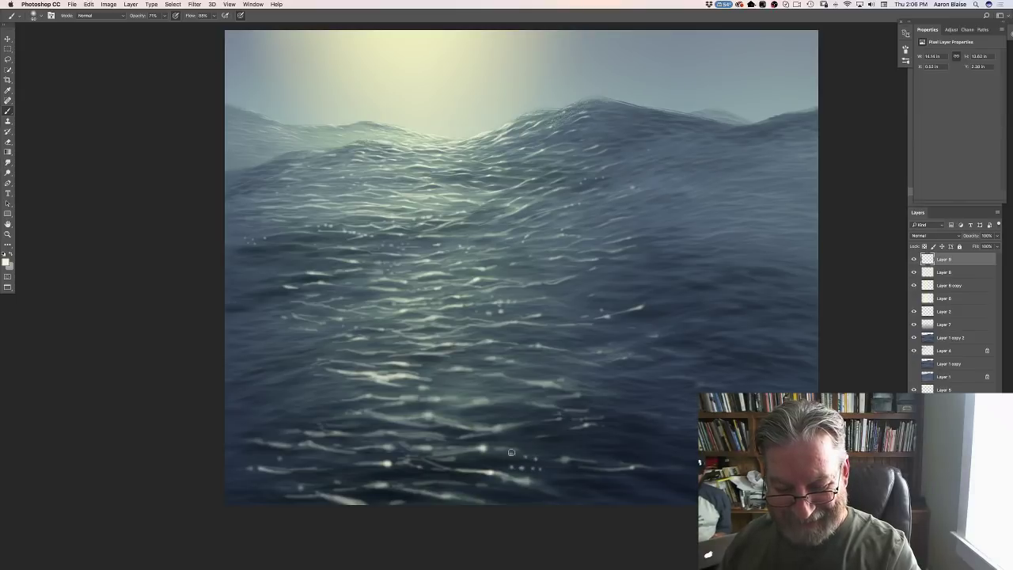
{"action": "mouse_move", "coordinate": [572, 435]}
{"action": "left_mouse_down"}
{"action": "mouse_move", "coordinate": [597, 430]}
{"action": "mouse_move", "coordinate": [563, 436]}
{"action": "left_mouse_up"}
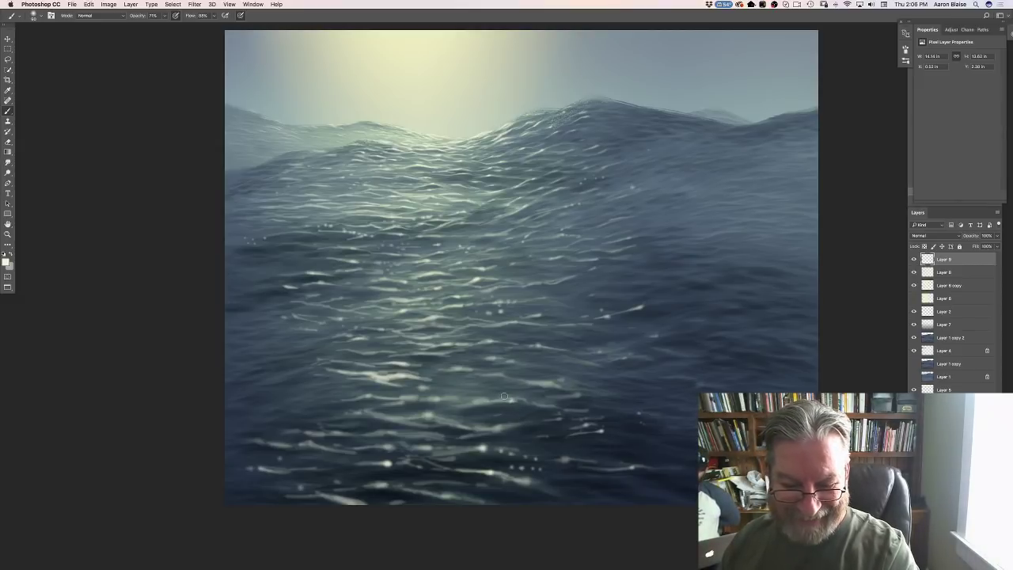
{"action": "mouse_move", "coordinate": [468, 393]}
{"action": "left_mouse_down"}
{"action": "mouse_move", "coordinate": [483, 385]}
{"action": "mouse_move", "coordinate": [451, 387]}
{"action": "mouse_move", "coordinate": [467, 384]}
{"action": "left_mouse_up"}
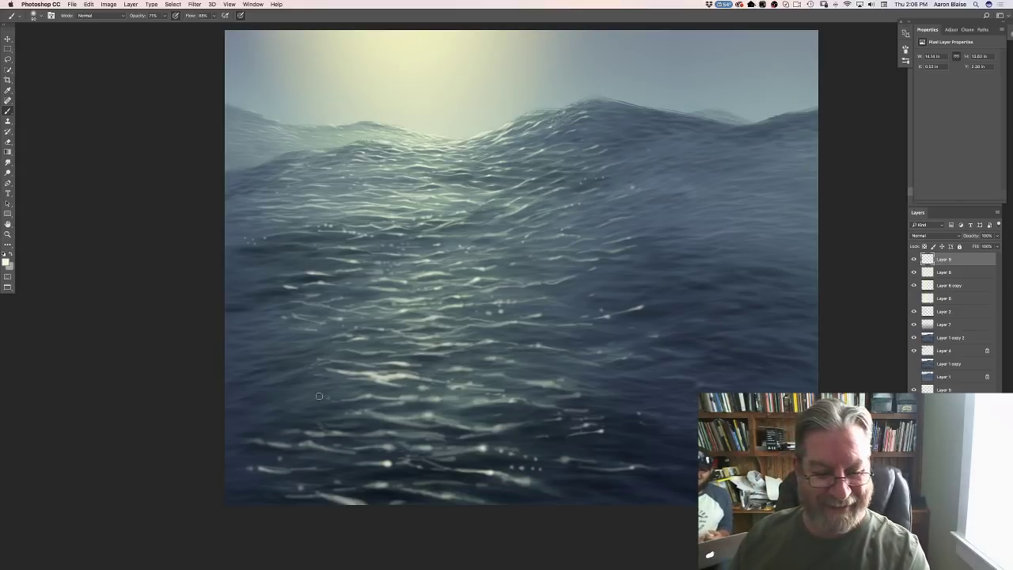
{"action": "left_click", "coordinate": [288, 376]}
{"action": "left_click", "coordinate": [240, 380]}
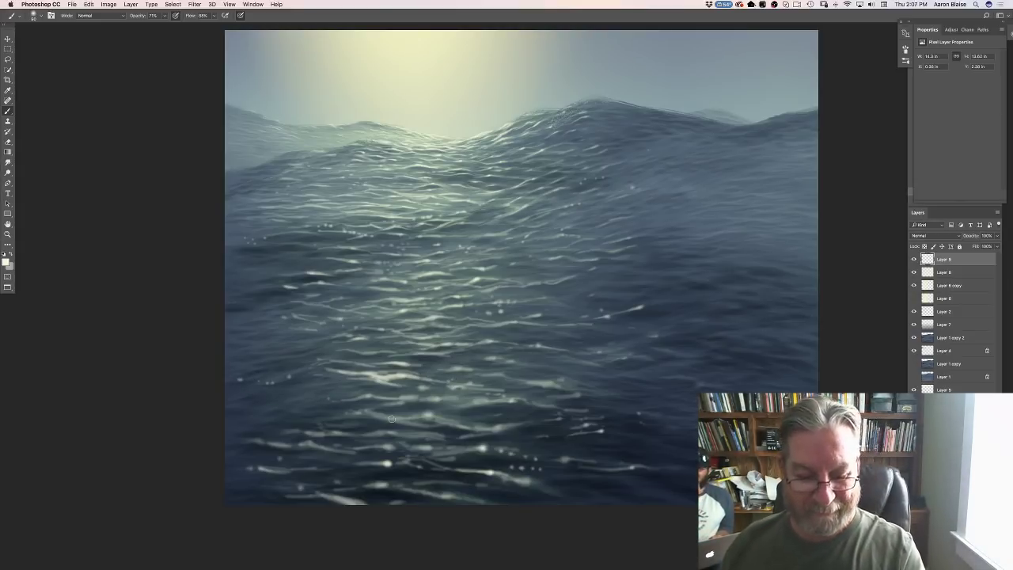
{"action": "mouse_move", "coordinate": [387, 415]}
{"action": "left_mouse_down"}
{"action": "mouse_move", "coordinate": [445, 413]}
{"action": "mouse_move", "coordinate": [379, 405]}
{"action": "left_mouse_up"}
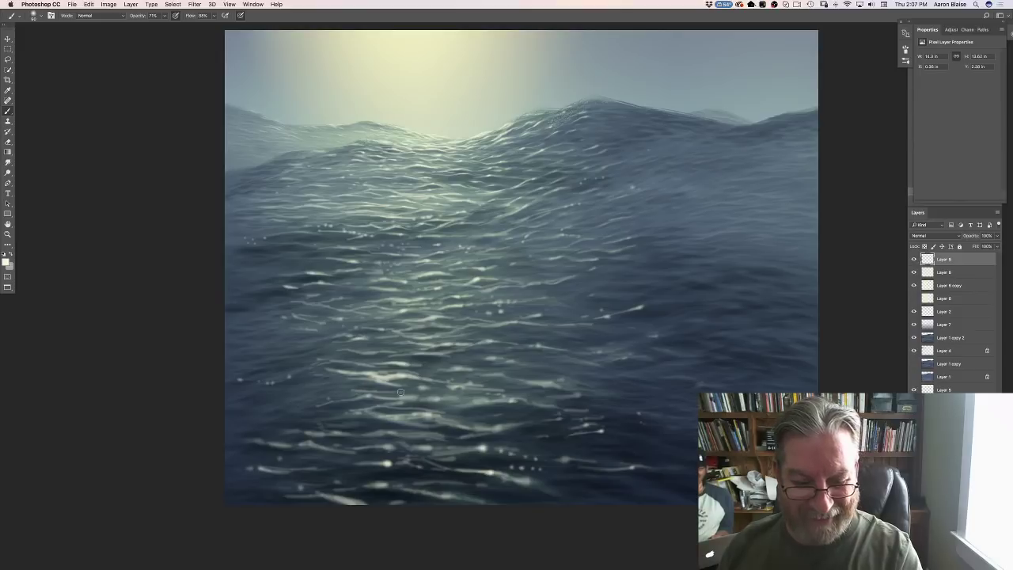
{"action": "left_click_drag", "start_coordinate": [400, 391], "coordinate": [443, 393]}
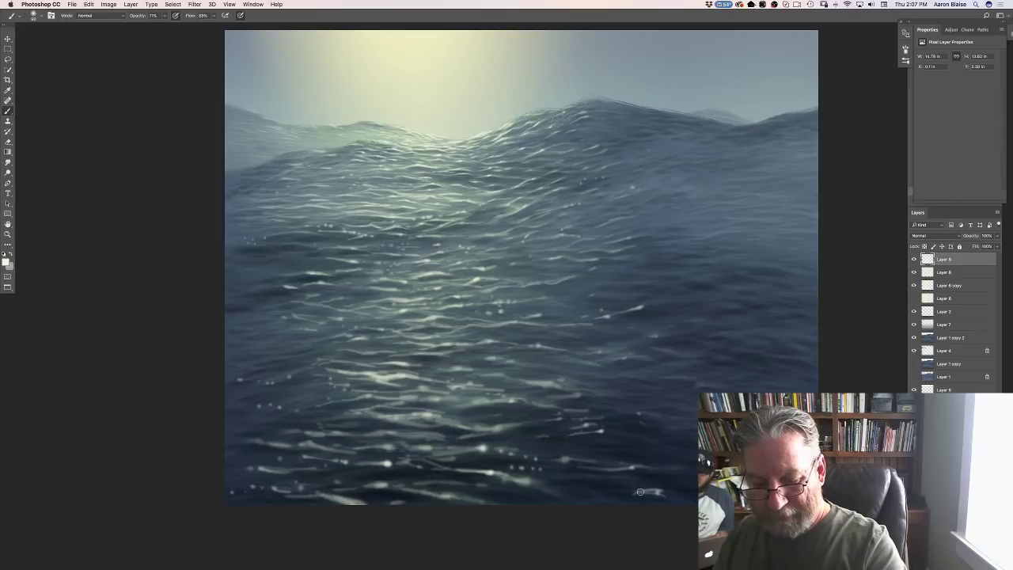
Step: Brush bright streaks along the bottom edge and lower-right water, then zoom out and back to review
{"action": "mouse_move", "coordinate": [640, 492]}
{"action": "left_mouse_down"}
{"action": "mouse_move", "coordinate": [568, 493]}
{"action": "mouse_move", "coordinate": [611, 501]}
{"action": "mouse_move", "coordinate": [552, 490]}
{"action": "mouse_move", "coordinate": [590, 479]}
{"action": "mouse_move", "coordinate": [563, 480]}
{"action": "mouse_move", "coordinate": [640, 482]}
{"action": "left_mouse_up"}
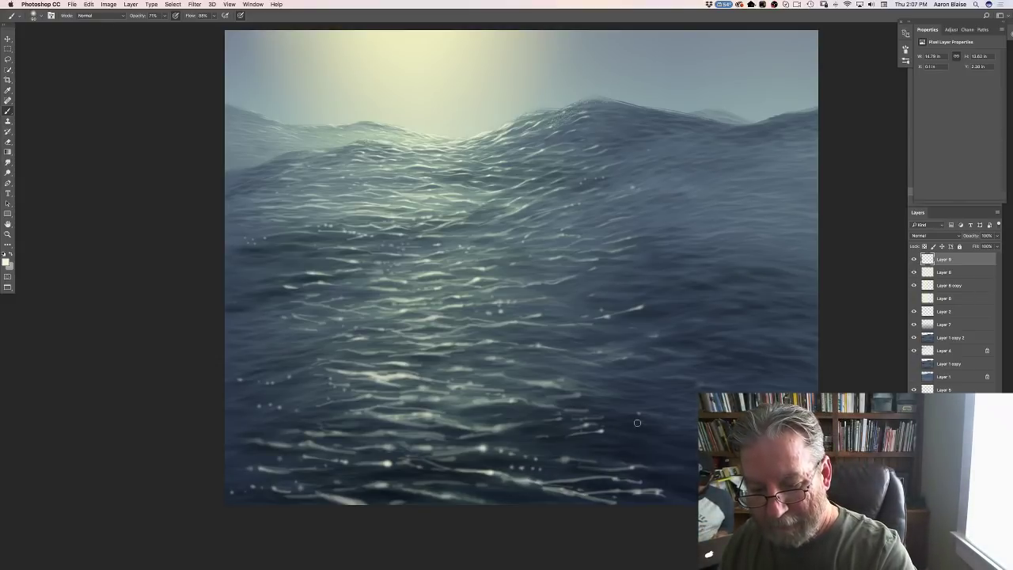
{"action": "mouse_move", "coordinate": [637, 423]}
{"action": "left_mouse_down"}
{"action": "mouse_move", "coordinate": [608, 422]}
{"action": "mouse_move", "coordinate": [625, 408]}
{"action": "left_mouse_up"}
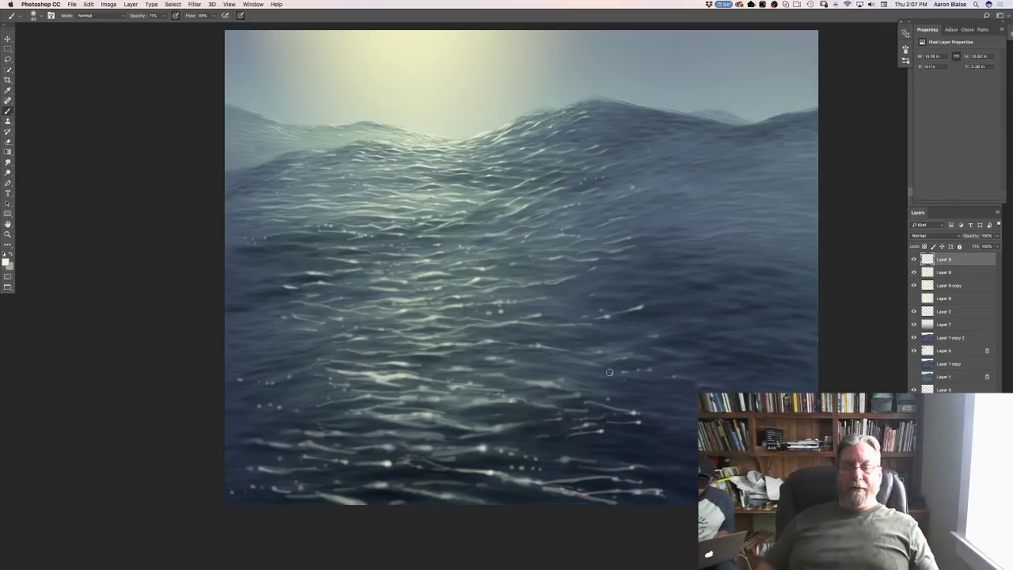
{"action": "mouse_move", "coordinate": [437, 494]}
{"action": "left_mouse_down"}
{"action": "mouse_move", "coordinate": [403, 479]}
{"action": "mouse_move", "coordinate": [423, 483]}
{"action": "mouse_move", "coordinate": [384, 482]}
{"action": "mouse_move", "coordinate": [492, 482]}
{"action": "mouse_move", "coordinate": [430, 467]}
{"action": "mouse_move", "coordinate": [525, 483]}
{"action": "mouse_move", "coordinate": [478, 489]}
{"action": "mouse_move", "coordinate": [545, 489]}
{"action": "left_mouse_up"}
{"action": "mouse_move", "coordinate": [483, 501]}
{"action": "left_mouse_down"}
{"action": "mouse_move", "coordinate": [554, 497]}
{"action": "mouse_move", "coordinate": [538, 508]}
{"action": "left_mouse_up"}
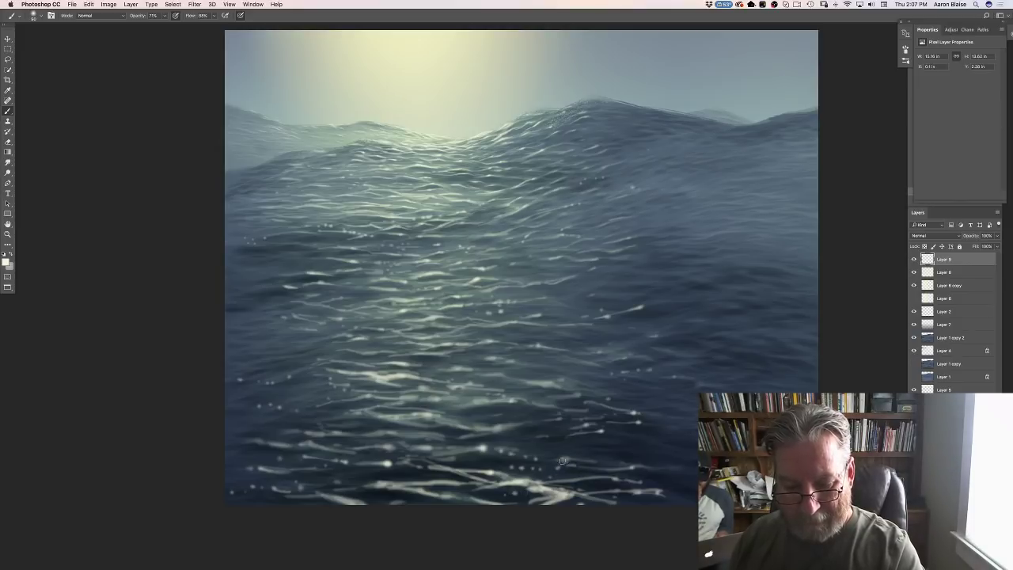
{"action": "left_click_drag", "start_coordinate": [559, 460], "coordinate": [533, 458]}
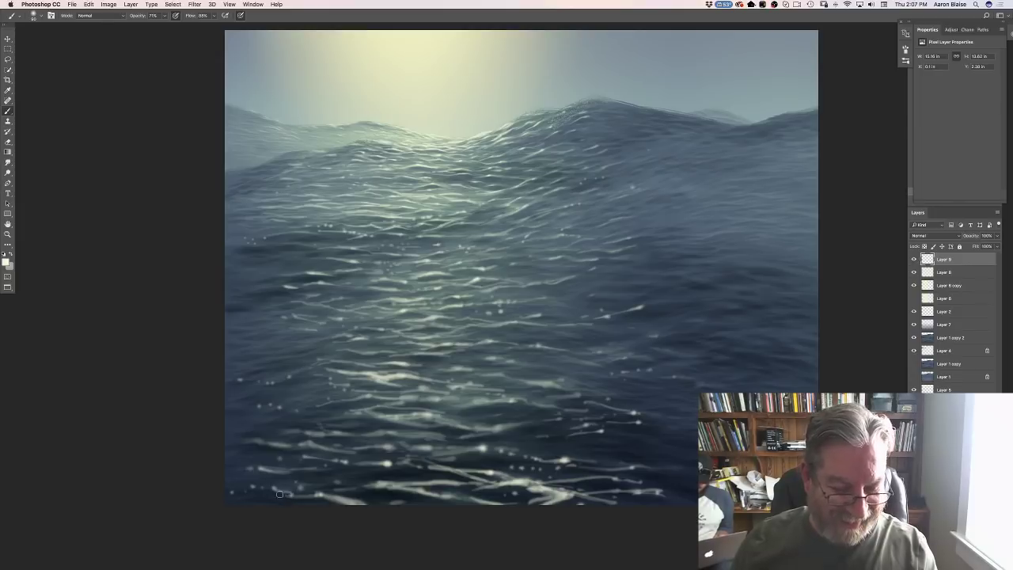
{"action": "left_click_drag", "start_coordinate": [286, 494], "coordinate": [258, 489]}
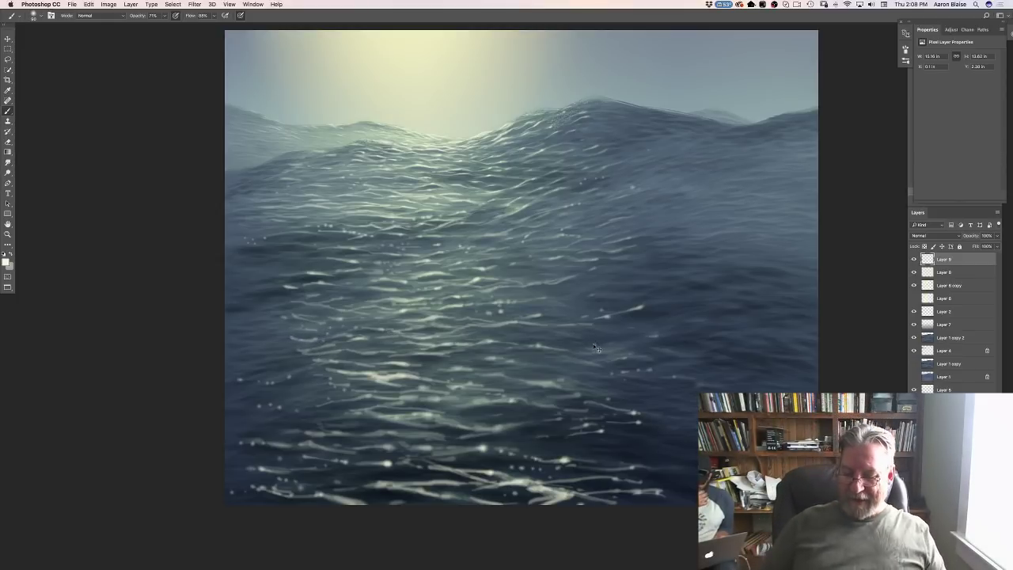
{"action": "key", "text": "super+minus"}
{"action": "key", "text": "super+minus"}
{"action": "key", "text": "super+equal"}
{"action": "key", "text": "super+equal"}
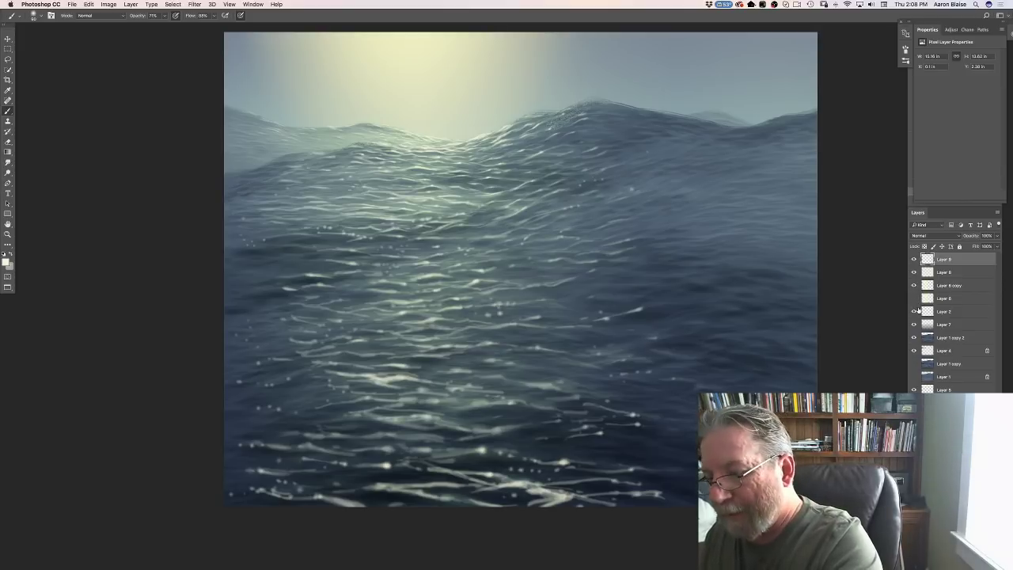
Step: Add a new Multiply-mode Layer 10 above Layer 1 copy 2
{"action": "left_click", "coordinate": [938, 340]}
{"action": "key", "text": "alt+shift+super+n"}
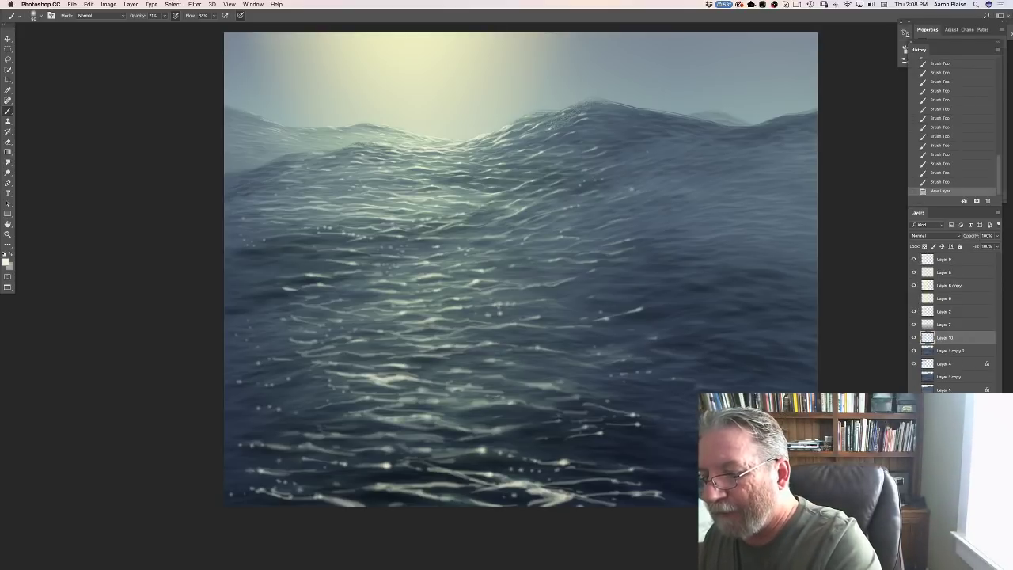
{"action": "left_click", "coordinate": [915, 237]}
{"action": "left_click", "coordinate": [911, 259]}
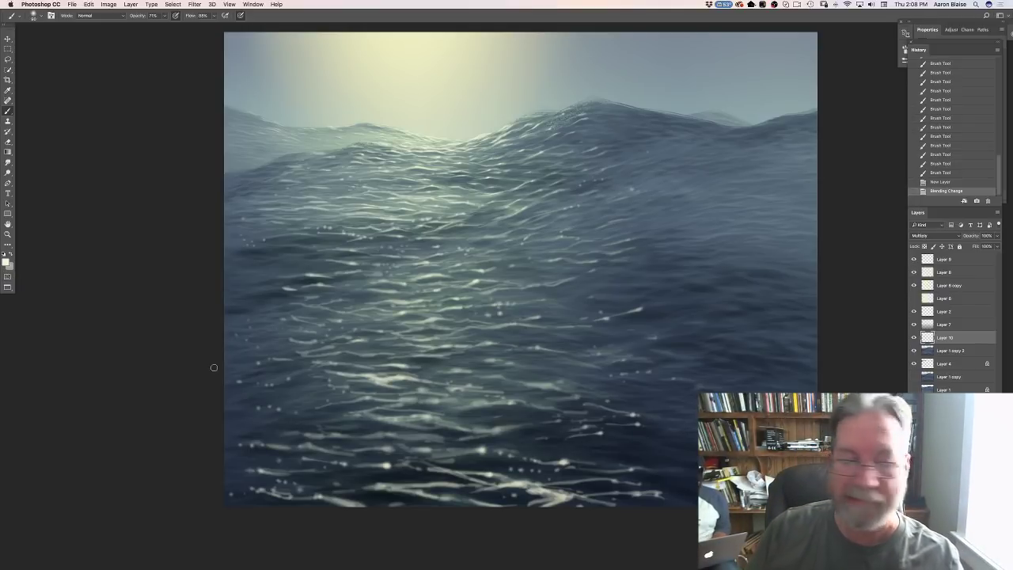
Step: Set the foreground colour to a dark navy blue
{"action": "left_click", "coordinate": [6, 262]}
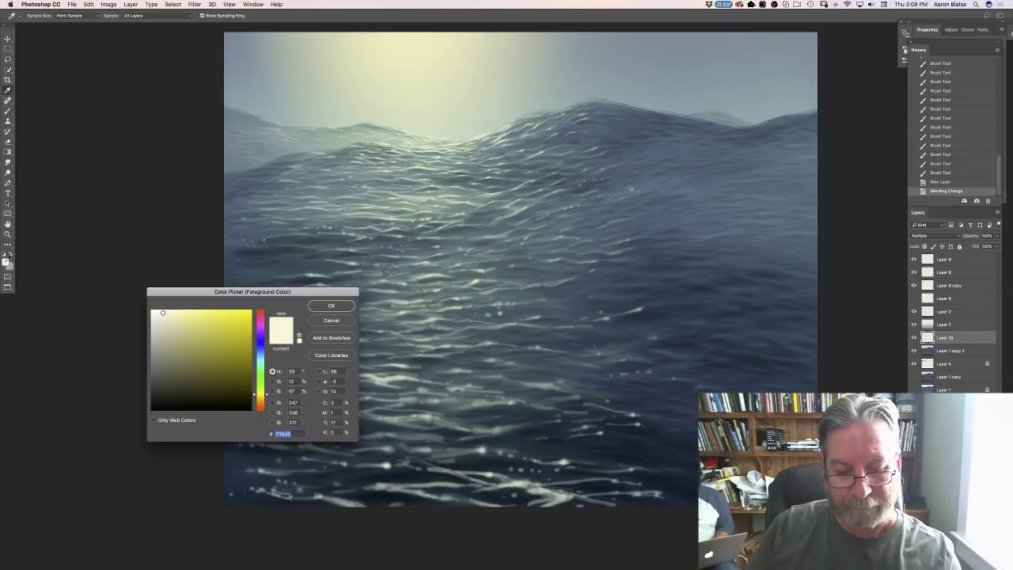
{"action": "left_click", "coordinate": [258, 349]}
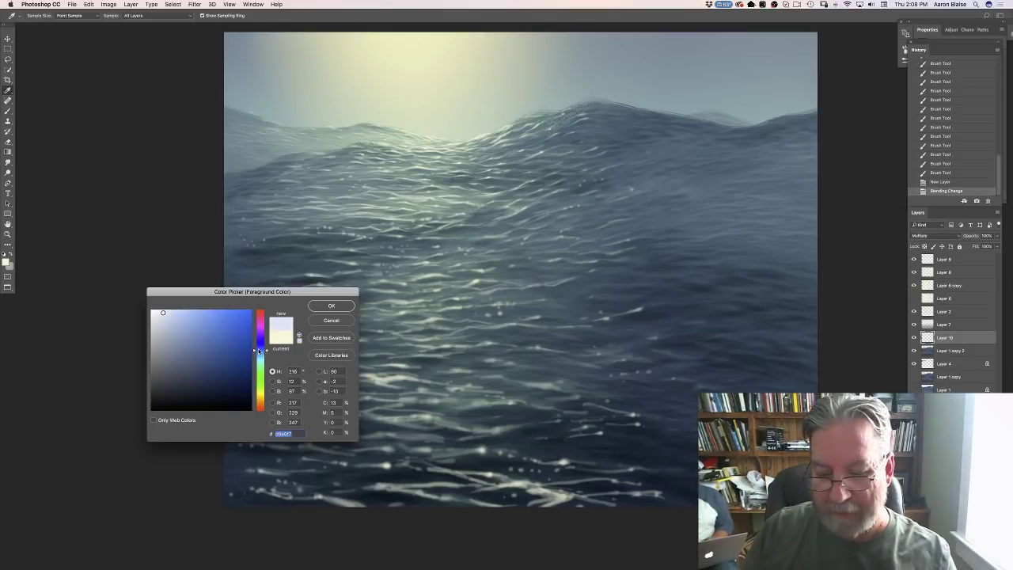
{"action": "left_click", "coordinate": [179, 387]}
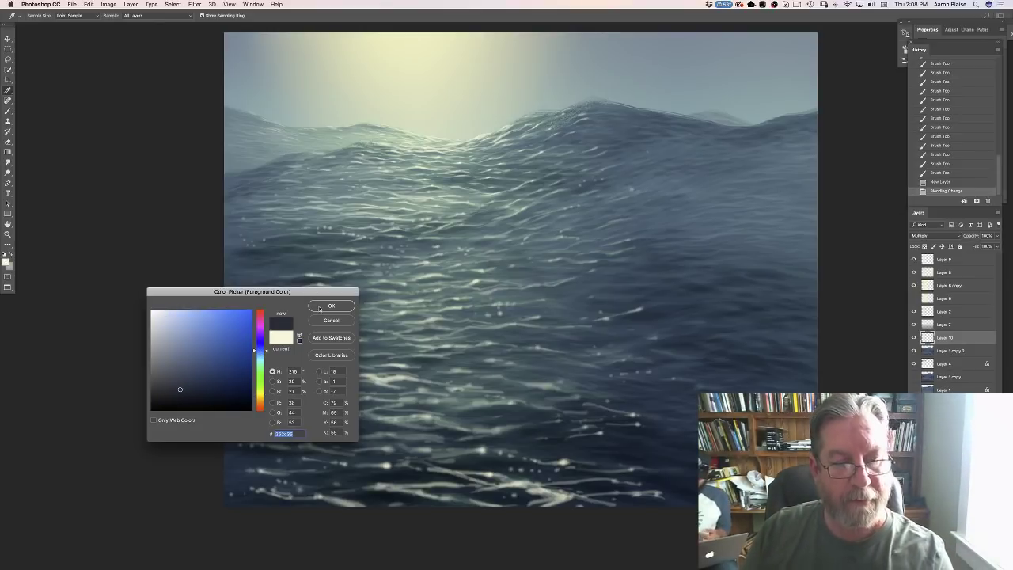
{"action": "key", "text": "Return"}
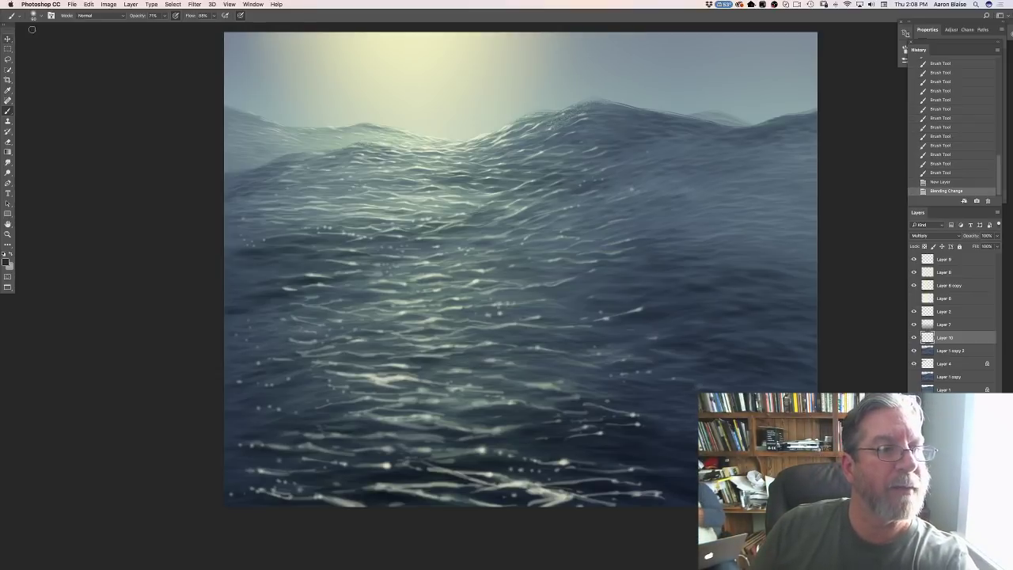
Step: Select the 1213 px soft brush preset and lay a first soft stroke on Layer 10
{"action": "left_click", "coordinate": [33, 17]}
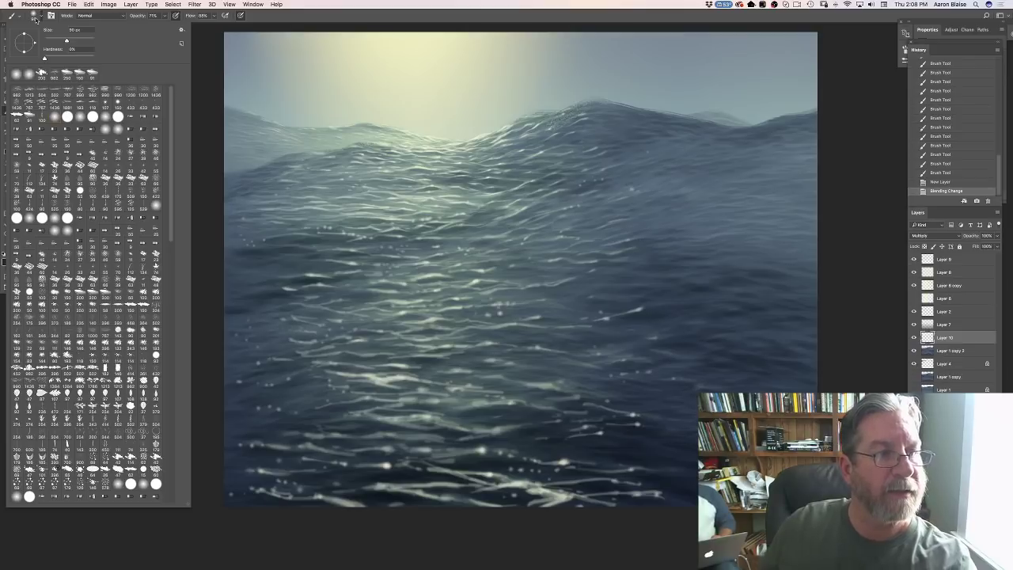
{"action": "left_click", "coordinate": [29, 93]}
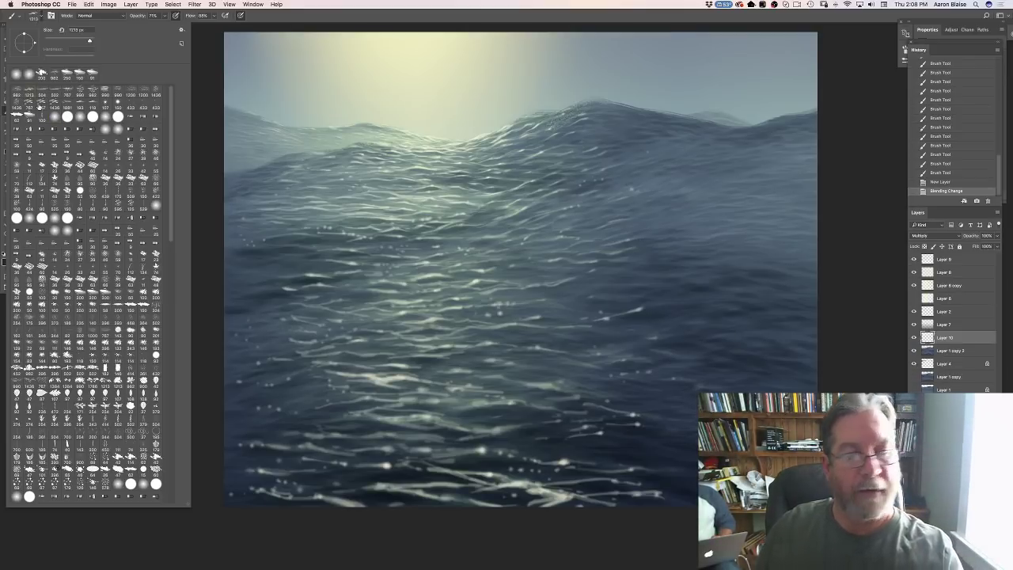
{"action": "left_click", "coordinate": [474, 372]}
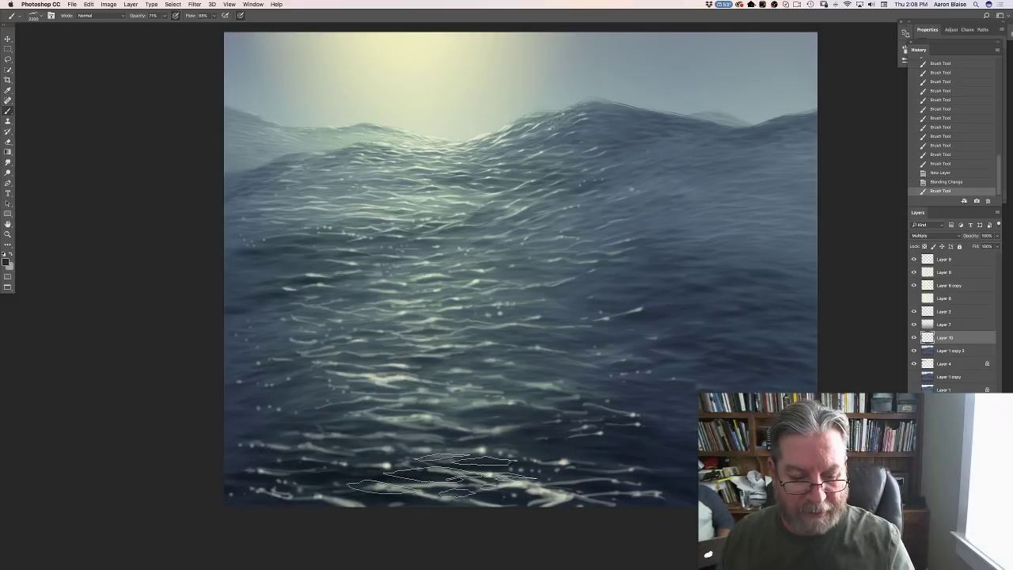
Step: Darken the lower and middle waves with broad soft strokes
{"action": "left_click", "coordinate": [612, 529]}
{"action": "left_click", "coordinate": [593, 488]}
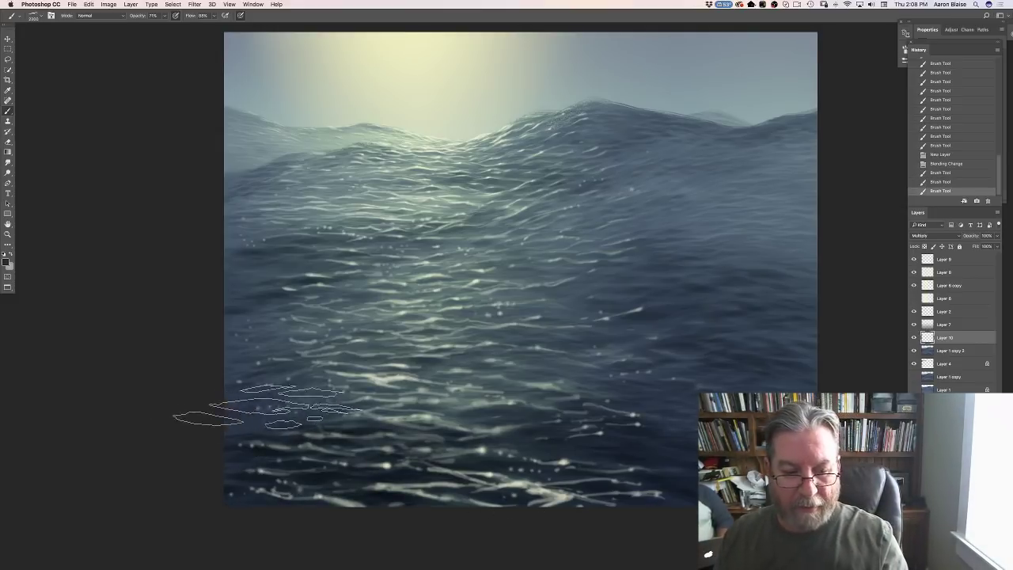
{"action": "left_click", "coordinate": [645, 462]}
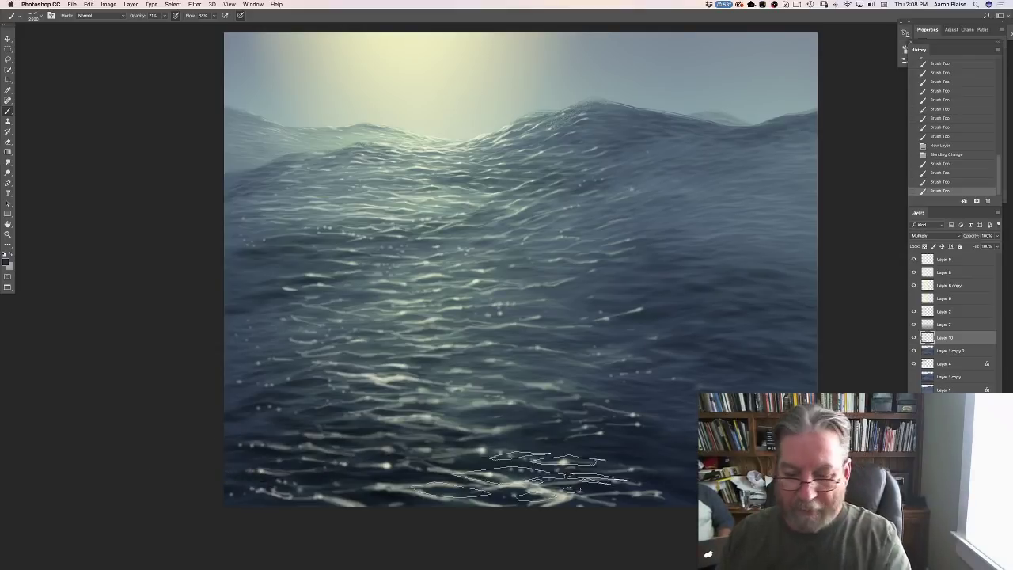
{"action": "left_click", "coordinate": [562, 474]}
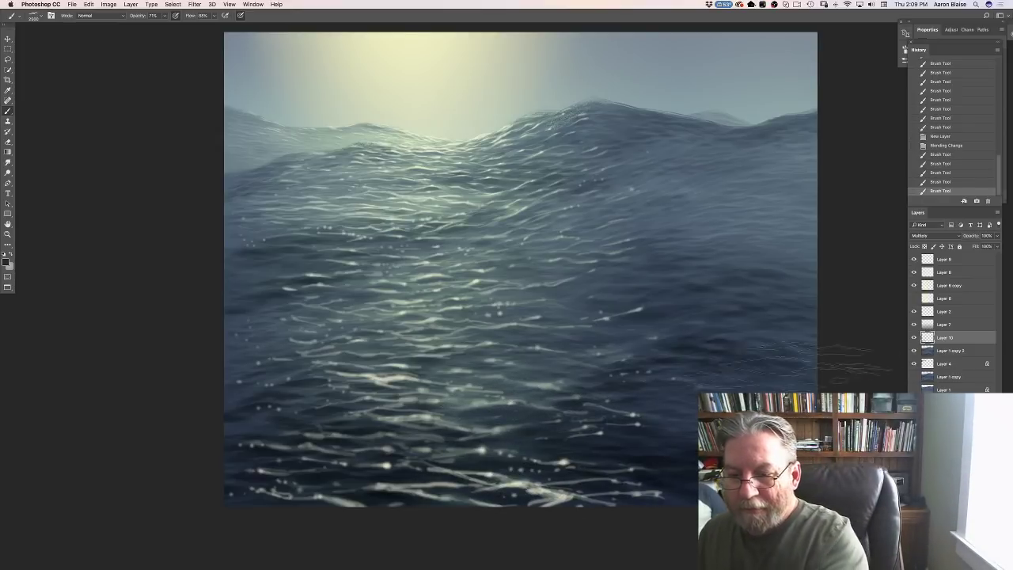
{"action": "left_click", "coordinate": [637, 352]}
{"action": "left_click", "coordinate": [791, 316]}
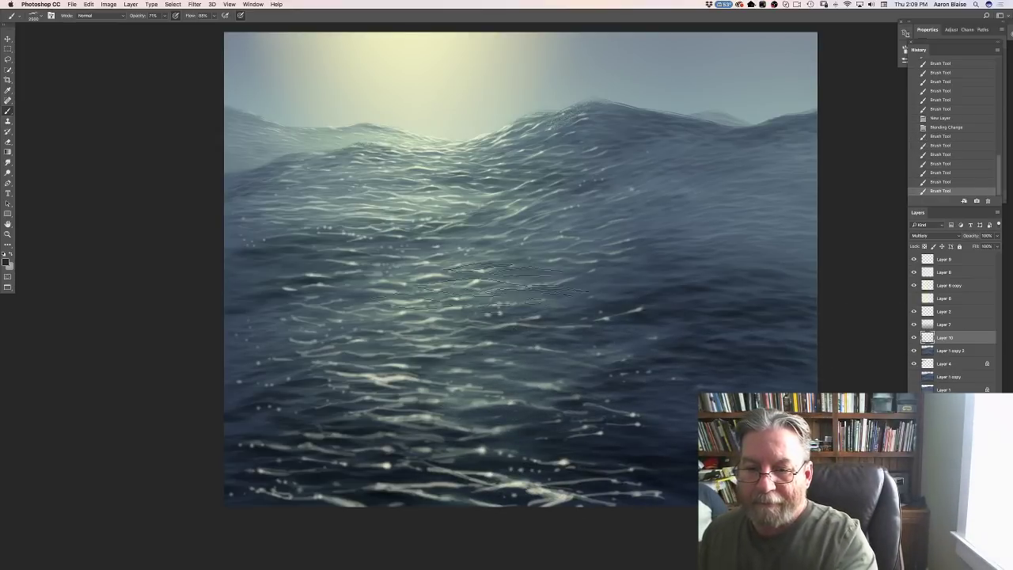
{"action": "left_click", "coordinate": [712, 331]}
{"action": "left_click", "coordinate": [522, 345]}
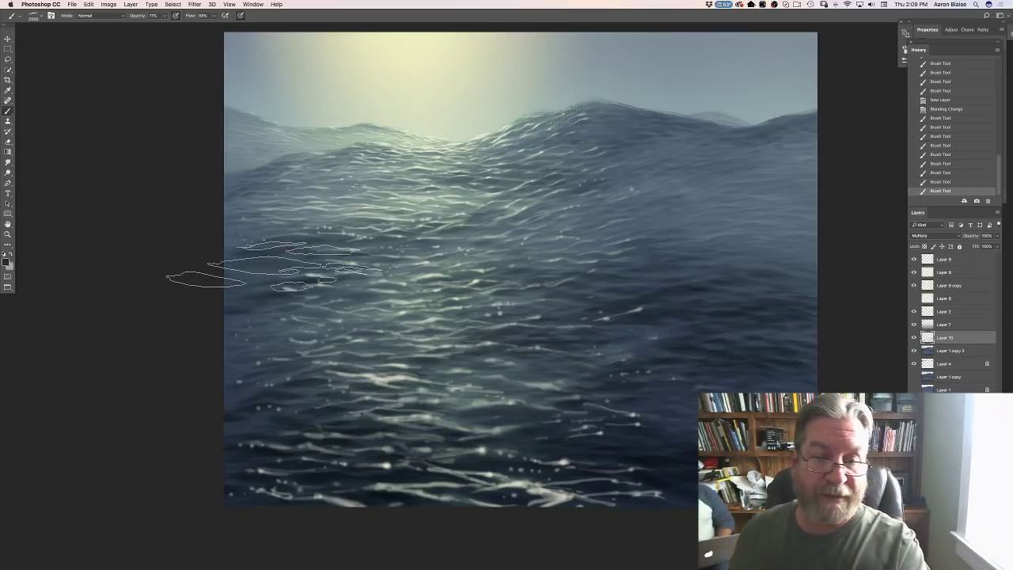
Step: Add soft tone over the mid-canvas and upper-middle waves
{"action": "left_click", "coordinate": [593, 305]}
{"action": "left_click", "coordinate": [514, 324]}
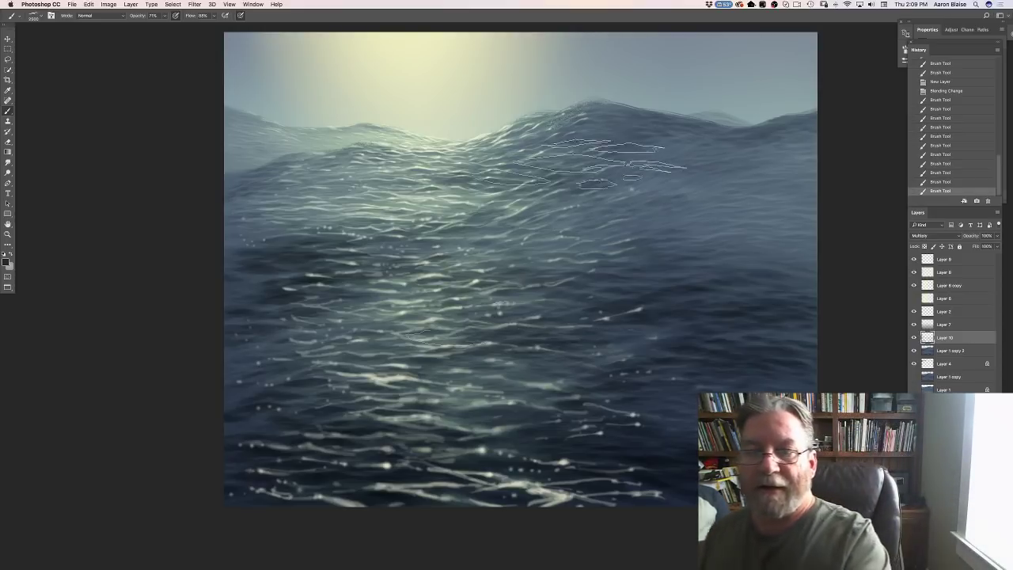
{"action": "left_click", "coordinate": [539, 170]}
{"action": "left_click", "coordinate": [557, 143]}
{"action": "left_click", "coordinate": [522, 125]}
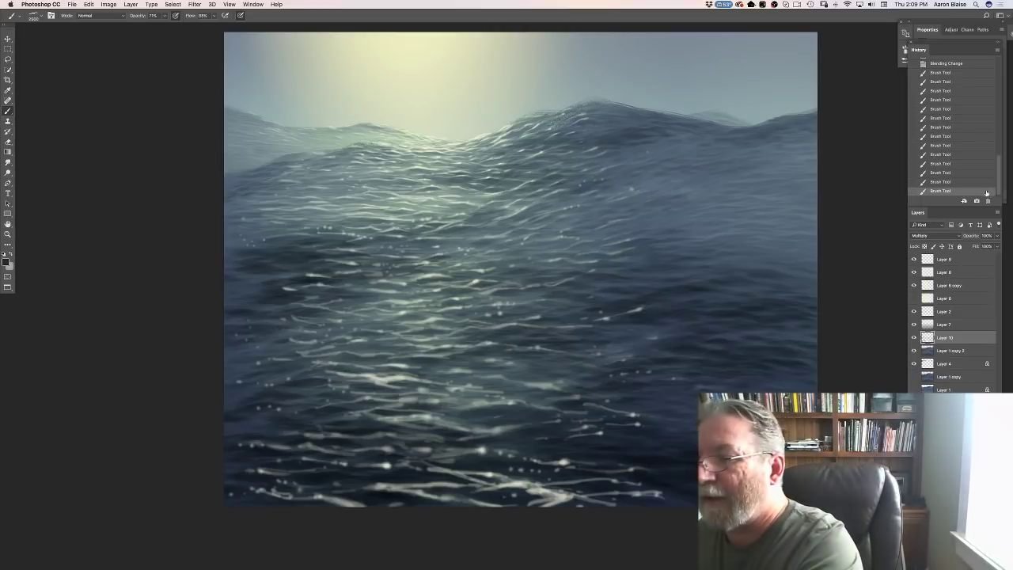
Step: Undo the last stroke, delete that history state, and repaint soft tone across the mid-canvas water
{"action": "key", "text": "super+z"}
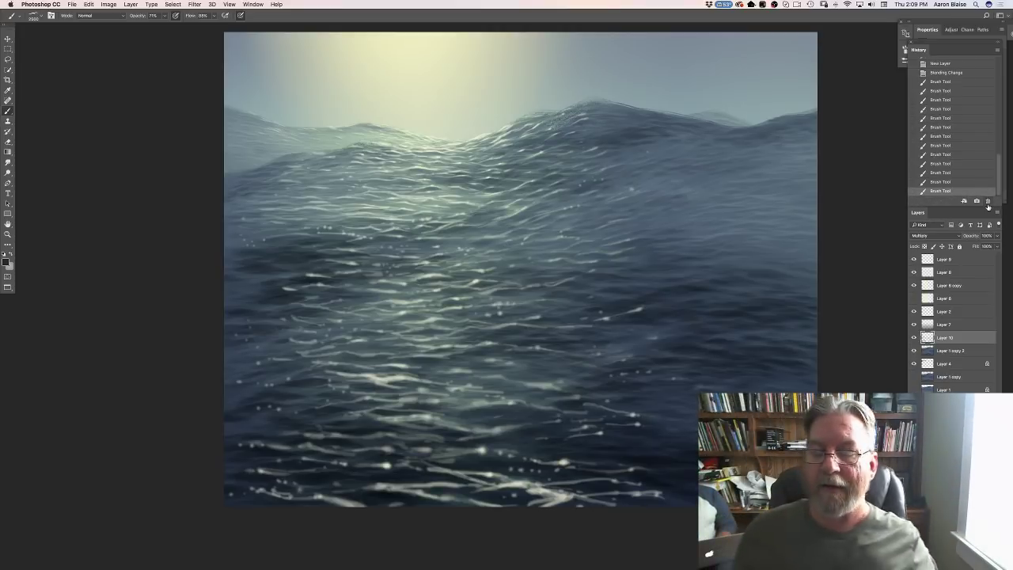
{"action": "left_click", "coordinate": [988, 202]}
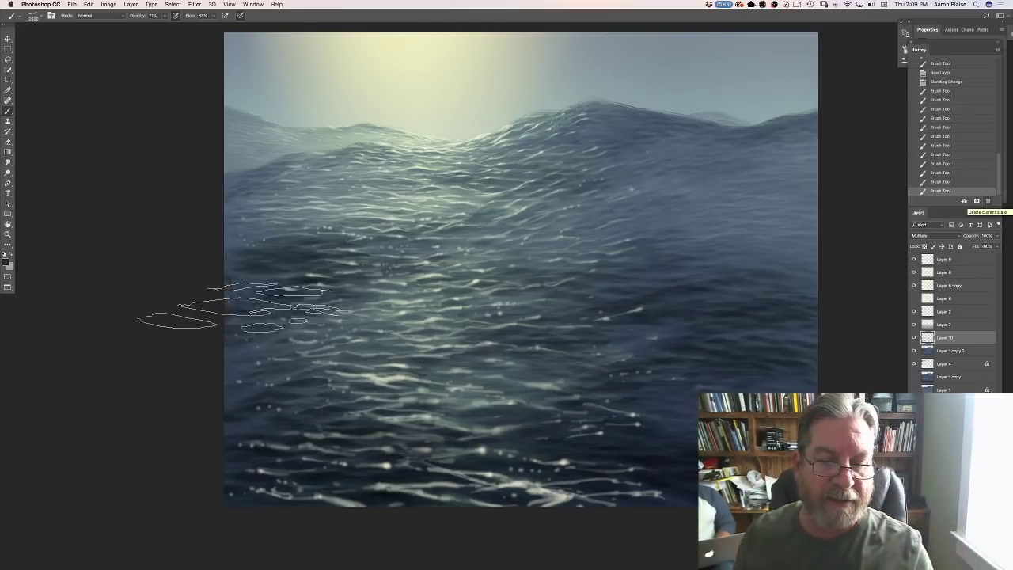
{"action": "left_click_drag", "start_coordinate": [413, 255], "coordinate": [421, 258]}
{"action": "left_click_drag", "start_coordinate": [443, 293], "coordinate": [554, 265]}
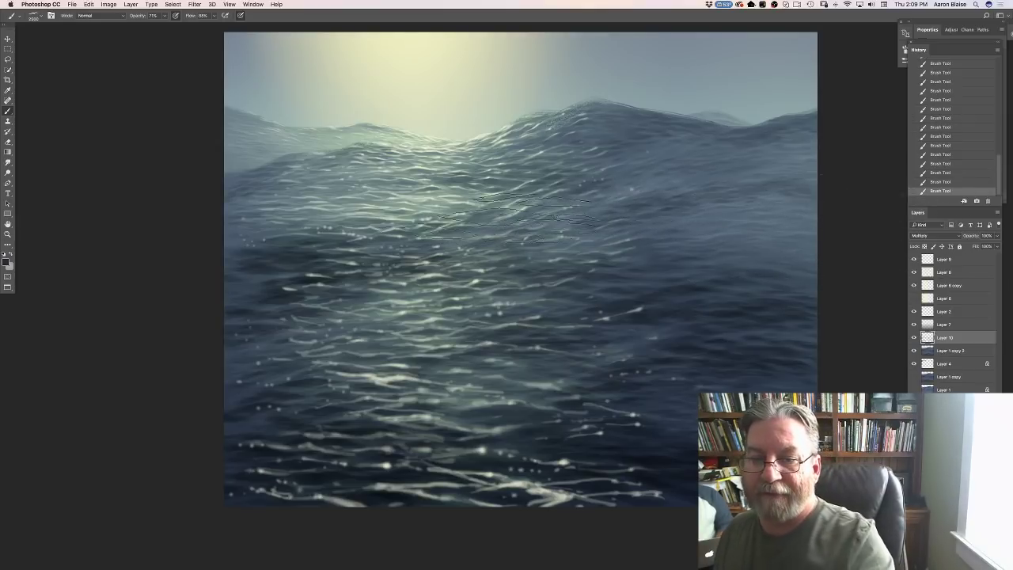
{"action": "key", "text": "]"}
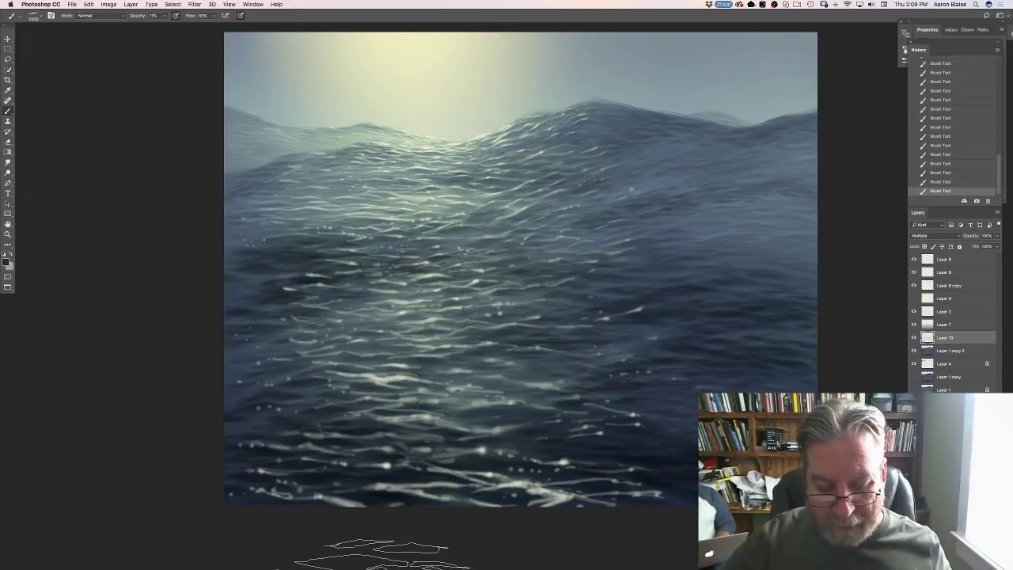
Step: Switch to TVPaint and hide the Snow Bear Test BG layer
{"action": "mouse_move", "coordinate": [385, 560]}
{"action": "left_click", "coordinate": [445, 558]}
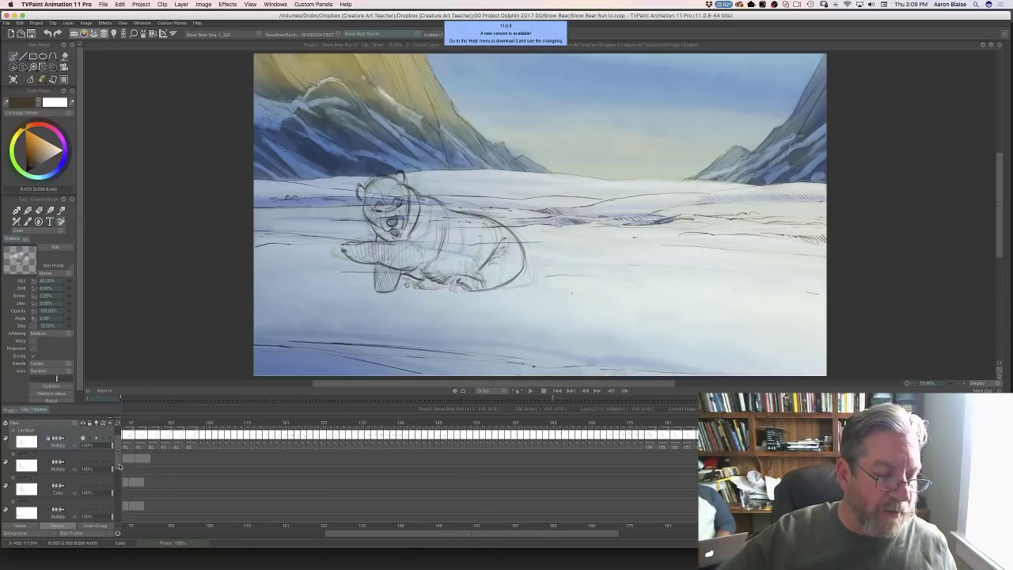
{"action": "scroll", "coordinate": [120, 467], "scroll_direction": "down", "scroll_amount": 5}
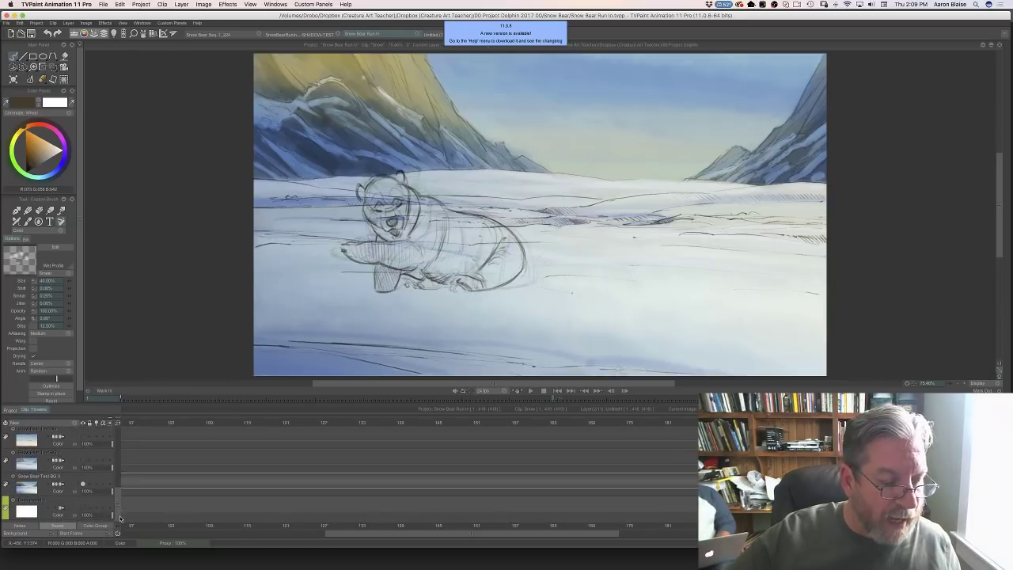
{"action": "left_click", "coordinate": [83, 484]}
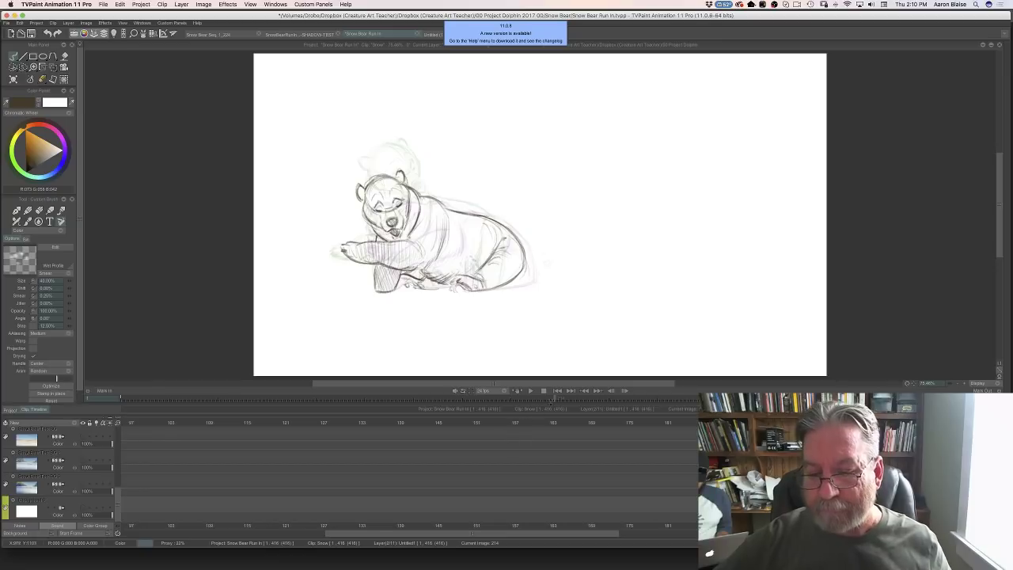
Step: Play the bear sketch animation, stop on the raised-legs pose, and return to Photoshop
{"action": "left_click", "coordinate": [529, 391]}
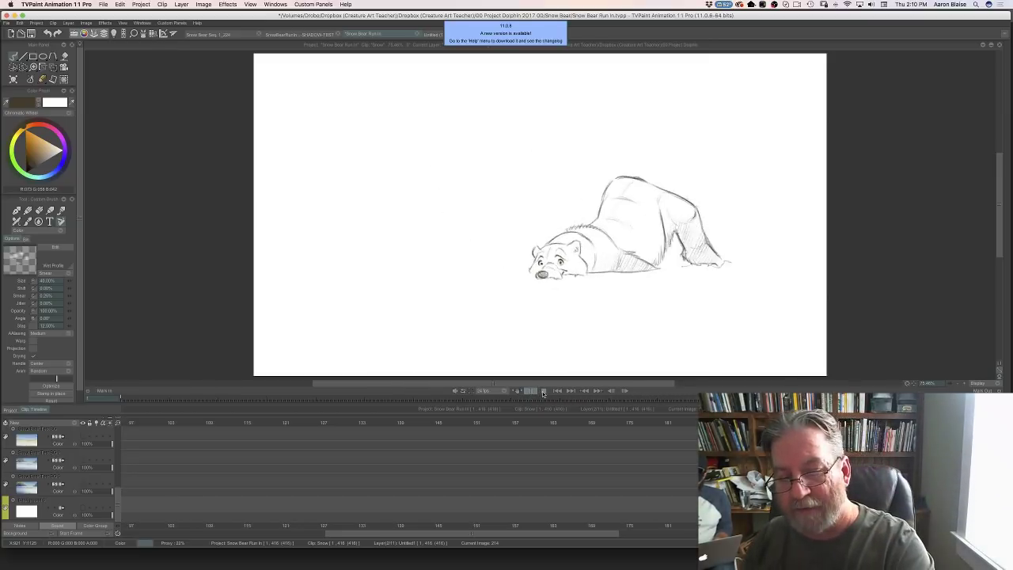
{"action": "left_click", "coordinate": [529, 391]}
{"action": "left_click", "coordinate": [346, 557]}
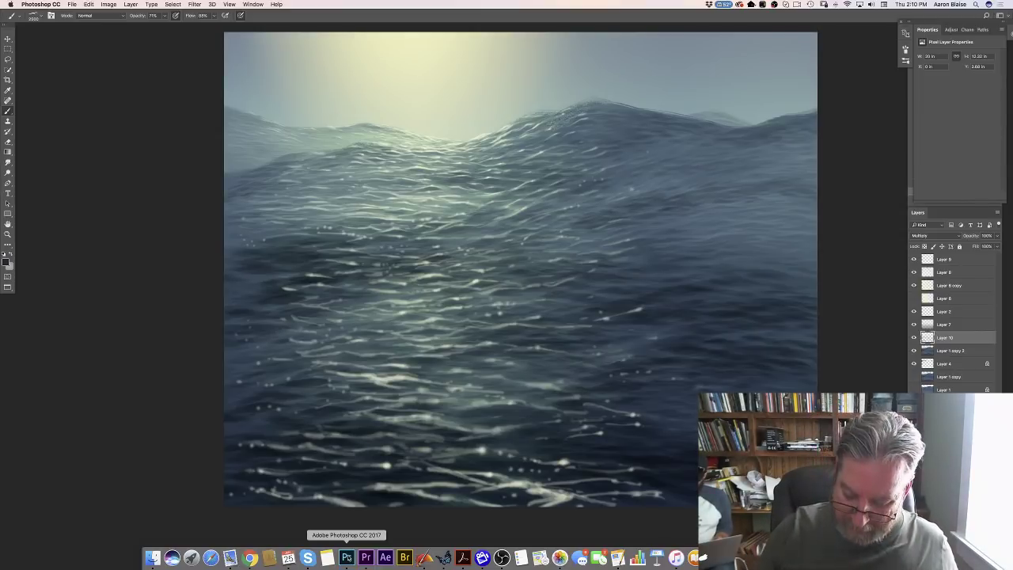
Step: Set the foreground colour to the pale yellowish sky colour sampled in the Color Picker
{"action": "key", "text": "super+minus"}
{"action": "key", "text": "super+minus"}
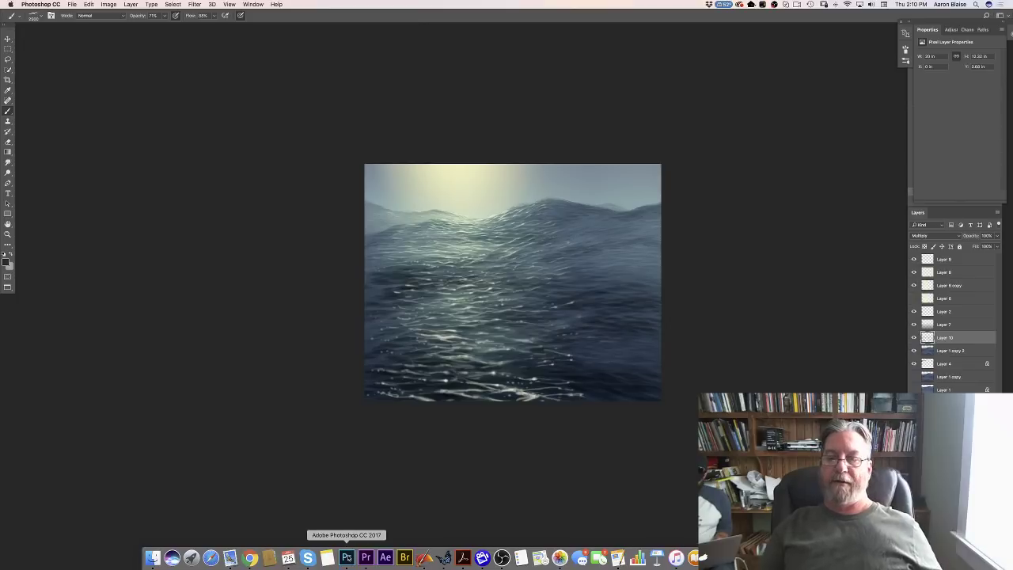
{"action": "key", "text": "super+plus"}
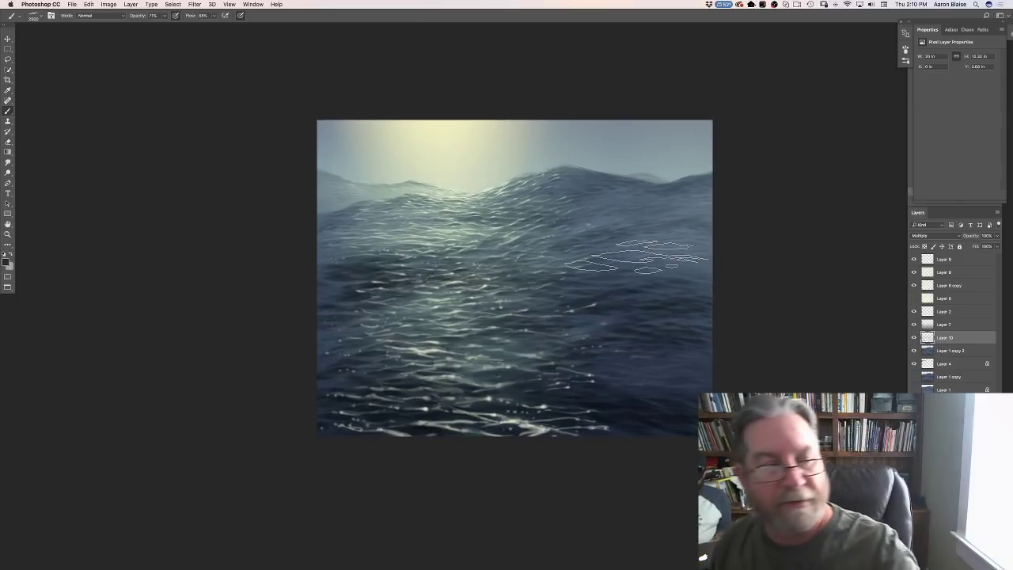
{"action": "left_click", "coordinate": [5, 261]}
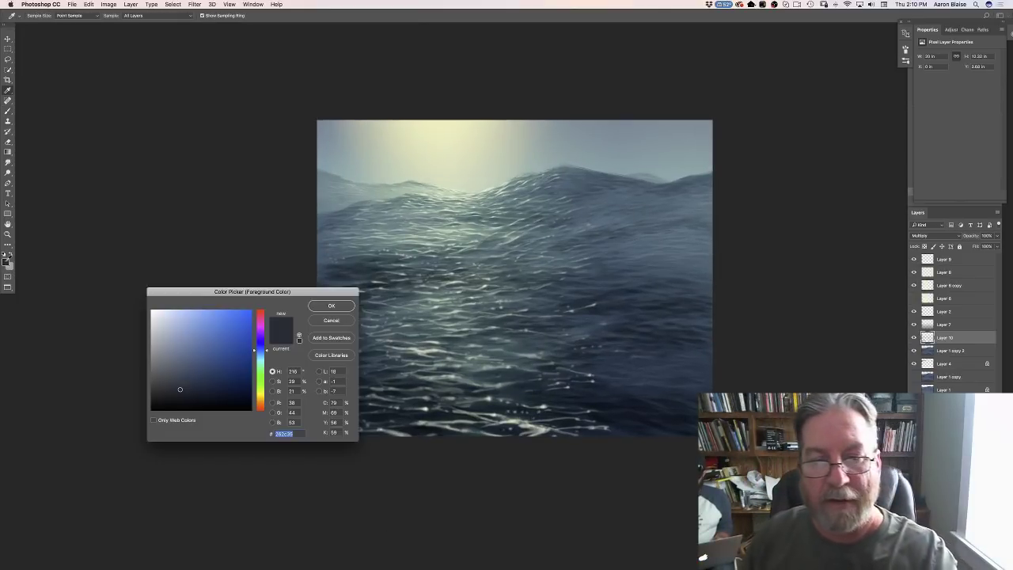
{"action": "left_click", "coordinate": [456, 155]}
{"action": "left_click", "coordinate": [332, 305]}
{"action": "key", "text": "b"}
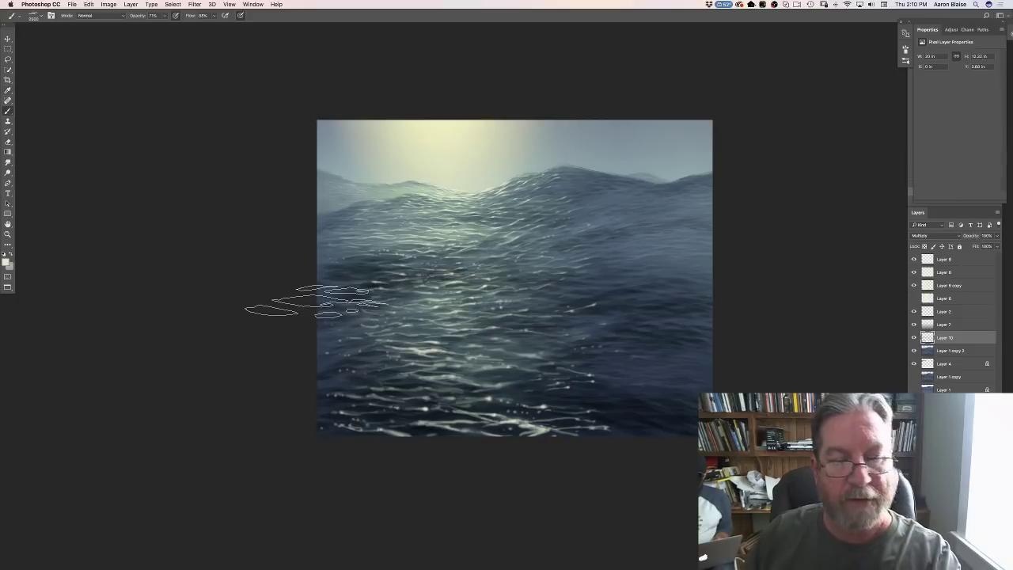
Step: Select Layer 9 and choose a brush preset, shrinking it twice
{"action": "left_click", "coordinate": [941, 261]}
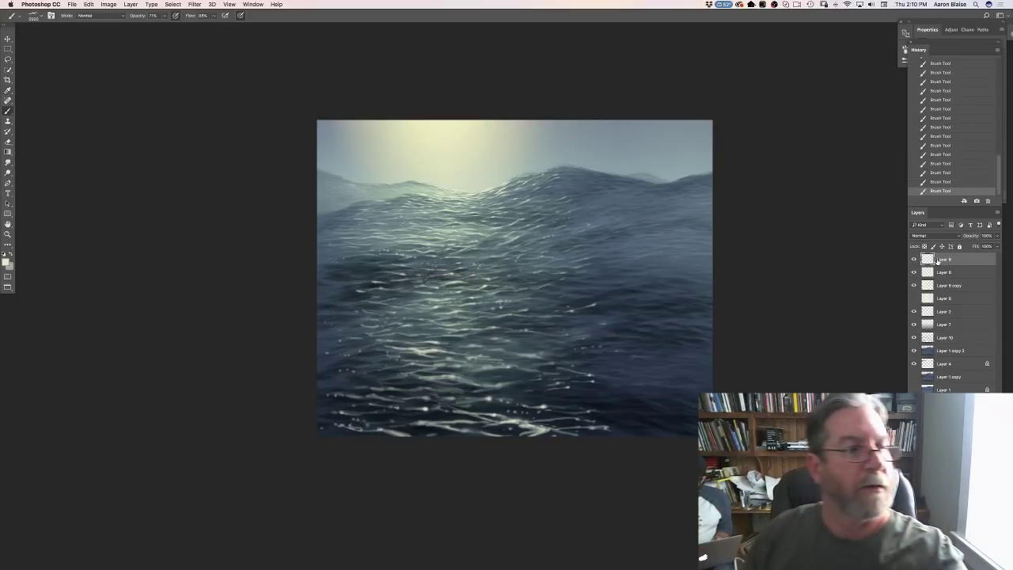
{"action": "right_click", "coordinate": [29, 28]}
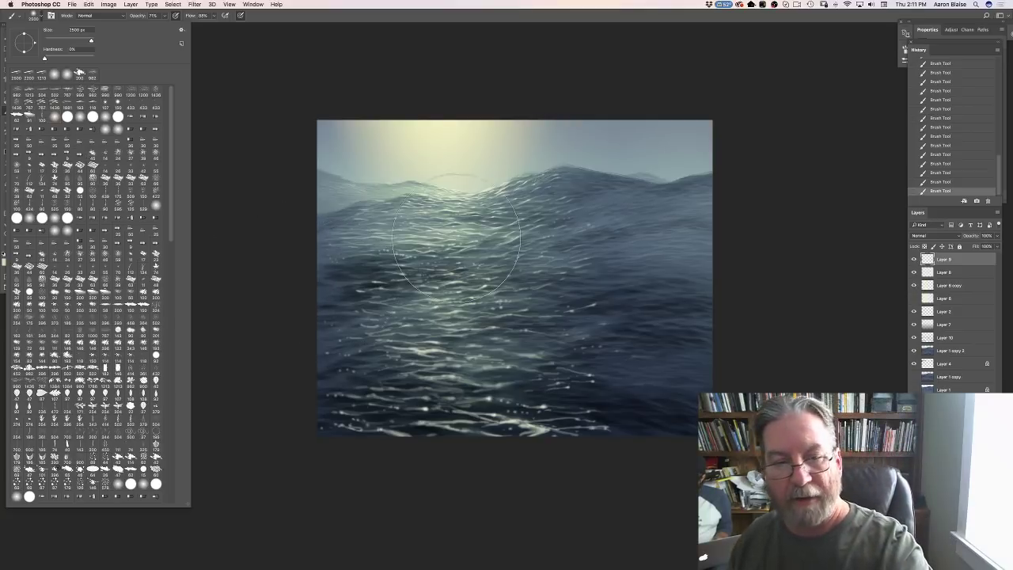
{"action": "left_click", "coordinate": [262, 139]}
{"action": "key", "text": "bracketleft"}
{"action": "key", "text": "bracketleft"}
{"action": "key", "text": "bracketleft"}
{"action": "key", "text": "bracketleft"}
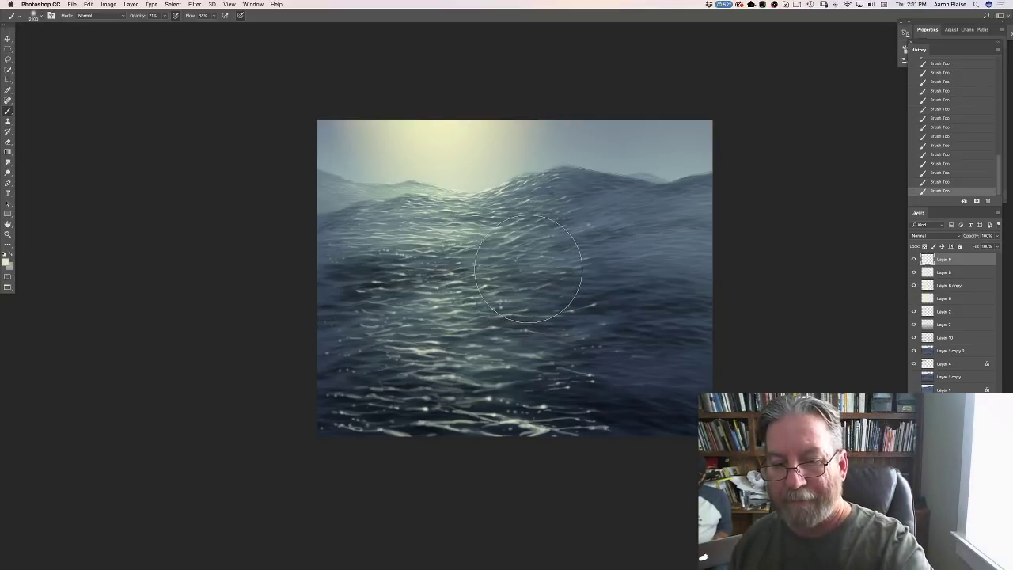
{"action": "key", "text": "bracketleft"}
{"action": "key", "text": "bracketleft"}
{"action": "key", "text": "bracketleft"}
{"action": "key", "text": "bracketleft"}
{"action": "key", "text": "bracketleft"}
{"action": "key", "text": "bracketleft"}
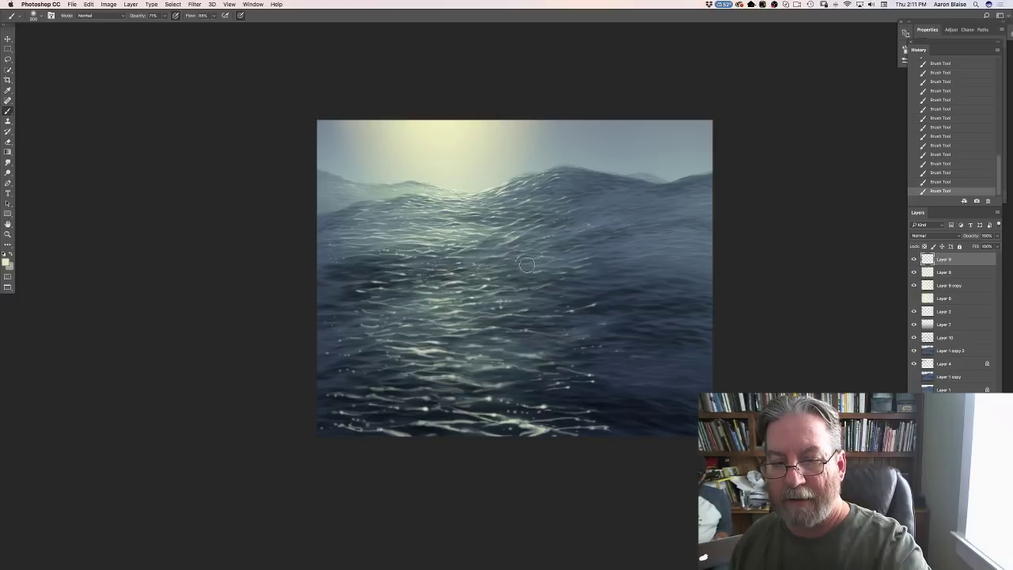
{"action": "key", "text": "super+equal"}
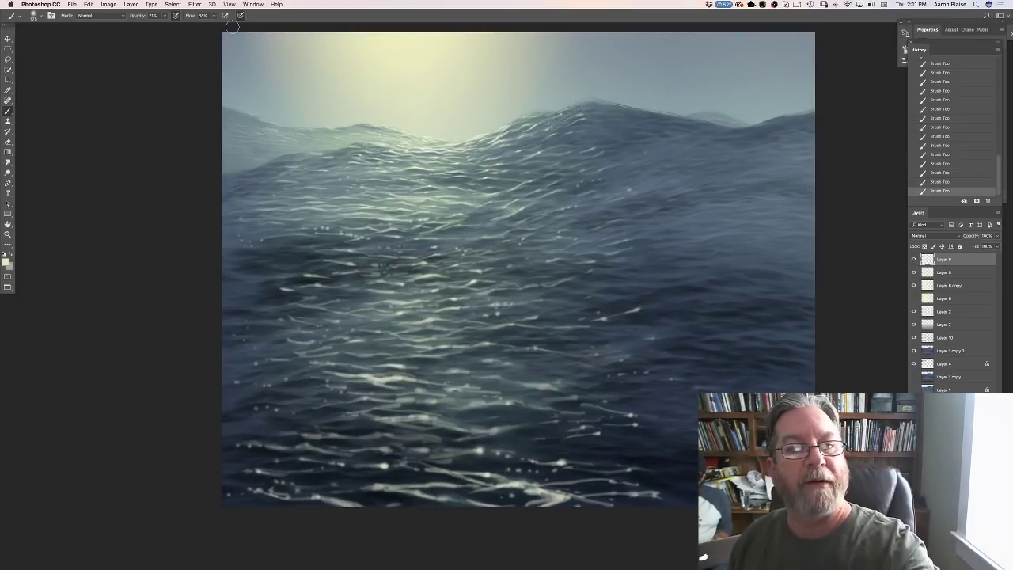
Step: With a smaller brush, paint a light glint and faint stroke on the water
{"action": "key", "text": "bracketleft"}
{"action": "key", "text": "bracketleft"}
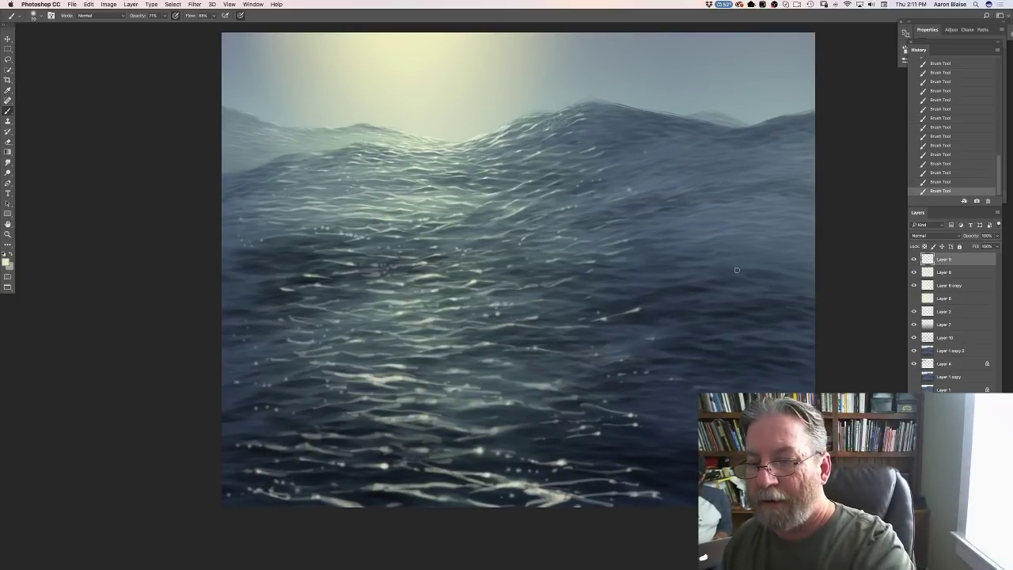
{"action": "left_click", "coordinate": [742, 266]}
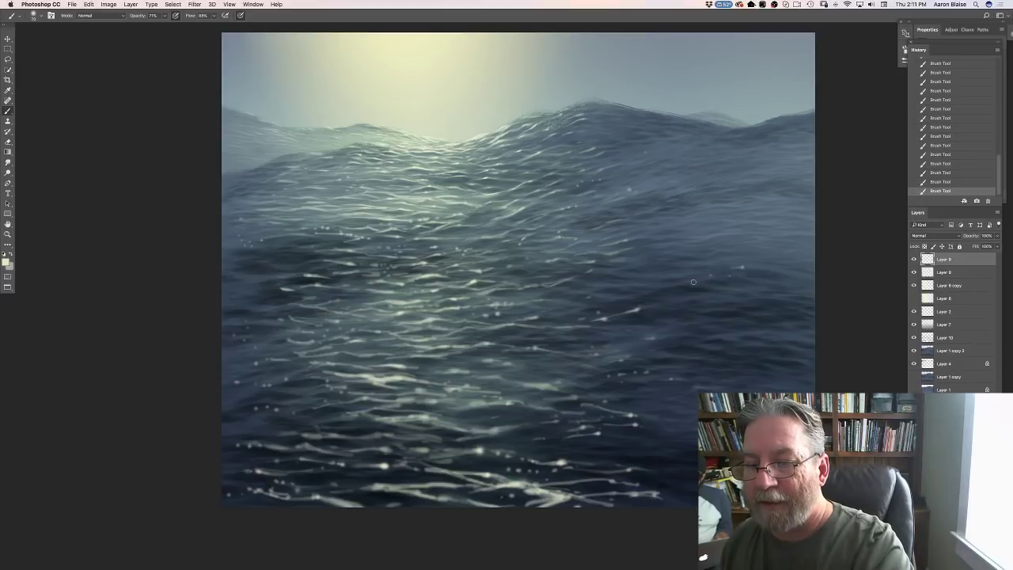
{"action": "left_click_drag", "start_coordinate": [681, 276], "coordinate": [652, 276]}
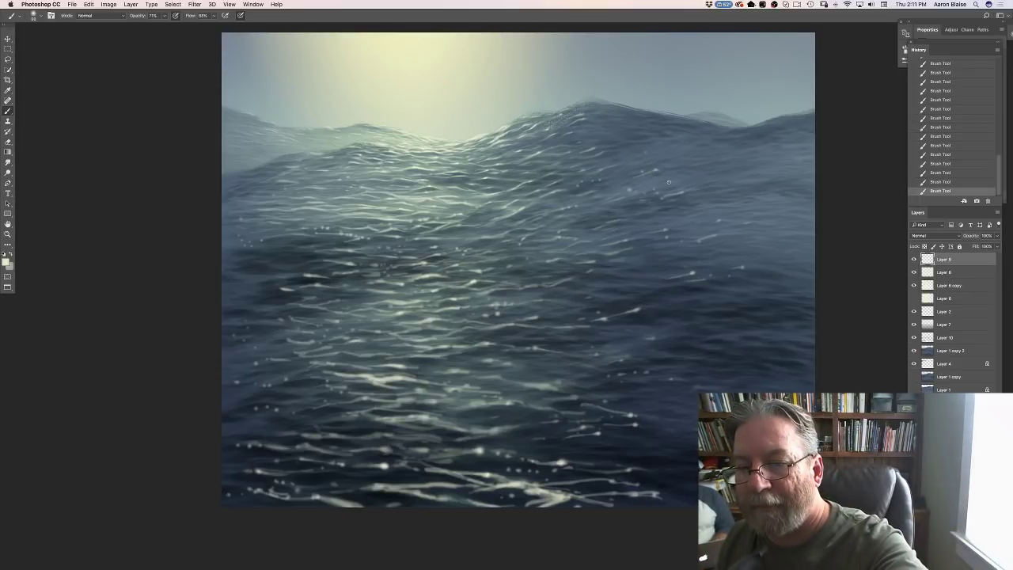
Step: Erase some of the glints on the right side of the water
{"action": "key", "text": "e"}
{"action": "left_click", "coordinate": [640, 177]}
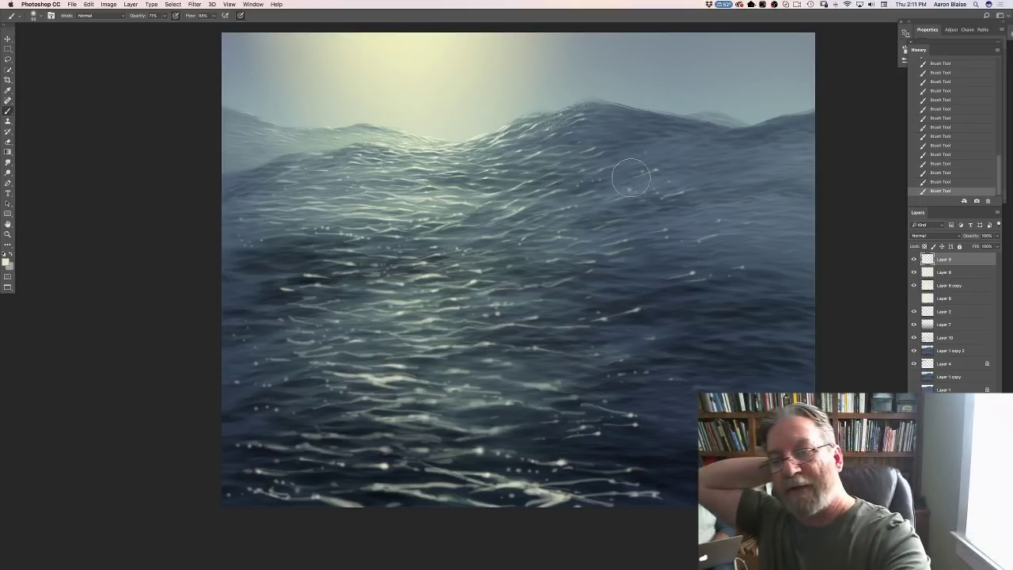
{"action": "left_click", "coordinate": [640, 179]}
{"action": "left_click", "coordinate": [641, 182]}
{"action": "left_click", "coordinate": [640, 177]}
{"action": "left_click", "coordinate": [643, 186]}
{"action": "left_click", "coordinate": [642, 194]}
{"action": "left_click", "coordinate": [633, 194]}
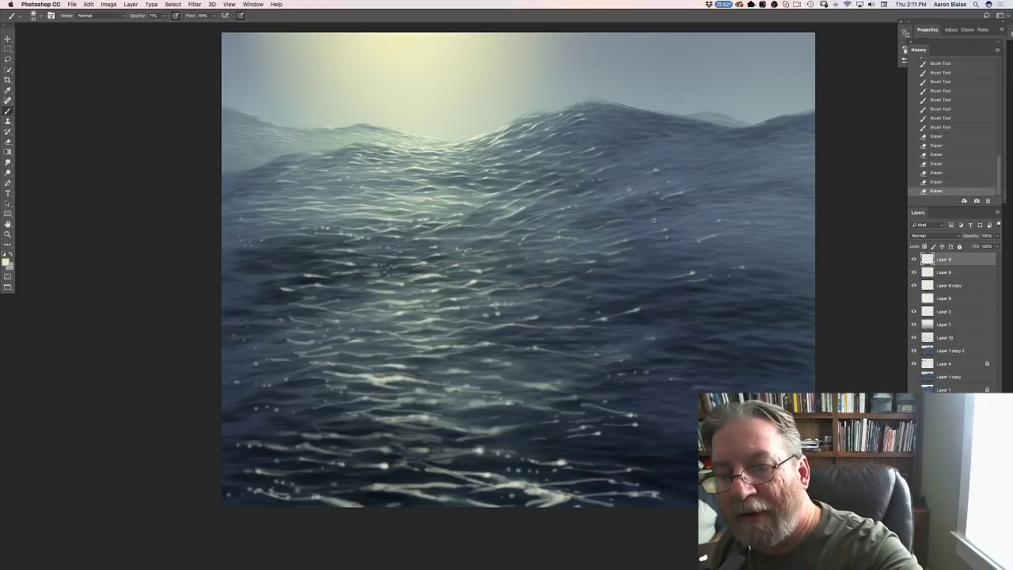
Step: Dab a row of small highlights across the right water
{"action": "left_click", "coordinate": [654, 220]}
{"action": "left_click", "coordinate": [657, 221]}
{"action": "left_click", "coordinate": [662, 221]}
{"action": "left_click", "coordinate": [649, 226]}
{"action": "left_click", "coordinate": [638, 230]}
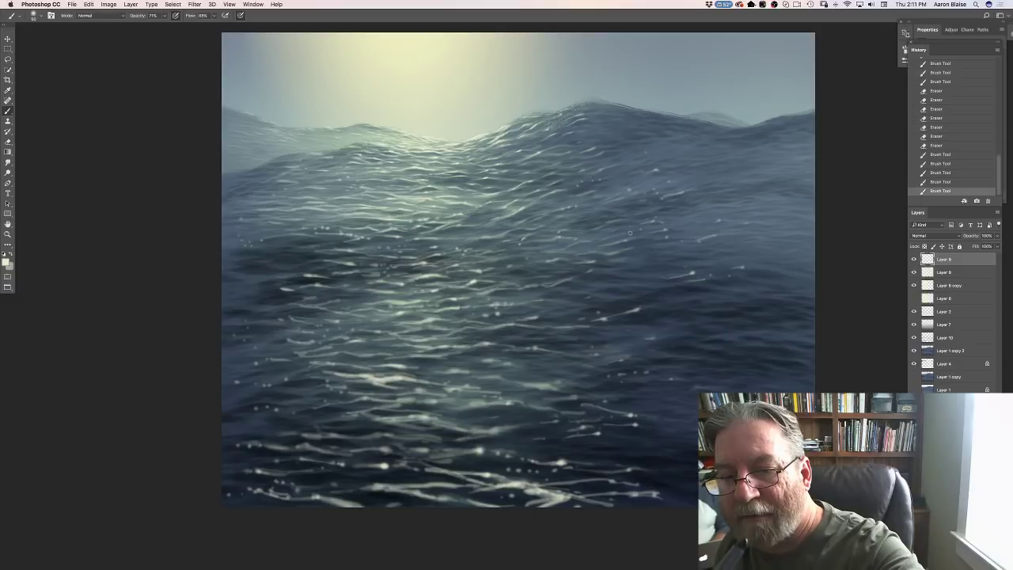
{"action": "left_click", "coordinate": [630, 232]}
{"action": "left_click", "coordinate": [624, 234]}
{"action": "left_click", "coordinate": [619, 231]}
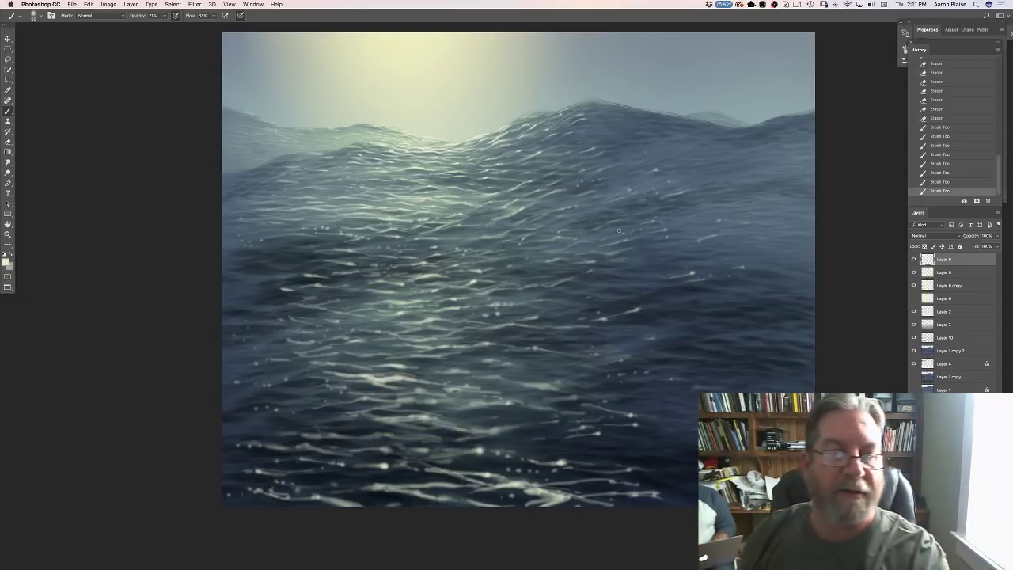
Step: Dab small highlights near the left edge of the water
{"action": "left_click", "coordinate": [231, 176]}
{"action": "left_click", "coordinate": [234, 176]}
{"action": "left_click", "coordinate": [238, 175]}
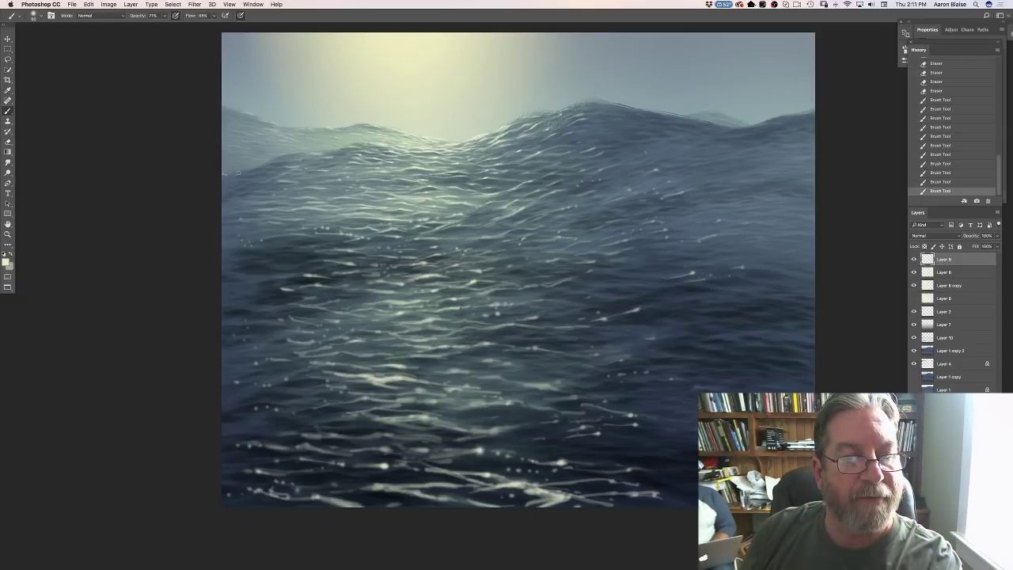
{"action": "left_click", "coordinate": [240, 175]}
{"action": "left_click", "coordinate": [242, 174]}
{"action": "left_click", "coordinate": [244, 174]}
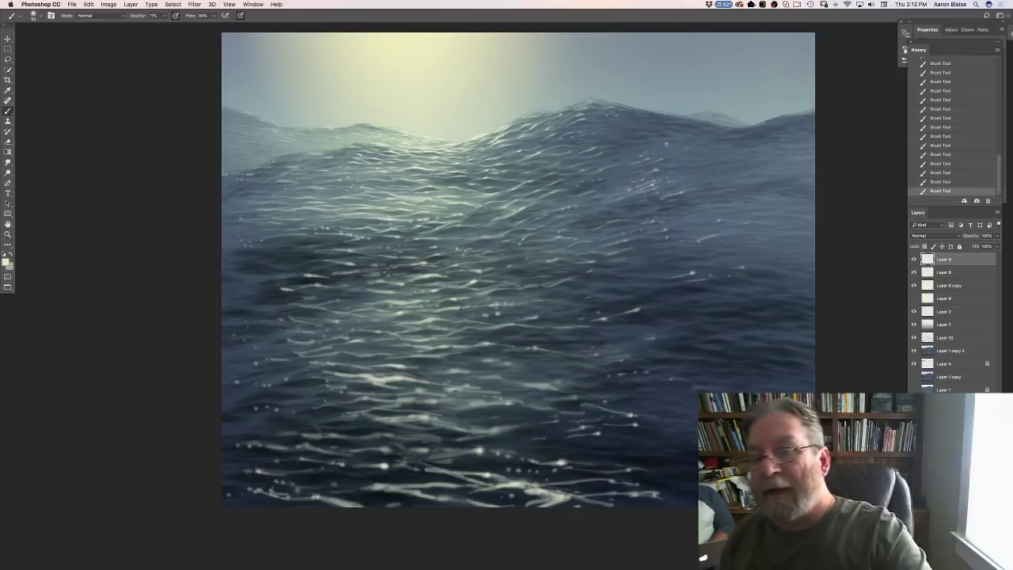
Step: Erase small marks near the far wave crest and paint short highlight strokes along it
{"action": "key", "text": "e"}
{"action": "mouse_move", "coordinate": [638, 187]}
{"action": "left_mouse_down"}
{"action": "mouse_move", "coordinate": [620, 167]}
{"action": "mouse_move", "coordinate": [610, 183]}
{"action": "left_mouse_up"}
{"action": "key", "text": "b"}
{"action": "left_click_drag", "start_coordinate": [615, 175], "coordinate": [607, 182]}
{"action": "left_click_drag", "start_coordinate": [611, 185], "coordinate": [613, 176]}
{"action": "left_click_drag", "start_coordinate": [619, 177], "coordinate": [624, 166]}
{"action": "left_click_drag", "start_coordinate": [631, 167], "coordinate": [633, 162]}
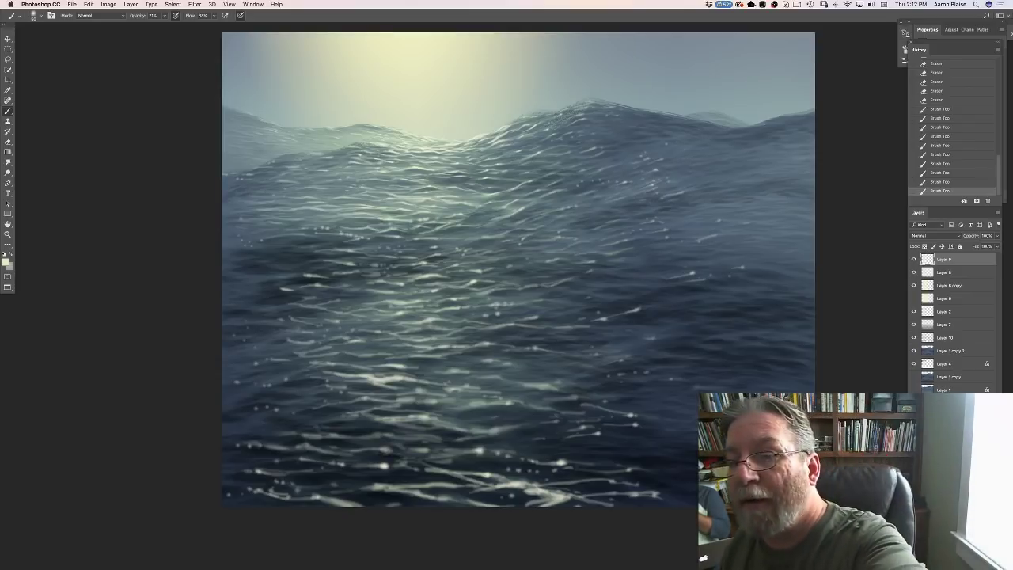
Step: Add a line of tiny highlight dabs further right along the wave crest
{"action": "left_click", "coordinate": [758, 122]}
{"action": "left_click", "coordinate": [760, 123]}
{"action": "left_click", "coordinate": [763, 123]}
{"action": "left_click", "coordinate": [766, 124]}
{"action": "left_click", "coordinate": [769, 123]}
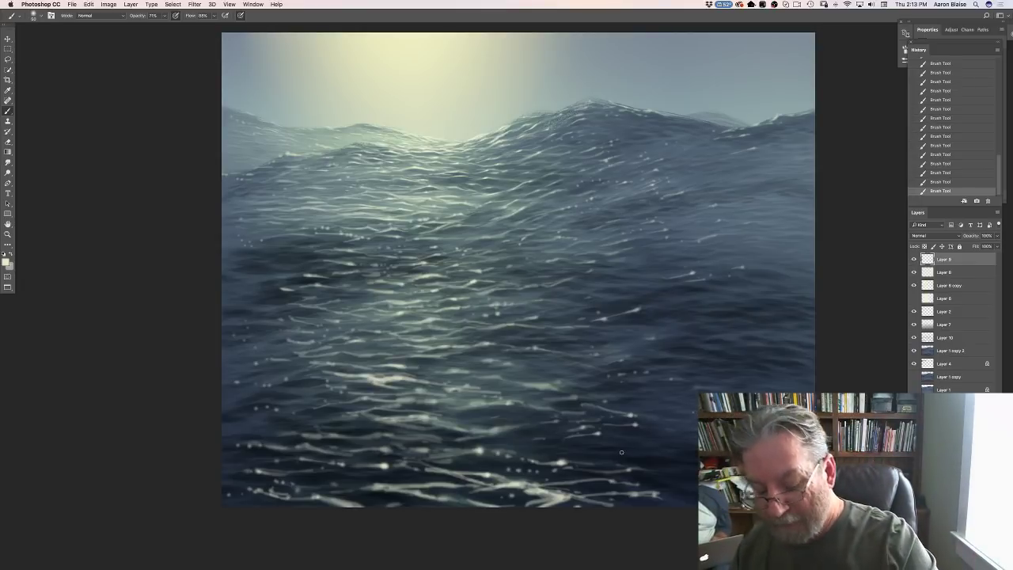
Step: Erase glints in the lower-right and lower-left water
{"action": "key", "text": "e"}
{"action": "mouse_move", "coordinate": [633, 467]}
{"action": "left_mouse_down"}
{"action": "mouse_move", "coordinate": [661, 480]}
{"action": "mouse_move", "coordinate": [651, 474]}
{"action": "mouse_move", "coordinate": [657, 494]}
{"action": "mouse_move", "coordinate": [640, 494]}
{"action": "mouse_move", "coordinate": [673, 471]}
{"action": "mouse_move", "coordinate": [651, 467]}
{"action": "left_mouse_up"}
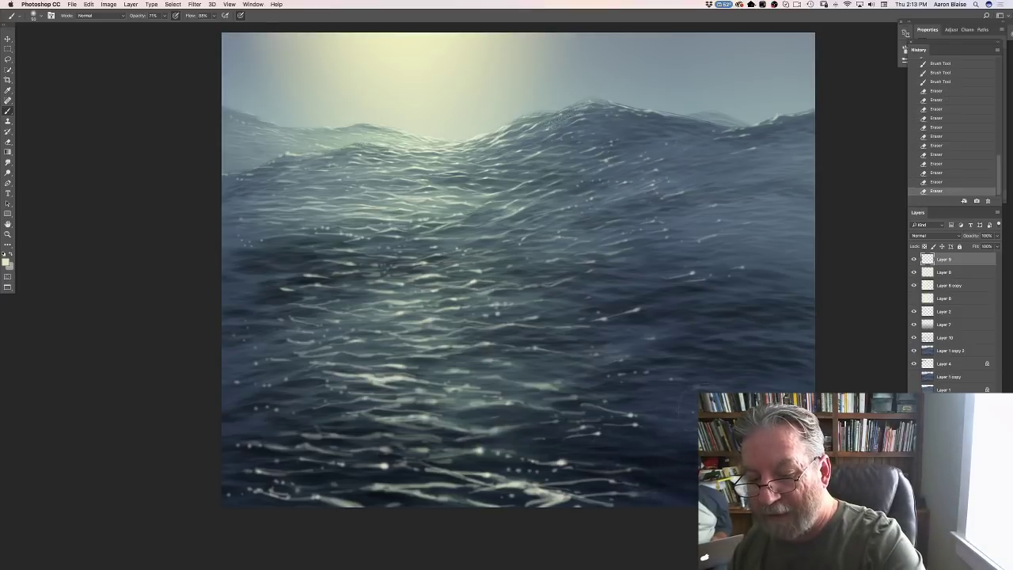
{"action": "left_click_drag", "start_coordinate": [252, 490], "coordinate": [271, 496]}
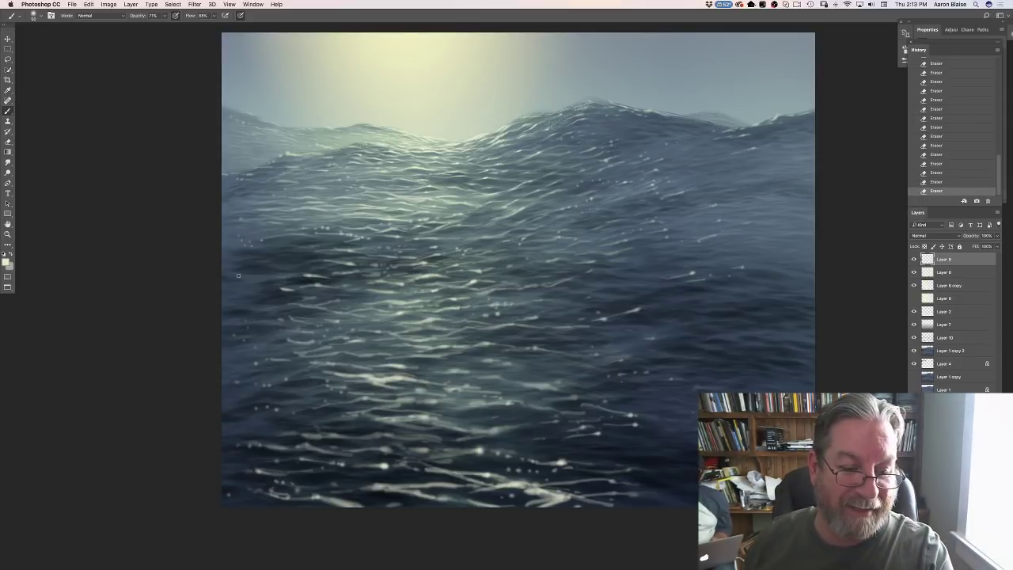
Step: Paint a short white highlight and a few small glints on the left water
{"action": "left_click_drag", "start_coordinate": [233, 273], "coordinate": [266, 277]}
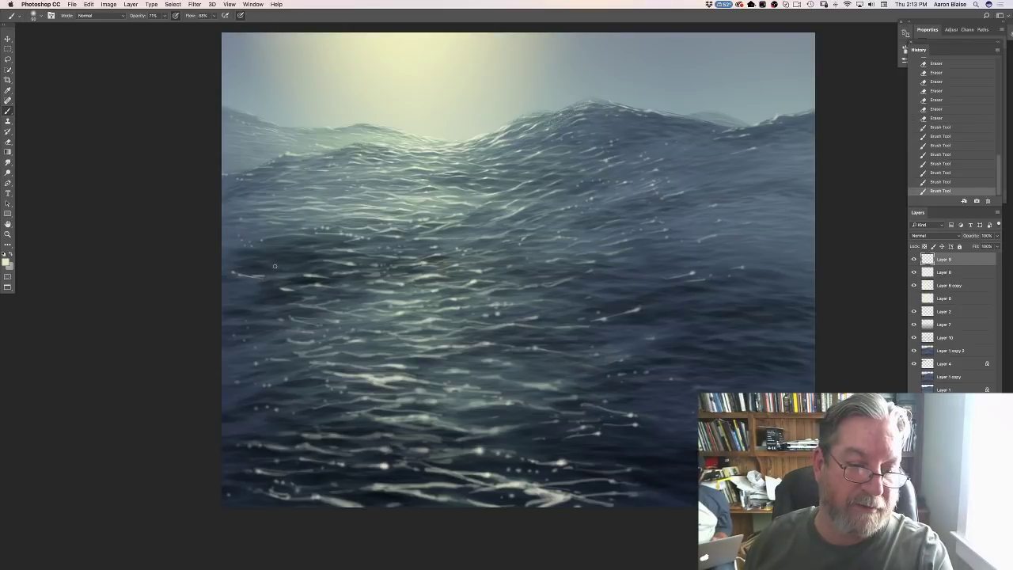
{"action": "left_click", "coordinate": [275, 266]}
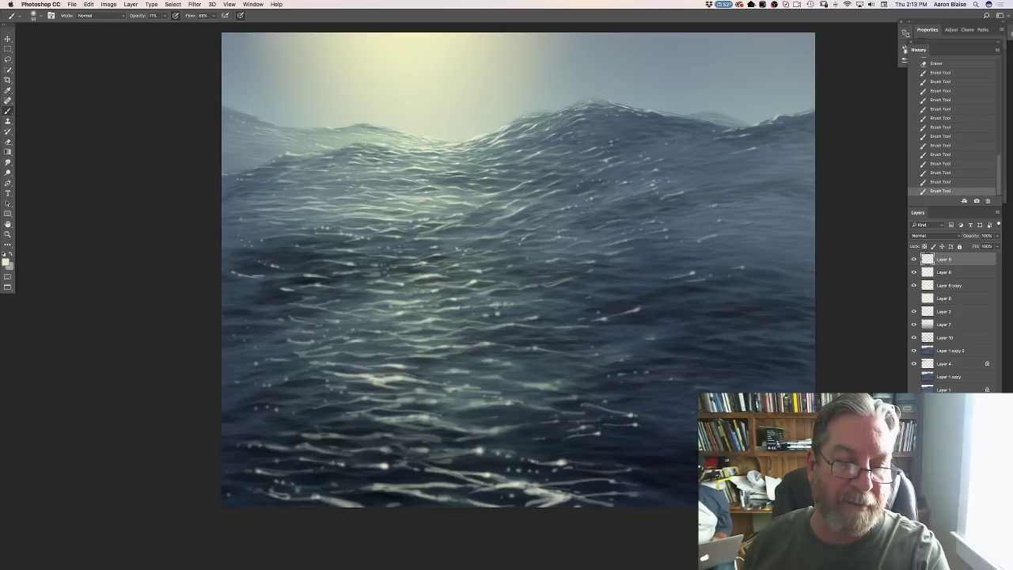
{"action": "left_click", "coordinate": [294, 235]}
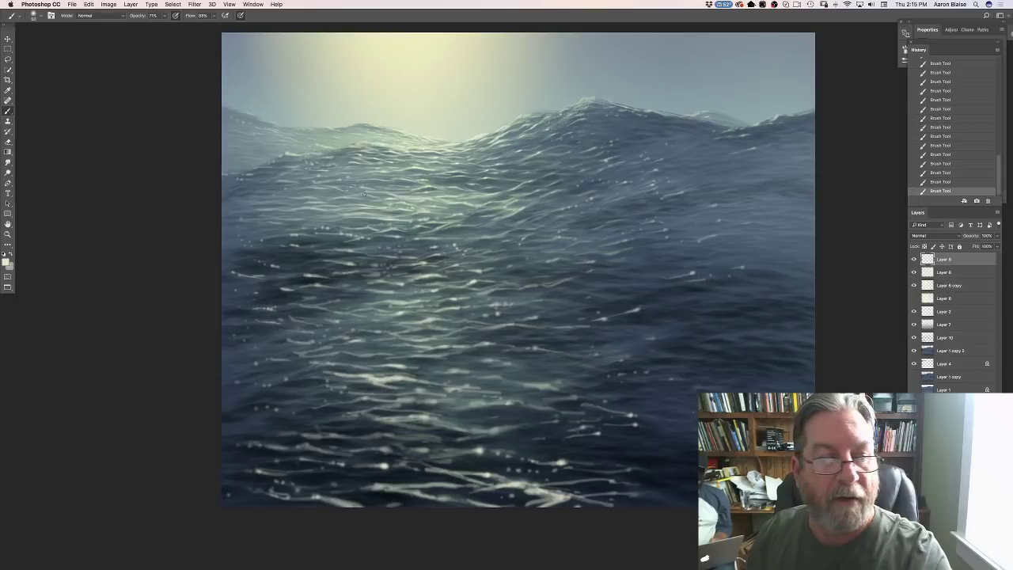
Step: Choose a pale cream yellow foreground colour in the Color Picker
{"action": "left_click", "coordinate": [5, 262]}
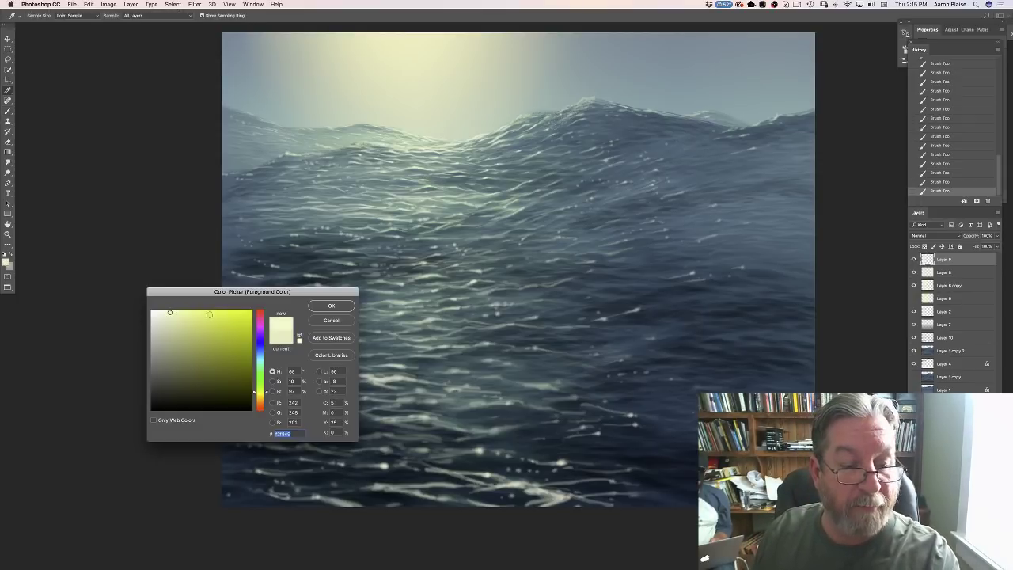
{"action": "left_click", "coordinate": [331, 305]}
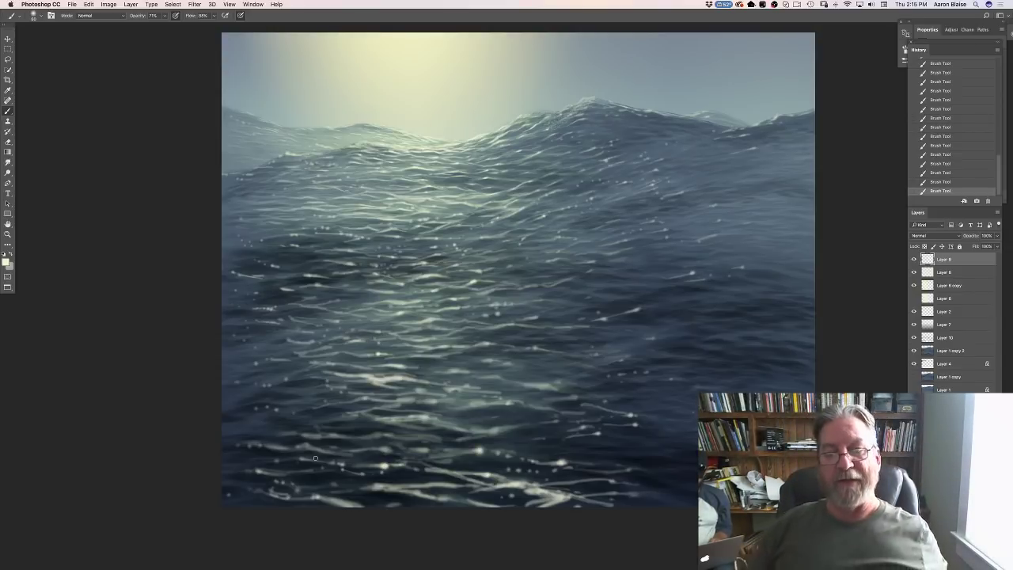
Step: Save the painting as Water.psd with compatibility confirmed, then add empty Layer 11 on top
{"action": "key", "text": "super+minus"}
{"action": "key", "text": "super+minus"}
{"action": "key", "text": "super+minus"}
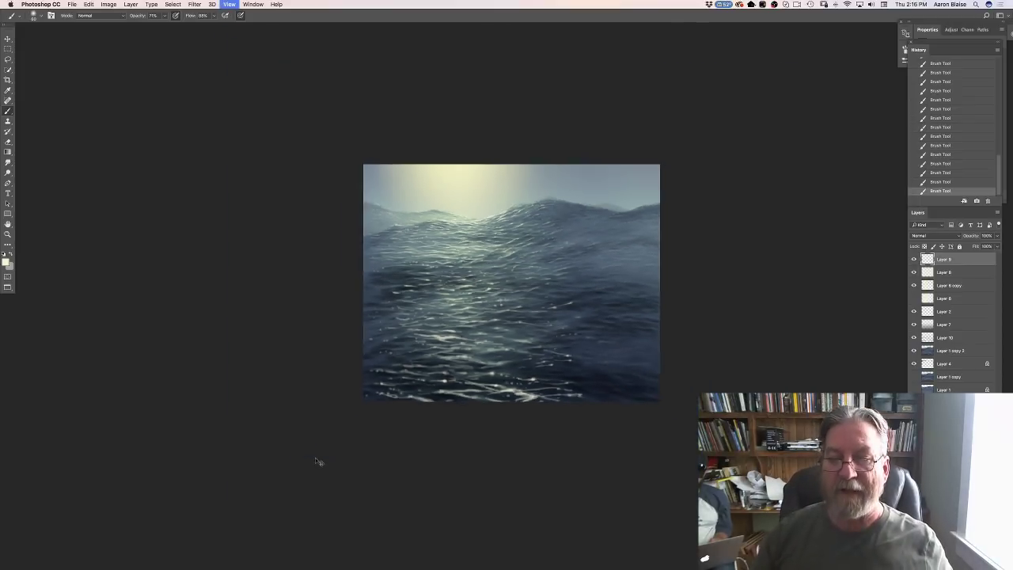
{"action": "key", "text": "super+plus"}
{"action": "key", "text": "super+plus"}
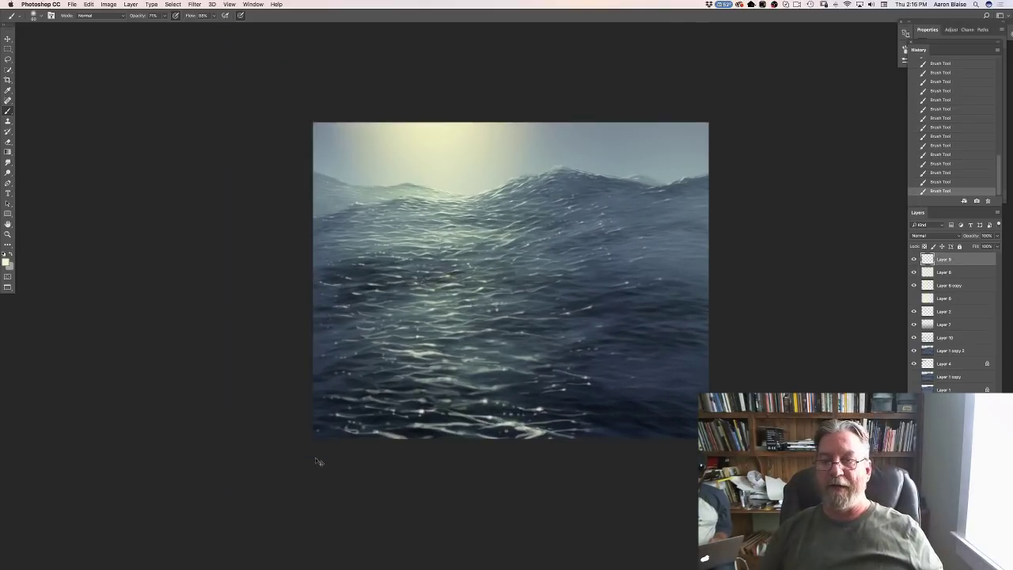
{"action": "key", "text": "super+plus"}
{"action": "key", "text": "super+minus"}
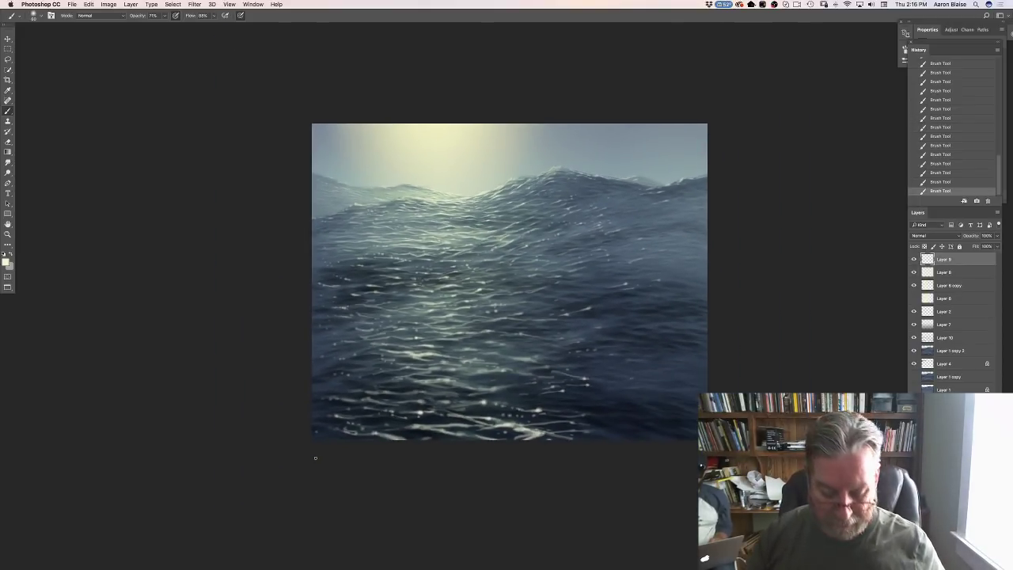
{"action": "left_click", "coordinate": [72, 4]}
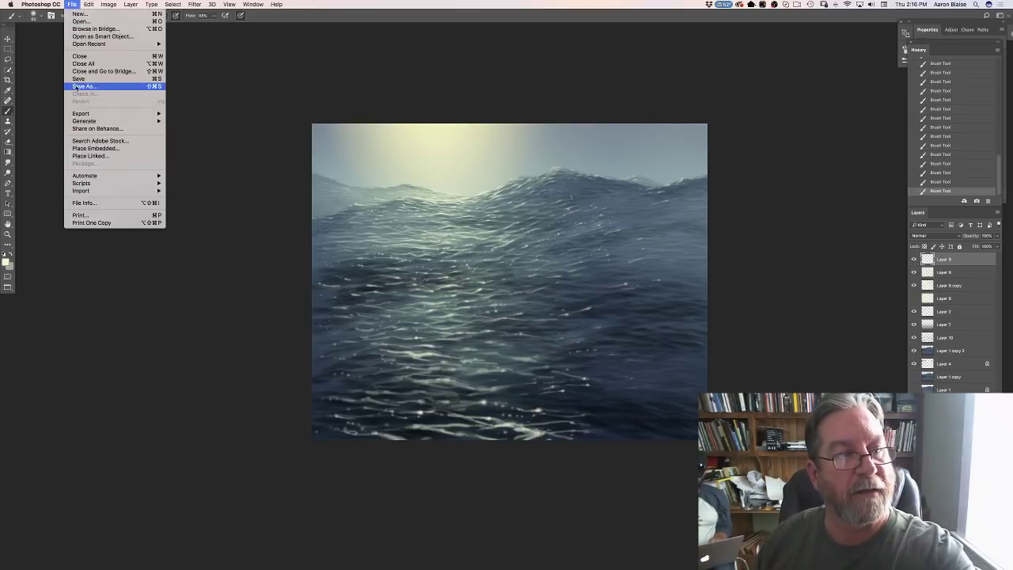
{"action": "left_click", "coordinate": [77, 85]}
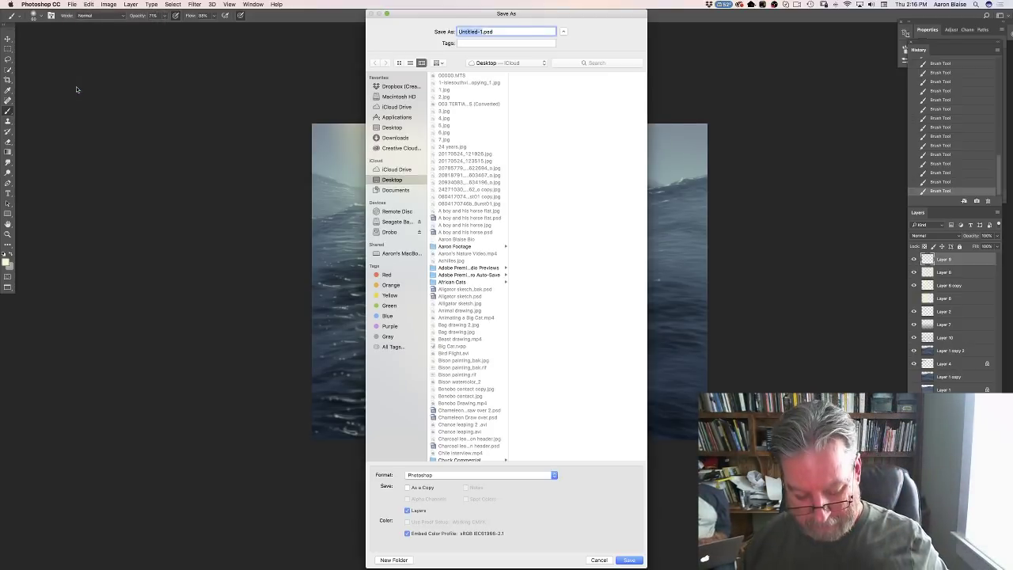
{"action": "type", "text": "Water"}
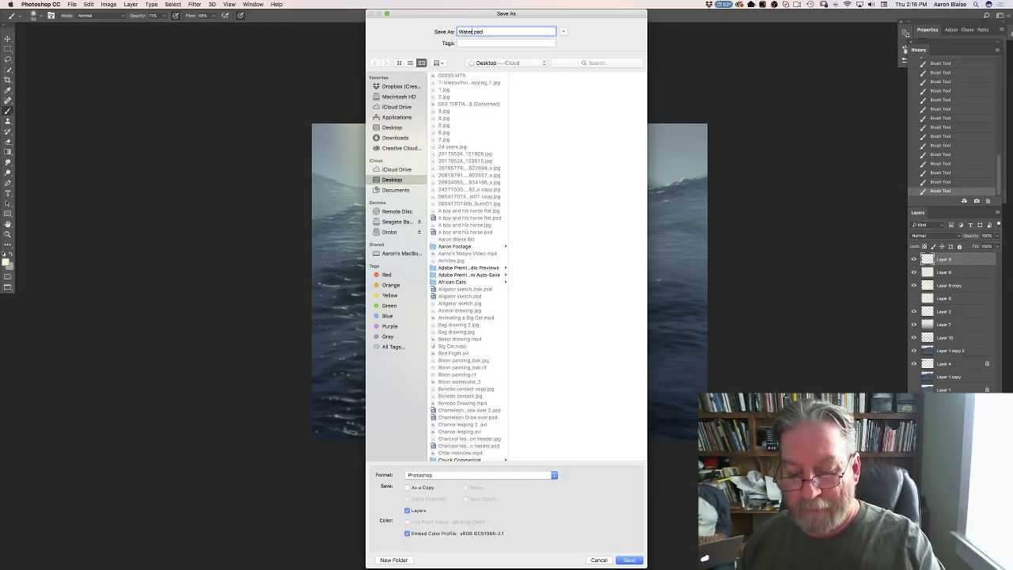
{"action": "left_click", "coordinate": [629, 560]}
{"action": "left_click", "coordinate": [597, 236]}
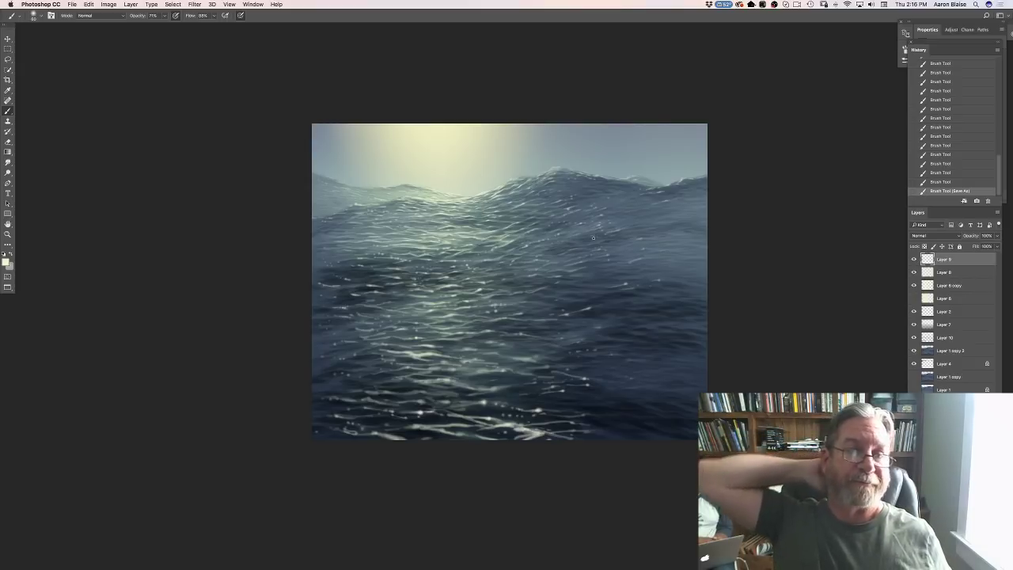
{"action": "key", "text": "super+shift+alt+n"}
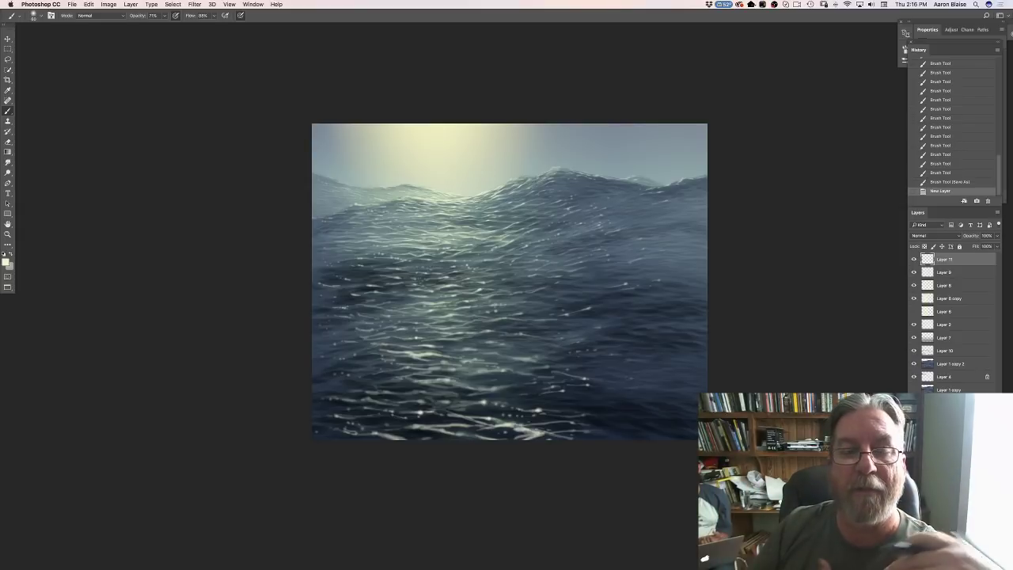
Step: Choose the 707 px brush preset and dab sparkle glints on the middle water
{"action": "left_click", "coordinate": [37, 15]}
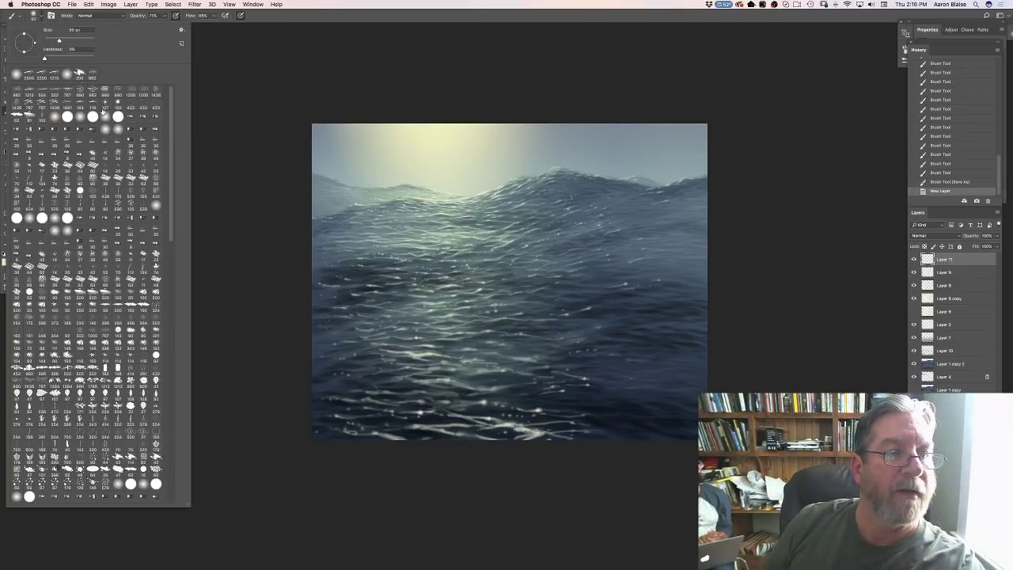
{"action": "left_click", "coordinate": [105, 109]}
{"action": "left_click", "coordinate": [242, 218]}
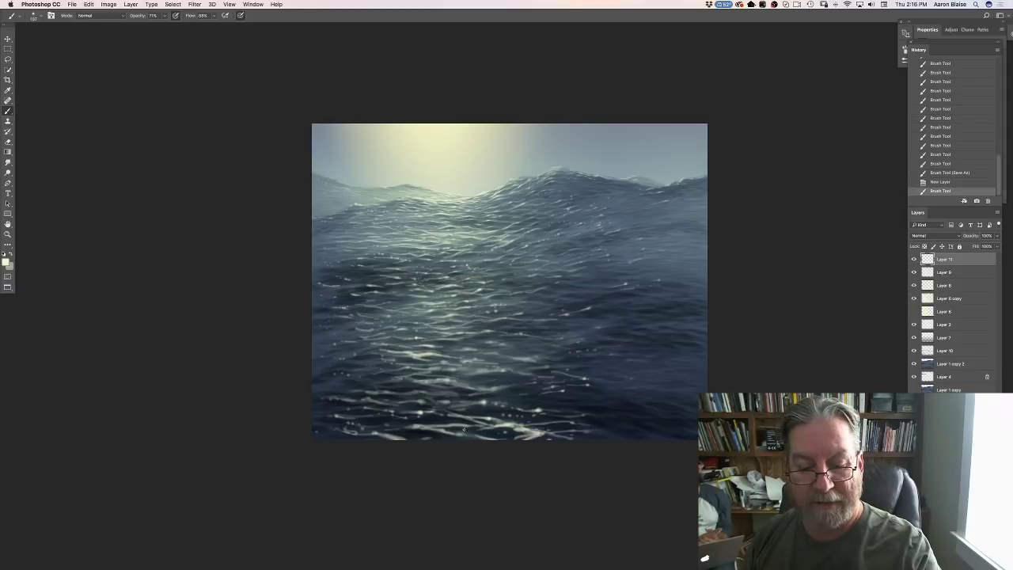
{"action": "left_click", "coordinate": [402, 410]}
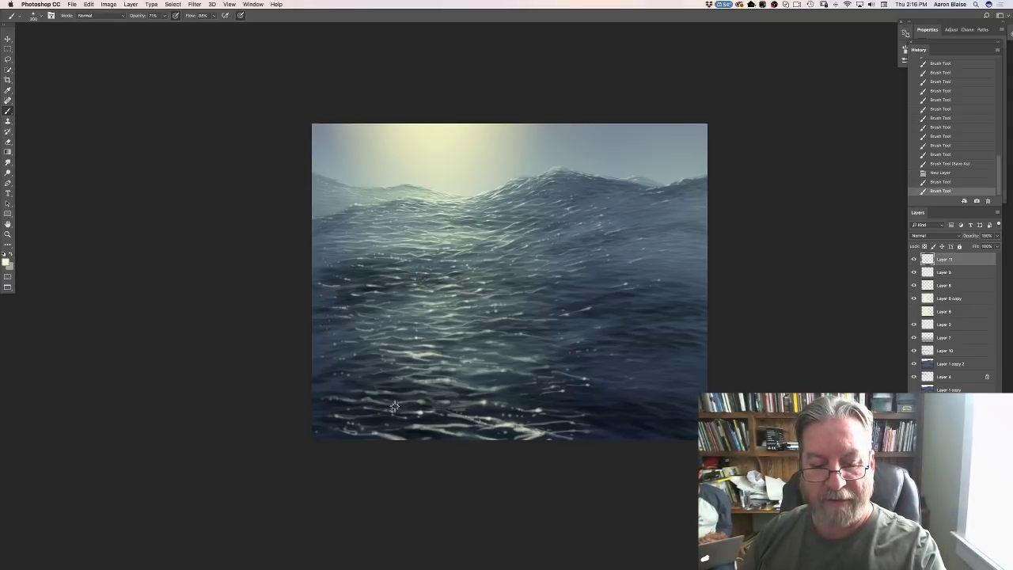
{"action": "left_click", "coordinate": [405, 314]}
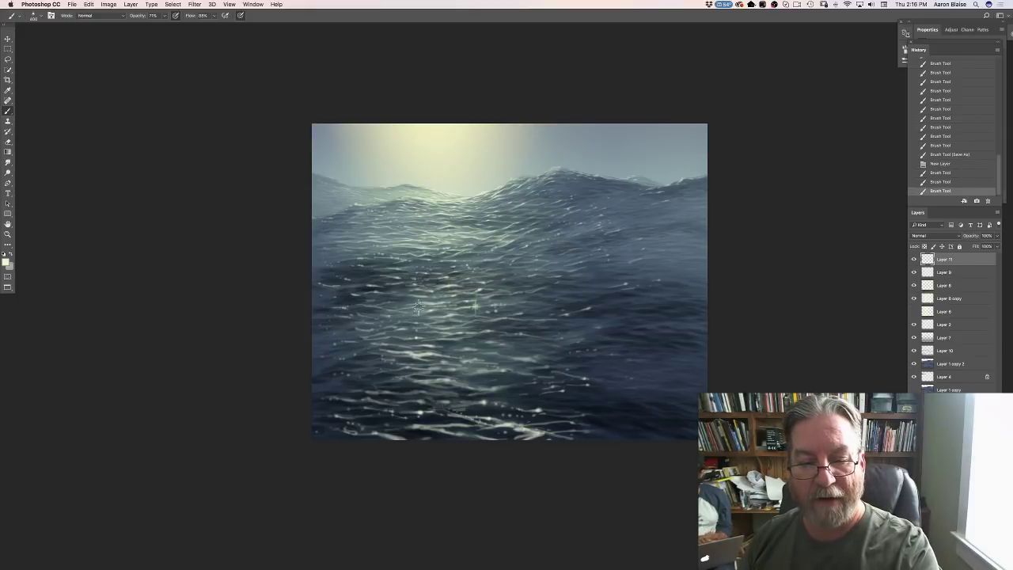
{"action": "left_click", "coordinate": [418, 320]}
{"action": "left_click", "coordinate": [423, 324]}
{"action": "left_click", "coordinate": [419, 332]}
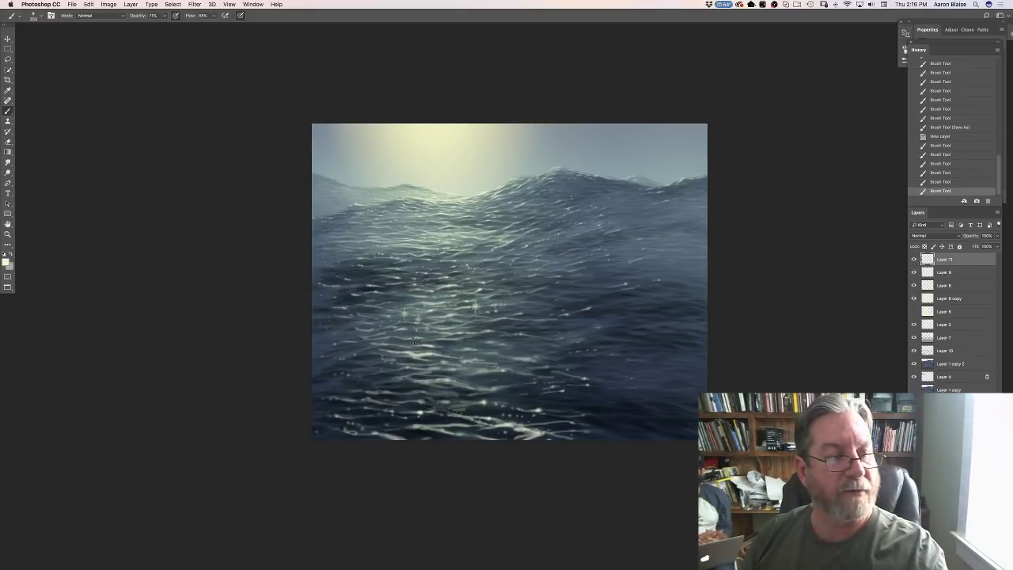
Step: Re-pick pale yellow, dab more sparkles, and add a few at 100% brush opacity
{"action": "left_click", "coordinate": [6, 261]}
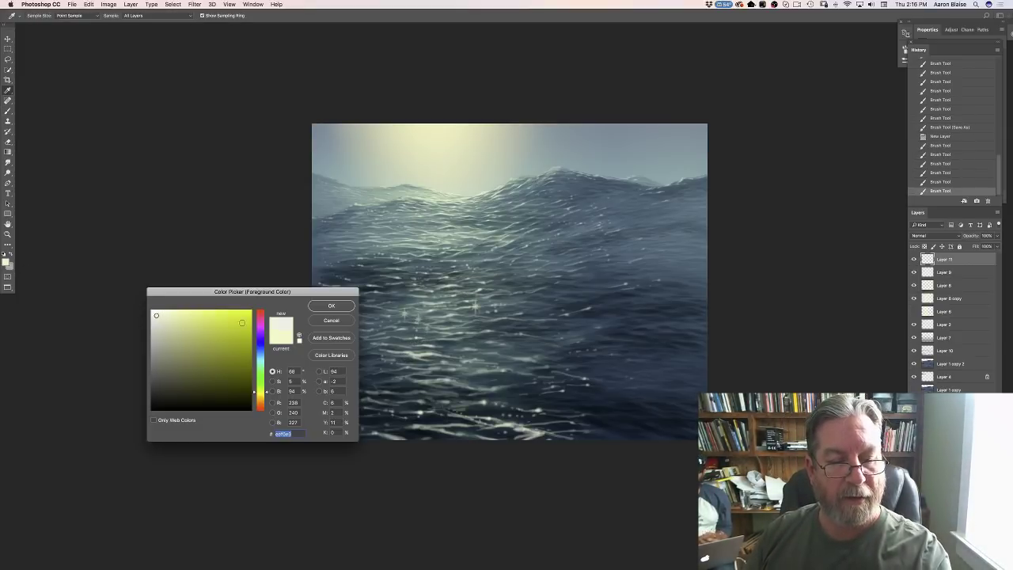
{"action": "left_click", "coordinate": [322, 310]}
{"action": "left_click", "coordinate": [508, 357]}
{"action": "left_click", "coordinate": [510, 354]}
{"action": "left_click", "coordinate": [517, 346]}
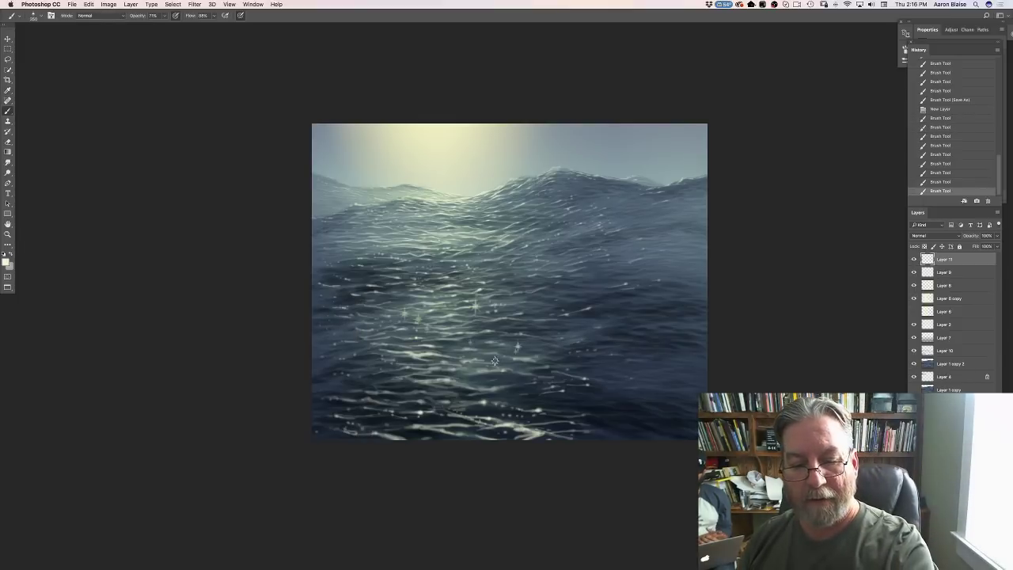
{"action": "left_click", "coordinate": [498, 362]}
{"action": "left_click_drag", "start_coordinate": [164, 17], "coordinate": [188, 31]}
{"action": "left_click", "coordinate": [425, 250]}
{"action": "left_click", "coordinate": [459, 260]}
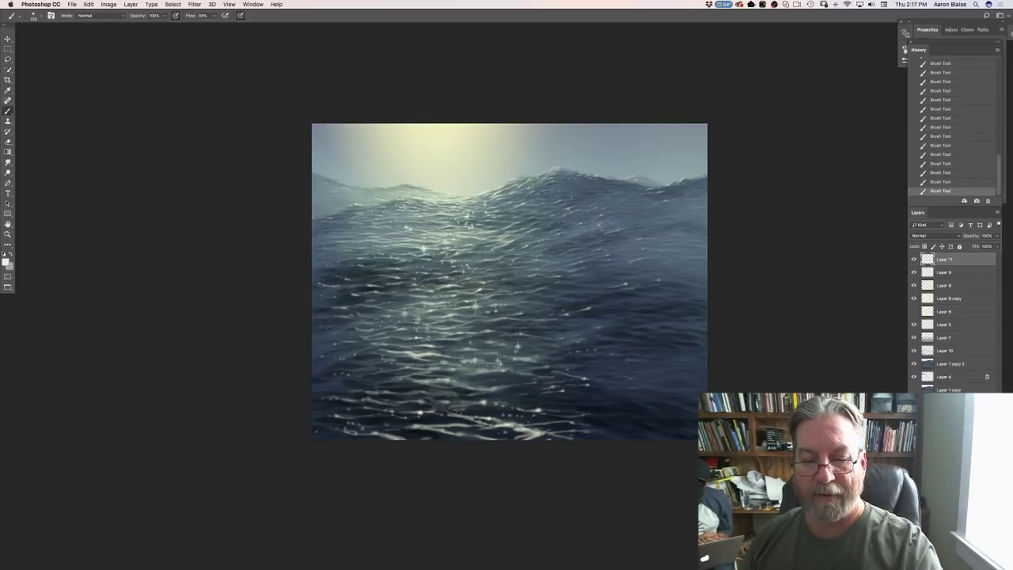
Step: Erase the stray and unwanted sparkles across the water
{"action": "key", "text": "e"}
{"action": "left_click", "coordinate": [516, 346]}
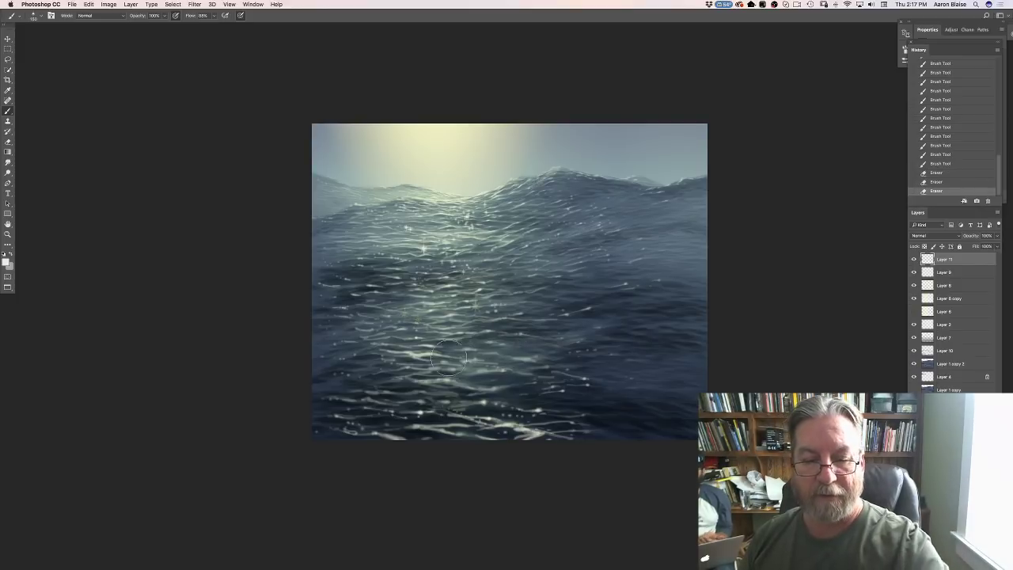
{"action": "left_click_drag", "start_coordinate": [448, 347], "coordinate": [484, 322]}
{"action": "left_click_drag", "start_coordinate": [498, 258], "coordinate": [347, 197]}
{"action": "left_click", "coordinate": [344, 199]}
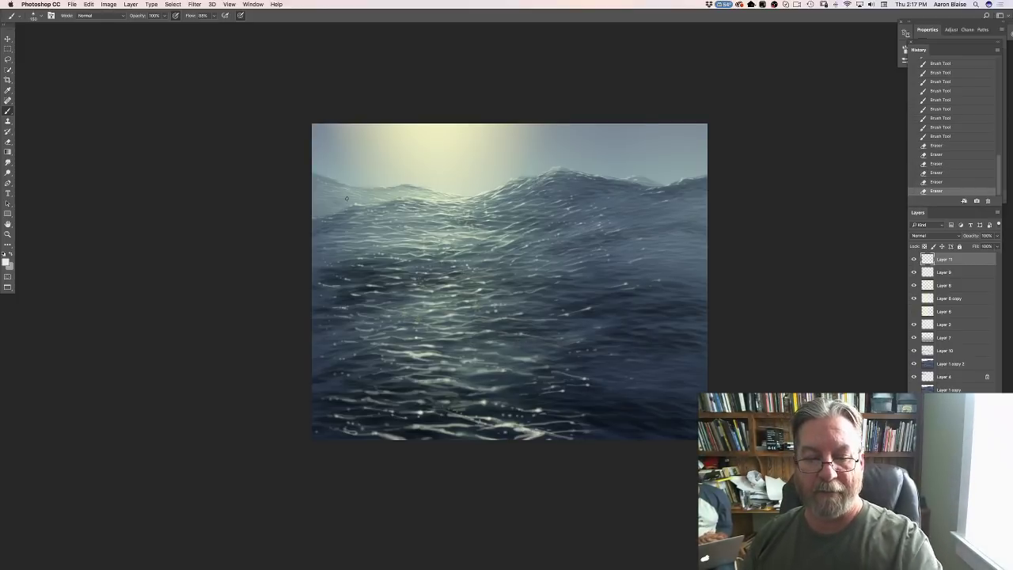
Step: Dab a fresh trail of small sparkle glints across the water
{"action": "left_click", "coordinate": [449, 304]}
{"action": "left_click", "coordinate": [430, 311]}
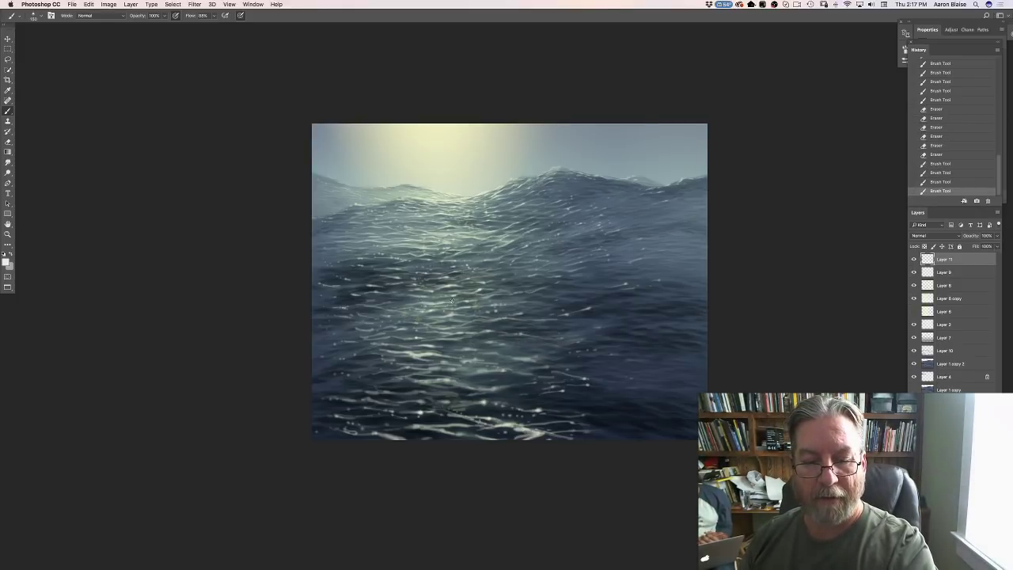
{"action": "left_click", "coordinate": [447, 297]}
{"action": "left_click", "coordinate": [435, 289]}
{"action": "left_click", "coordinate": [415, 273]}
{"action": "left_click", "coordinate": [378, 259]}
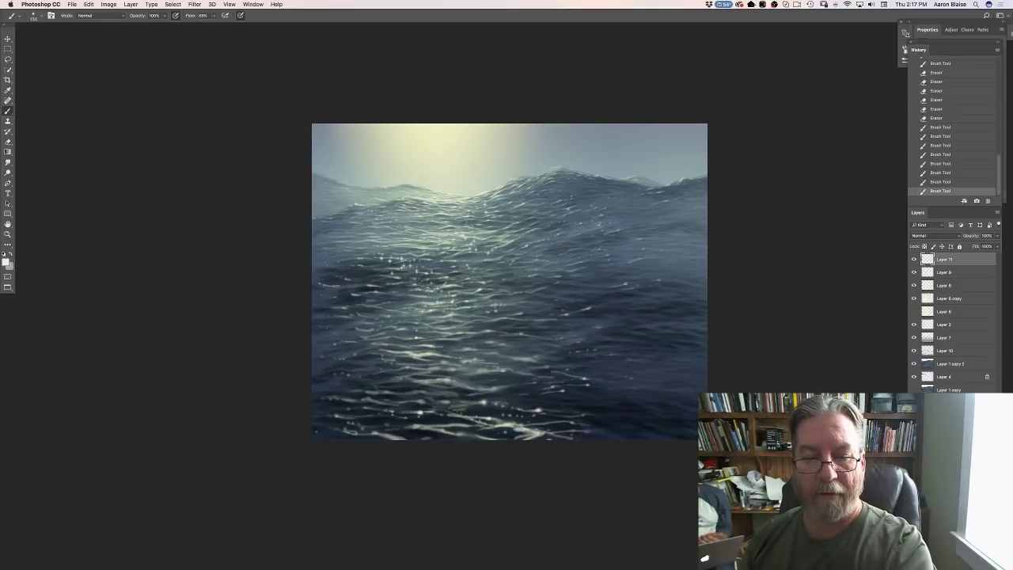
{"action": "left_click", "coordinate": [406, 230]}
{"action": "left_click", "coordinate": [433, 224]}
{"action": "left_click", "coordinate": [440, 207]}
{"action": "left_click", "coordinate": [425, 205]}
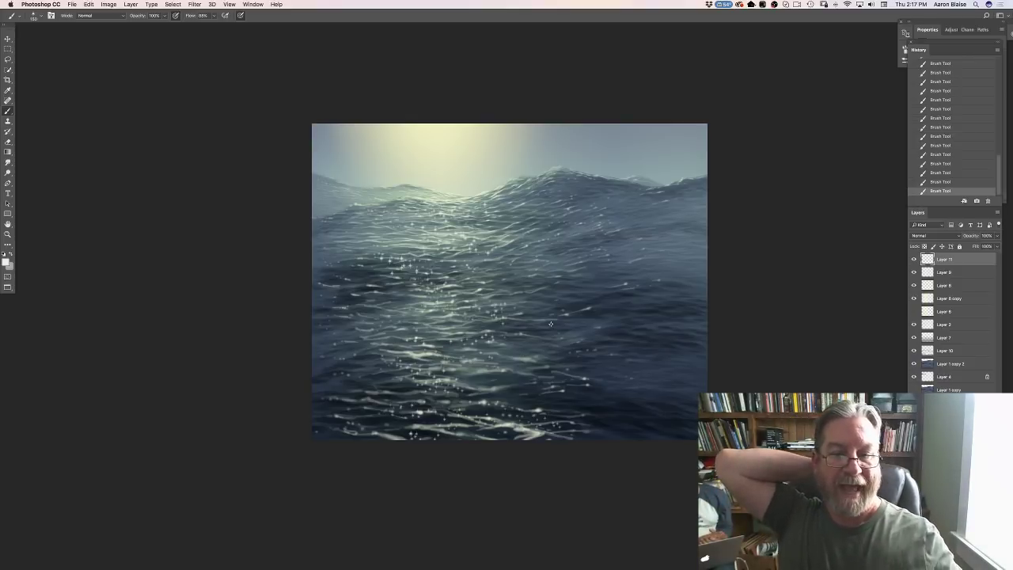
Step: Flatten the image, discarding hidden layers, and duplicate it as a Background copy layer
{"action": "left_click", "coordinate": [127, 5]}
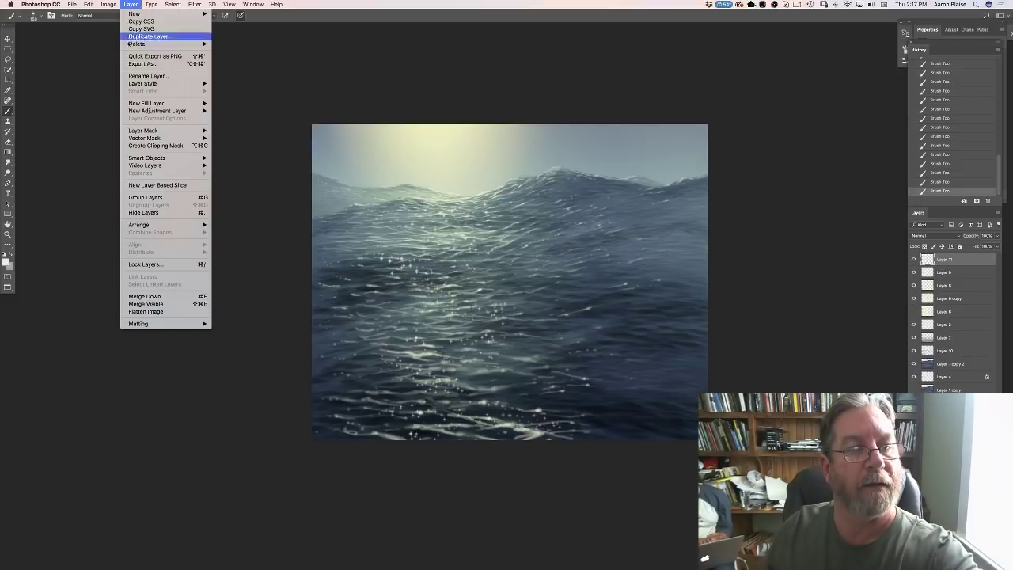
{"action": "left_click", "coordinate": [143, 312]}
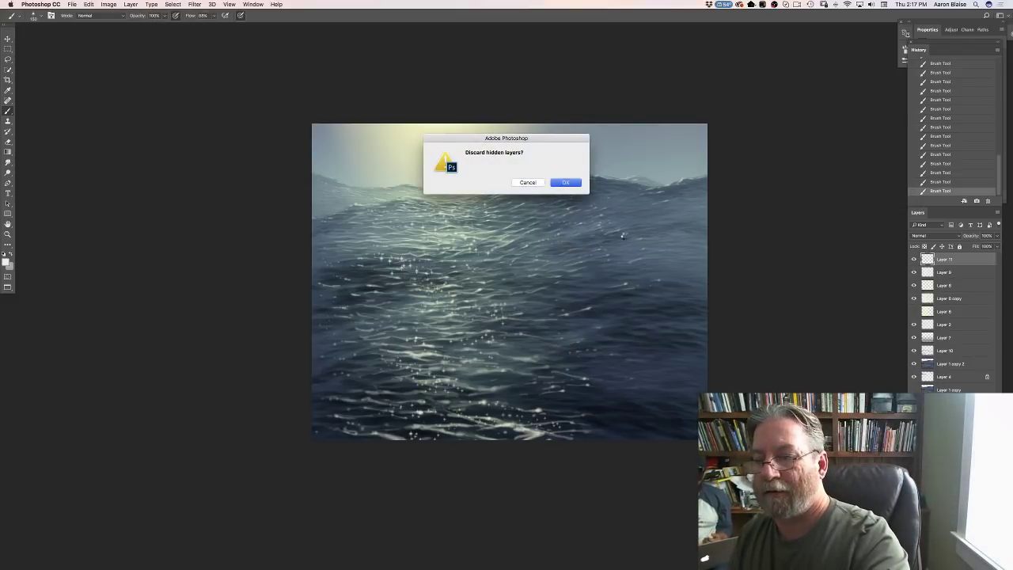
{"action": "key", "text": "Return"}
{"action": "key", "text": "ctrl+j"}
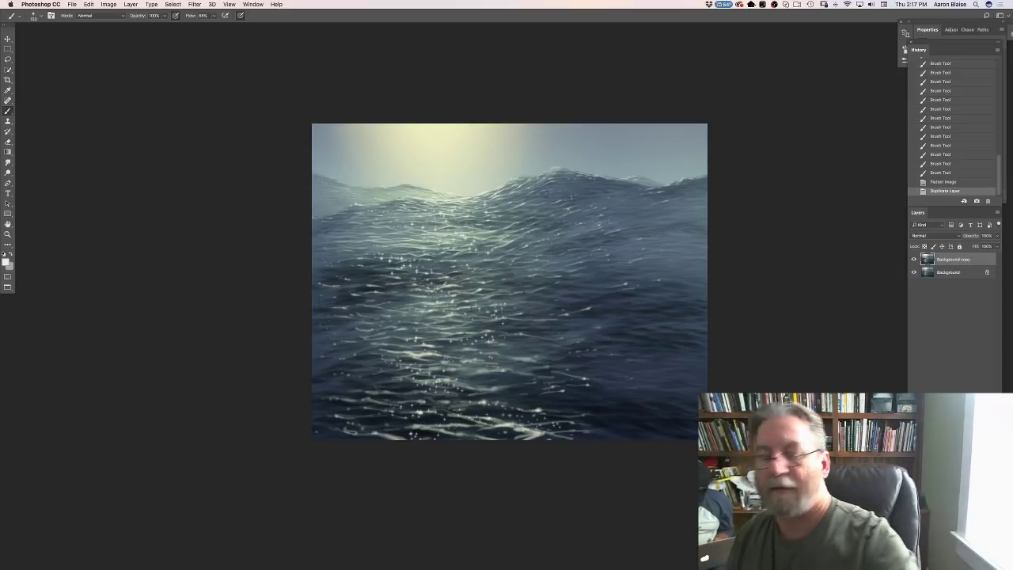
Step: Save the file as 'Water flat.psd', accepting the compatibility option
{"action": "left_click", "coordinate": [72, 4]}
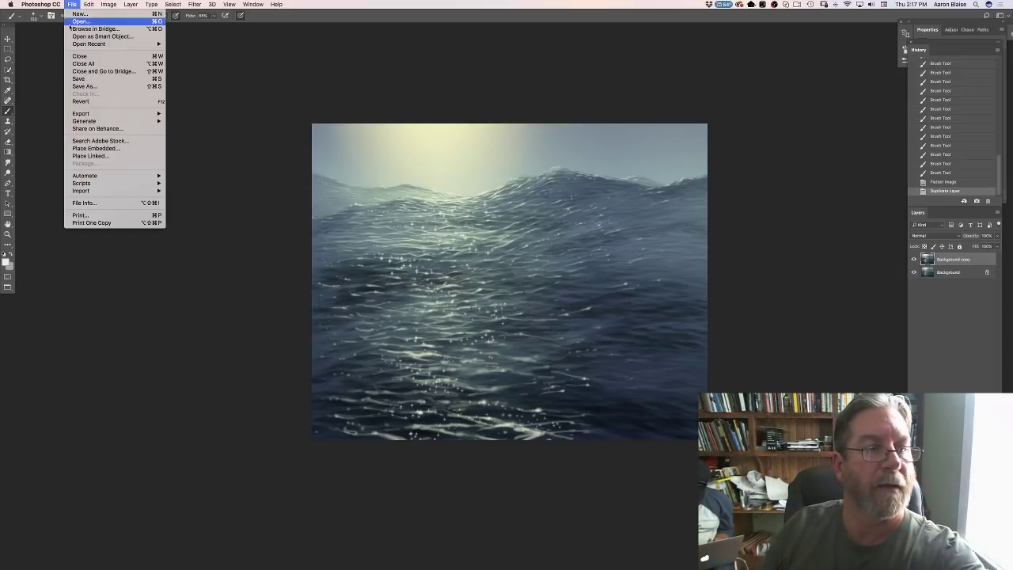
{"action": "left_click", "coordinate": [73, 86]}
{"action": "left_click", "coordinate": [471, 32]}
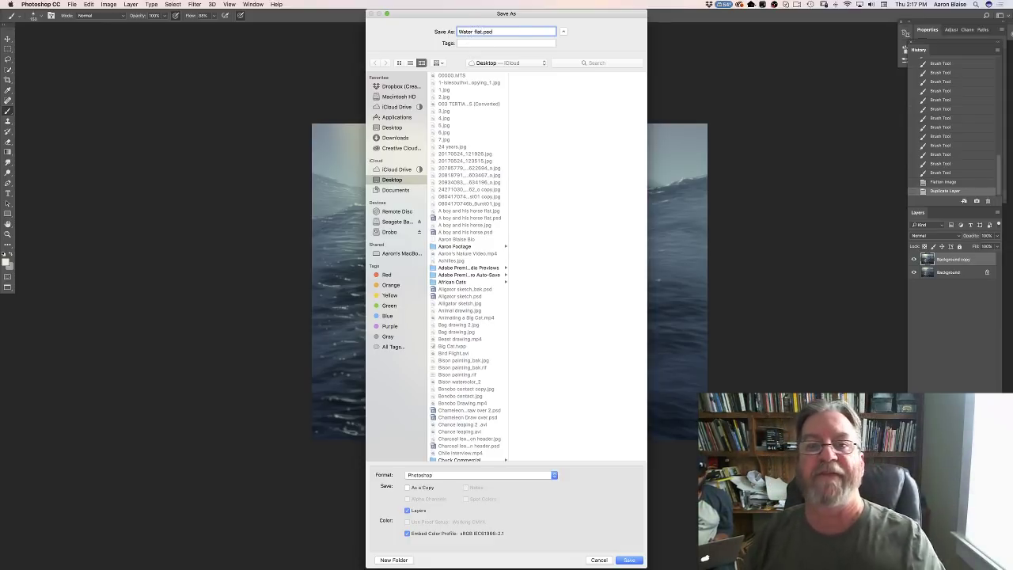
{"action": "type", "text": "flat"}
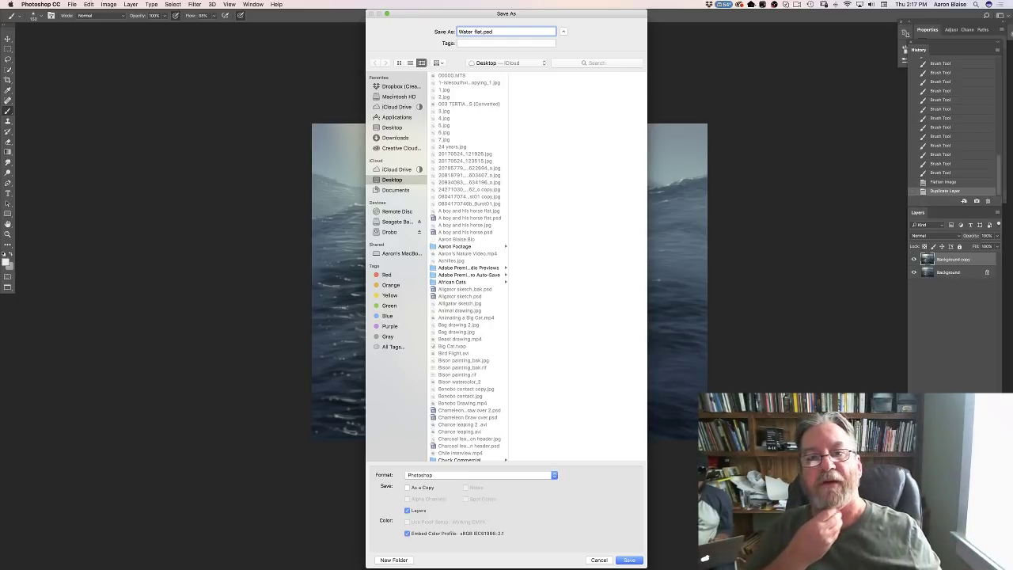
{"action": "left_click", "coordinate": [625, 560]}
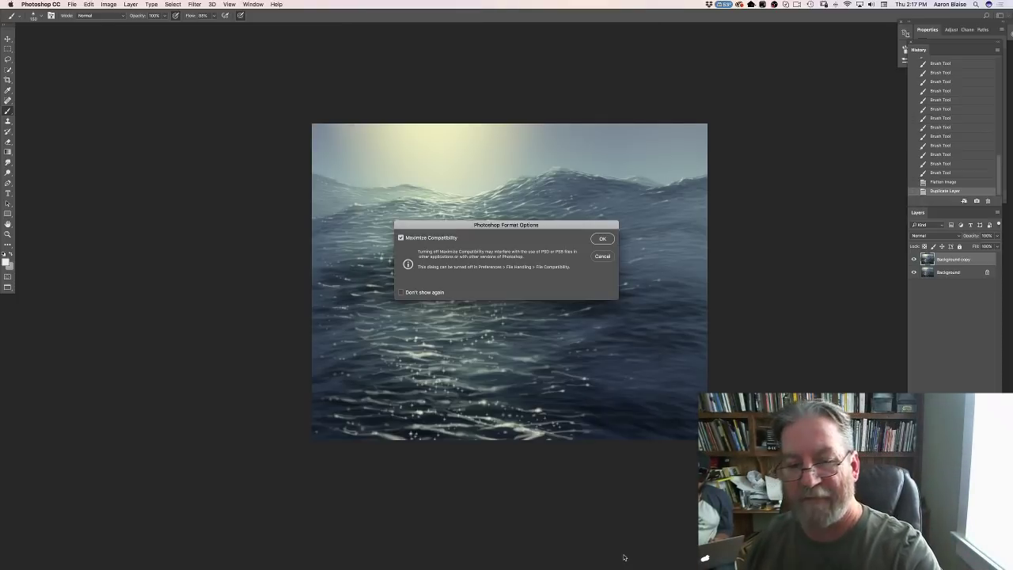
{"action": "left_click", "coordinate": [602, 239]}
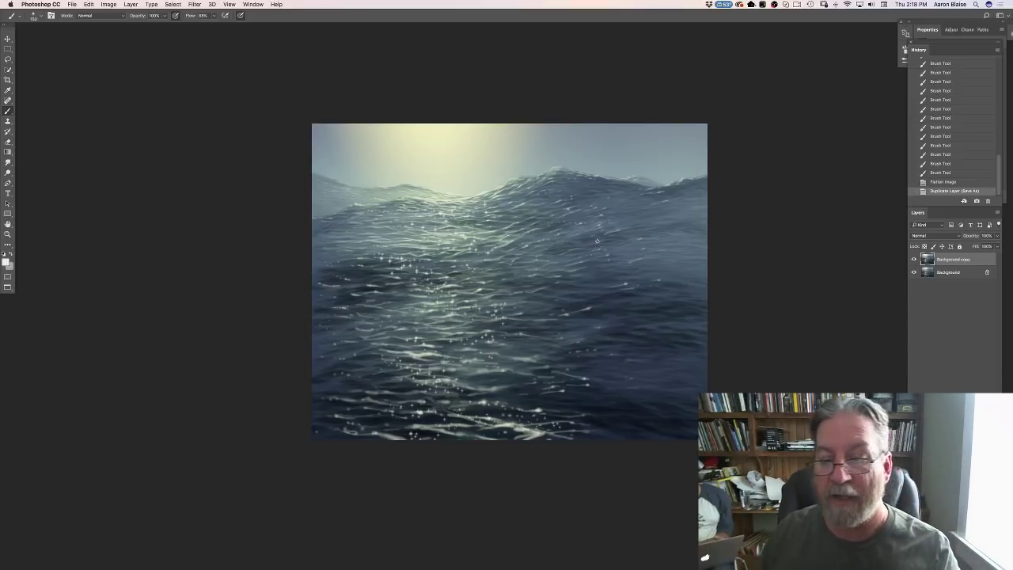
Step: Apply Hue/Saturation to the Background copy, raising Saturation to about +38
{"action": "left_click", "coordinate": [106, 5]}
{"action": "mouse_move", "coordinate": [127, 26]}
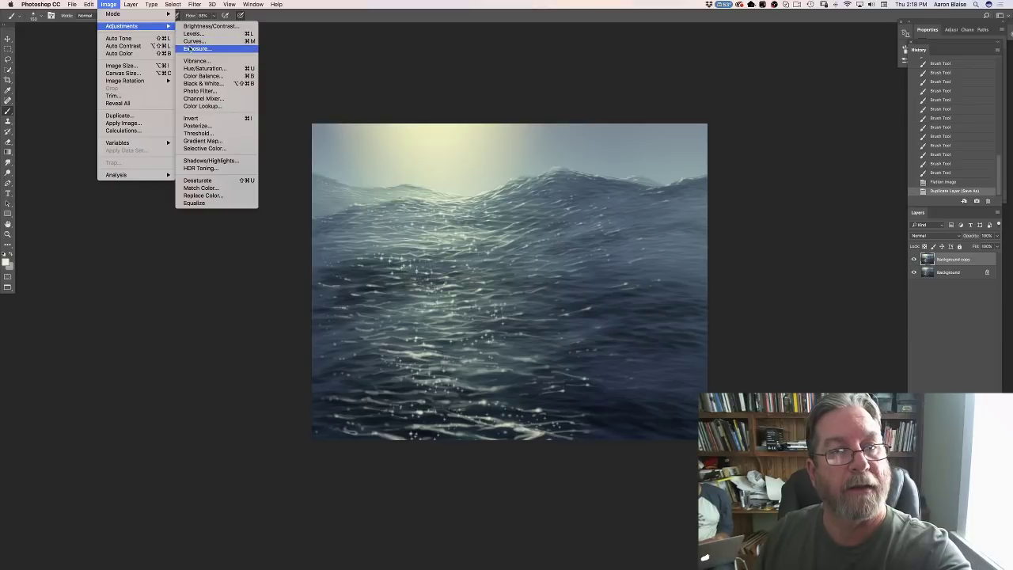
{"action": "left_click", "coordinate": [106, 6]}
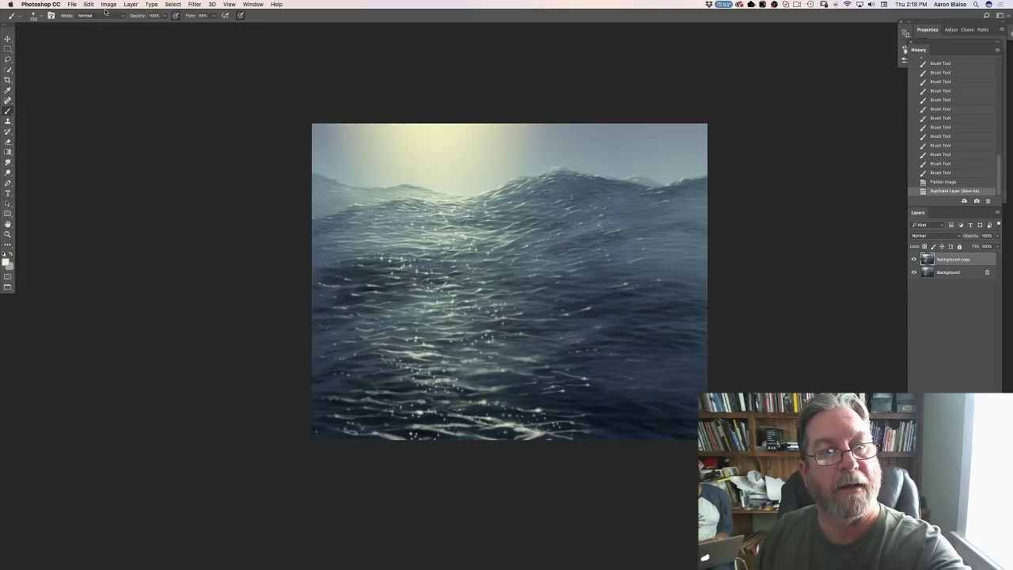
{"action": "left_click", "coordinate": [106, 7]}
{"action": "mouse_move", "coordinate": [109, 26]}
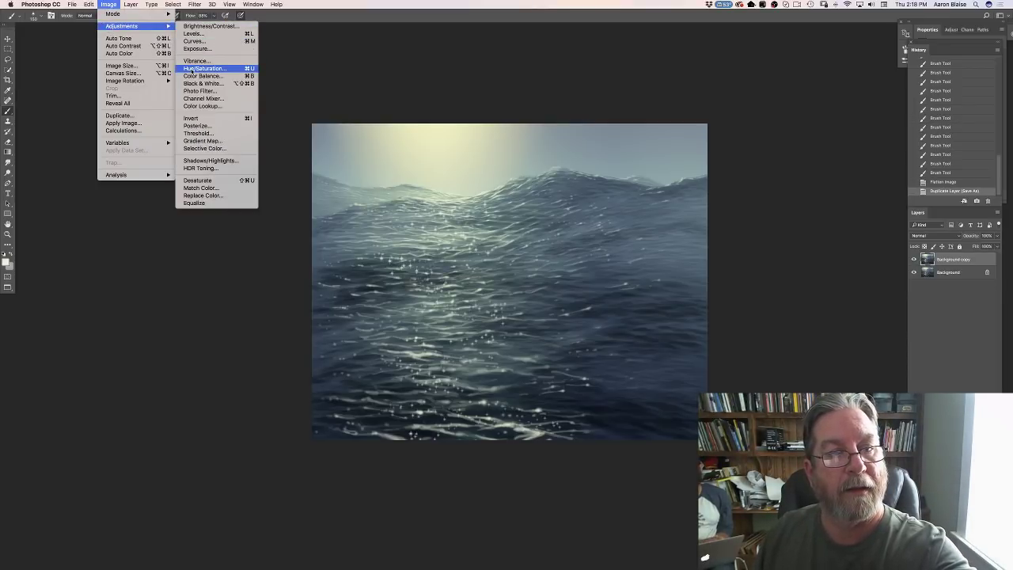
{"action": "left_click", "coordinate": [192, 70]}
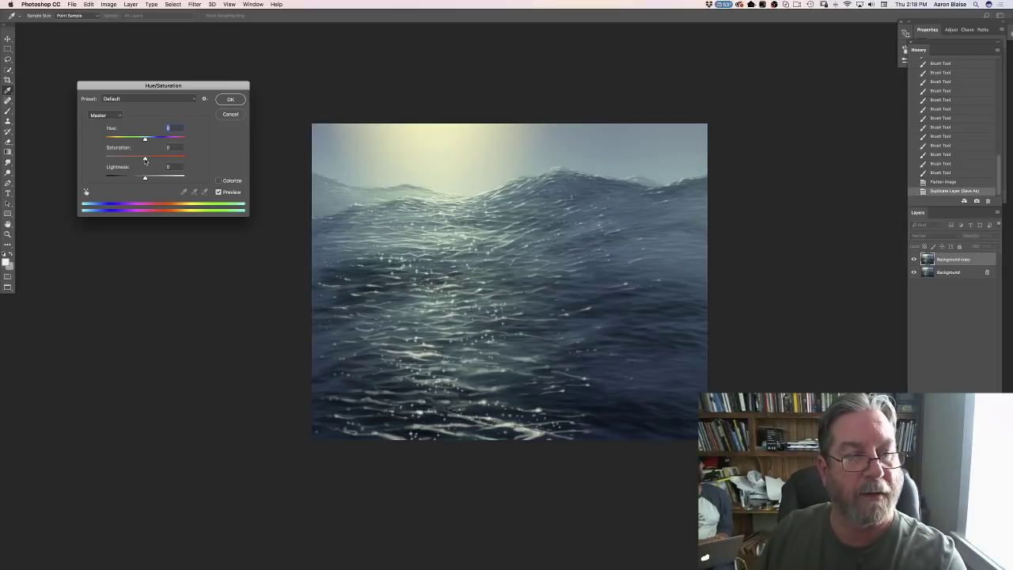
{"action": "left_click_drag", "start_coordinate": [145, 160], "coordinate": [160, 161]}
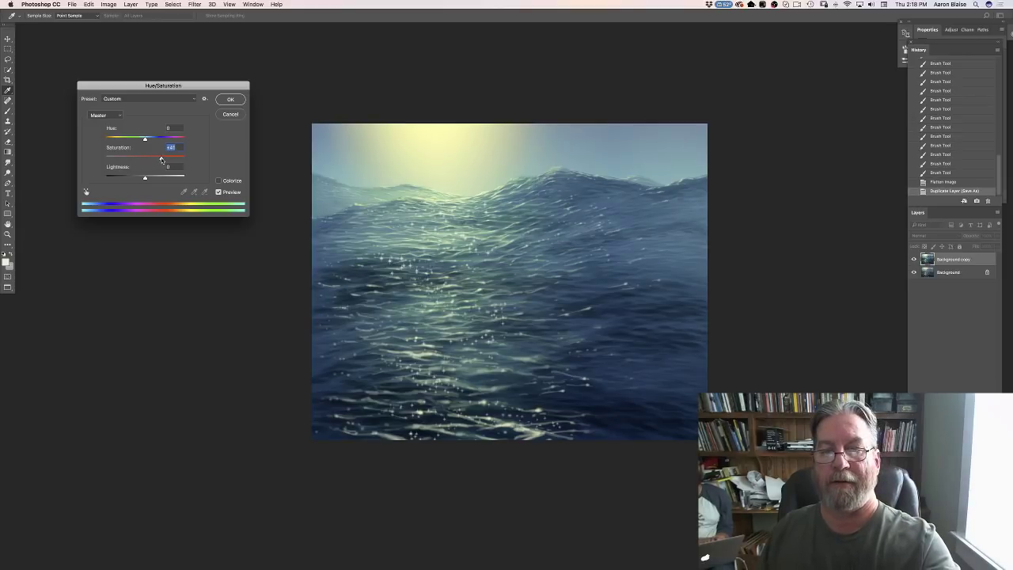
{"action": "left_click_drag", "start_coordinate": [160, 158], "coordinate": [159, 160]}
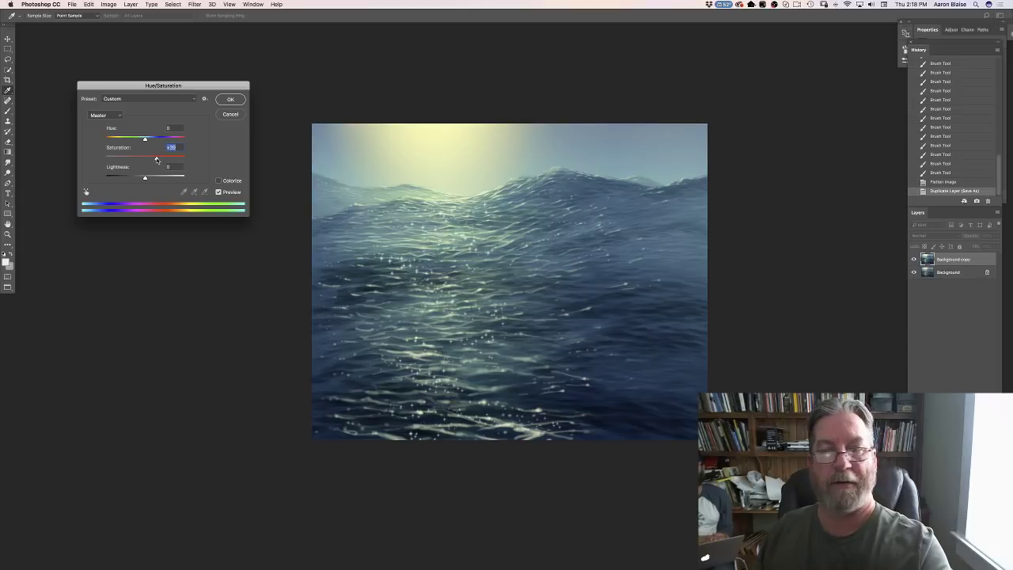
{"action": "left_click", "coordinate": [229, 100]}
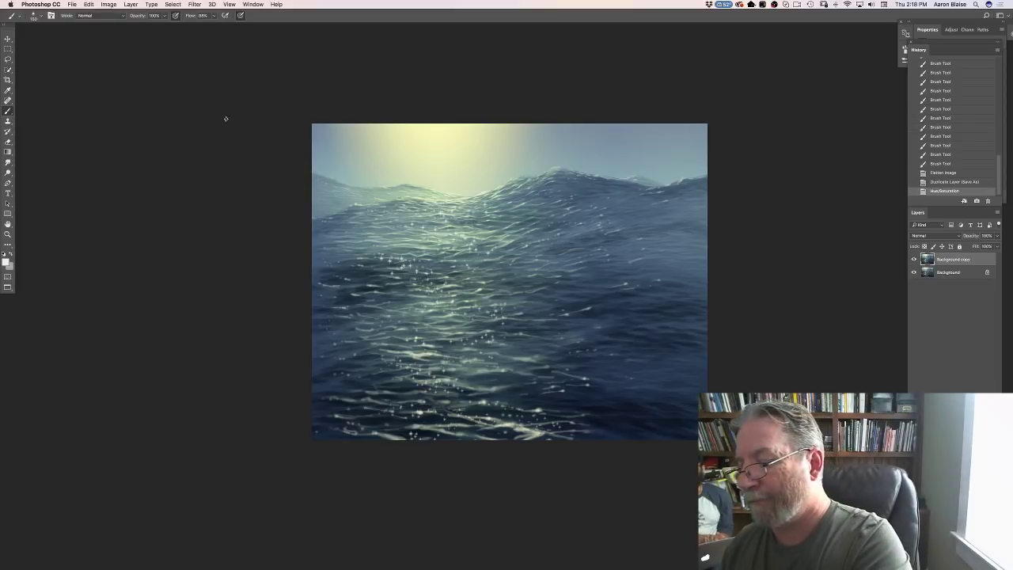
Step: Duplicate the Background copy layer and choose a different brush tip enlarged to 200
{"action": "left_click_drag", "start_coordinate": [941, 263], "coordinate": [976, 554]}
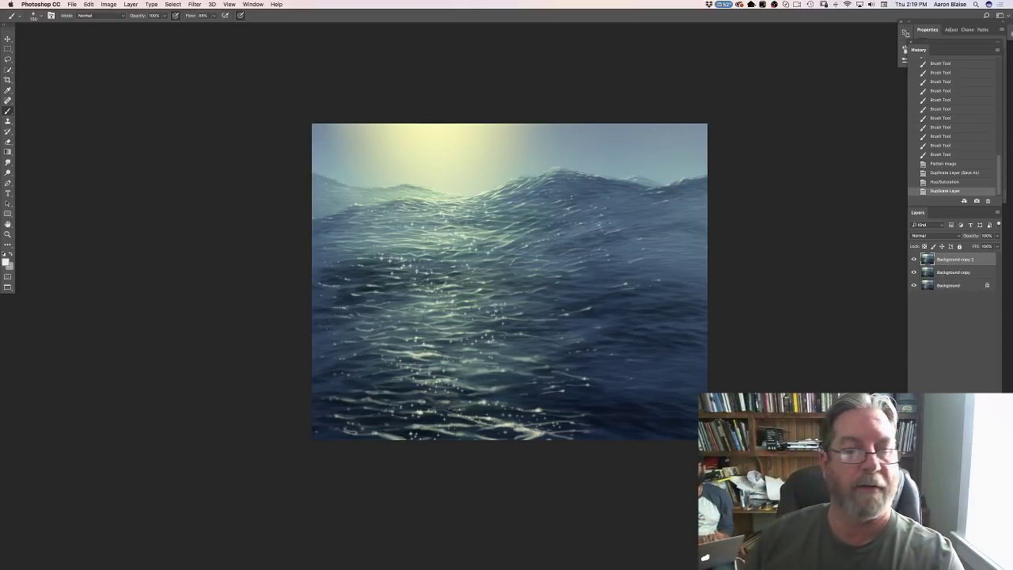
{"action": "left_click", "coordinate": [33, 16]}
{"action": "left_click", "coordinate": [57, 133]}
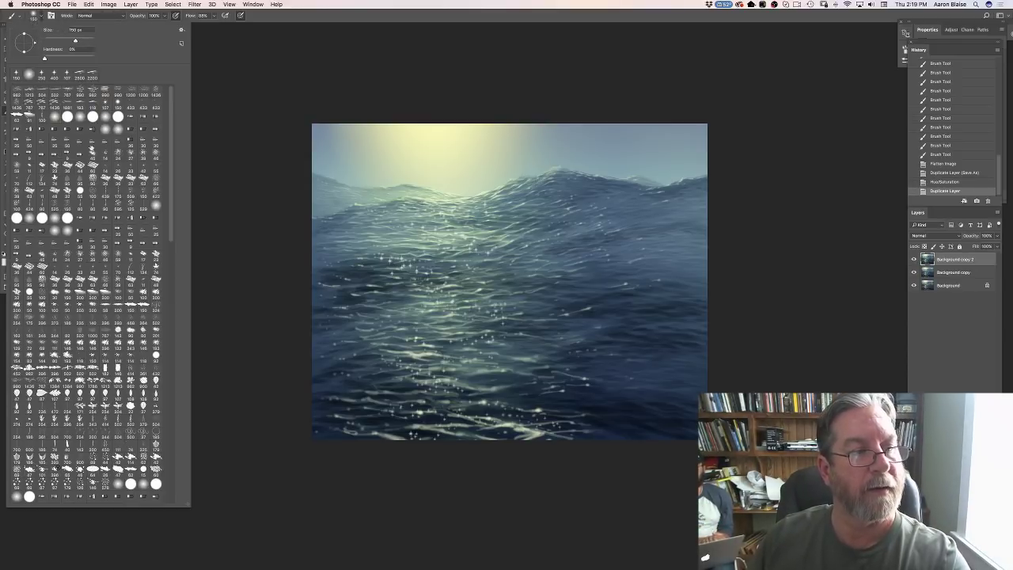
{"action": "left_click", "coordinate": [262, 214]}
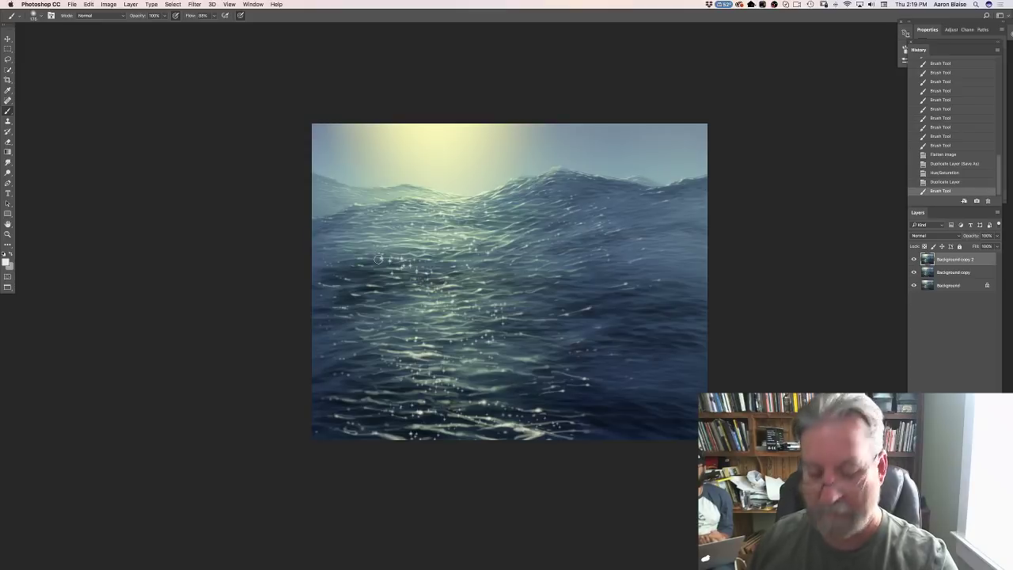
{"action": "key", "text": "bracketright"}
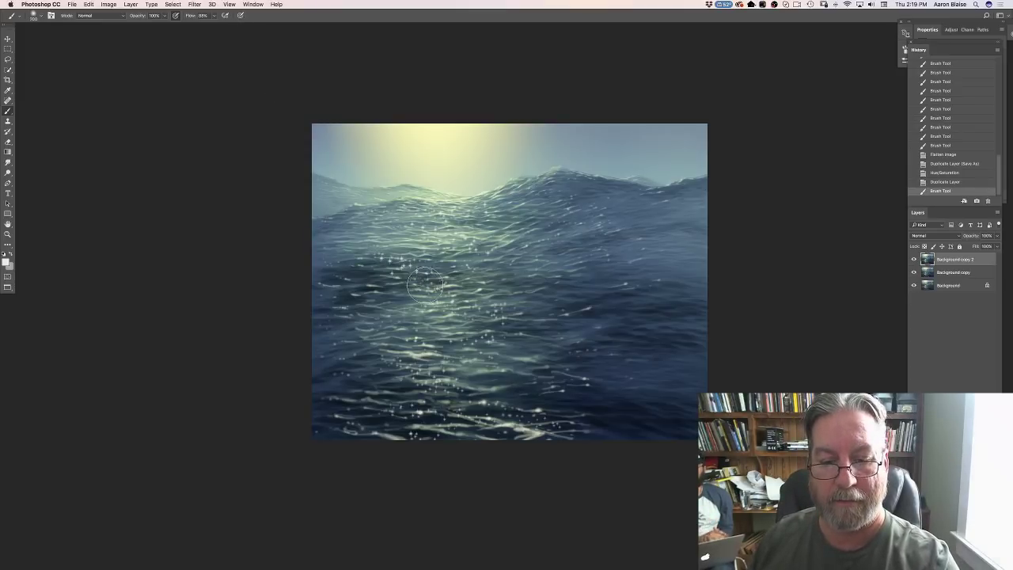
Step: Set the brush to 5% opacity in Color Dodge blend mode
{"action": "left_click", "coordinate": [165, 18]}
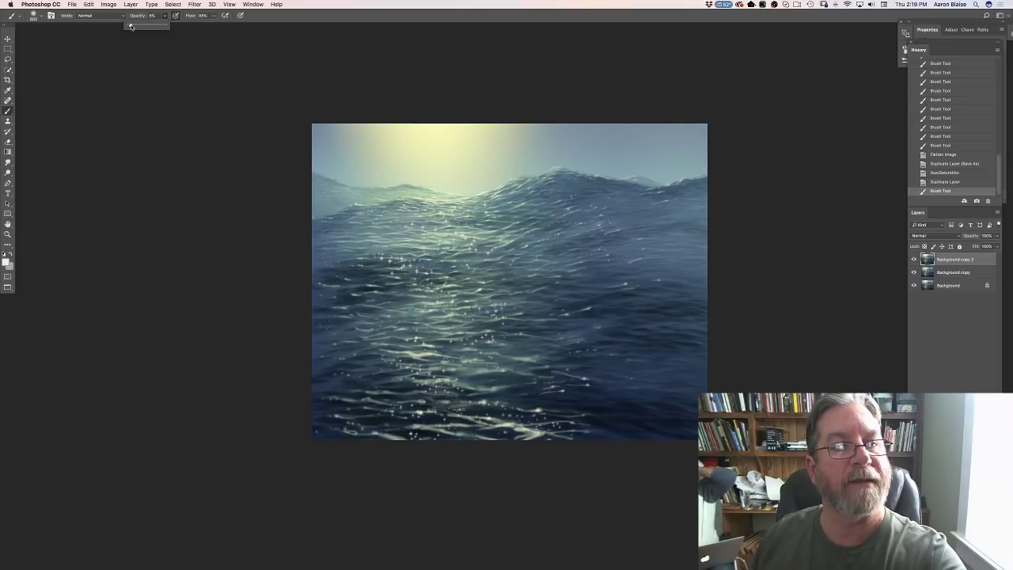
{"action": "left_click_drag", "start_coordinate": [133, 26], "coordinate": [132, 26]}
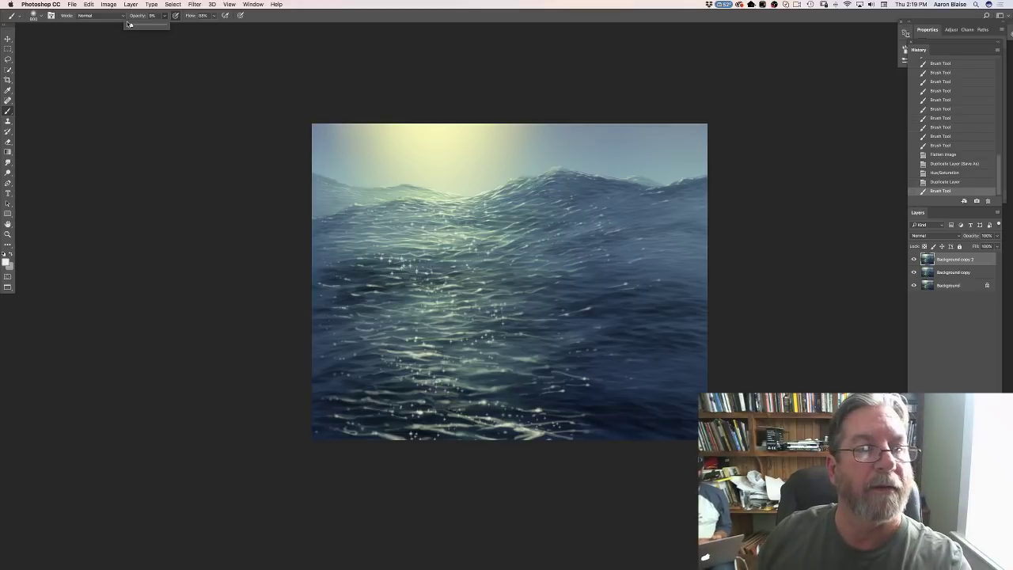
{"action": "left_click", "coordinate": [89, 16]}
{"action": "left_click", "coordinate": [84, 89]}
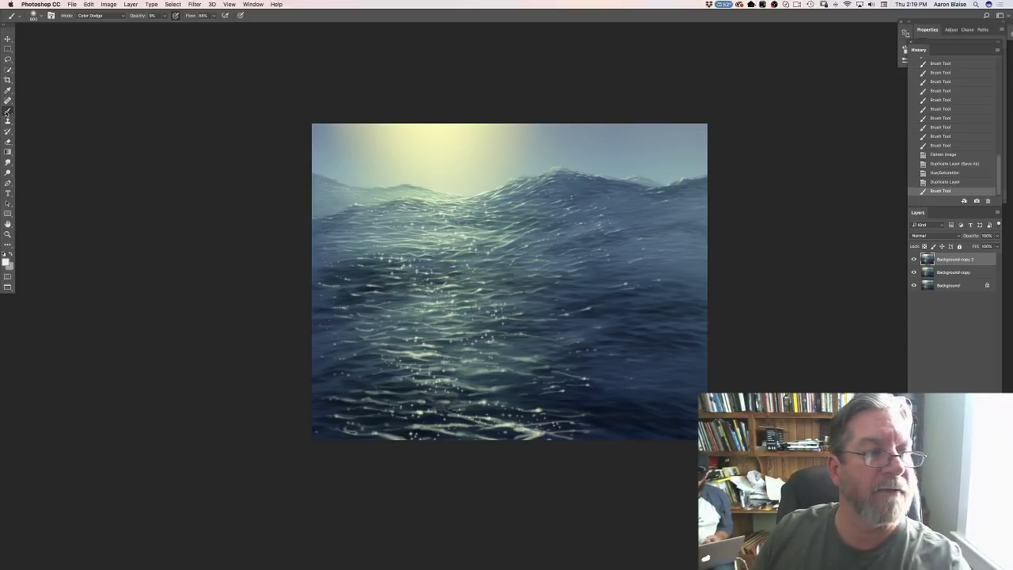
Step: Set the foreground colour to a pale warm yellow
{"action": "left_click", "coordinate": [6, 259]}
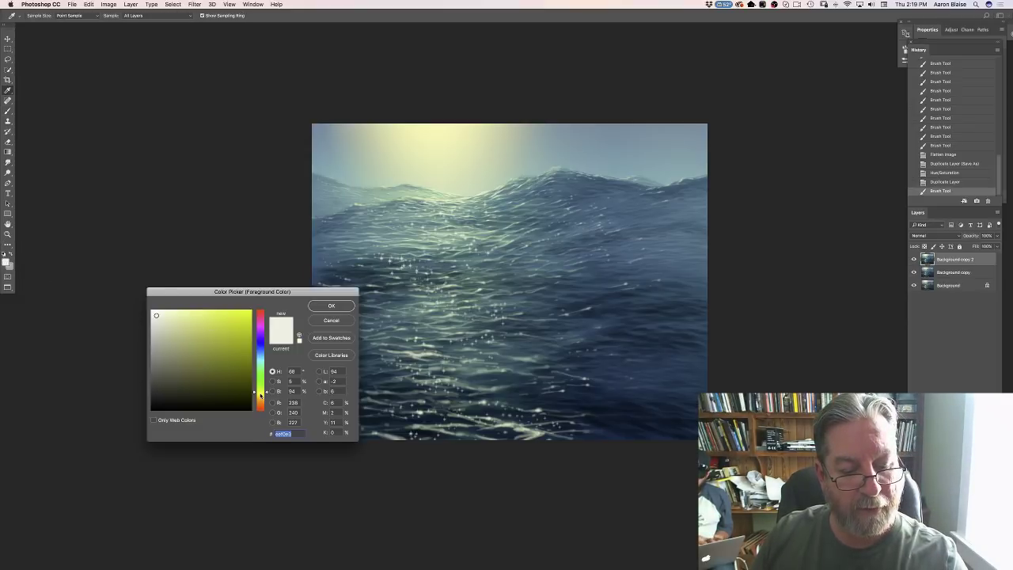
{"action": "left_click_drag", "start_coordinate": [260, 396], "coordinate": [260, 396]}
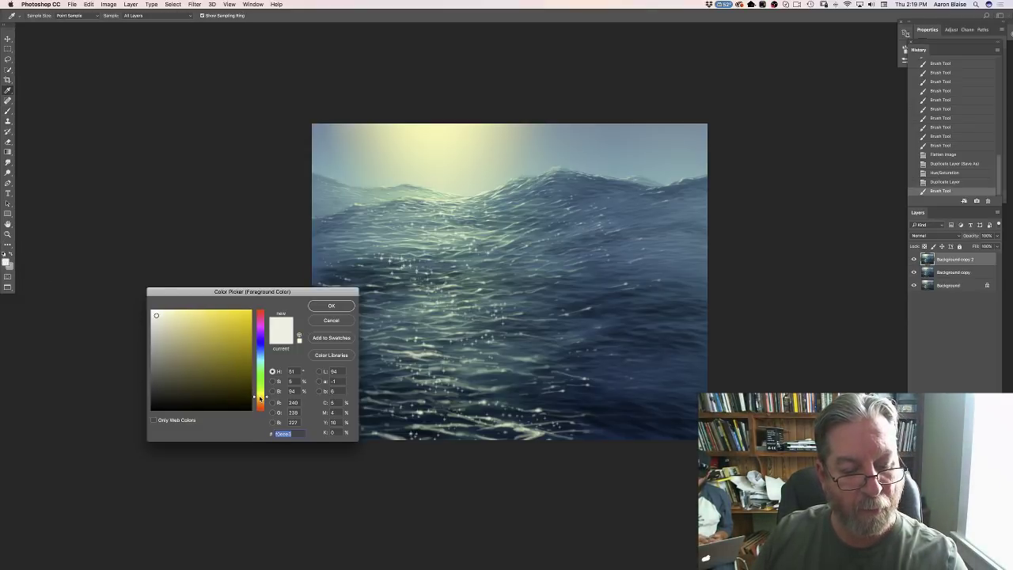
{"action": "left_click", "coordinate": [188, 311]}
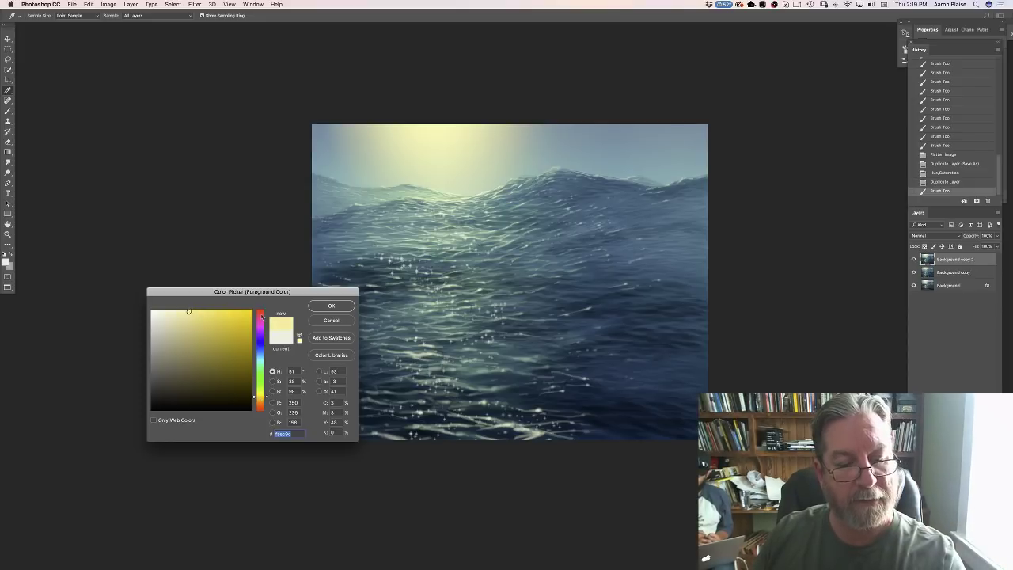
{"action": "left_click", "coordinate": [312, 306]}
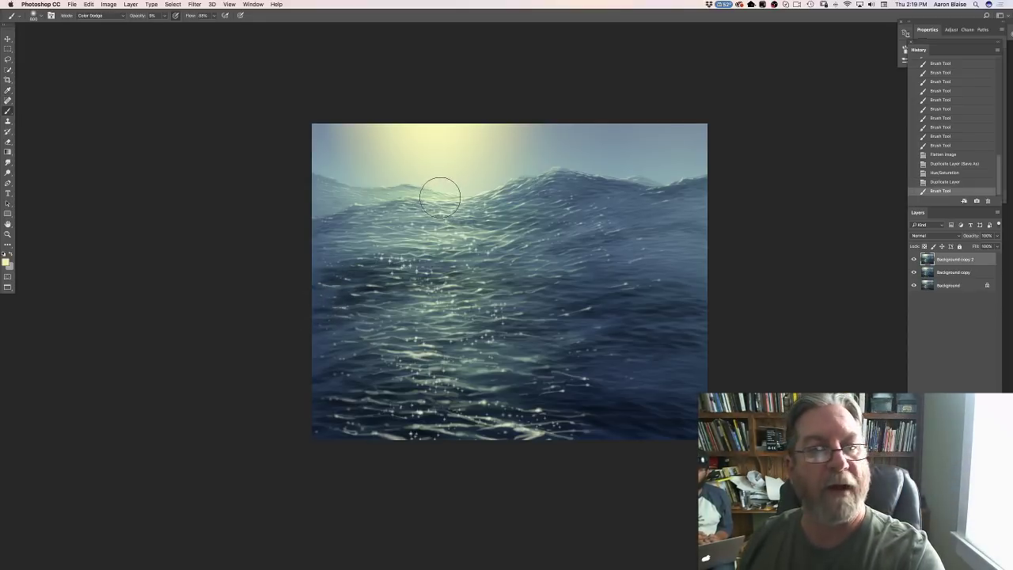
Step: Dodge-paint the sun glow along the distant wave crest and the glints in the lower water
{"action": "mouse_move", "coordinate": [444, 190]}
{"action": "left_mouse_down"}
{"action": "mouse_move", "coordinate": [454, 269]}
{"action": "mouse_move", "coordinate": [438, 198]}
{"action": "left_mouse_up"}
{"action": "mouse_move", "coordinate": [438, 190]}
{"action": "left_mouse_down"}
{"action": "mouse_move", "coordinate": [443, 210]}
{"action": "mouse_move", "coordinate": [446, 199]}
{"action": "mouse_move", "coordinate": [425, 197]}
{"action": "mouse_move", "coordinate": [443, 212]}
{"action": "mouse_move", "coordinate": [452, 199]}
{"action": "mouse_move", "coordinate": [402, 190]}
{"action": "left_mouse_up"}
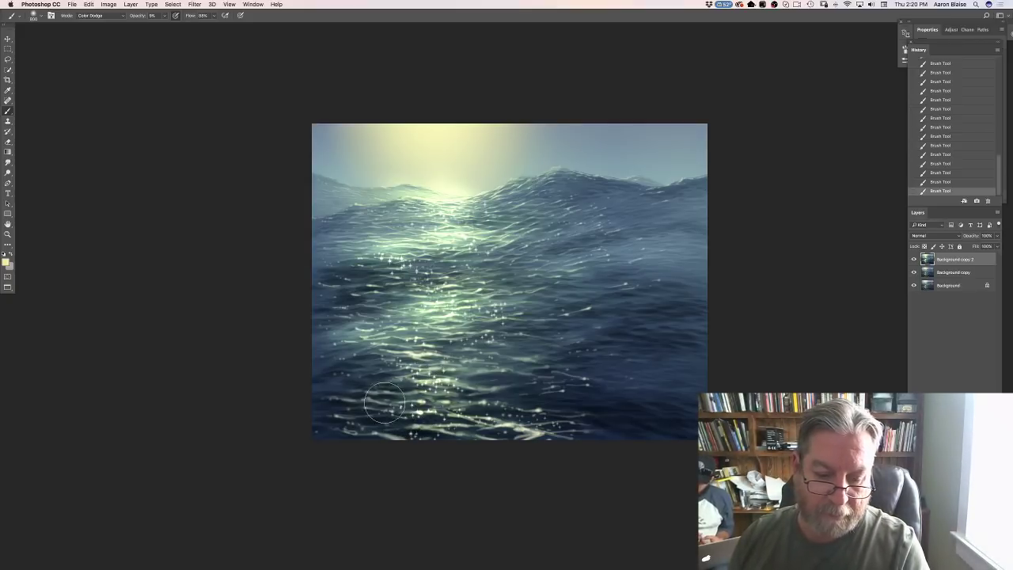
{"action": "mouse_move", "coordinate": [552, 383]}
{"action": "left_mouse_down"}
{"action": "mouse_move", "coordinate": [593, 387]}
{"action": "mouse_move", "coordinate": [554, 384]}
{"action": "left_mouse_up"}
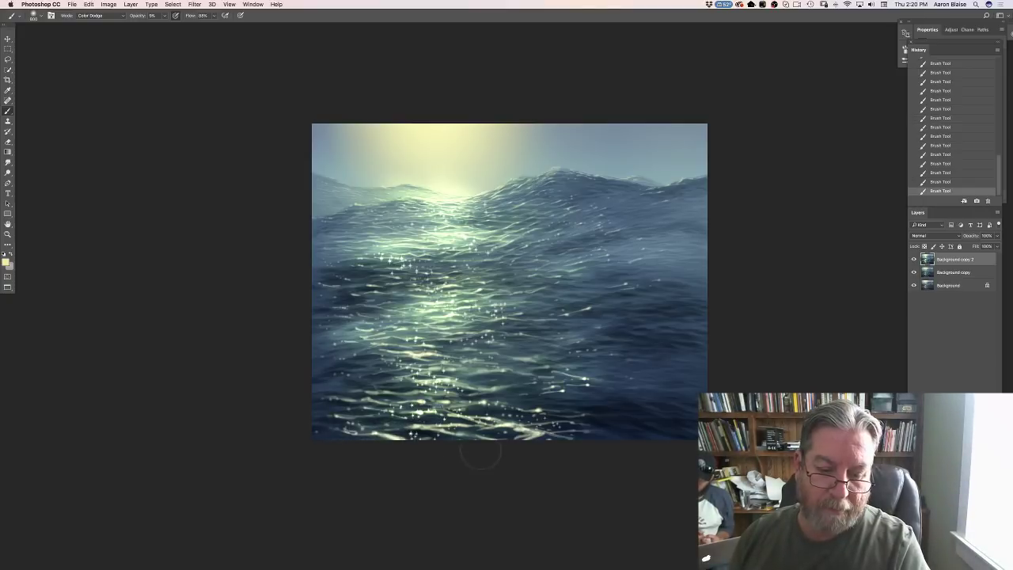
{"action": "mouse_move", "coordinate": [499, 448]}
{"action": "left_mouse_down"}
{"action": "mouse_move", "coordinate": [549, 434]}
{"action": "mouse_move", "coordinate": [530, 431]}
{"action": "mouse_move", "coordinate": [588, 455]}
{"action": "left_mouse_up"}
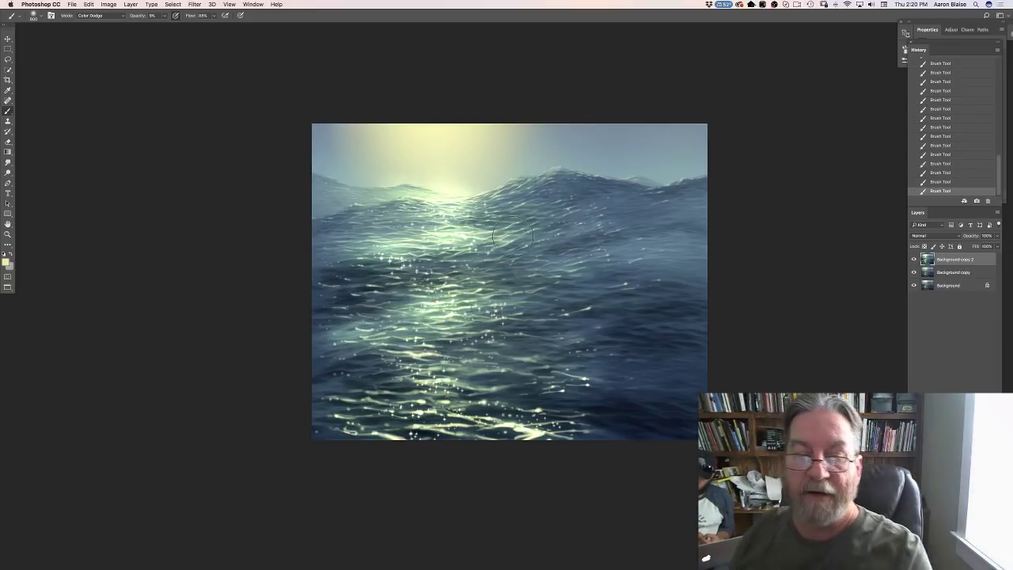
{"action": "key", "text": "super+minus"}
{"action": "key", "text": "super+minus"}
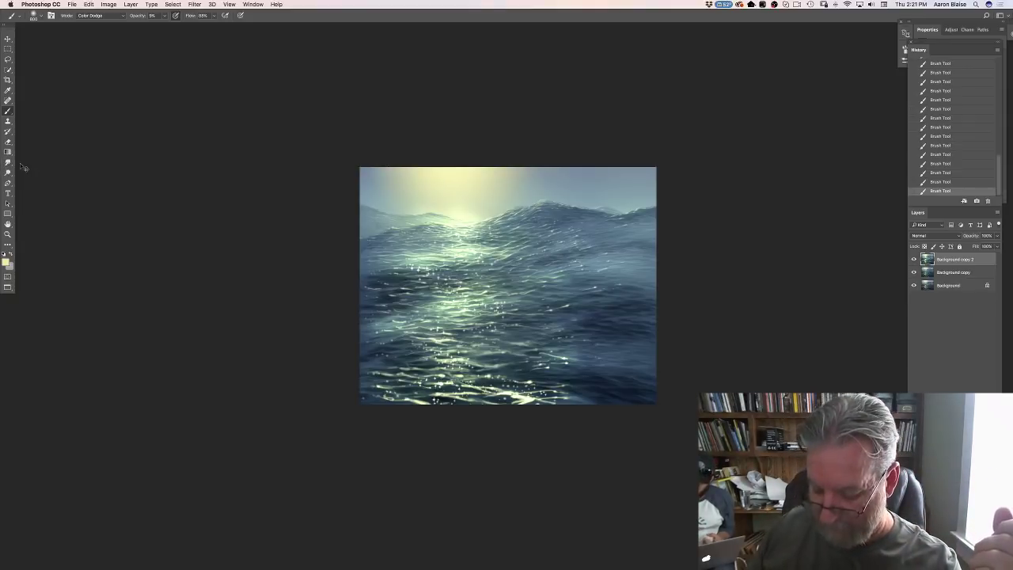
Step: Brighten the sun glow in the sky and paint a brighter reflection streak below it
{"action": "key", "text": "super+equal"}
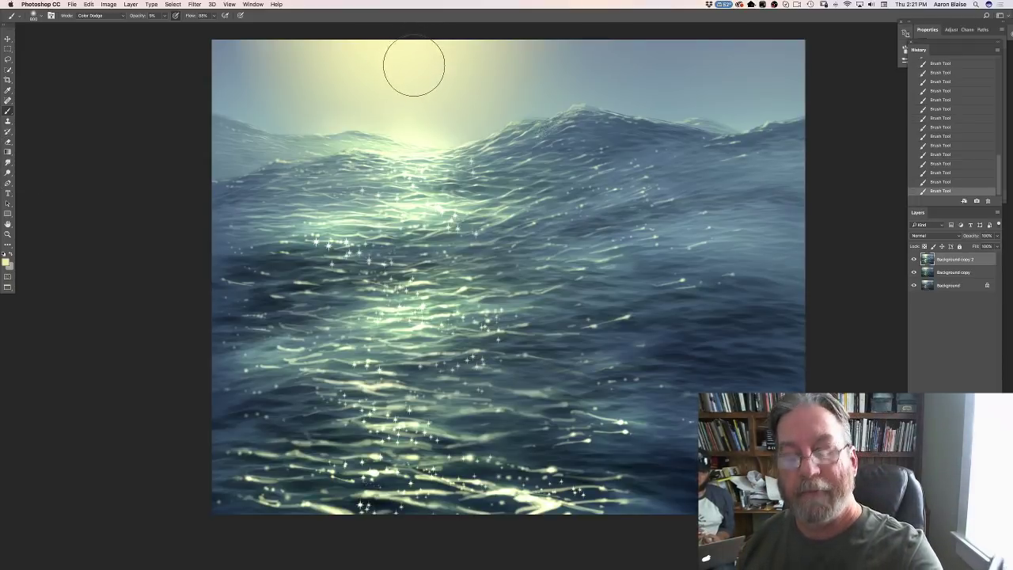
{"action": "key", "text": "super+minus"}
{"action": "key", "text": "super+minus"}
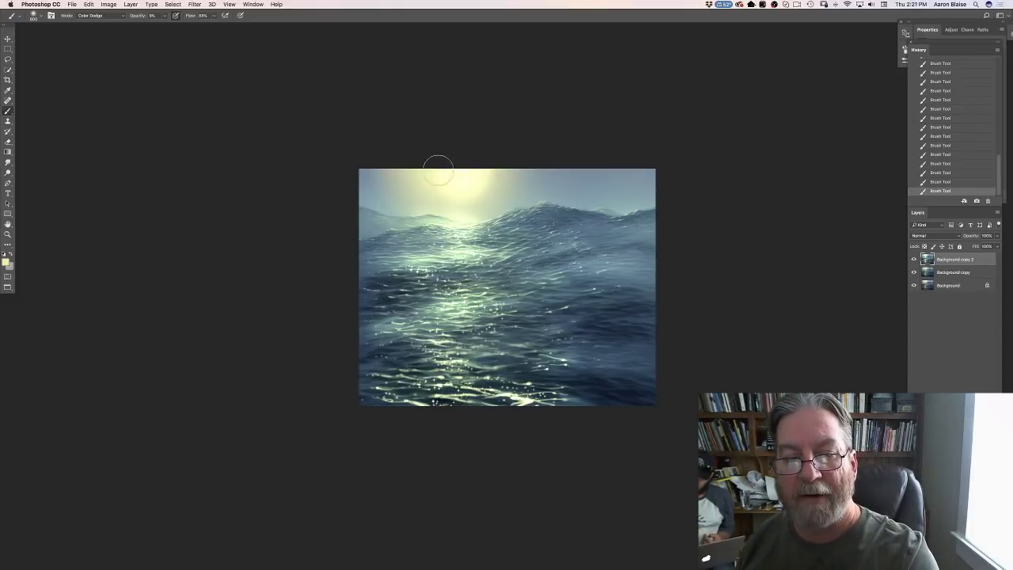
{"action": "left_click_drag", "start_coordinate": [438, 170], "coordinate": [407, 154]}
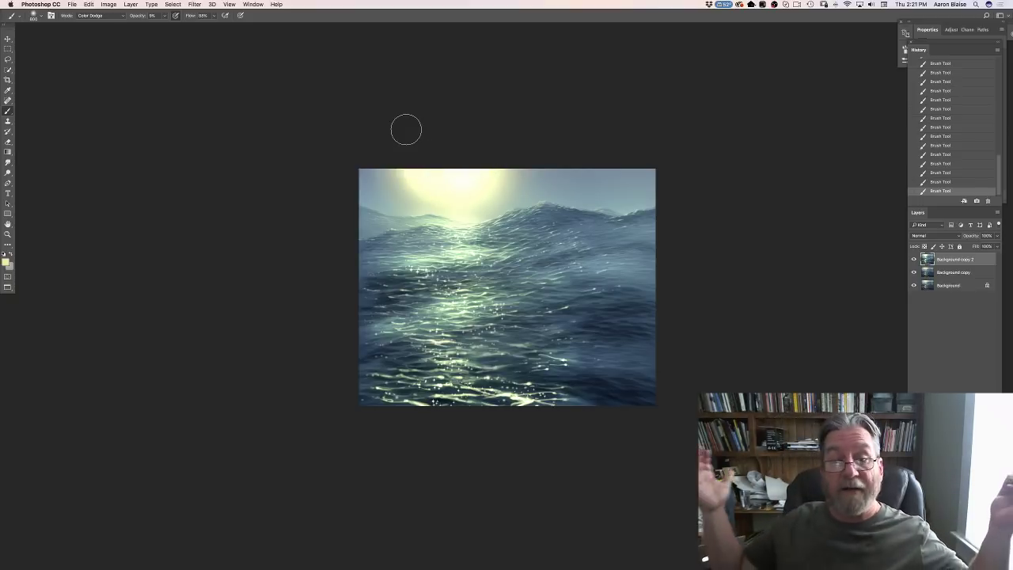
{"action": "key", "text": "super+equal"}
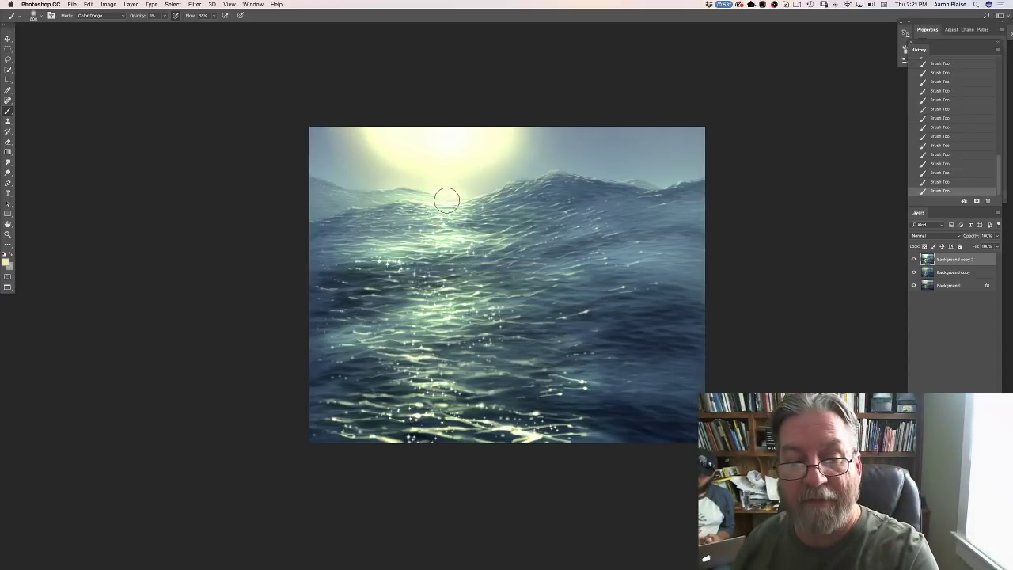
{"action": "mouse_move", "coordinate": [428, 212]}
{"action": "left_mouse_down"}
{"action": "mouse_move", "coordinate": [424, 205]}
{"action": "mouse_move", "coordinate": [440, 212]}
{"action": "mouse_move", "coordinate": [458, 242]}
{"action": "mouse_move", "coordinate": [444, 247]}
{"action": "left_mouse_up"}
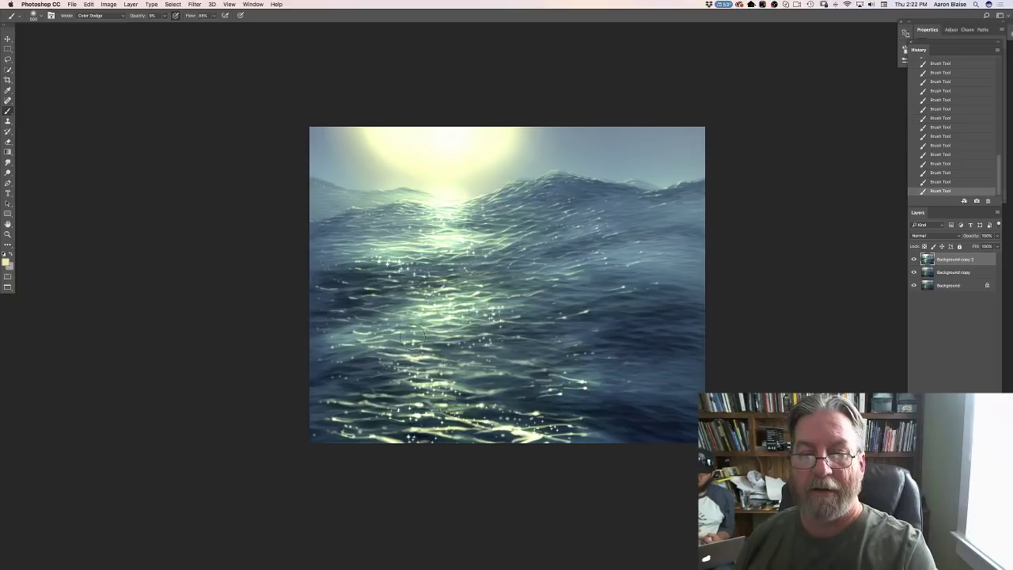
{"action": "key", "text": "super+minus"}
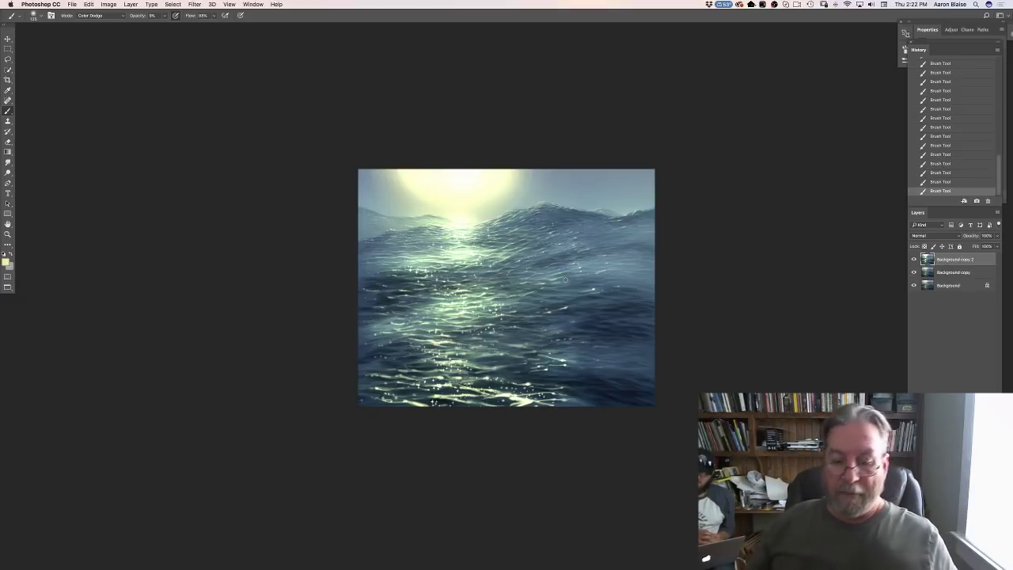
Step: Resize the brush and brighten the sparkles along the bottom of the water
{"action": "key", "text": "bracketright"}
{"action": "key", "text": "bracketright"}
{"action": "key", "text": "bracketright"}
{"action": "key", "text": "bracketright"}
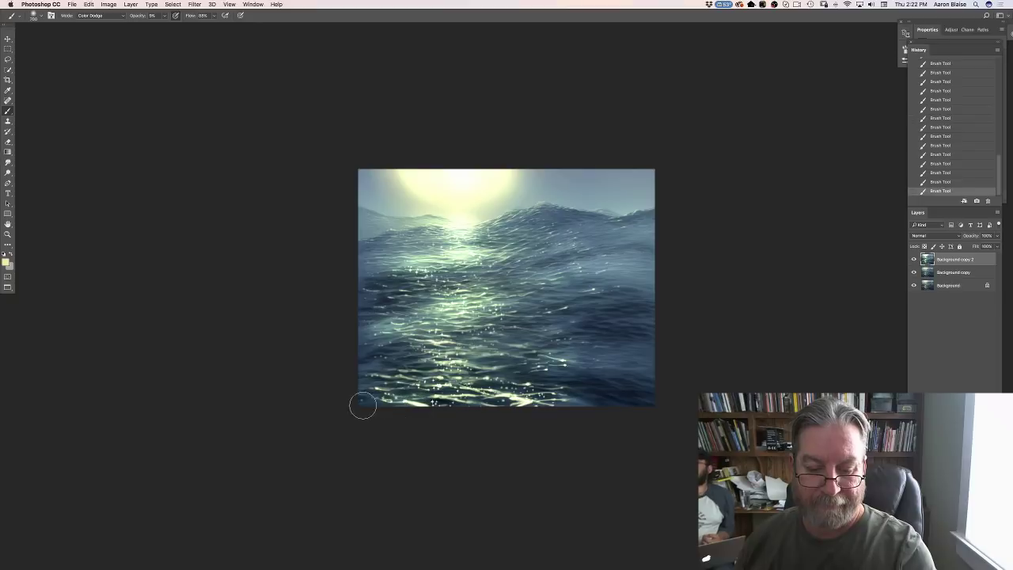
{"action": "key", "text": "bracketleft"}
{"action": "key", "text": "bracketleft"}
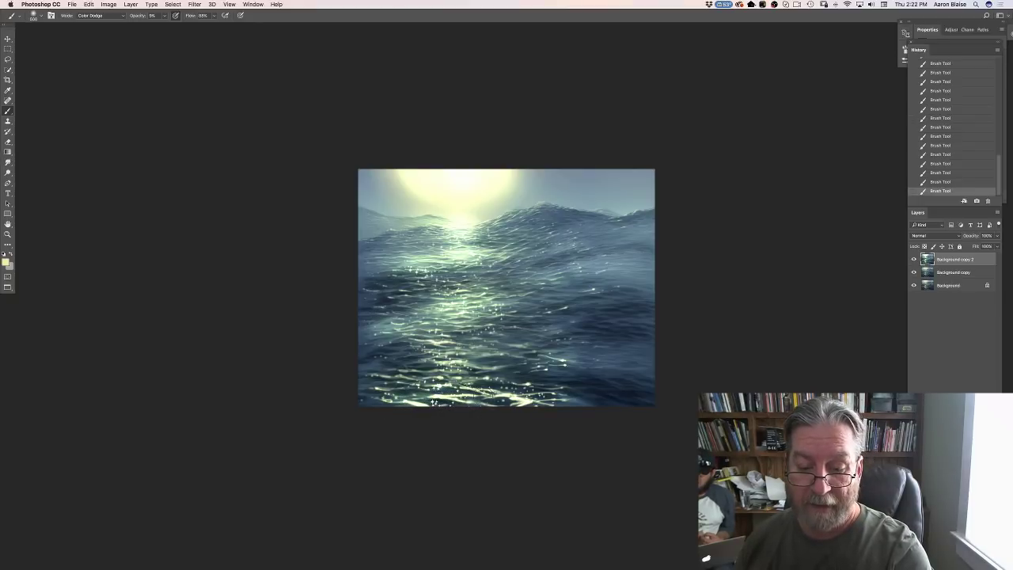
{"action": "mouse_move", "coordinate": [491, 393]}
{"action": "left_mouse_down"}
{"action": "mouse_move", "coordinate": [524, 403]}
{"action": "mouse_move", "coordinate": [499, 382]}
{"action": "mouse_move", "coordinate": [451, 372]}
{"action": "mouse_move", "coordinate": [360, 379]}
{"action": "mouse_move", "coordinate": [494, 371]}
{"action": "left_mouse_up"}
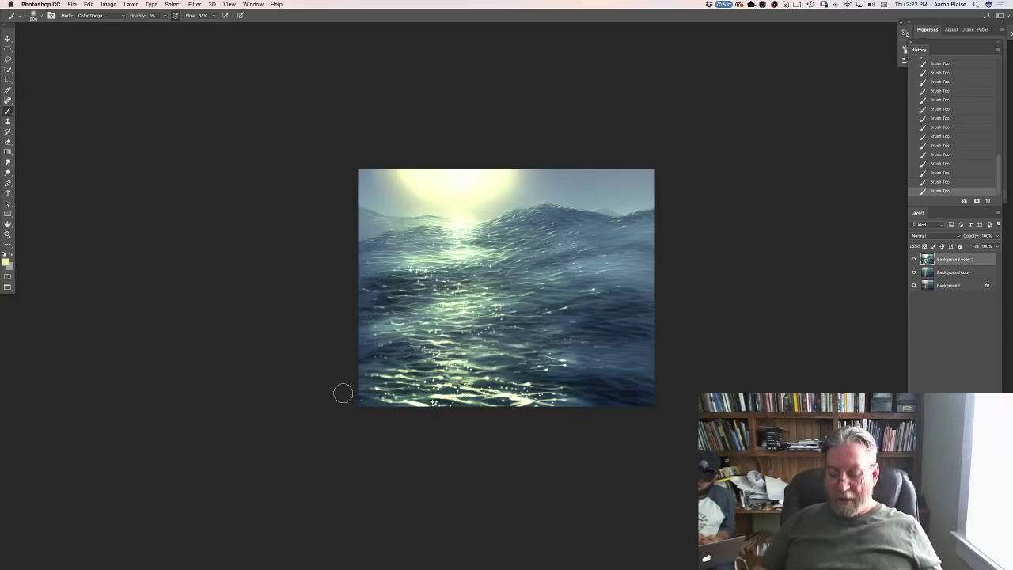
{"action": "key", "text": "super+0"}
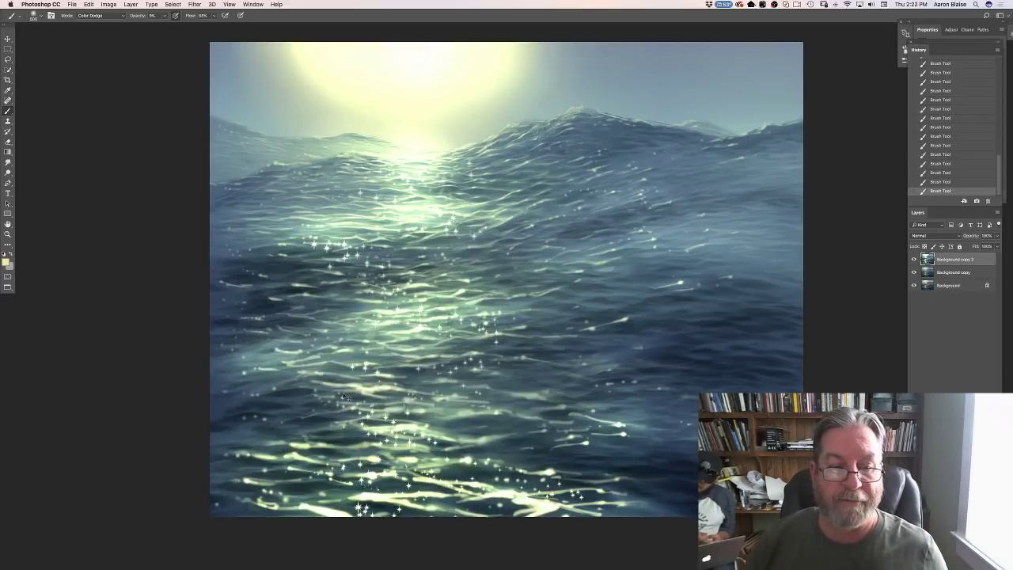
{"action": "key", "text": "super+minus"}
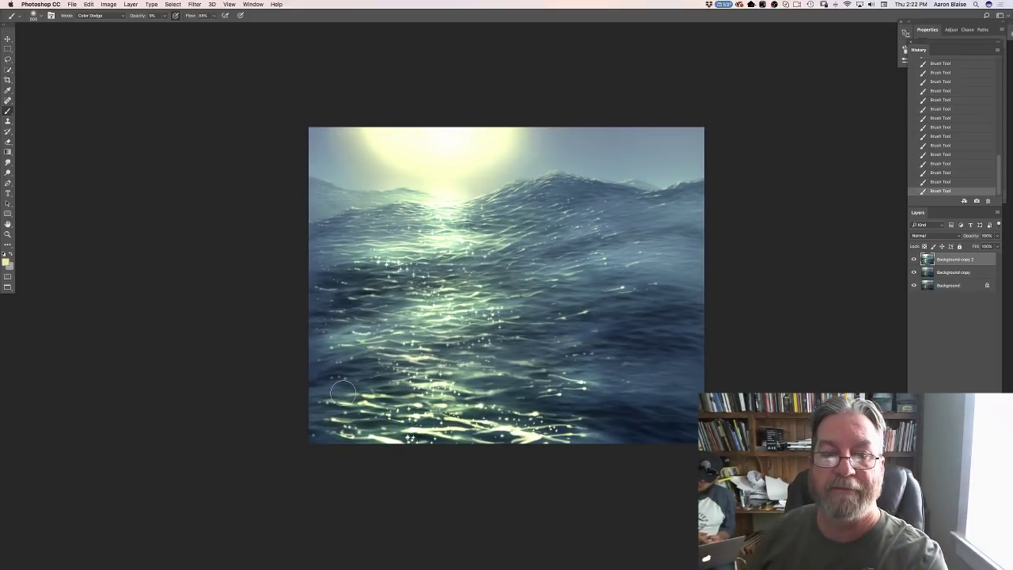
Step: Flip the canvas horizontally and crop its left side to make the painting square
{"action": "left_click", "coordinate": [108, 4]}
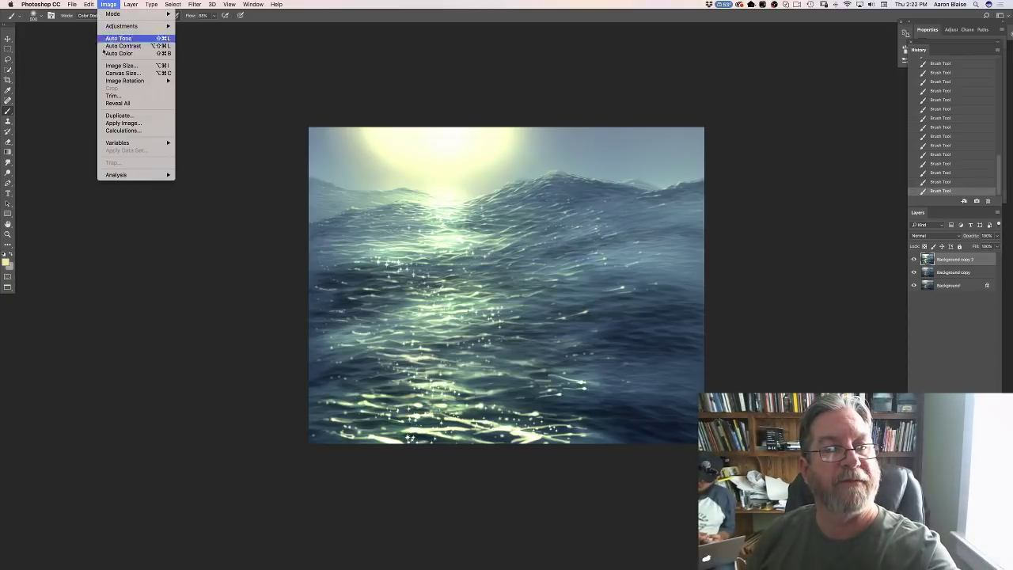
{"action": "mouse_move", "coordinate": [131, 81]}
{"action": "left_click", "coordinate": [198, 119]}
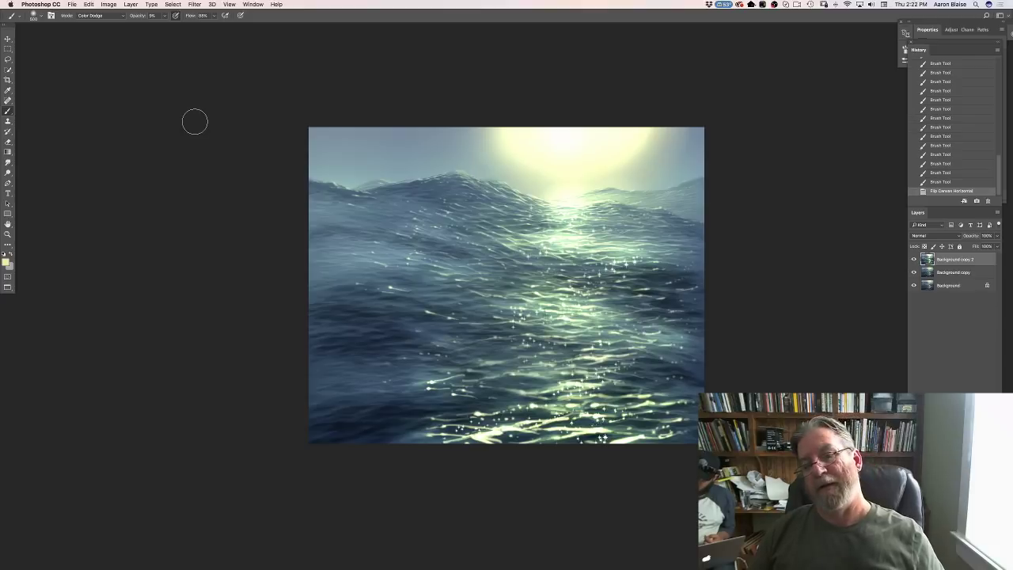
{"action": "key", "text": "c"}
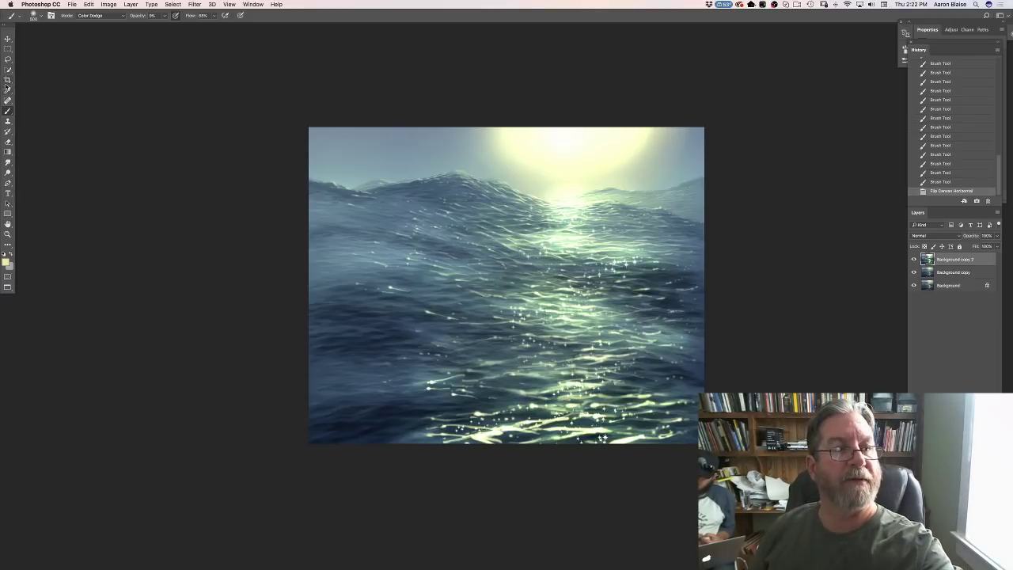
{"action": "left_click_drag", "start_coordinate": [309, 285], "coordinate": [340, 286]}
{"action": "key", "text": "Return"}
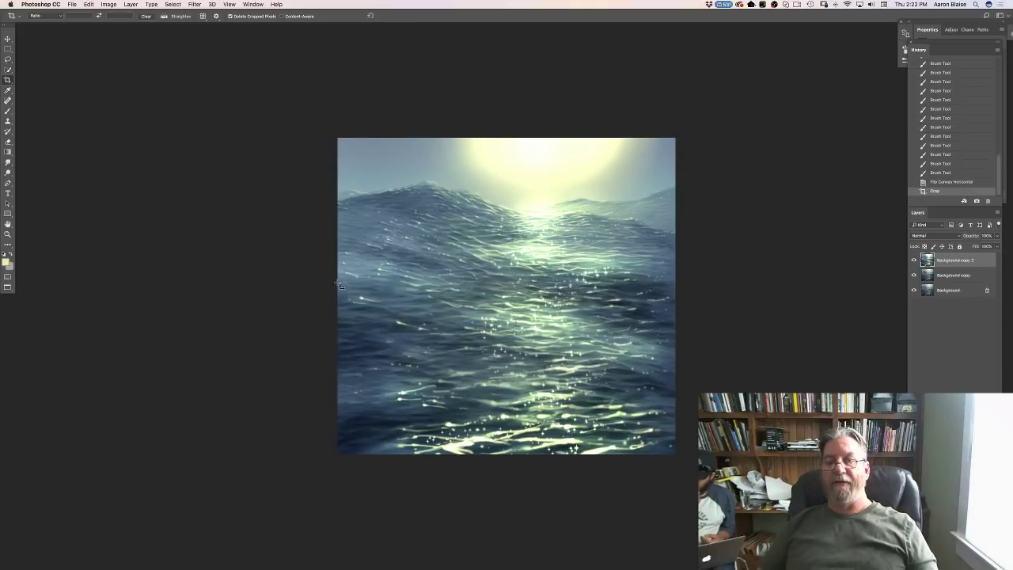
Step: Flip the canvas horizontally back to its original orientation
{"action": "left_click", "coordinate": [108, 4]}
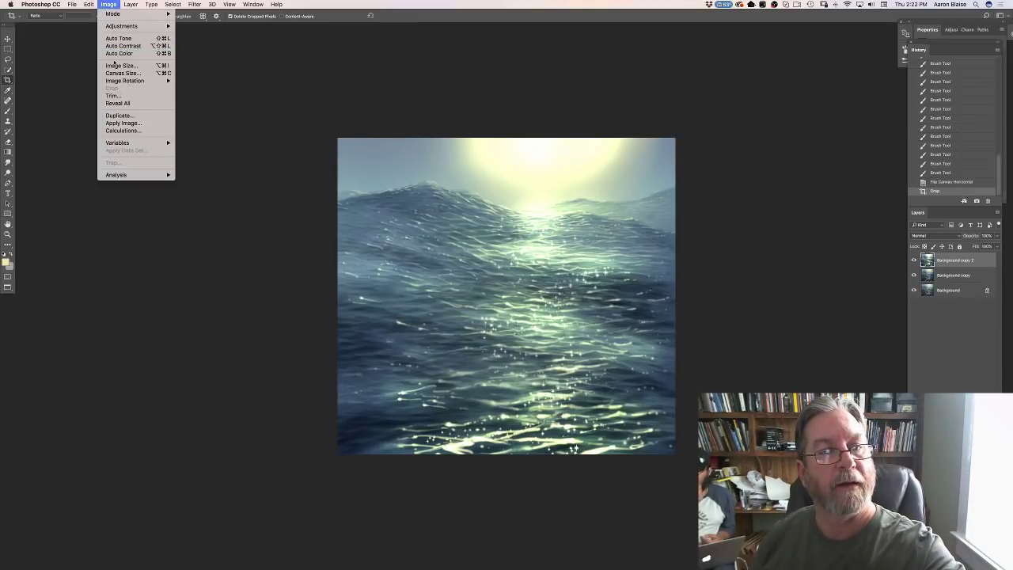
{"action": "mouse_move", "coordinate": [142, 81]}
{"action": "left_click", "coordinate": [195, 116]}
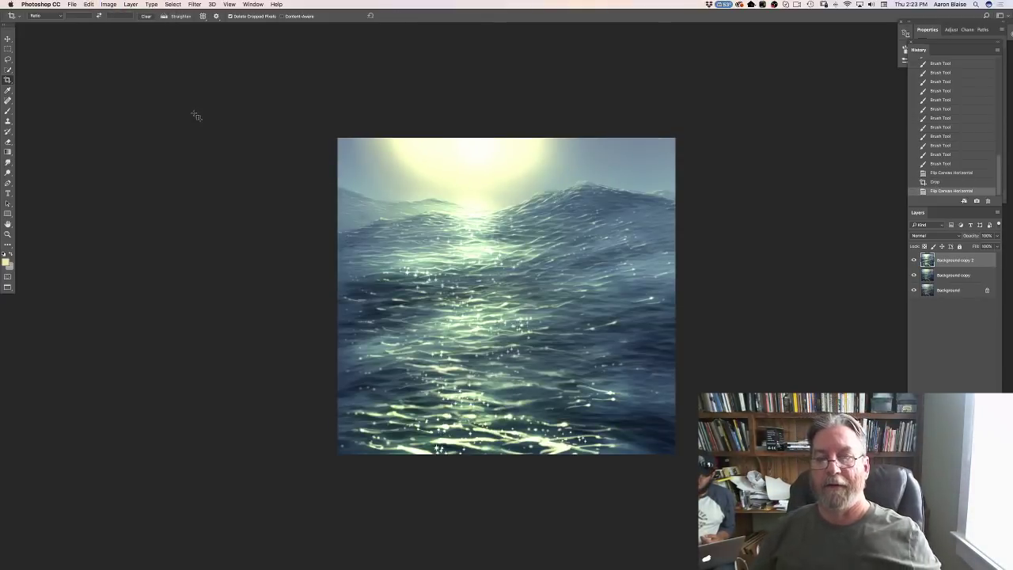
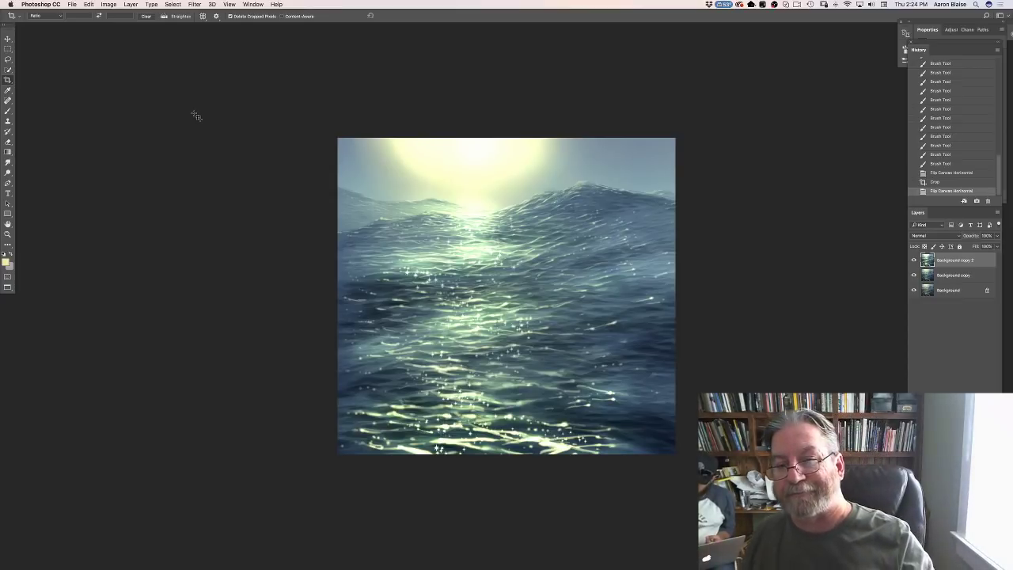
Step: Adjust the zoom on the ocean painting and add an empty Layer 1 on top of the stack
{"action": "key", "text": "super"}
{"action": "key", "text": "super+y"}
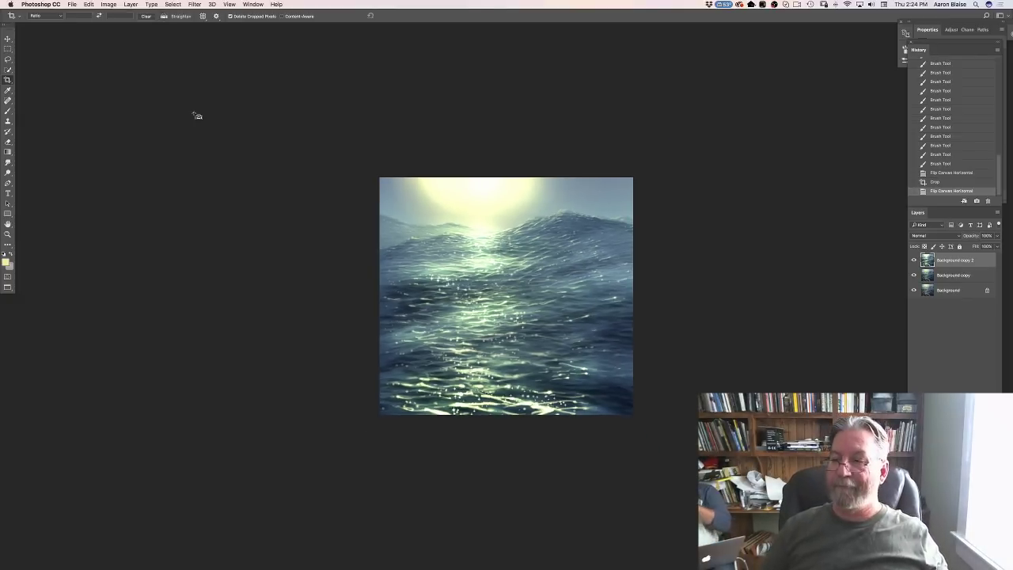
{"action": "key", "text": "super+y"}
{"action": "key", "text": "super+equal"}
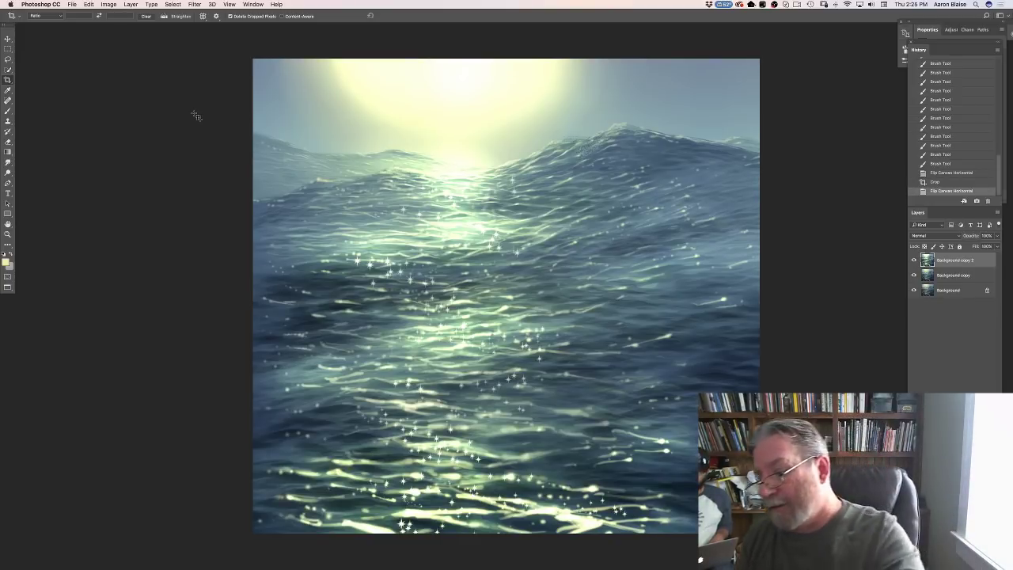
{"action": "key", "text": "super+shift+alt+n"}
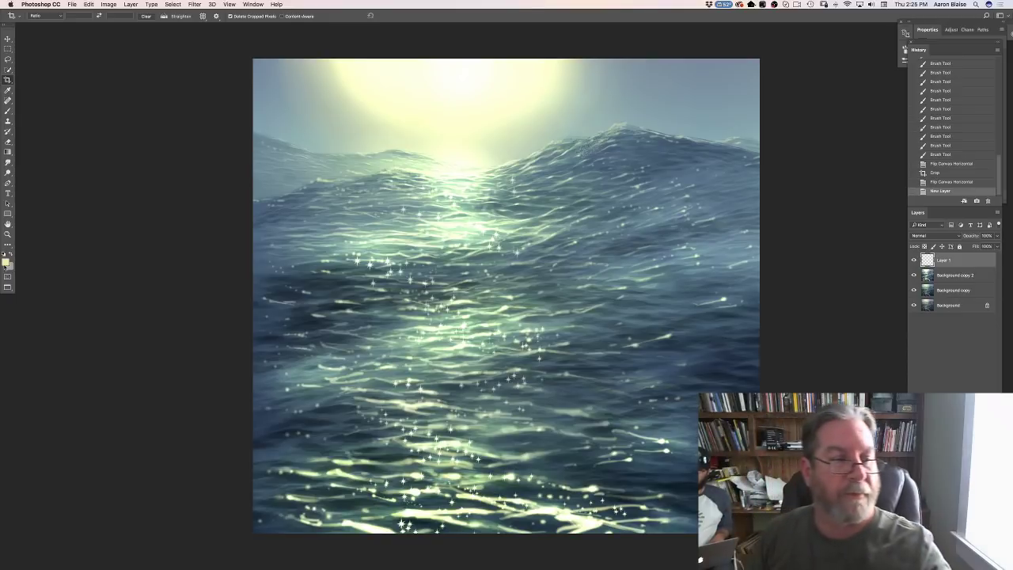
Step: Set the foreground colour to a muted greyish blue (RGB 114/136/156)
{"action": "left_click", "coordinate": [6, 263]}
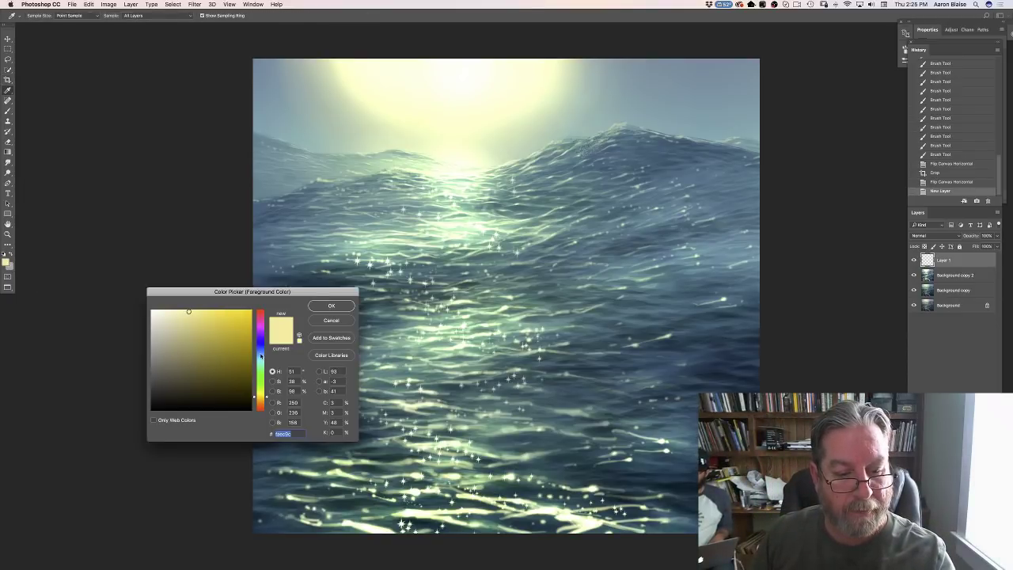
{"action": "left_click", "coordinate": [260, 356]}
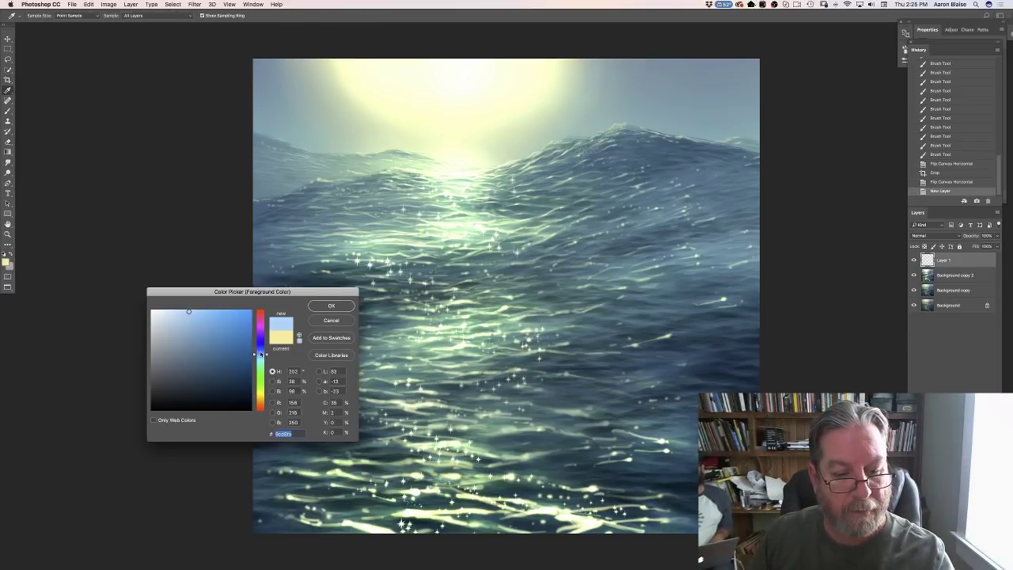
{"action": "left_click_drag", "start_coordinate": [261, 353], "coordinate": [262, 351]}
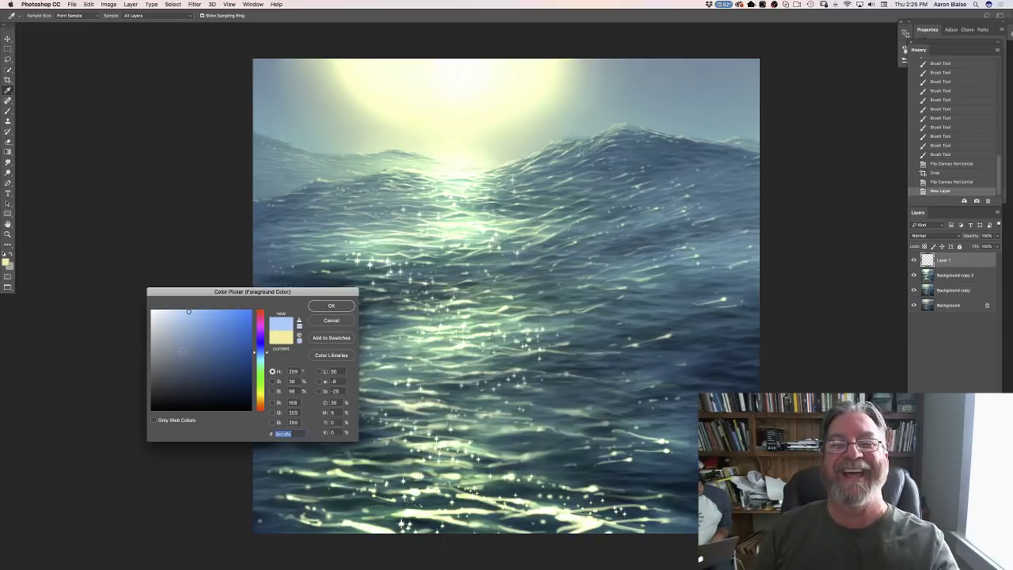
{"action": "left_click", "coordinate": [178, 348]}
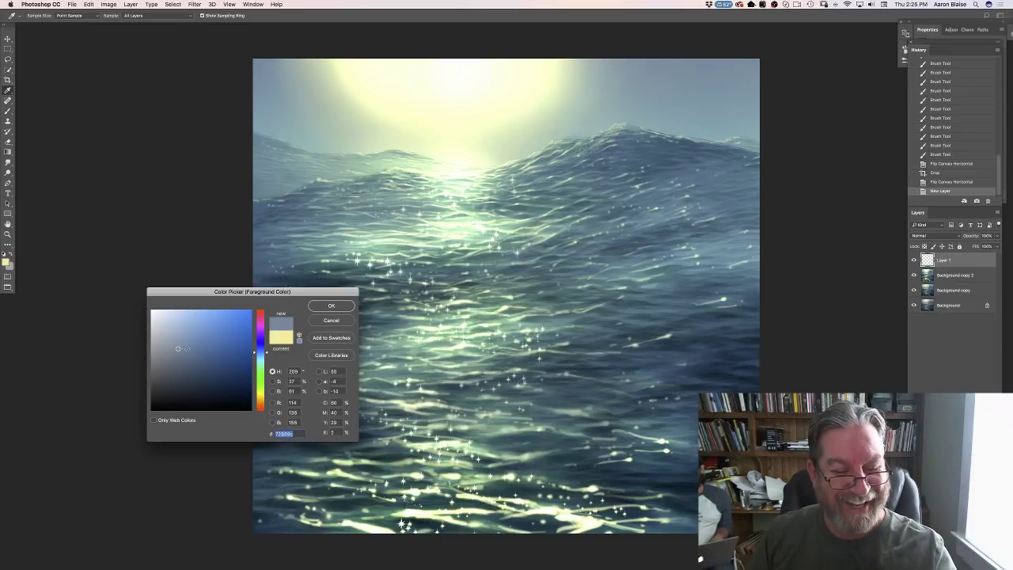
{"action": "left_click", "coordinate": [331, 306]}
Step: Fill Layer 1 with the flat greyish blue using the Paint Bucket tool, then pick the Brush
{"action": "left_click", "coordinate": [8, 152]}
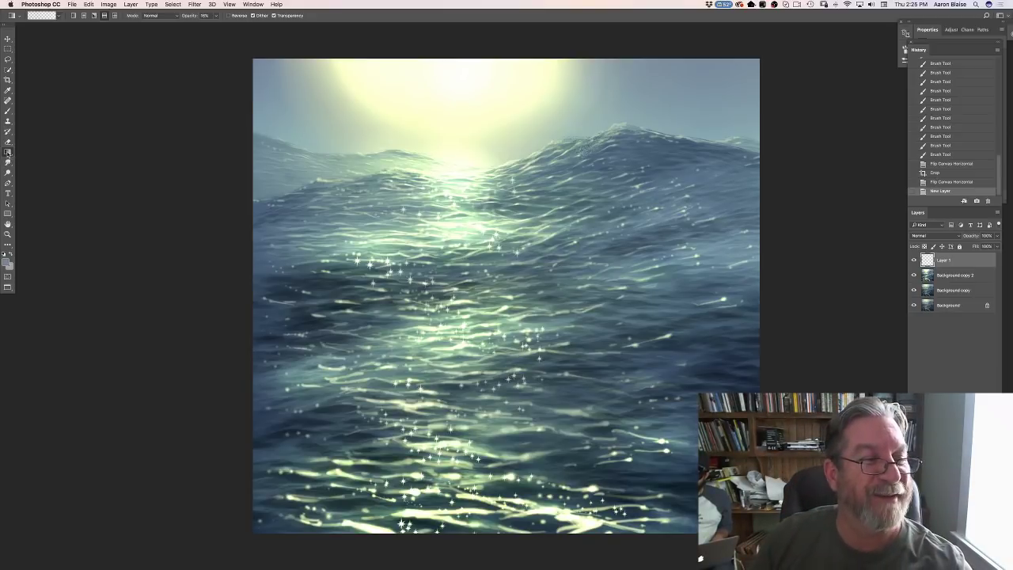
{"action": "left_click", "coordinate": [8, 152]}
{"action": "left_click", "coordinate": [32, 162]}
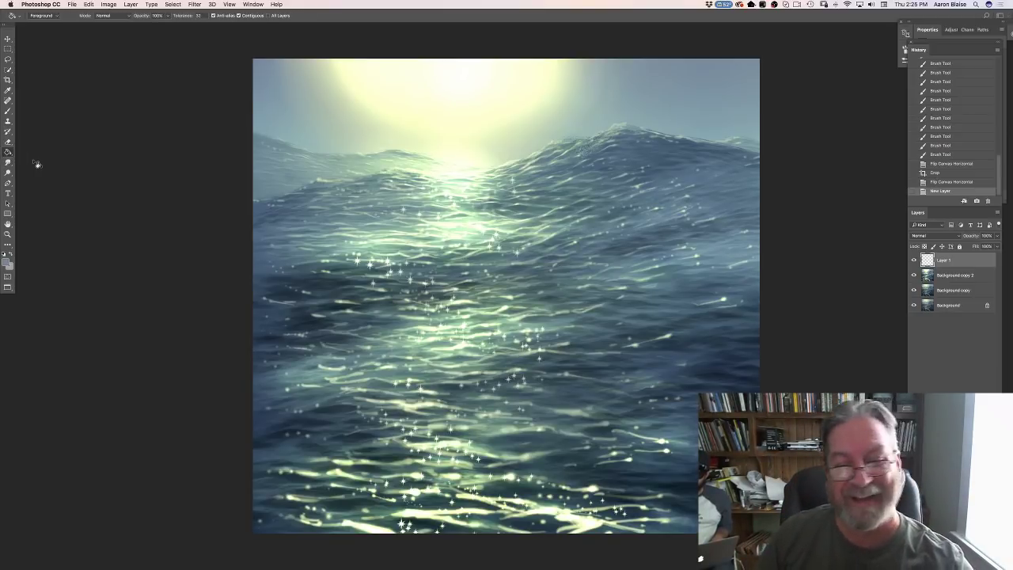
{"action": "left_click", "coordinate": [475, 395]}
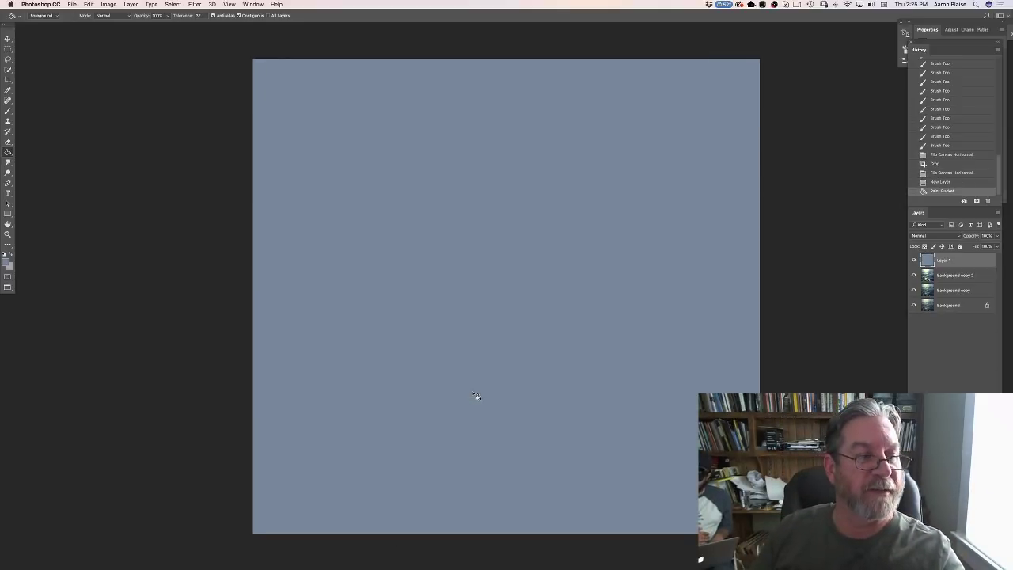
{"action": "left_click", "coordinate": [7, 264]}
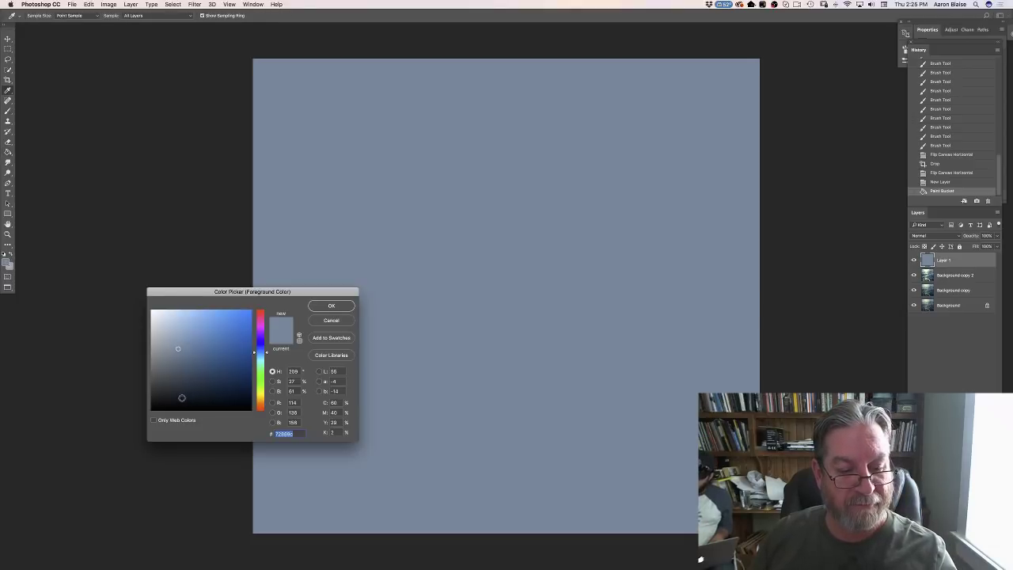
{"action": "key", "text": "Return"}
{"action": "key", "text": "b"}
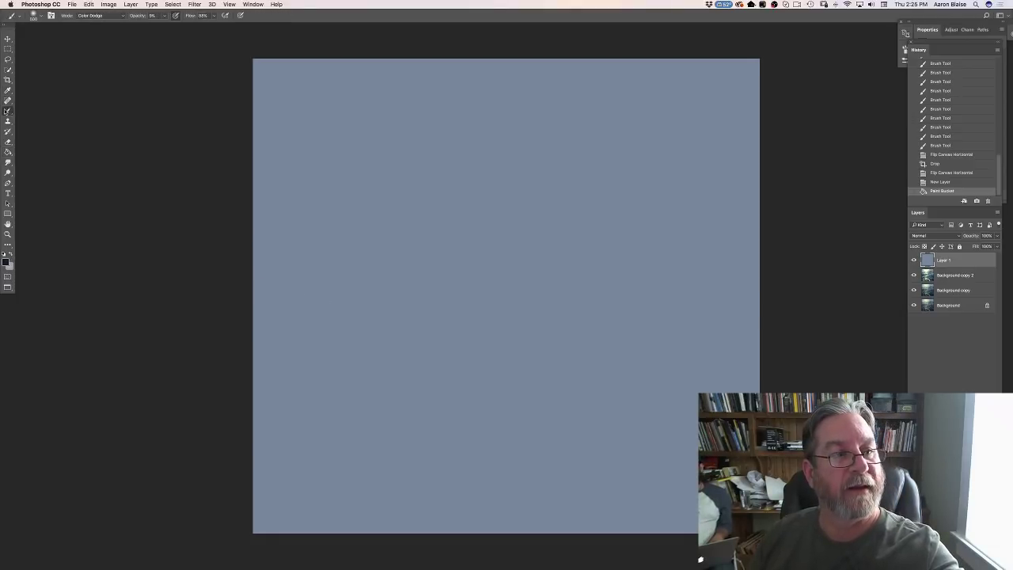
Step: Choose a streak brush from the presets and try a faint stroke on the blue layer
{"action": "left_click", "coordinate": [37, 15]}
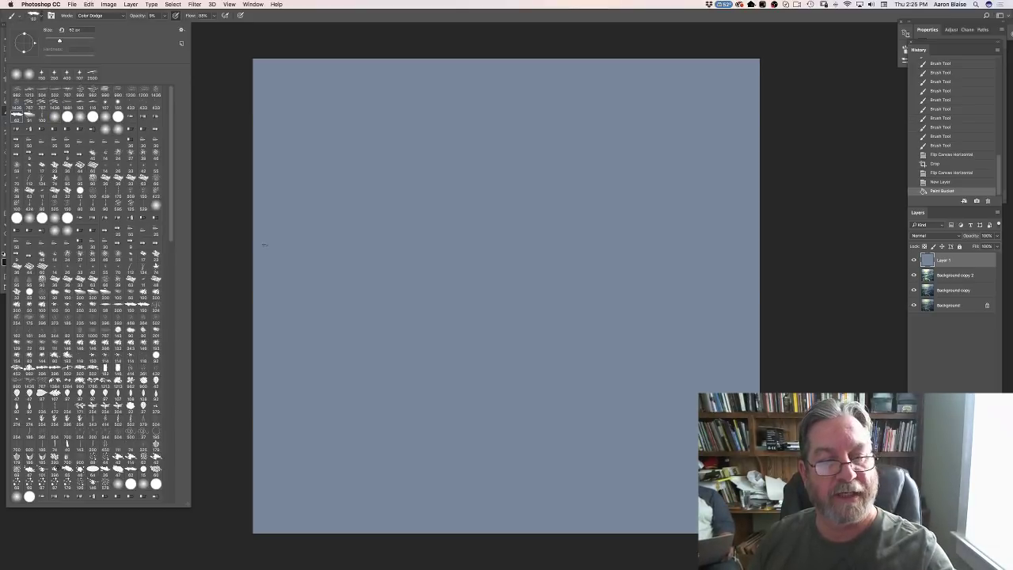
{"action": "left_click", "coordinate": [410, 238]}
{"action": "left_click", "coordinate": [411, 242]}
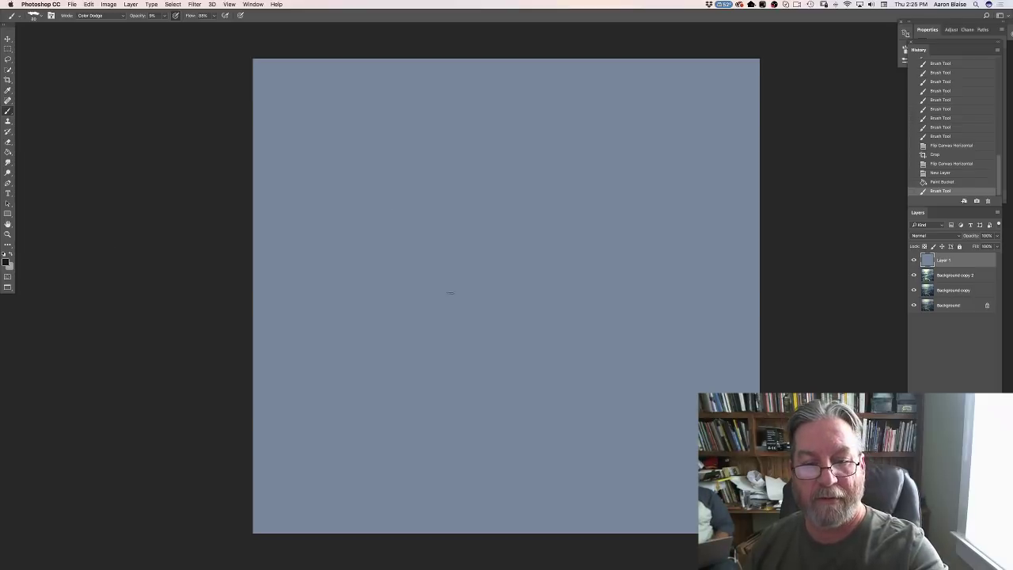
{"action": "left_click", "coordinate": [409, 250]}
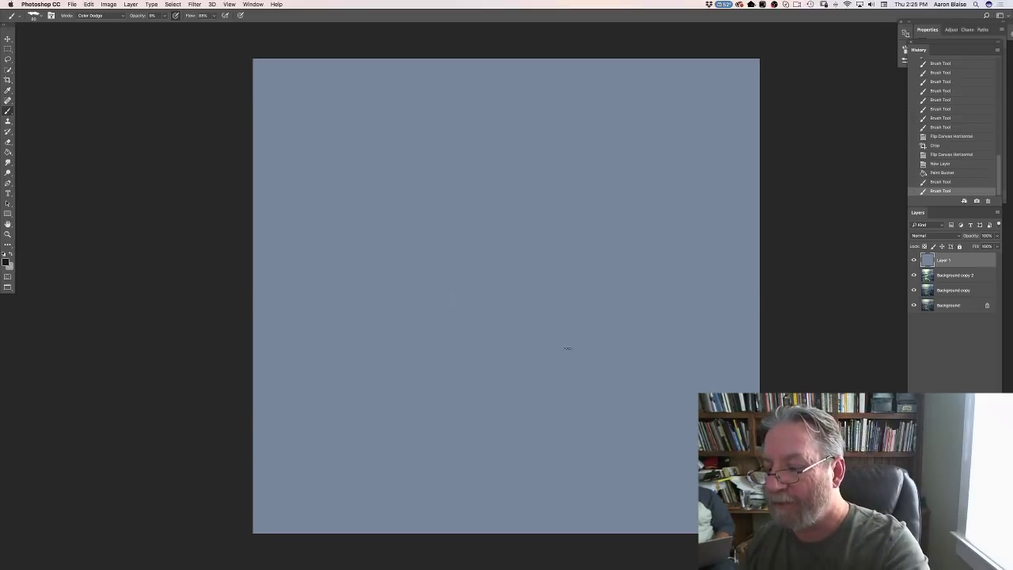
Step: Add Layer 2 and set the brush to Normal mode at 100% opacity
{"action": "key", "text": "super+alt+shift+n"}
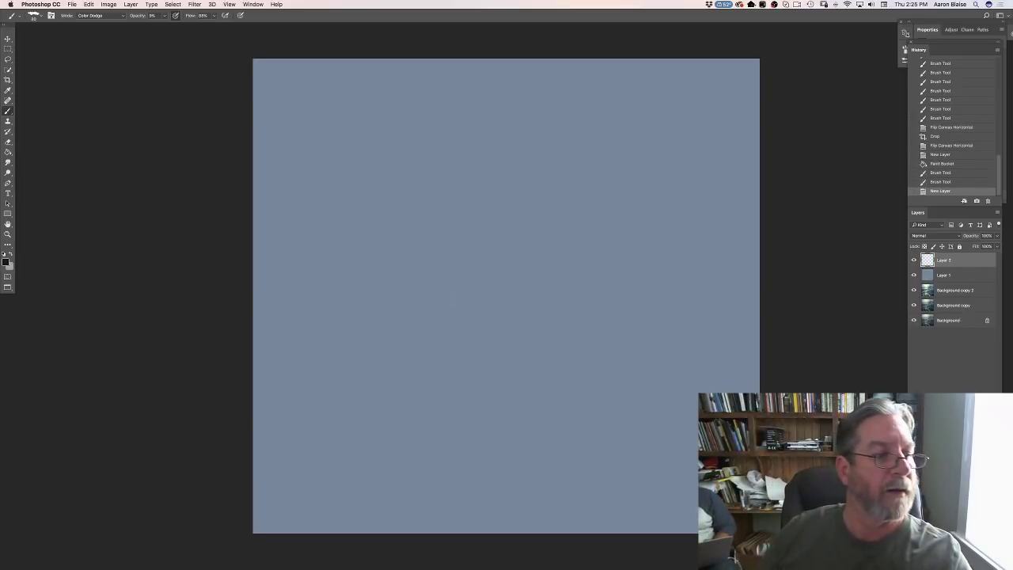
{"action": "left_click", "coordinate": [94, 17]}
{"action": "left_click", "coordinate": [81, 9]}
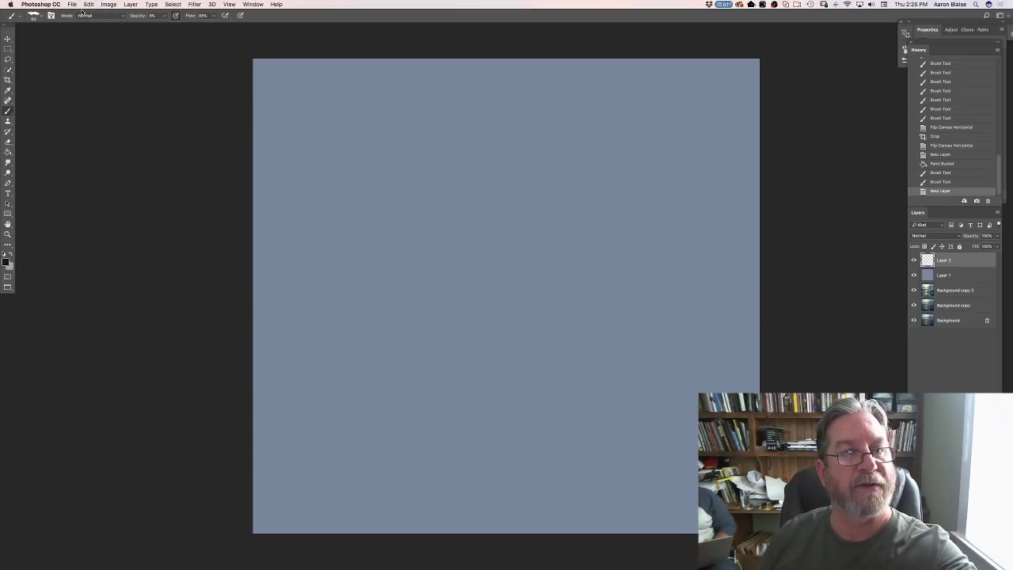
{"action": "left_click", "coordinate": [165, 16]}
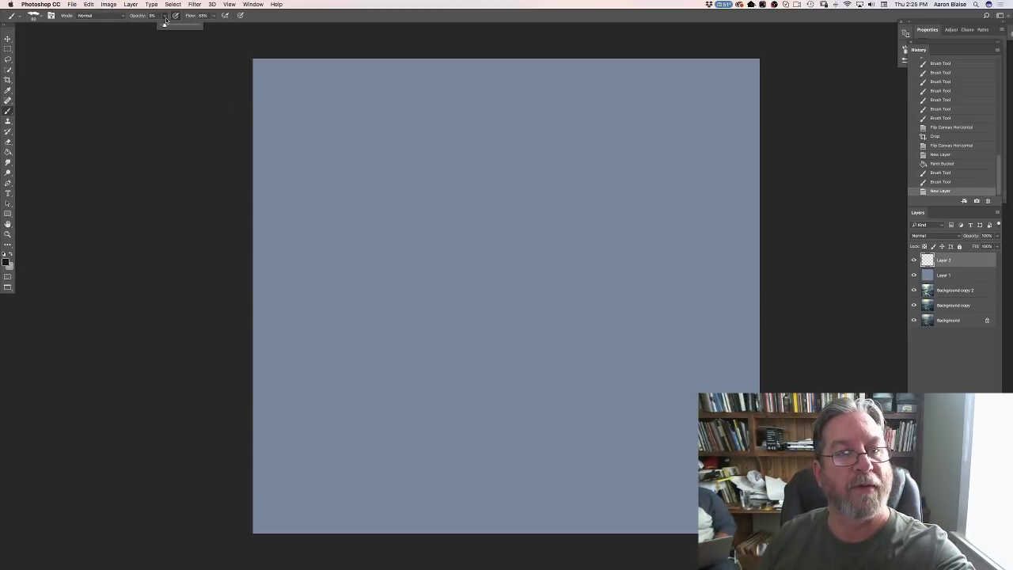
{"action": "left_click", "coordinate": [242, 95]}
Step: Paint vertical and diagonal dark test streaks near the top centre
{"action": "left_click_drag", "start_coordinate": [467, 166], "coordinate": [511, 311]}
{"action": "mouse_move", "coordinate": [485, 196]}
{"action": "left_mouse_down"}
{"action": "mouse_move", "coordinate": [476, 261]}
{"action": "mouse_move", "coordinate": [462, 271]}
{"action": "left_mouse_up"}
{"action": "key", "text": "super+plus"}
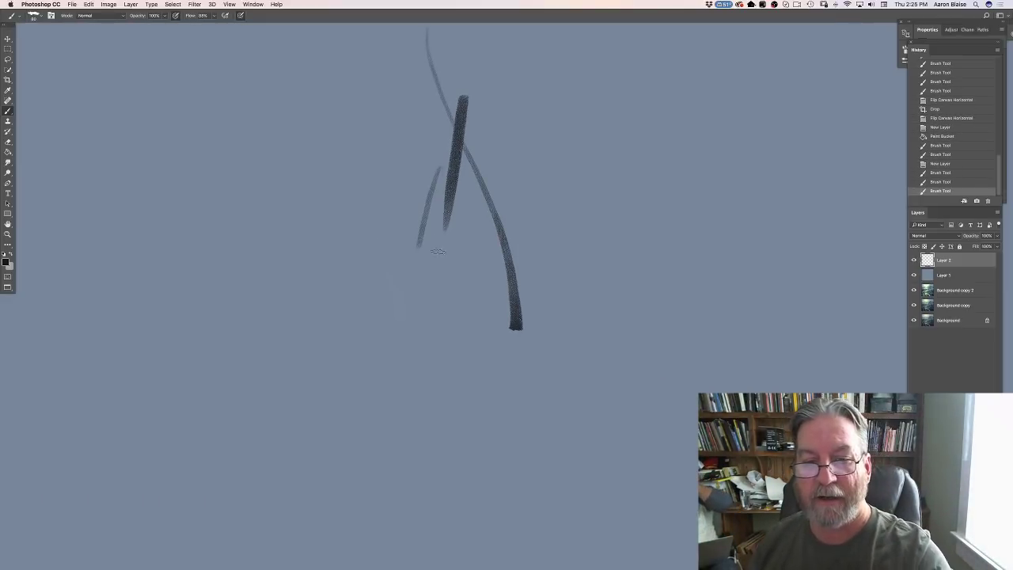
{"action": "mouse_move", "coordinate": [477, 320]}
{"action": "left_mouse_down"}
{"action": "mouse_move", "coordinate": [441, 255]}
{"action": "mouse_move", "coordinate": [391, 243]}
{"action": "left_mouse_up"}
{"action": "mouse_move", "coordinate": [447, 299]}
{"action": "left_mouse_down"}
{"action": "mouse_move", "coordinate": [369, 243]}
{"action": "mouse_move", "coordinate": [383, 304]}
{"action": "left_mouse_up"}
{"action": "mouse_move", "coordinate": [360, 215]}
{"action": "left_mouse_down"}
{"action": "mouse_move", "coordinate": [366, 321]}
{"action": "mouse_move", "coordinate": [347, 249]}
{"action": "left_mouse_up"}
{"action": "mouse_move", "coordinate": [356, 237]}
{"action": "left_mouse_down"}
{"action": "mouse_move", "coordinate": [361, 277]}
{"action": "mouse_move", "coordinate": [405, 311]}
{"action": "left_mouse_up"}
{"action": "left_click_drag", "start_coordinate": [356, 278], "coordinate": [330, 262]}
{"action": "key", "text": "super+plus"}
{"action": "key", "text": "super+plus"}
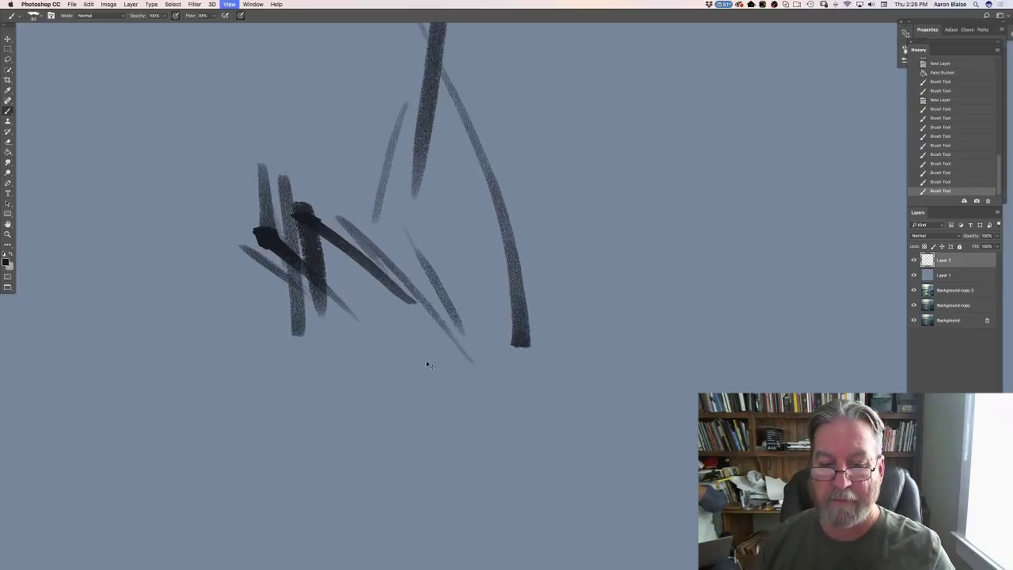
{"action": "mouse_move", "coordinate": [440, 206]}
{"action": "left_mouse_down"}
{"action": "mouse_move", "coordinate": [446, 311]}
{"action": "mouse_move", "coordinate": [433, 348]}
{"action": "left_mouse_up"}
{"action": "left_click_drag", "start_coordinate": [403, 157], "coordinate": [411, 364]}
{"action": "left_click_drag", "start_coordinate": [380, 261], "coordinate": [499, 408]}
Step: Add thick diagonal strokes and a large dark mass lower down, then delete the test layer
{"action": "mouse_move", "coordinate": [324, 299]}
{"action": "left_mouse_down"}
{"action": "mouse_move", "coordinate": [463, 408]}
{"action": "mouse_move", "coordinate": [451, 426]}
{"action": "left_mouse_up"}
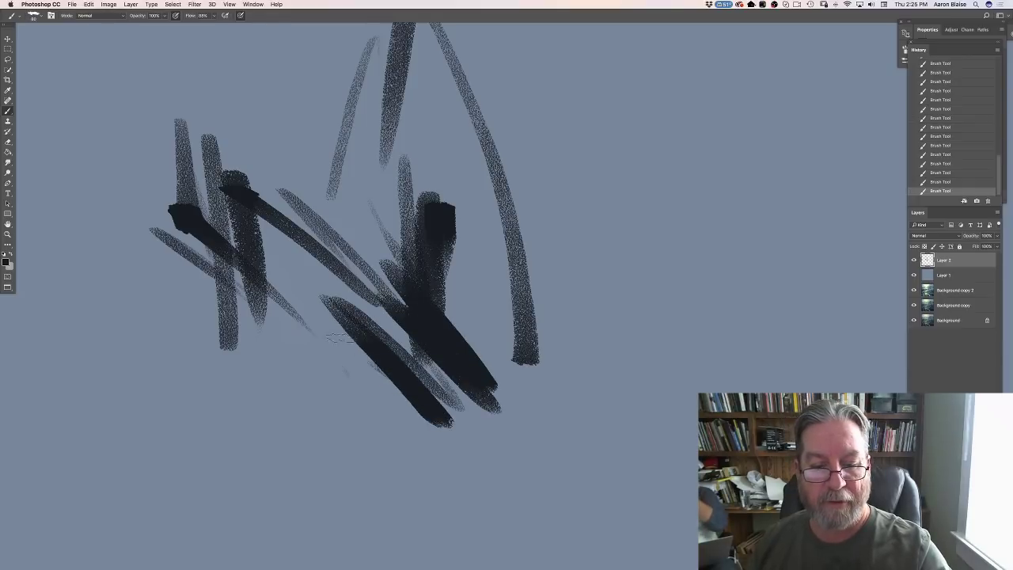
{"action": "mouse_move", "coordinate": [325, 333]}
{"action": "left_mouse_down"}
{"action": "mouse_move", "coordinate": [367, 369]}
{"action": "mouse_move", "coordinate": [378, 392]}
{"action": "left_mouse_up"}
{"action": "left_click_drag", "start_coordinate": [352, 356], "coordinate": [349, 431]}
{"action": "mouse_move", "coordinate": [317, 336]}
{"action": "left_mouse_down"}
{"action": "mouse_move", "coordinate": [323, 421]}
{"action": "mouse_move", "coordinate": [309, 392]}
{"action": "left_mouse_up"}
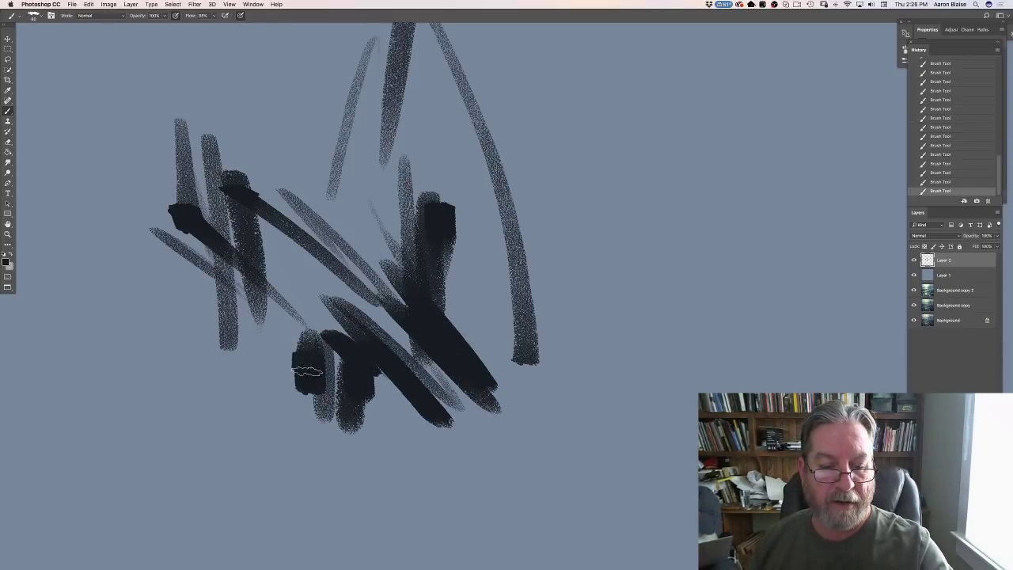
{"action": "mouse_move", "coordinate": [317, 356]}
{"action": "left_mouse_down"}
{"action": "mouse_move", "coordinate": [277, 372]}
{"action": "mouse_move", "coordinate": [202, 353]}
{"action": "left_mouse_up"}
{"action": "mouse_move", "coordinate": [285, 367]}
{"action": "left_mouse_down"}
{"action": "mouse_move", "coordinate": [167, 345]}
{"action": "mouse_move", "coordinate": [131, 323]}
{"action": "left_mouse_up"}
{"action": "left_click_drag", "start_coordinate": [126, 279], "coordinate": [236, 408]}
{"action": "mouse_move", "coordinate": [212, 375]}
{"action": "left_mouse_down"}
{"action": "mouse_move", "coordinate": [299, 419]}
{"action": "mouse_move", "coordinate": [336, 419]}
{"action": "mouse_move", "coordinate": [410, 461]}
{"action": "left_mouse_up"}
{"action": "mouse_move", "coordinate": [374, 408]}
{"action": "left_mouse_down"}
{"action": "mouse_move", "coordinate": [345, 406]}
{"action": "mouse_move", "coordinate": [326, 414]}
{"action": "mouse_move", "coordinate": [312, 447]}
{"action": "mouse_move", "coordinate": [287, 444]}
{"action": "mouse_move", "coordinate": [240, 398]}
{"action": "mouse_move", "coordinate": [212, 416]}
{"action": "left_mouse_up"}
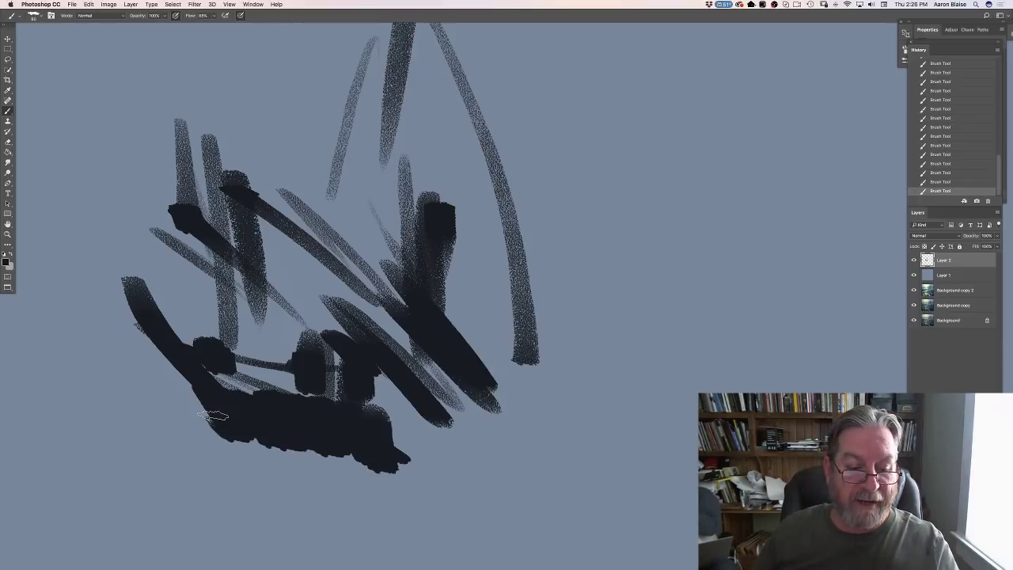
{"action": "mouse_move", "coordinate": [212, 416]}
{"action": "left_mouse_down"}
{"action": "mouse_move", "coordinate": [194, 392]}
{"action": "mouse_move", "coordinate": [204, 438]}
{"action": "mouse_move", "coordinate": [127, 396]}
{"action": "mouse_move", "coordinate": [130, 348]}
{"action": "mouse_move", "coordinate": [158, 355]}
{"action": "mouse_move", "coordinate": [103, 348]}
{"action": "mouse_move", "coordinate": [138, 434]}
{"action": "left_mouse_up"}
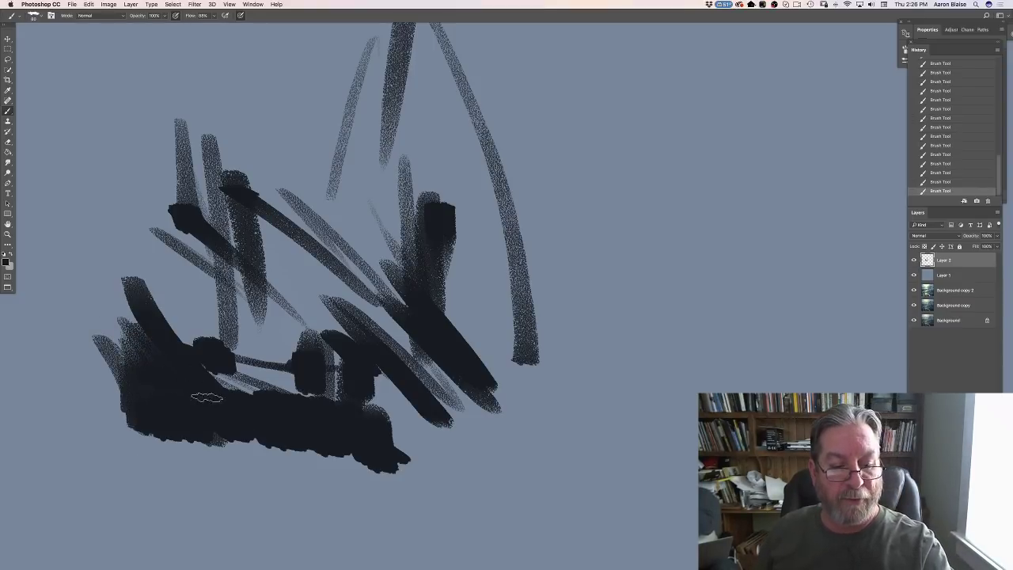
{"action": "left_click_drag", "start_coordinate": [207, 398], "coordinate": [301, 461]}
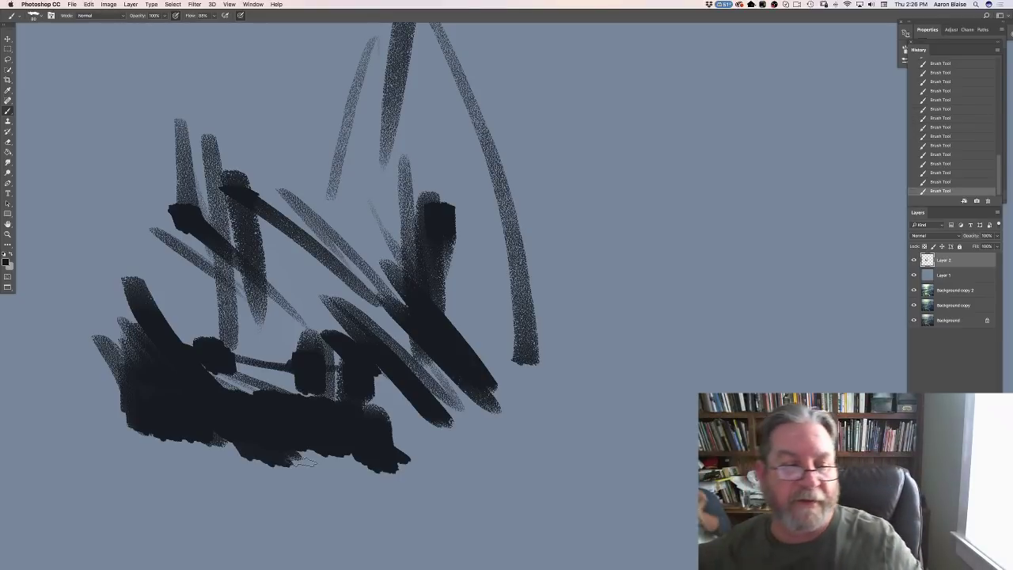
{"action": "mouse_move", "coordinate": [138, 289]}
{"action": "left_mouse_down"}
{"action": "mouse_move", "coordinate": [210, 378]}
{"action": "mouse_move", "coordinate": [144, 297]}
{"action": "mouse_move", "coordinate": [235, 404]}
{"action": "mouse_move", "coordinate": [137, 293]}
{"action": "mouse_move", "coordinate": [255, 395]}
{"action": "mouse_move", "coordinate": [173, 287]}
{"action": "left_mouse_up"}
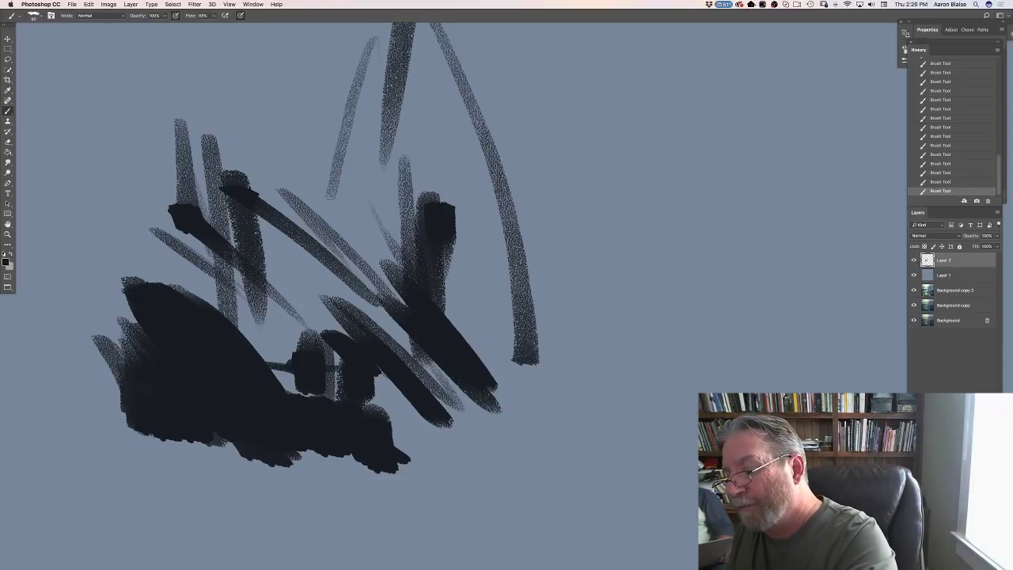
{"action": "key", "text": "BackSpace"}
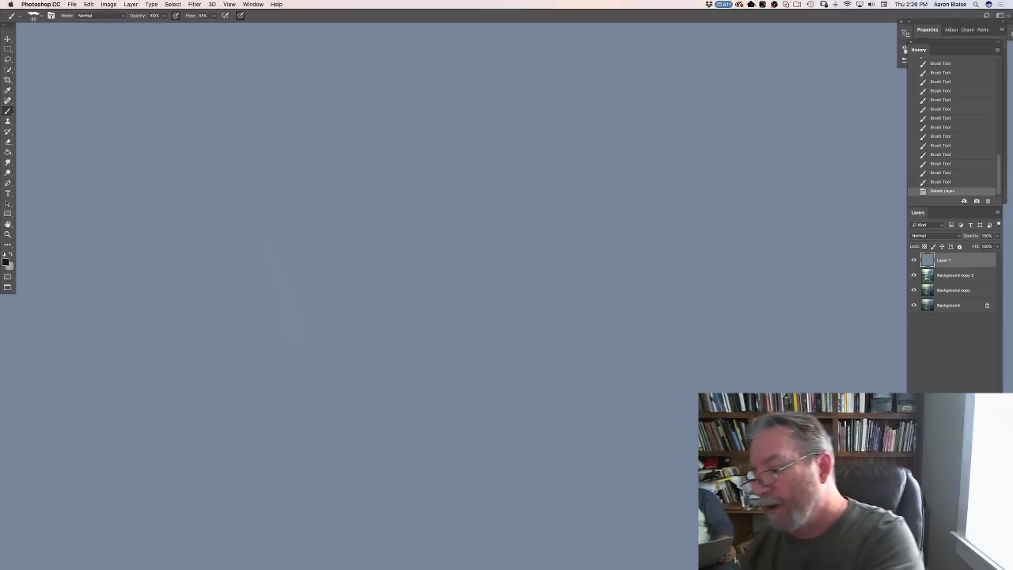
Step: On a new layer, paint two dark horizontal streaks with the 504 px brush preset
{"action": "key", "text": "super+alt+shift+n"}
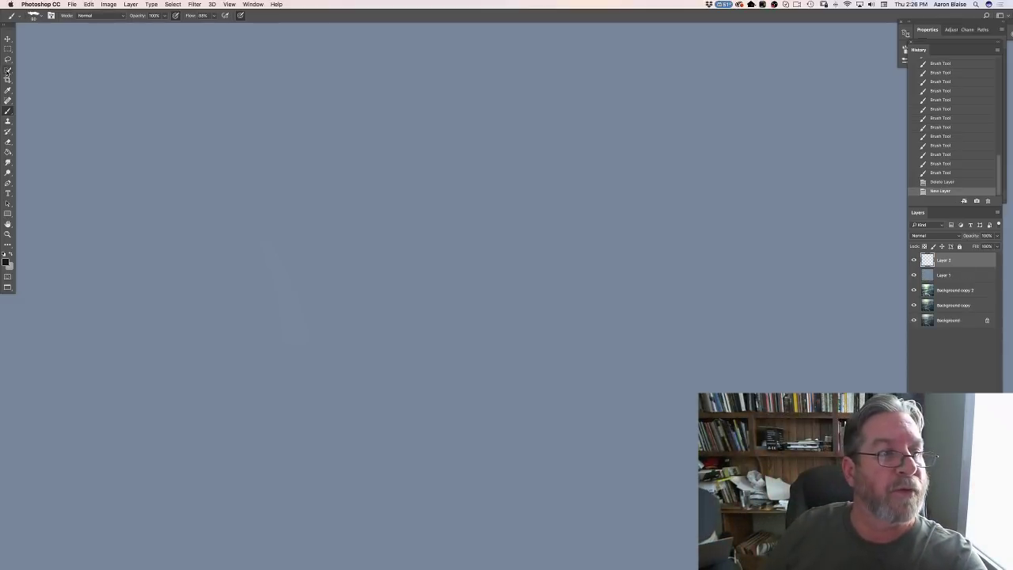
{"action": "left_click", "coordinate": [33, 15]}
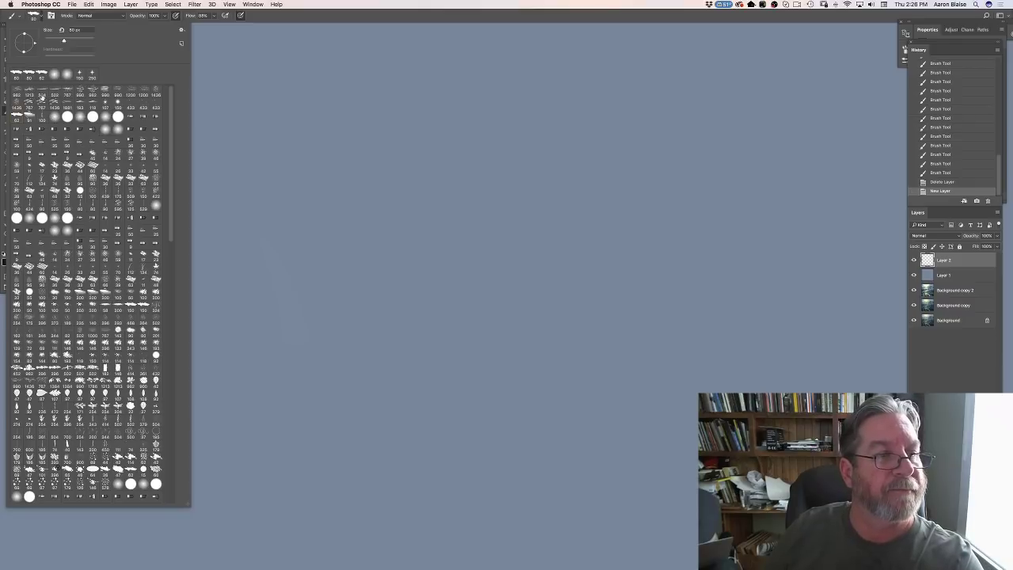
{"action": "left_click", "coordinate": [42, 96]}
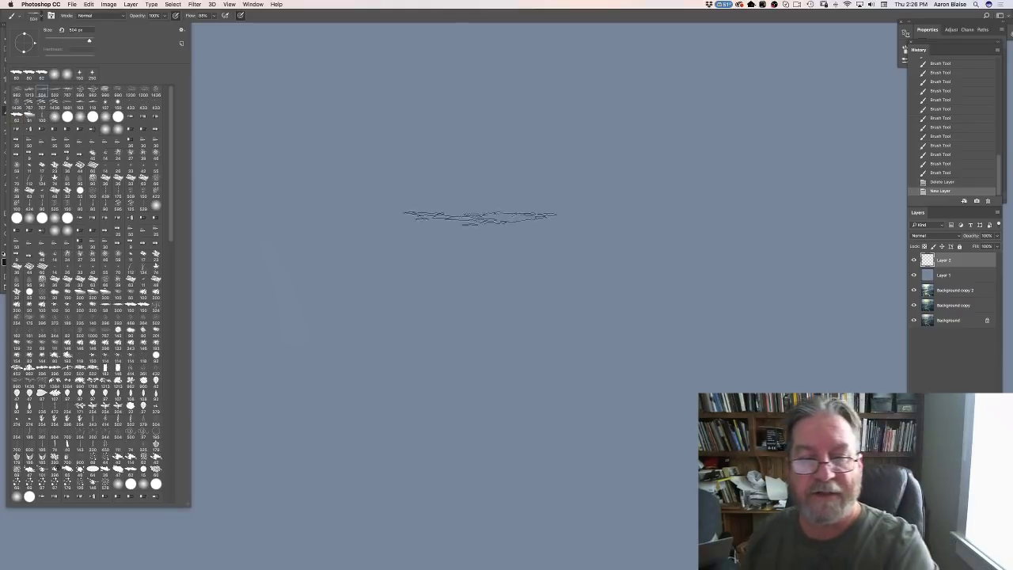
{"action": "left_click_drag", "start_coordinate": [483, 218], "coordinate": [566, 222]}
{"action": "mouse_move", "coordinate": [380, 212]}
{"action": "left_mouse_down"}
{"action": "mouse_move", "coordinate": [269, 207]}
{"action": "mouse_move", "coordinate": [573, 226]}
{"action": "left_mouse_up"}
{"action": "left_click_drag", "start_coordinate": [269, 210], "coordinate": [474, 250]}
{"action": "mouse_move", "coordinate": [162, 261]}
{"action": "left_mouse_down"}
{"action": "mouse_move", "coordinate": [543, 301]}
{"action": "mouse_move", "coordinate": [235, 273]}
{"action": "mouse_move", "coordinate": [443, 279]}
{"action": "left_mouse_up"}
{"action": "left_click_drag", "start_coordinate": [237, 273], "coordinate": [523, 277]}
Step: Add lighter and lower streaks, then delete the layer and add a fresh empty one
{"action": "left_click_drag", "start_coordinate": [443, 247], "coordinate": [119, 251]}
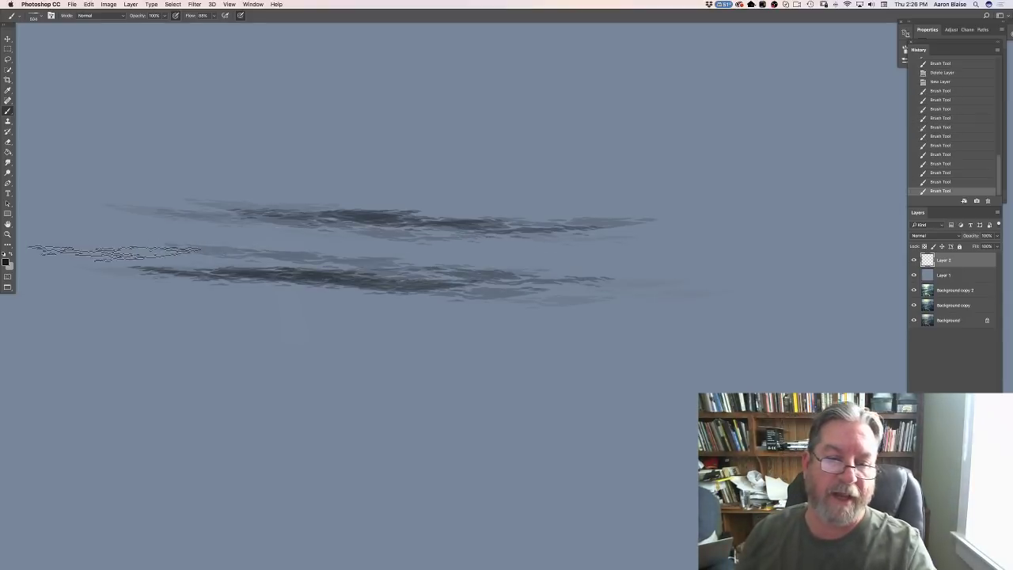
{"action": "mouse_move", "coordinate": [317, 325]}
{"action": "left_mouse_down"}
{"action": "mouse_move", "coordinate": [479, 340]}
{"action": "mouse_move", "coordinate": [251, 316]}
{"action": "mouse_move", "coordinate": [554, 340]}
{"action": "left_mouse_up"}
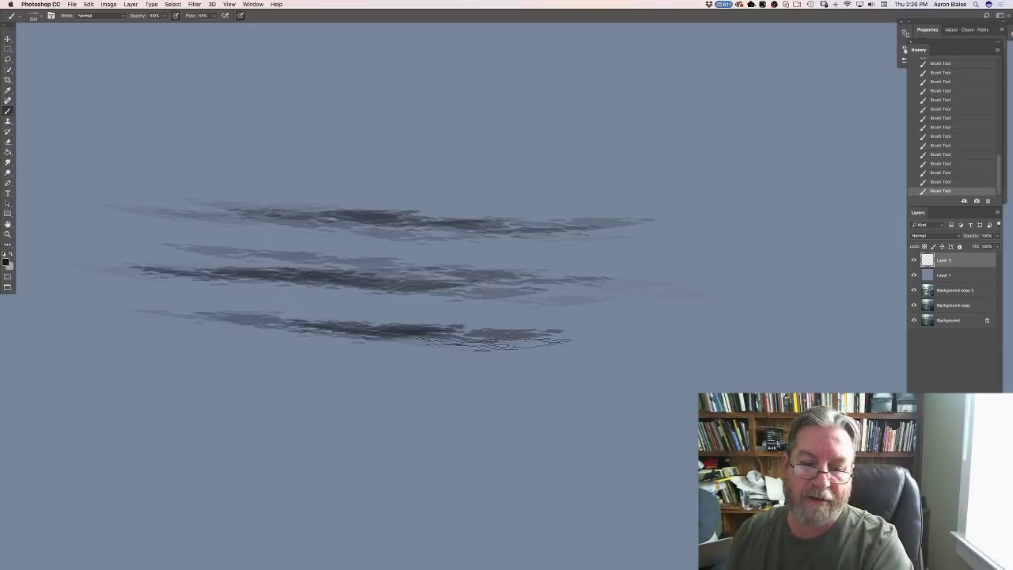
{"action": "mouse_move", "coordinate": [491, 344]}
{"action": "left_mouse_down"}
{"action": "mouse_move", "coordinate": [752, 366]}
{"action": "mouse_move", "coordinate": [218, 316]}
{"action": "mouse_move", "coordinate": [380, 344]}
{"action": "mouse_move", "coordinate": [206, 332]}
{"action": "left_mouse_up"}
{"action": "mouse_move", "coordinate": [158, 374]}
{"action": "left_mouse_down"}
{"action": "mouse_move", "coordinate": [554, 424]}
{"action": "mouse_move", "coordinate": [237, 400]}
{"action": "mouse_move", "coordinate": [586, 423]}
{"action": "mouse_move", "coordinate": [625, 438]}
{"action": "mouse_move", "coordinate": [665, 432]}
{"action": "mouse_move", "coordinate": [258, 411]}
{"action": "left_mouse_up"}
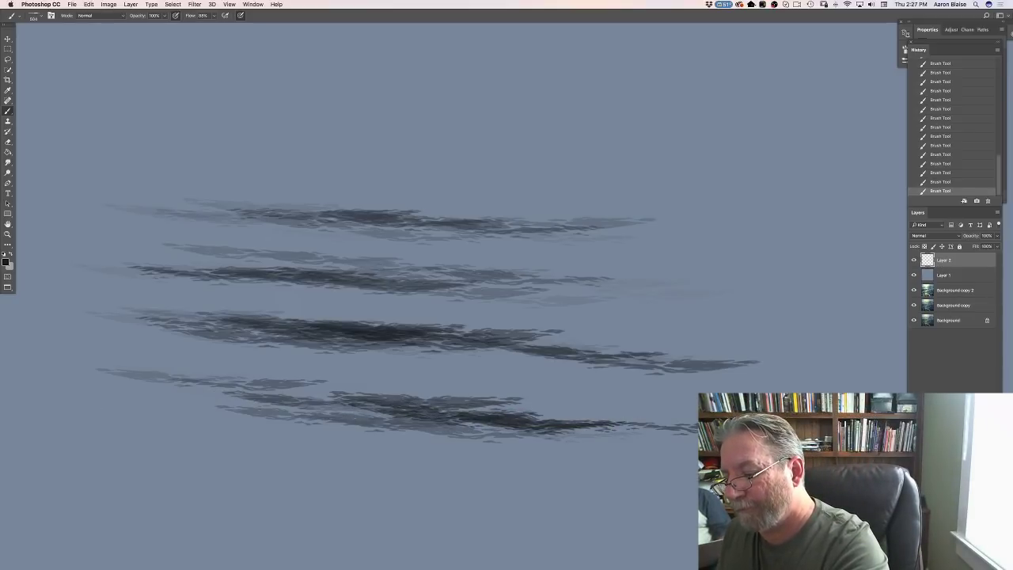
{"action": "key", "text": "Delete"}
{"action": "key", "text": "ctrl+shift+alt+n"}
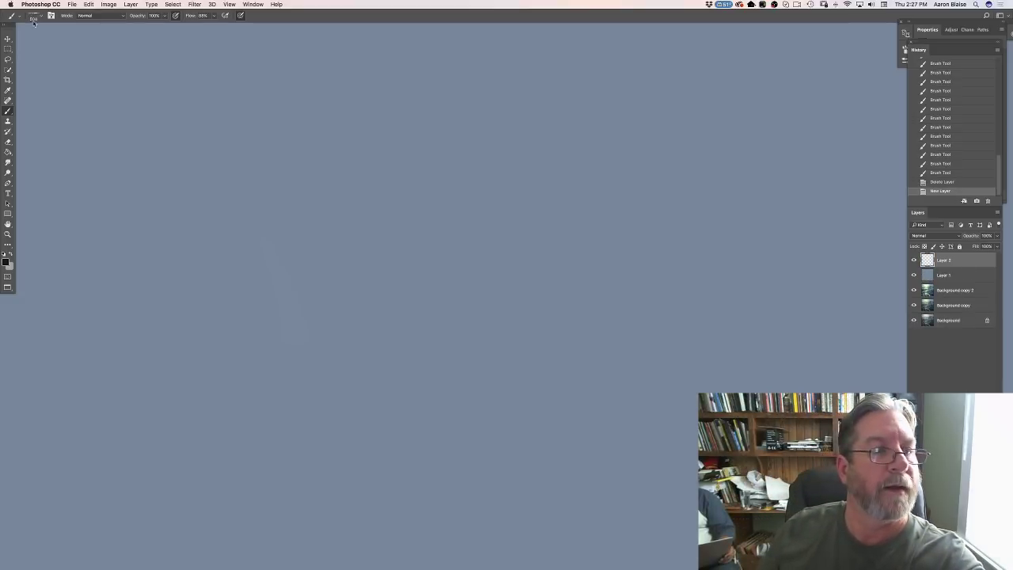
Step: Choose the next streak brush preset and build a dark upper band across the canvas
{"action": "left_click", "coordinate": [33, 16]}
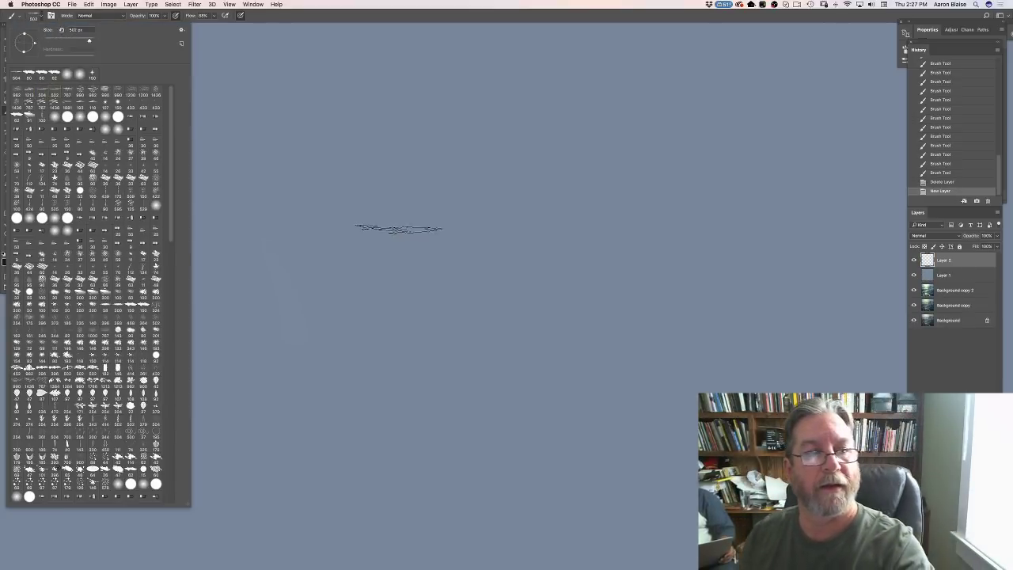
{"action": "left_click_drag", "start_coordinate": [360, 183], "coordinate": [540, 208]}
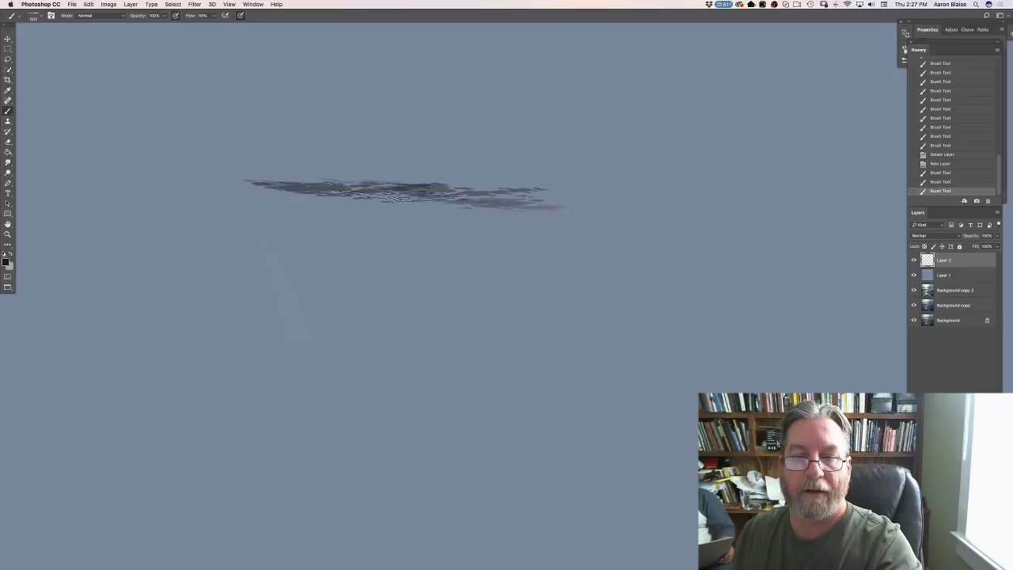
{"action": "left_click_drag", "start_coordinate": [474, 199], "coordinate": [809, 238]}
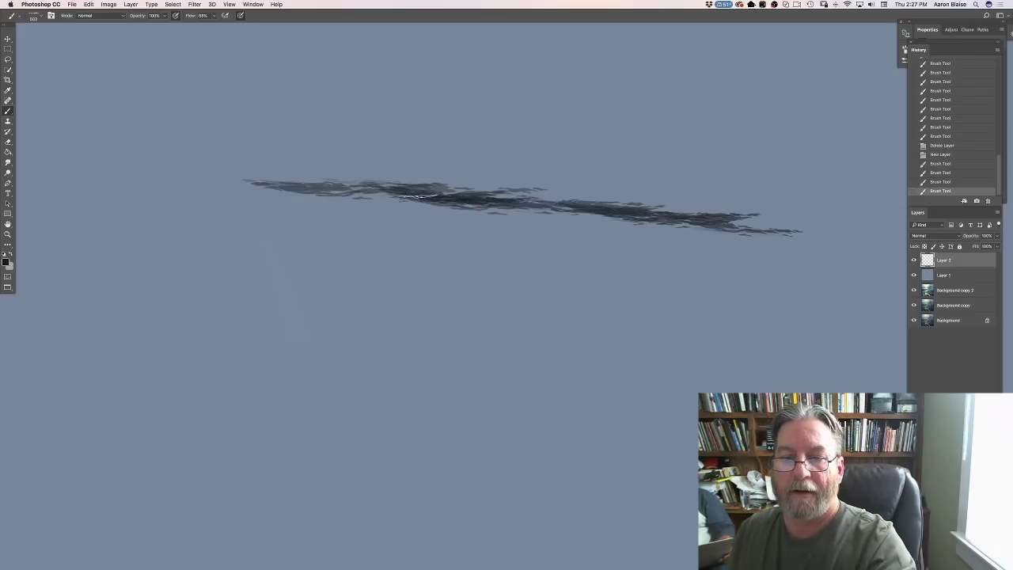
{"action": "left_click_drag", "start_coordinate": [417, 195], "coordinate": [634, 232]}
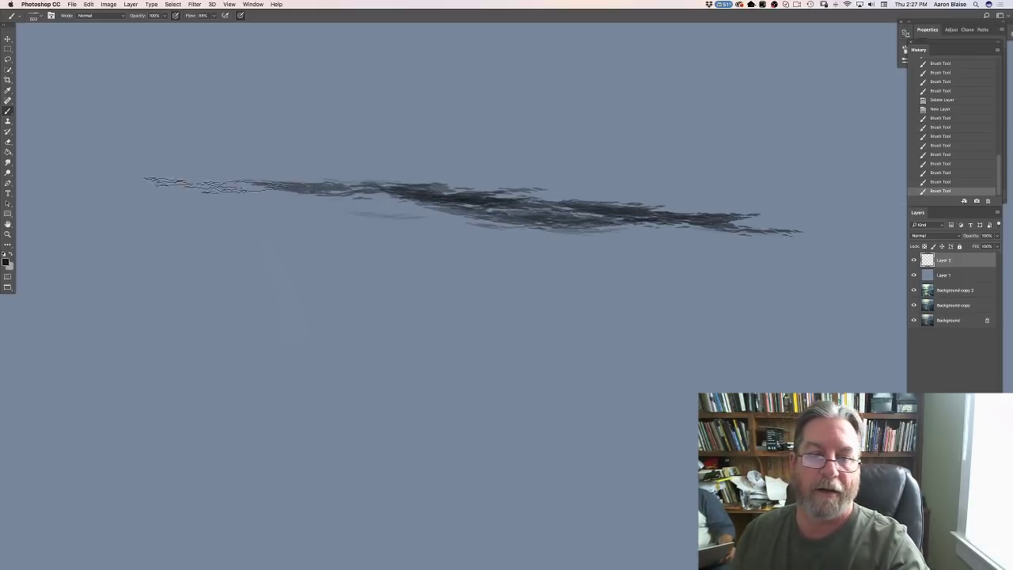
{"action": "left_click_drag", "start_coordinate": [198, 185], "coordinate": [390, 190]}
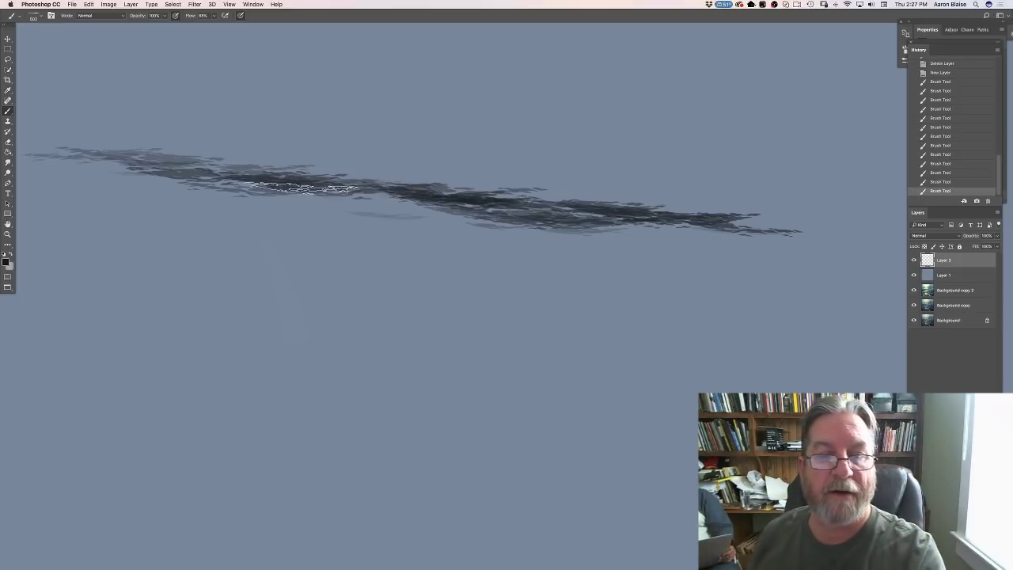
{"action": "mouse_move", "coordinate": [364, 190]}
{"action": "left_mouse_down"}
{"action": "mouse_move", "coordinate": [439, 212]}
{"action": "mouse_move", "coordinate": [303, 186]}
{"action": "mouse_move", "coordinate": [487, 213]}
{"action": "left_mouse_up"}
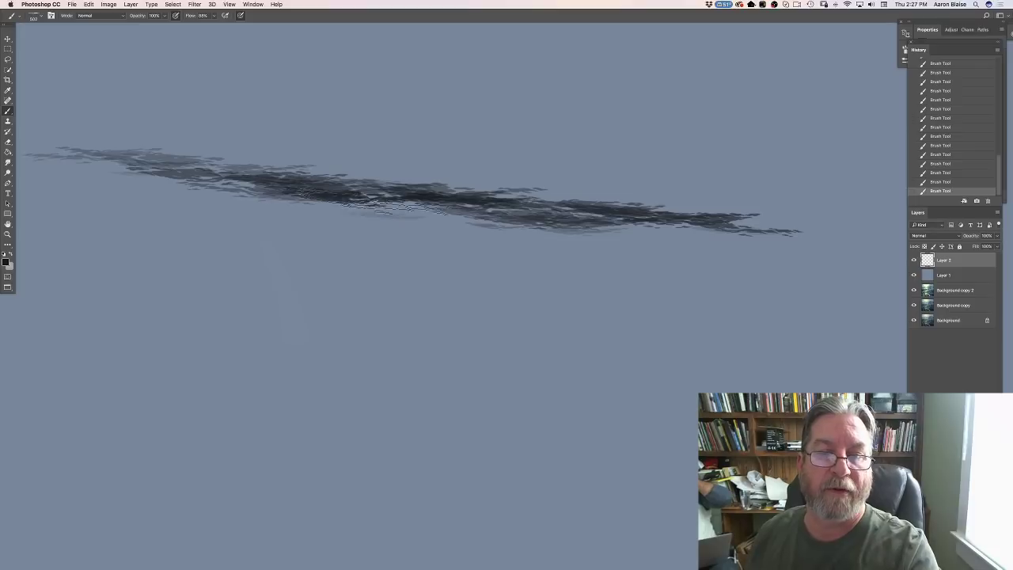
{"action": "left_click_drag", "start_coordinate": [269, 190], "coordinate": [576, 237]}
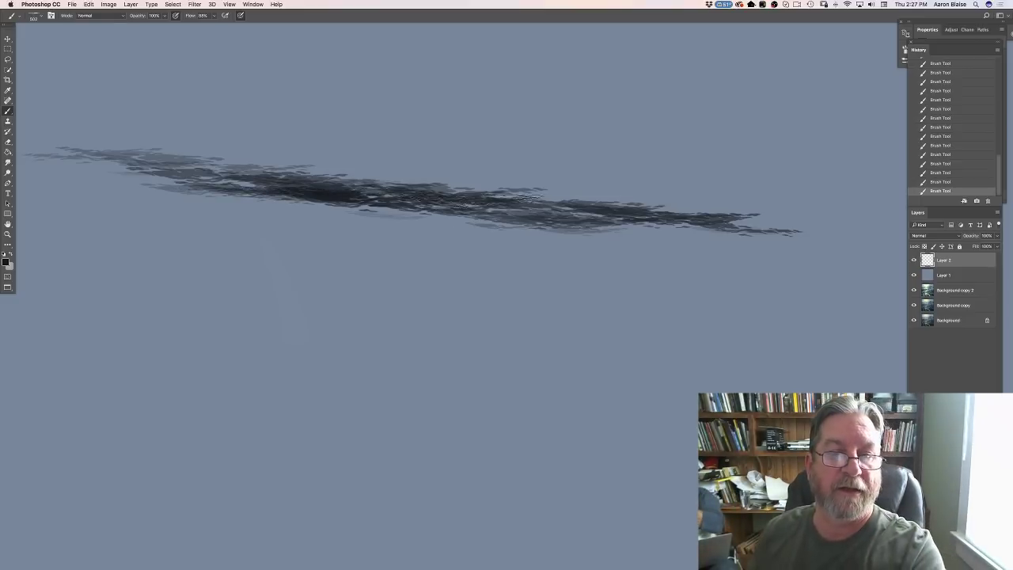
{"action": "mouse_move", "coordinate": [206, 152]}
{"action": "left_mouse_down"}
{"action": "mouse_move", "coordinate": [467, 163]}
{"action": "mouse_move", "coordinate": [265, 150]}
{"action": "left_mouse_up"}
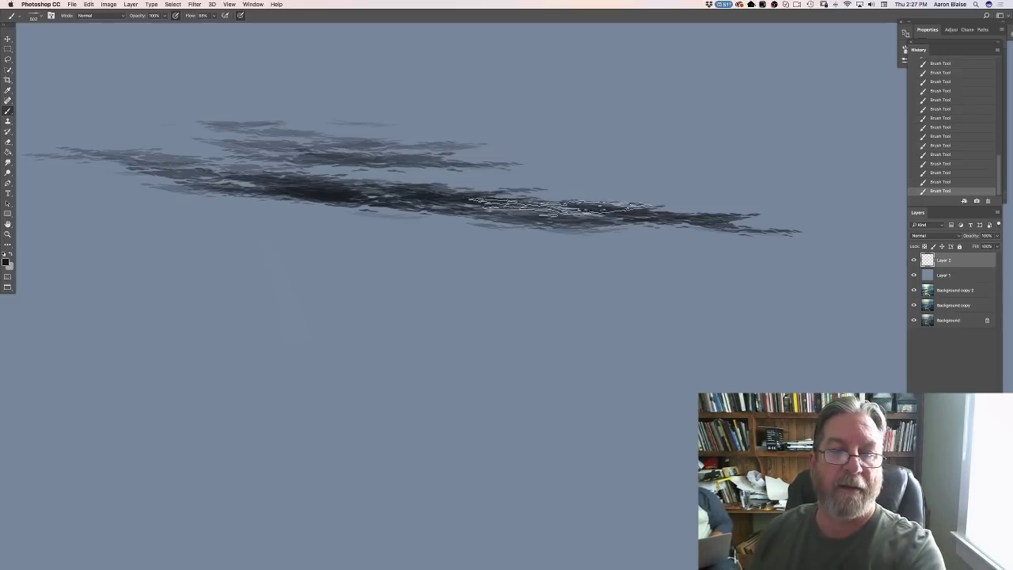
Step: Paint a lower band and a third thin band, then swap the layer for an empty one
{"action": "left_click_drag", "start_coordinate": [376, 170], "coordinate": [601, 188]}
{"action": "left_click_drag", "start_coordinate": [205, 240], "coordinate": [633, 273]}
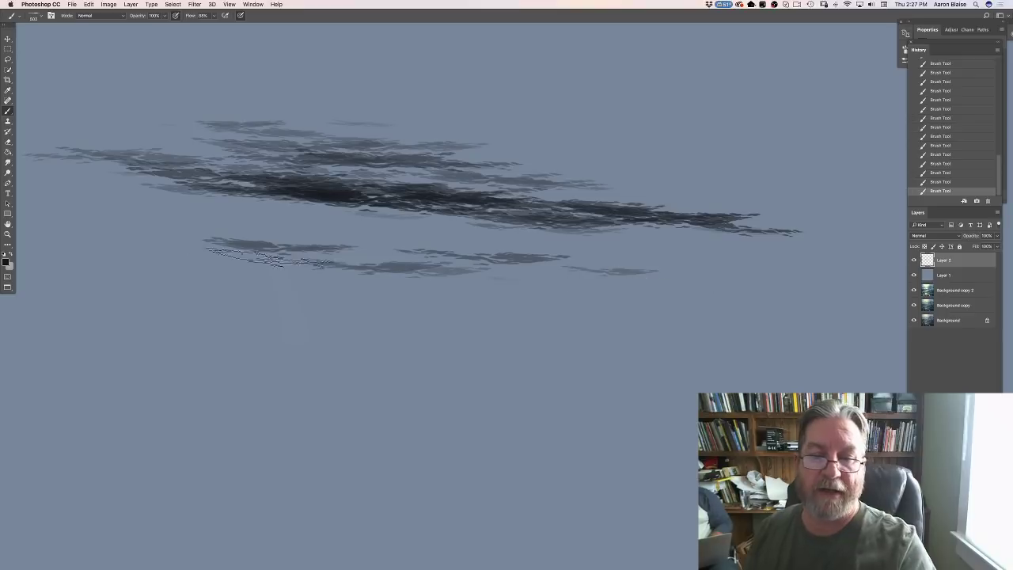
{"action": "left_click_drag", "start_coordinate": [277, 255], "coordinate": [613, 274]}
{"action": "mouse_move", "coordinate": [99, 242]}
{"action": "left_mouse_down"}
{"action": "mouse_move", "coordinate": [610, 277]}
{"action": "mouse_move", "coordinate": [292, 286]}
{"action": "left_mouse_up"}
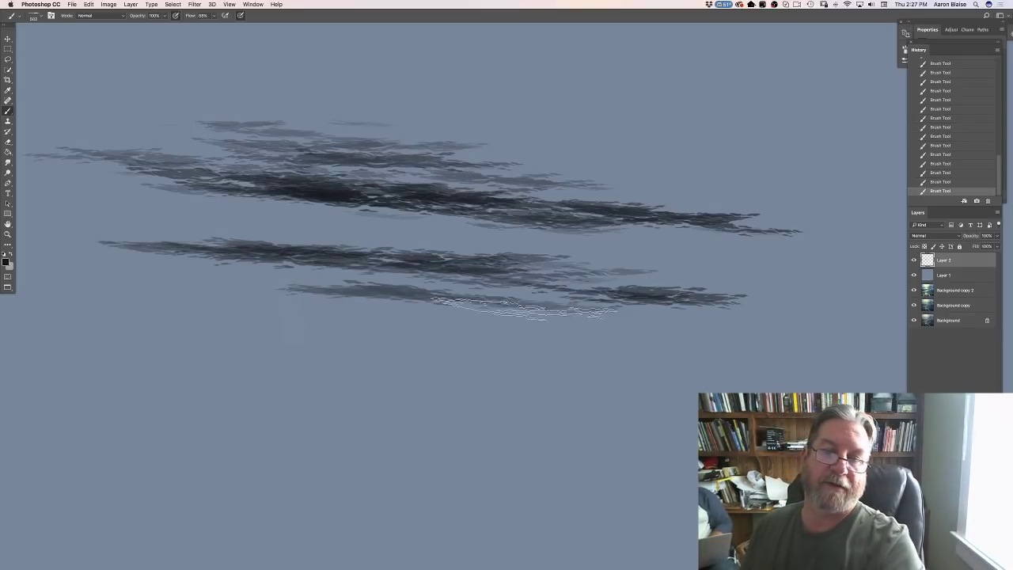
{"action": "left_click_drag", "start_coordinate": [524, 307], "coordinate": [475, 306]}
{"action": "mouse_move", "coordinate": [261, 301]}
{"action": "left_mouse_down"}
{"action": "mouse_move", "coordinate": [562, 316]}
{"action": "mouse_move", "coordinate": [408, 322]}
{"action": "mouse_move", "coordinate": [657, 348]}
{"action": "left_mouse_up"}
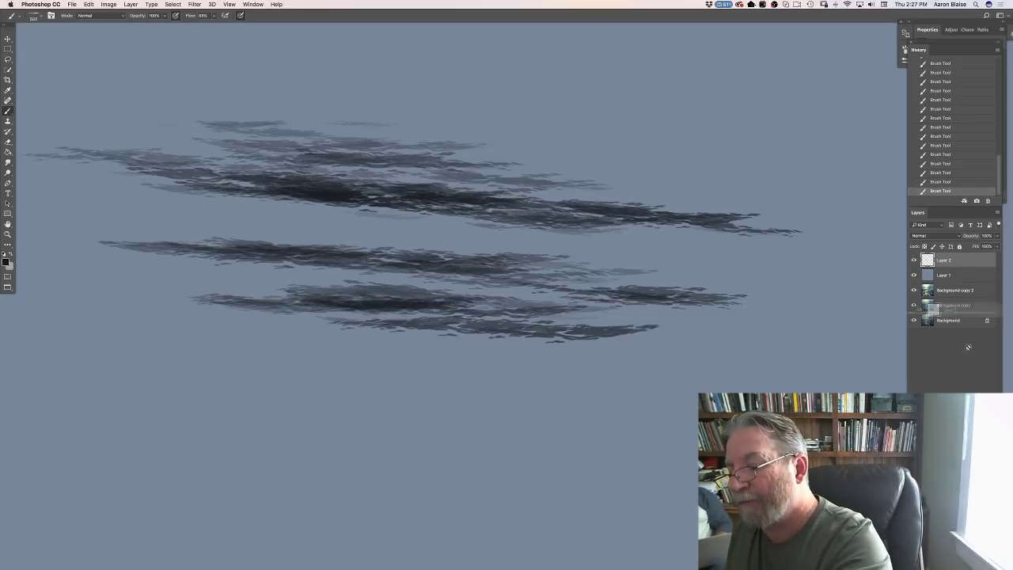
{"action": "key", "text": "Delete"}
{"action": "key", "text": "super+shift+alt+n"}
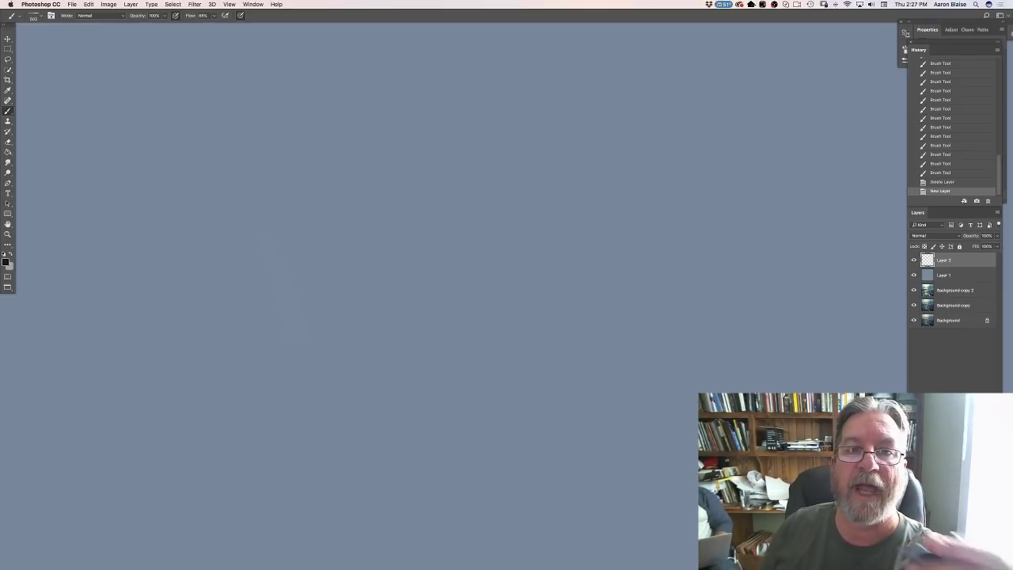
Step: Choose the 767 px scatter brush and paint ripple marks through the middle and bottom
{"action": "right_click", "coordinate": [45, 48]}
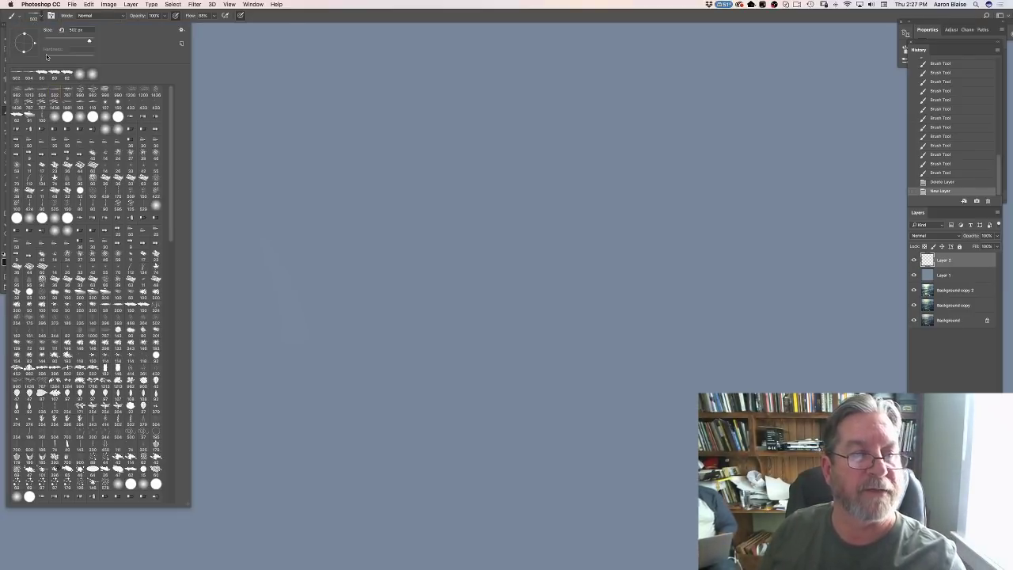
{"action": "double_click", "coordinate": [90, 114]}
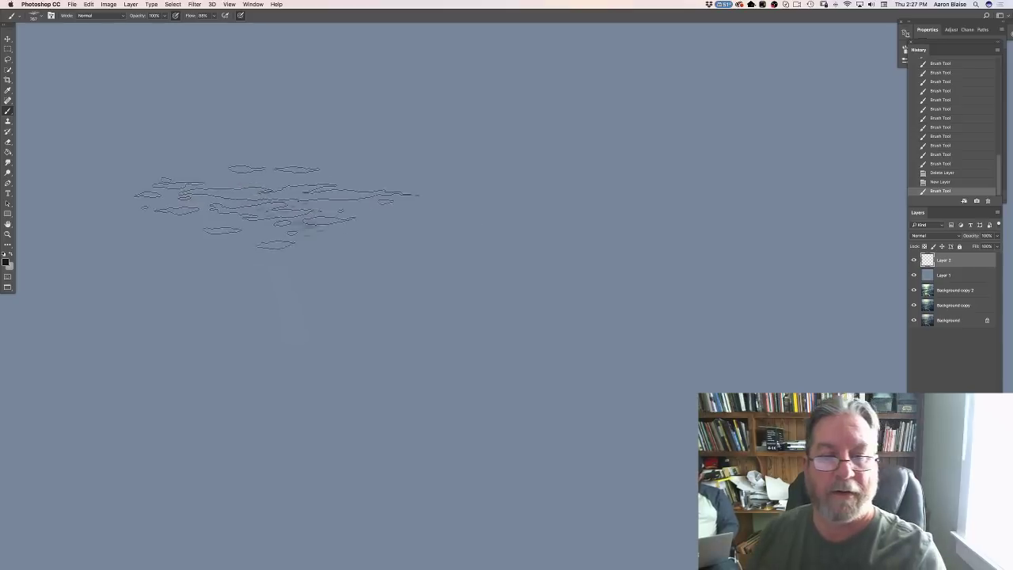
{"action": "left_click_drag", "start_coordinate": [272, 199], "coordinate": [430, 183]}
{"action": "mouse_move", "coordinate": [332, 190]}
{"action": "left_mouse_down"}
{"action": "mouse_move", "coordinate": [261, 229]}
{"action": "mouse_move", "coordinate": [543, 245]}
{"action": "left_mouse_up"}
{"action": "mouse_move", "coordinate": [269, 254]}
{"action": "left_mouse_down"}
{"action": "mouse_move", "coordinate": [558, 276]}
{"action": "mouse_move", "coordinate": [568, 301]}
{"action": "mouse_move", "coordinate": [344, 301]}
{"action": "mouse_move", "coordinate": [514, 316]}
{"action": "mouse_move", "coordinate": [411, 329]}
{"action": "mouse_move", "coordinate": [242, 324]}
{"action": "mouse_move", "coordinate": [550, 336]}
{"action": "mouse_move", "coordinate": [433, 372]}
{"action": "mouse_move", "coordinate": [178, 372]}
{"action": "mouse_move", "coordinate": [490, 368]}
{"action": "mouse_move", "coordinate": [649, 384]}
{"action": "mouse_move", "coordinate": [273, 412]}
{"action": "mouse_move", "coordinate": [649, 408]}
{"action": "left_mouse_up"}
{"action": "left_click_drag", "start_coordinate": [143, 427], "coordinate": [657, 419]}
Step: Add ripple bands higher up and toward the right, then delete the test layer
{"action": "left_click_drag", "start_coordinate": [182, 166], "coordinate": [696, 157]}
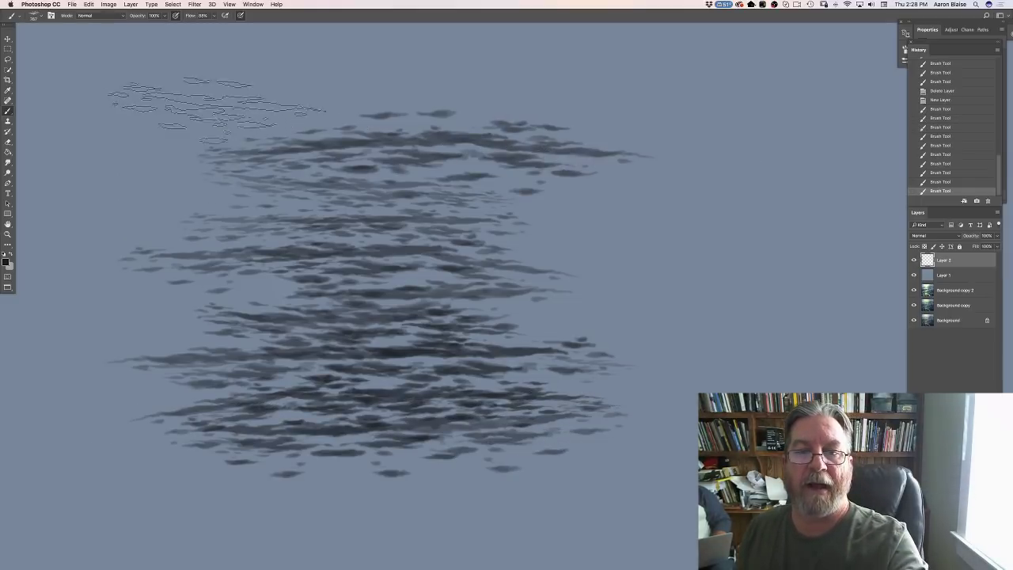
{"action": "left_click_drag", "start_coordinate": [170, 95], "coordinate": [680, 103]}
{"action": "left_click_drag", "start_coordinate": [119, 131], "coordinate": [158, 134]}
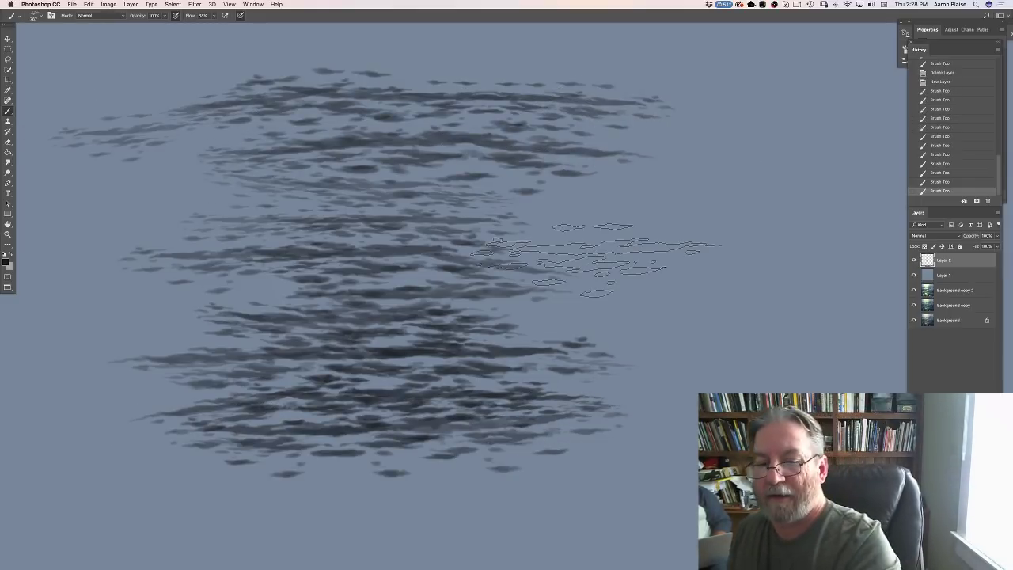
{"action": "mouse_move", "coordinate": [593, 257]}
{"action": "left_mouse_down"}
{"action": "mouse_move", "coordinate": [752, 289]}
{"action": "mouse_move", "coordinate": [570, 324]}
{"action": "left_mouse_up"}
{"action": "left_click_drag", "start_coordinate": [507, 325], "coordinate": [859, 301]}
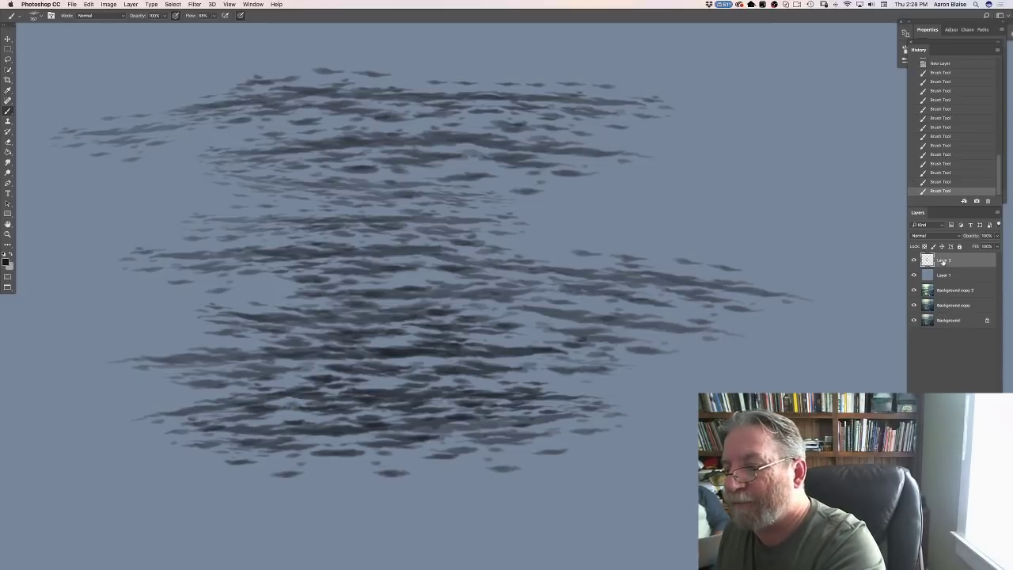
{"action": "key", "text": "BackSpace"}
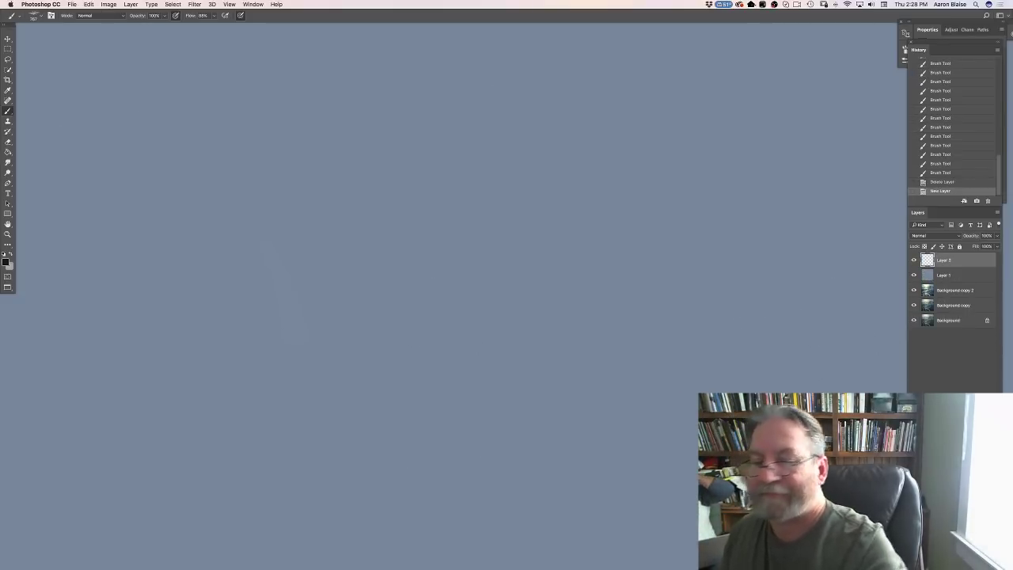
Step: Choose another ripple brush preset and paint a spreading ripple pattern across the canvas
{"action": "left_click", "coordinate": [37, 18]}
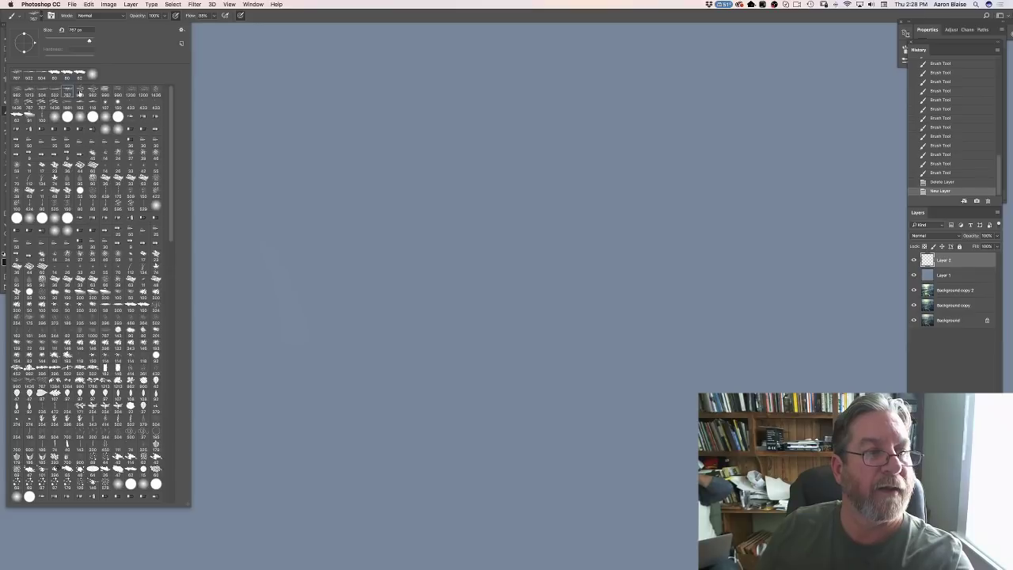
{"action": "double_click", "coordinate": [138, 136]}
{"action": "mouse_move", "coordinate": [237, 238]}
{"action": "left_mouse_down"}
{"action": "mouse_move", "coordinate": [443, 229]}
{"action": "mouse_move", "coordinate": [206, 190]}
{"action": "left_mouse_up"}
{"action": "mouse_move", "coordinate": [285, 198]}
{"action": "left_mouse_down"}
{"action": "mouse_move", "coordinate": [649, 222]}
{"action": "mouse_move", "coordinate": [357, 277]}
{"action": "left_mouse_up"}
{"action": "mouse_move", "coordinate": [436, 254]}
{"action": "left_mouse_down"}
{"action": "mouse_move", "coordinate": [237, 269]}
{"action": "mouse_move", "coordinate": [625, 281]}
{"action": "mouse_move", "coordinate": [221, 305]}
{"action": "mouse_move", "coordinate": [748, 313]}
{"action": "mouse_move", "coordinate": [258, 325]}
{"action": "mouse_move", "coordinate": [725, 354]}
{"action": "mouse_move", "coordinate": [186, 374]}
{"action": "mouse_move", "coordinate": [701, 380]}
{"action": "mouse_move", "coordinate": [158, 400]}
{"action": "mouse_move", "coordinate": [665, 420]}
{"action": "mouse_move", "coordinate": [182, 431]}
{"action": "mouse_move", "coordinate": [574, 459]}
{"action": "mouse_move", "coordinate": [142, 467]}
{"action": "mouse_move", "coordinate": [657, 483]}
{"action": "left_mouse_up"}
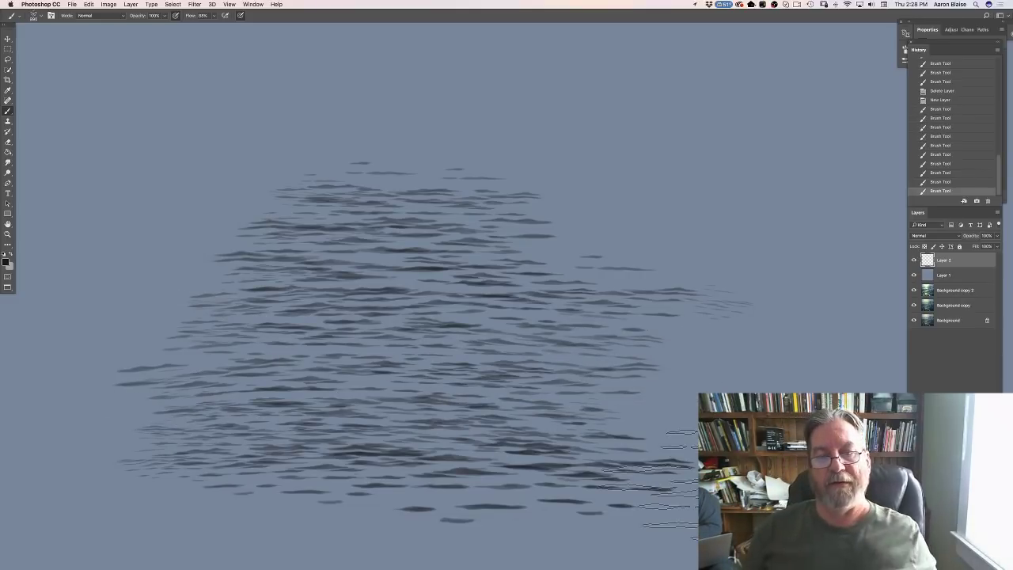
{"action": "mouse_move", "coordinate": [316, 193]}
{"action": "left_mouse_down"}
{"action": "mouse_move", "coordinate": [538, 174]}
{"action": "mouse_move", "coordinate": [443, 146]}
{"action": "left_mouse_up"}
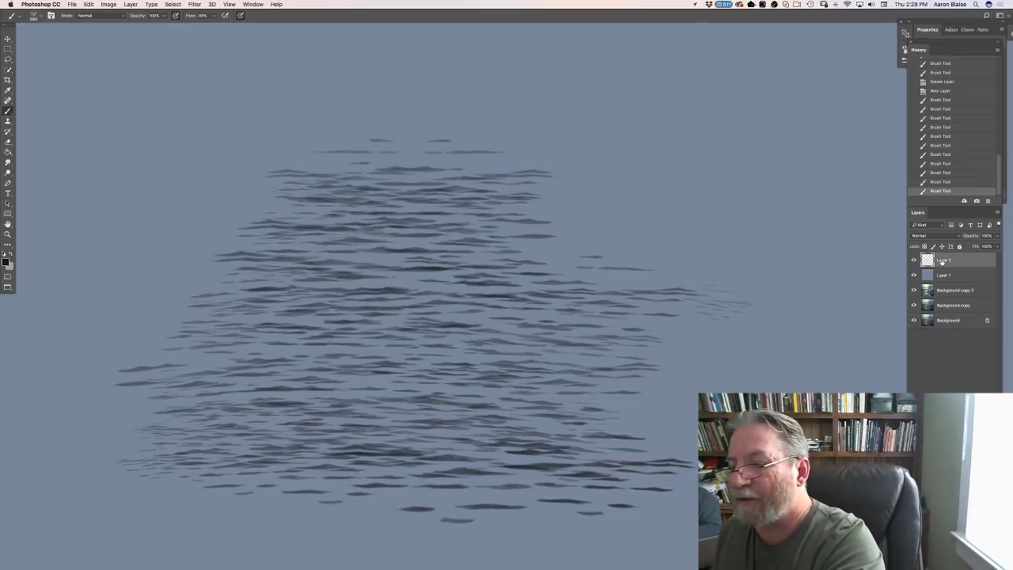
Step: On a fresh layer paint more scattered ripples, then drag Layer 2 to the trash
{"action": "key", "text": "super+shift+alt+n"}
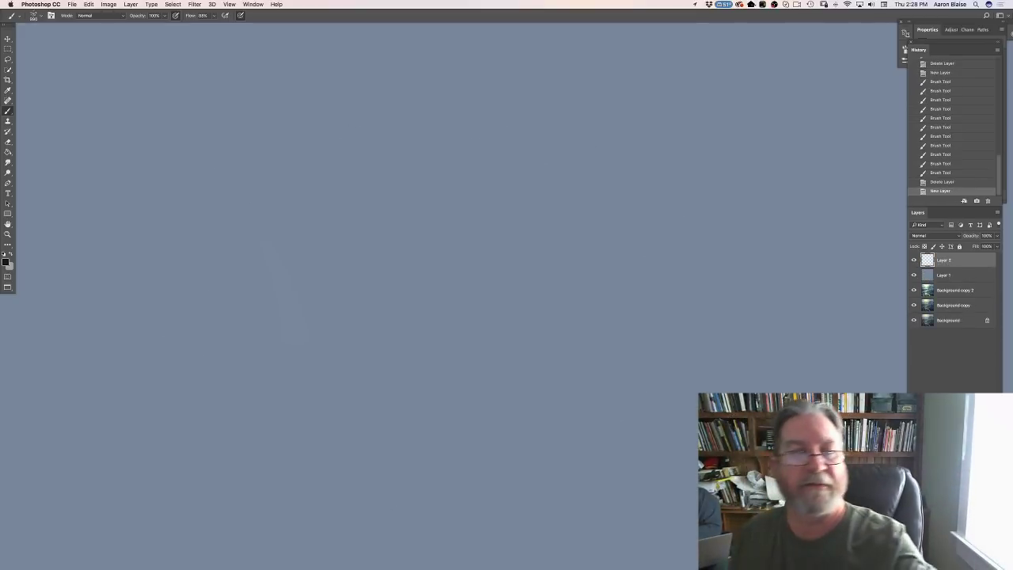
{"action": "left_click", "coordinate": [33, 15]}
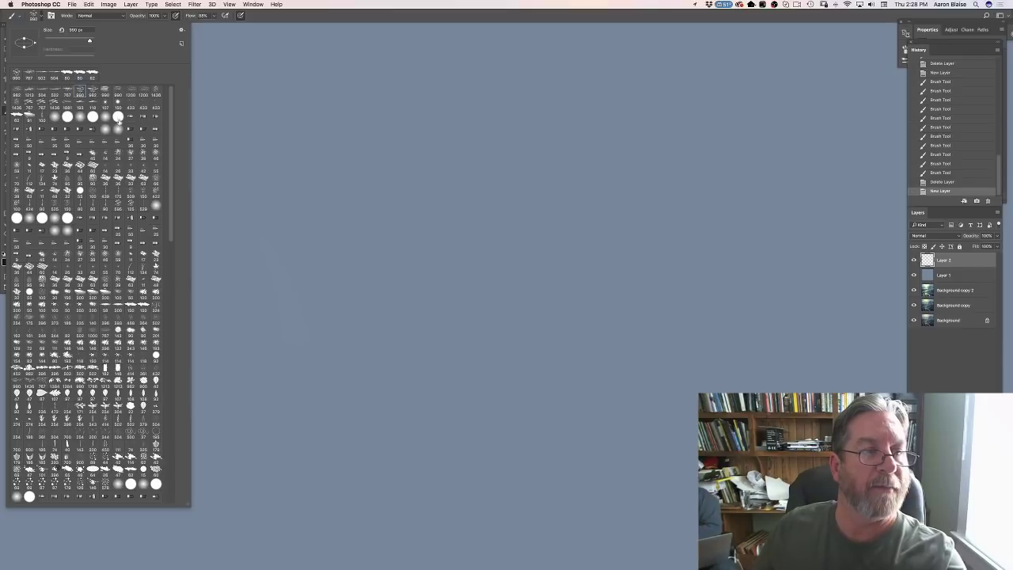
{"action": "mouse_move", "coordinate": [276, 182]}
{"action": "left_mouse_down"}
{"action": "mouse_move", "coordinate": [415, 251]}
{"action": "mouse_move", "coordinate": [364, 254]}
{"action": "mouse_move", "coordinate": [530, 261]}
{"action": "mouse_move", "coordinate": [396, 305]}
{"action": "mouse_move", "coordinate": [388, 336]}
{"action": "mouse_move", "coordinate": [198, 352]}
{"action": "mouse_move", "coordinate": [570, 388]}
{"action": "left_mouse_up"}
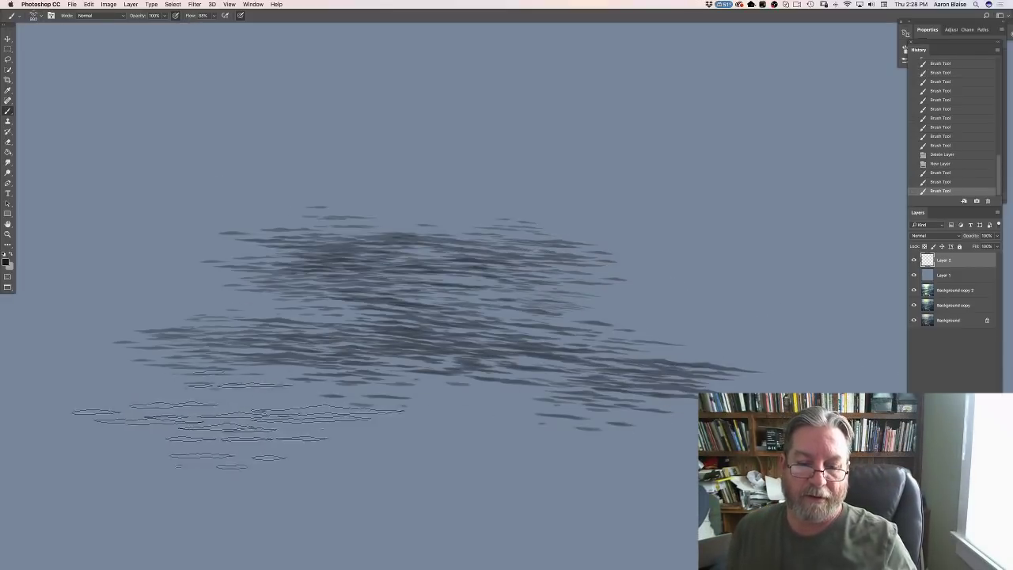
{"action": "mouse_move", "coordinate": [237, 428]}
{"action": "left_mouse_down"}
{"action": "mouse_move", "coordinate": [539, 440]}
{"action": "mouse_move", "coordinate": [467, 403]}
{"action": "mouse_move", "coordinate": [396, 396]}
{"action": "left_mouse_up"}
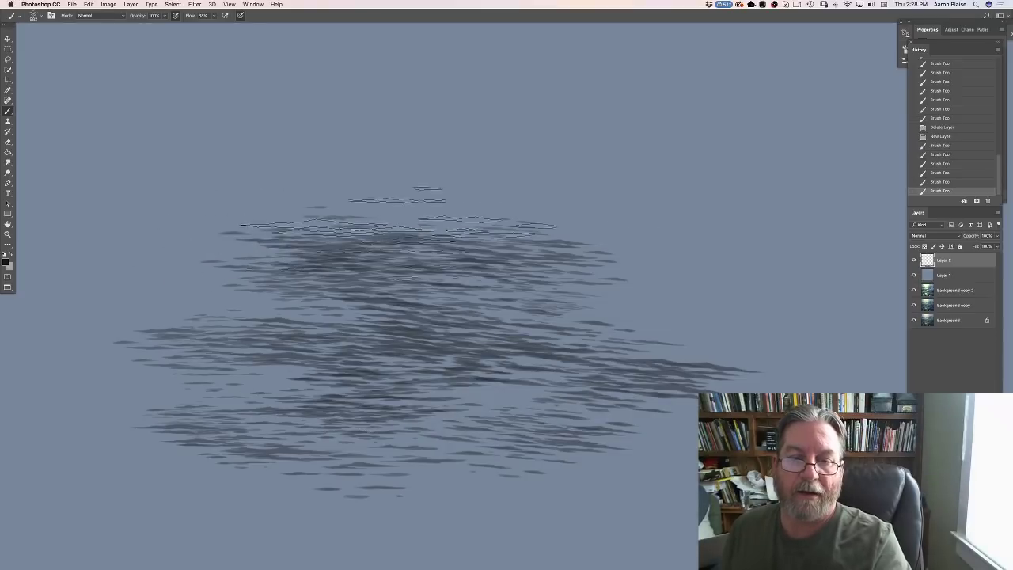
{"action": "mouse_move", "coordinate": [396, 214]}
{"action": "left_mouse_down"}
{"action": "mouse_move", "coordinate": [277, 193]}
{"action": "mouse_move", "coordinate": [697, 178]}
{"action": "mouse_move", "coordinate": [375, 147]}
{"action": "mouse_move", "coordinate": [333, 158]}
{"action": "left_mouse_up"}
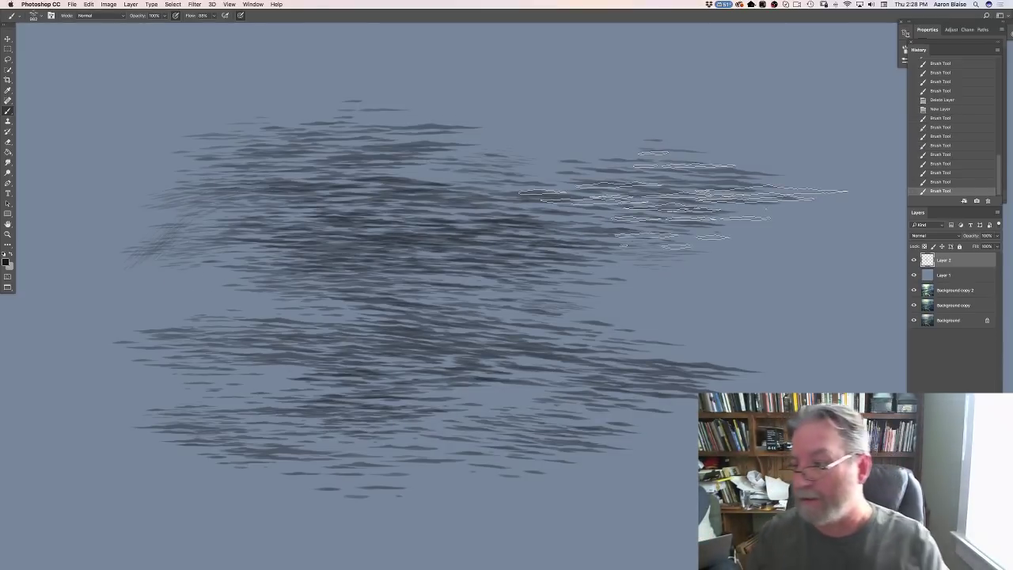
{"action": "mouse_move", "coordinate": [953, 305]}
{"action": "left_mouse_down"}
{"action": "mouse_move", "coordinate": [957, 343]}
{"action": "mouse_move", "coordinate": [988, 400]}
{"action": "left_mouse_up"}
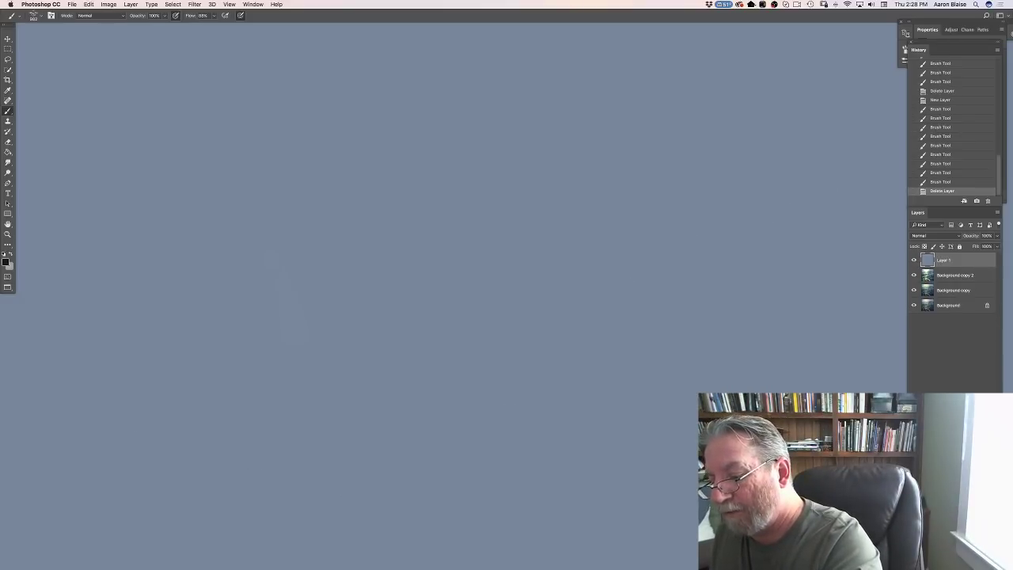
Step: Paint seven wide horizontal ripple strokes stacked up the canvas, then replace the layer with an empty one
{"action": "left_click", "coordinate": [977, 401]}
{"action": "left_click_drag", "start_coordinate": [190, 381], "coordinate": [554, 384]}
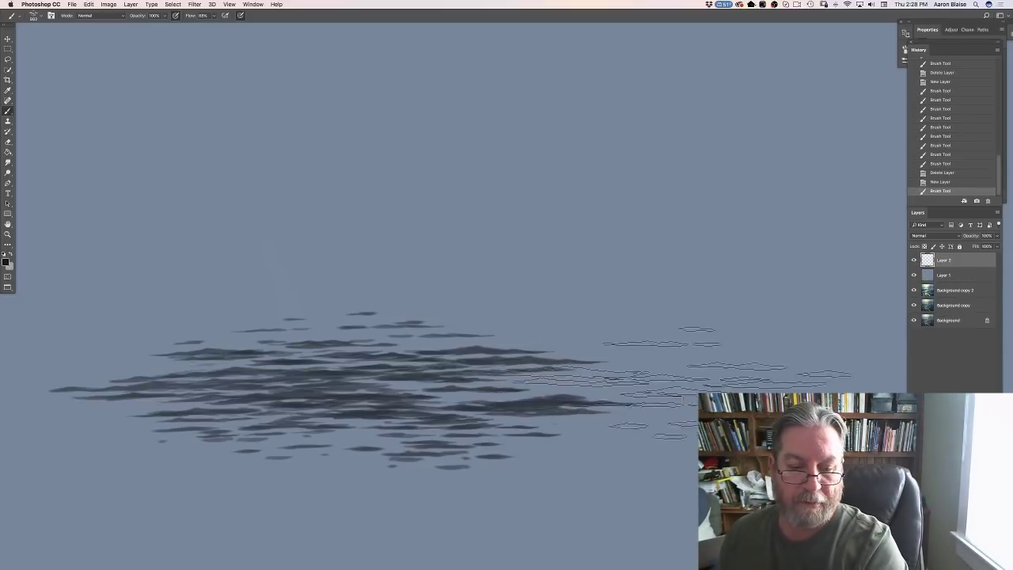
{"action": "left_click_drag", "start_coordinate": [222, 332], "coordinate": [665, 331]}
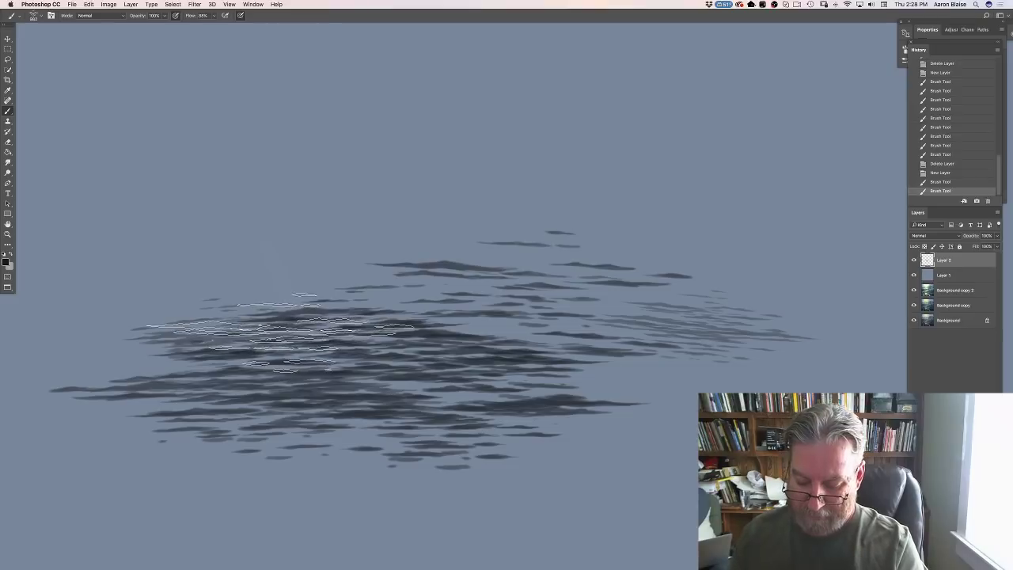
{"action": "left_click_drag", "start_coordinate": [198, 289], "coordinate": [506, 289]}
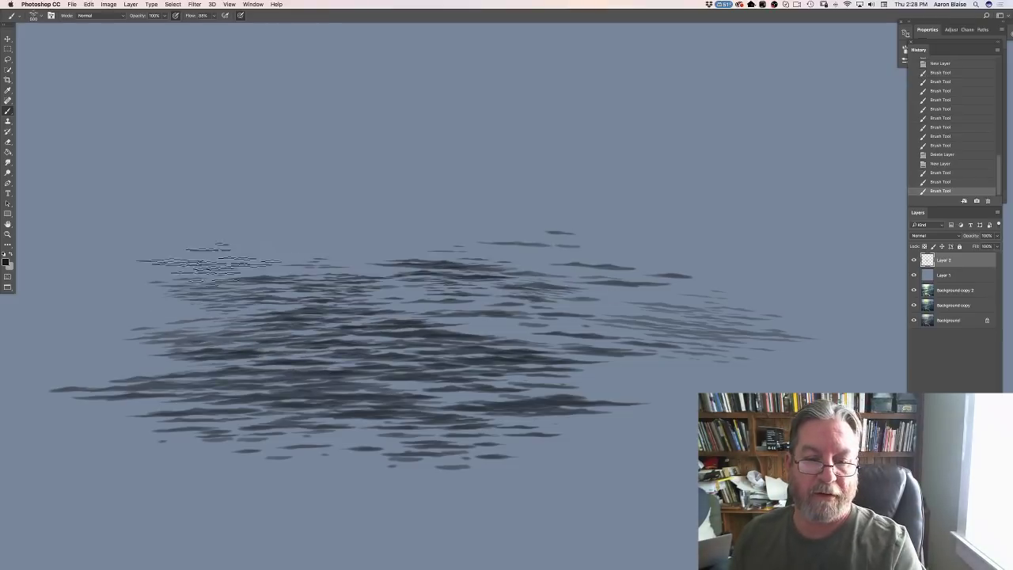
{"action": "left_click_drag", "start_coordinate": [209, 261], "coordinate": [538, 265]}
{"action": "left_click_drag", "start_coordinate": [202, 237], "coordinate": [680, 242]}
{"action": "mouse_move", "coordinate": [253, 214]}
{"action": "left_mouse_down"}
{"action": "mouse_move", "coordinate": [301, 207]}
{"action": "mouse_move", "coordinate": [578, 209]}
{"action": "left_mouse_up"}
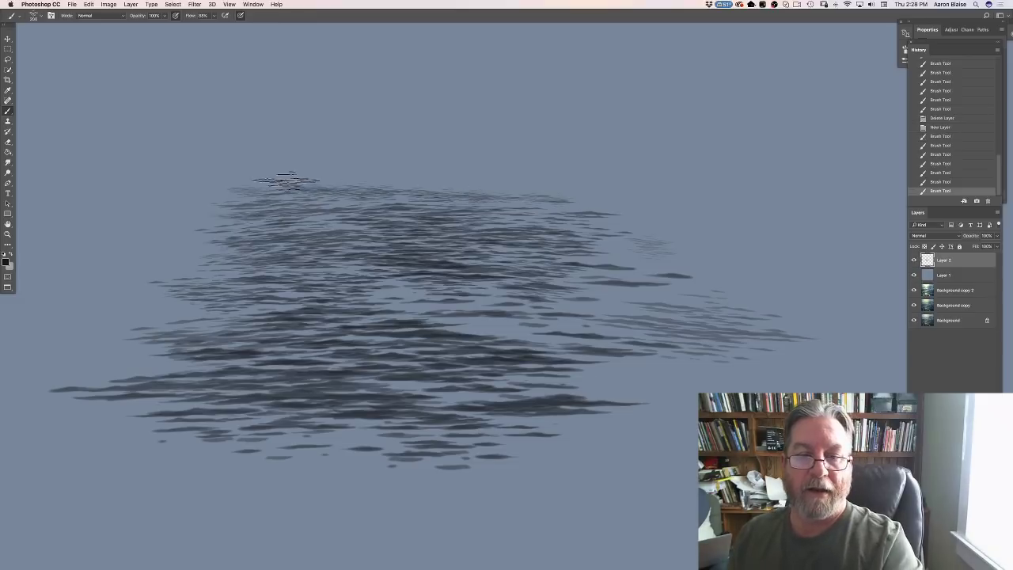
{"action": "left_click_drag", "start_coordinate": [285, 181], "coordinate": [574, 188]}
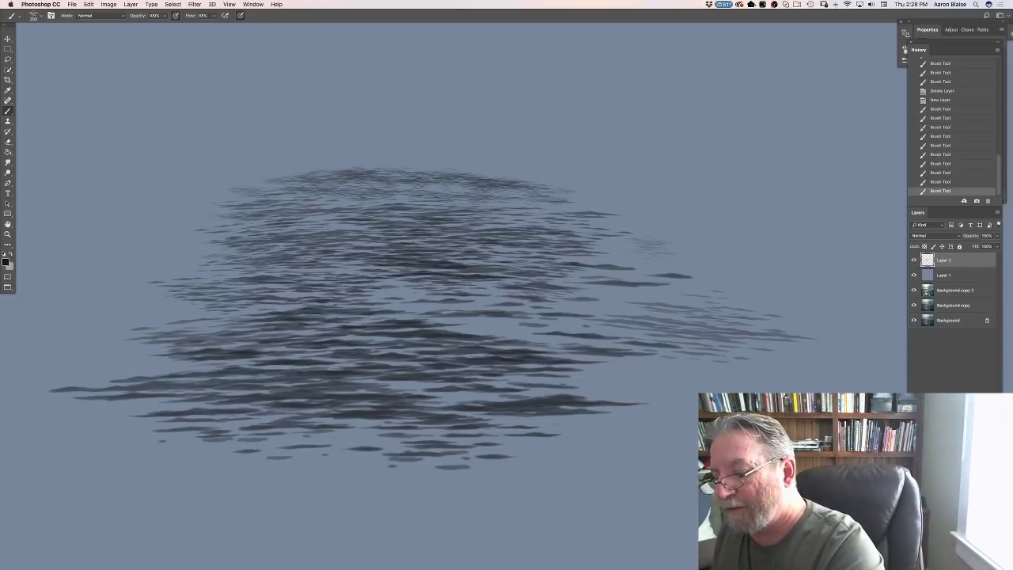
{"action": "key", "text": "Delete"}
{"action": "key", "text": "super+shift+alt+n"}
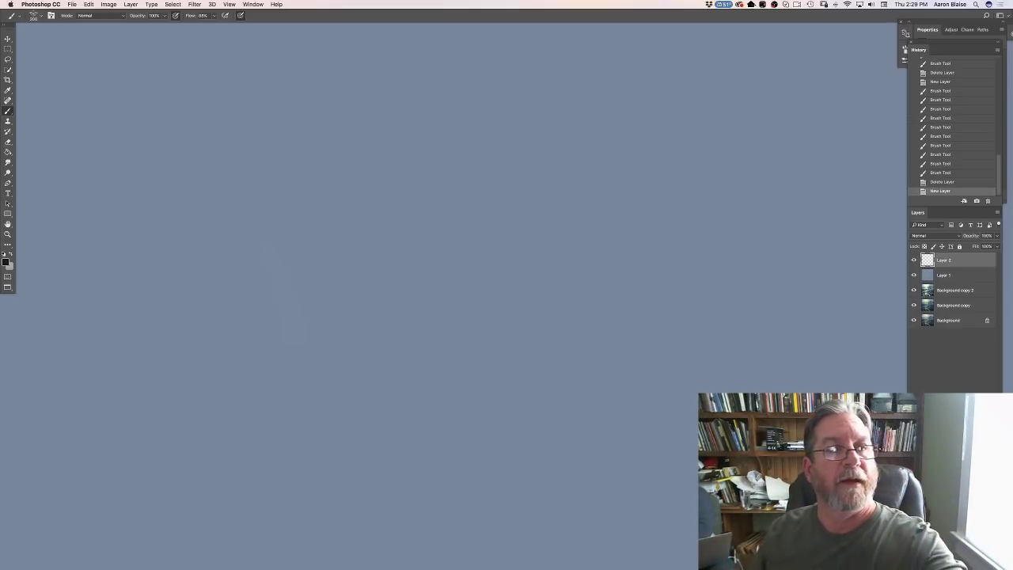
Step: Pick a soft streaky texture brush and paint broad dark streaks from top to bottom
{"action": "left_click", "coordinate": [32, 16]}
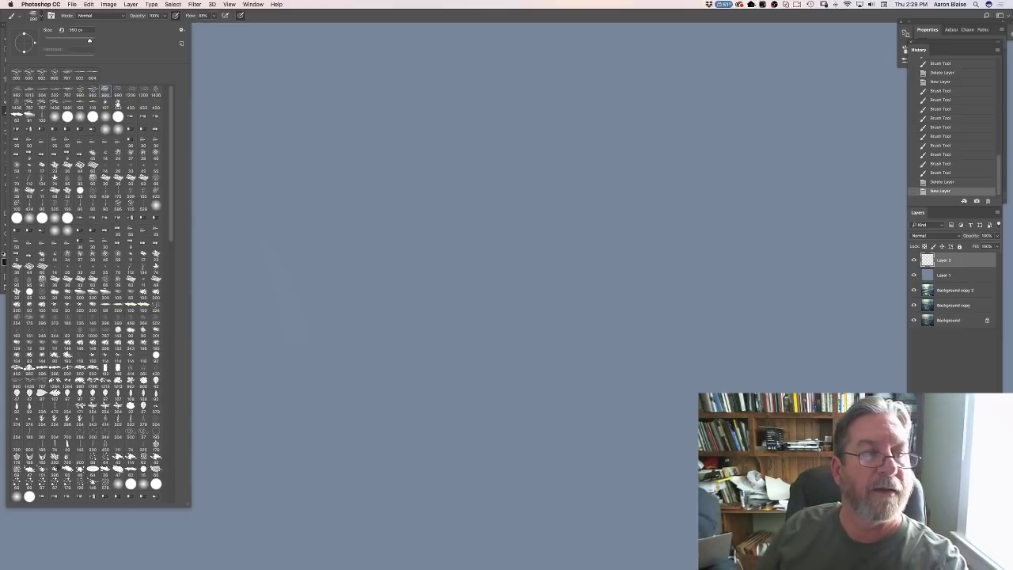
{"action": "left_click", "coordinate": [360, 230]}
{"action": "mouse_move", "coordinate": [265, 207]}
{"action": "left_mouse_down"}
{"action": "mouse_move", "coordinate": [569, 222]}
{"action": "mouse_move", "coordinate": [621, 207]}
{"action": "left_mouse_up"}
{"action": "mouse_move", "coordinate": [391, 265]}
{"action": "left_mouse_down"}
{"action": "mouse_move", "coordinate": [491, 284]}
{"action": "mouse_move", "coordinate": [665, 261]}
{"action": "left_mouse_up"}
{"action": "mouse_move", "coordinate": [229, 348]}
{"action": "left_mouse_down"}
{"action": "mouse_move", "coordinate": [609, 365]}
{"action": "mouse_move", "coordinate": [641, 400]}
{"action": "left_mouse_up"}
{"action": "left_click_drag", "start_coordinate": [230, 407], "coordinate": [657, 435]}
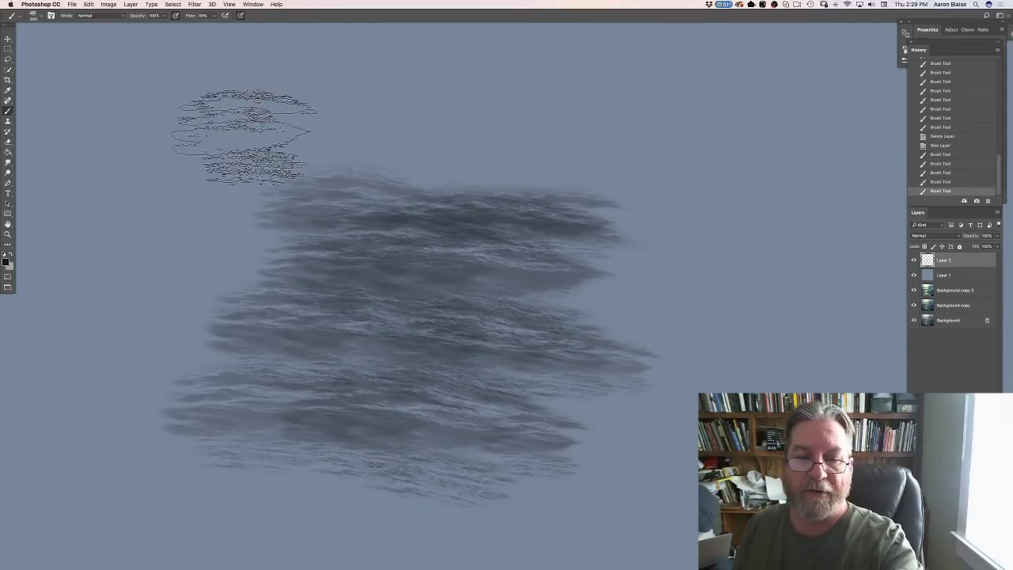
{"action": "left_click_drag", "start_coordinate": [238, 134], "coordinate": [649, 182]}
Step: Fill the left side with dark streaks, then trash Layer 2 and add a new one
{"action": "left_click_drag", "start_coordinate": [317, 201], "coordinate": [205, 213]}
{"action": "left_click_drag", "start_coordinate": [80, 143], "coordinate": [364, 166]}
{"action": "left_click_drag", "start_coordinate": [182, 237], "coordinate": [332, 269]}
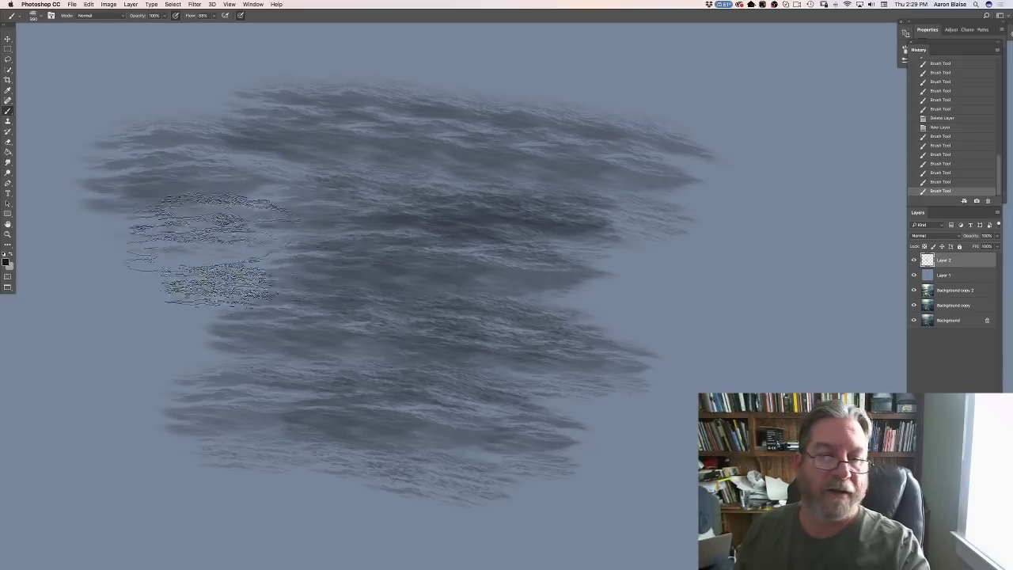
{"action": "mouse_move", "coordinate": [103, 238]}
{"action": "left_mouse_down"}
{"action": "mouse_move", "coordinate": [222, 301]}
{"action": "mouse_move", "coordinate": [261, 305]}
{"action": "left_mouse_up"}
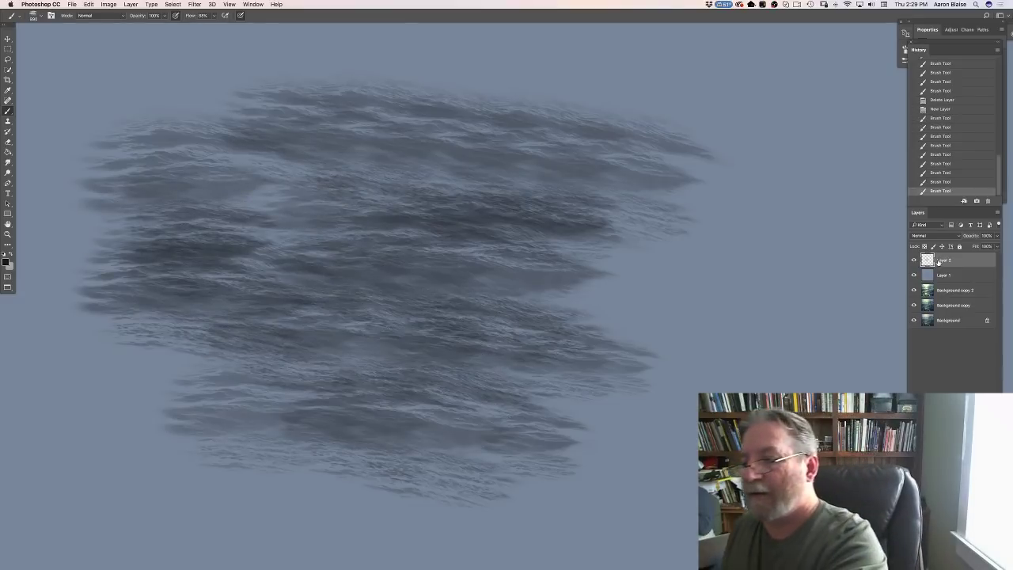
{"action": "mouse_move", "coordinate": [934, 261]}
{"action": "left_mouse_down"}
{"action": "mouse_move", "coordinate": [938, 380]}
{"action": "mouse_move", "coordinate": [988, 561]}
{"action": "left_mouse_up"}
{"action": "key", "text": "ctrl+shift+alt+n"}
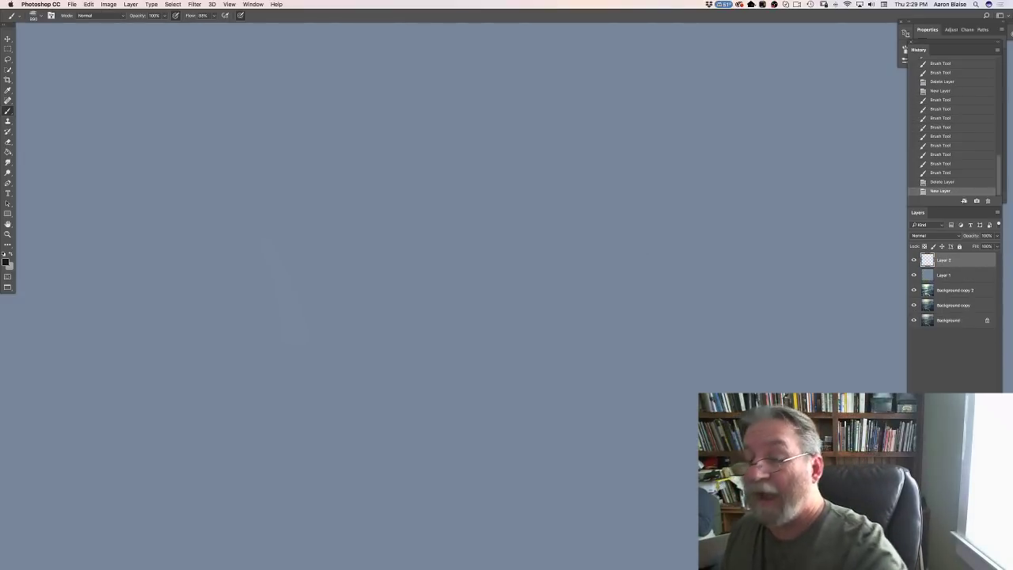
Step: Choose a textured water brush and paint strokes across the upper and middle canvas
{"action": "left_click", "coordinate": [32, 15]}
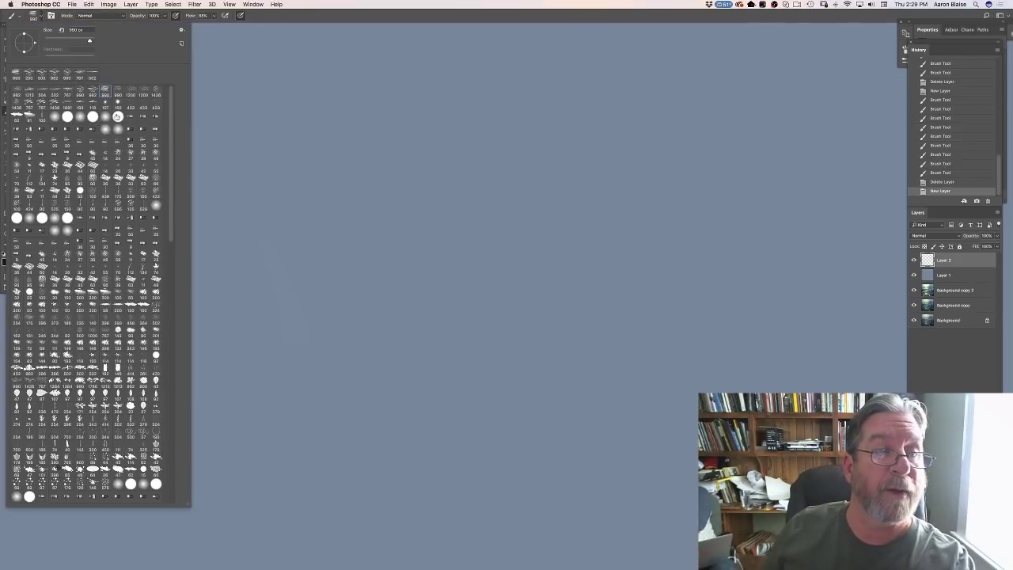
{"action": "left_click", "coordinate": [282, 173]}
{"action": "left_click_drag", "start_coordinate": [348, 167], "coordinate": [396, 166]}
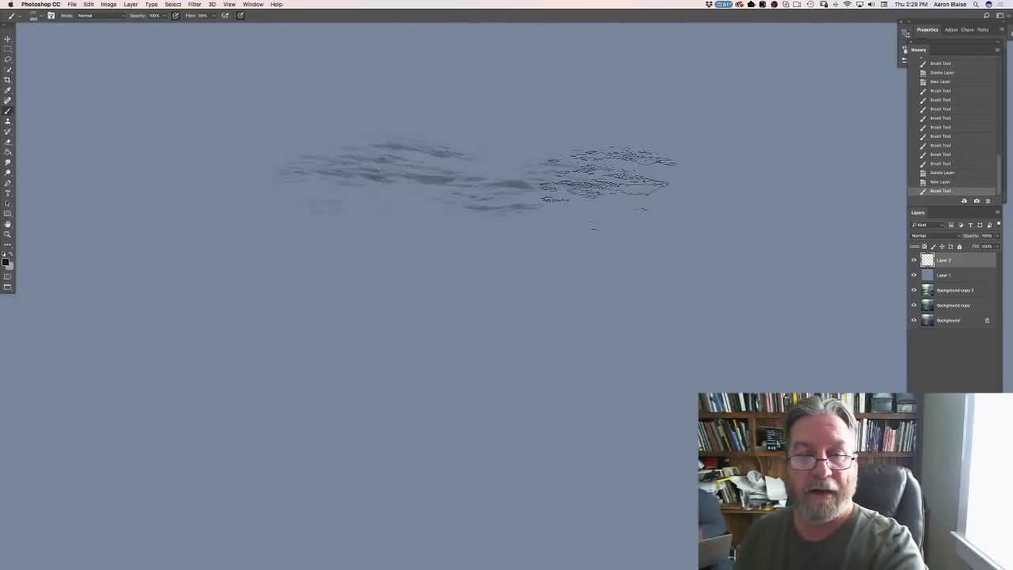
{"action": "left_click_drag", "start_coordinate": [506, 190], "coordinate": [554, 182]}
{"action": "left_click_drag", "start_coordinate": [261, 198], "coordinate": [610, 230]}
{"action": "left_click_drag", "start_coordinate": [221, 253], "coordinate": [625, 277]}
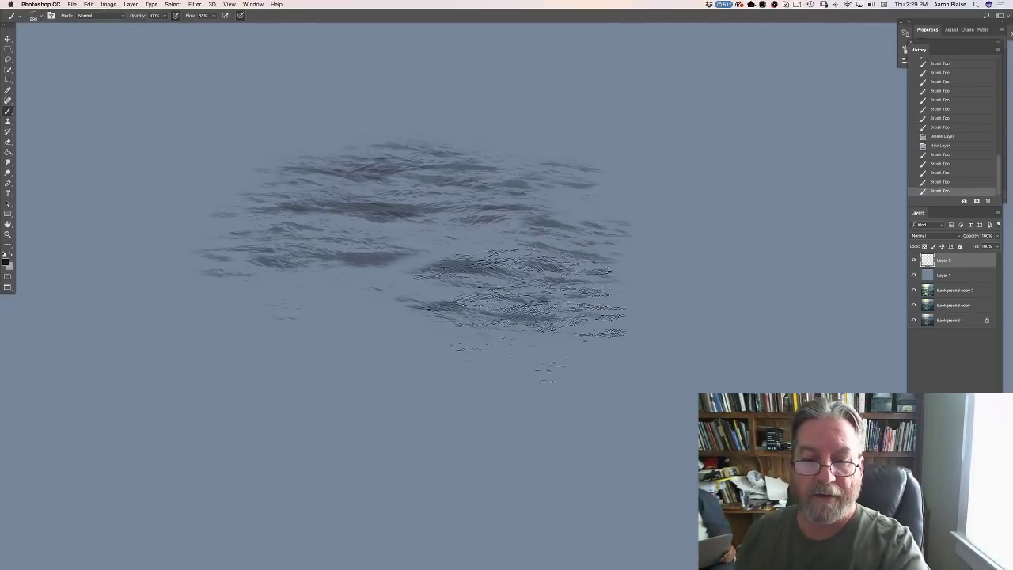
{"action": "left_click_drag", "start_coordinate": [214, 329], "coordinate": [594, 349]}
{"action": "left_click_drag", "start_coordinate": [174, 395], "coordinate": [680, 424]}
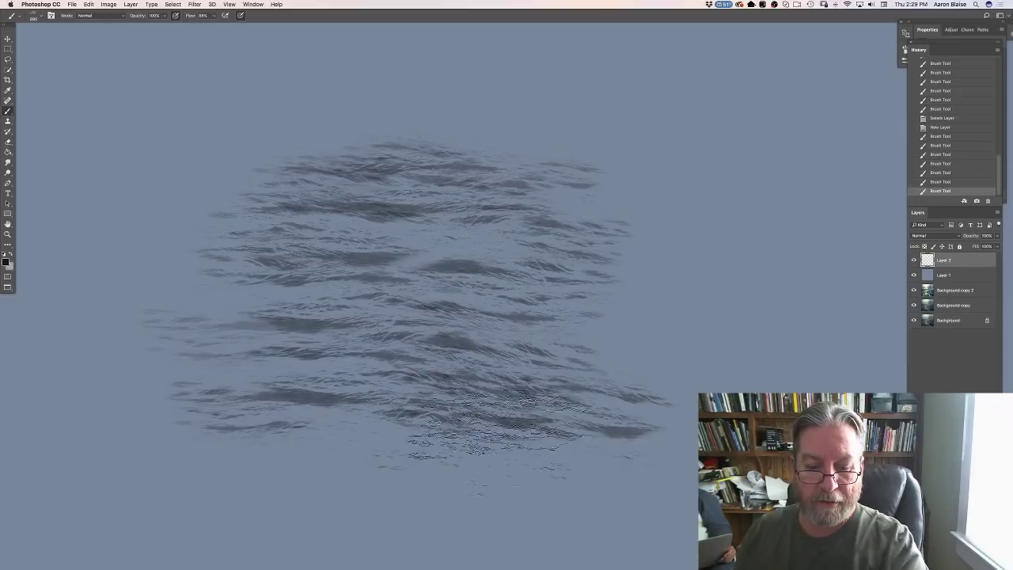
Step: Add more water strokes along the top, middle and bottom, then delete the test layer
{"action": "left_click_drag", "start_coordinate": [352, 463], "coordinate": [609, 482]}
{"action": "left_click_drag", "start_coordinate": [230, 126], "coordinate": [736, 155]}
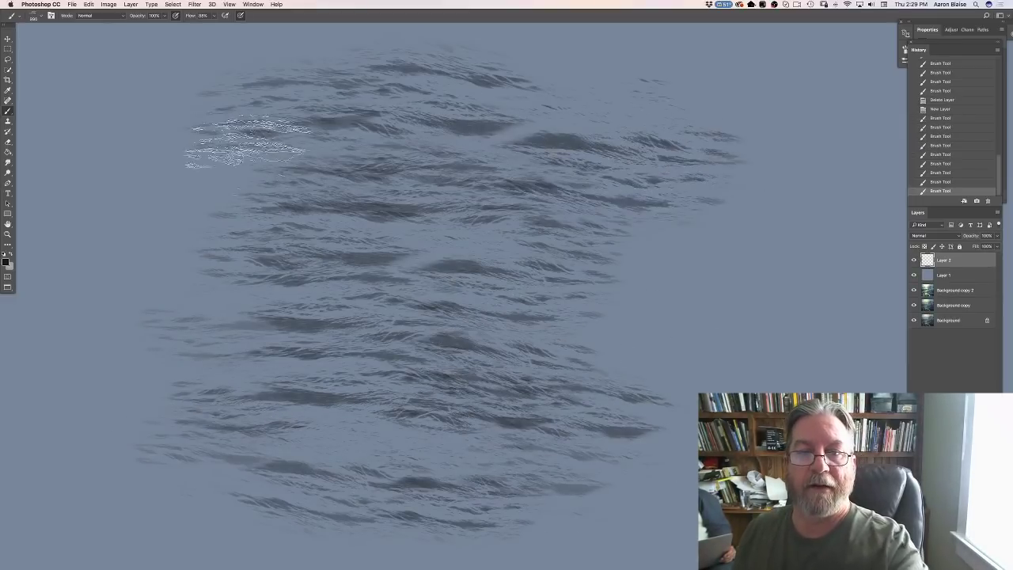
{"action": "left_click_drag", "start_coordinate": [95, 163], "coordinate": [372, 170]}
{"action": "left_click_drag", "start_coordinate": [752, 269], "coordinate": [237, 265]}
{"action": "left_click_drag", "start_coordinate": [744, 332], "coordinate": [111, 380]}
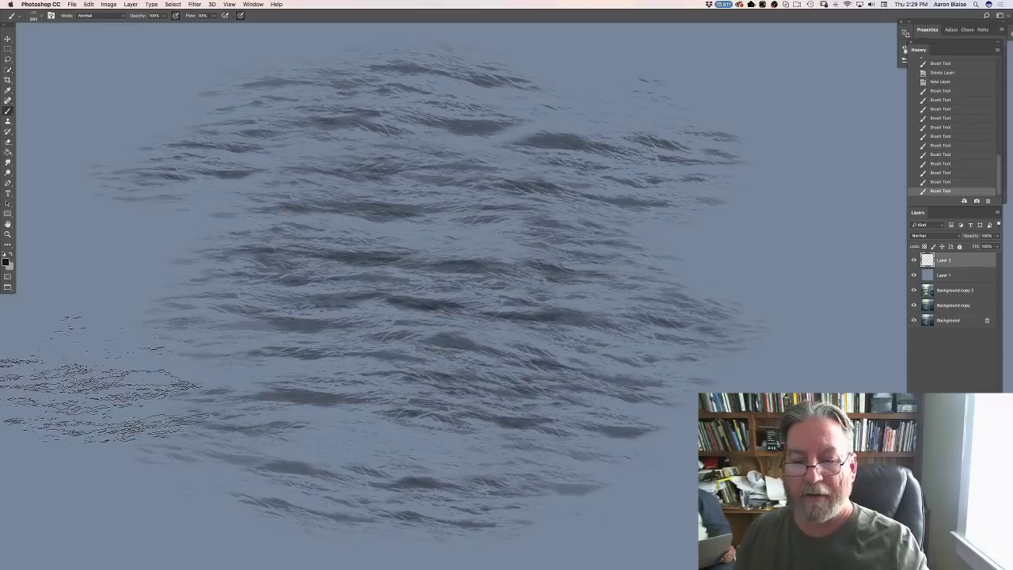
{"action": "left_click_drag", "start_coordinate": [617, 450], "coordinate": [111, 427]}
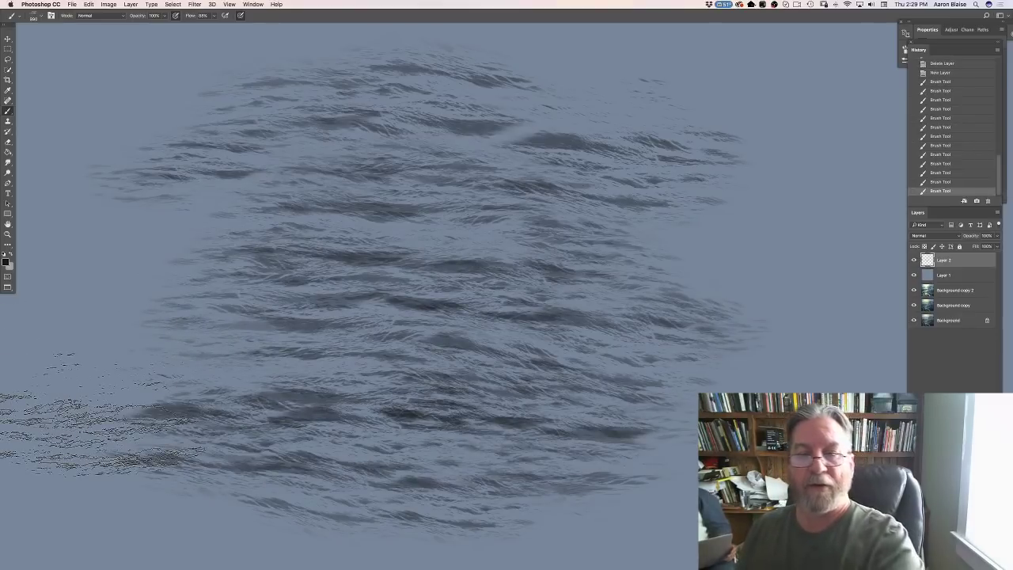
{"action": "key", "text": "Delete"}
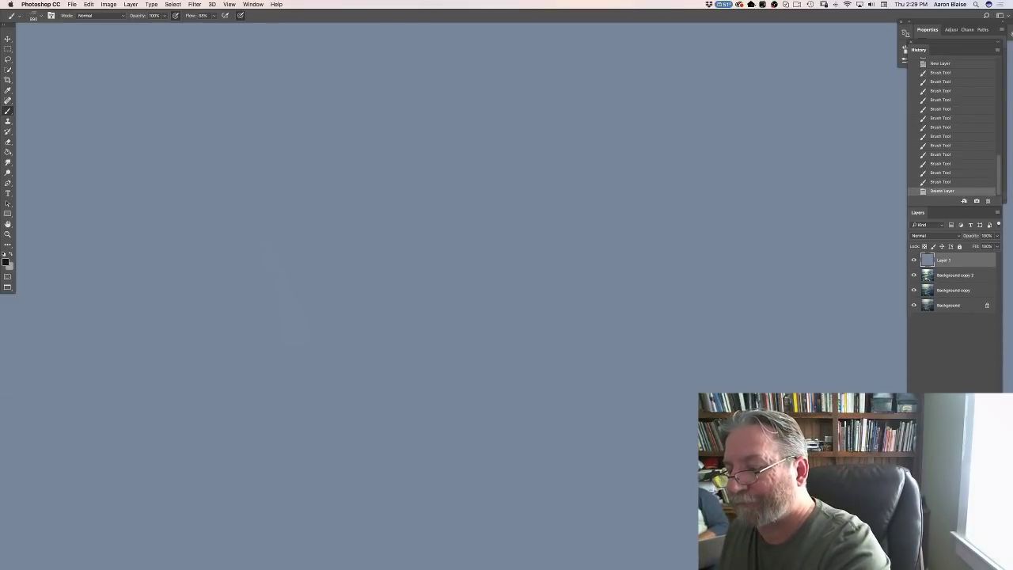
Step: On a fresh layer, paint scattered dabs with a wave brush, then delete that layer
{"action": "key", "text": "super+alt+shift+n"}
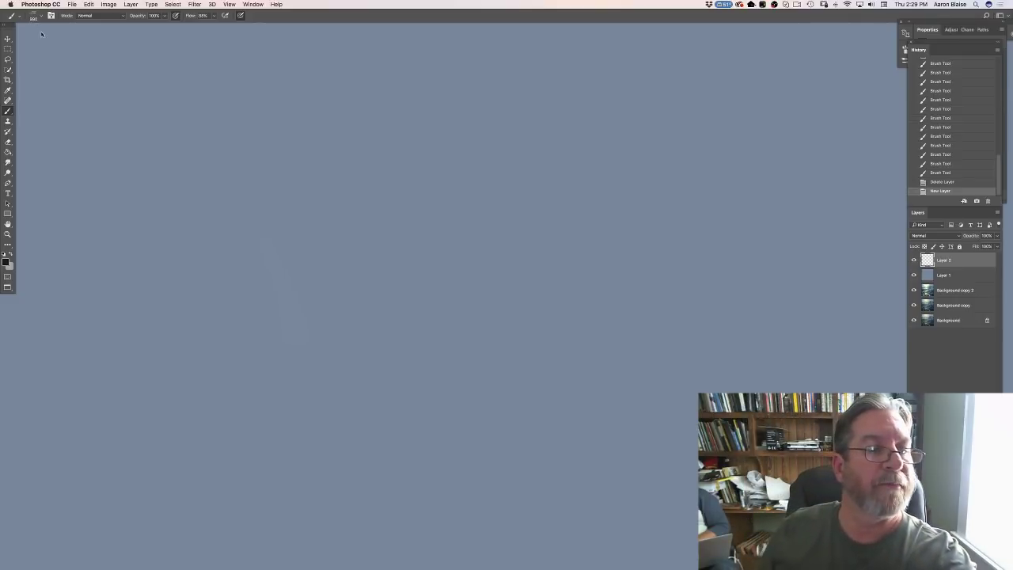
{"action": "right_click", "coordinate": [41, 33]}
{"action": "mouse_move", "coordinate": [333, 221]}
{"action": "left_mouse_down"}
{"action": "mouse_move", "coordinate": [428, 237]}
{"action": "mouse_move", "coordinate": [618, 230]}
{"action": "left_mouse_up"}
{"action": "left_click_drag", "start_coordinate": [427, 237], "coordinate": [261, 229]}
{"action": "mouse_move", "coordinate": [337, 245]}
{"action": "left_mouse_down"}
{"action": "mouse_move", "coordinate": [570, 269]}
{"action": "mouse_move", "coordinate": [237, 340]}
{"action": "mouse_move", "coordinate": [680, 372]}
{"action": "mouse_move", "coordinate": [170, 413]}
{"action": "left_mouse_up"}
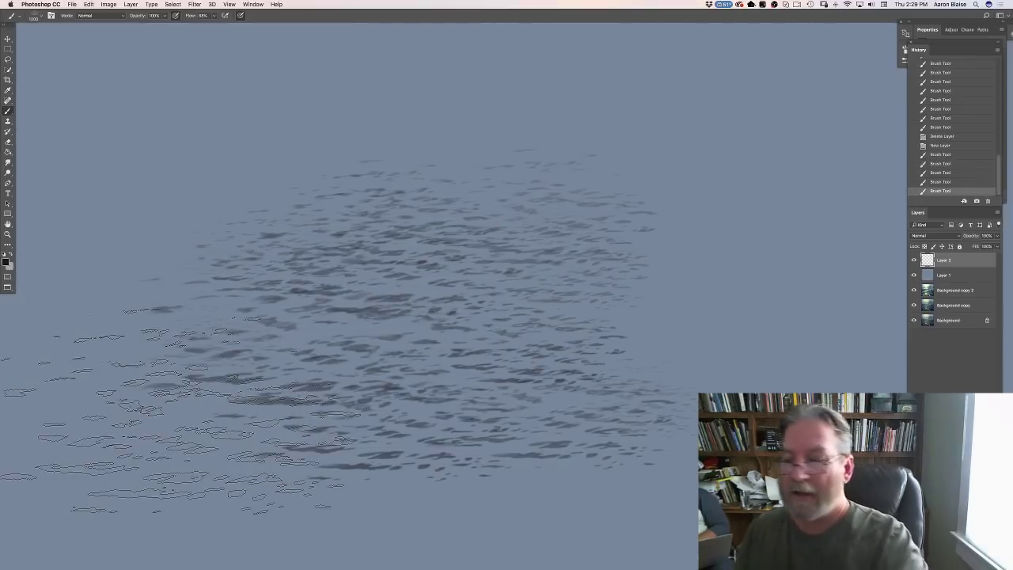
{"action": "mouse_move", "coordinate": [945, 260]}
{"action": "left_mouse_down"}
{"action": "mouse_move", "coordinate": [952, 379]}
{"action": "mouse_move", "coordinate": [988, 562]}
{"action": "left_mouse_up"}
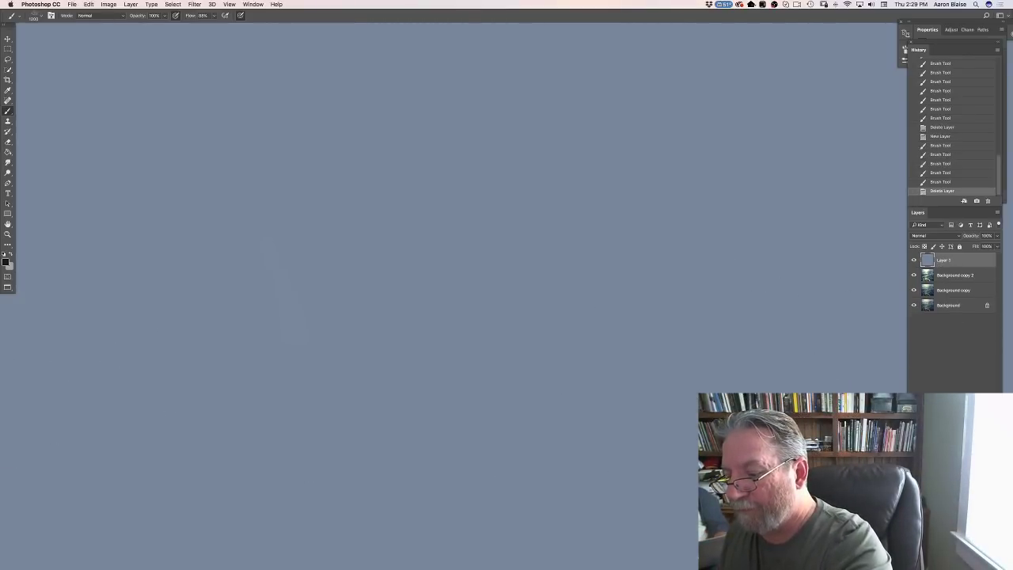
{"action": "left_click", "coordinate": [975, 562]}
{"action": "left_click", "coordinate": [5, 262]}
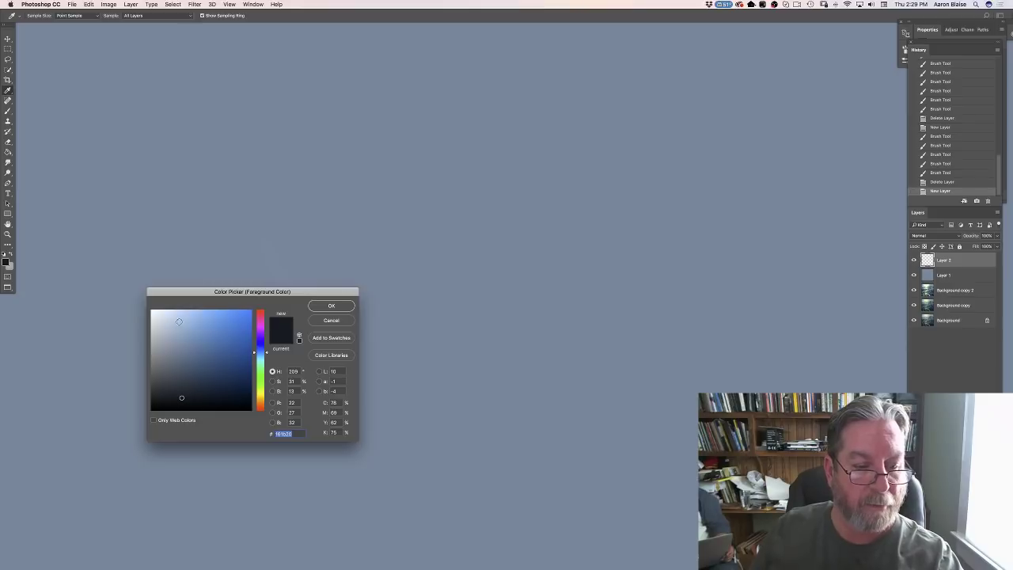
Step: Set a cream foreground colour, switch the brush mode to Color Dodge, and shrink the brush
{"action": "left_click", "coordinate": [261, 397]}
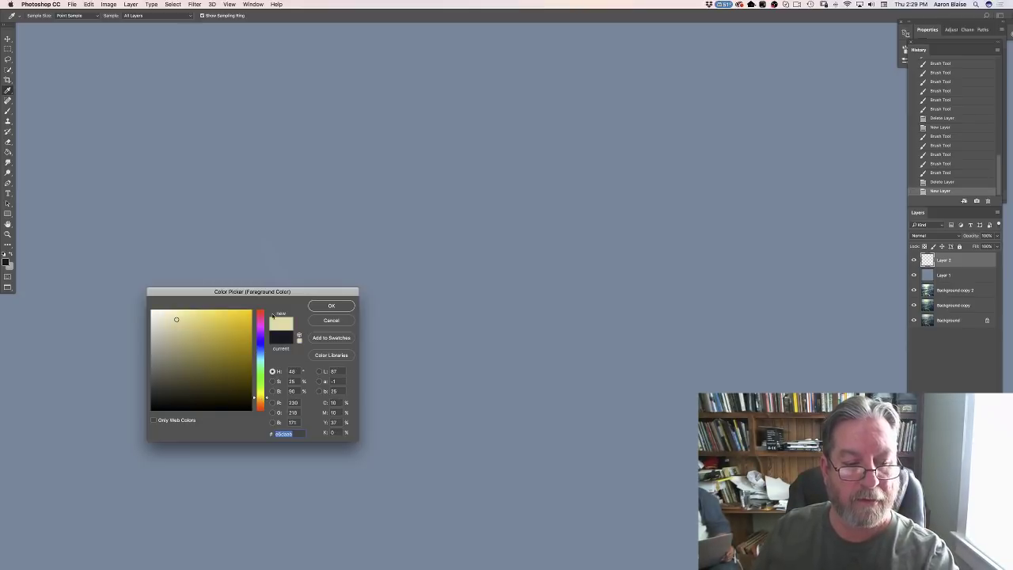
{"action": "left_click", "coordinate": [329, 306]}
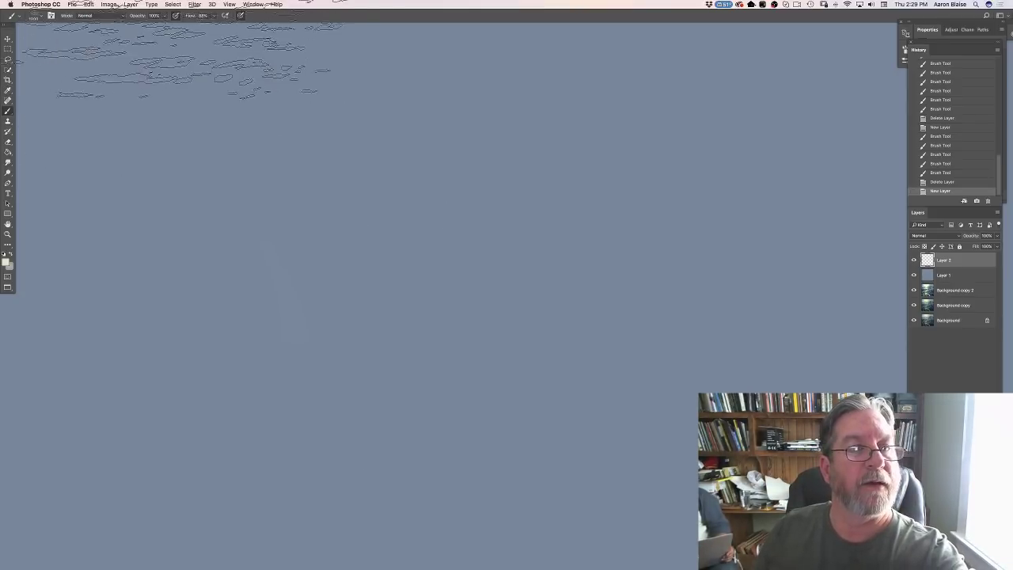
{"action": "left_click", "coordinate": [83, 17]}
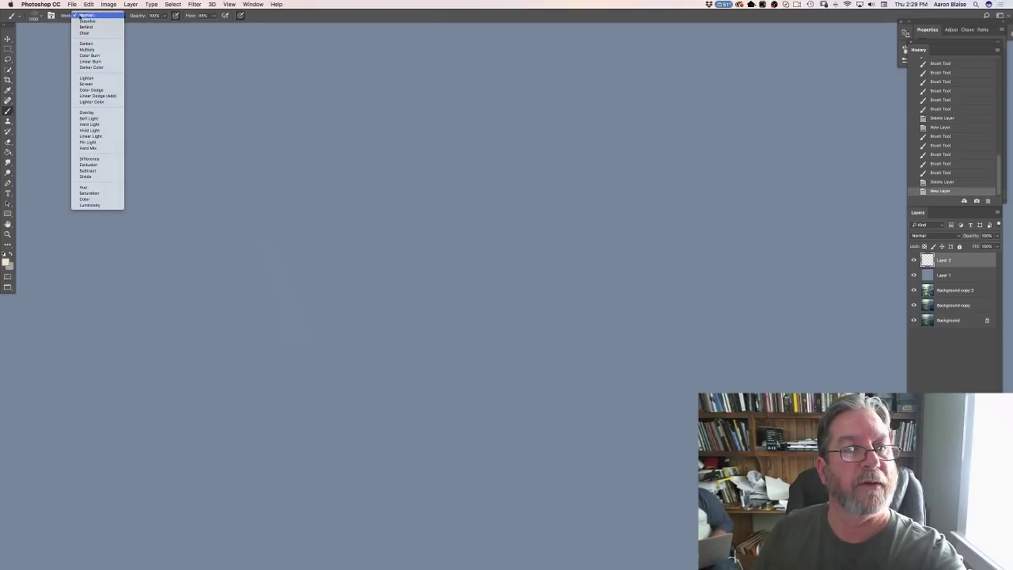
{"action": "left_click", "coordinate": [89, 91]}
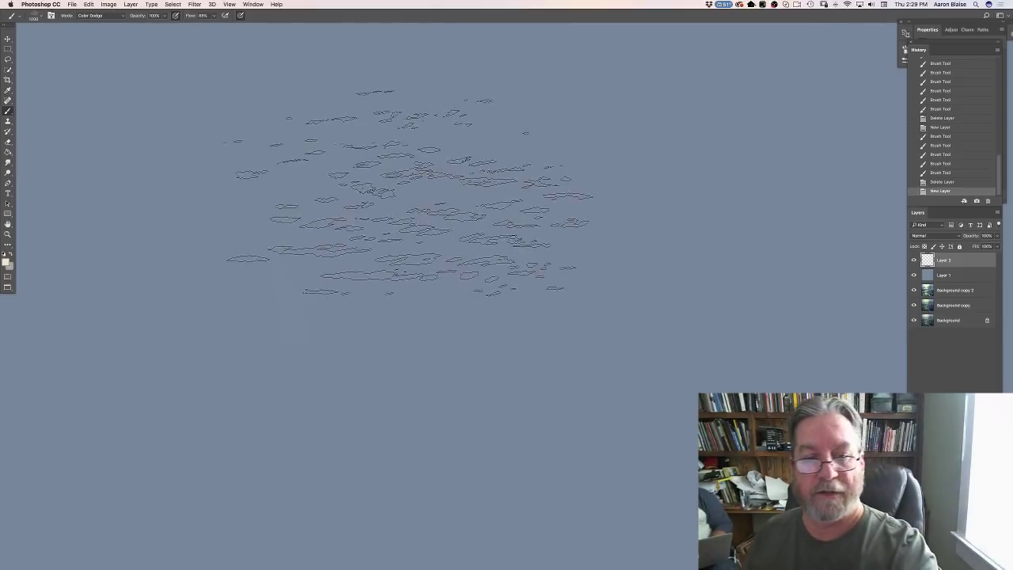
{"action": "key", "text": "bracketleft"}
{"action": "key", "text": "bracketleft"}
{"action": "key", "text": "bracketleft"}
{"action": "key", "text": "bracketleft"}
{"action": "key", "text": "bracketleft"}
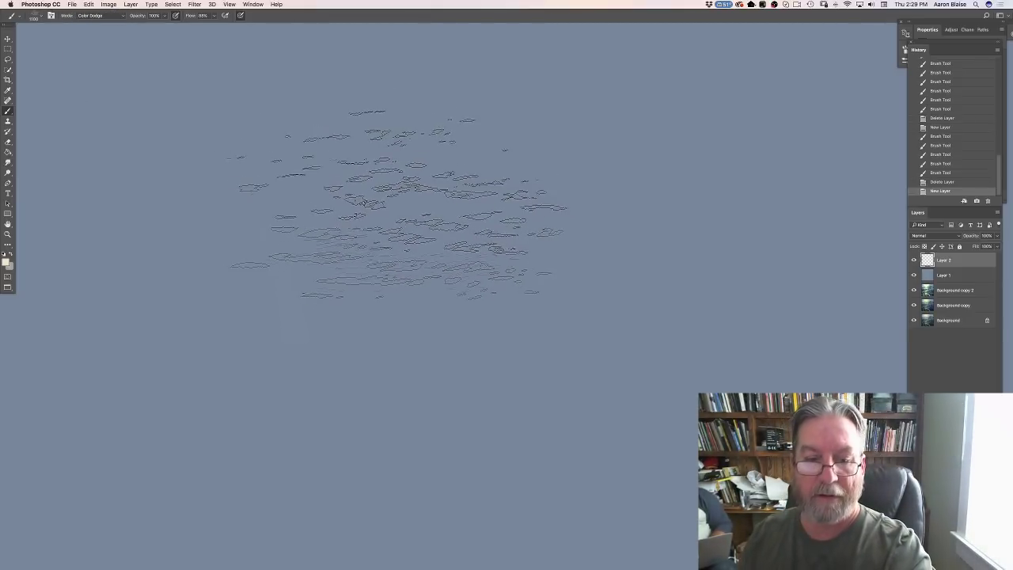
Step: Paint bright Color Dodge ripple strokes across the canvas, then delete the layer
{"action": "left_click_drag", "start_coordinate": [384, 202], "coordinate": [475, 226]}
{"action": "left_click_drag", "start_coordinate": [348, 238], "coordinate": [546, 261]}
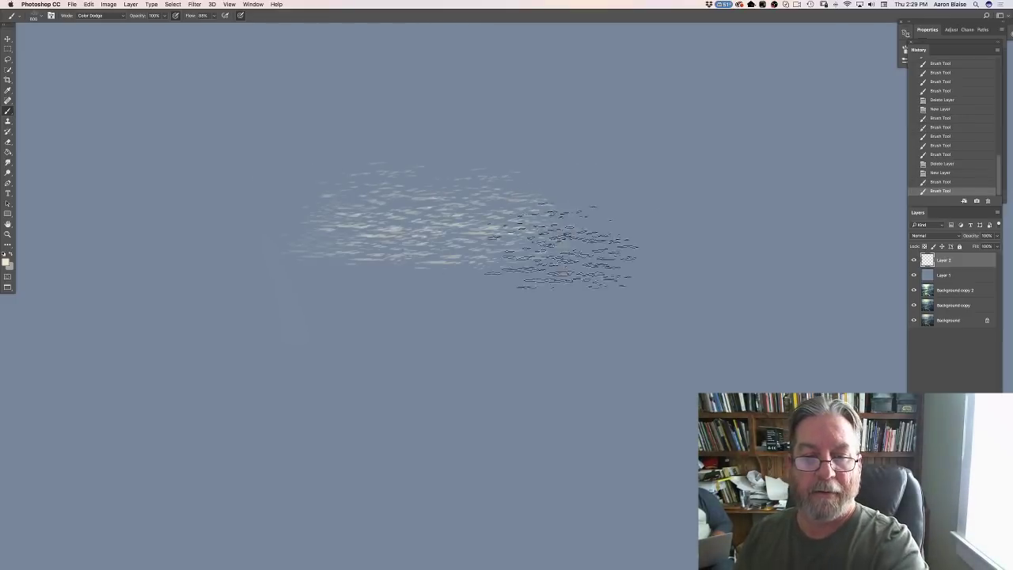
{"action": "left_click_drag", "start_coordinate": [285, 261], "coordinate": [593, 273]}
{"action": "mouse_move", "coordinate": [451, 293]}
{"action": "left_mouse_down"}
{"action": "mouse_move", "coordinate": [373, 317]}
{"action": "mouse_move", "coordinate": [430, 373]}
{"action": "mouse_move", "coordinate": [656, 339]}
{"action": "left_mouse_up"}
{"action": "mouse_move", "coordinate": [372, 405]}
{"action": "left_mouse_down"}
{"action": "mouse_move", "coordinate": [321, 470]}
{"action": "mouse_move", "coordinate": [433, 399]}
{"action": "mouse_move", "coordinate": [479, 316]}
{"action": "mouse_move", "coordinate": [509, 222]}
{"action": "mouse_move", "coordinate": [543, 185]}
{"action": "mouse_move", "coordinate": [599, 158]}
{"action": "mouse_move", "coordinate": [384, 70]}
{"action": "mouse_move", "coordinate": [250, 253]}
{"action": "mouse_move", "coordinate": [586, 285]}
{"action": "mouse_move", "coordinate": [641, 396]}
{"action": "mouse_move", "coordinate": [597, 475]}
{"action": "mouse_move", "coordinate": [325, 497]}
{"action": "mouse_move", "coordinate": [593, 513]}
{"action": "left_mouse_up"}
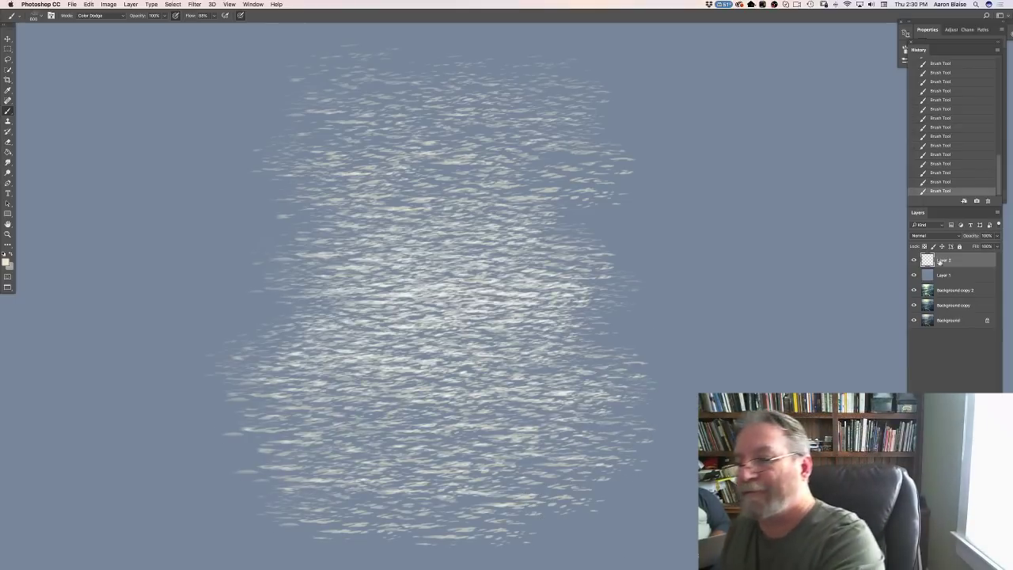
{"action": "key", "text": "BackSpace"}
Step: Add a new layer, pick the ripple brush preset, and set its blend mode to Normal
{"action": "key", "text": "super+shift+alt+n"}
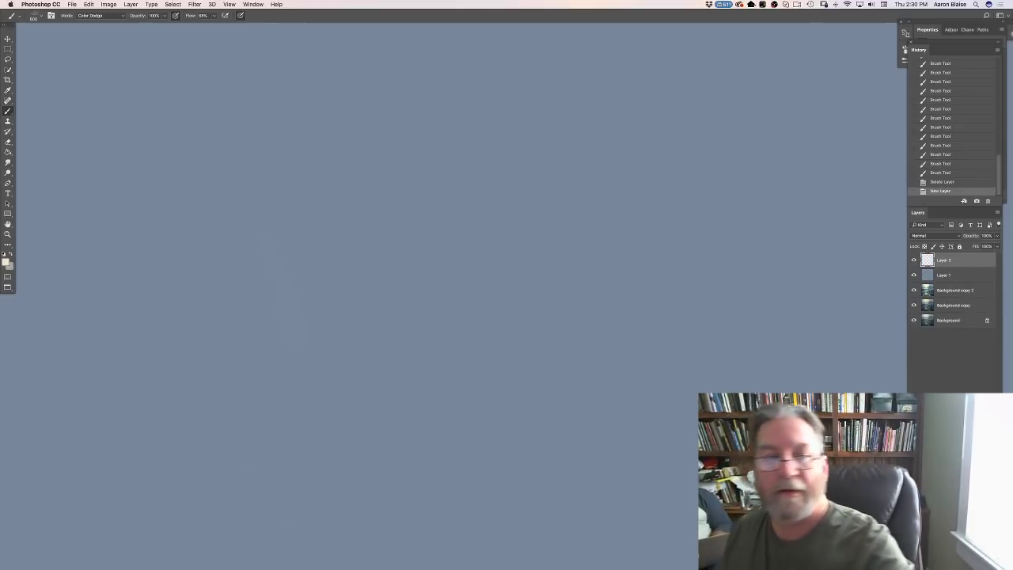
{"action": "right_click", "coordinate": [42, 64]}
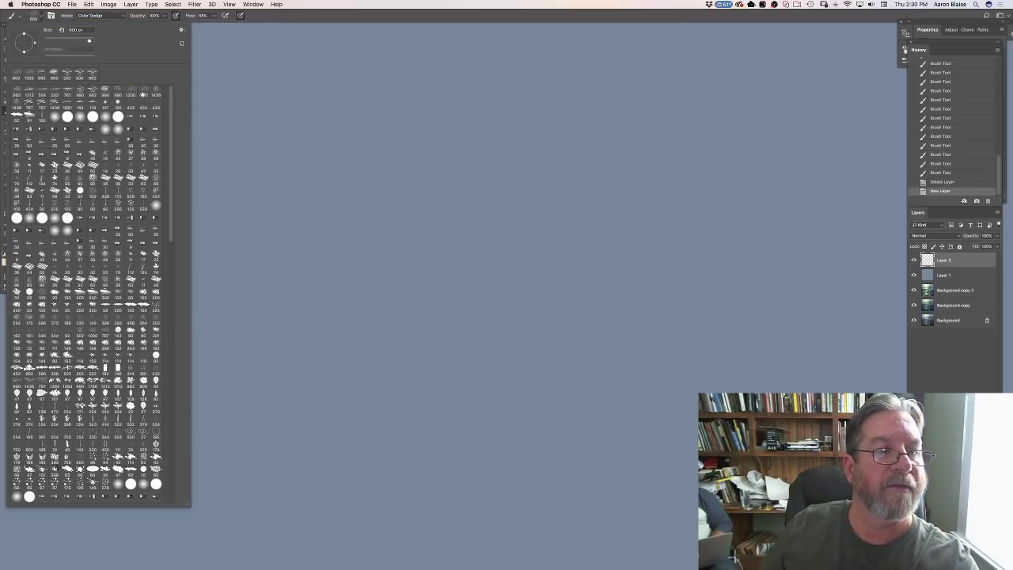
{"action": "left_click", "coordinate": [237, 146]}
{"action": "left_click", "coordinate": [91, 15]}
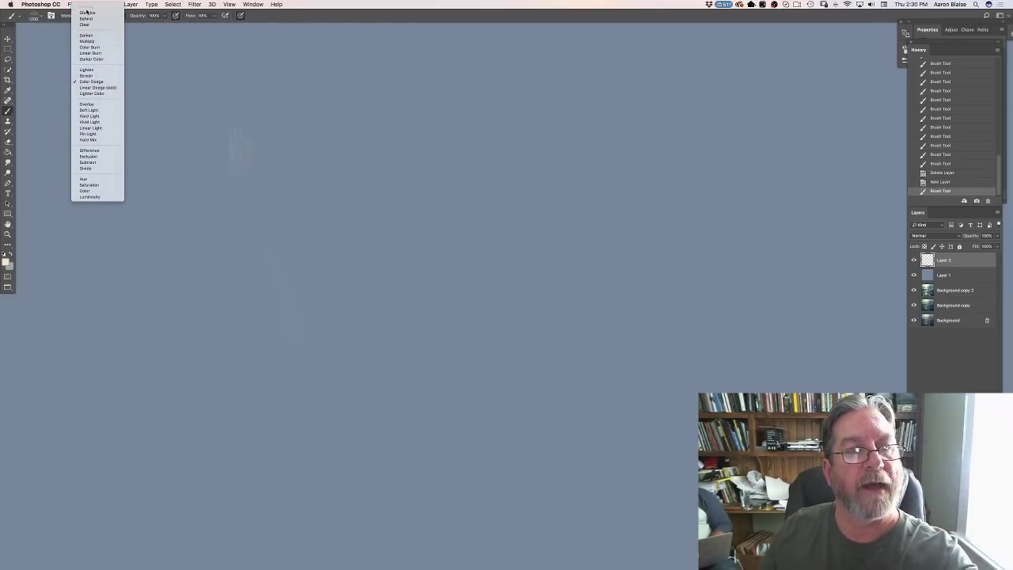
{"action": "left_click", "coordinate": [87, 9]}
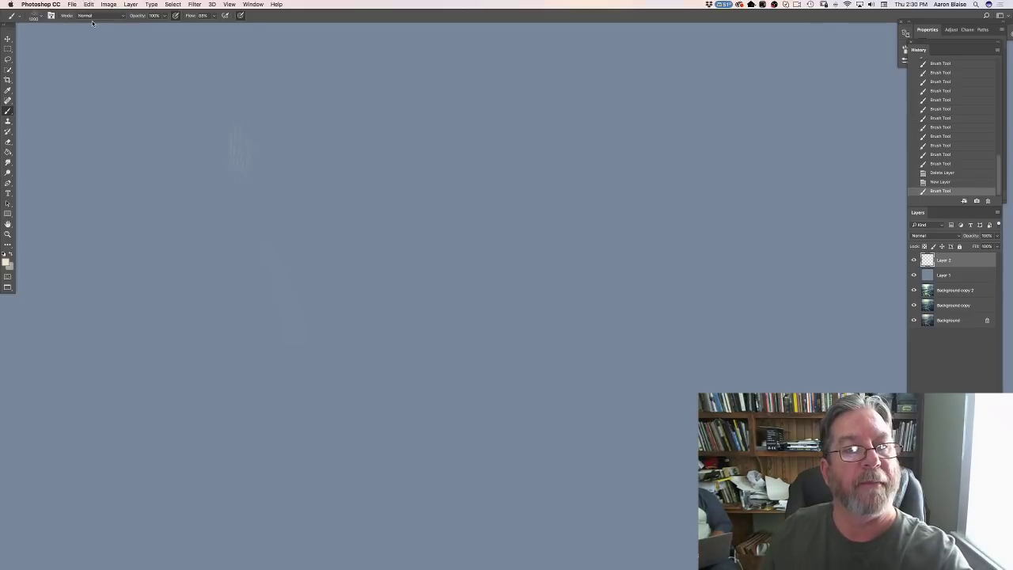
Step: Choose a dark blue foreground, stamp ripples across the canvas, then delete the layer
{"action": "left_click", "coordinate": [7, 262]}
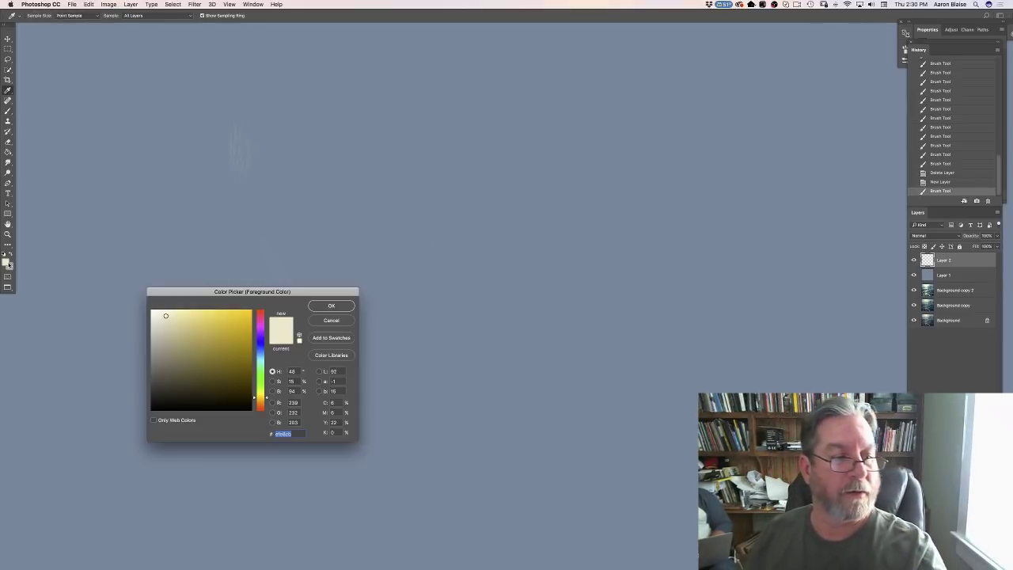
{"action": "left_click", "coordinate": [260, 350]}
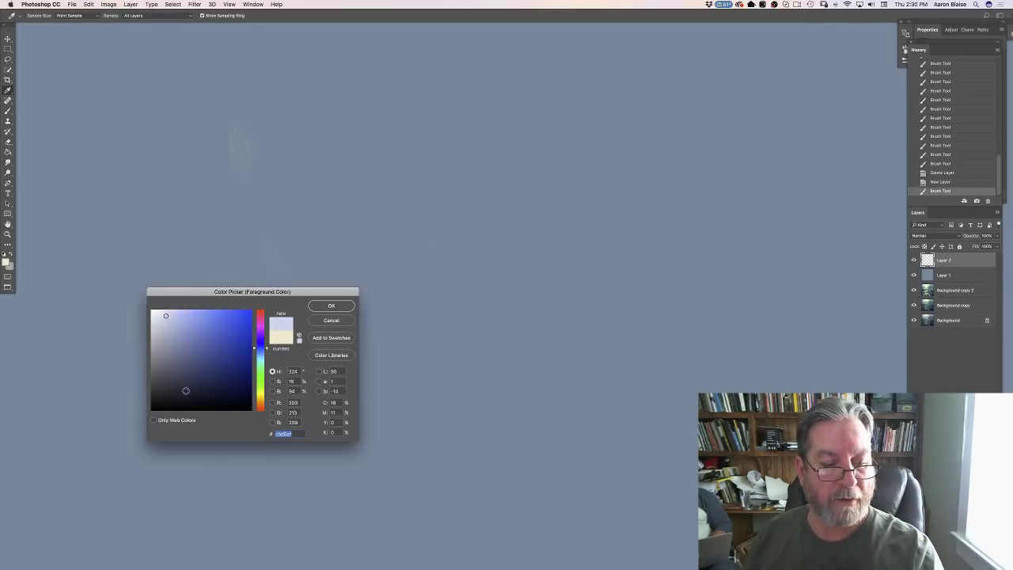
{"action": "left_click", "coordinate": [322, 307]}
{"action": "left_click", "coordinate": [380, 221]}
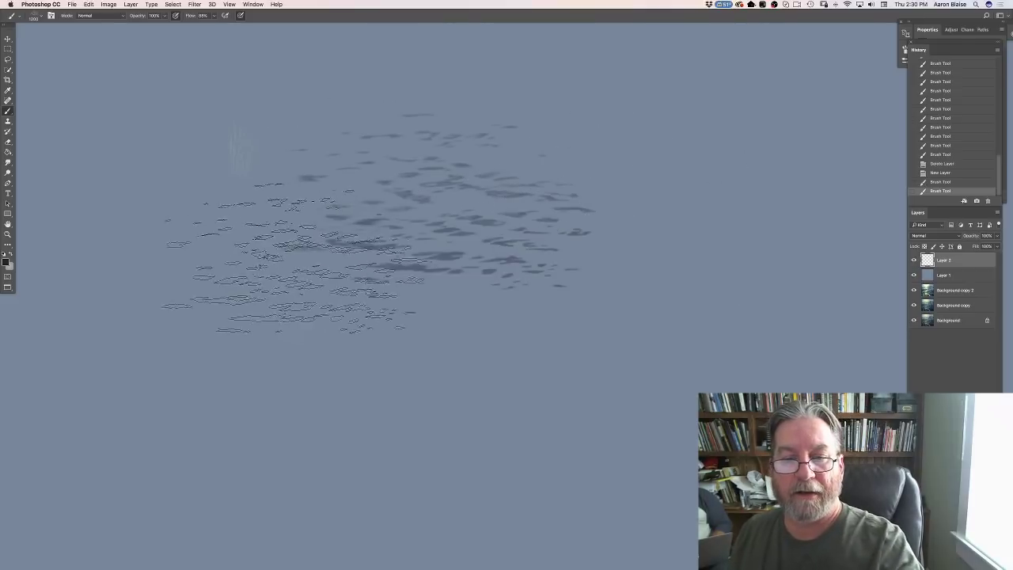
{"action": "left_click", "coordinate": [482, 289]}
{"action": "left_click", "coordinate": [411, 392]}
{"action": "left_click_drag", "start_coordinate": [400, 400], "coordinate": [538, 407]}
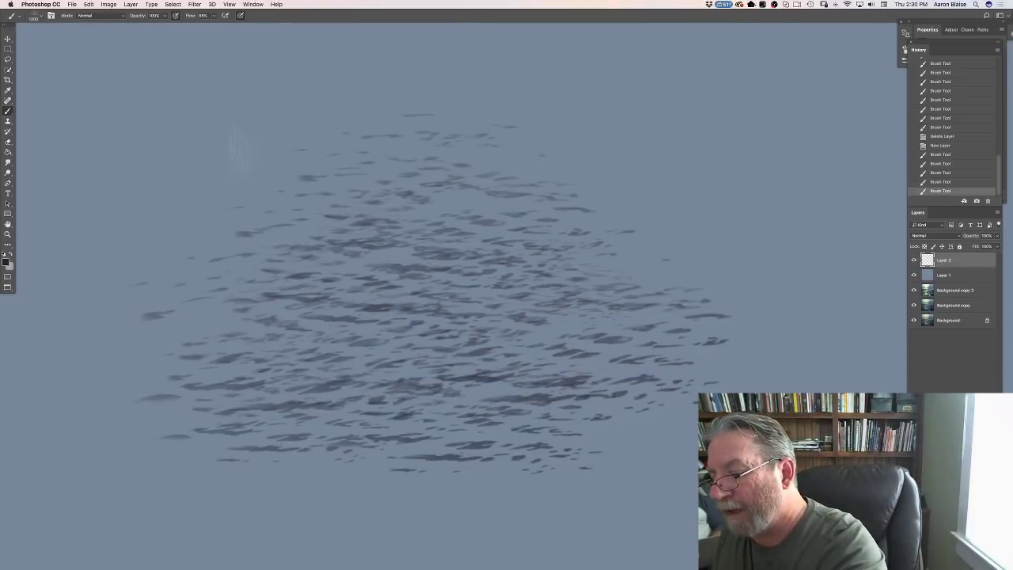
{"action": "key", "text": "BackSpace"}
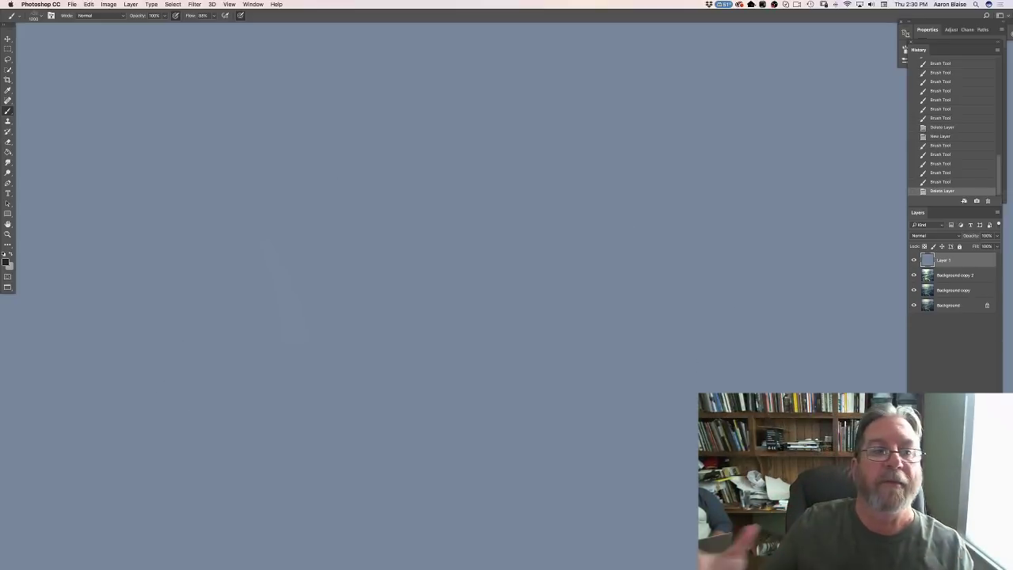
Step: Choose the streak brush and stamp dark streaks around the centre, left and upper canvas
{"action": "left_click", "coordinate": [31, 15]}
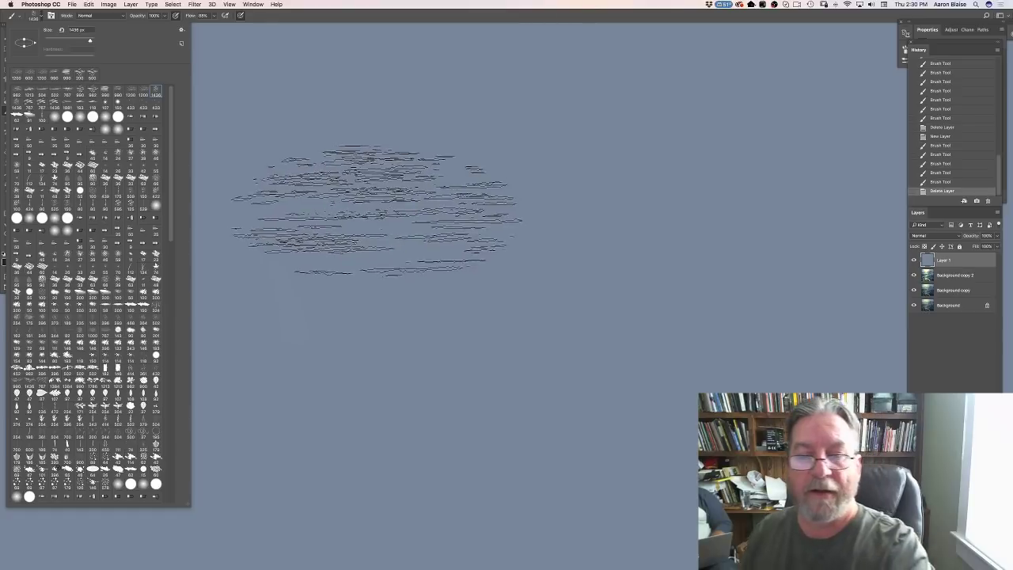
{"action": "left_click", "coordinate": [558, 227]}
{"action": "left_click", "coordinate": [486, 269]}
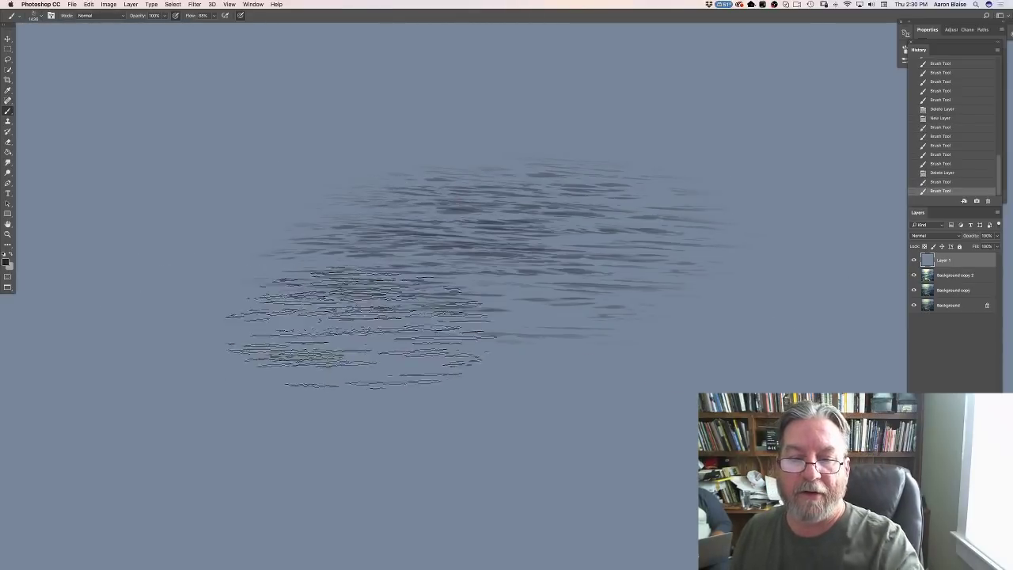
{"action": "left_click", "coordinate": [486, 308]}
{"action": "left_click", "coordinate": [258, 392]}
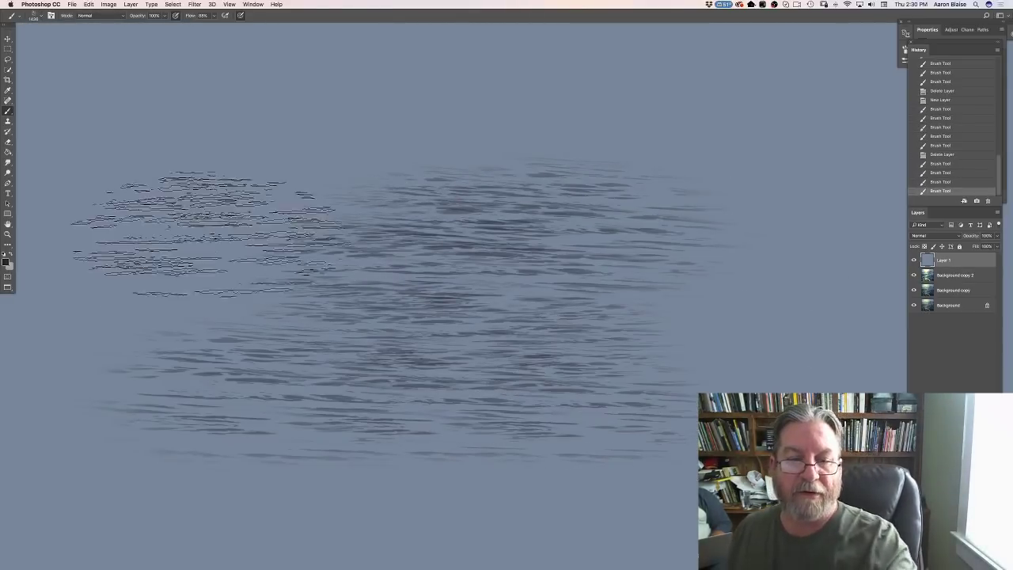
{"action": "left_click", "coordinate": [230, 213]}
{"action": "left_click", "coordinate": [586, 139]}
{"action": "left_click", "coordinate": [190, 119]}
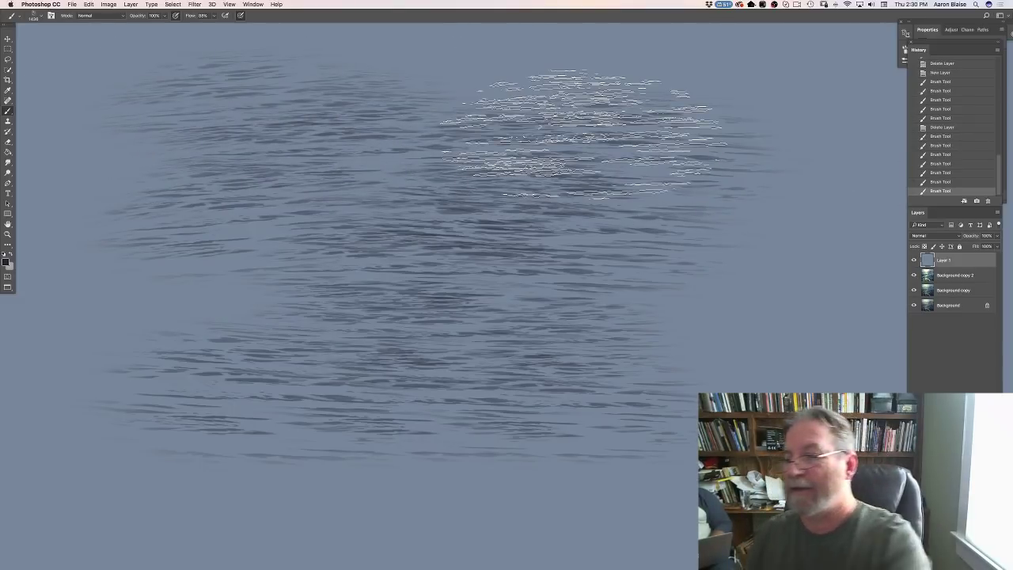
Step: Add a new layer and set the foreground to the sampled blue-gray for a Paint Bucket fill
{"action": "key", "text": "super+shift+alt+n"}
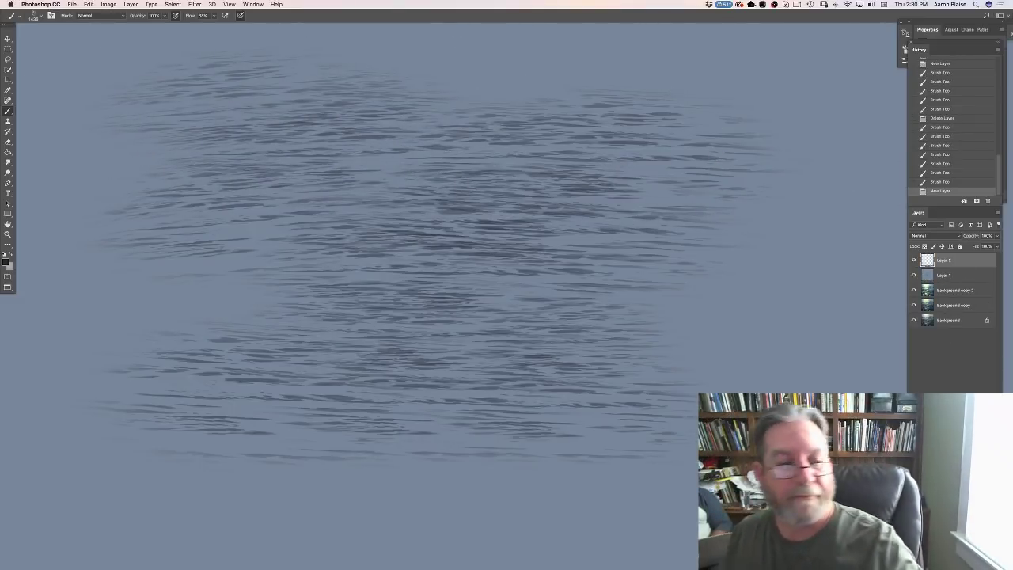
{"action": "left_click", "coordinate": [6, 261]}
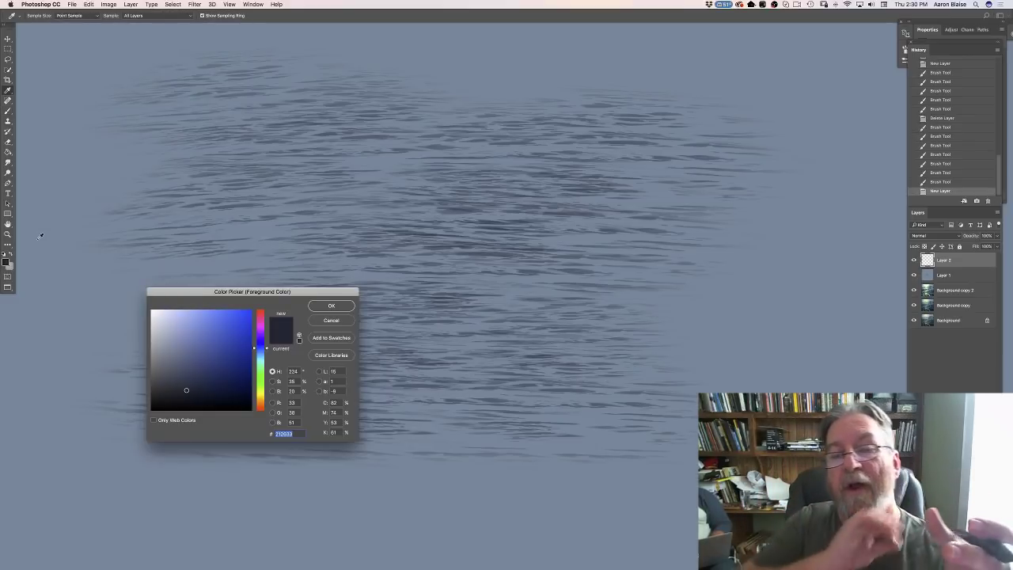
{"action": "left_click", "coordinate": [77, 251]}
{"action": "left_click", "coordinate": [324, 309]}
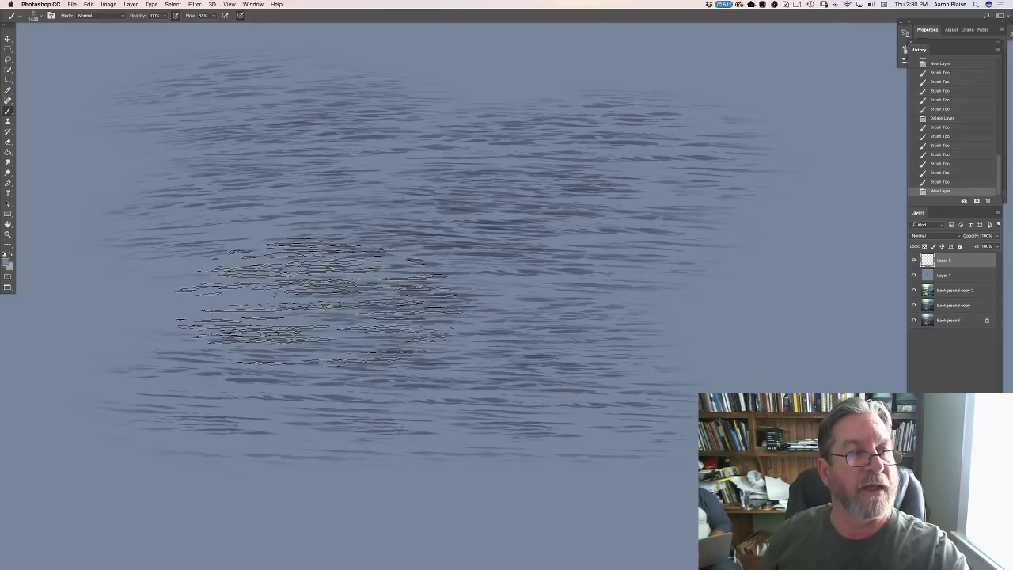
{"action": "left_click", "coordinate": [8, 152]}
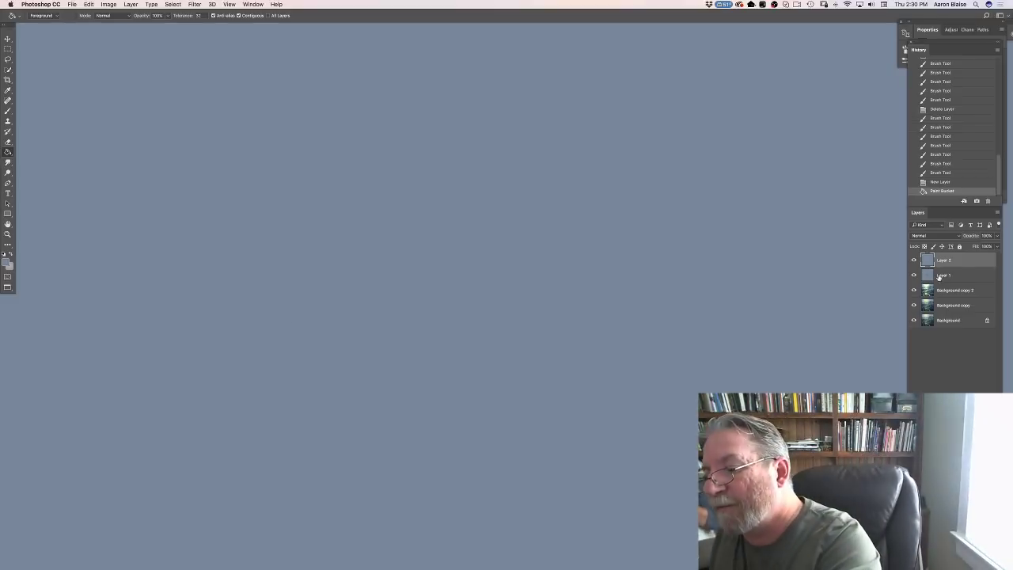
Step: Delete Layer 1, paint a horizontal streak test with the brush, and pick a new dark foreground
{"action": "key", "text": "Delete"}
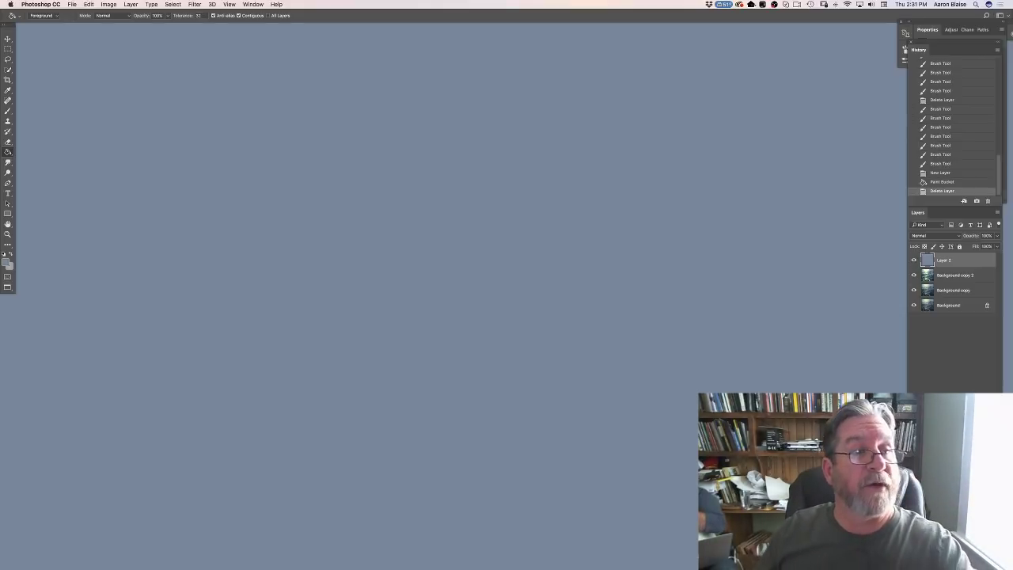
{"action": "left_click", "coordinate": [8, 109]}
{"action": "left_click", "coordinate": [32, 15]}
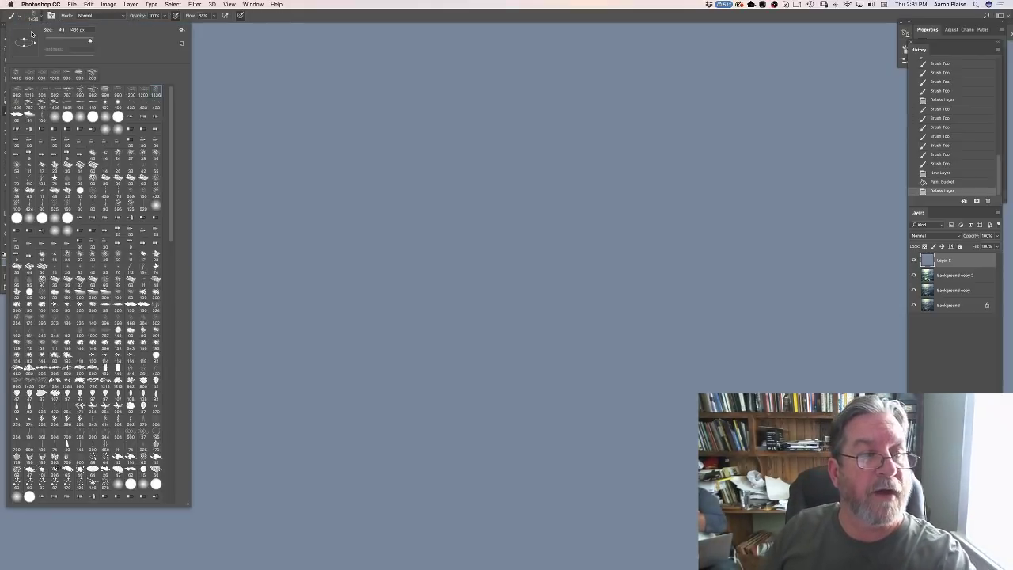
{"action": "mouse_move", "coordinate": [198, 262]}
{"action": "left_mouse_down"}
{"action": "mouse_move", "coordinate": [404, 301]}
{"action": "mouse_move", "coordinate": [506, 238]}
{"action": "mouse_move", "coordinate": [538, 198]}
{"action": "mouse_move", "coordinate": [475, 262]}
{"action": "mouse_move", "coordinate": [554, 253]}
{"action": "mouse_move", "coordinate": [443, 269]}
{"action": "left_mouse_up"}
{"action": "left_click", "coordinate": [6, 262]}
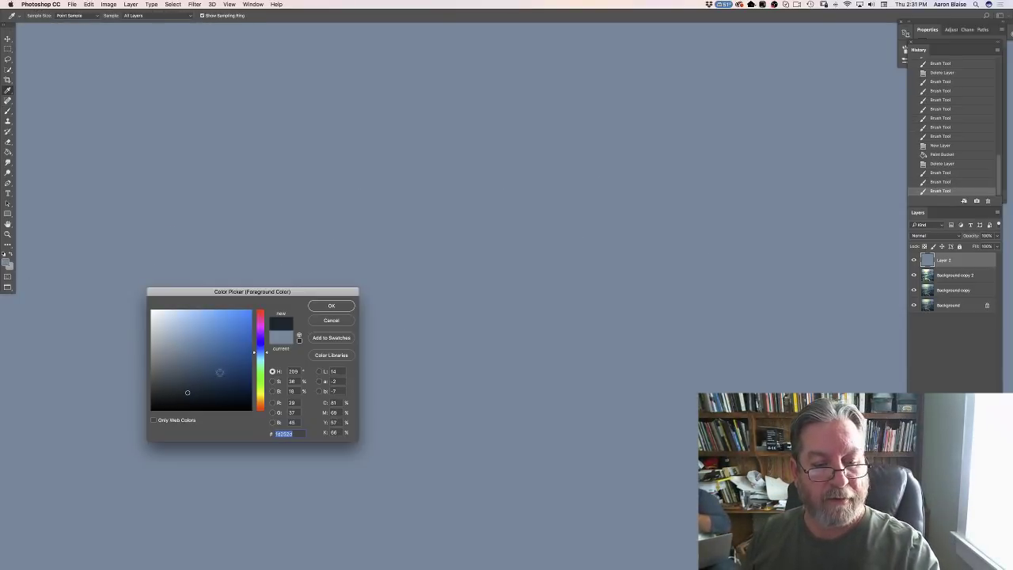
{"action": "left_click", "coordinate": [331, 306]}
Step: Paint horizontal ripple strokes on a fresh layer, then delete it and add another empty layer
{"action": "key", "text": "super+alt+shift+n"}
{"action": "left_click", "coordinate": [337, 261]}
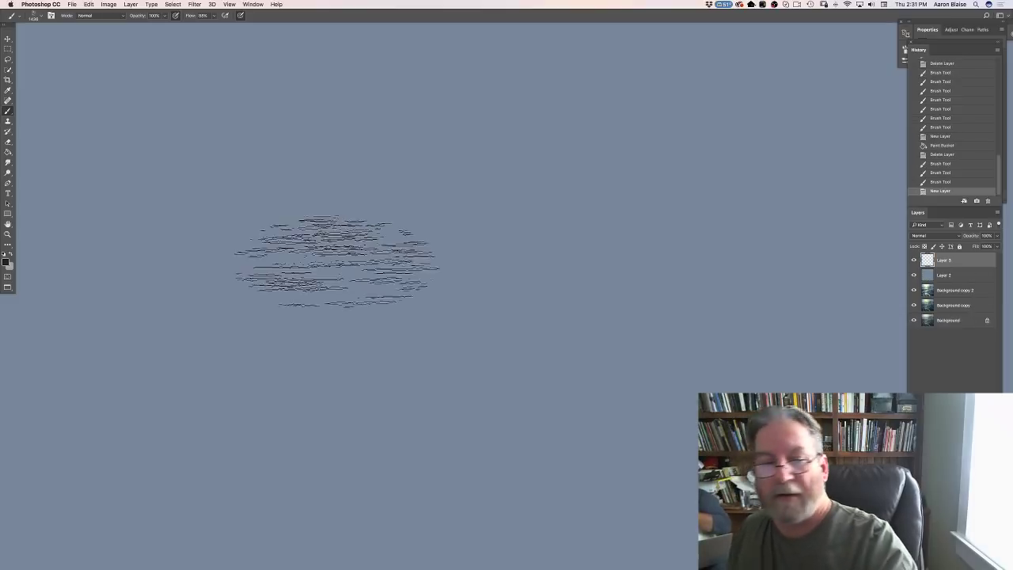
{"action": "mouse_move", "coordinate": [337, 261]}
{"action": "left_mouse_down"}
{"action": "mouse_move", "coordinate": [477, 254]}
{"action": "mouse_move", "coordinate": [557, 271]}
{"action": "mouse_move", "coordinate": [271, 290]}
{"action": "mouse_move", "coordinate": [597, 313]}
{"action": "mouse_move", "coordinate": [477, 339]}
{"action": "mouse_move", "coordinate": [229, 354]}
{"action": "mouse_move", "coordinate": [470, 358]}
{"action": "mouse_move", "coordinate": [704, 393]}
{"action": "mouse_move", "coordinate": [706, 406]}
{"action": "mouse_move", "coordinate": [254, 225]}
{"action": "mouse_move", "coordinate": [254, 151]}
{"action": "mouse_move", "coordinate": [510, 165]}
{"action": "mouse_move", "coordinate": [721, 248]}
{"action": "left_mouse_up"}
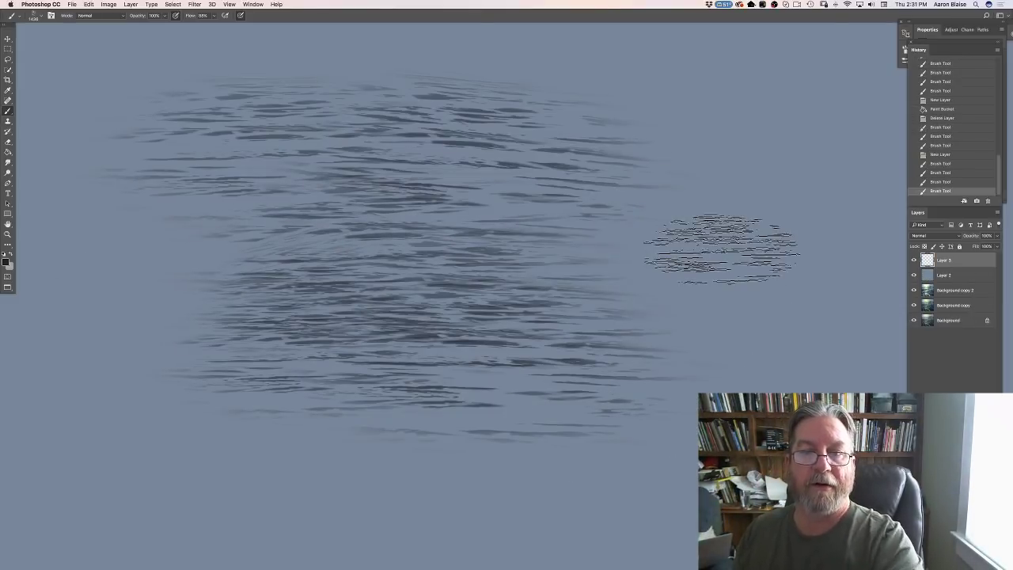
{"action": "key", "text": "super+minus"}
{"action": "key", "text": "super+minus"}
{"action": "key", "text": "super+minus"}
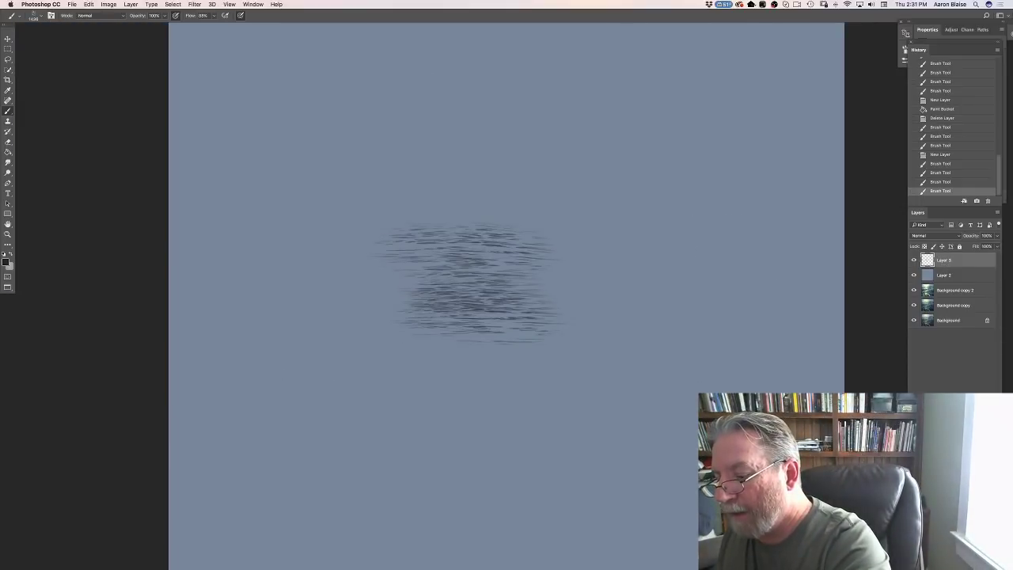
{"action": "key", "text": "Delete"}
{"action": "key", "text": "super+shift+alt+n"}
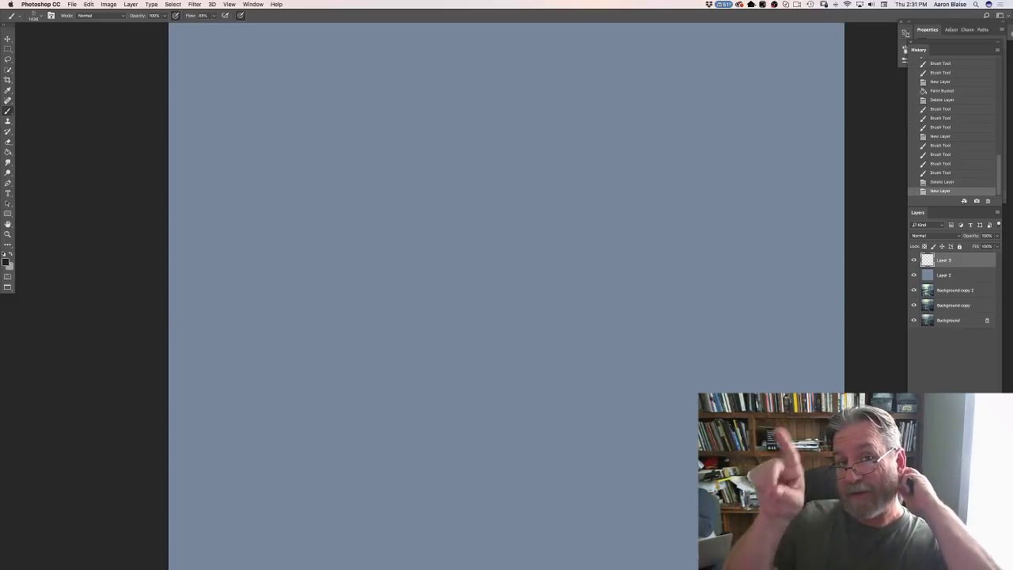
Step: Paint a cluster of ripple-dab rows with the scattered ripple-dab brush preset
{"action": "left_click", "coordinate": [31, 16]}
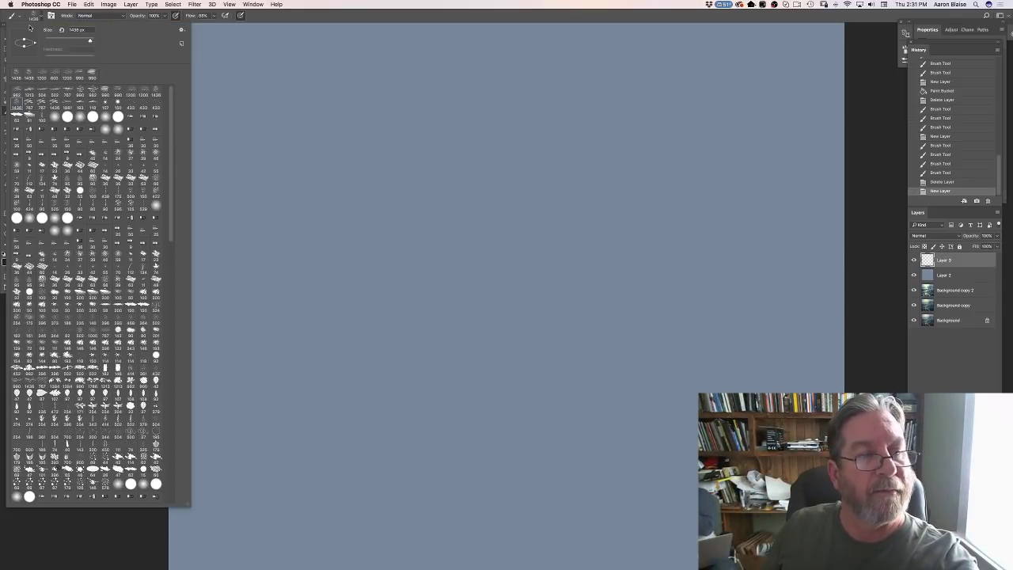
{"action": "double_click", "coordinate": [26, 113]}
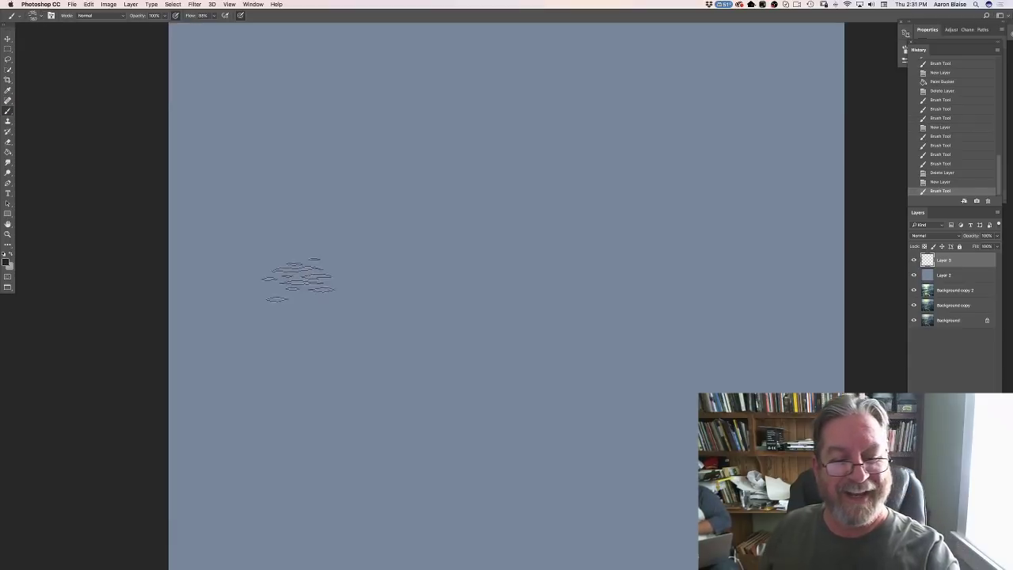
{"action": "left_click_drag", "start_coordinate": [380, 230], "coordinate": [590, 238]}
{"action": "left_click", "coordinate": [487, 252]}
{"action": "left_click_drag", "start_coordinate": [487, 251], "coordinate": [602, 263]}
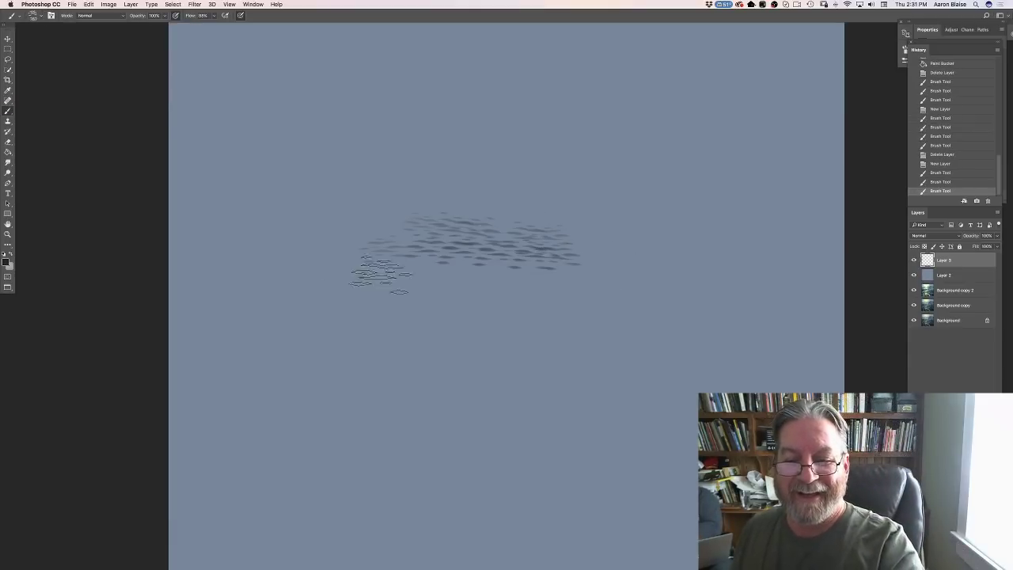
{"action": "left_click_drag", "start_coordinate": [356, 277], "coordinate": [625, 284]}
{"action": "left_click_drag", "start_coordinate": [396, 277], "coordinate": [538, 297]}
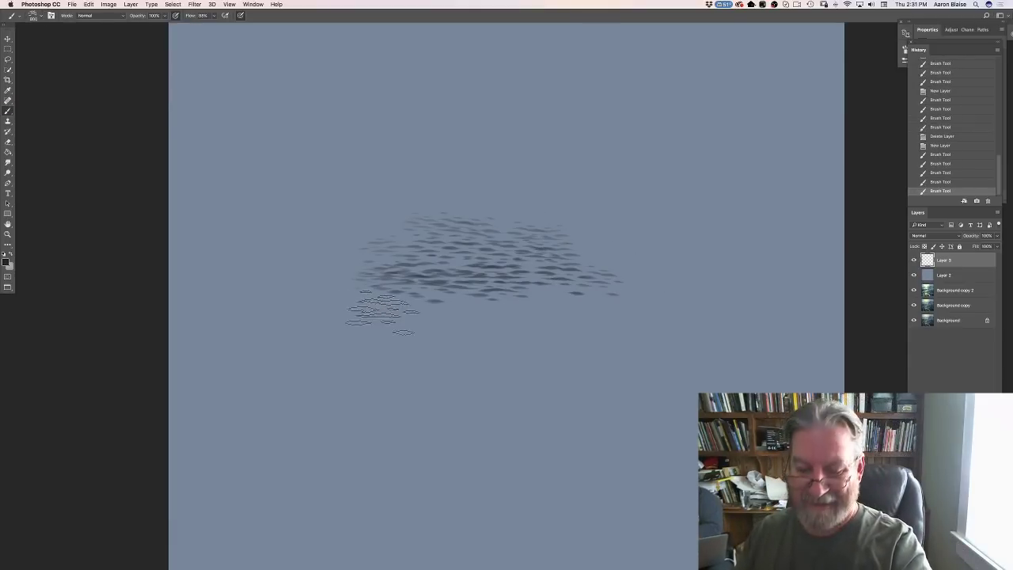
{"action": "mouse_move", "coordinate": [384, 313]}
{"action": "left_mouse_down"}
{"action": "mouse_move", "coordinate": [353, 313]}
{"action": "mouse_move", "coordinate": [595, 316]}
{"action": "mouse_move", "coordinate": [626, 332]}
{"action": "left_mouse_up"}
{"action": "left_click_drag", "start_coordinate": [309, 332], "coordinate": [601, 360]}
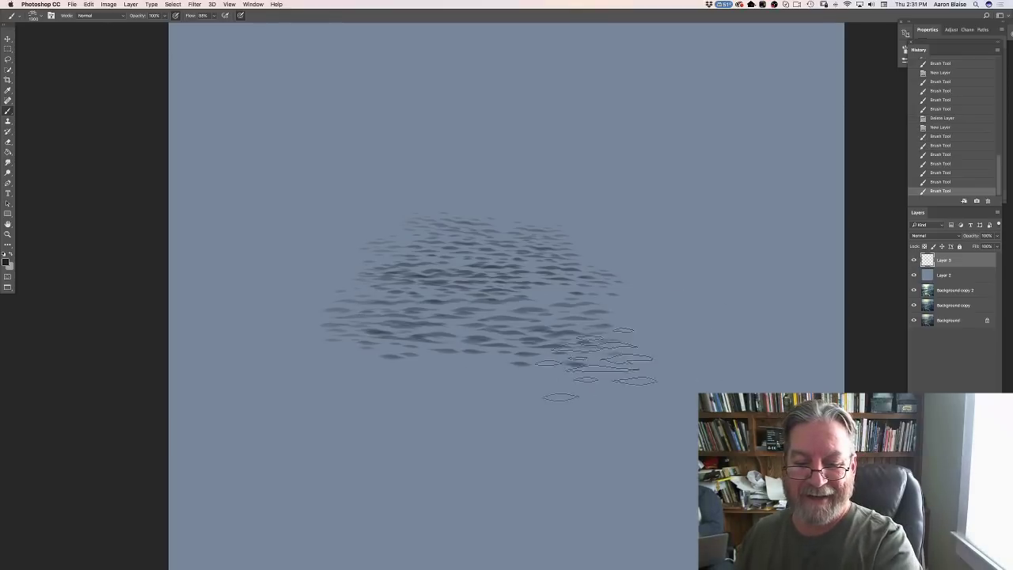
{"action": "left_click_drag", "start_coordinate": [317, 372], "coordinate": [625, 396]}
{"action": "mouse_move", "coordinate": [332, 392]}
{"action": "left_mouse_down"}
{"action": "mouse_move", "coordinate": [554, 404]}
{"action": "mouse_move", "coordinate": [633, 420]}
{"action": "left_mouse_up"}
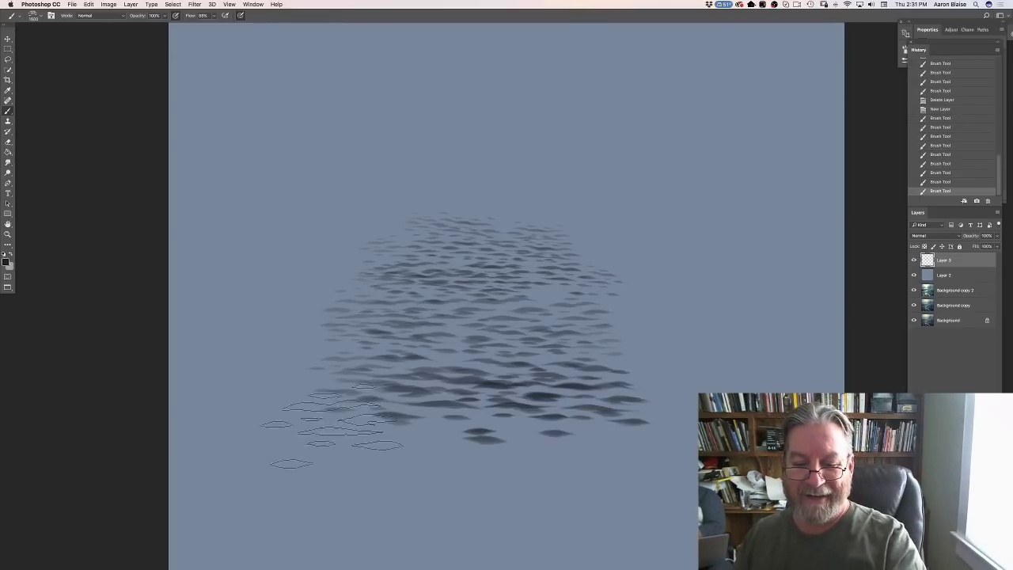
{"action": "mouse_move", "coordinate": [333, 428]}
{"action": "left_mouse_down"}
{"action": "mouse_move", "coordinate": [482, 443]}
{"action": "mouse_move", "coordinate": [633, 443]}
{"action": "left_mouse_up"}
Step: Replace the dab layer with a fresh one and paint dark ripple rows with a different preset
{"action": "mouse_move", "coordinate": [942, 260]}
{"action": "left_mouse_down"}
{"action": "mouse_move", "coordinate": [968, 385]}
{"action": "mouse_move", "coordinate": [987, 402]}
{"action": "left_mouse_up"}
{"action": "left_click", "coordinate": [976, 402]}
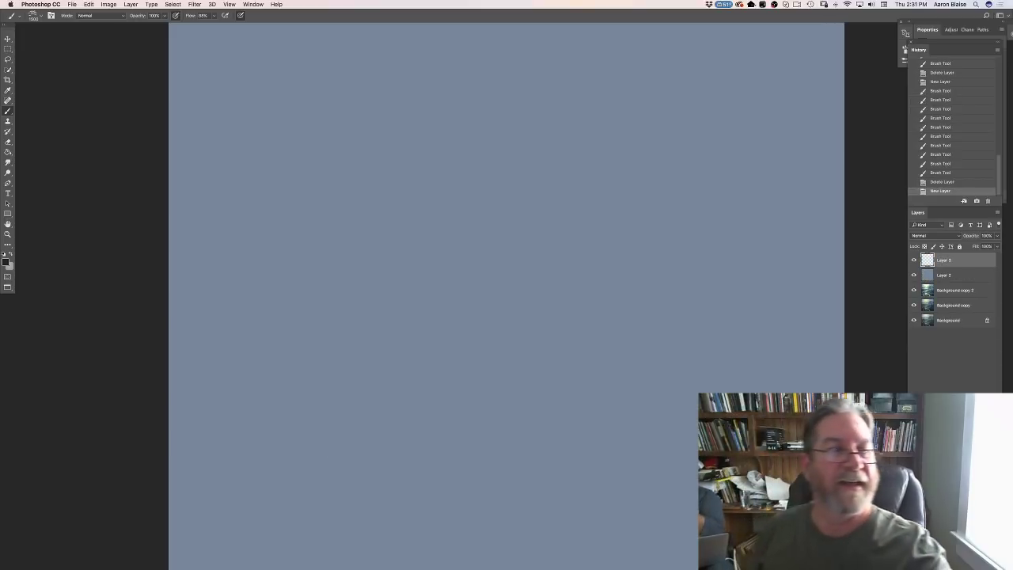
{"action": "left_click", "coordinate": [33, 15]}
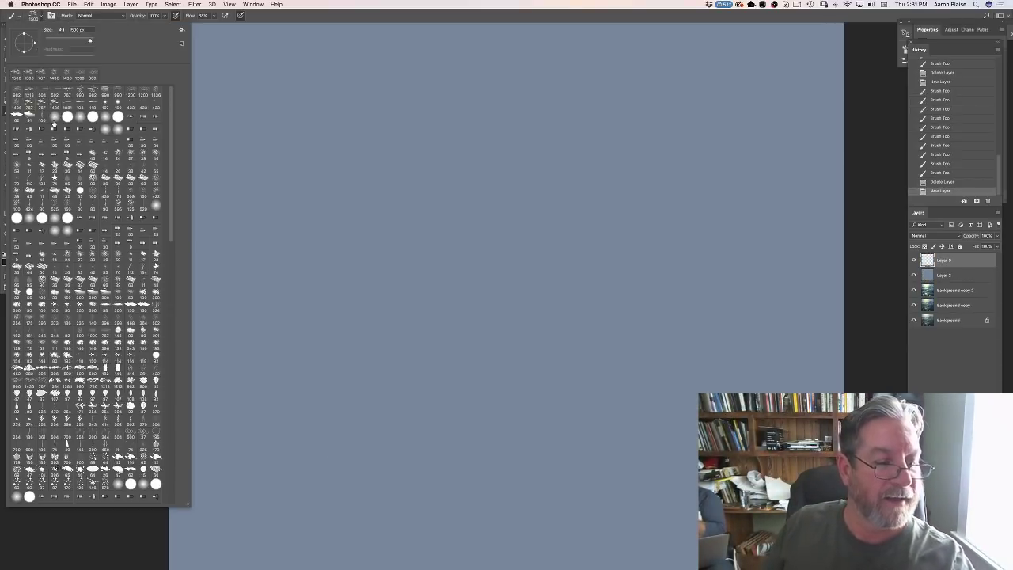
{"action": "double_click", "coordinate": [151, 177]}
{"action": "left_click", "coordinate": [410, 252]}
{"action": "mouse_move", "coordinate": [401, 254]}
{"action": "left_mouse_down"}
{"action": "mouse_move", "coordinate": [387, 253]}
{"action": "mouse_move", "coordinate": [445, 240]}
{"action": "mouse_move", "coordinate": [543, 244]}
{"action": "mouse_move", "coordinate": [716, 273]}
{"action": "left_mouse_up"}
{"action": "left_click_drag", "start_coordinate": [372, 278], "coordinate": [695, 294]}
{"action": "left_click_drag", "start_coordinate": [332, 310], "coordinate": [707, 328]}
Step: Extend the dark ripple rows down to the canvas bottom and out to the left edge
{"action": "mouse_move", "coordinate": [305, 344]}
{"action": "left_mouse_down"}
{"action": "mouse_move", "coordinate": [419, 338]}
{"action": "mouse_move", "coordinate": [697, 349]}
{"action": "left_mouse_up"}
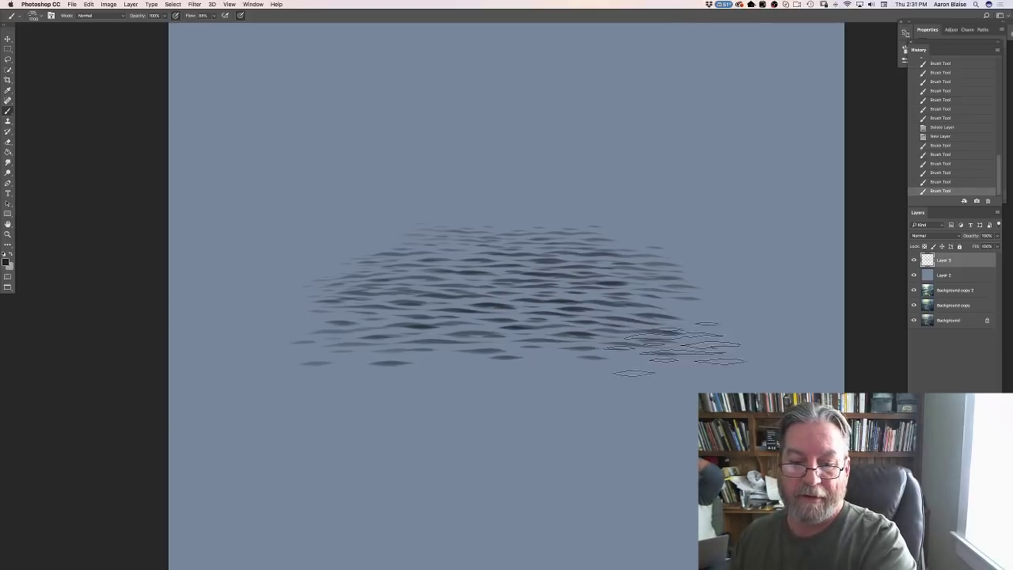
{"action": "left_click_drag", "start_coordinate": [348, 357], "coordinate": [713, 380]}
{"action": "left_click_drag", "start_coordinate": [340, 384], "coordinate": [680, 400]}
{"action": "left_click_drag", "start_coordinate": [297, 413], "coordinate": [689, 432]}
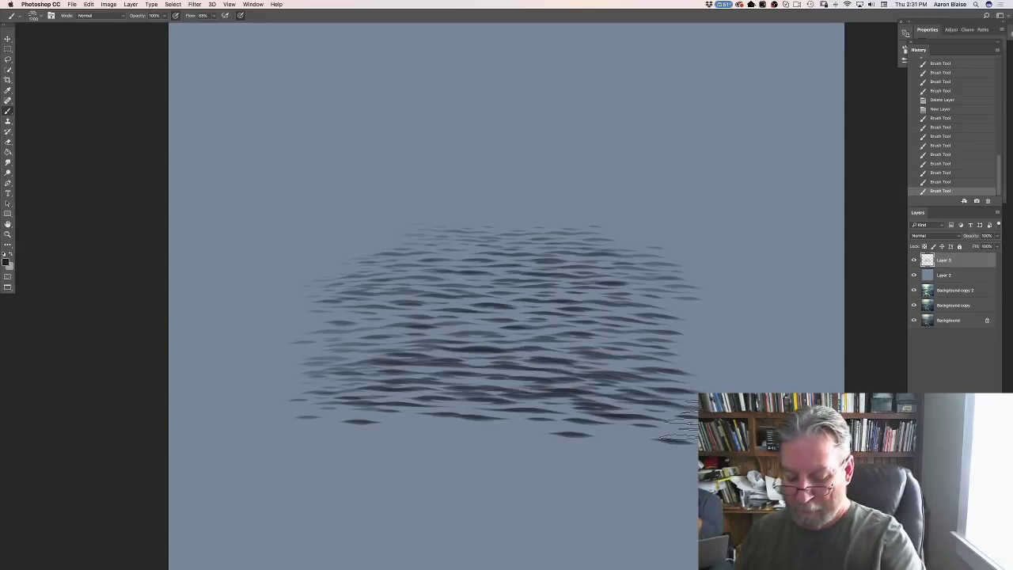
{"action": "mouse_move", "coordinate": [348, 411]}
{"action": "left_mouse_down"}
{"action": "mouse_move", "coordinate": [317, 432]}
{"action": "mouse_move", "coordinate": [633, 447]}
{"action": "left_mouse_up"}
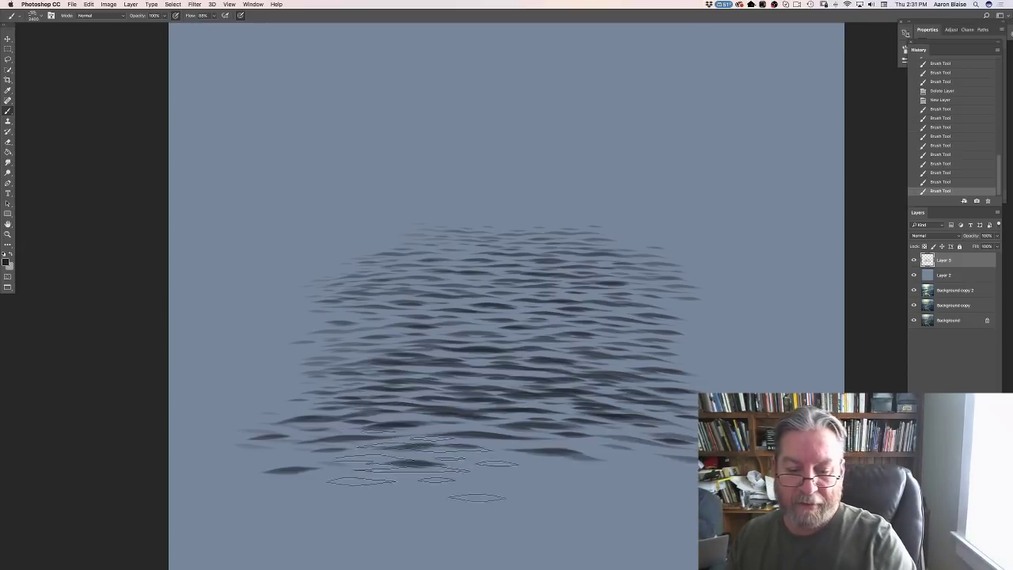
{"action": "left_click_drag", "start_coordinate": [420, 467], "coordinate": [570, 498]}
{"action": "left_click_drag", "start_coordinate": [261, 519], "coordinate": [554, 526]}
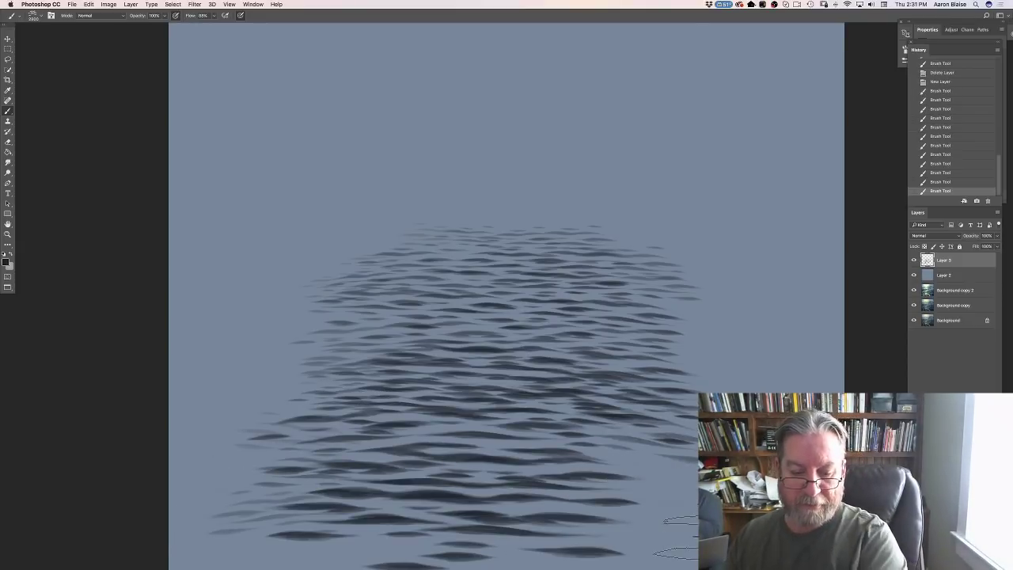
{"action": "mouse_move", "coordinate": [348, 435]}
{"action": "left_mouse_down"}
{"action": "mouse_move", "coordinate": [186, 408]}
{"action": "mouse_move", "coordinate": [427, 379]}
{"action": "left_mouse_up"}
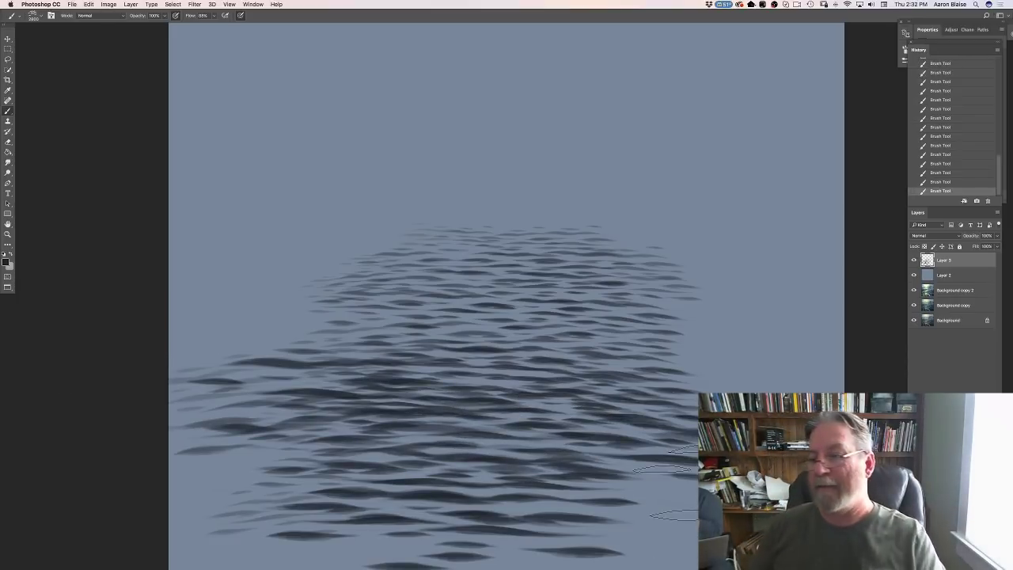
Step: Swap in a fresh layer and paint brushy ripple strokes mid-canvas with another ripple preset
{"action": "key", "text": "BackSpace"}
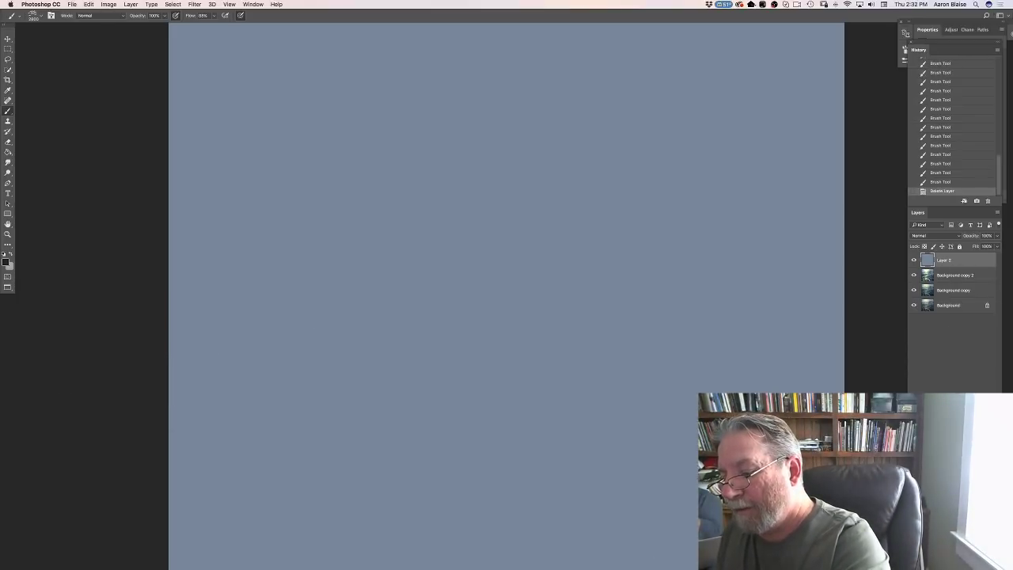
{"action": "key", "text": "super+alt+shift+n"}
{"action": "left_click", "coordinate": [33, 16]}
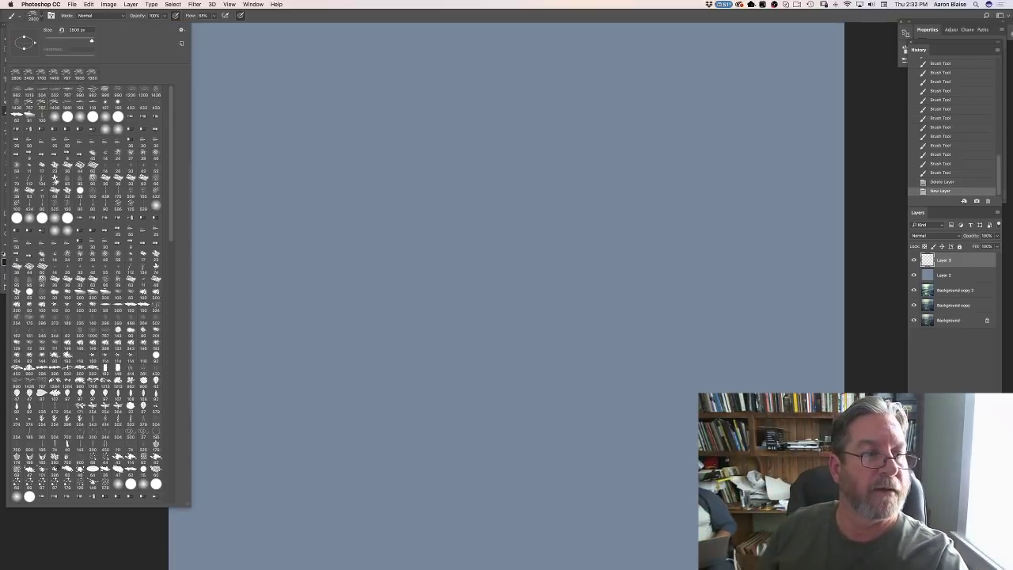
{"action": "left_click", "coordinate": [336, 328]}
{"action": "left_click_drag", "start_coordinate": [436, 335], "coordinate": [606, 340]}
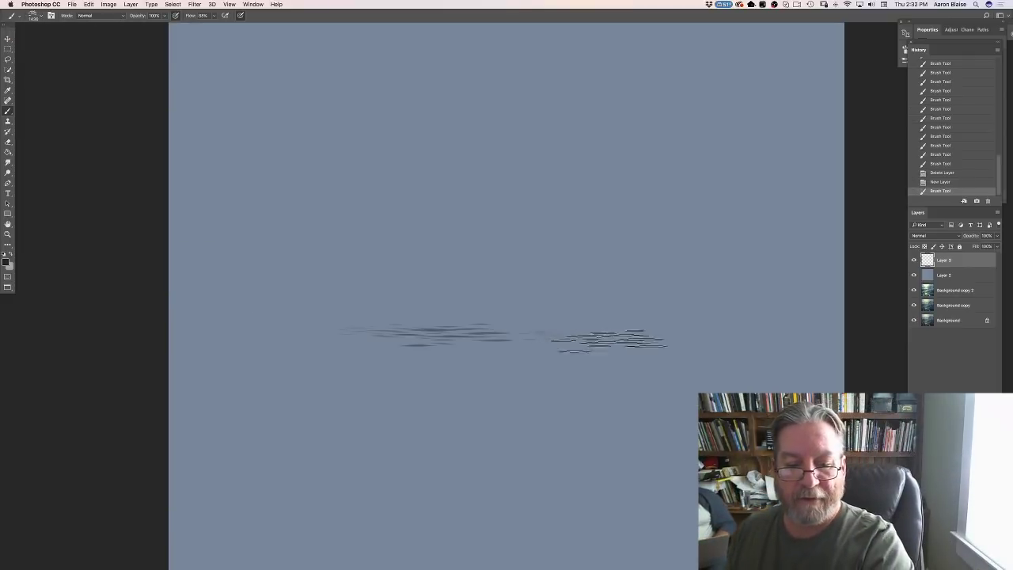
{"action": "left_click_drag", "start_coordinate": [380, 340], "coordinate": [645, 364]}
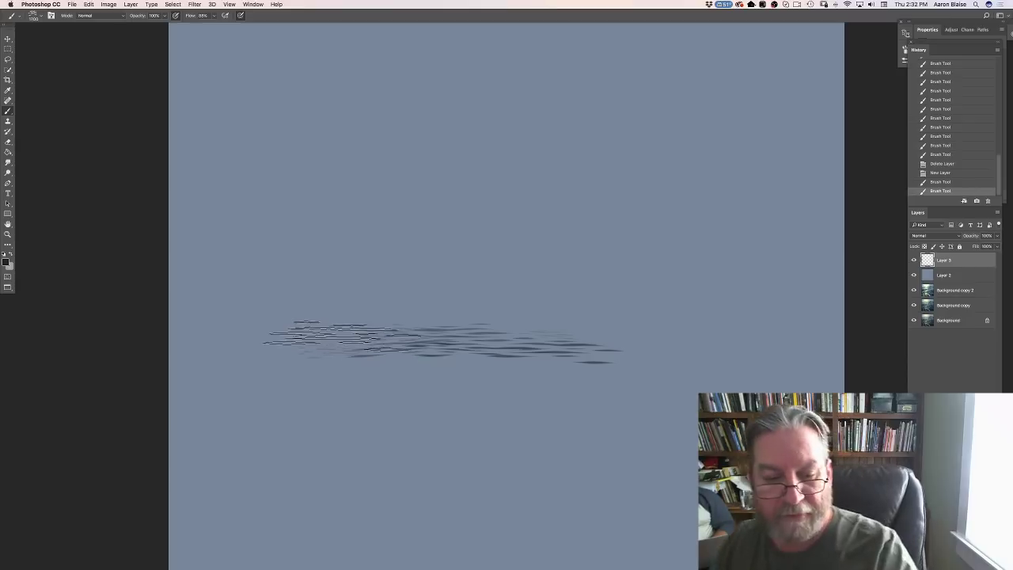
{"action": "left_click_drag", "start_coordinate": [282, 282], "coordinate": [736, 299]}
{"action": "mouse_move", "coordinate": [261, 297]}
{"action": "left_mouse_down"}
{"action": "mouse_move", "coordinate": [713, 312]}
{"action": "mouse_move", "coordinate": [772, 329]}
{"action": "left_mouse_up"}
Step: Fill the lower water down to the canvas bottom with ripple rows, then delete the layer
{"action": "left_click_drag", "start_coordinate": [367, 325], "coordinate": [704, 340]}
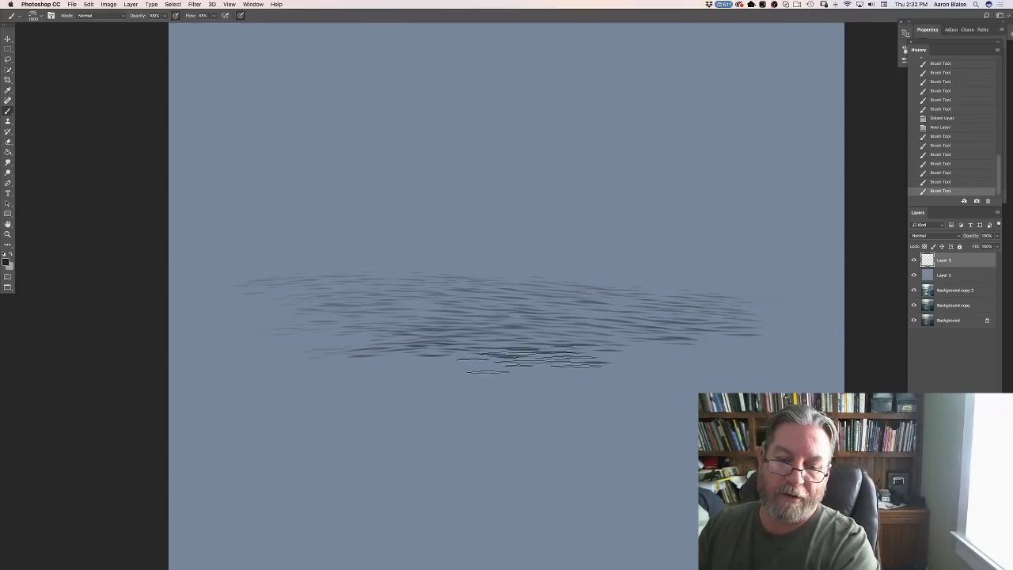
{"action": "left_click_drag", "start_coordinate": [234, 356], "coordinate": [760, 373]}
{"action": "left_click_drag", "start_coordinate": [391, 368], "coordinate": [673, 400]}
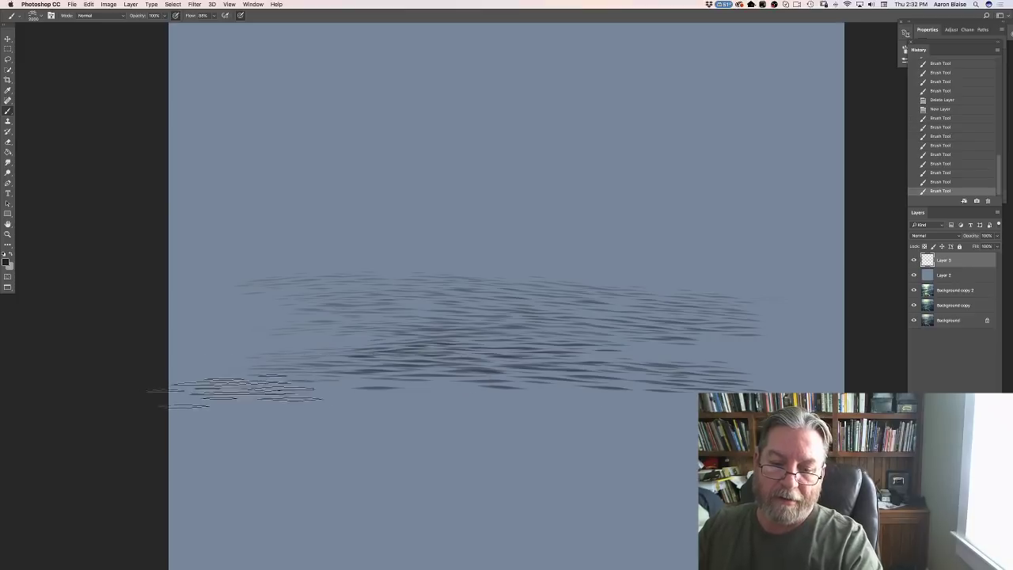
{"action": "left_click_drag", "start_coordinate": [246, 389], "coordinate": [697, 418]}
{"action": "mouse_move", "coordinate": [209, 417]}
{"action": "left_mouse_down"}
{"action": "mouse_move", "coordinate": [481, 422]}
{"action": "mouse_move", "coordinate": [696, 432]}
{"action": "left_mouse_up"}
{"action": "left_click_drag", "start_coordinate": [182, 434], "coordinate": [697, 466]}
{"action": "left_click_drag", "start_coordinate": [354, 474], "coordinate": [697, 479]}
{"action": "left_click_drag", "start_coordinate": [158, 467], "coordinate": [700, 507]}
{"action": "left_click_drag", "start_coordinate": [182, 502], "coordinate": [554, 524]}
{"action": "left_click_drag", "start_coordinate": [427, 516], "coordinate": [697, 551]}
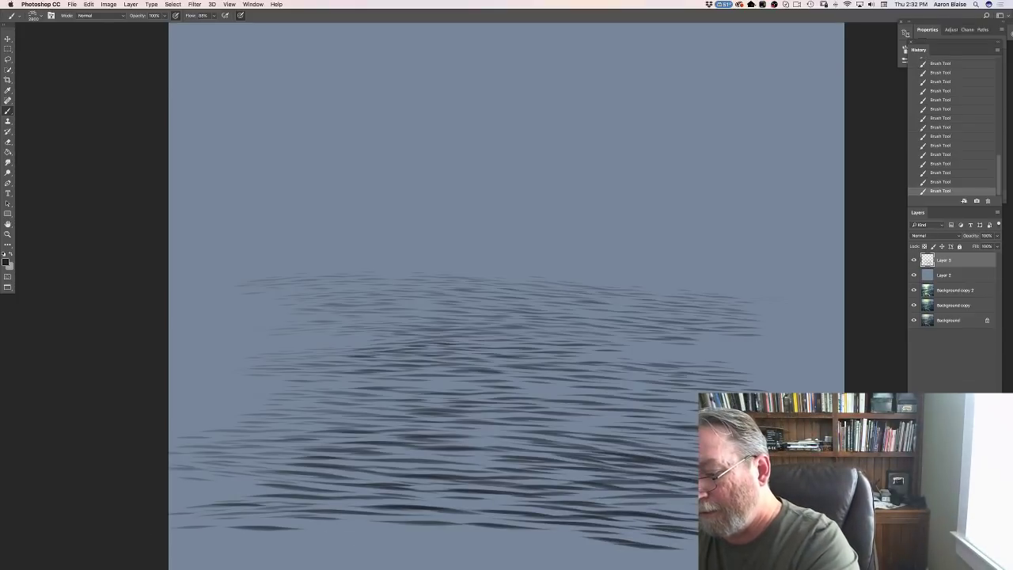
{"action": "key", "text": "Delete"}
Step: On a new layer, paint dark horizontal ripple streaks from upper canvas to bottom, then delete it
{"action": "key", "text": "super+shift+alt+n"}
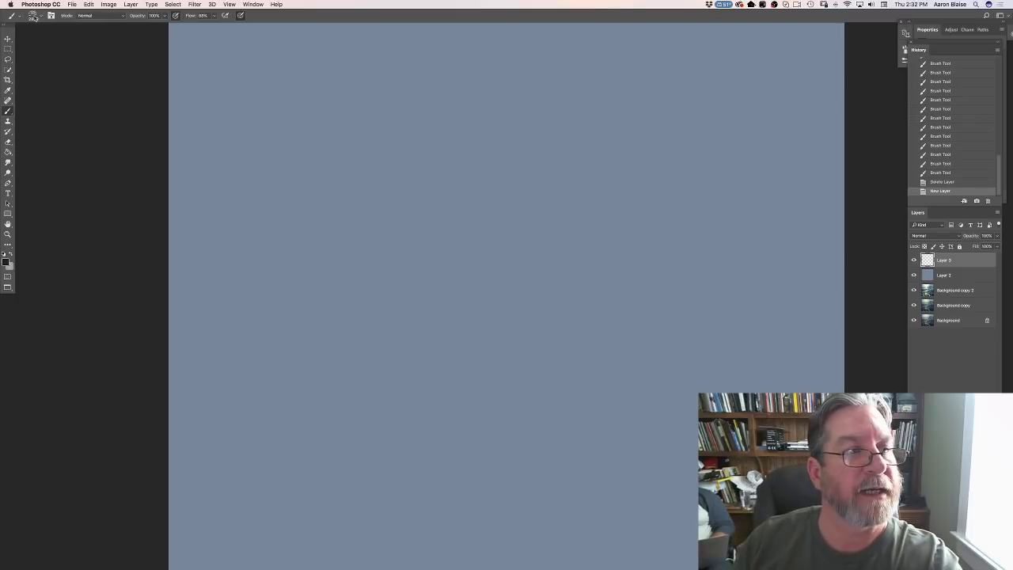
{"action": "left_click", "coordinate": [34, 16]}
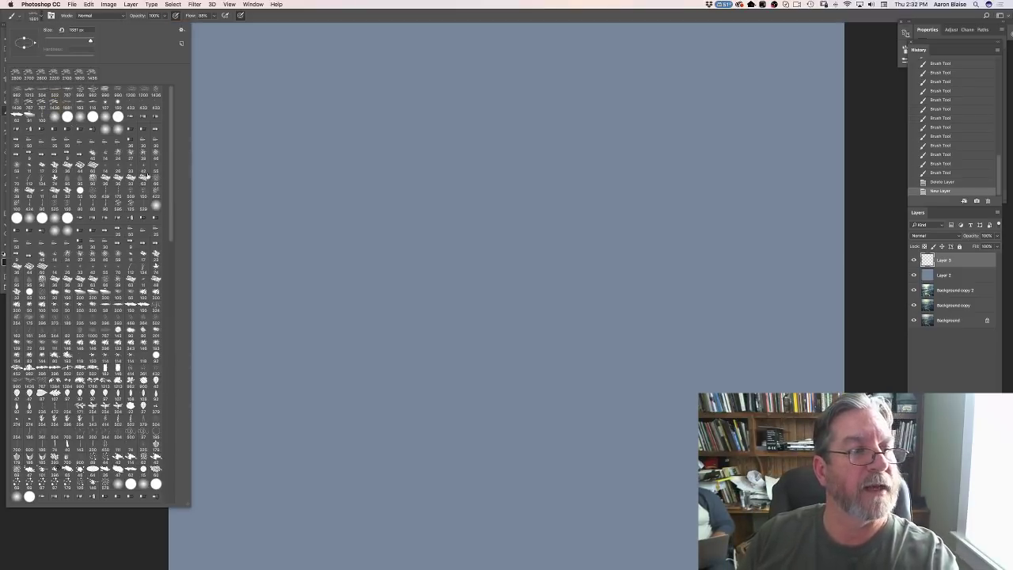
{"action": "mouse_move", "coordinate": [273, 261]}
{"action": "left_mouse_down"}
{"action": "mouse_move", "coordinate": [498, 273]}
{"action": "mouse_move", "coordinate": [356, 269]}
{"action": "mouse_move", "coordinate": [497, 257]}
{"action": "left_mouse_up"}
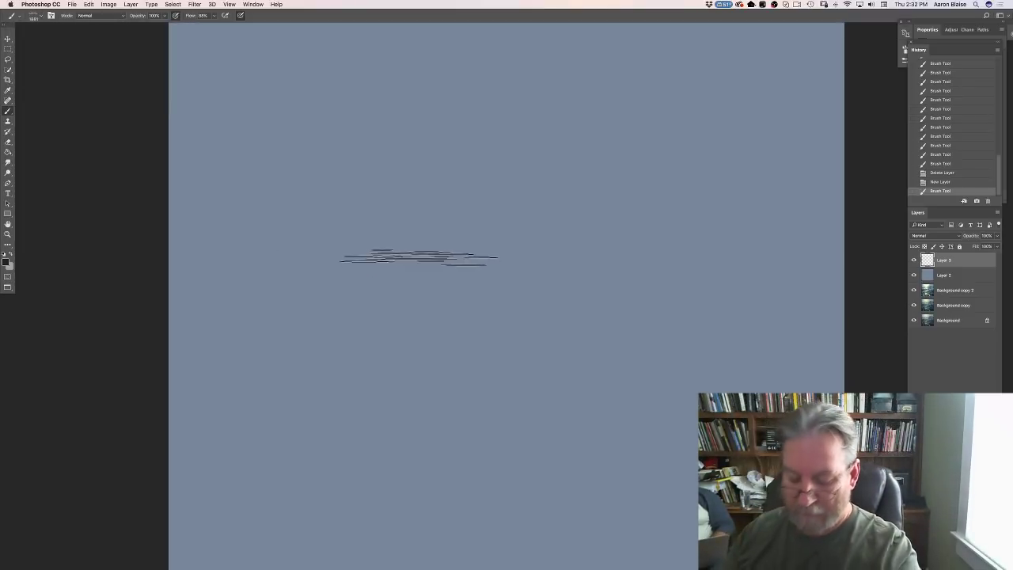
{"action": "left_click_drag", "start_coordinate": [364, 207], "coordinate": [633, 210]}
{"action": "left_click_drag", "start_coordinate": [198, 224], "coordinate": [451, 220]}
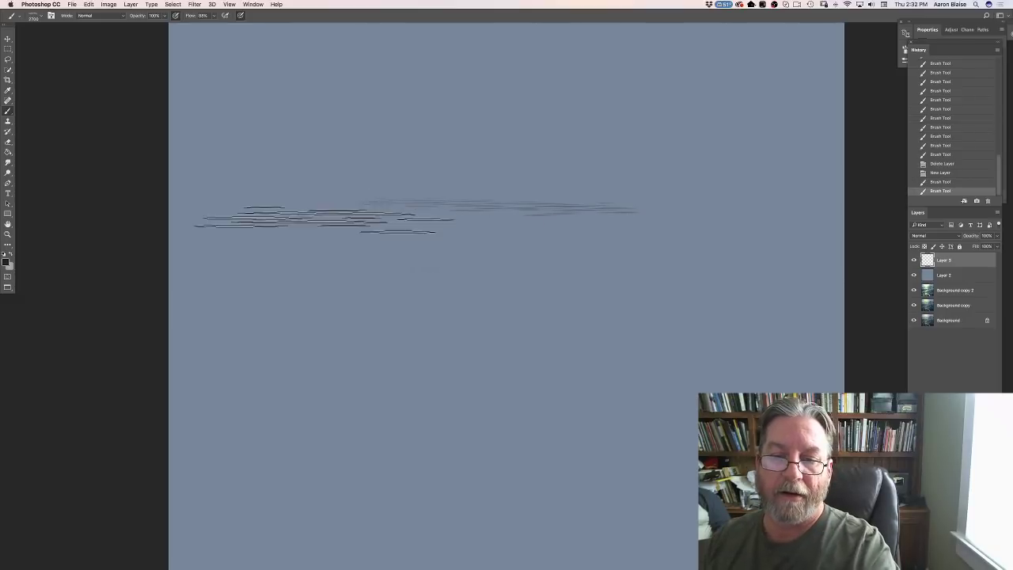
{"action": "mouse_move", "coordinate": [316, 225]}
{"action": "left_mouse_down"}
{"action": "mouse_move", "coordinate": [751, 235]}
{"action": "mouse_move", "coordinate": [261, 235]}
{"action": "mouse_move", "coordinate": [752, 250]}
{"action": "mouse_move", "coordinate": [292, 253]}
{"action": "mouse_move", "coordinate": [839, 265]}
{"action": "mouse_move", "coordinate": [237, 277]}
{"action": "mouse_move", "coordinate": [491, 293]}
{"action": "mouse_move", "coordinate": [214, 287]}
{"action": "left_mouse_up"}
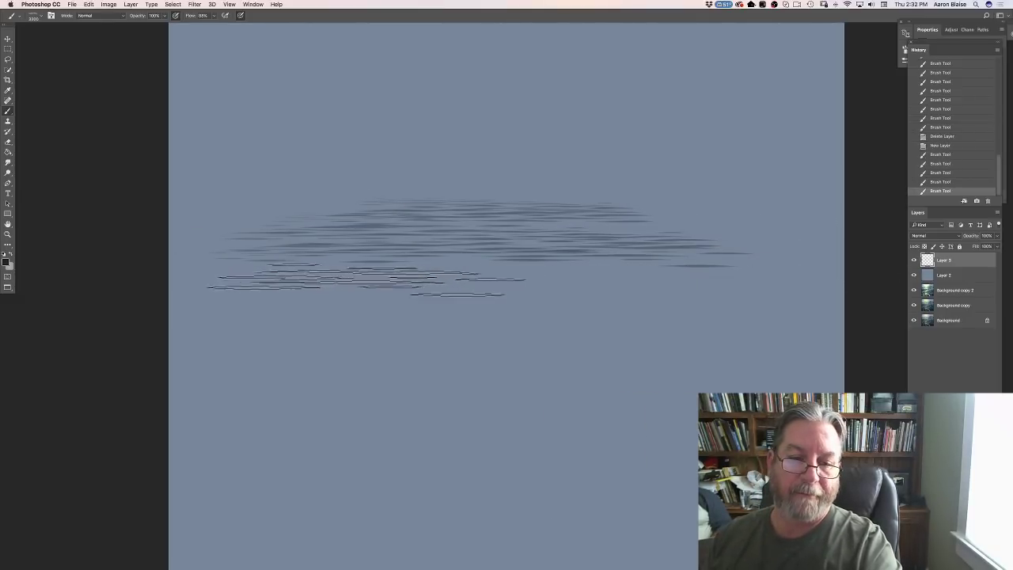
{"action": "mouse_move", "coordinate": [365, 281]}
{"action": "left_mouse_down"}
{"action": "mouse_move", "coordinate": [427, 275]}
{"action": "mouse_move", "coordinate": [554, 300]}
{"action": "mouse_move", "coordinate": [301, 302]}
{"action": "mouse_move", "coordinate": [530, 323]}
{"action": "mouse_move", "coordinate": [277, 328]}
{"action": "mouse_move", "coordinate": [577, 348]}
{"action": "mouse_move", "coordinate": [340, 342]}
{"action": "mouse_move", "coordinate": [384, 341]}
{"action": "mouse_move", "coordinate": [238, 352]}
{"action": "mouse_move", "coordinate": [839, 364]}
{"action": "mouse_move", "coordinate": [159, 384]}
{"action": "mouse_move", "coordinate": [839, 392]}
{"action": "mouse_move", "coordinate": [222, 372]}
{"action": "mouse_move", "coordinate": [680, 420]}
{"action": "mouse_move", "coordinate": [87, 432]}
{"action": "mouse_move", "coordinate": [478, 447]}
{"action": "left_mouse_up"}
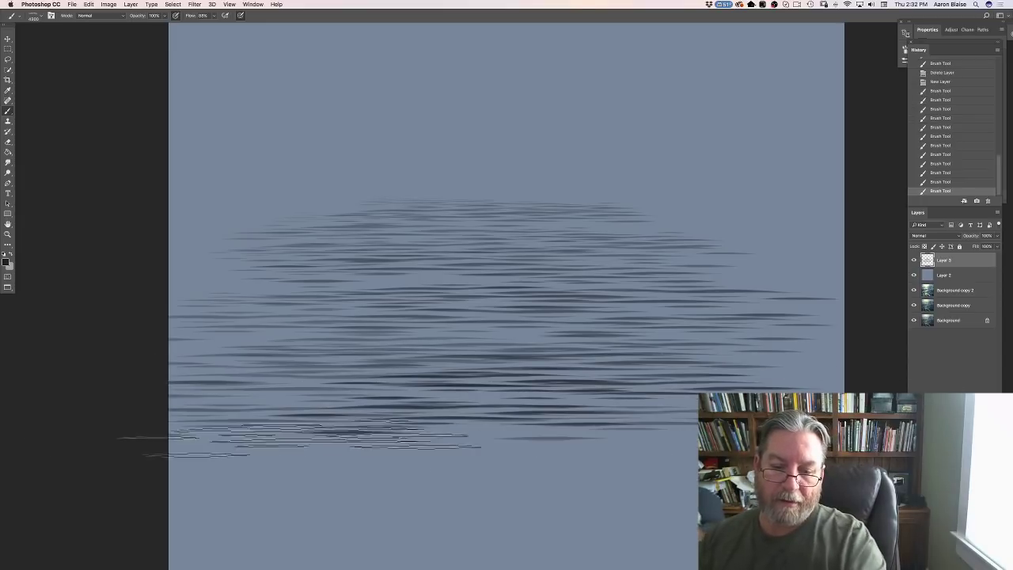
{"action": "mouse_move", "coordinate": [301, 445]}
{"action": "left_mouse_down"}
{"action": "mouse_move", "coordinate": [629, 455]}
{"action": "mouse_move", "coordinate": [404, 479]}
{"action": "mouse_move", "coordinate": [337, 472]}
{"action": "mouse_move", "coordinate": [348, 463]}
{"action": "mouse_move", "coordinate": [341, 461]}
{"action": "mouse_move", "coordinate": [284, 465]}
{"action": "mouse_move", "coordinate": [653, 478]}
{"action": "mouse_move", "coordinate": [261, 487]}
{"action": "mouse_move", "coordinate": [609, 495]}
{"action": "mouse_move", "coordinate": [721, 511]}
{"action": "mouse_move", "coordinate": [320, 503]}
{"action": "mouse_move", "coordinate": [447, 515]}
{"action": "left_mouse_up"}
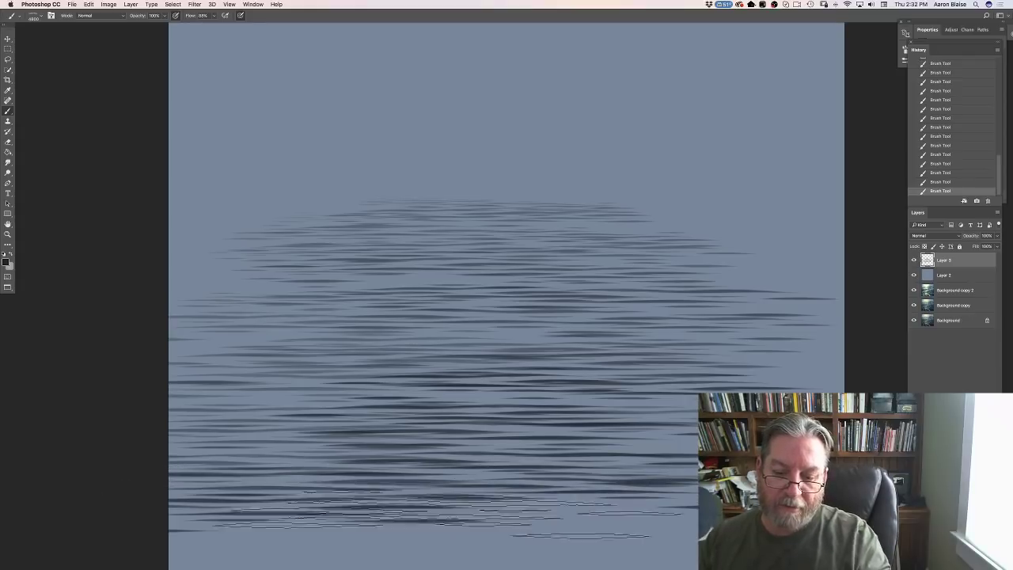
{"action": "left_click_drag", "start_coordinate": [514, 535], "coordinate": [689, 546]}
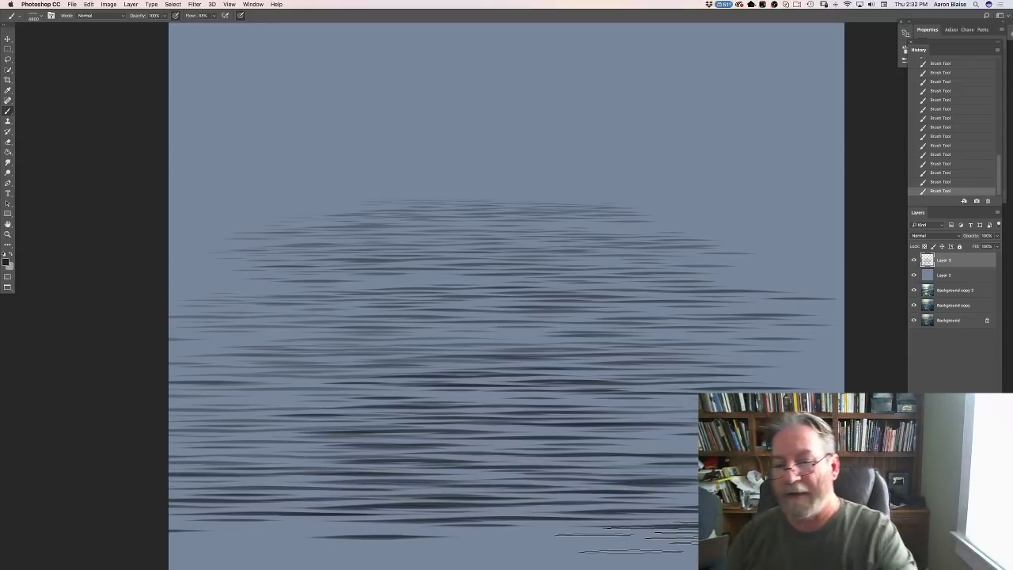
{"action": "key", "text": "Delete"}
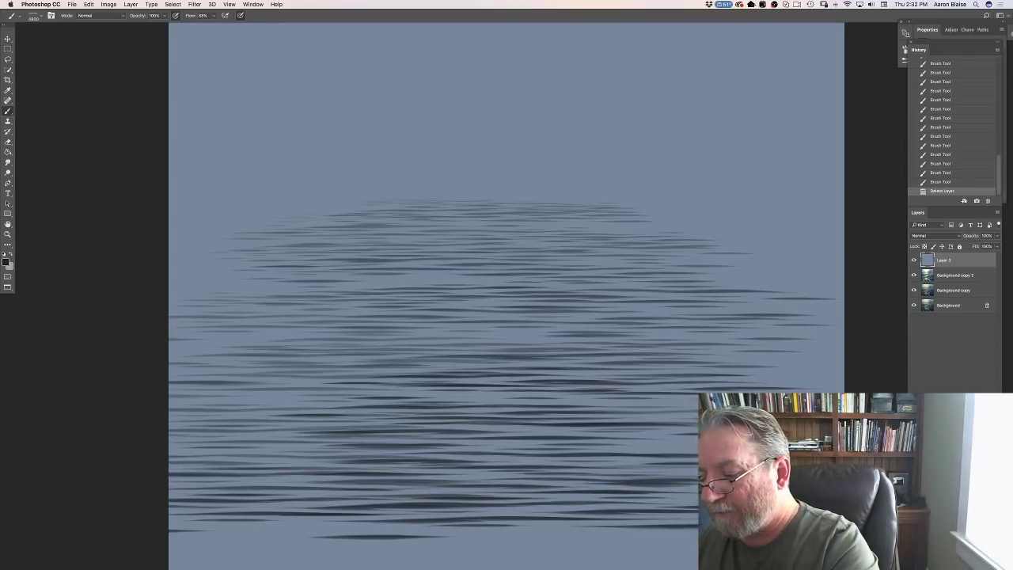
Step: Sketch looping strokes with a streak brush on a new Layer 3, then delete it
{"action": "key", "text": "super+shift+alt+n"}
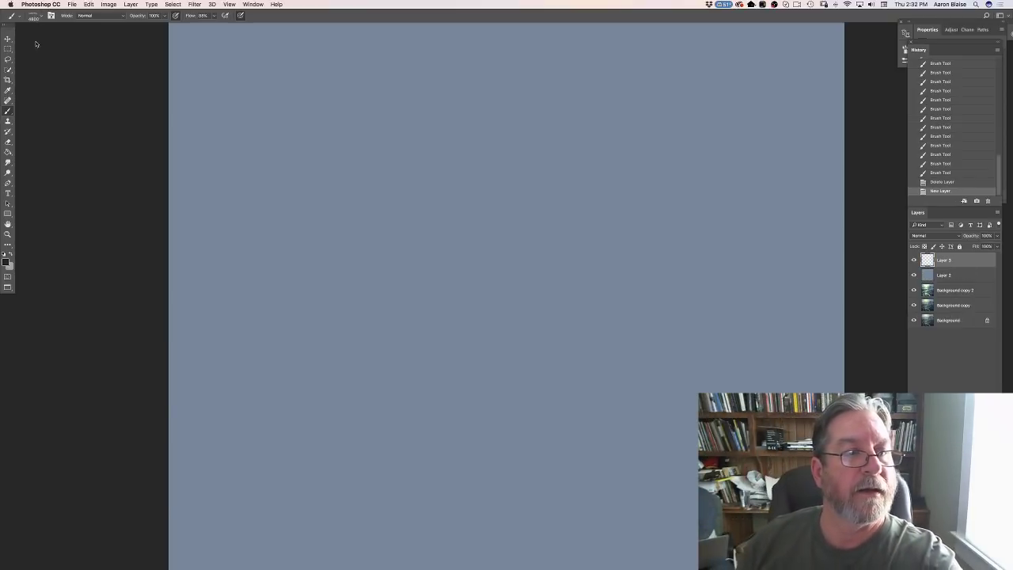
{"action": "right_click", "coordinate": [35, 43]}
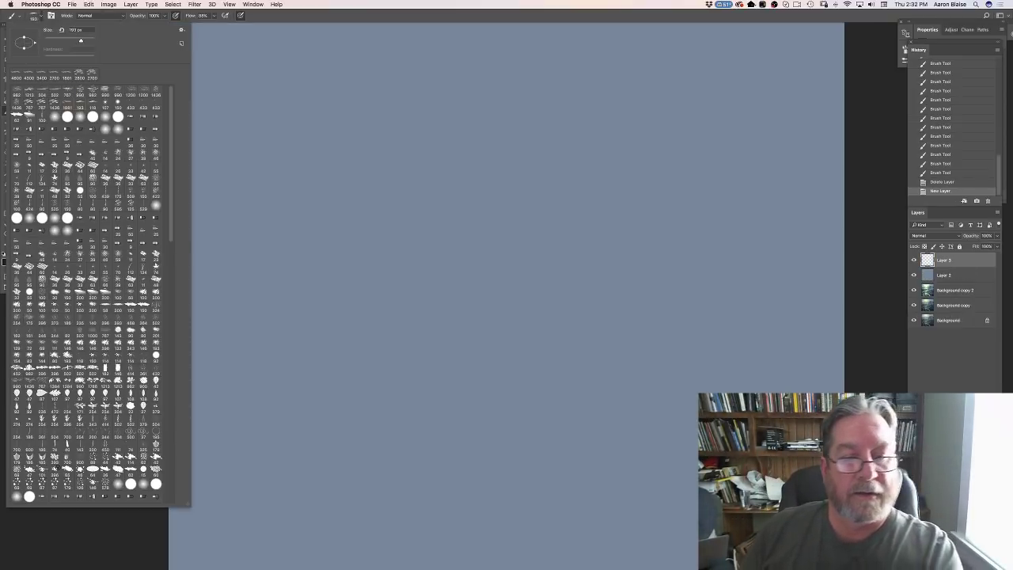
{"action": "left_click_drag", "start_coordinate": [384, 241], "coordinate": [492, 240]}
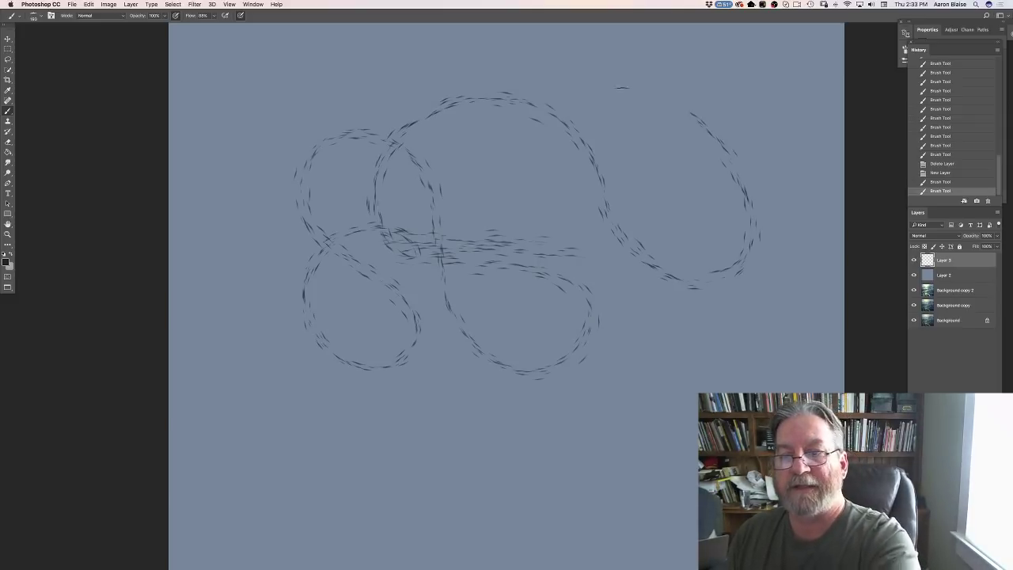
{"action": "left_click_drag", "start_coordinate": [946, 260], "coordinate": [952, 276]}
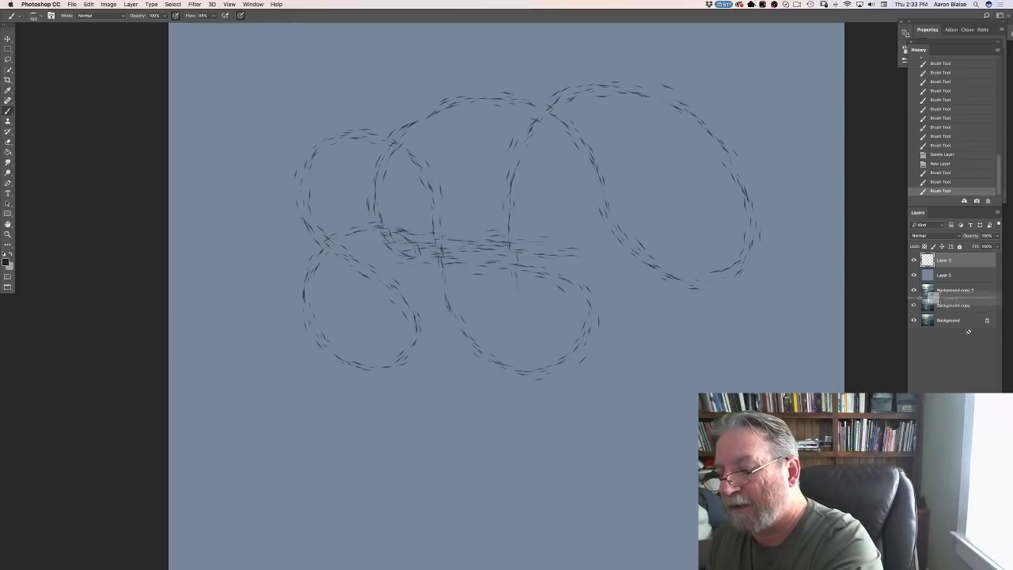
{"action": "key", "text": "BackSpace"}
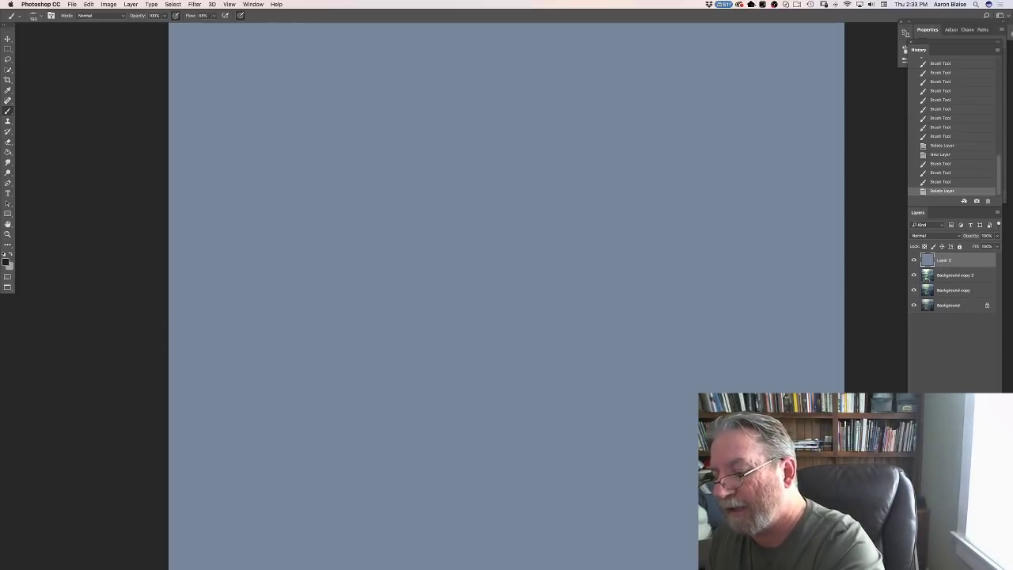
Step: On a new layer, paint pale shimmer strokes near the canvas centre in a light foreground colour
{"action": "key", "text": "super+alt+shift+n"}
{"action": "left_click", "coordinate": [7, 262]}
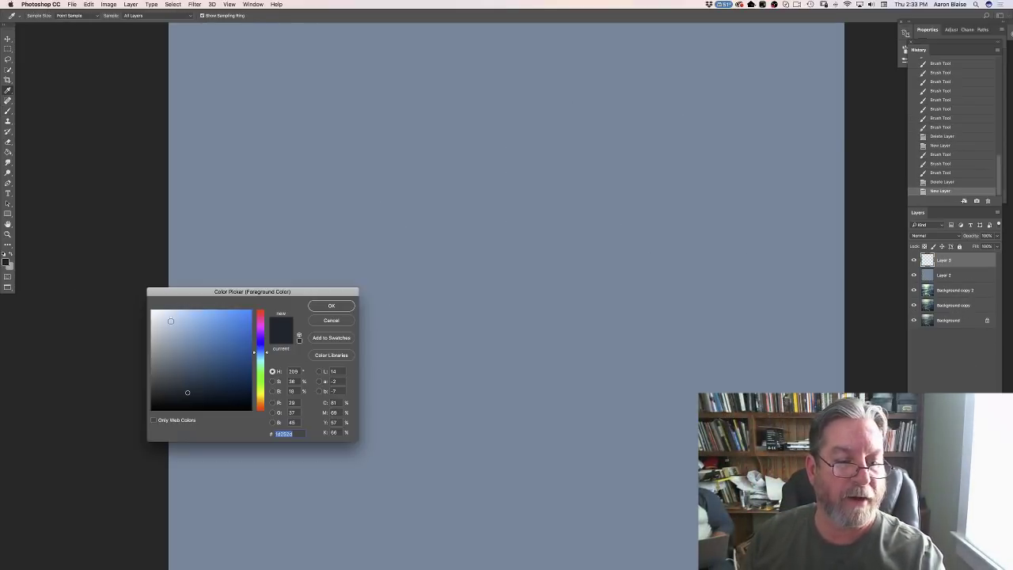
{"action": "left_click", "coordinate": [338, 306]}
{"action": "left_click_drag", "start_coordinate": [433, 301], "coordinate": [529, 304]}
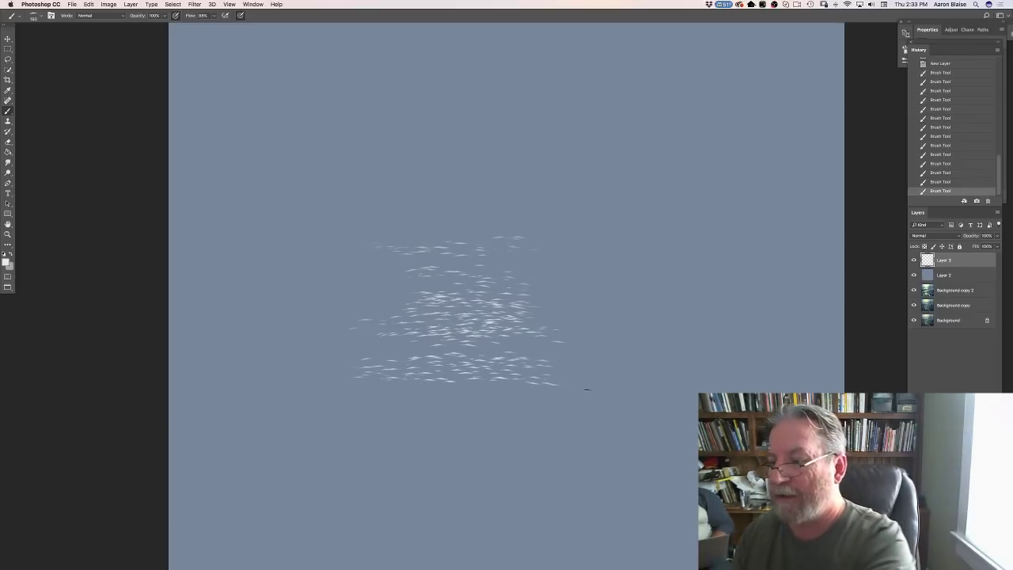
Step: Toggle Layer 2's visibility off and on to compare, then delete the pale-stroke layer
{"action": "left_click", "coordinate": [914, 276]}
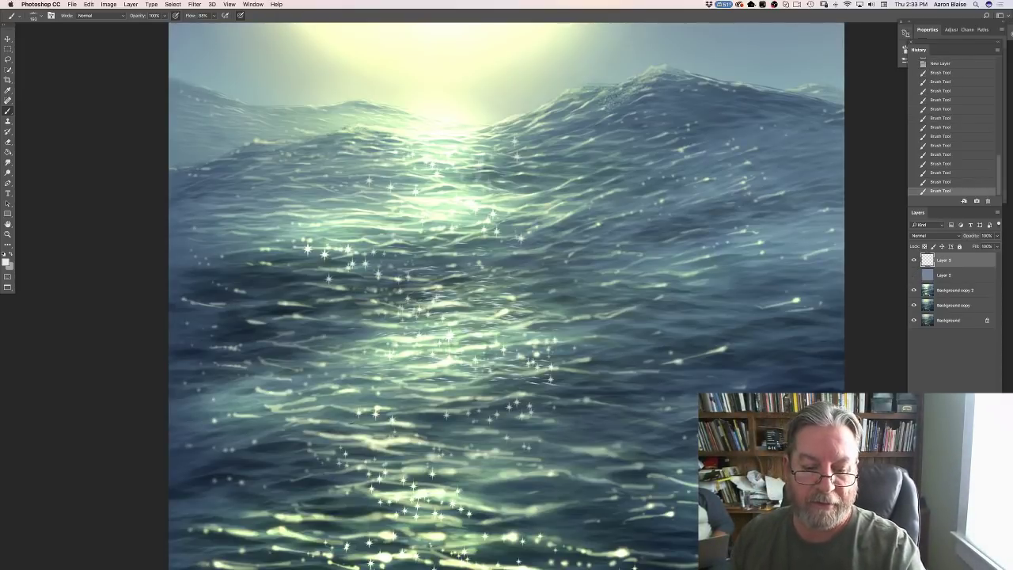
{"action": "left_click", "coordinate": [914, 275]}
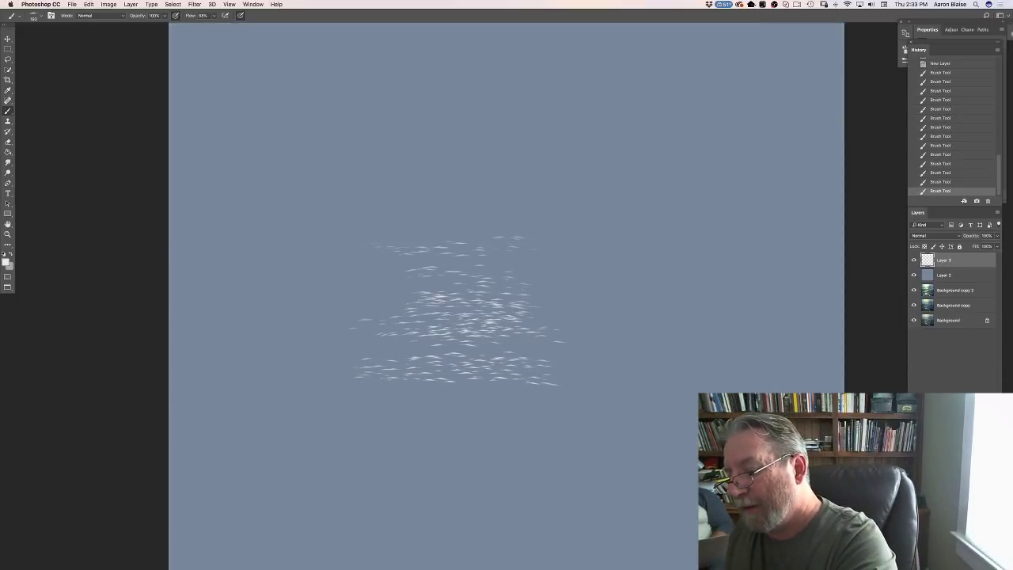
{"action": "key", "text": "BackSpace"}
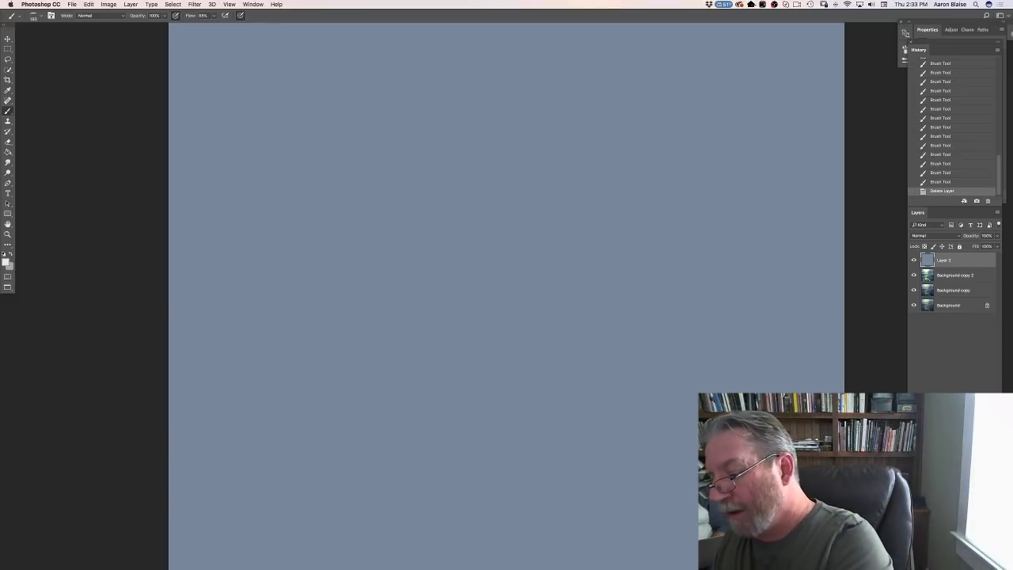
Step: Create an empty Layer 3 above Layer 2 for the sparkle test
{"action": "key", "text": "super+shift+alt+n"}
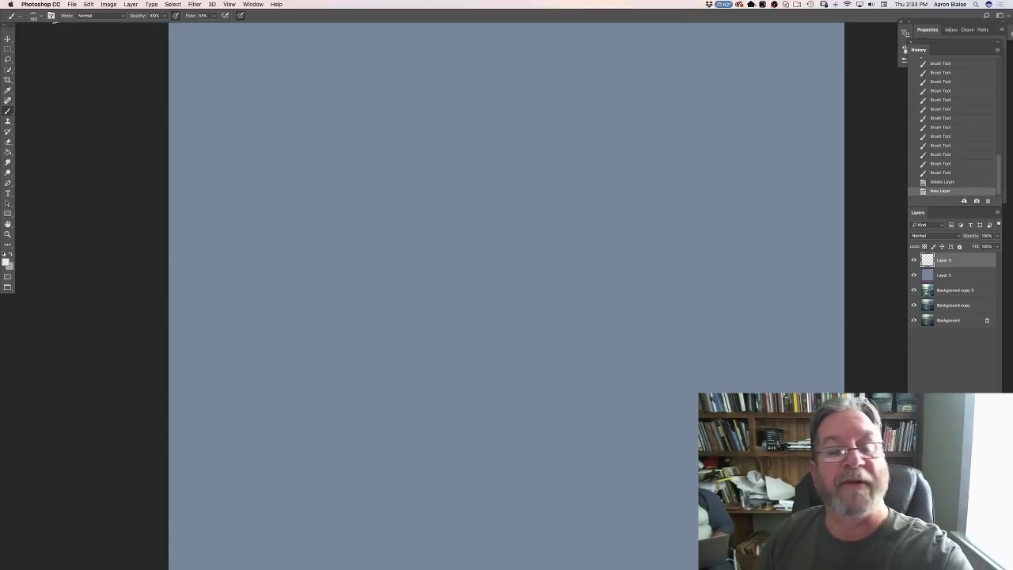
Step: Choose a spatter brush preset and dab sparkle specks into a central cloud
{"action": "left_click", "coordinate": [35, 17]}
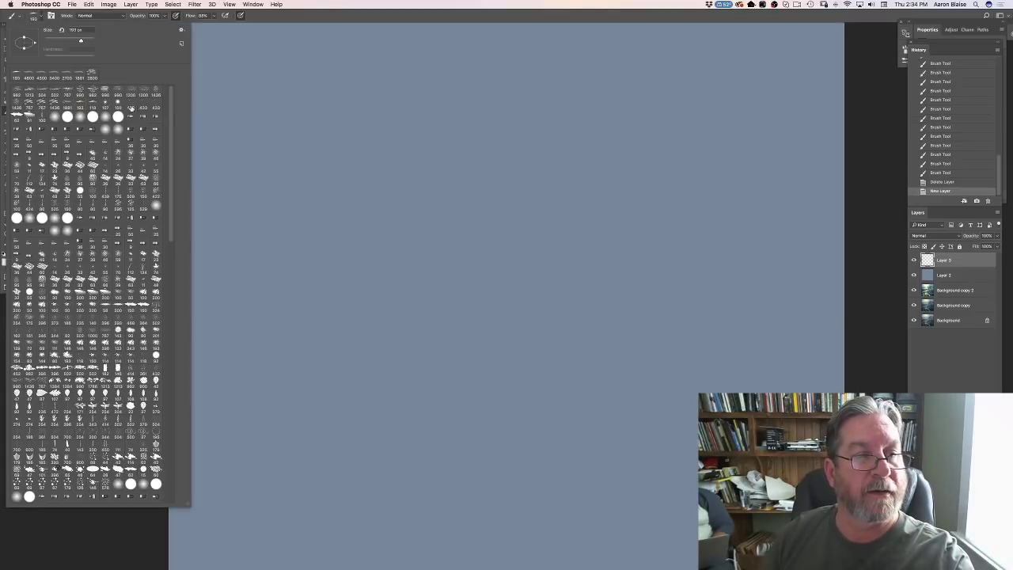
{"action": "left_click", "coordinate": [155, 132]}
{"action": "left_click", "coordinate": [416, 273]}
{"action": "left_click", "coordinate": [415, 262]}
{"action": "left_click", "coordinate": [419, 254]}
{"action": "left_click", "coordinate": [427, 273]}
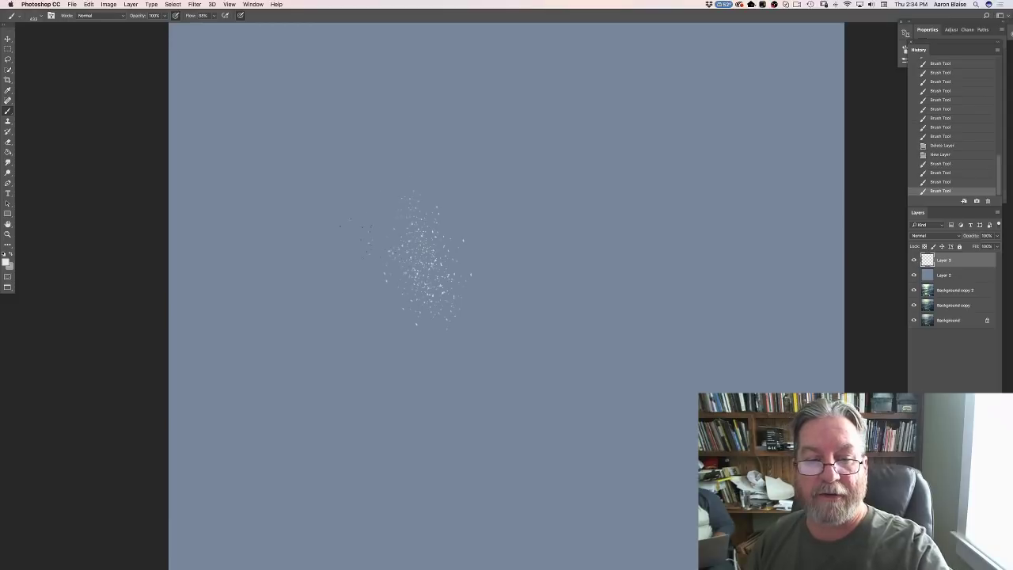
{"action": "left_click", "coordinate": [424, 265]}
Step: Spread the sparkle specks upward and outward to the cloud's upper left, right and lower left
{"action": "left_click", "coordinate": [431, 261]}
{"action": "left_click", "coordinate": [463, 198]}
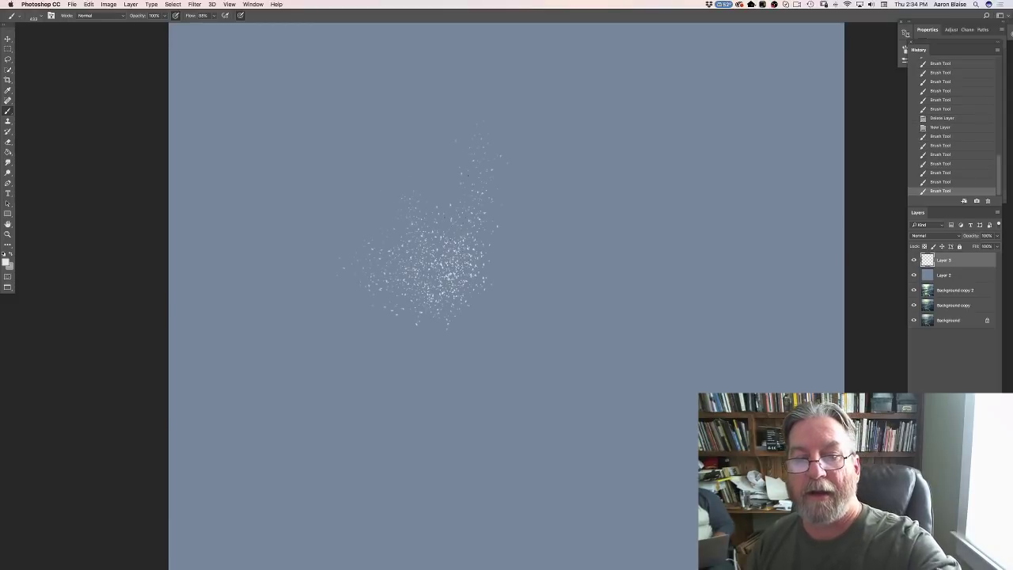
{"action": "left_click", "coordinate": [475, 166]}
{"action": "left_click", "coordinate": [482, 142]}
{"action": "left_click", "coordinate": [333, 158]}
{"action": "left_click", "coordinate": [304, 162]}
{"action": "left_click", "coordinate": [325, 178]}
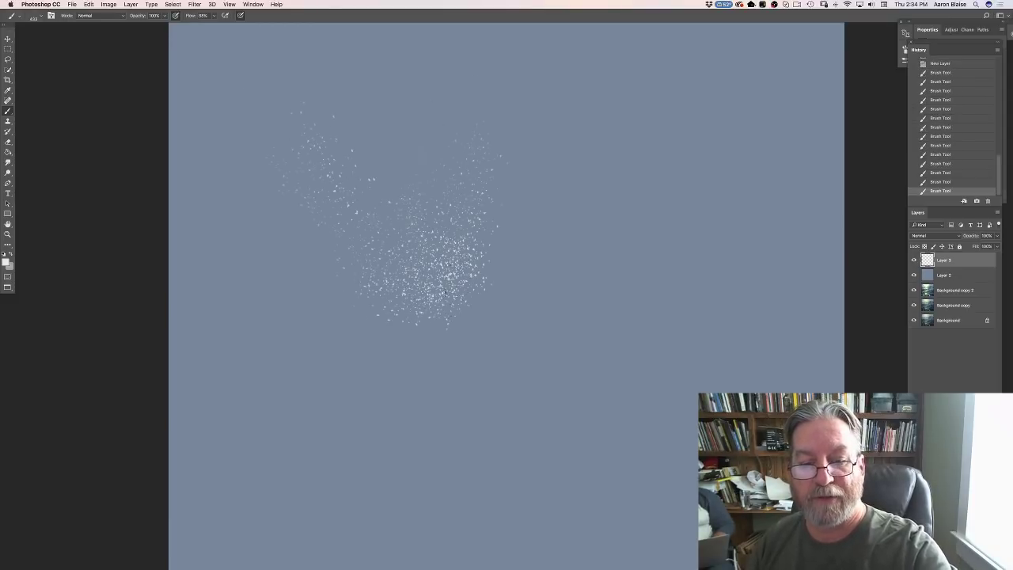
{"action": "left_click", "coordinate": [451, 277]}
{"action": "left_click", "coordinate": [485, 264]}
{"action": "left_click", "coordinate": [345, 281]}
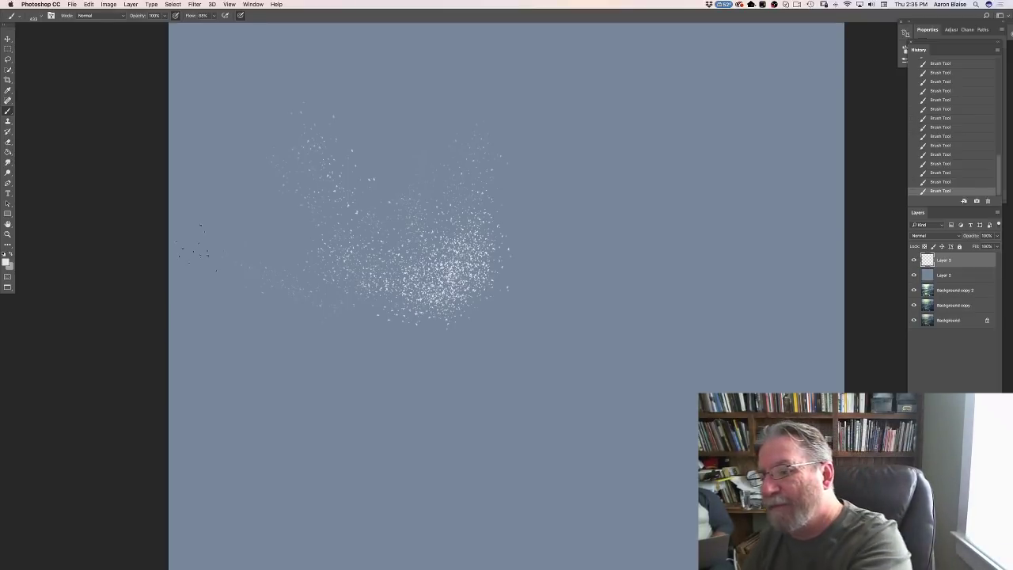
Step: Hide Layer 3 and Layer 2, fit the ocean painting to view, and hide all panels with Tab
{"action": "left_click", "coordinate": [914, 260]}
{"action": "left_click", "coordinate": [914, 275]}
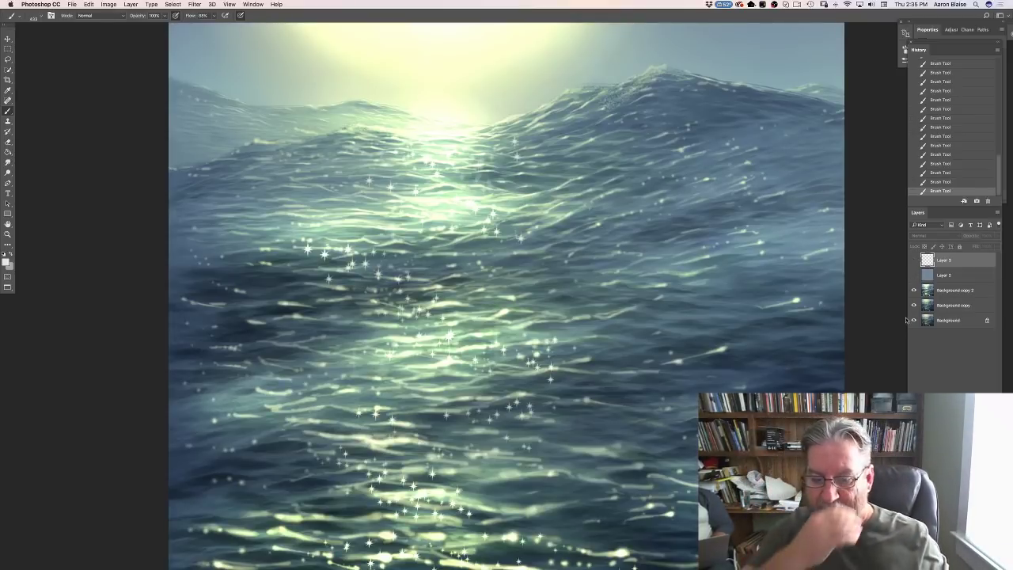
{"action": "key", "text": "super+minus"}
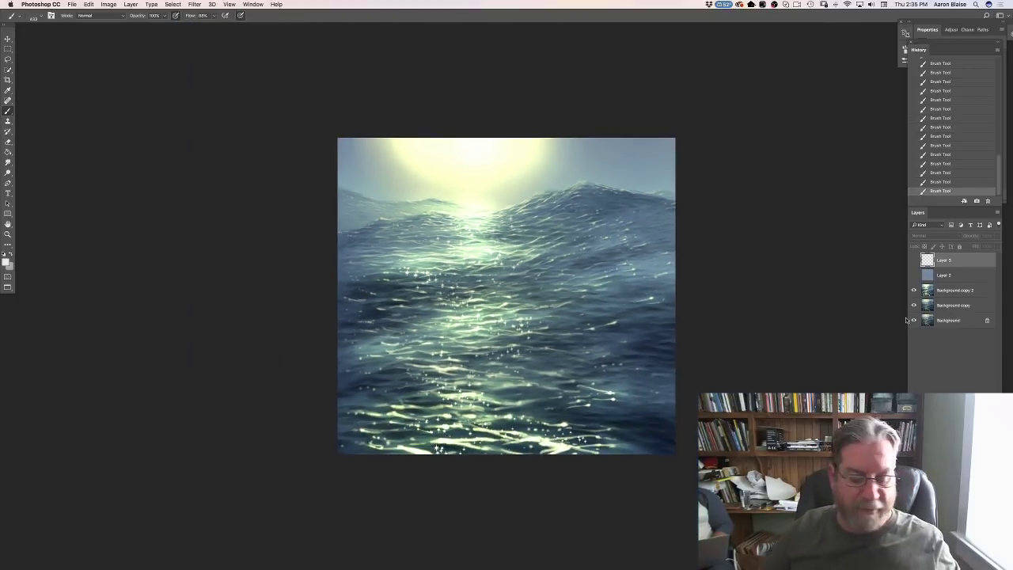
{"action": "key", "text": "super+plus"}
{"action": "key", "text": "super+plus"}
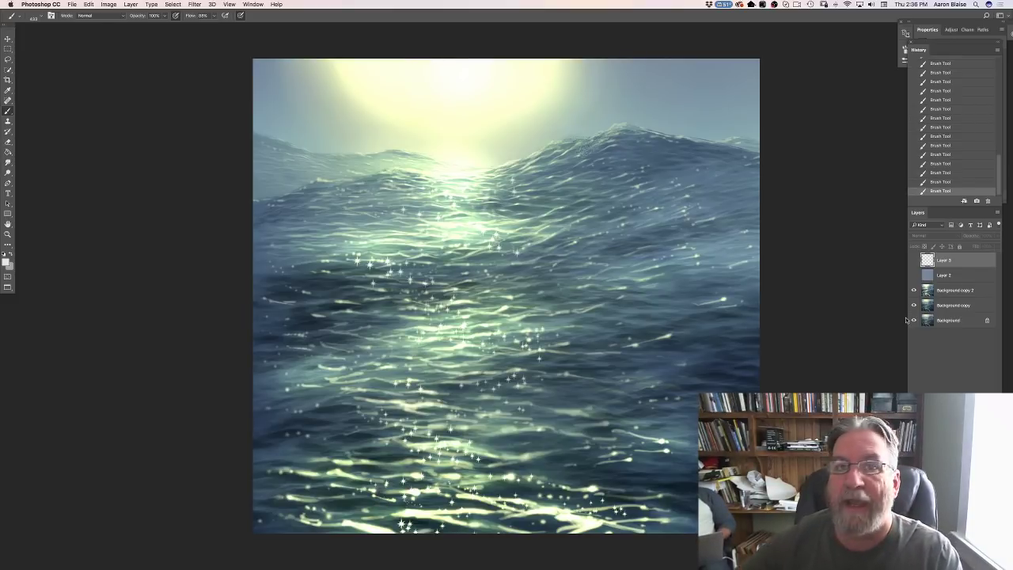
{"action": "mouse_move", "coordinate": [502, 557]}
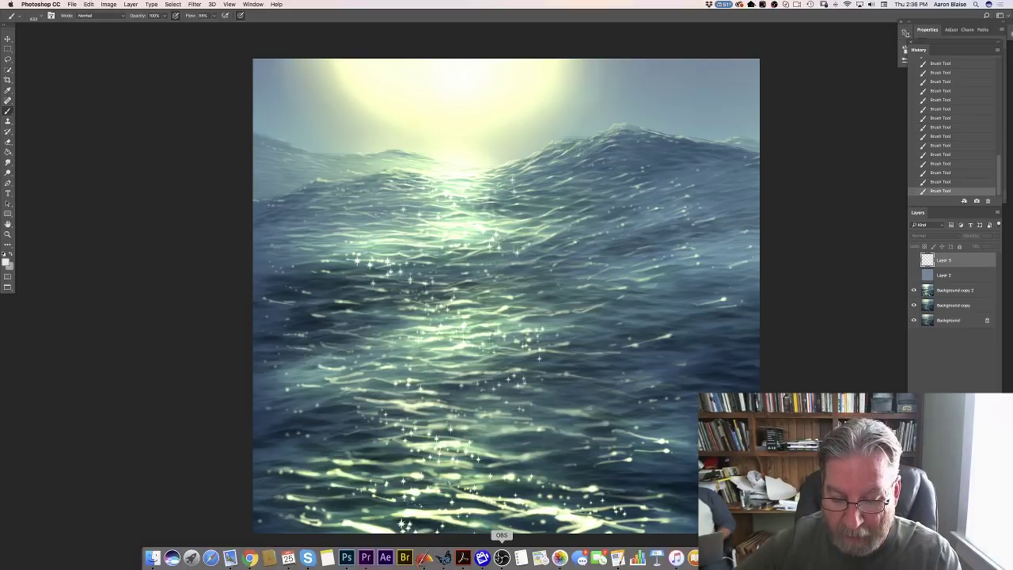
{"action": "key", "text": "Tab"}
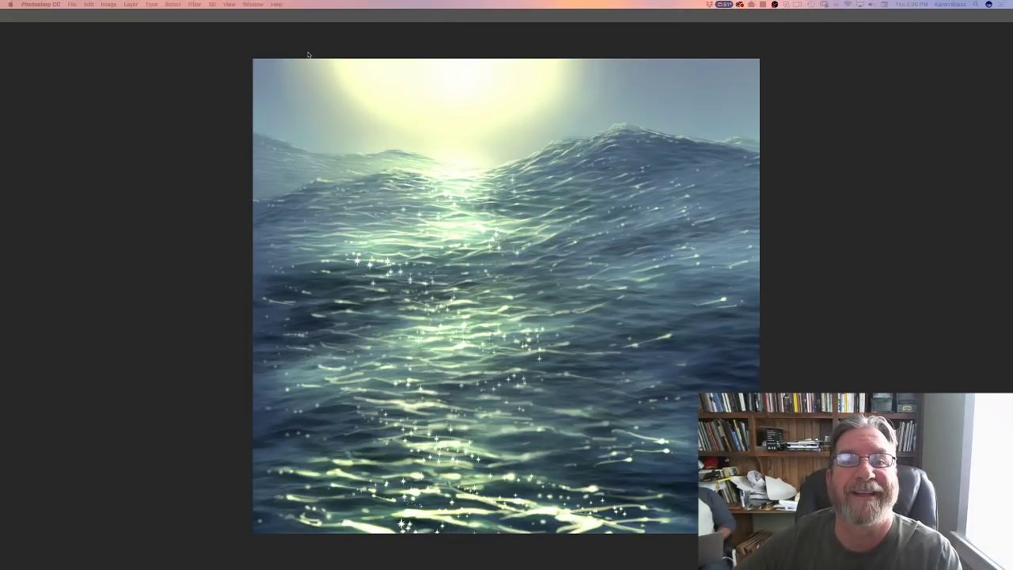